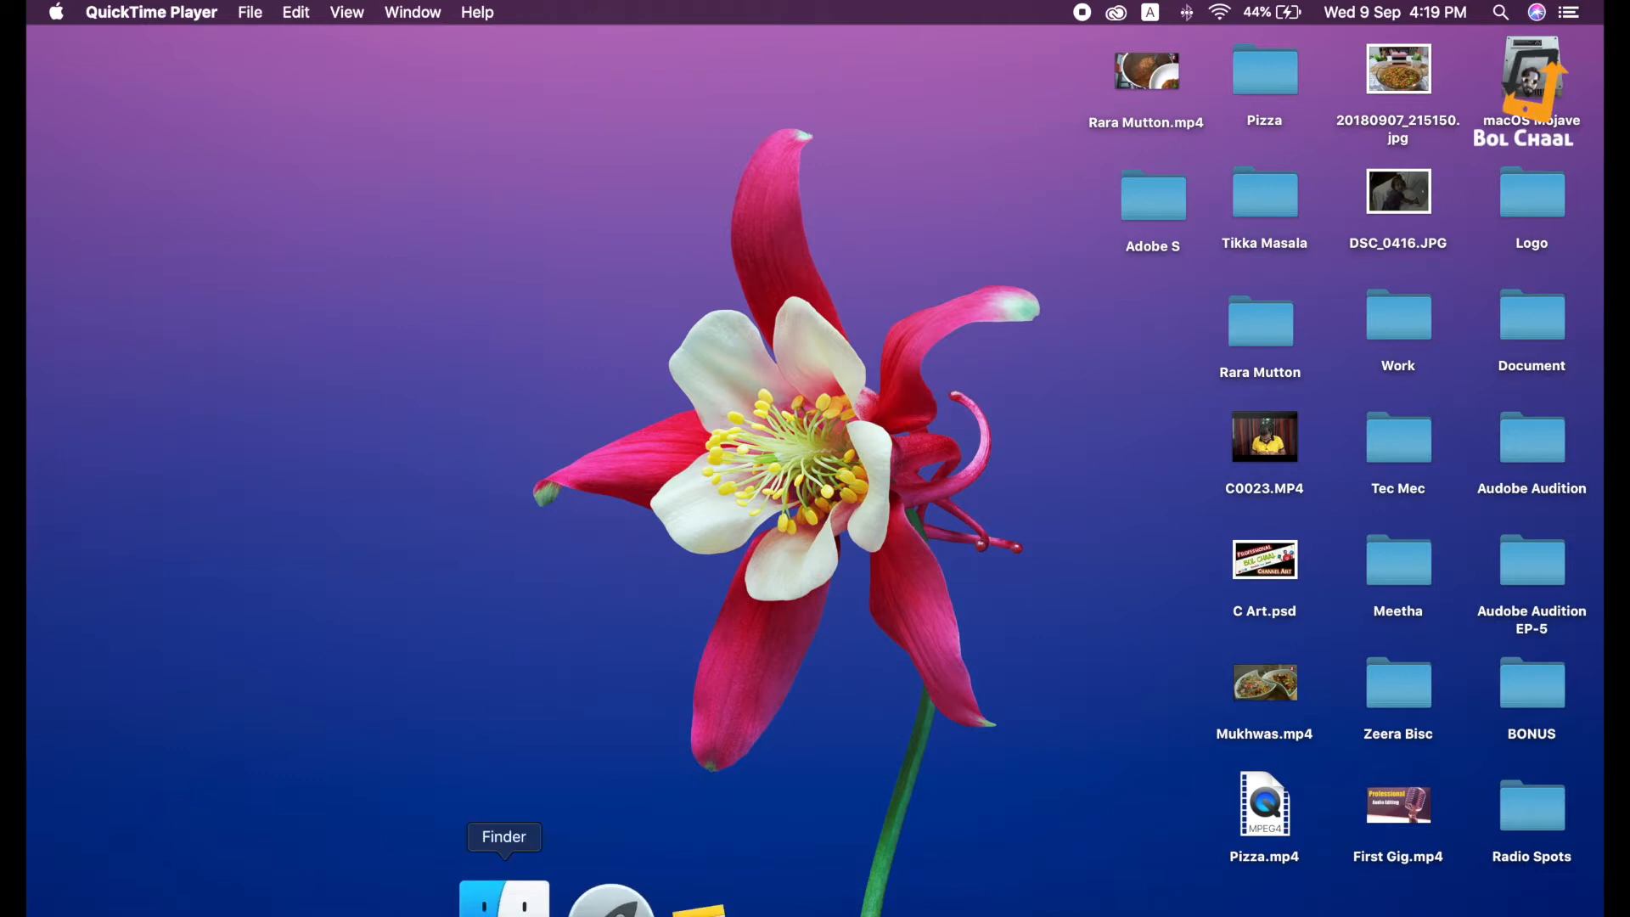
Switch to Adobe Audition 2020
click(495, 897)
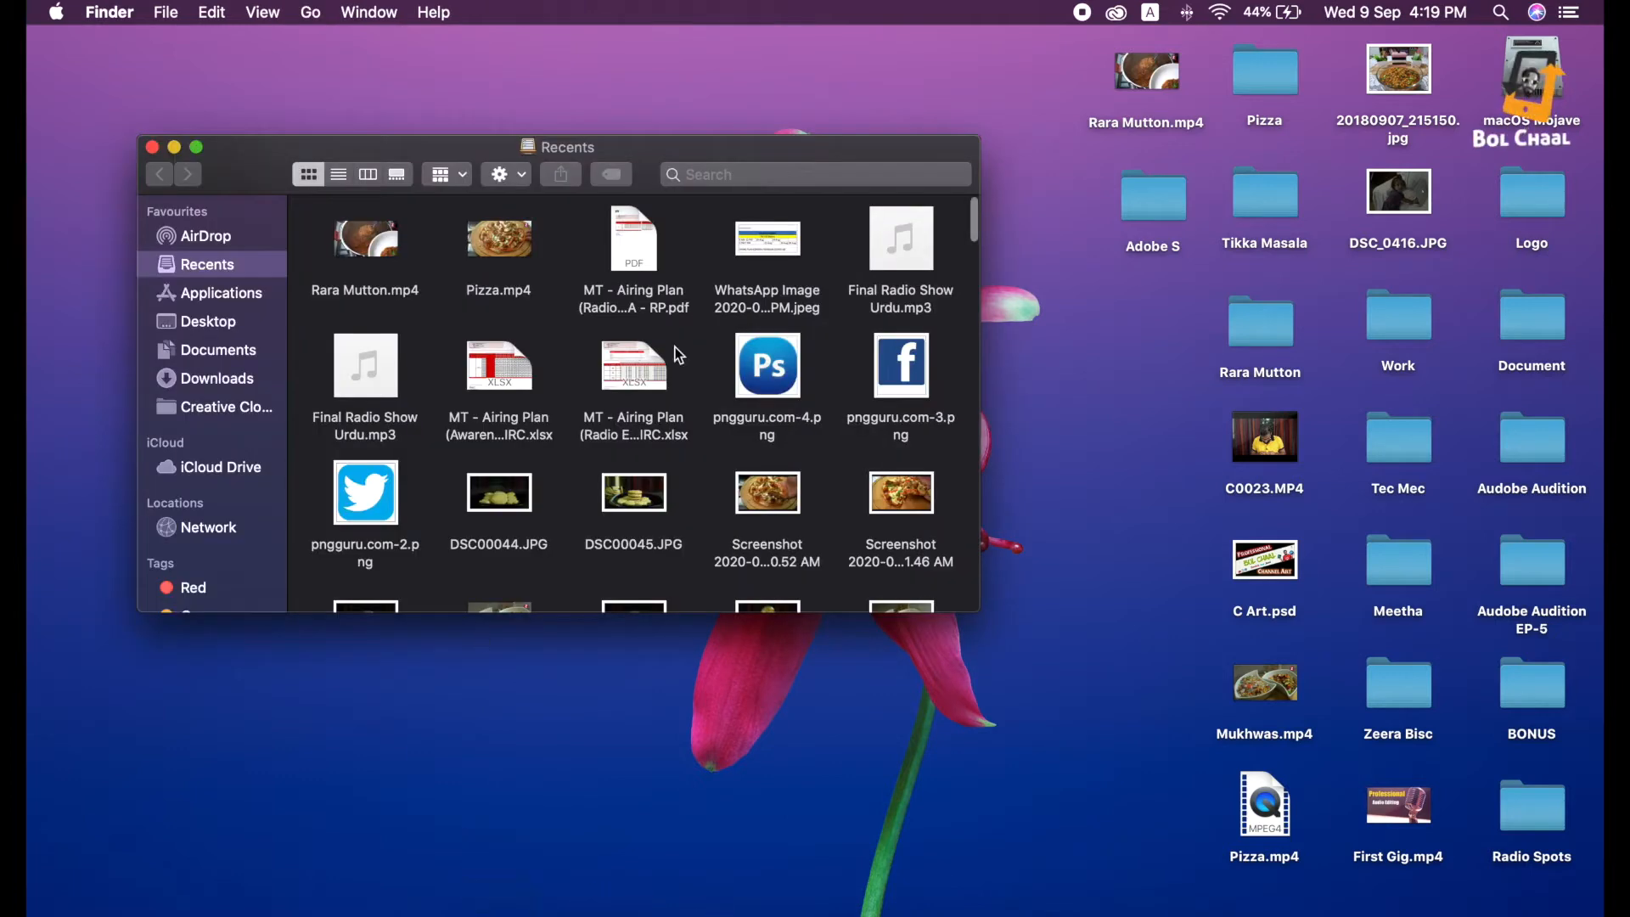
click(152, 147)
click(547, 900)
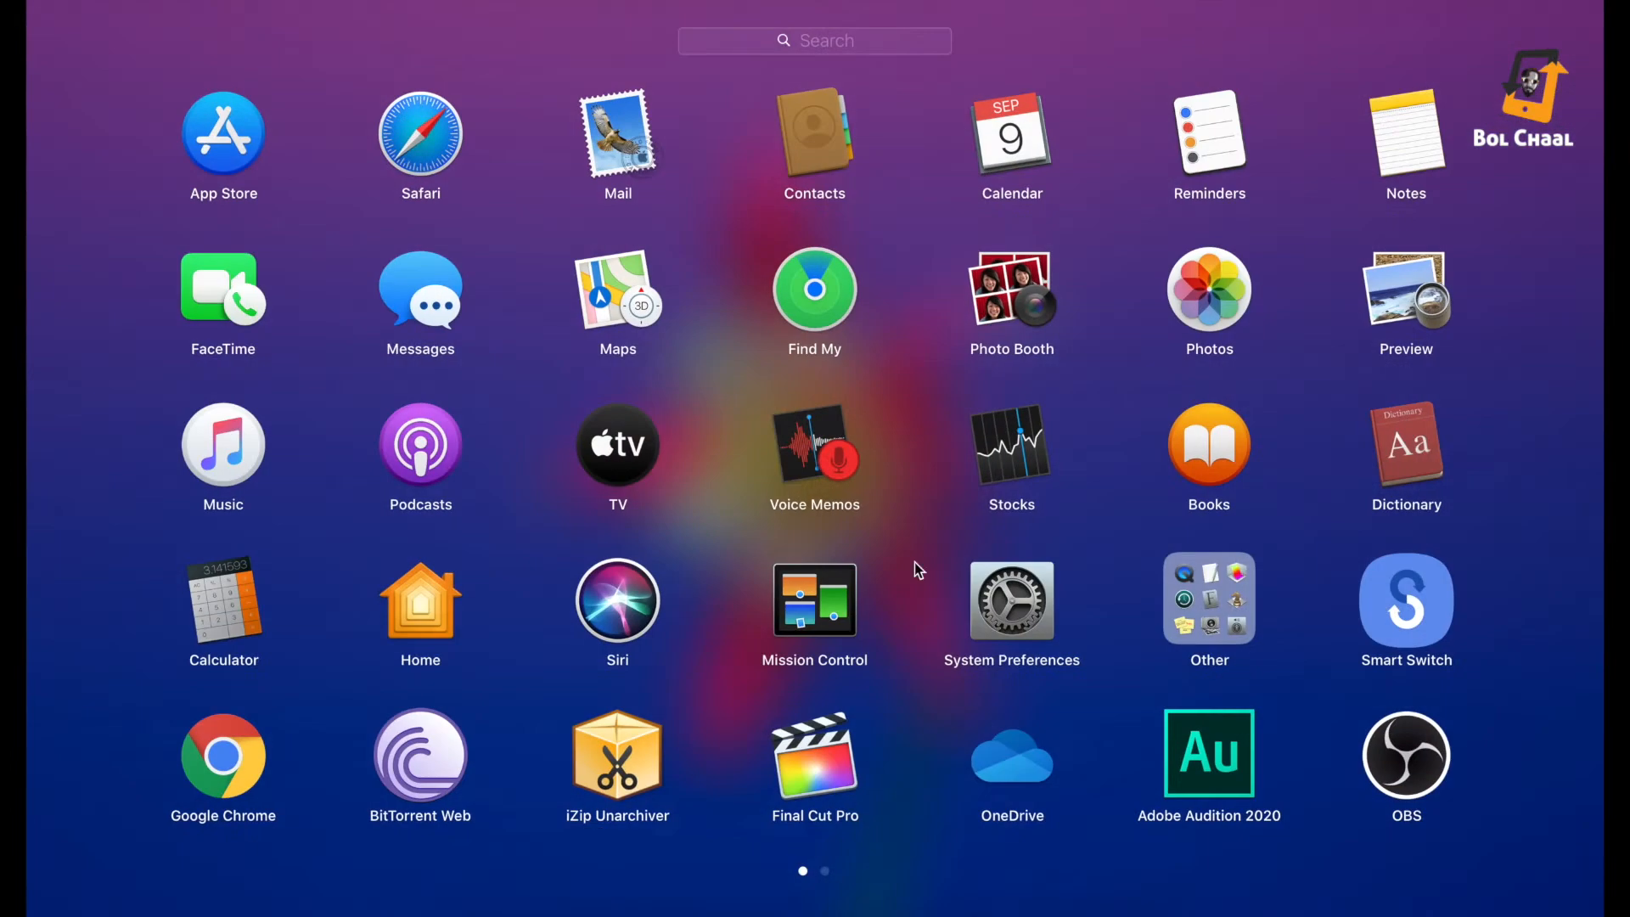
click(1190, 771)
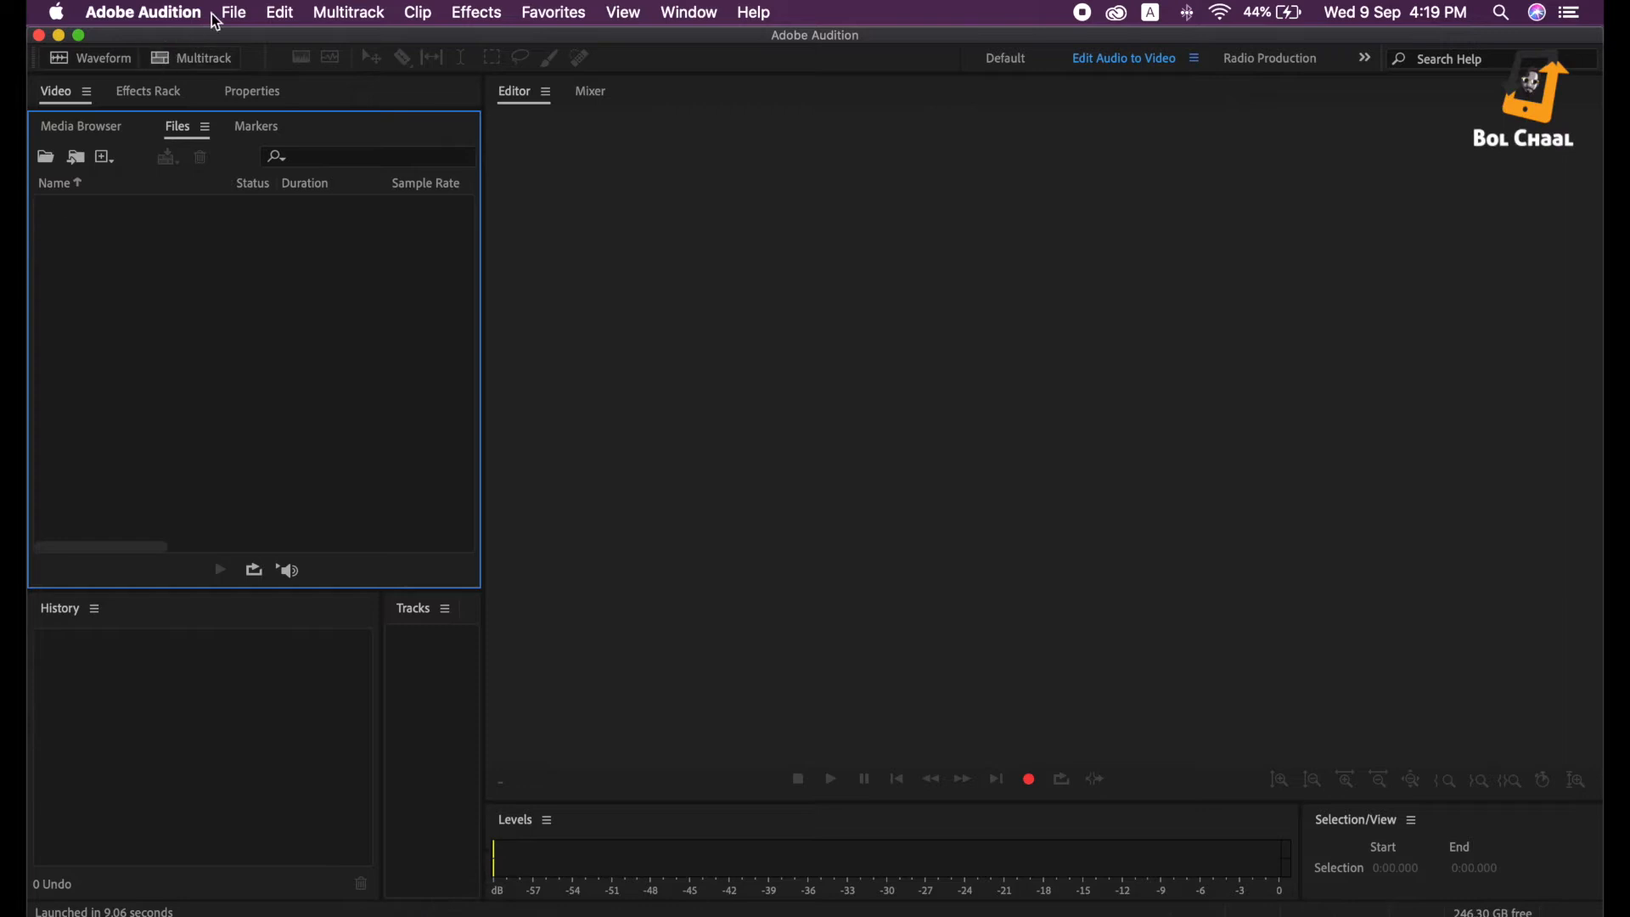
Open the audio file Naya Hukm Nama Raw.wav from the Audobe Audition EP-5 folder on the Desktop
click(234, 12)
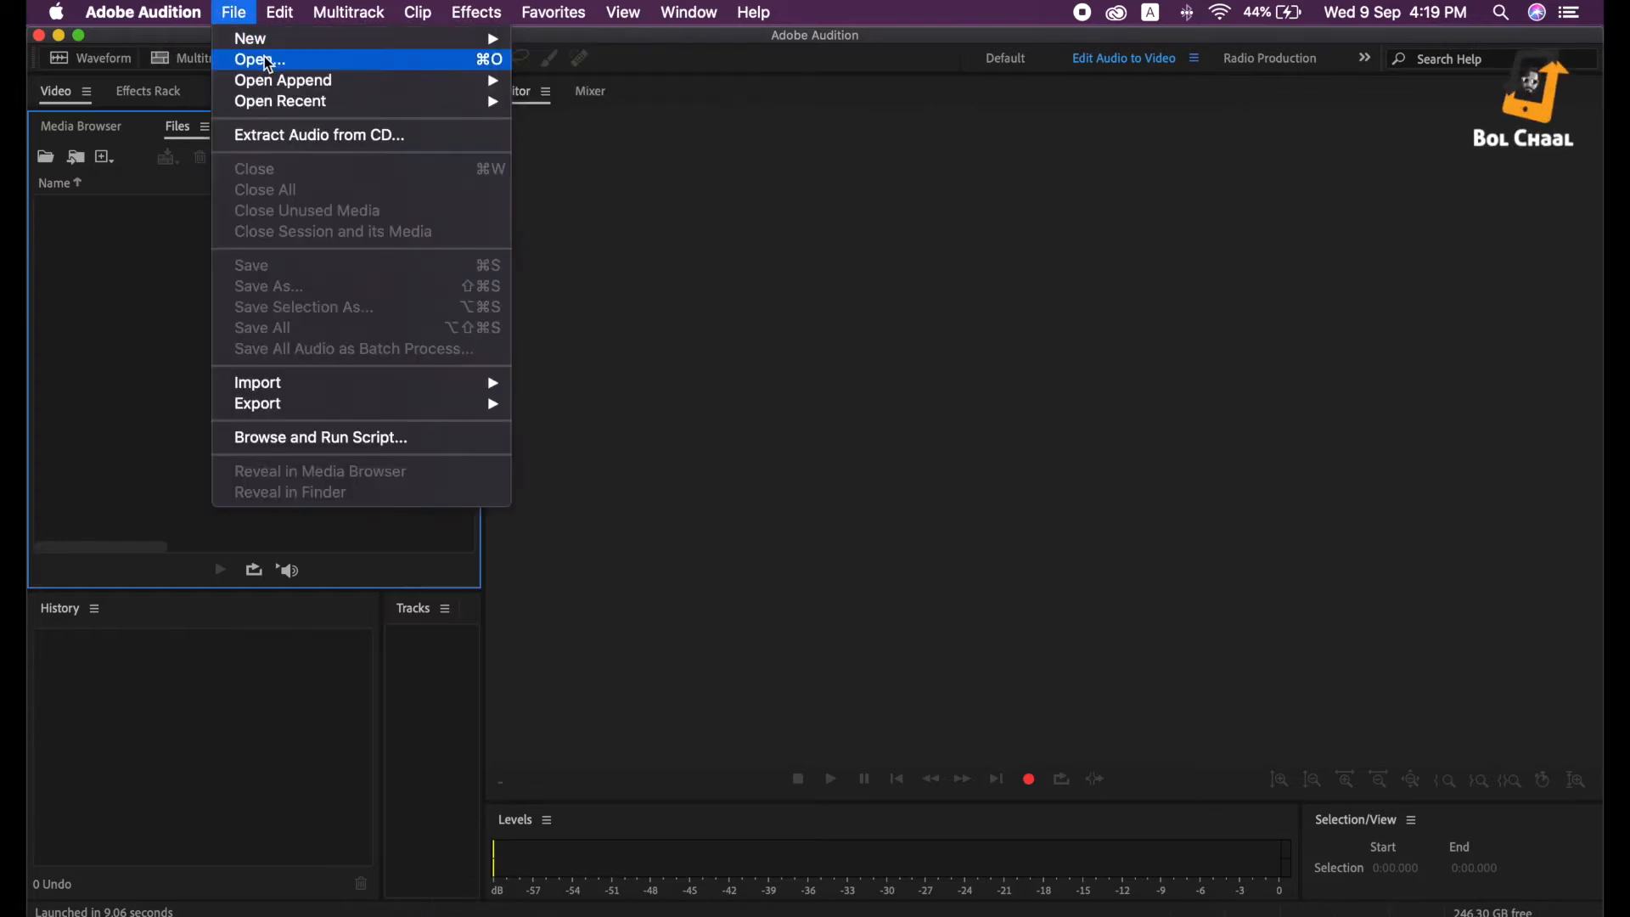
click(269, 61)
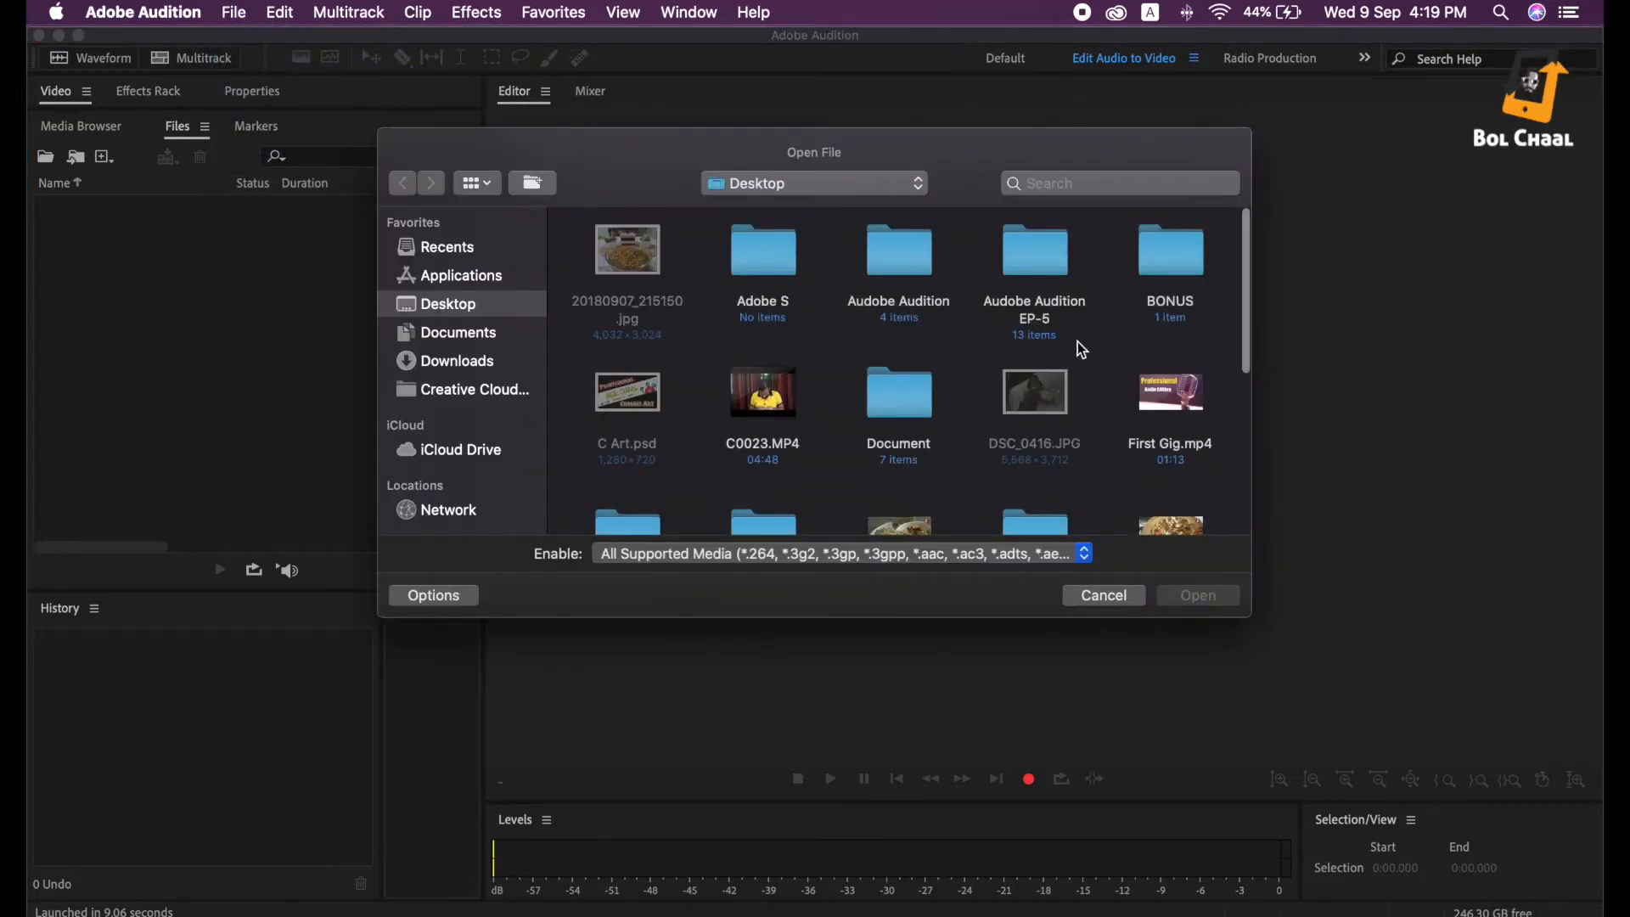
click(1057, 255)
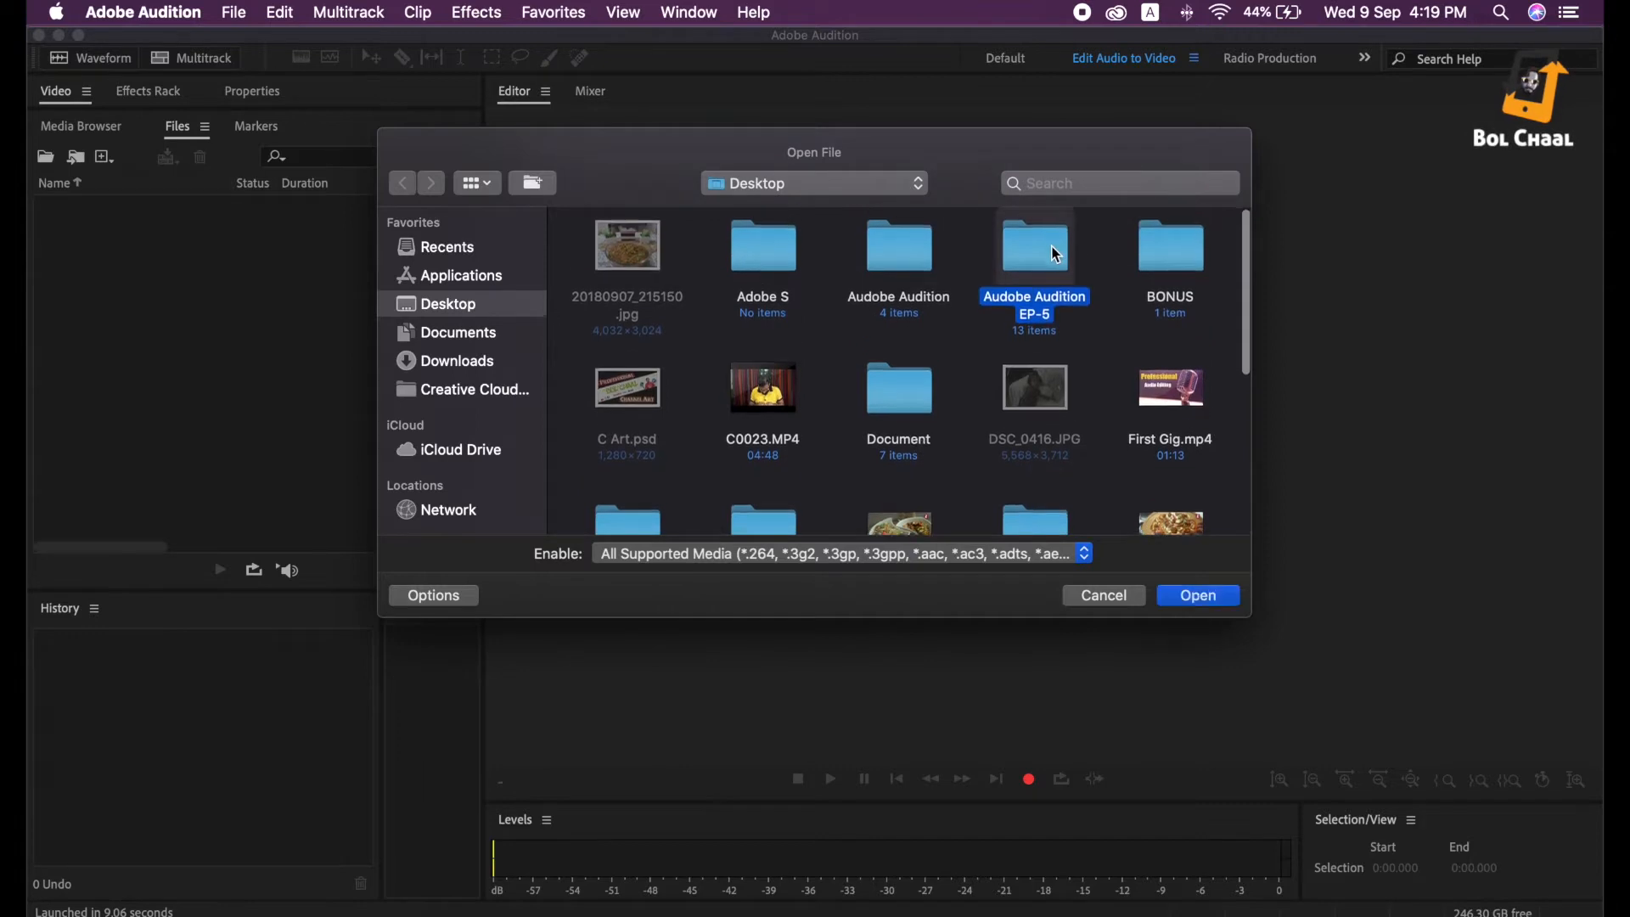
double_click(1057, 255)
scroll(799, 360, down, 3)
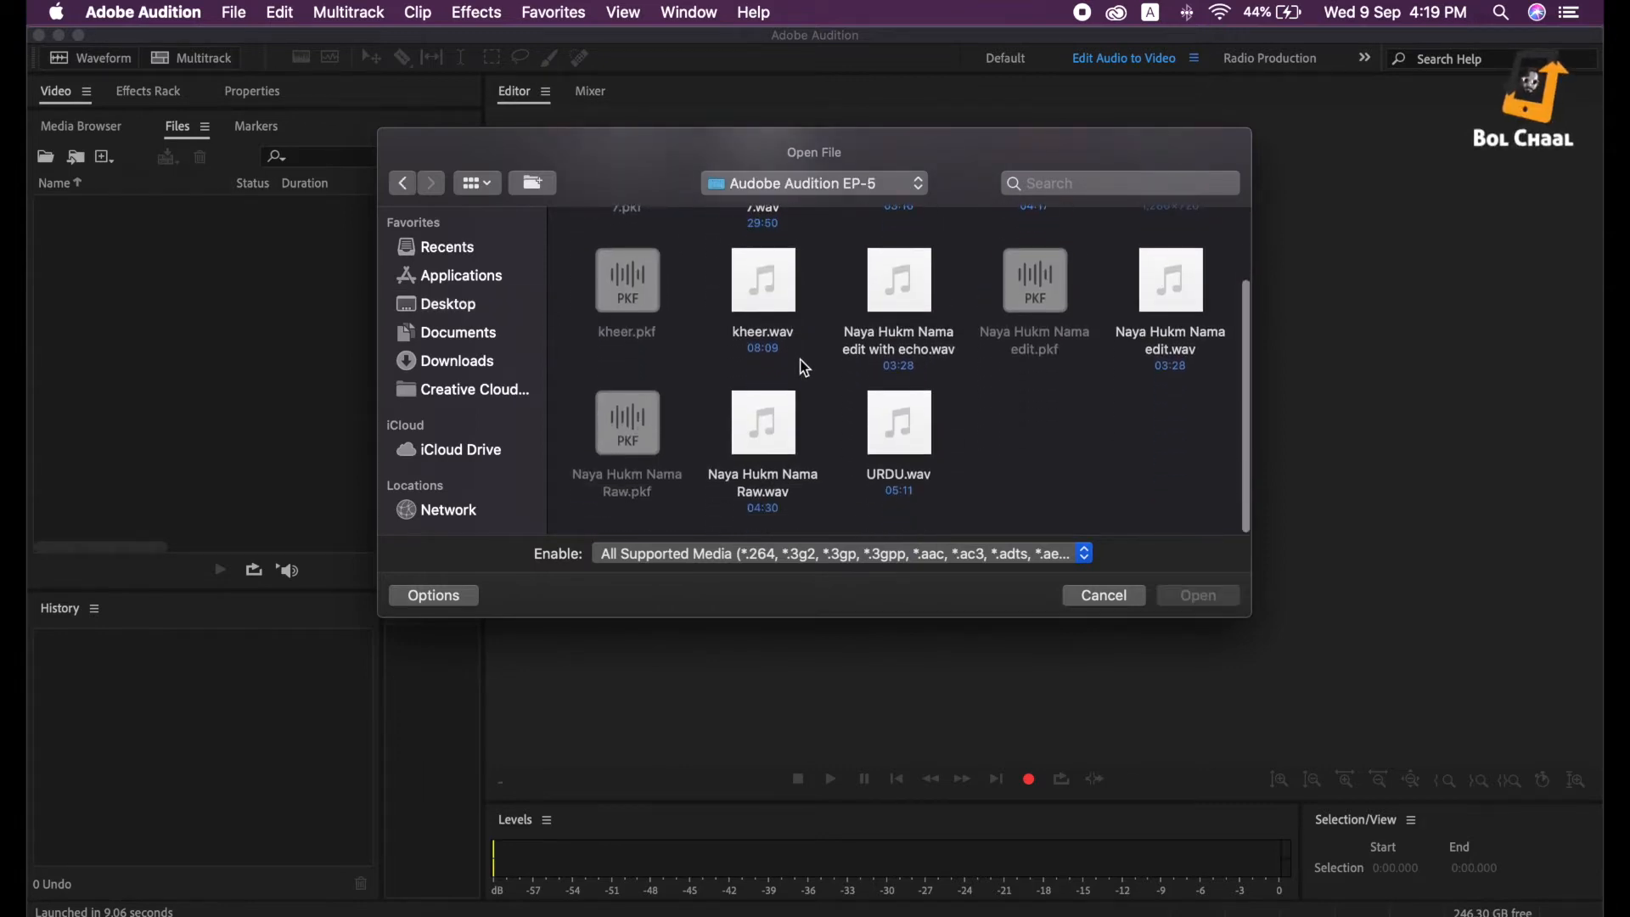
scroll(1149, 276, up, 2)
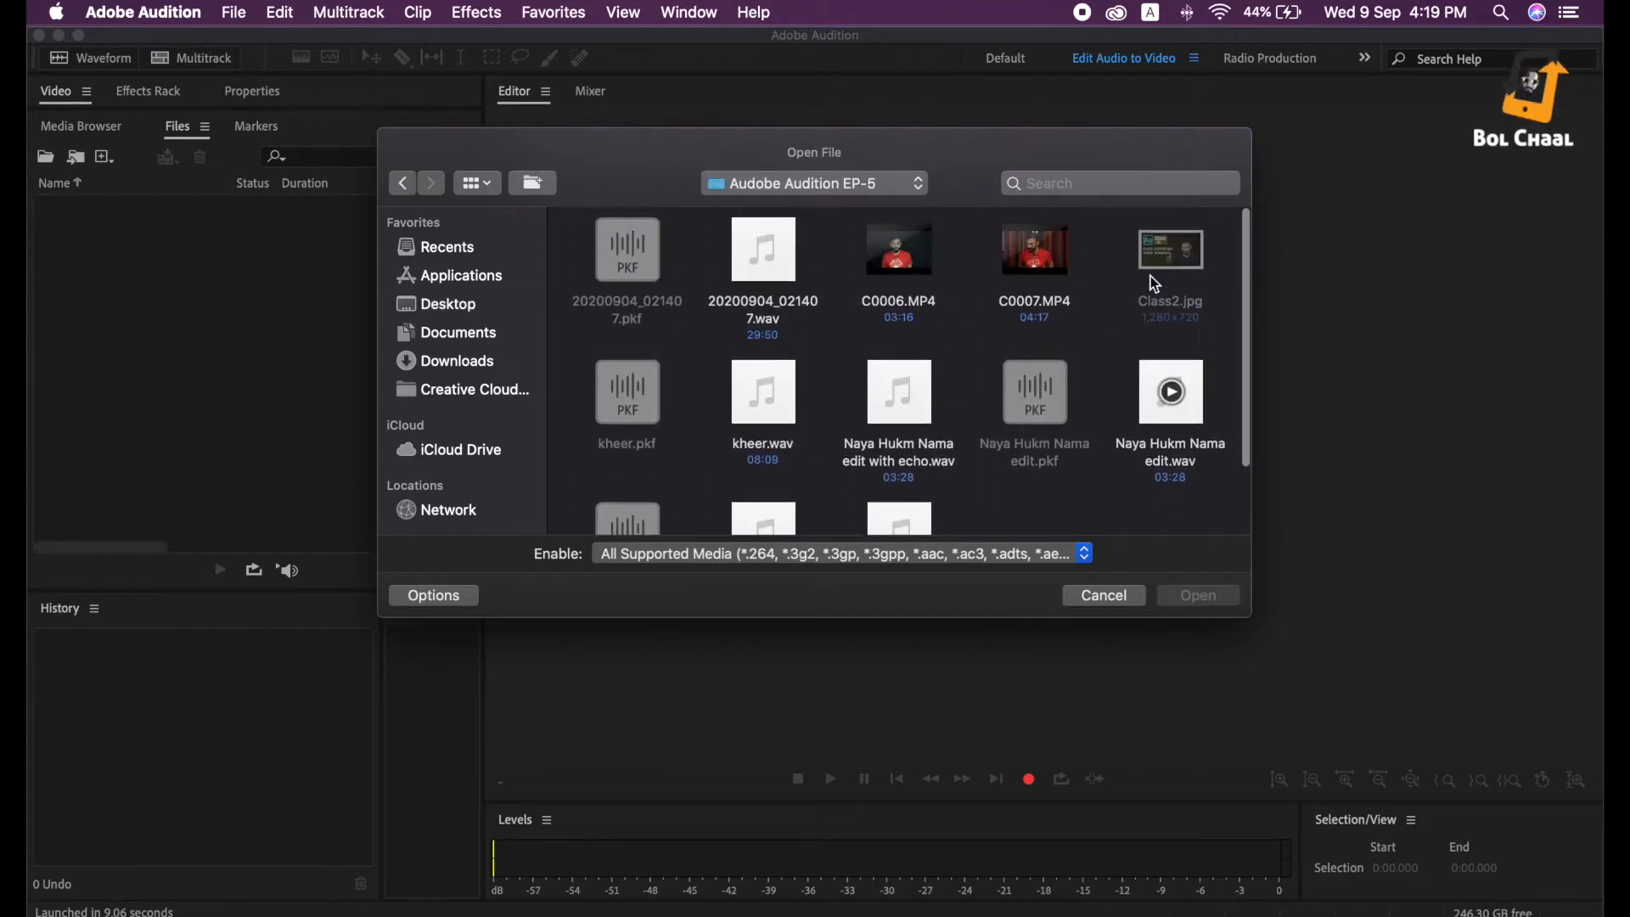
scroll(925, 400, down, 2)
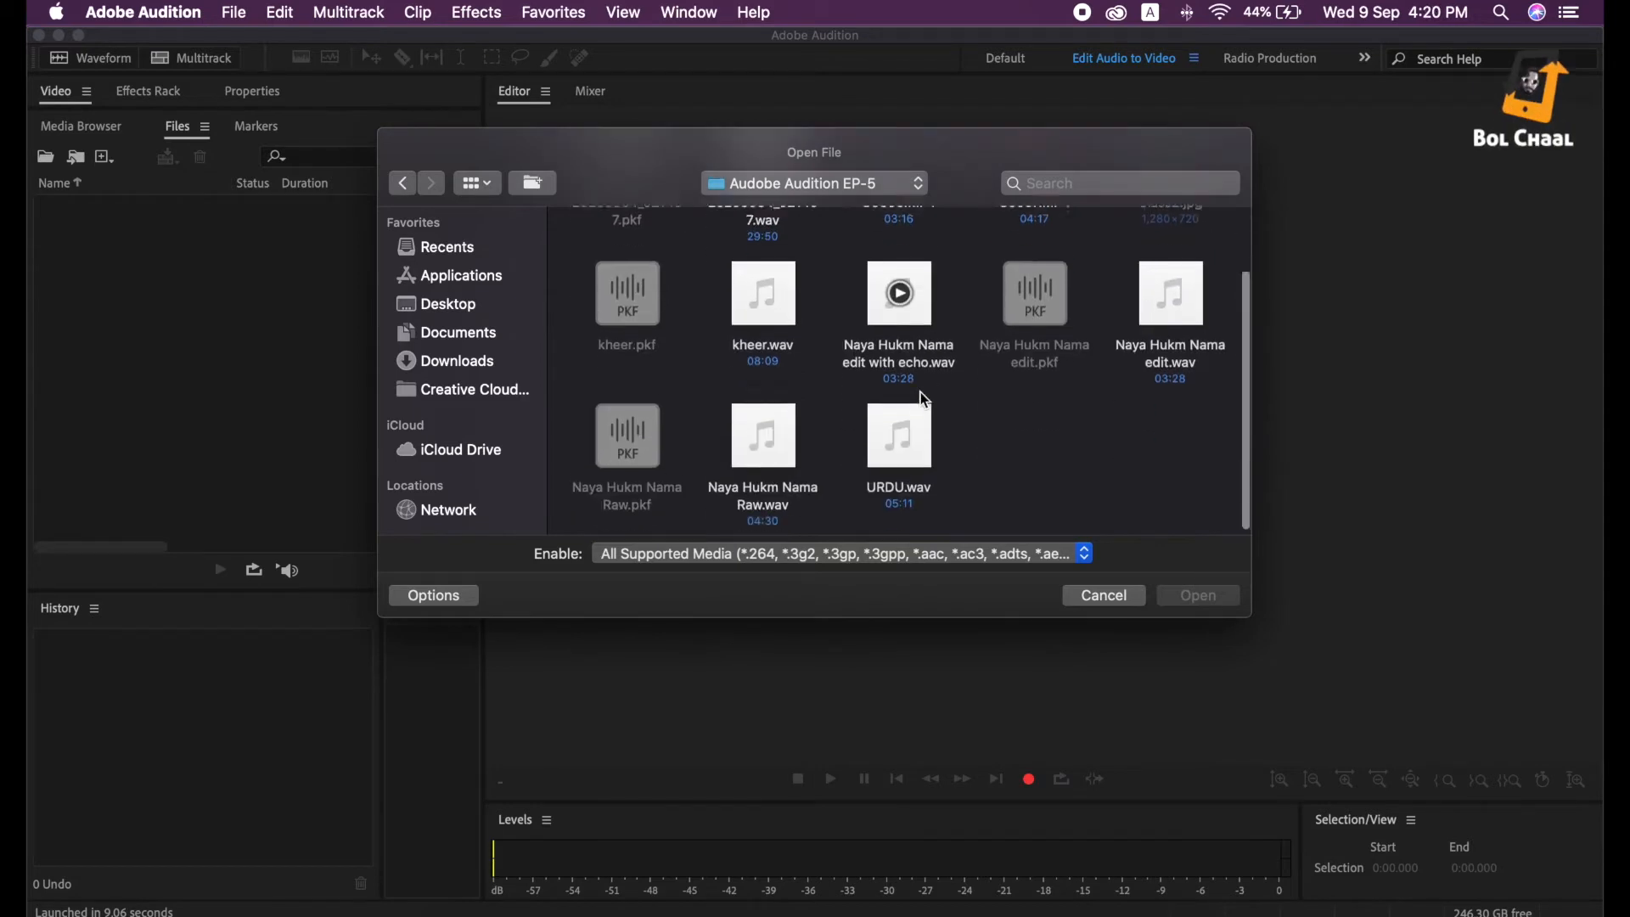
click(792, 420)
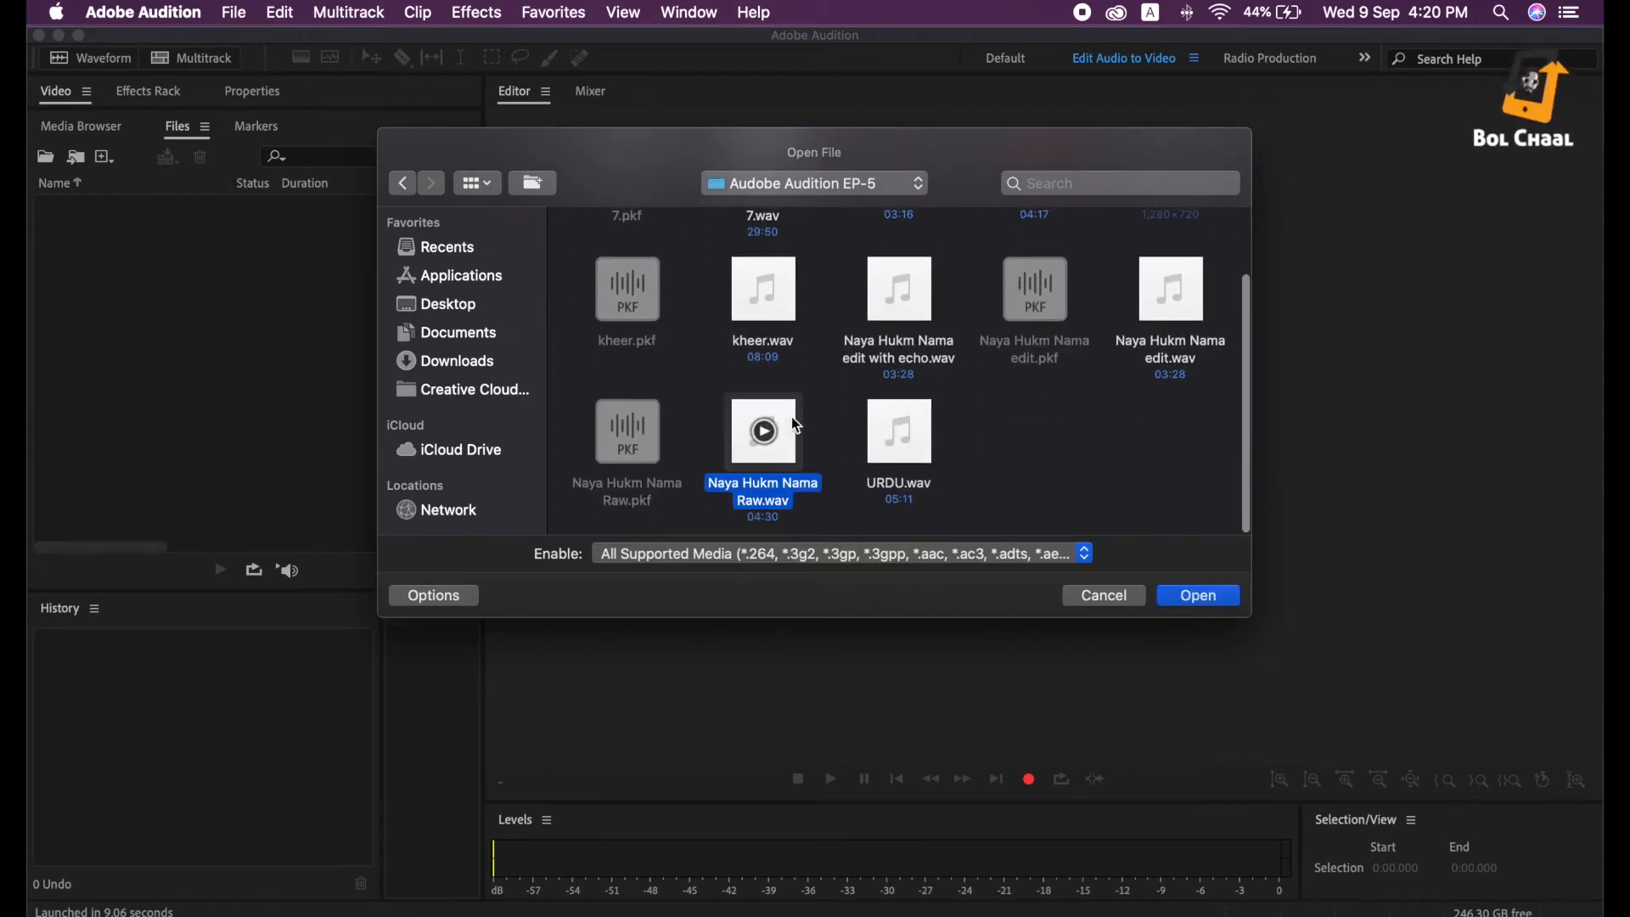
click(1188, 603)
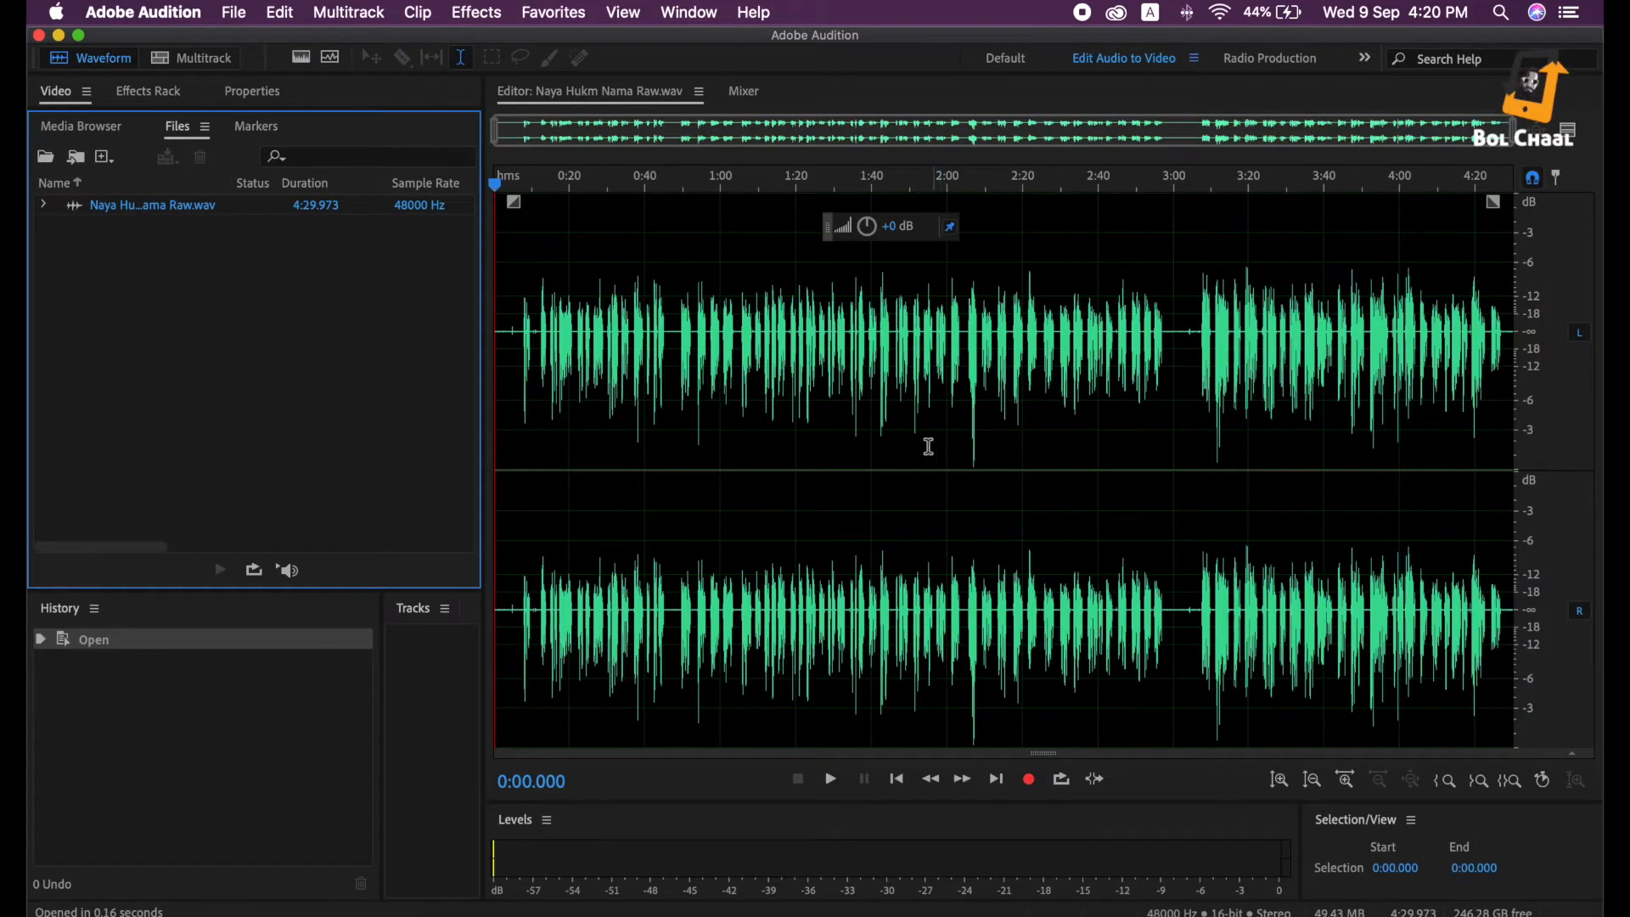
Select the entire waveform and normalize it to -0.1 dB
double_click(952, 442)
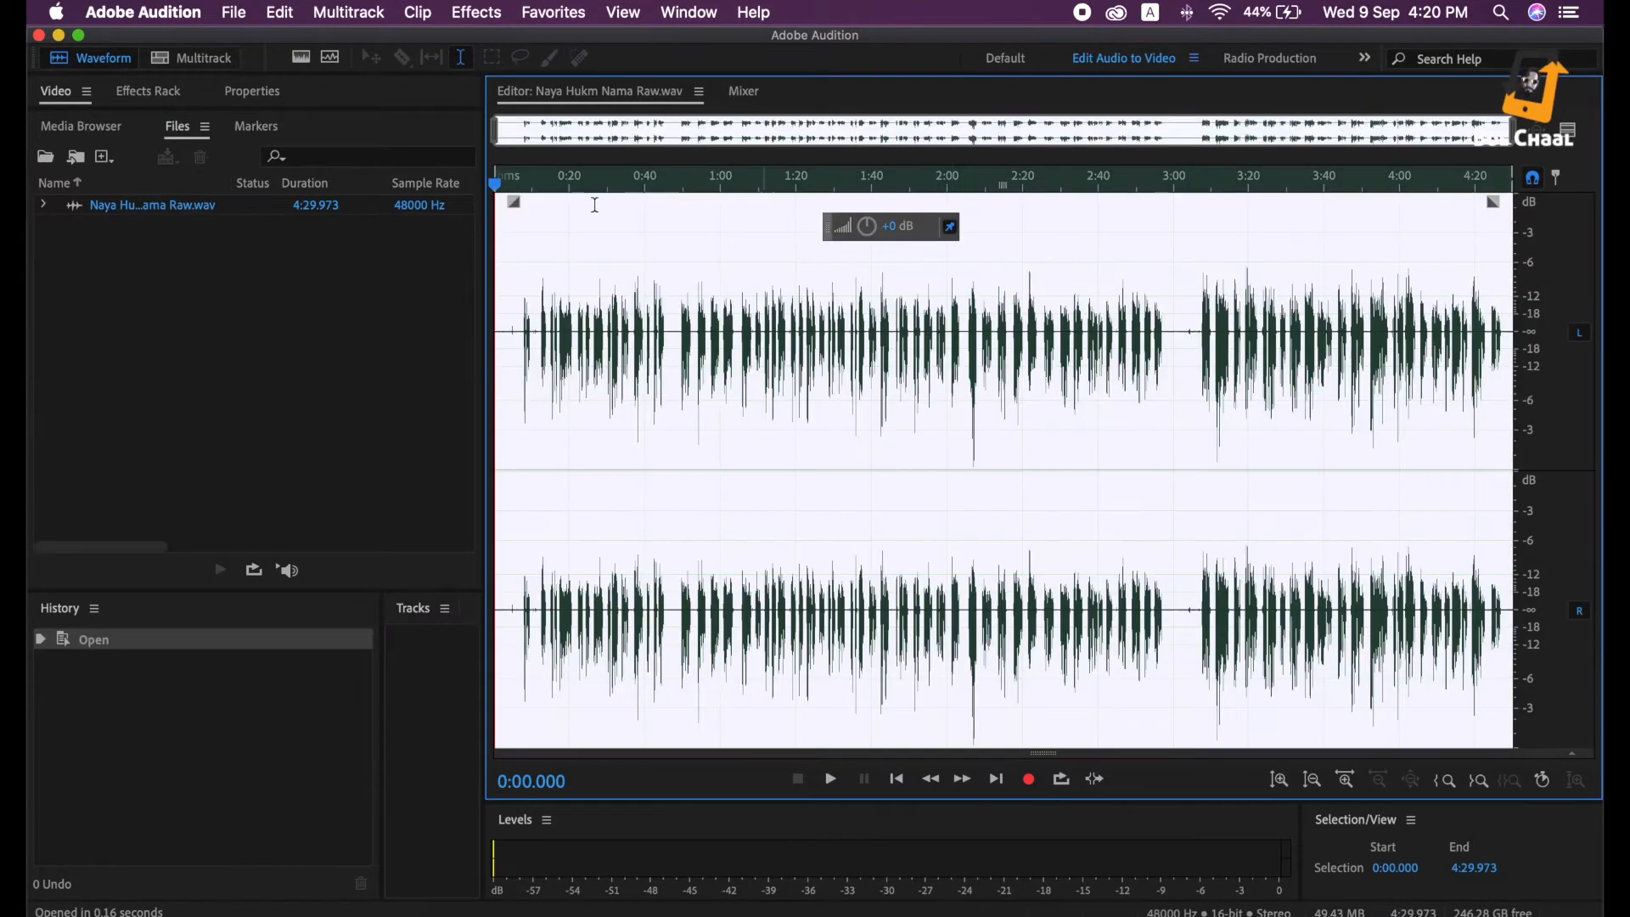
click(475, 11)
mouse_move(553, 12)
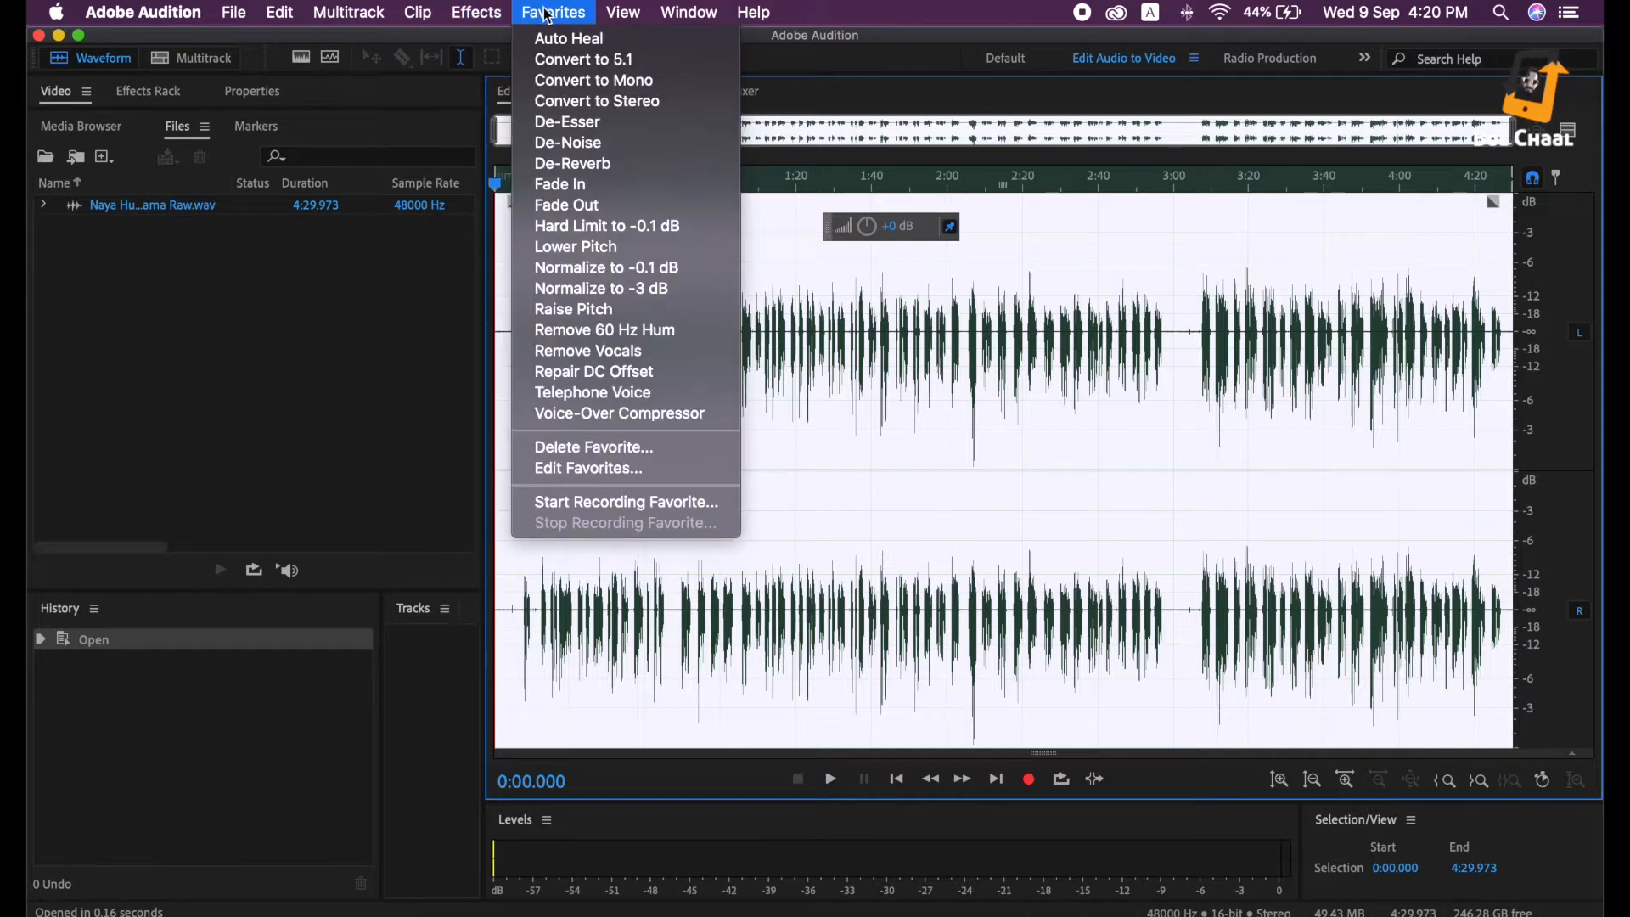
click(648, 270)
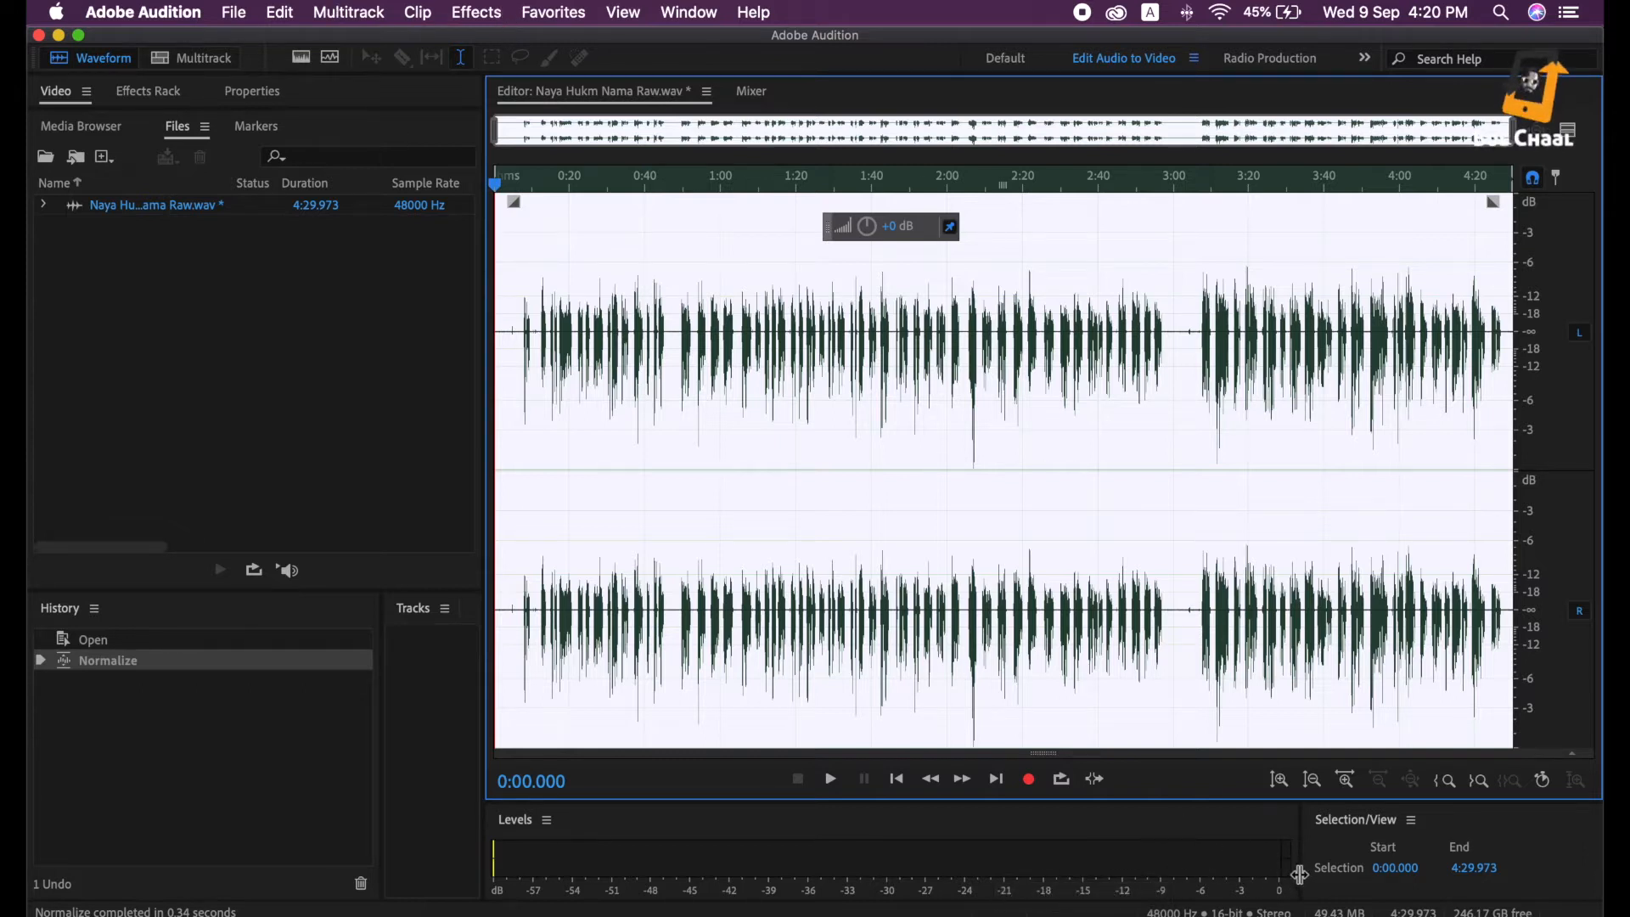
Apply the Vocal Enhancer effect with the Male preset to the whole recording
click(477, 13)
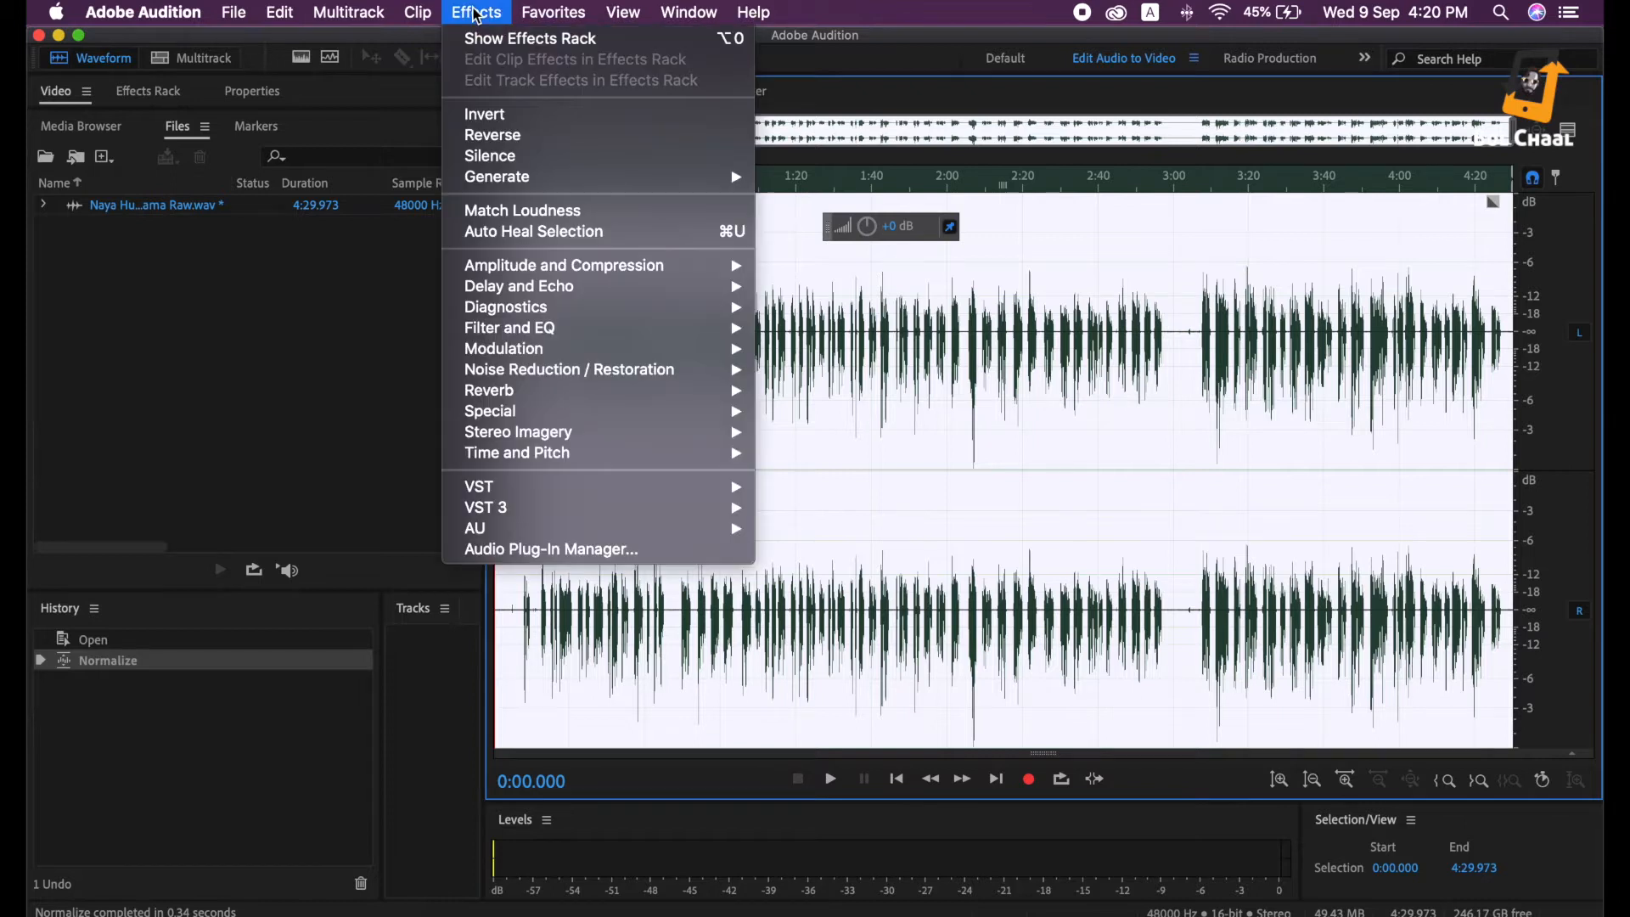
mouse_move(732, 437)
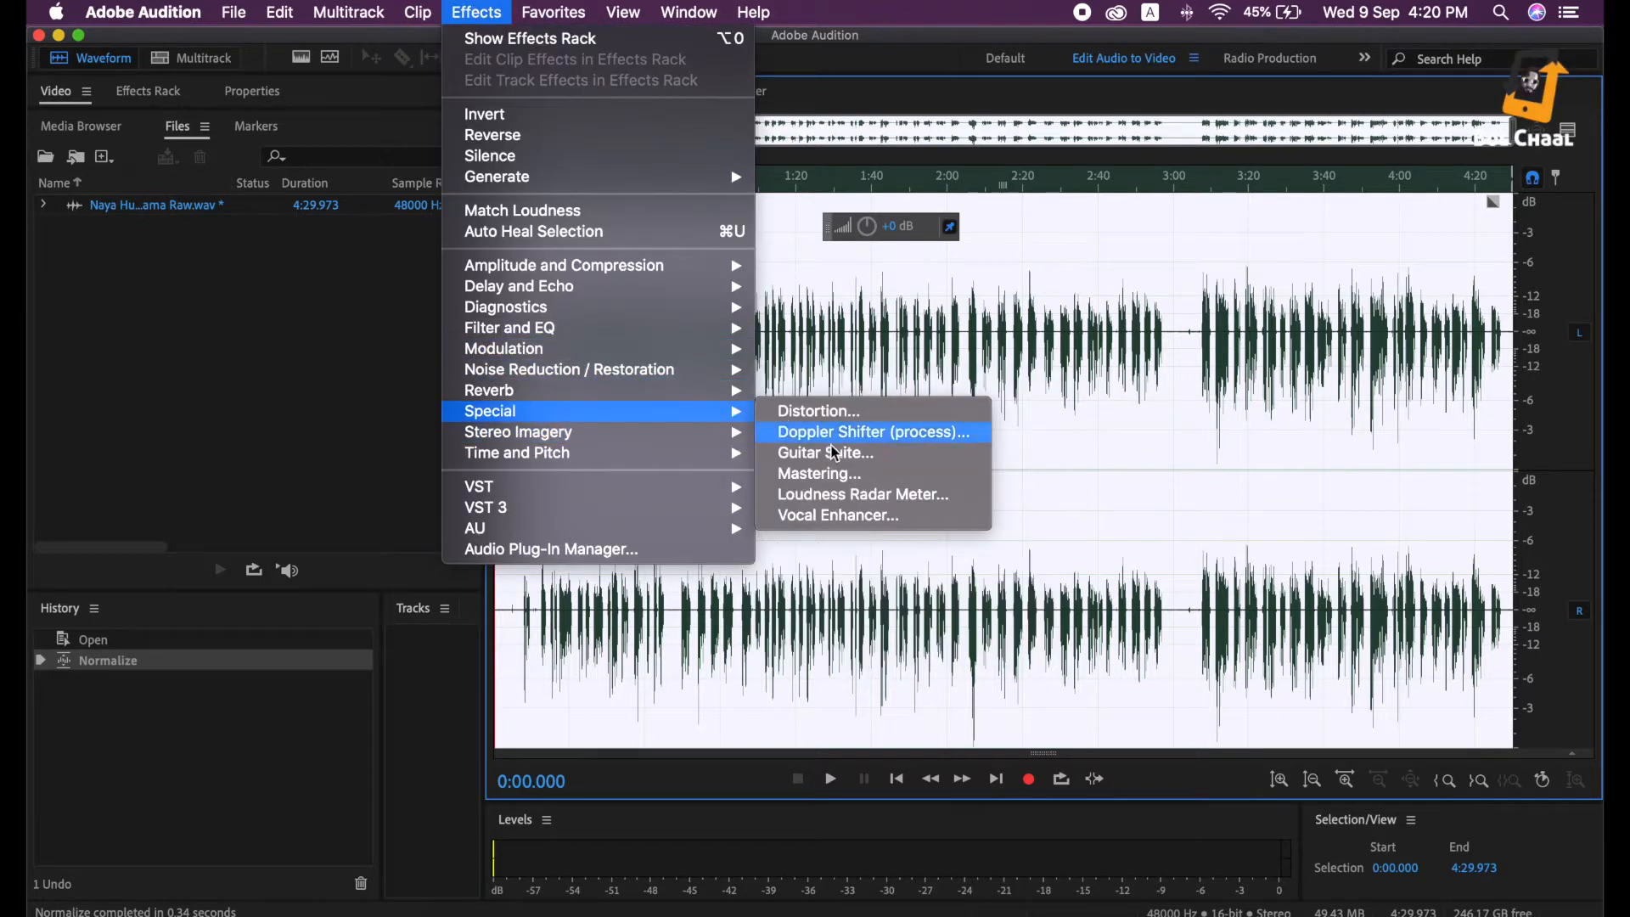
click(862, 520)
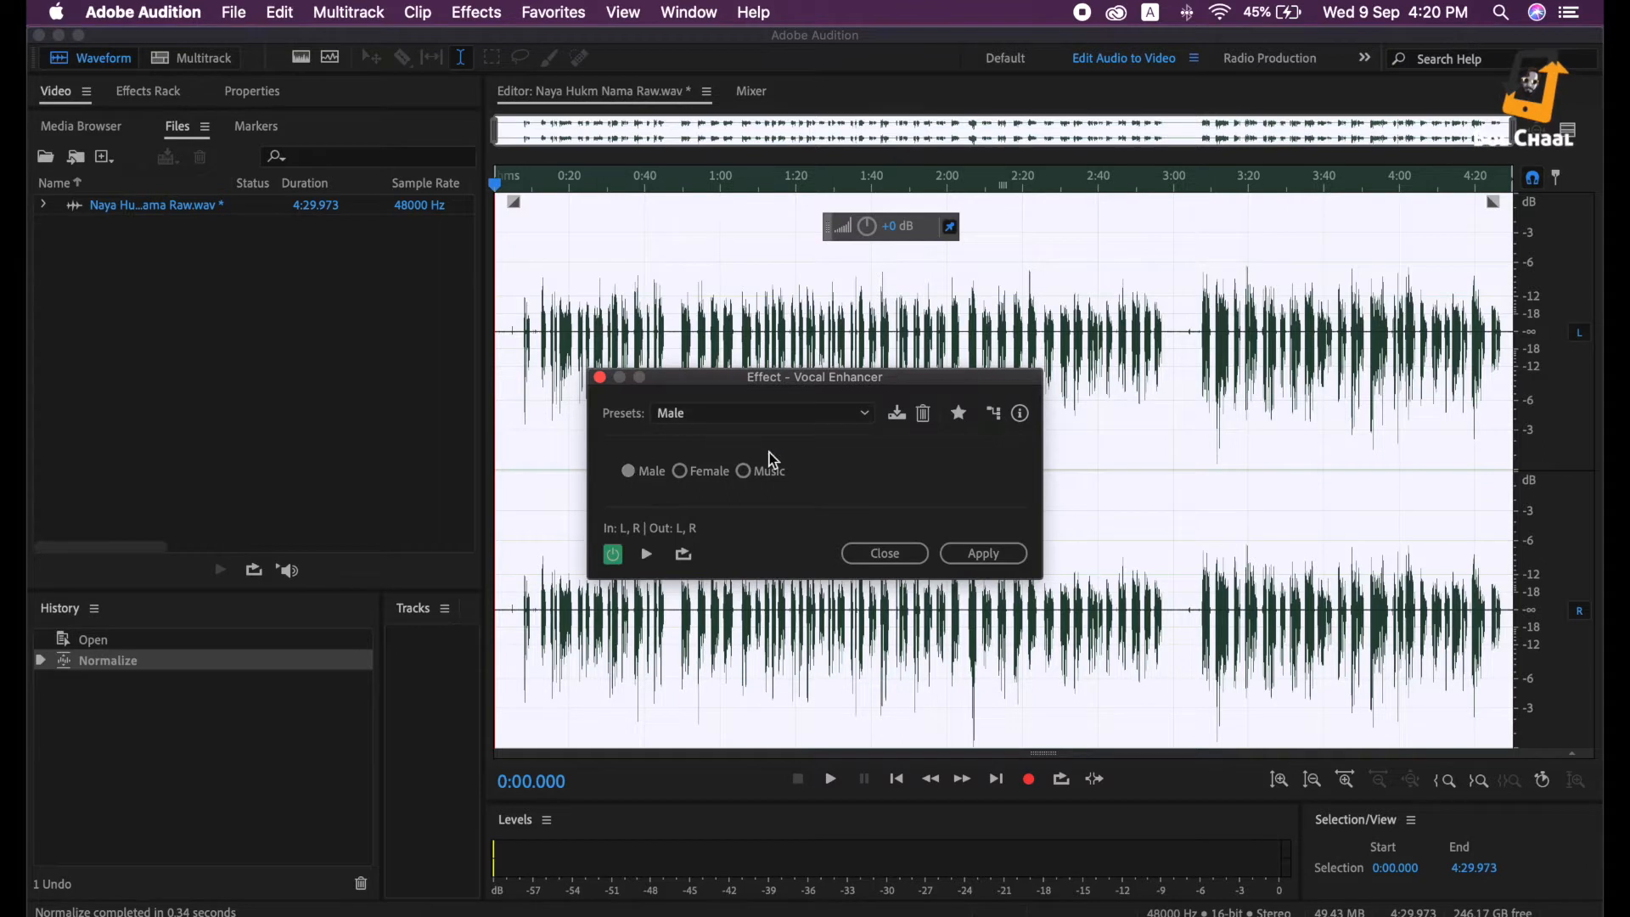
click(989, 553)
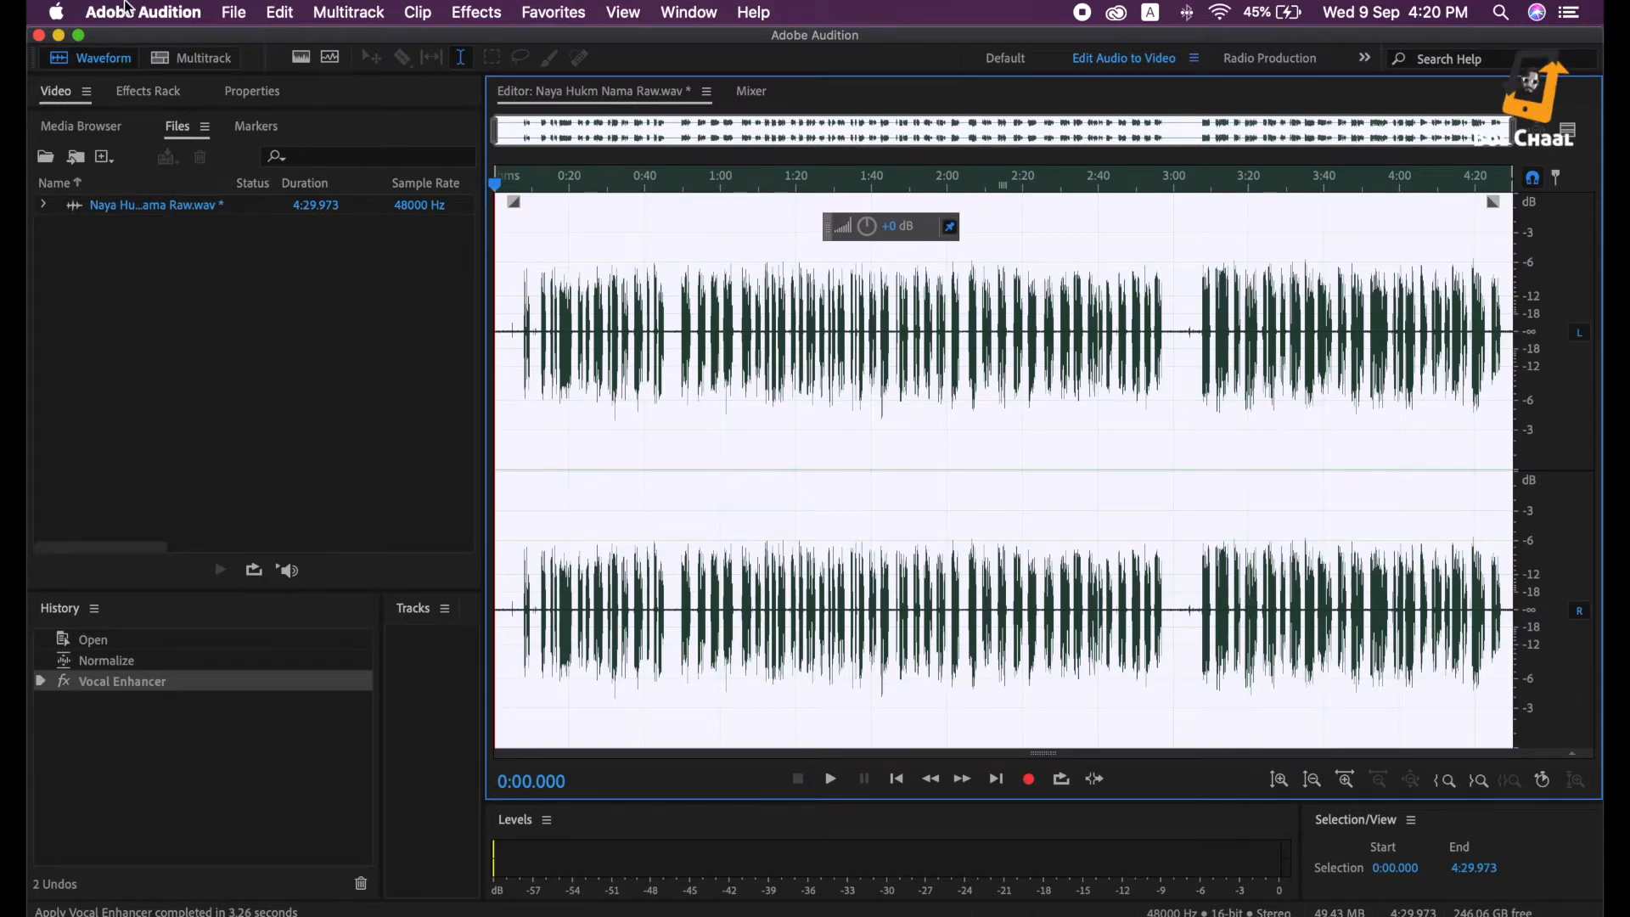
Show the spectral frequency display and capture a noise print from the speech-free stretch between 3:00.000 and 3:03.399
click(302, 58)
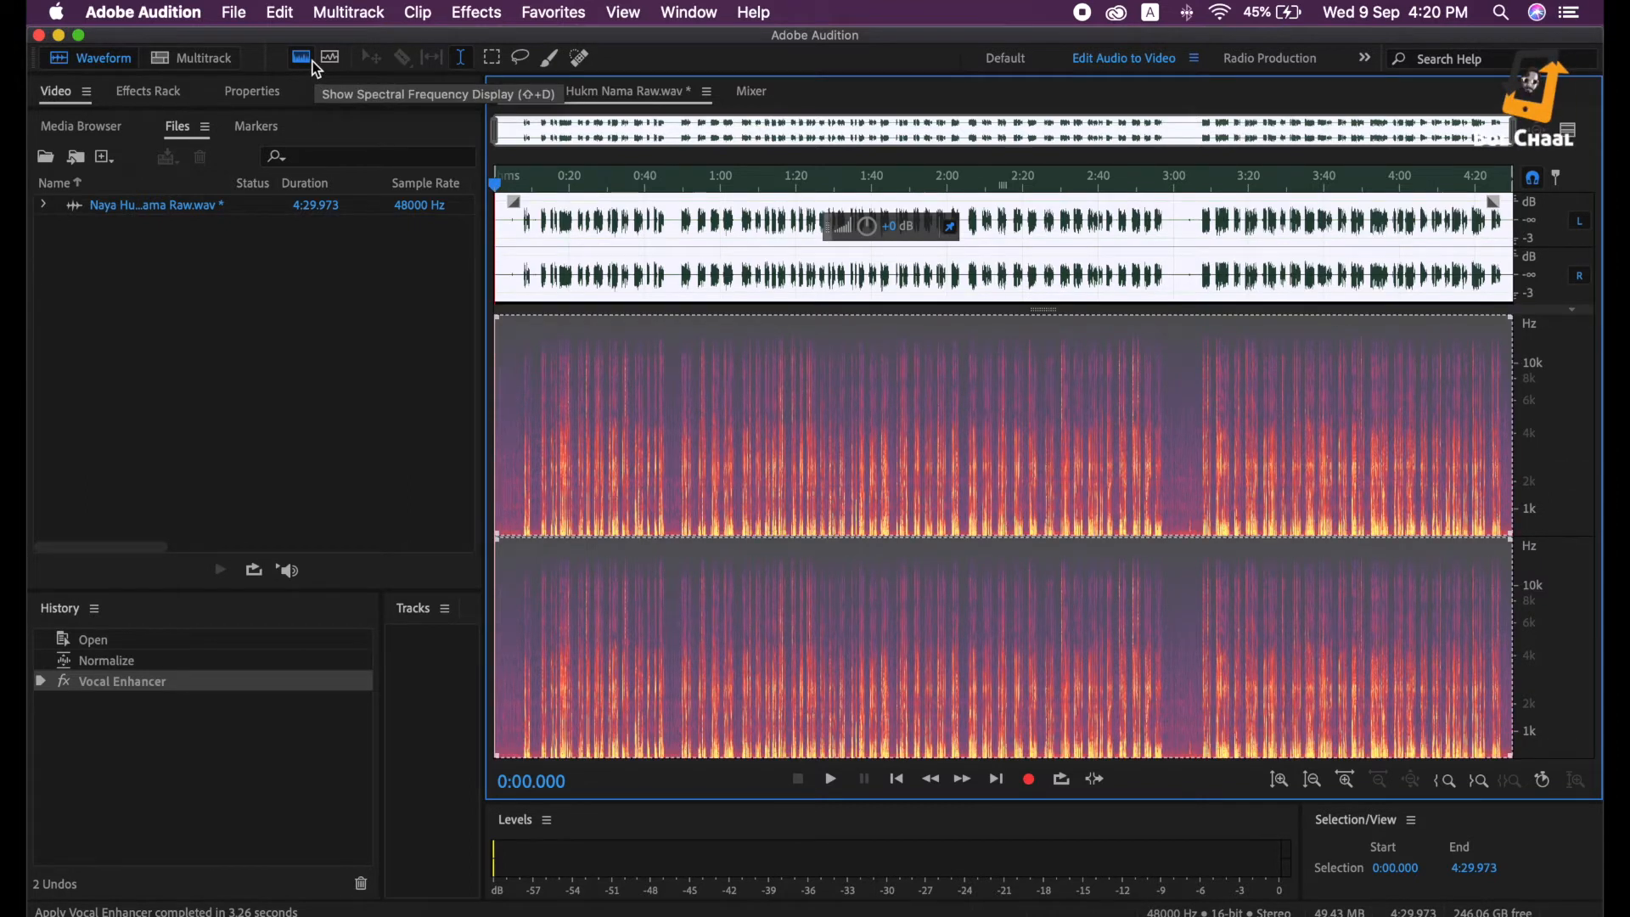
scroll(1214, 311, up, 1)
scroll(1214, 312, up, 4)
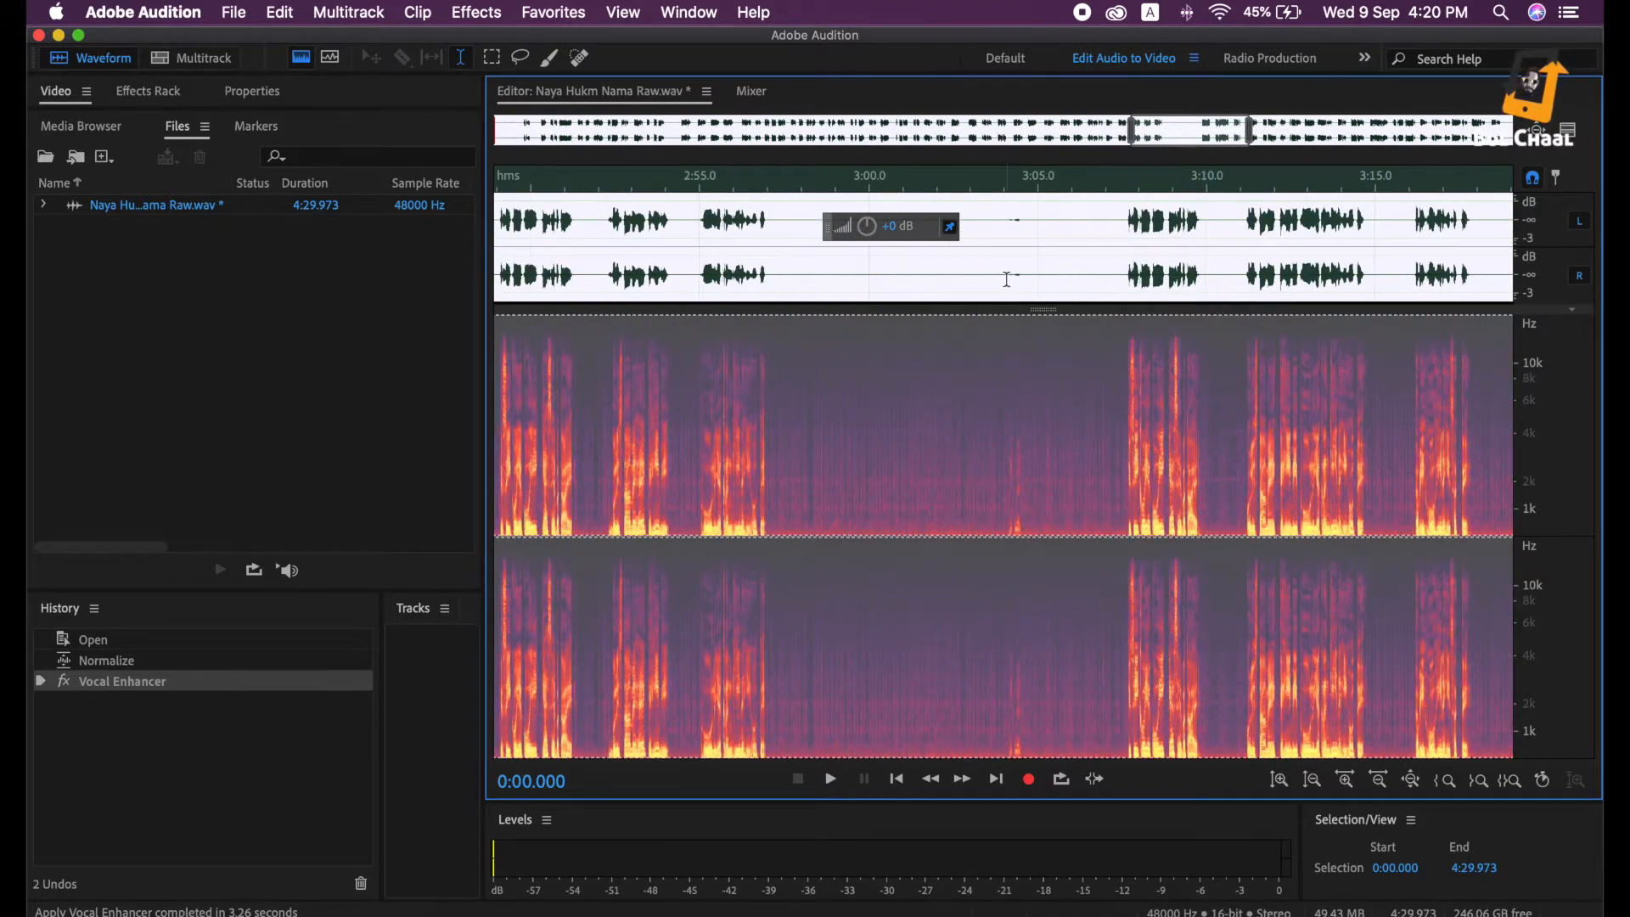
drag(1008, 505, 1028, 507)
click(964, 470)
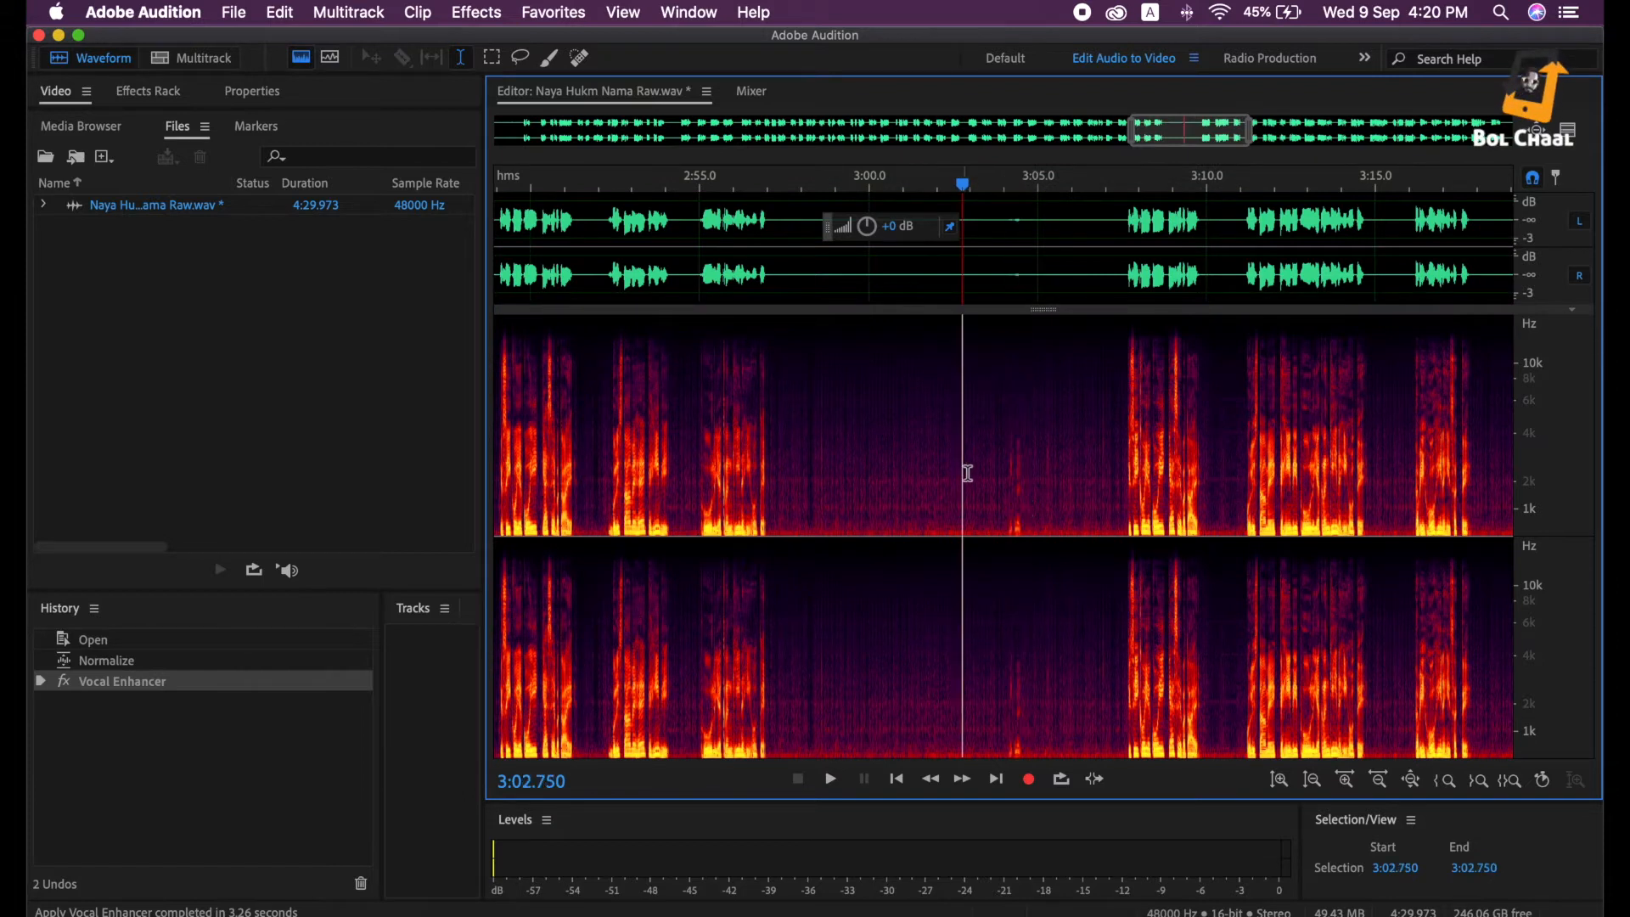
drag(983, 512, 875, 509)
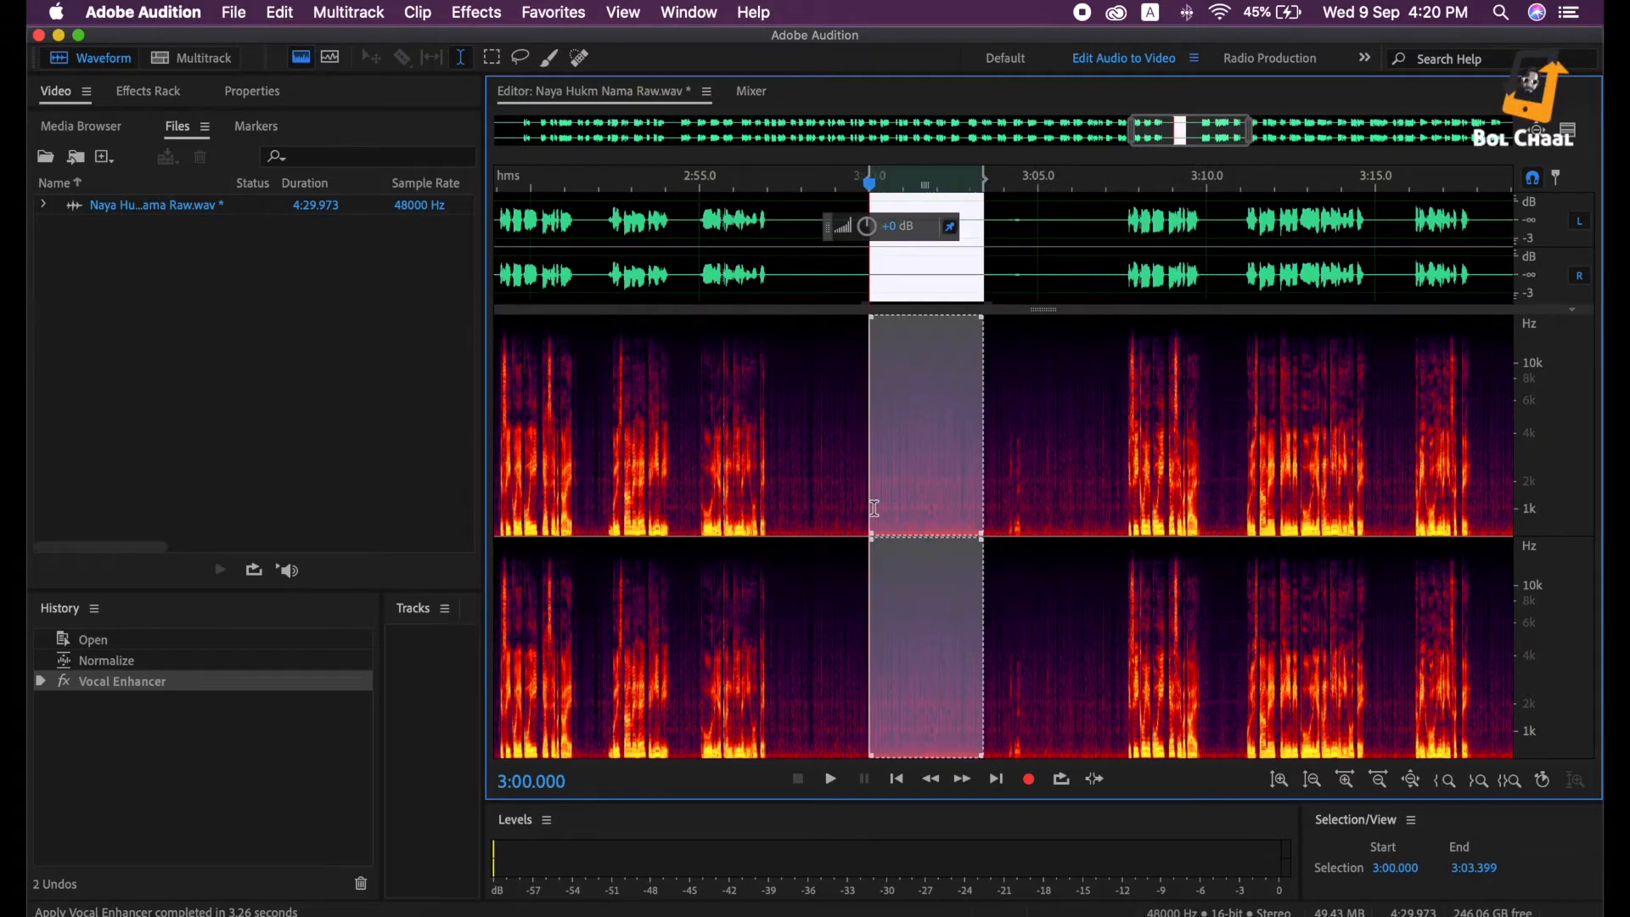
click(473, 16)
mouse_move(668, 376)
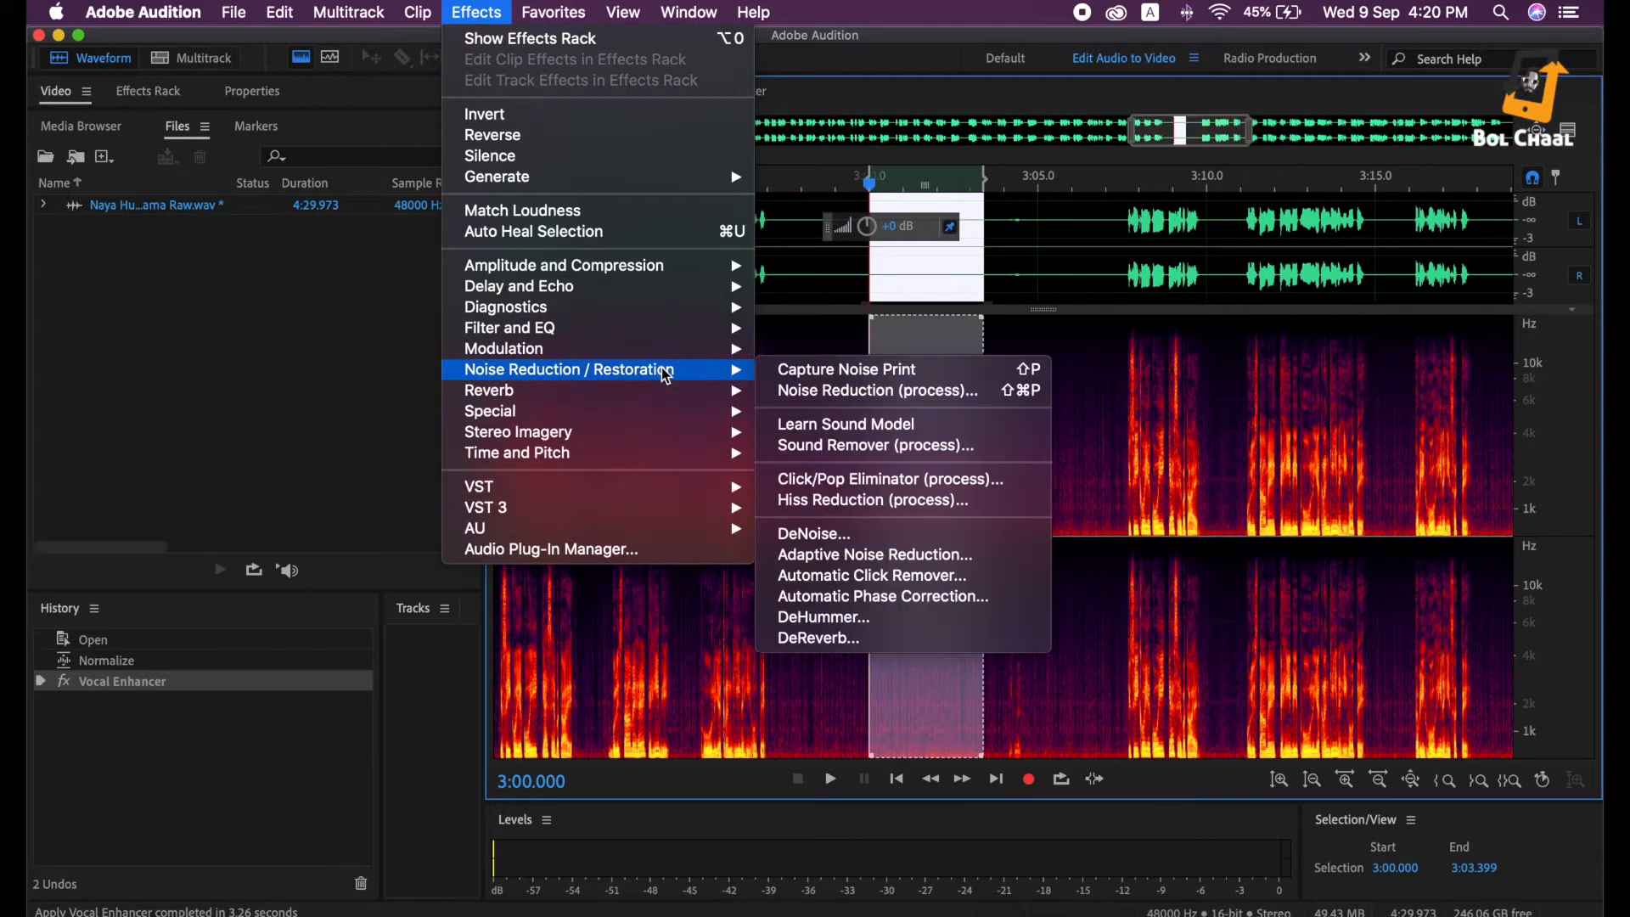
click(823, 374)
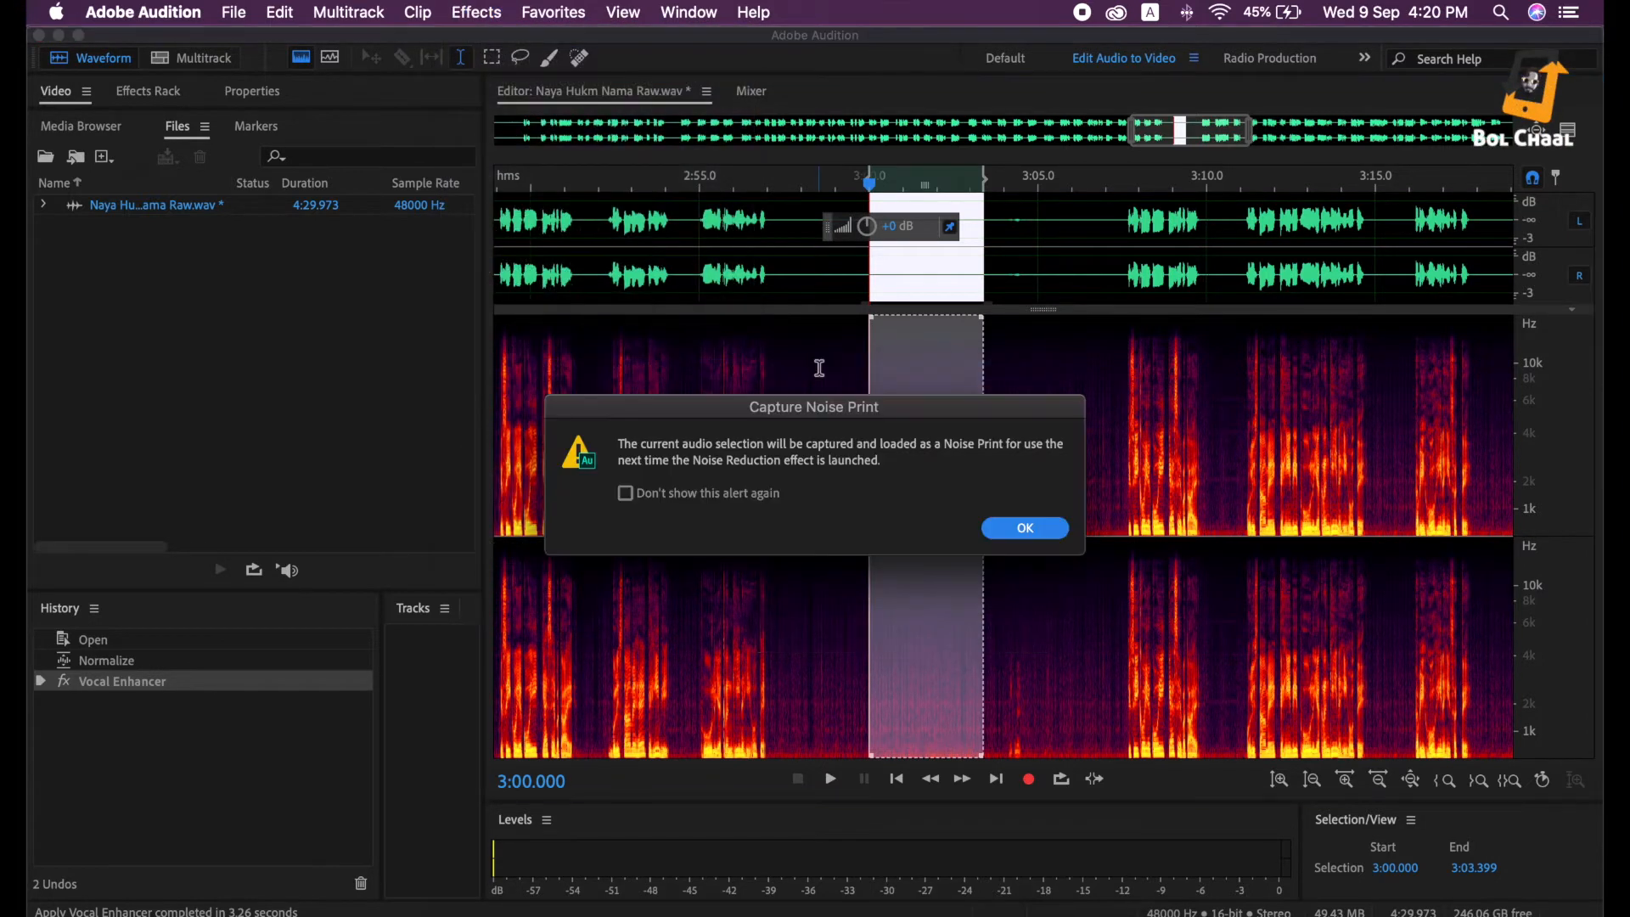
click(1026, 529)
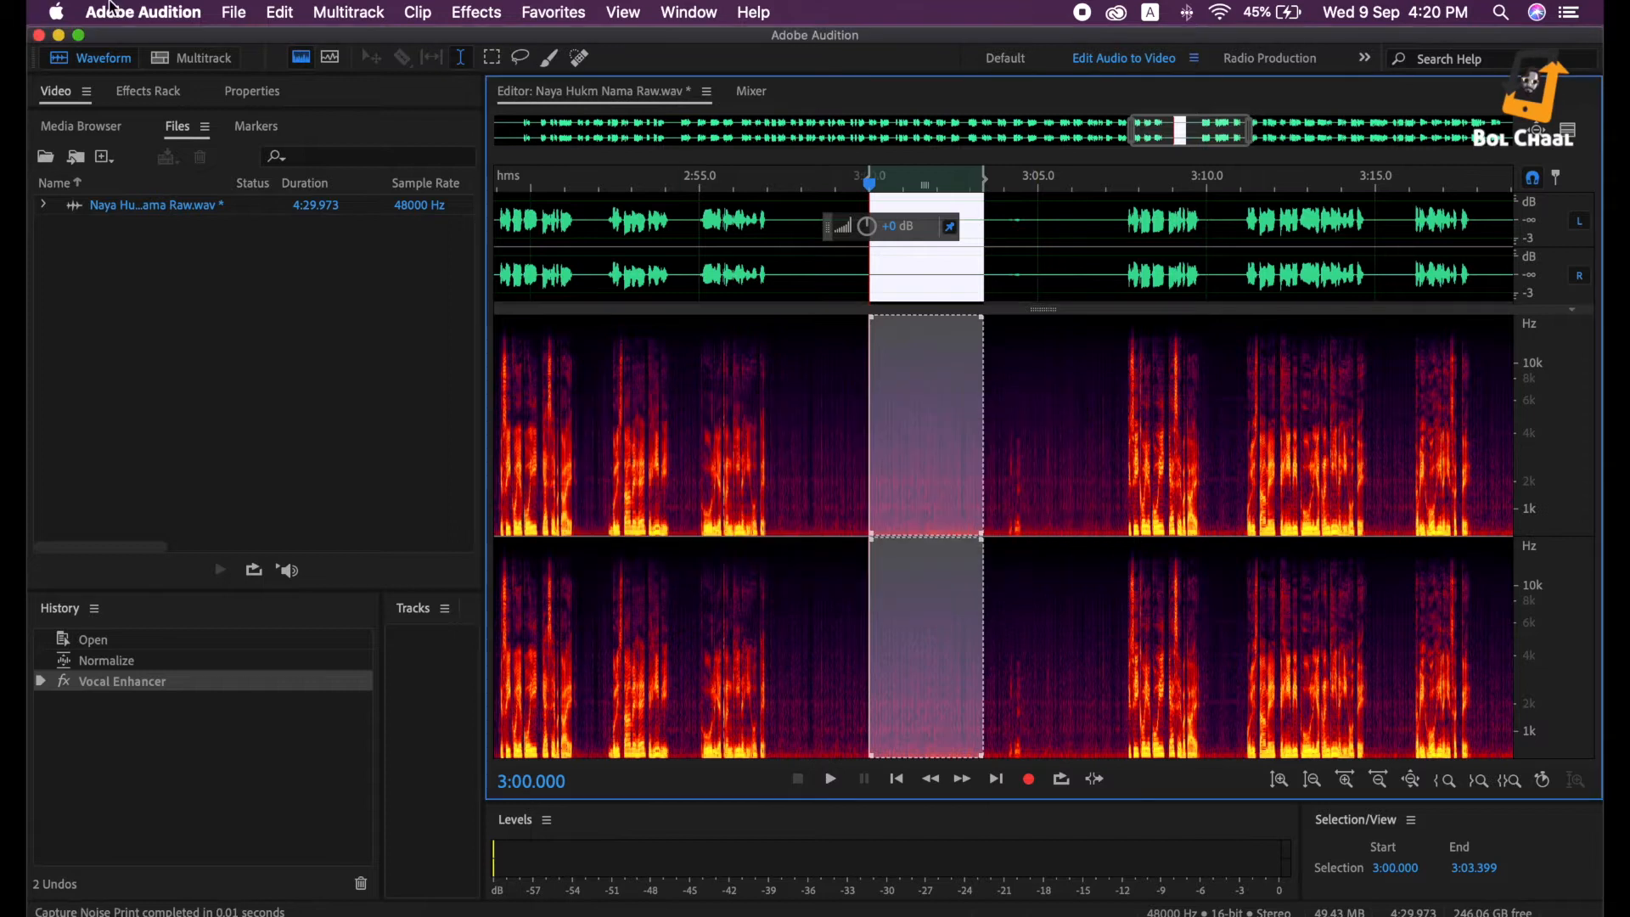
Apply Noise Reduction to the entire recording using the captured noise print, at 80% reduction and 49.9 dB
scroll(798, 387, down, 2)
scroll(798, 387, down, 3)
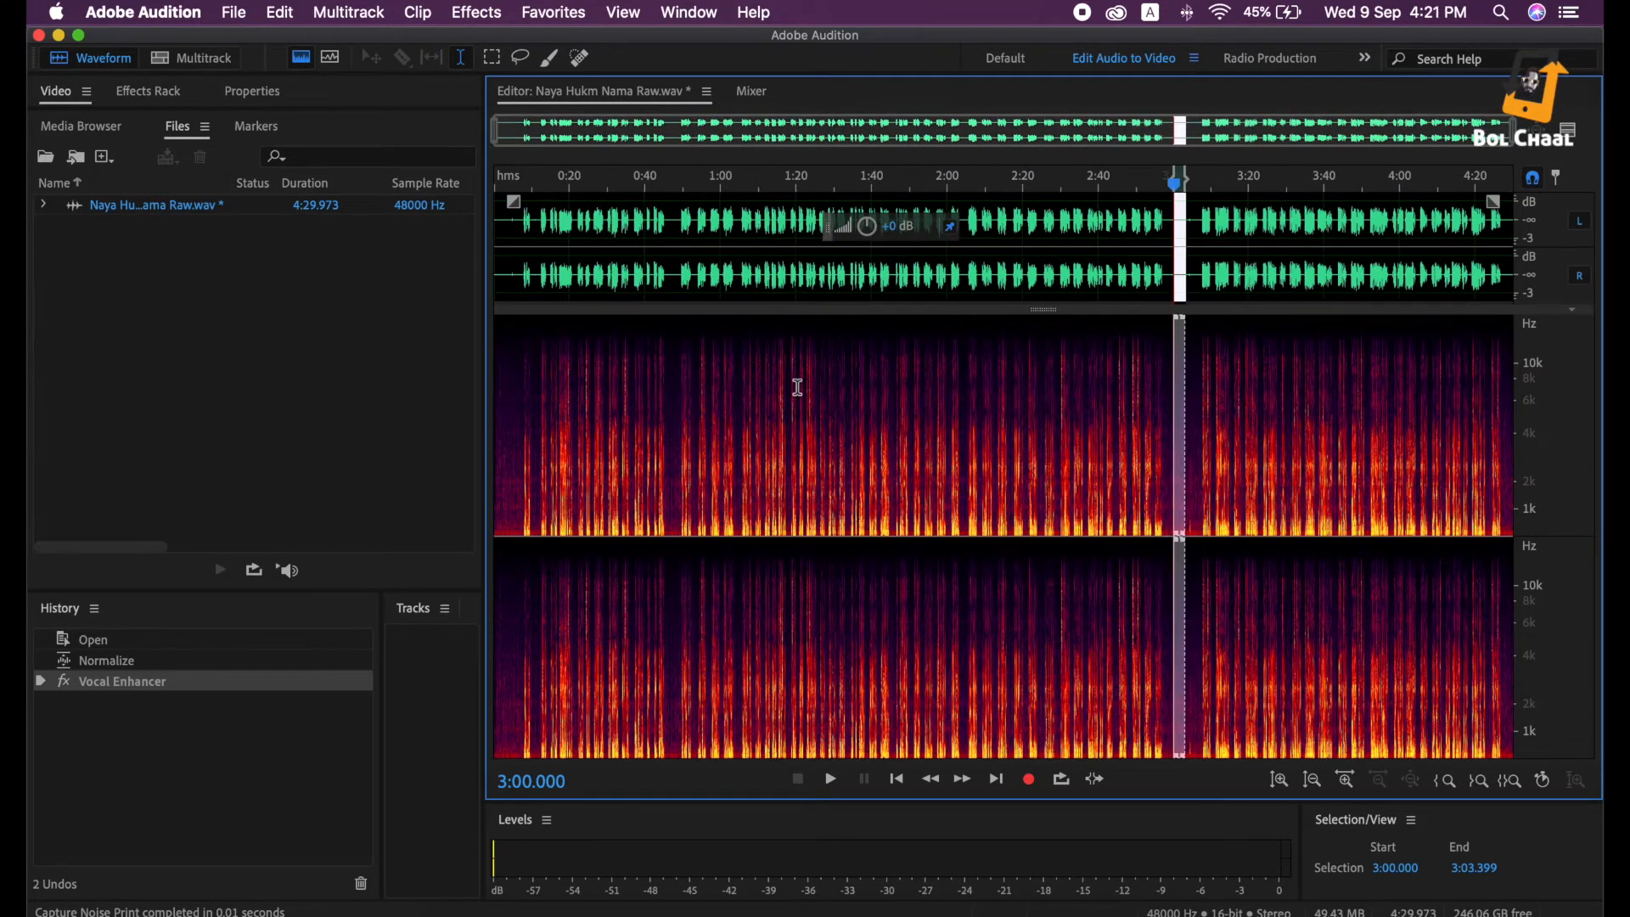
double_click(851, 392)
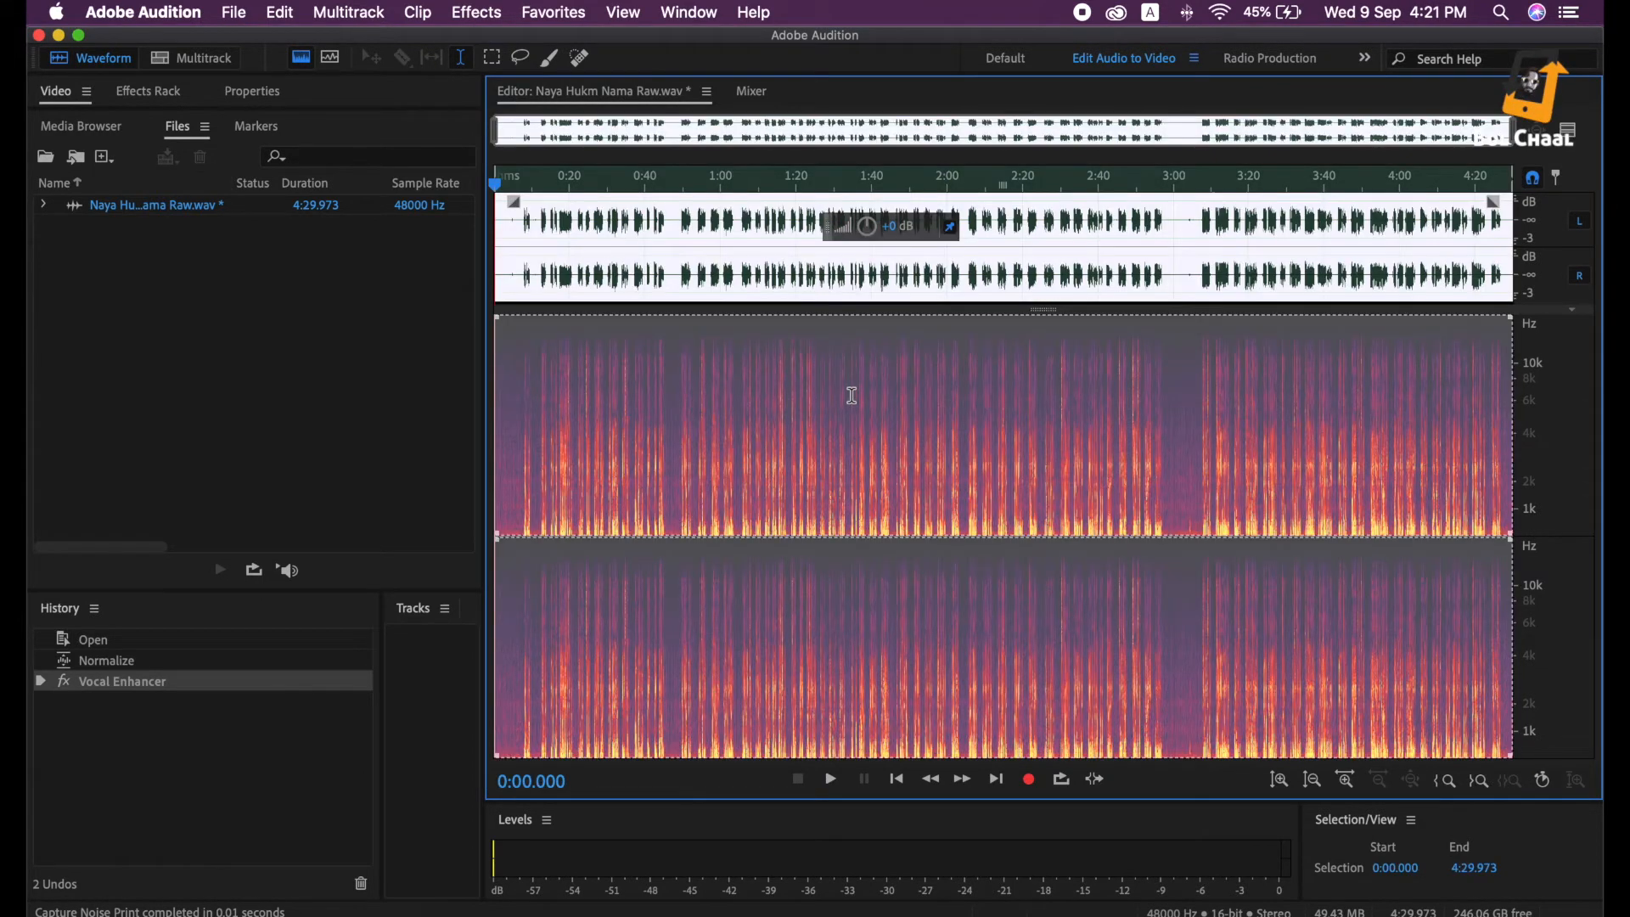
click(463, 12)
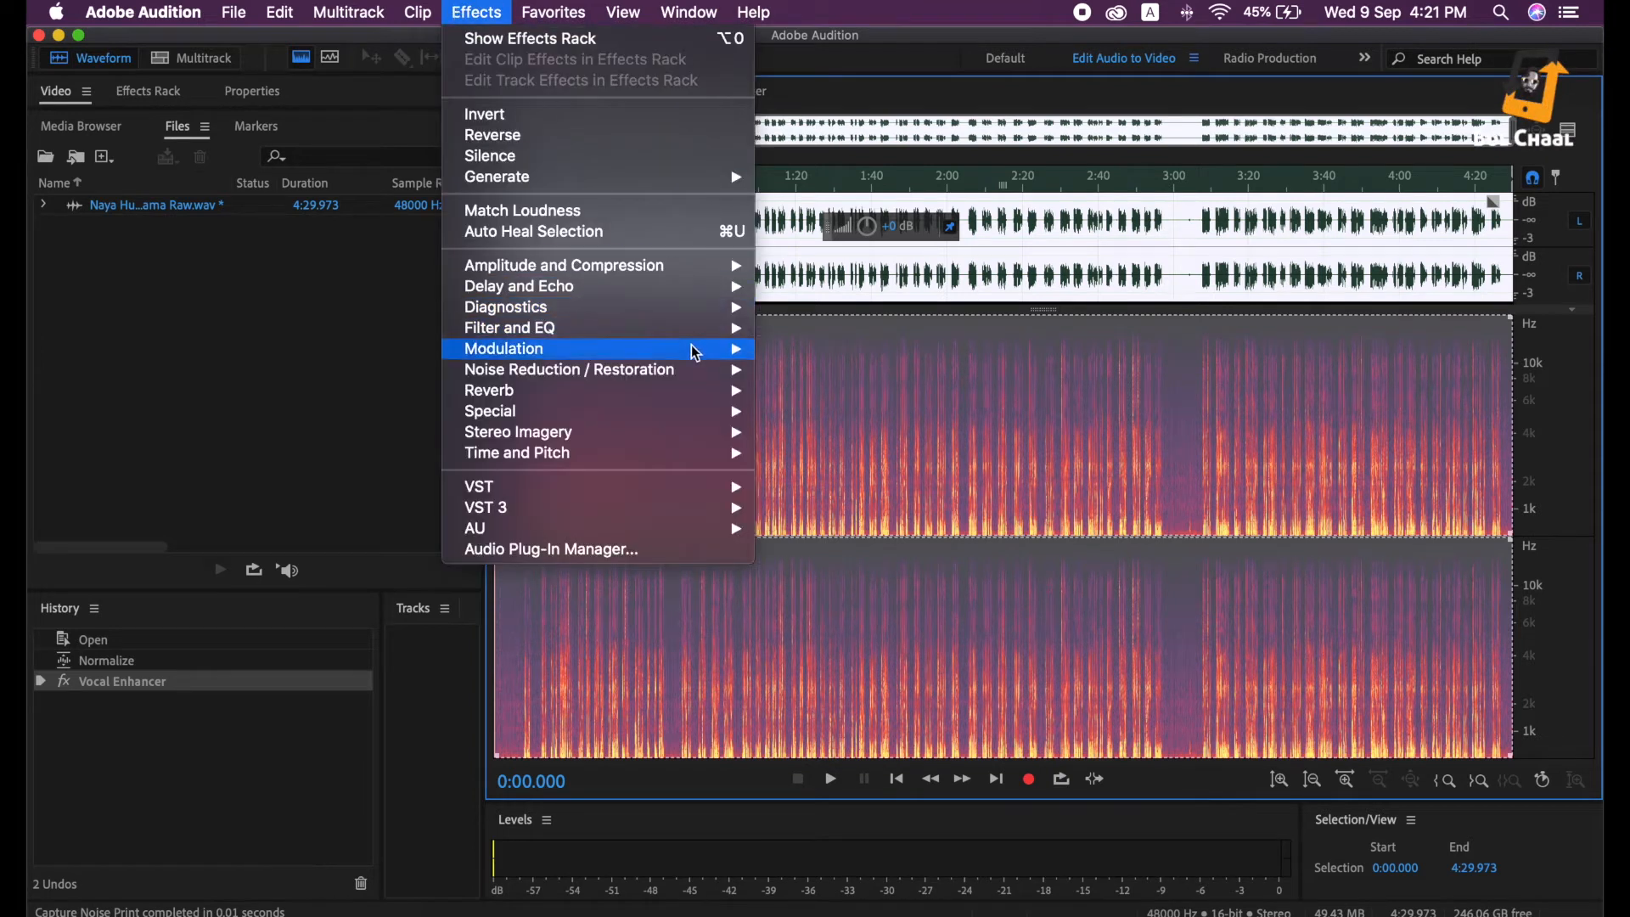
mouse_move(696, 373)
click(853, 393)
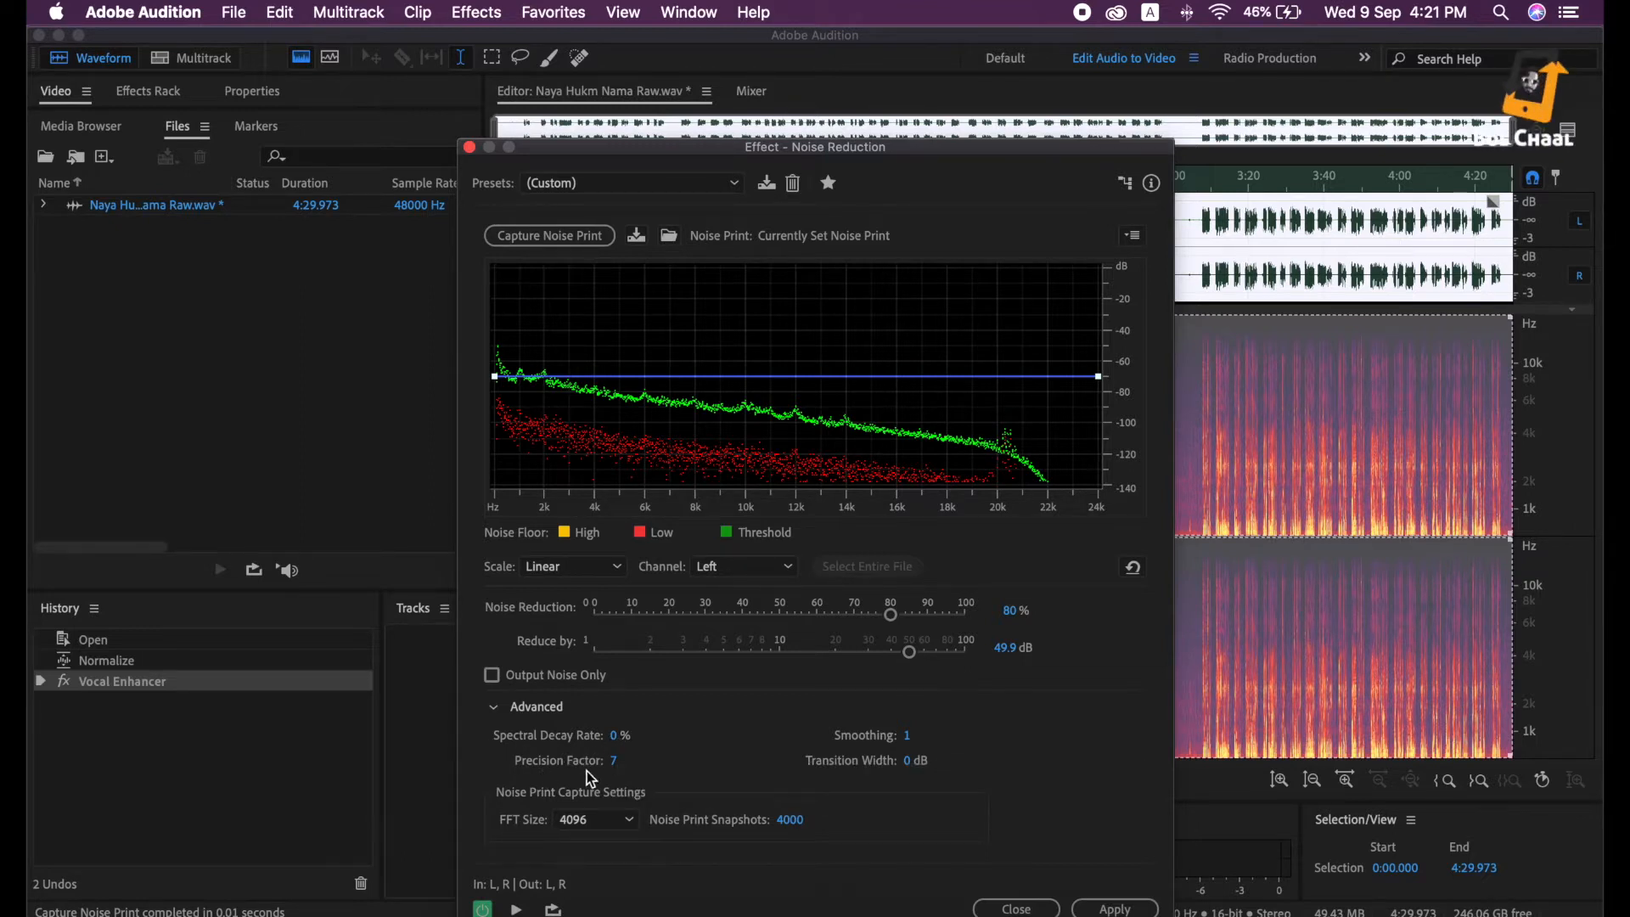
click(498, 710)
click(499, 710)
click(496, 710)
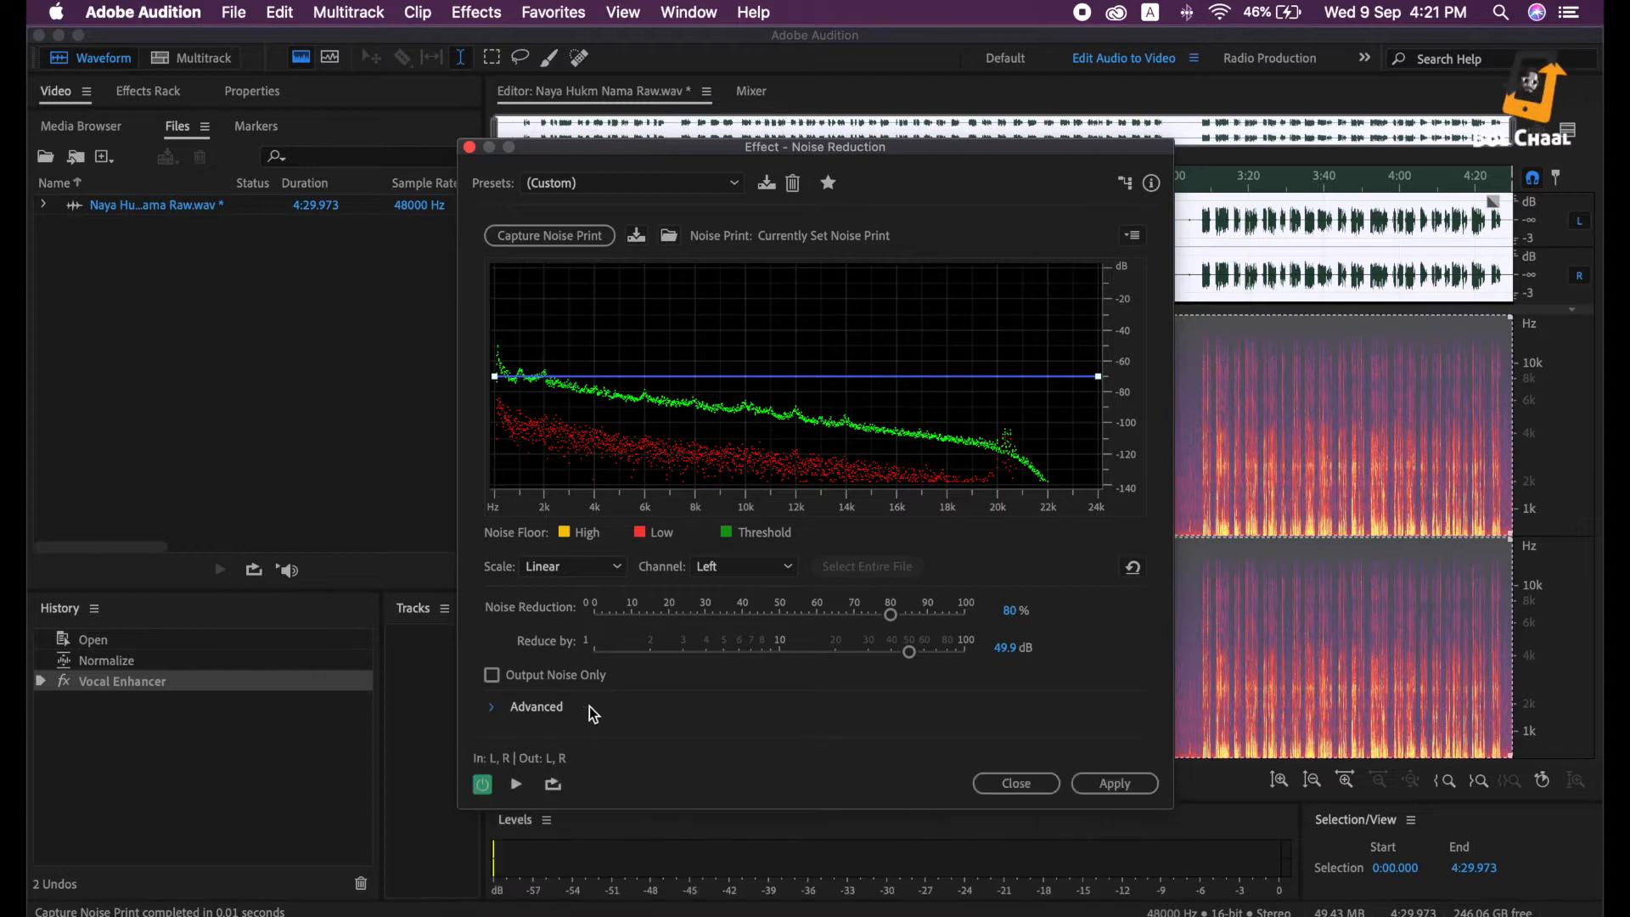
click(1114, 786)
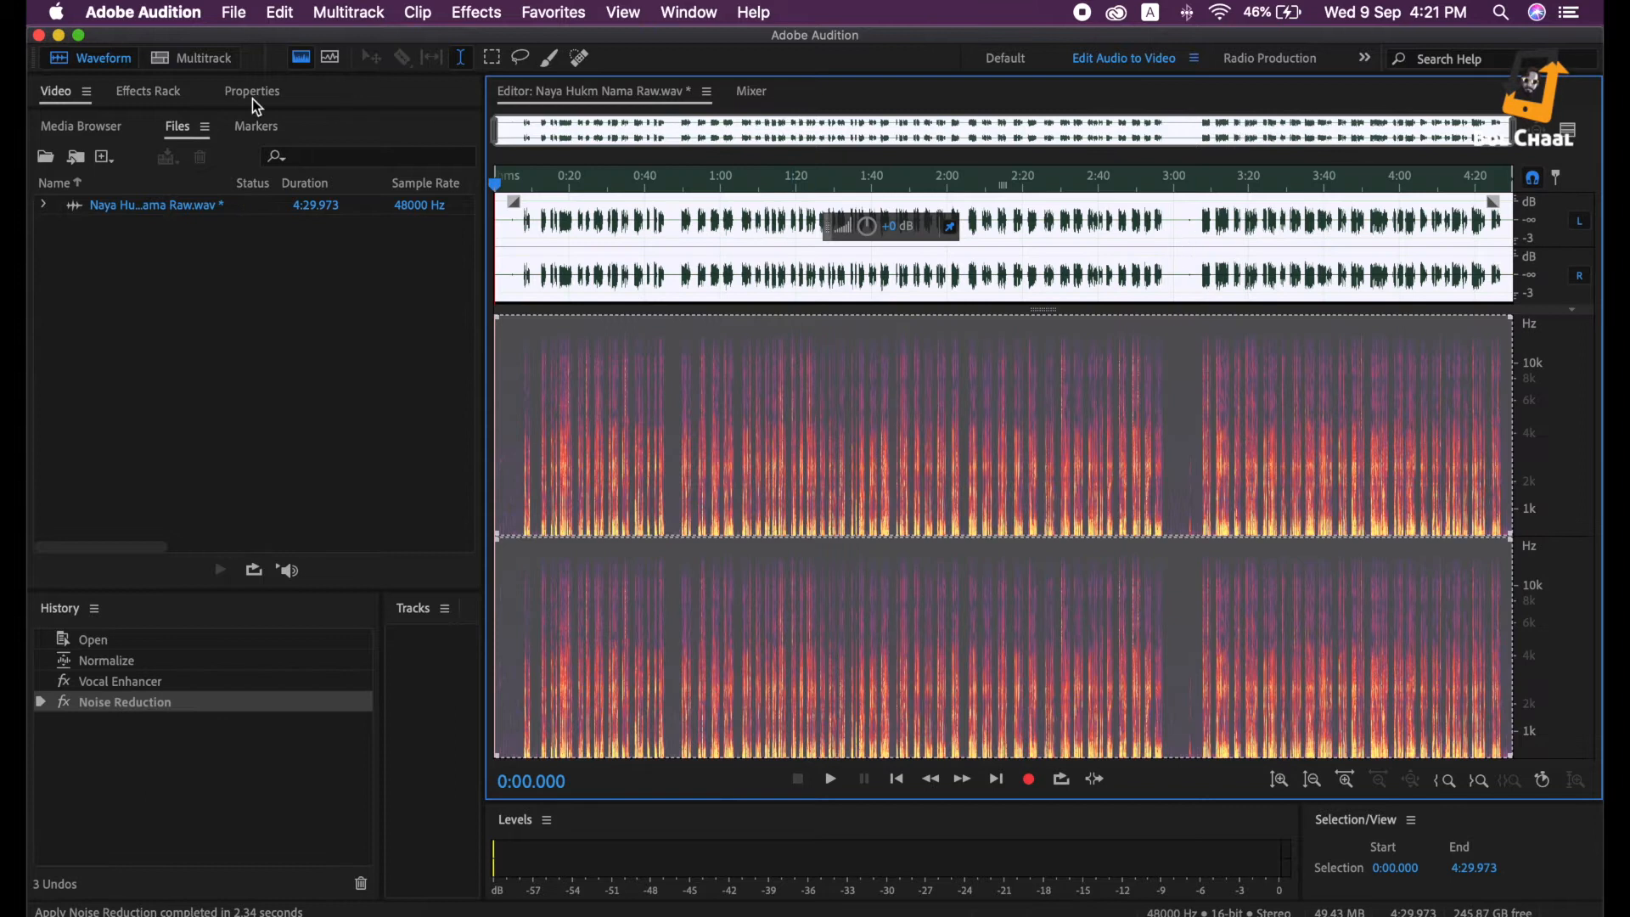
Inspect the spectrum of the speech-free stretch around 3:00 and undo the Noise Reduction
scroll(1199, 490, up, 5)
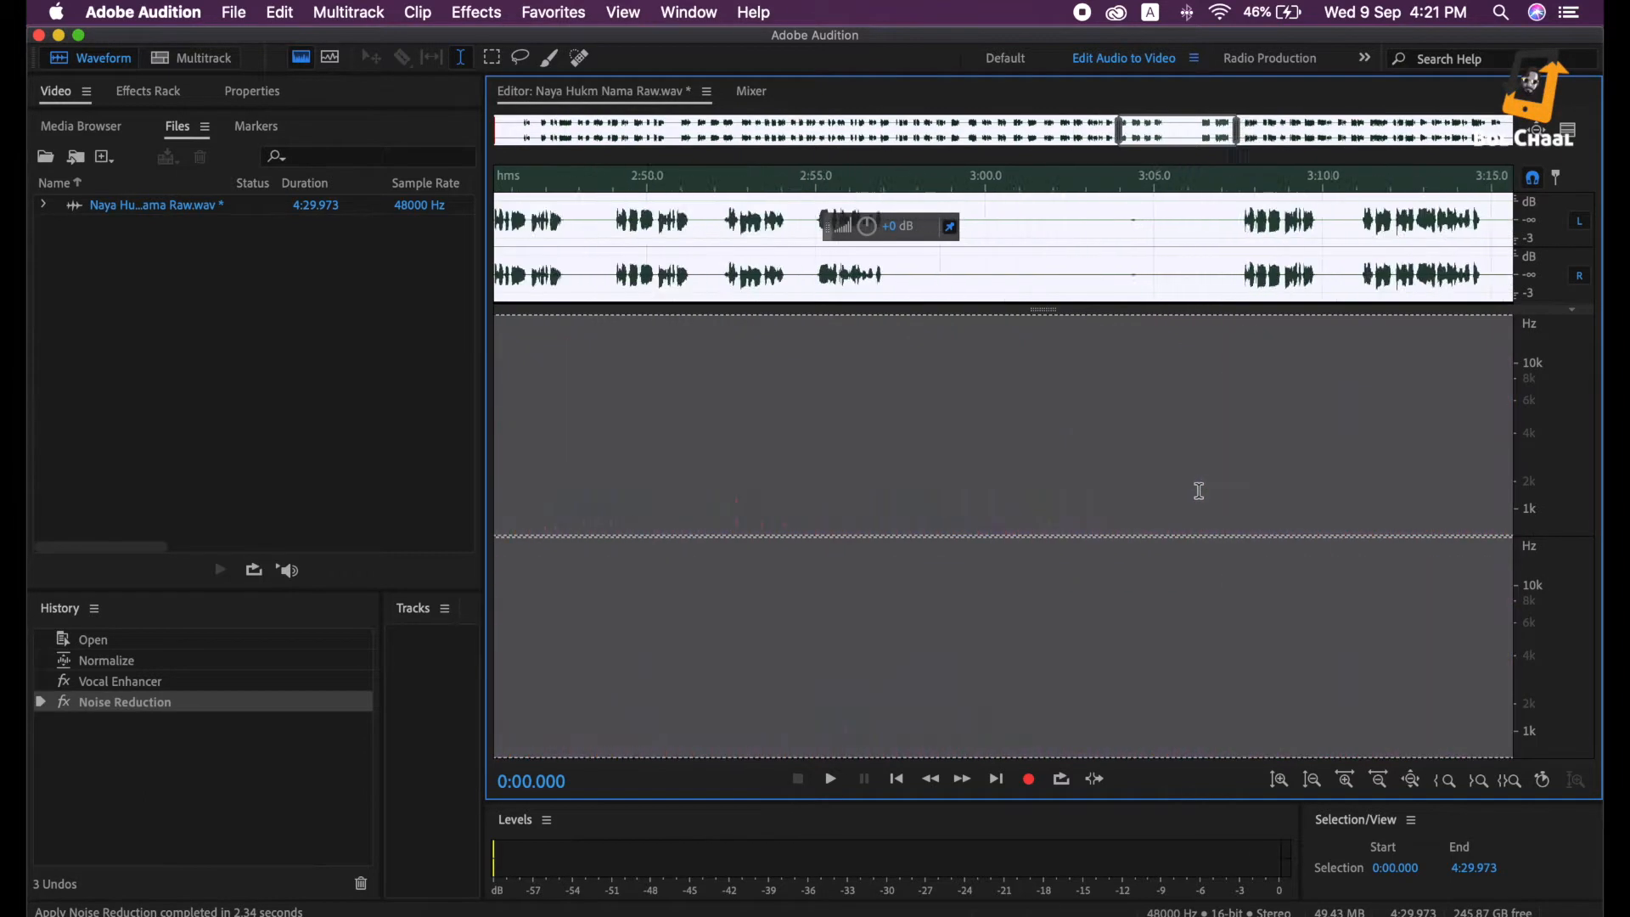
scroll(1137, 520, down, 1)
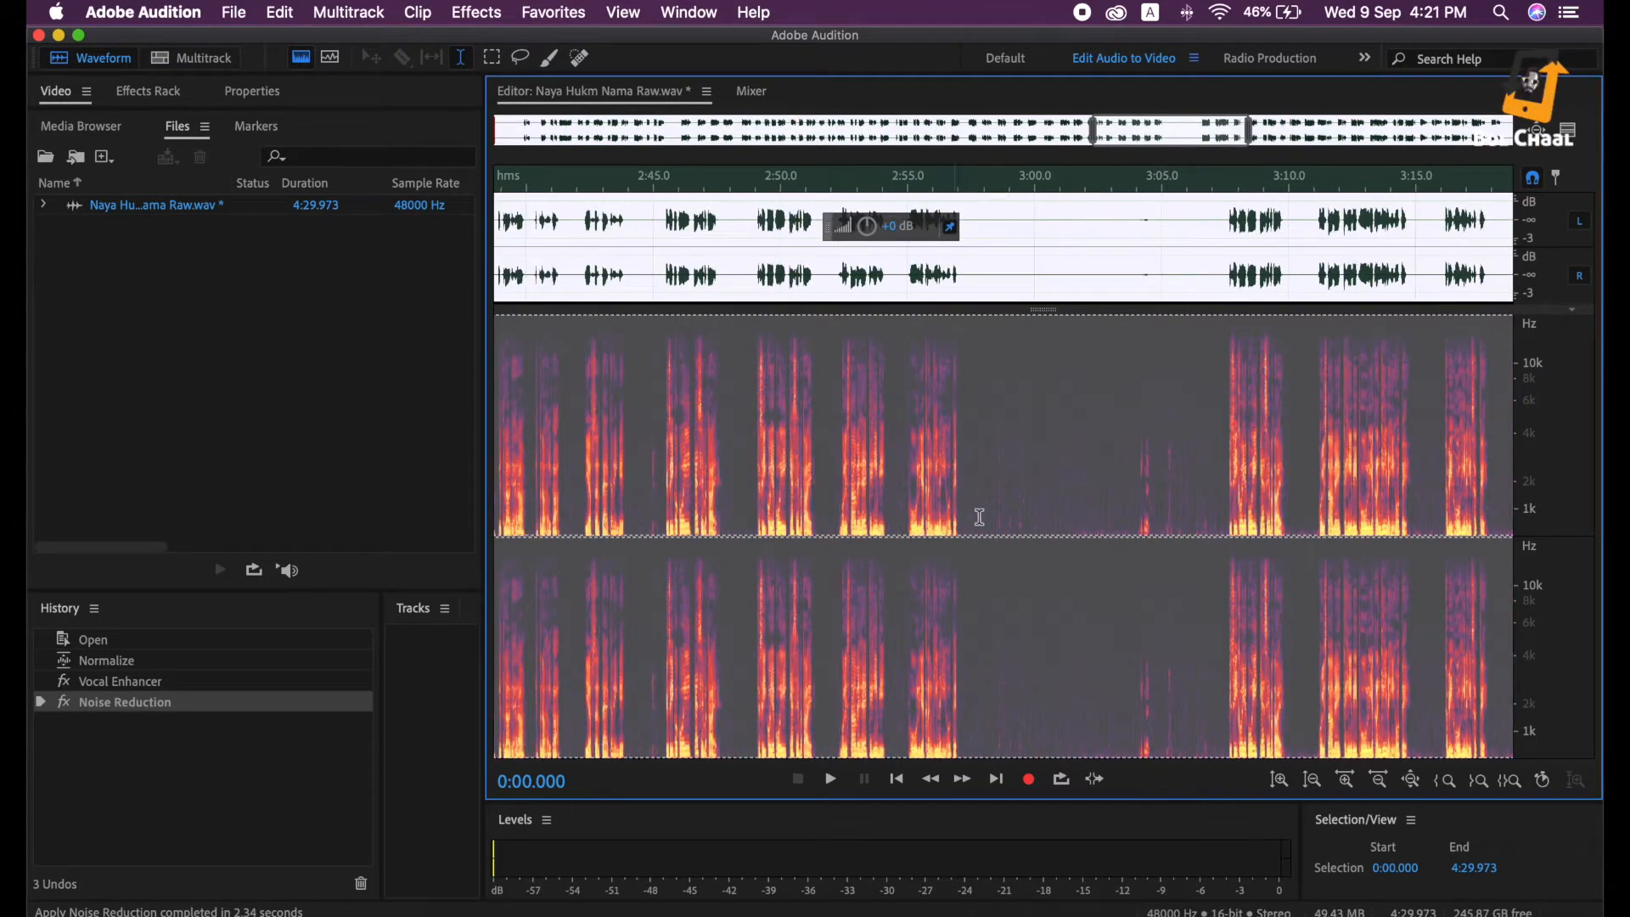
click(281, 13)
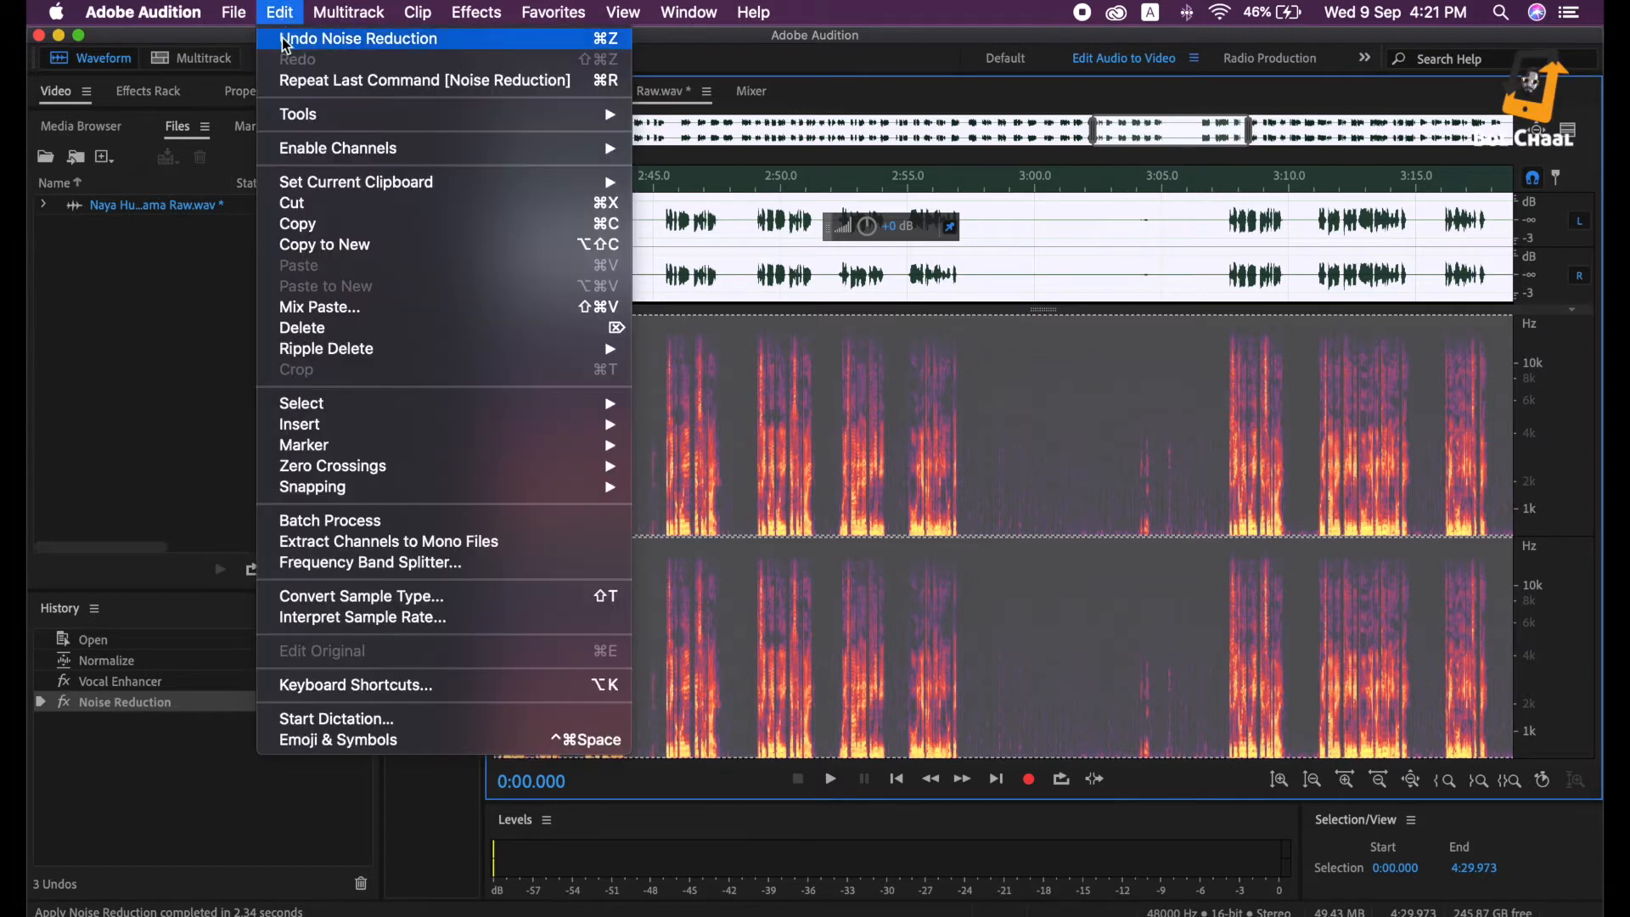
click(287, 40)
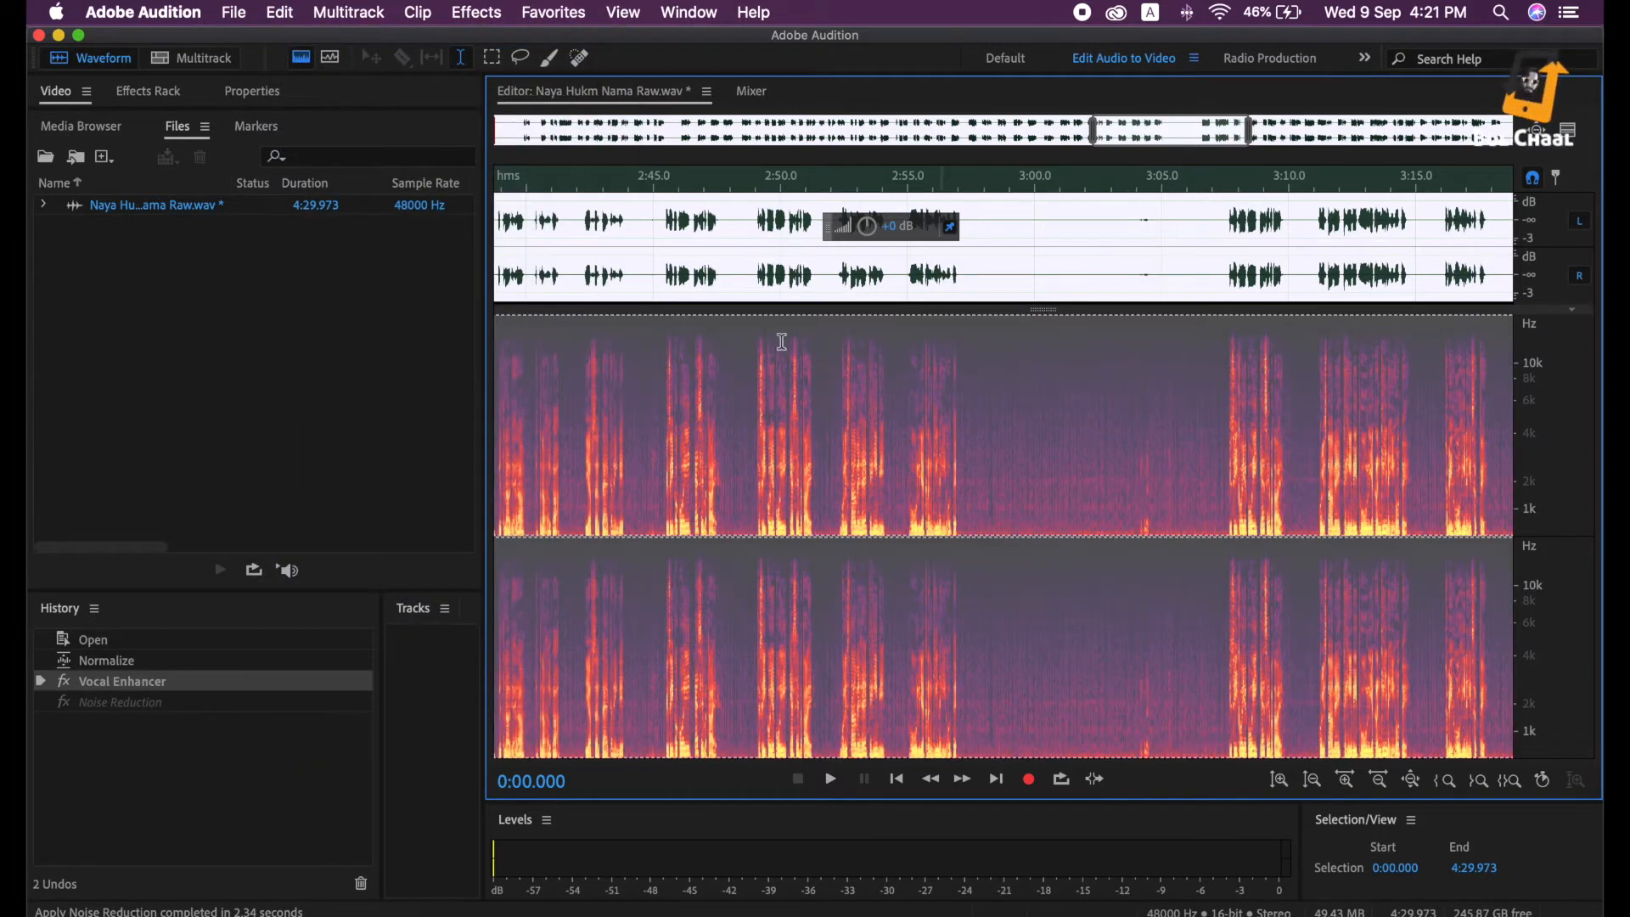
Redo the Noise Reduction and hide the spectral frequency display
click(281, 12)
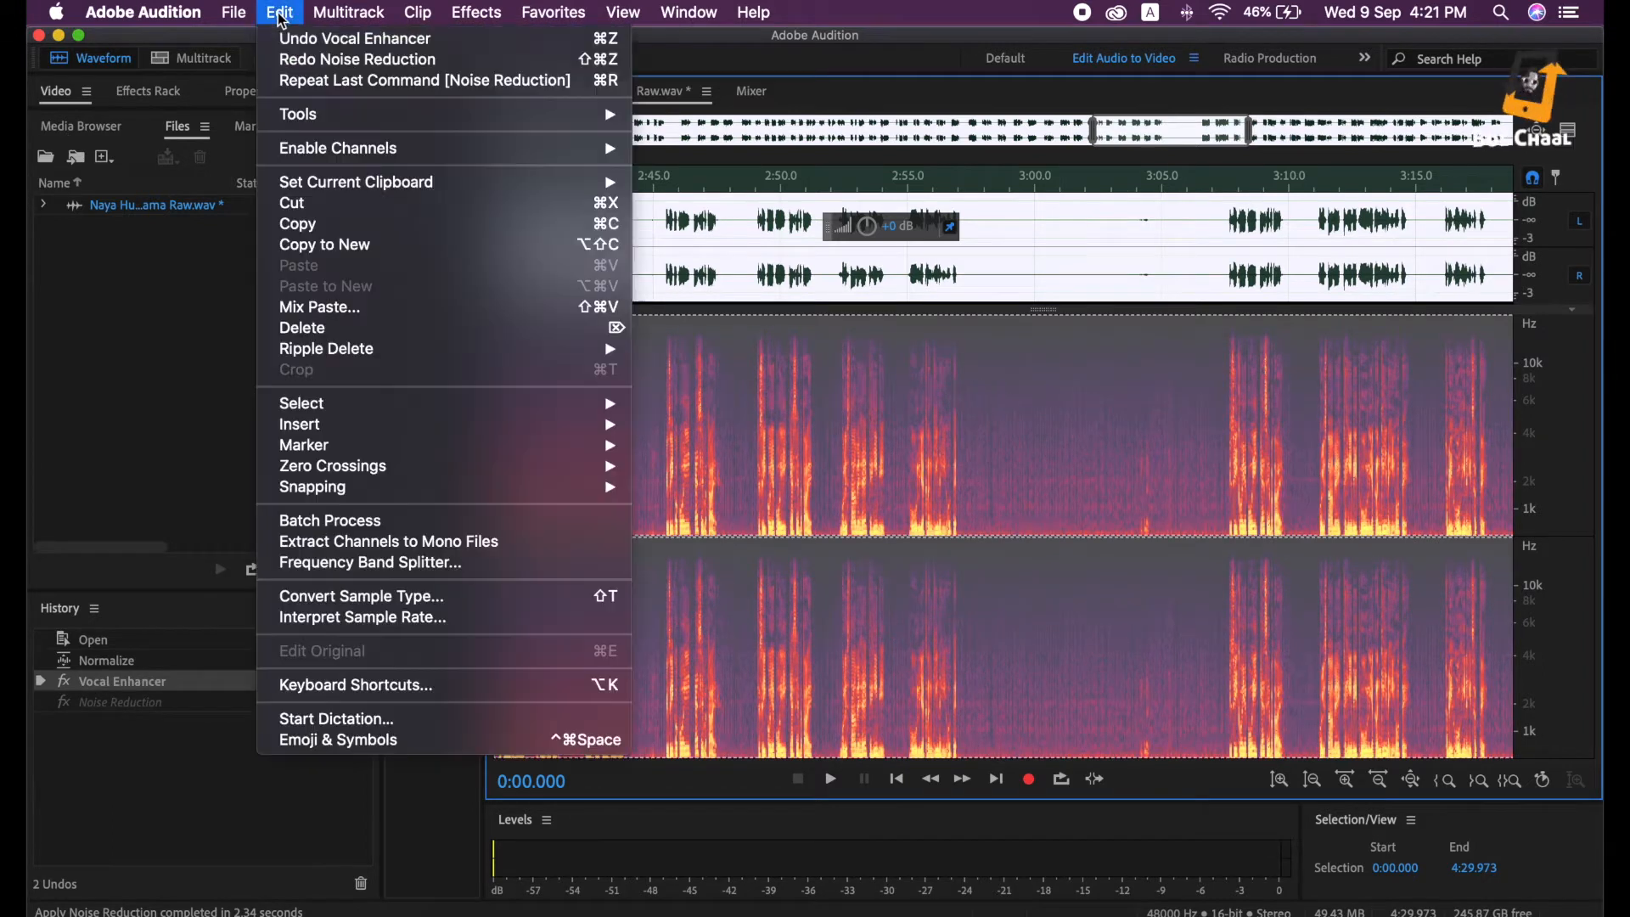
click(296, 60)
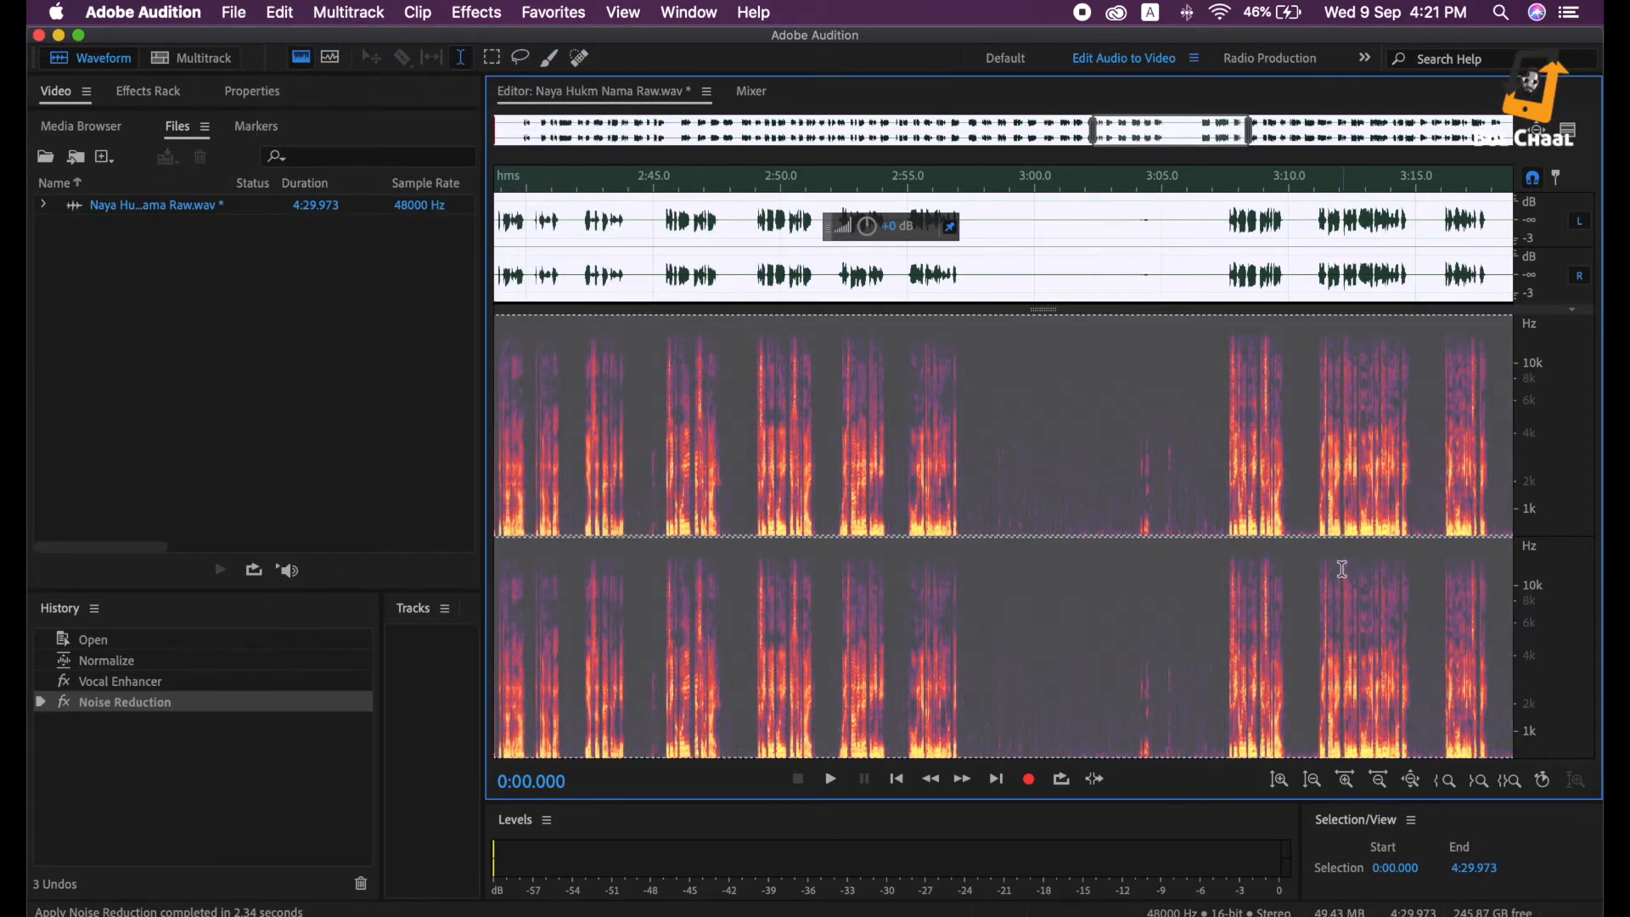
scroll(1003, 438, down, 5)
click(306, 58)
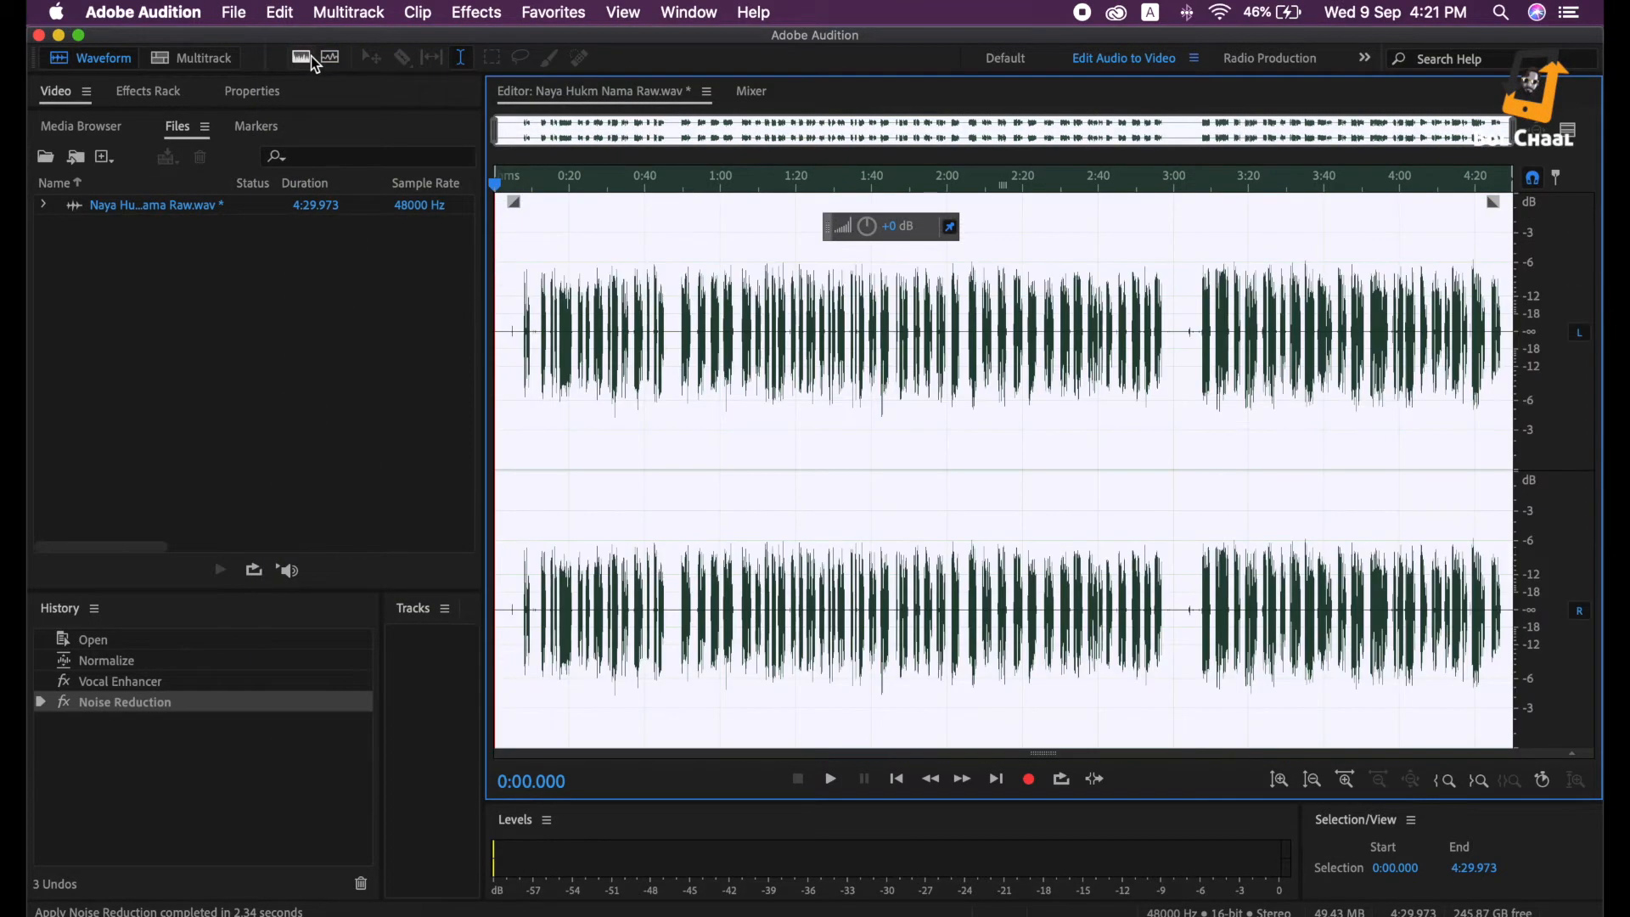
Silence the pause between the spoken phrases from 0:10.202 to 0:11.213
scroll(528, 368, up, 10)
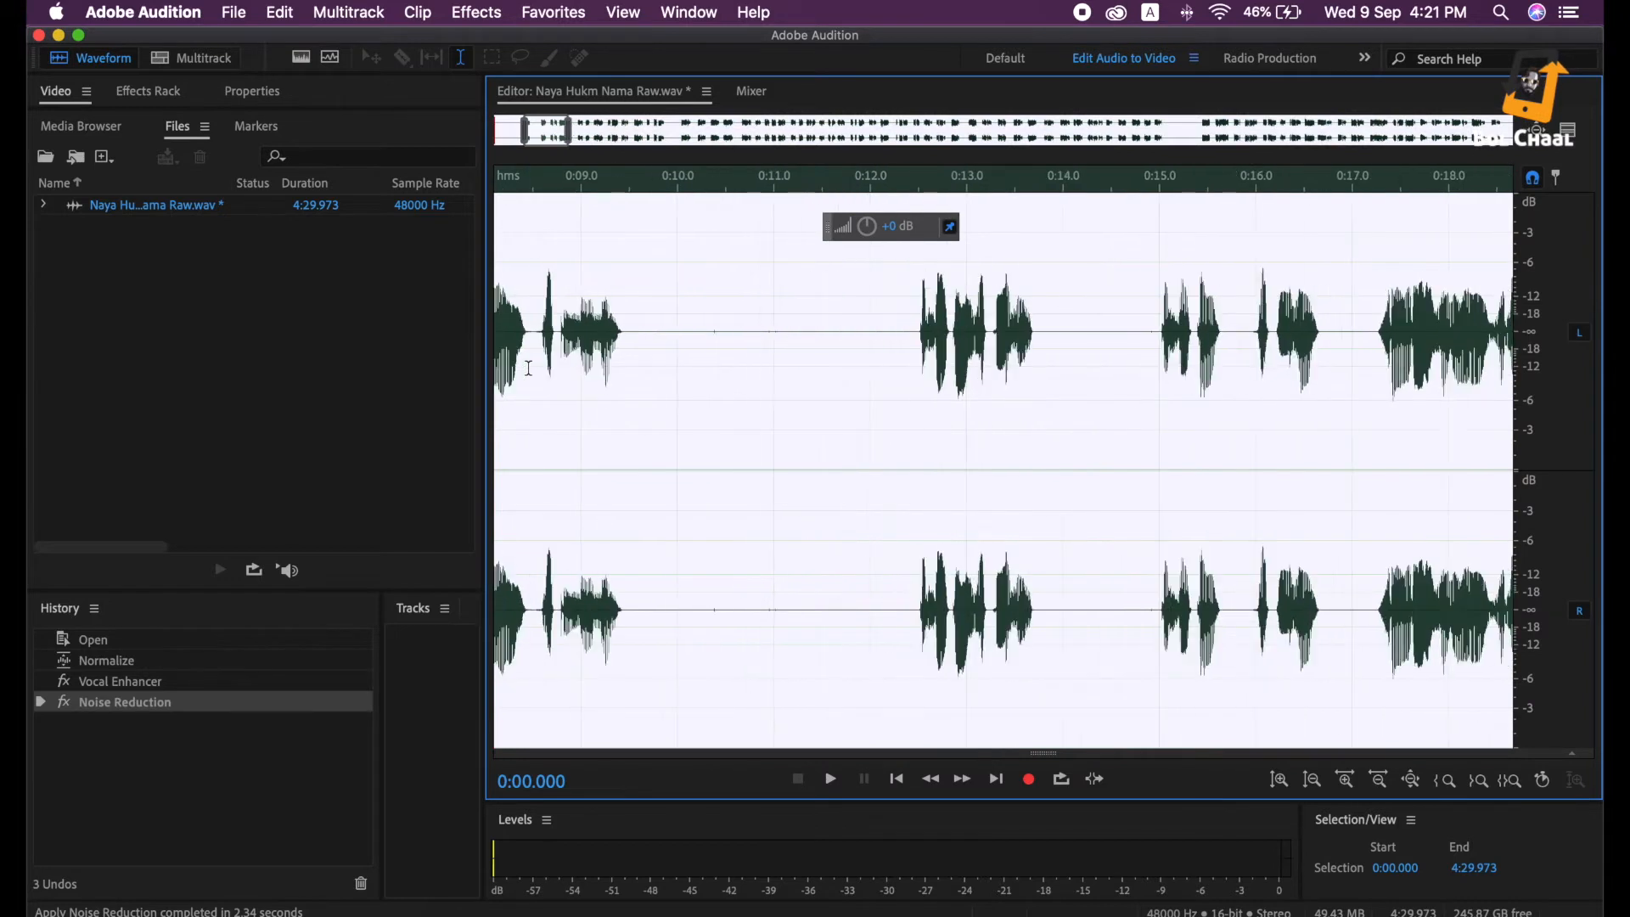
drag(869, 355, 676, 365)
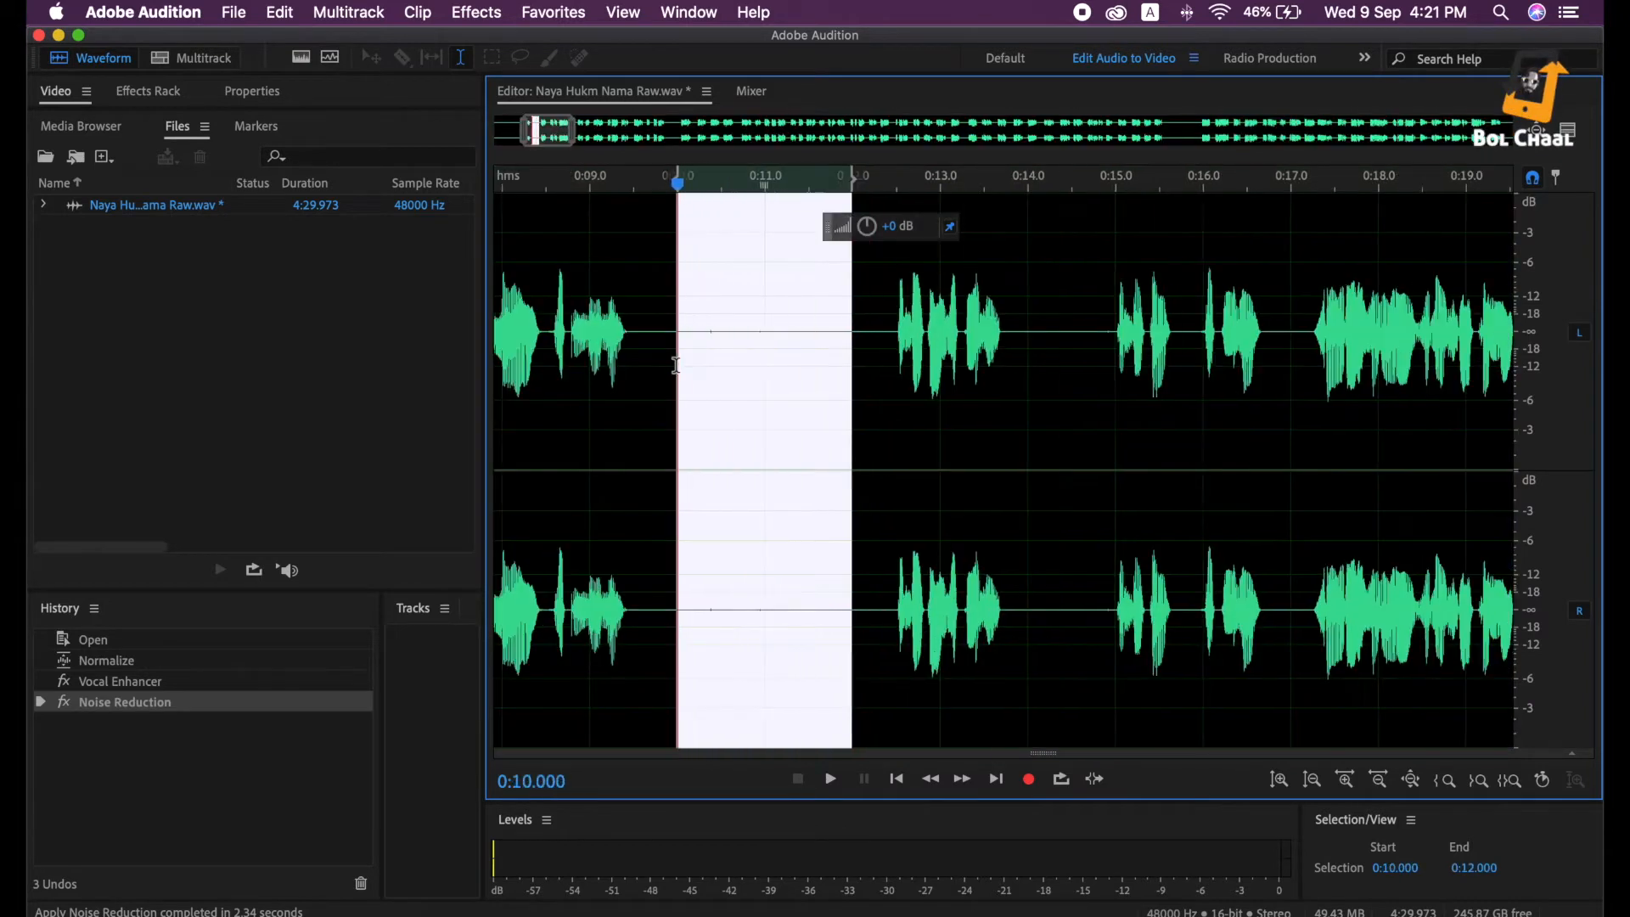
click(819, 416)
drag(792, 360, 696, 369)
right_click(735, 374)
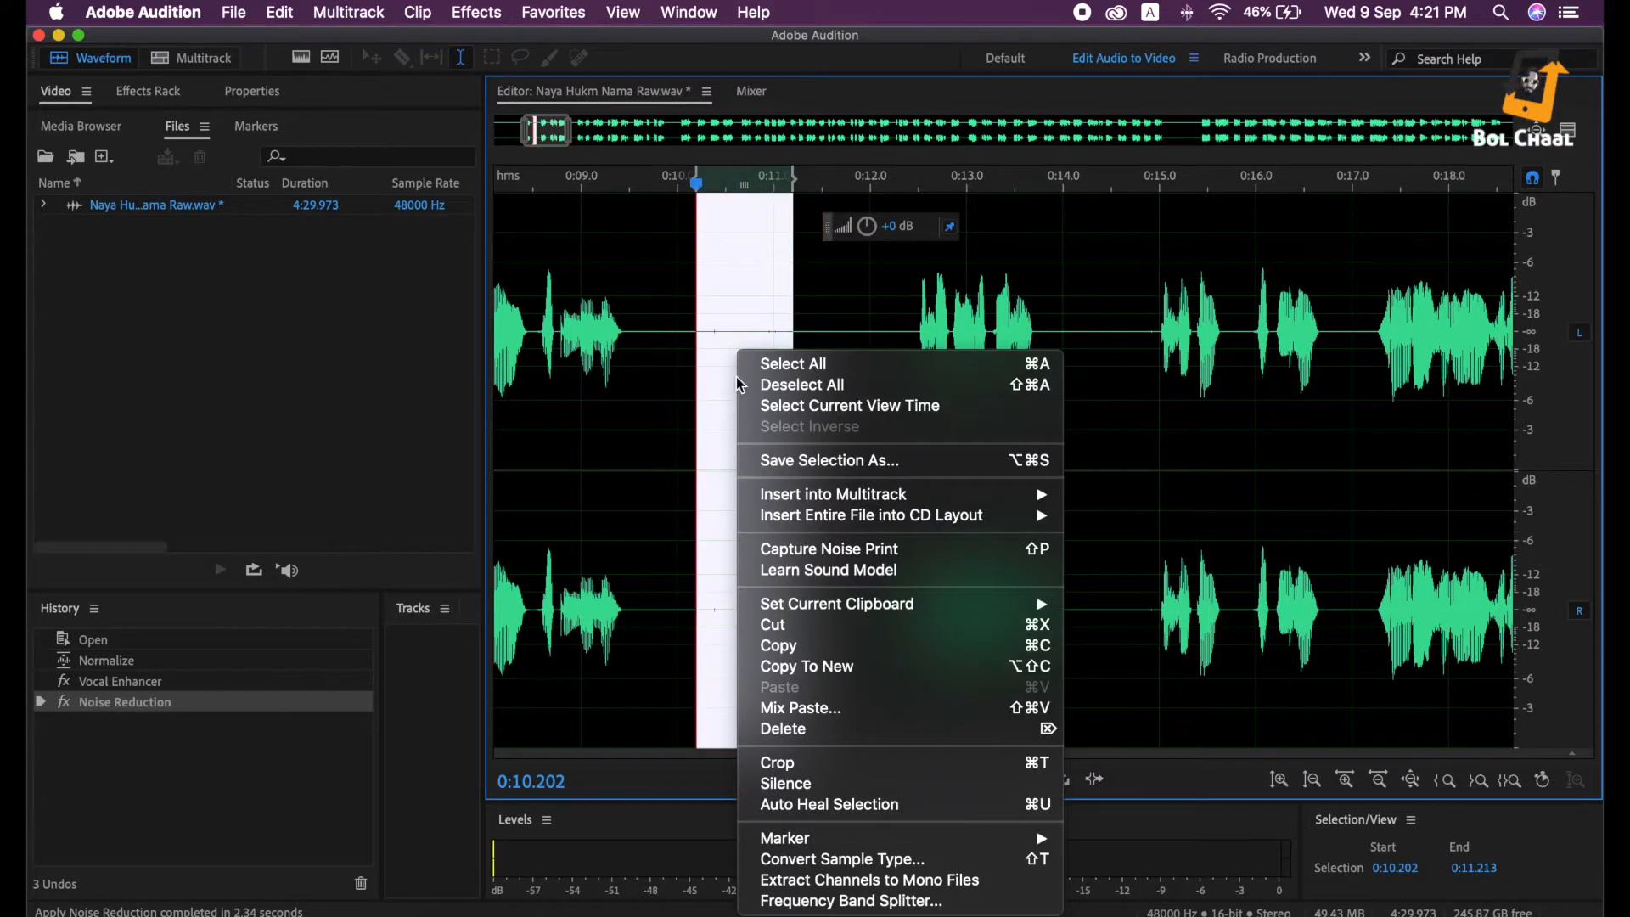
click(798, 783)
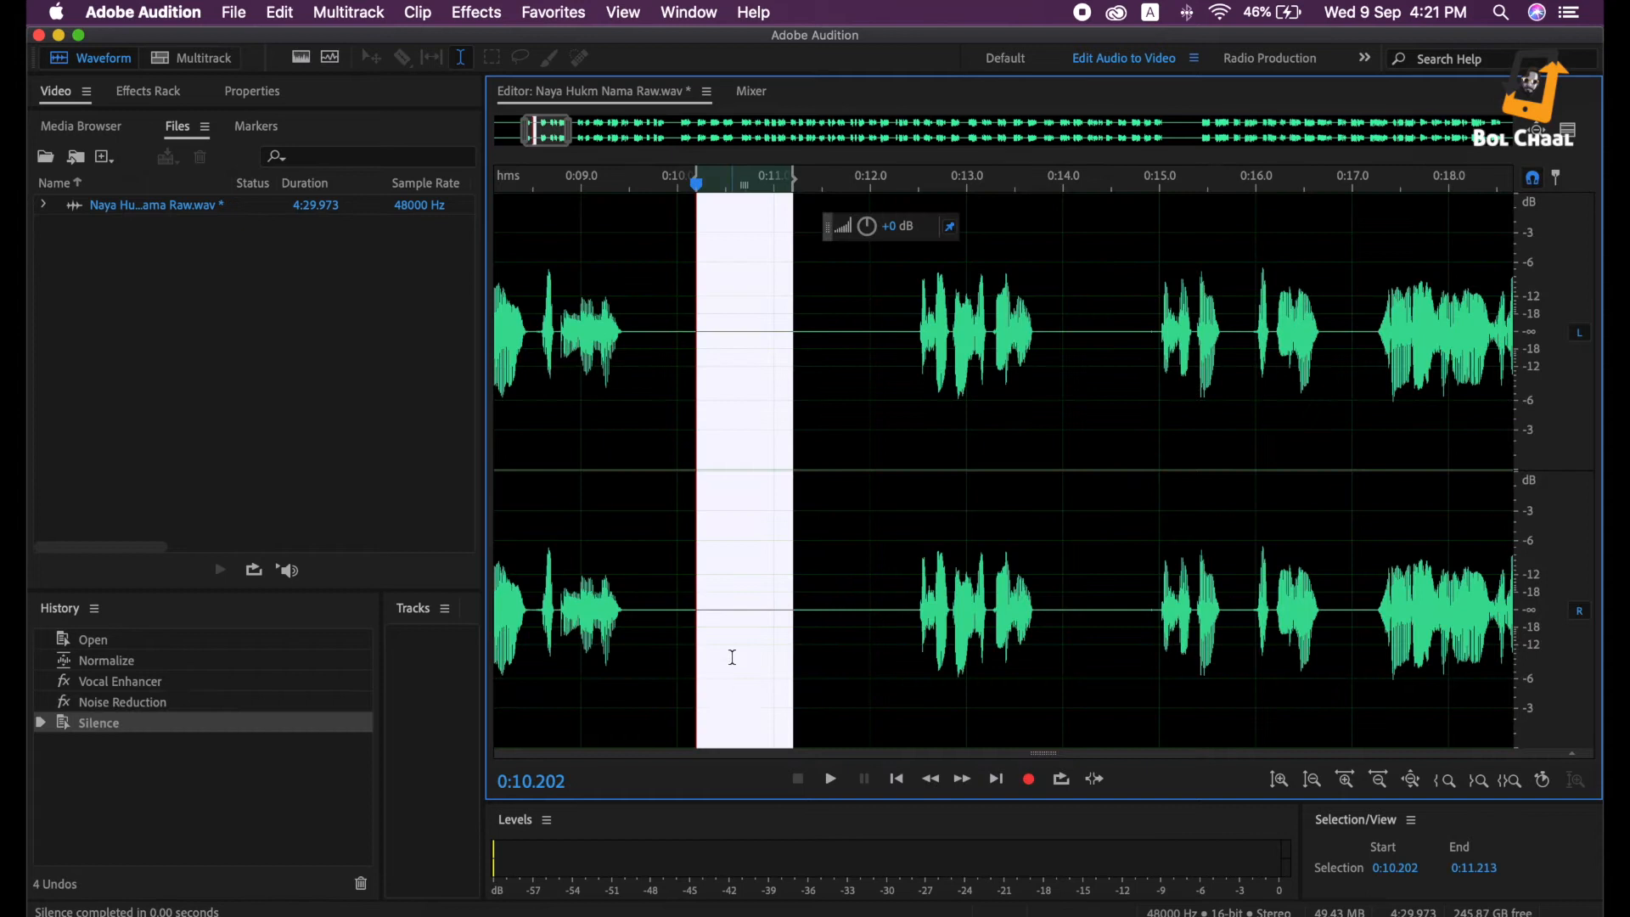
Repeat the Silence command on the opening stretch before the speech, from 0:00.000 to 0:07.020
scroll(785, 493, down, 10)
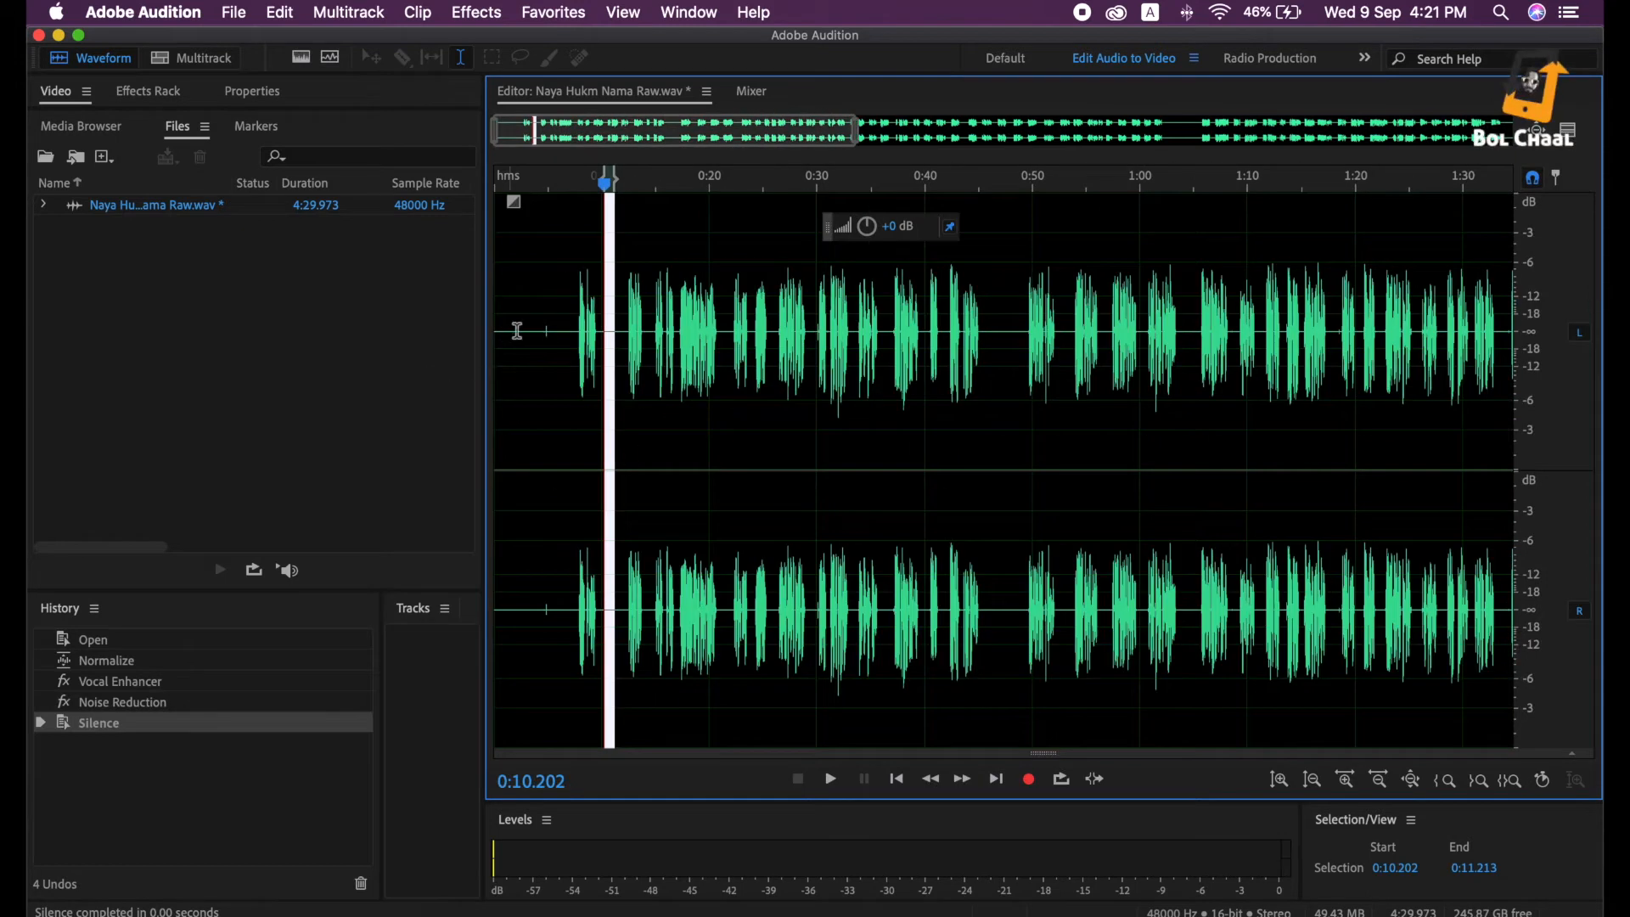
drag(570, 331, 392, 308)
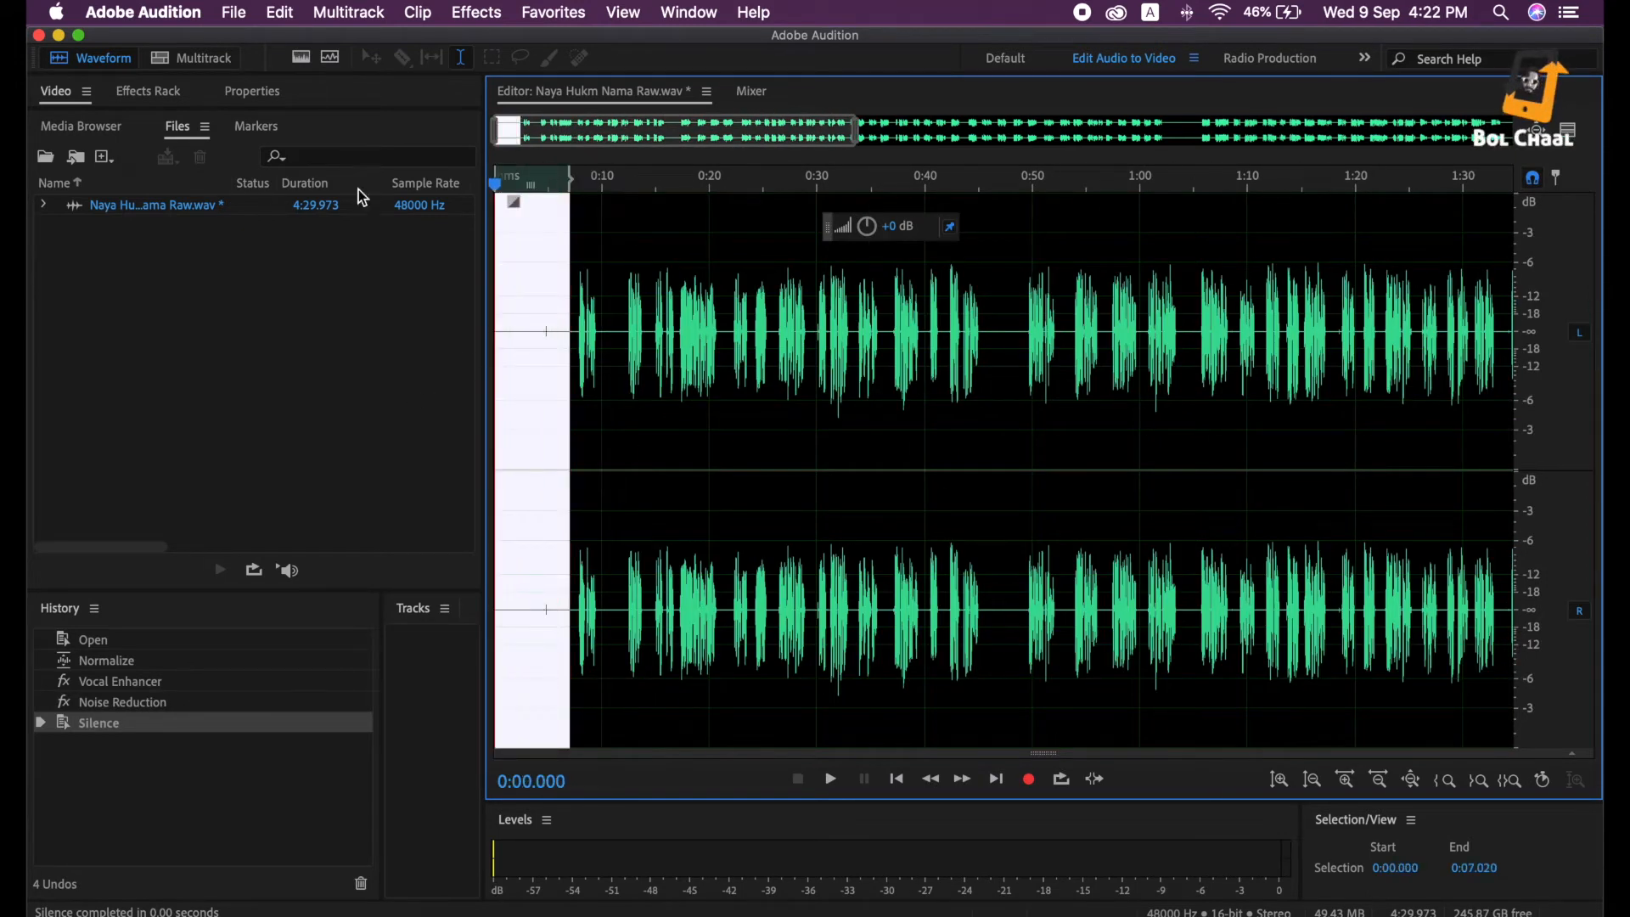
click(280, 12)
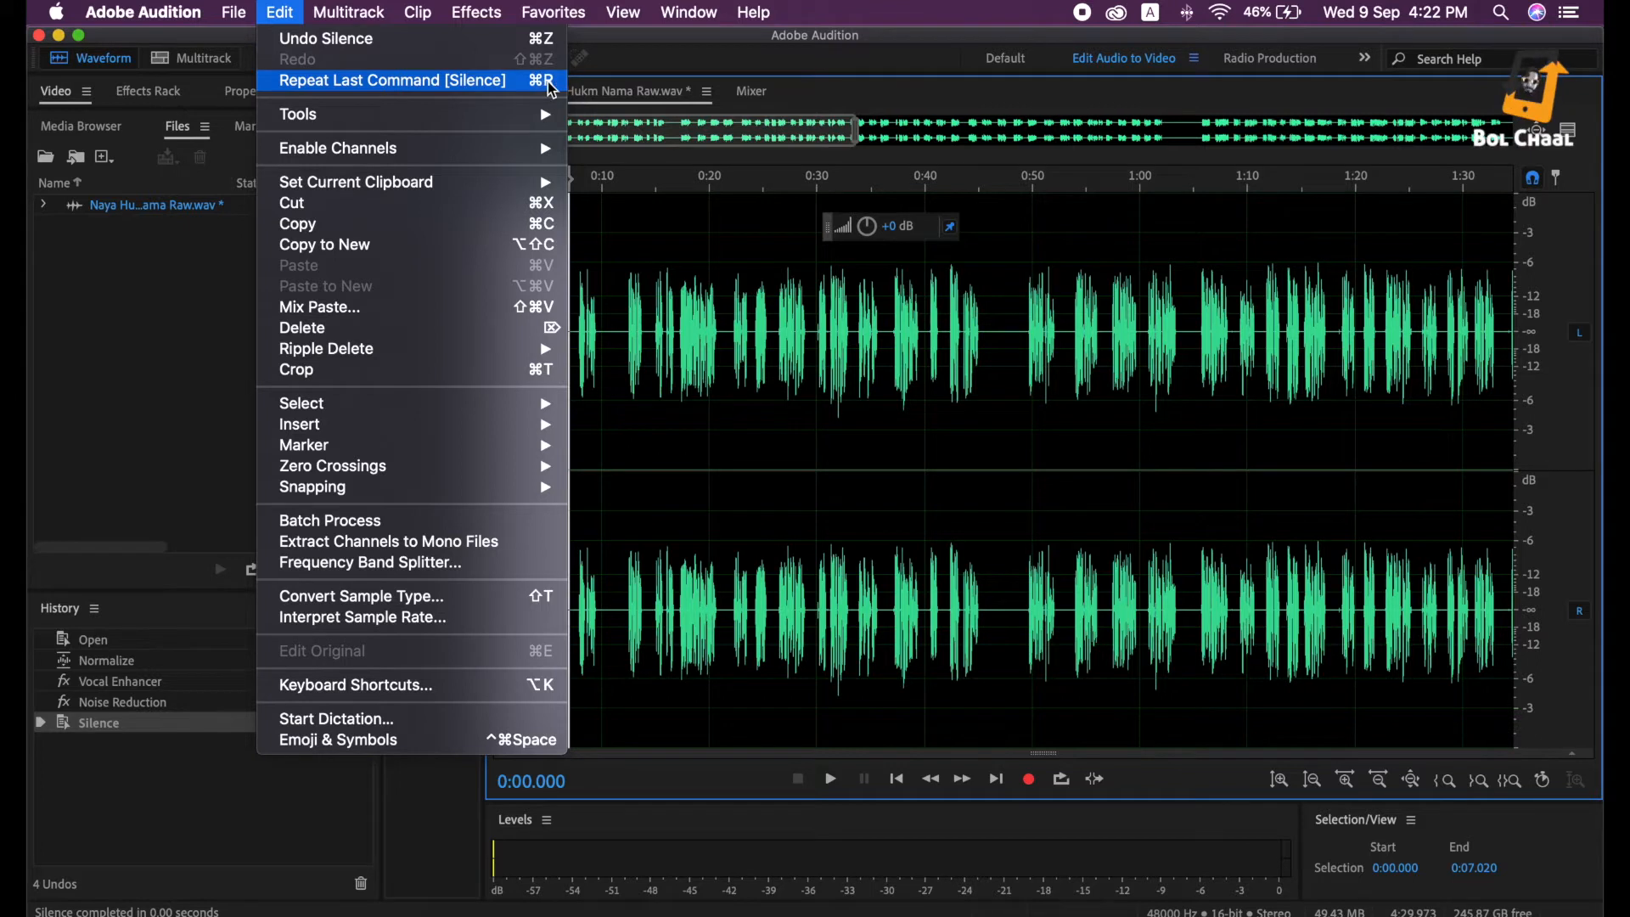
click(557, 323)
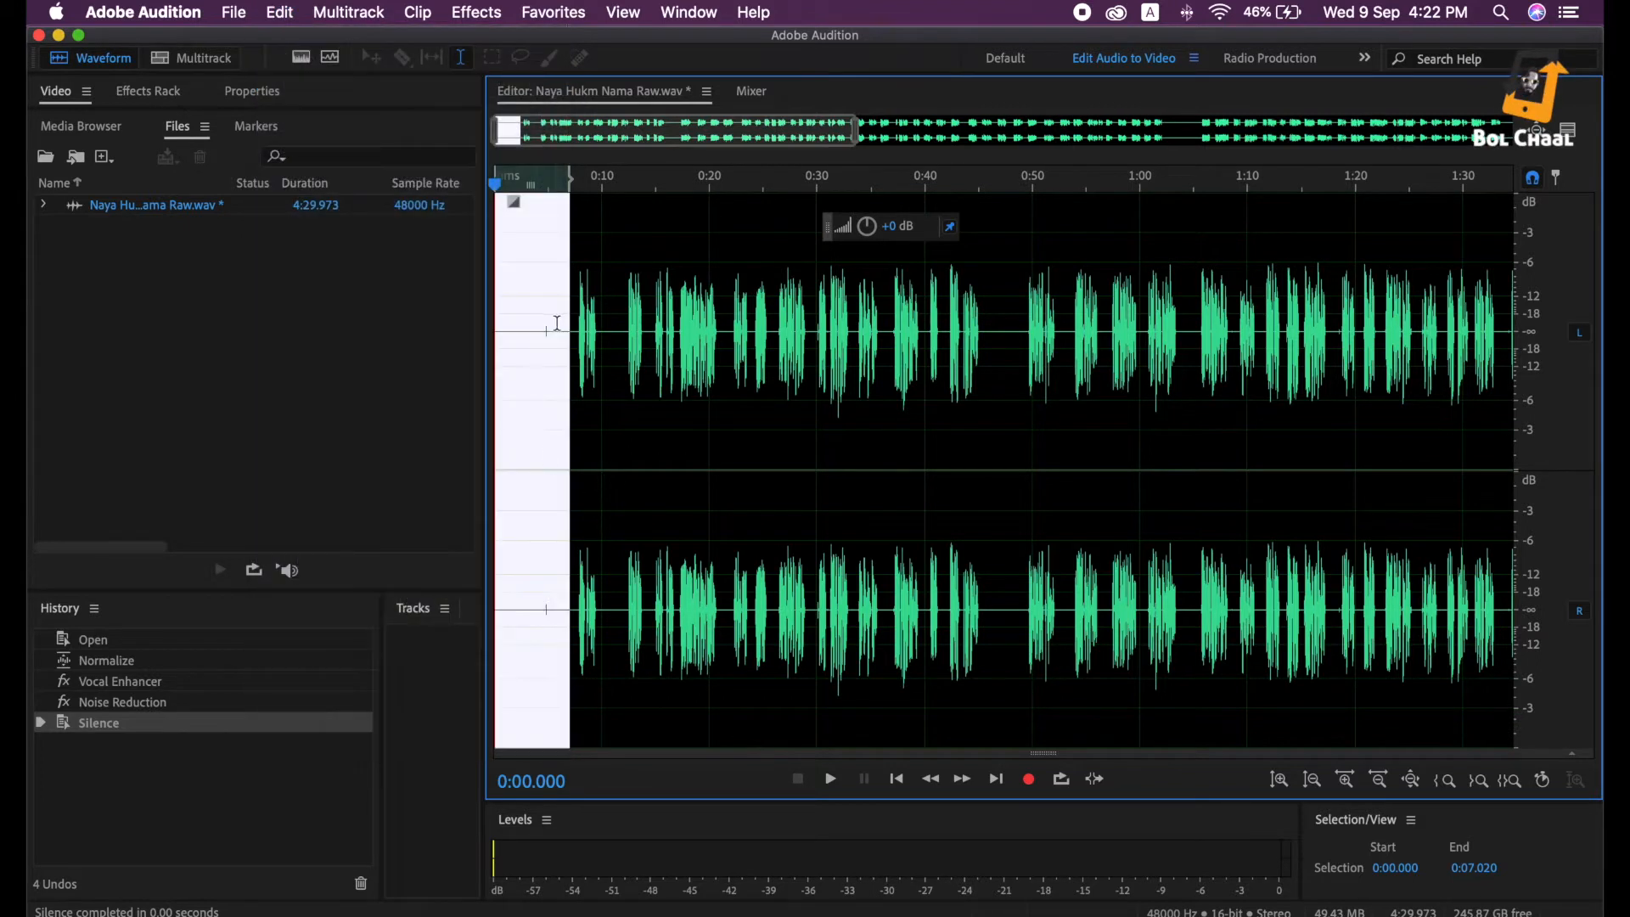
key(shift+r)
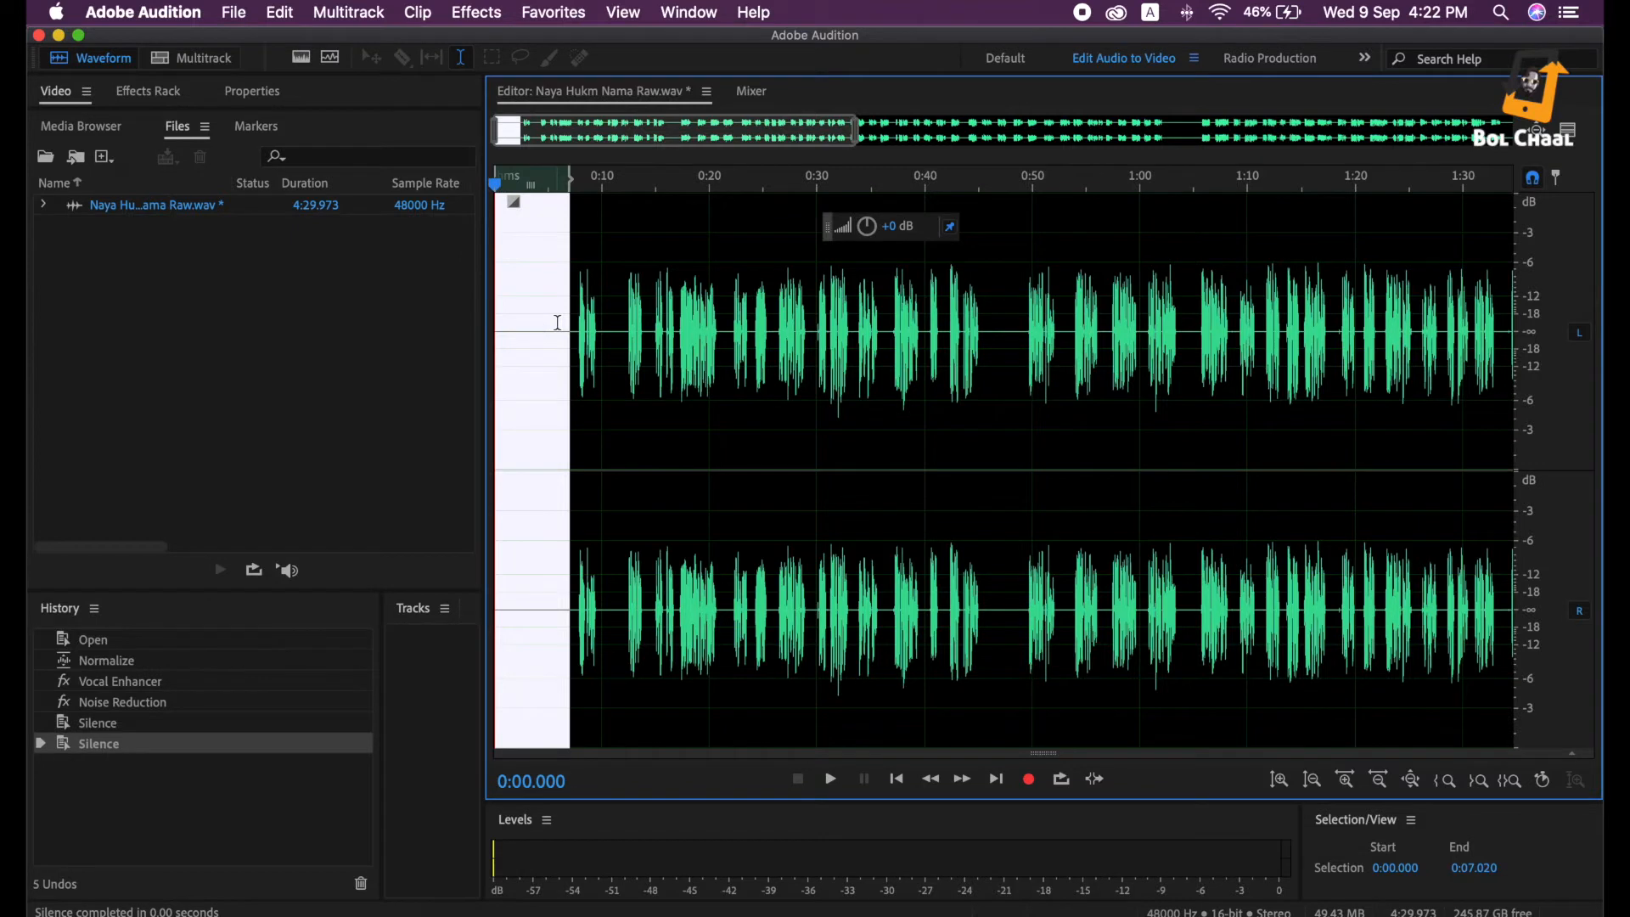
Silence the long gap in the speech from 3:00.000 to 3:07.518
scroll(557, 322, right, 10)
scroll(557, 323, right, 8)
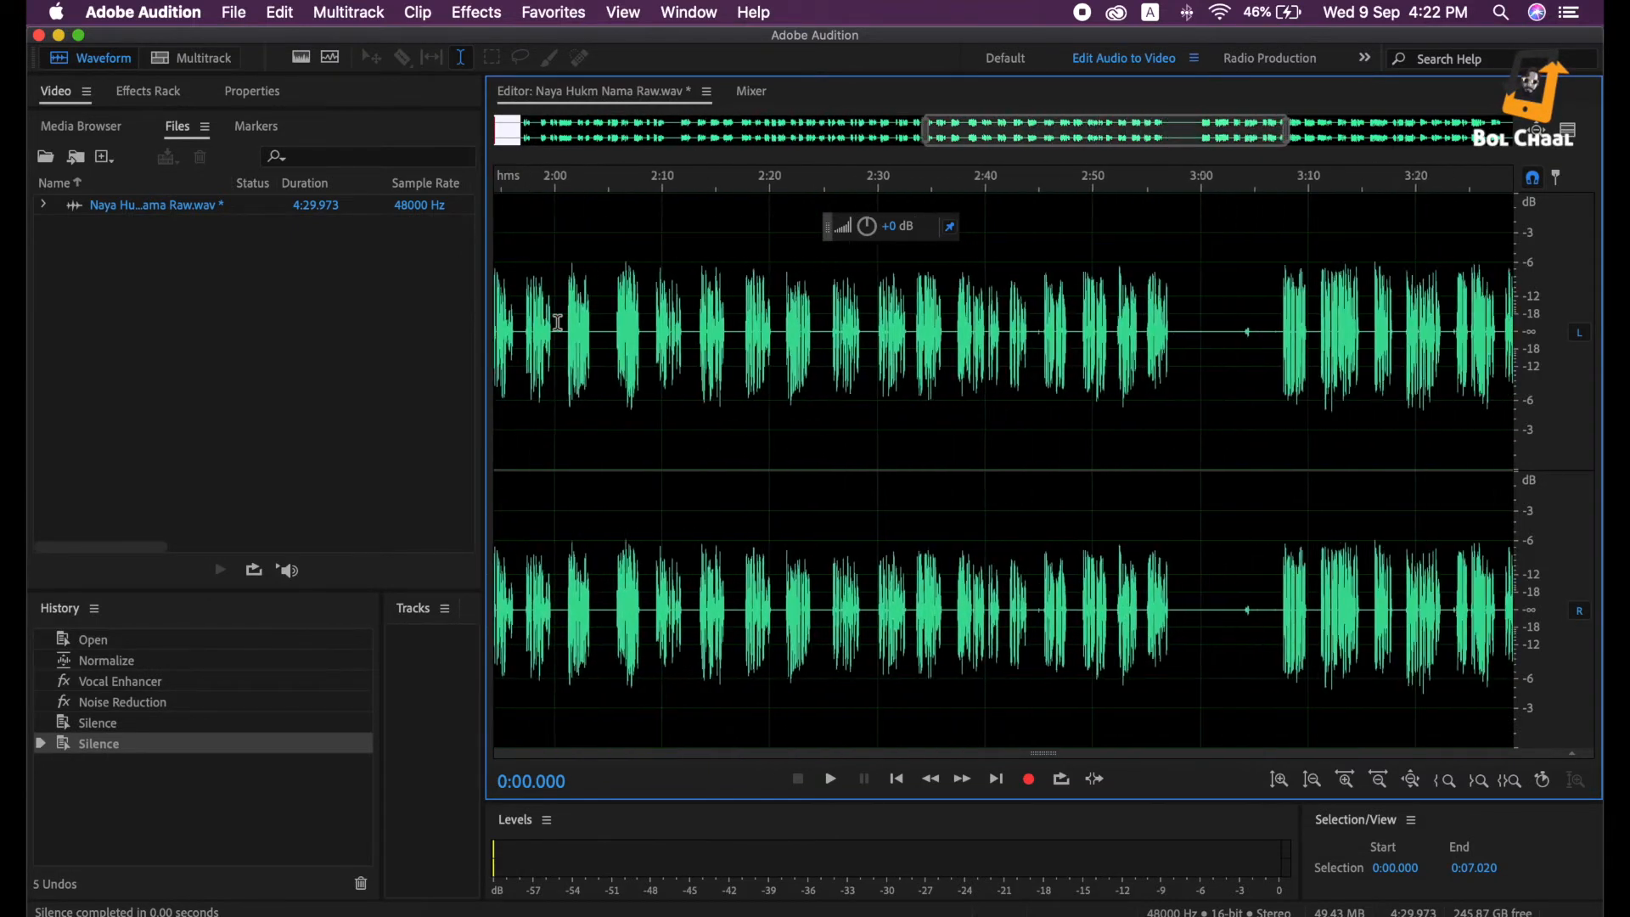
drag(1195, 338, 1121, 363)
key(shift+r)
Silence the small noise between phrases near the recording's end, from 4:18.234 to 4:18.968
scroll(1122, 363, right, 8)
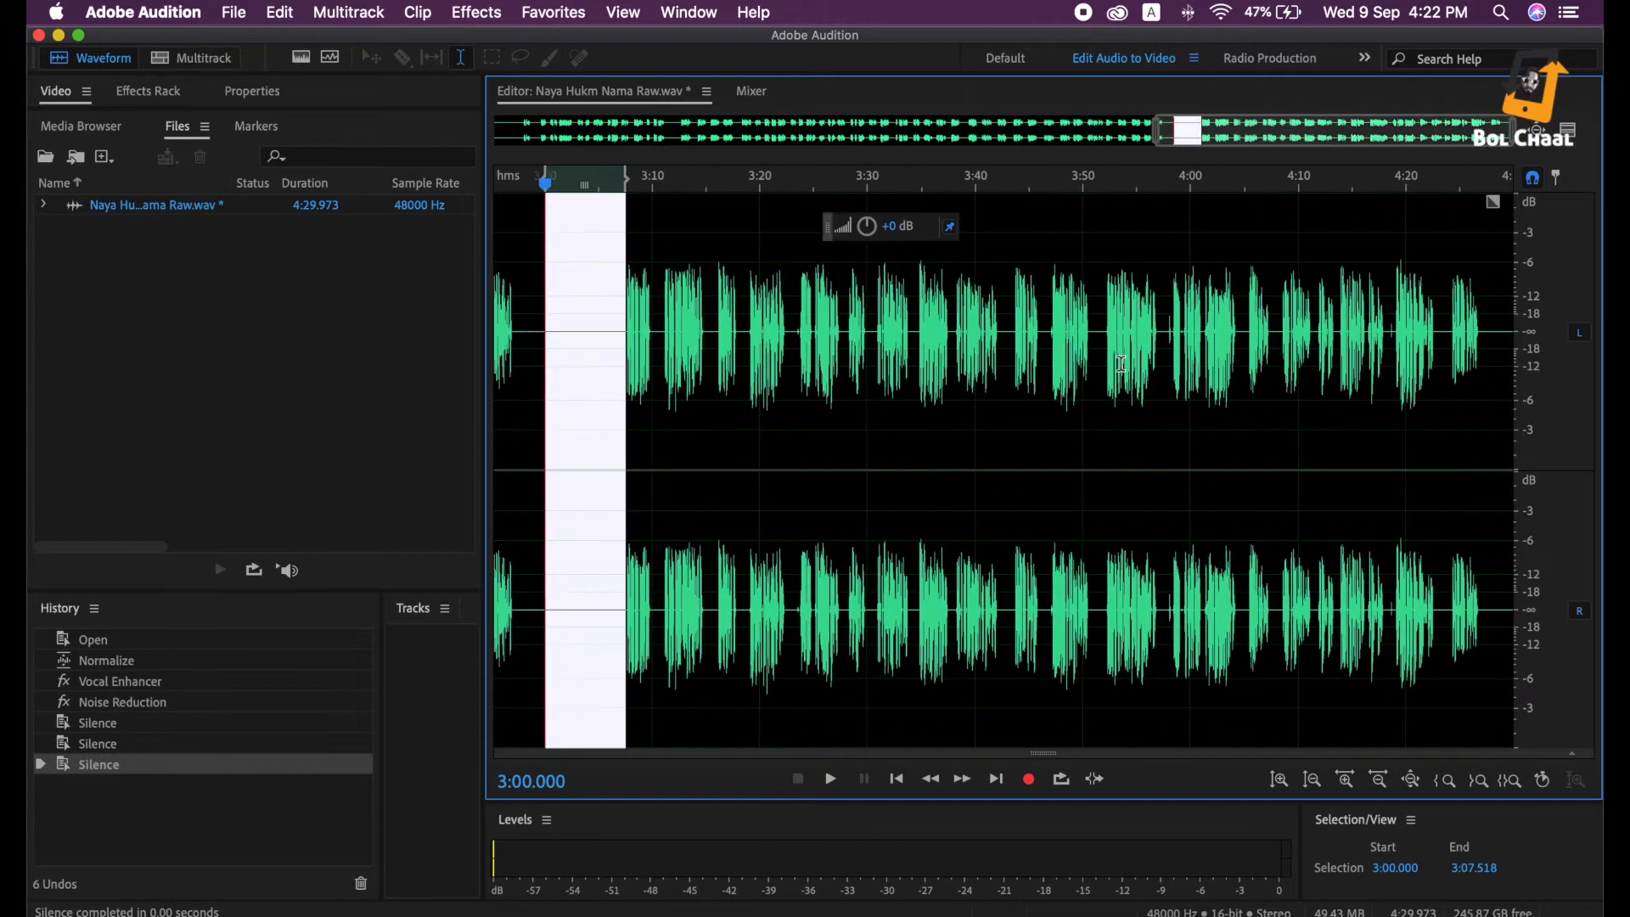
scroll(1384, 340, up, 3)
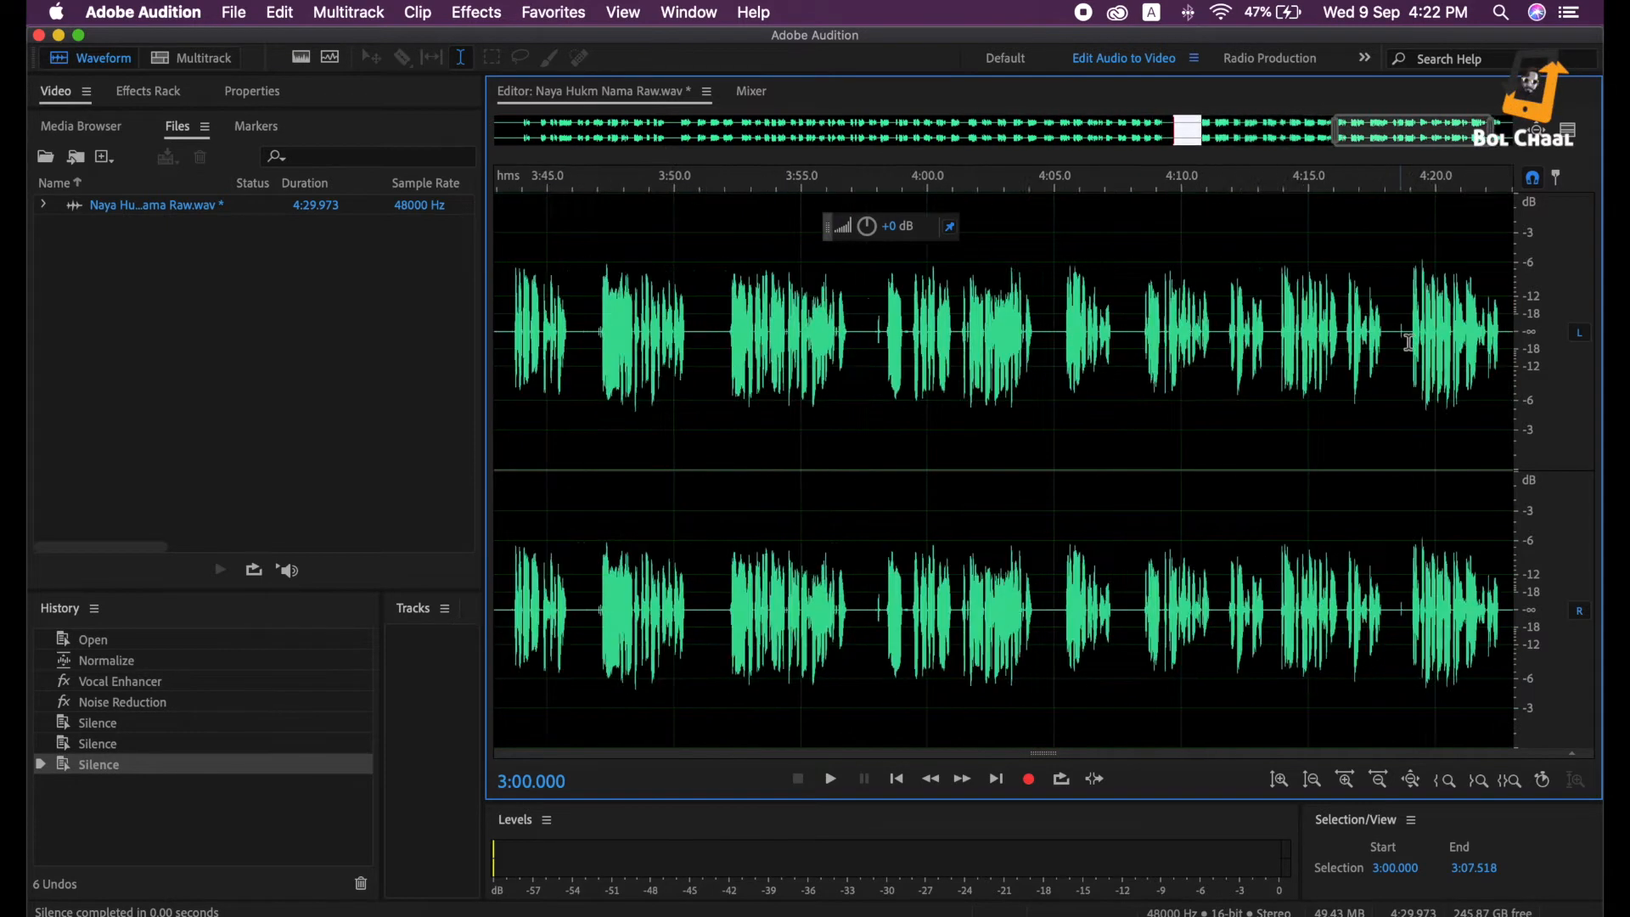
drag(1409, 344, 1391, 353)
key(shift+Delete)
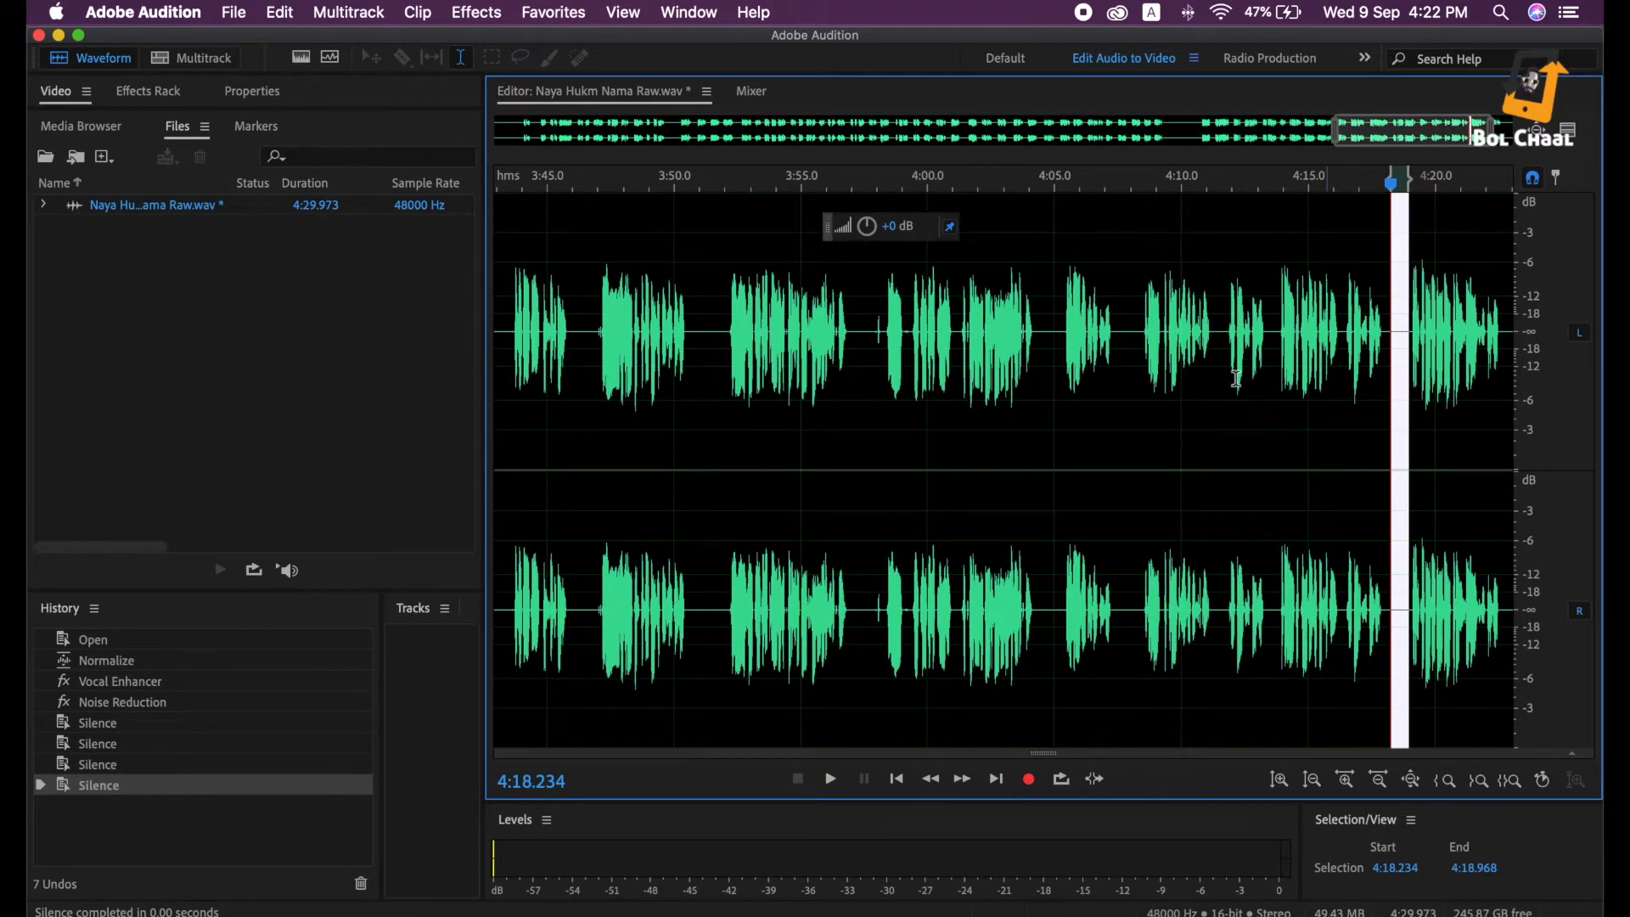
Silence the short noises in the pauses from 3:57.741 to 3:58.373 and from 3:59.086 to 3:59.377
scroll(878, 363, up, 3)
drag(903, 344, 858, 357)
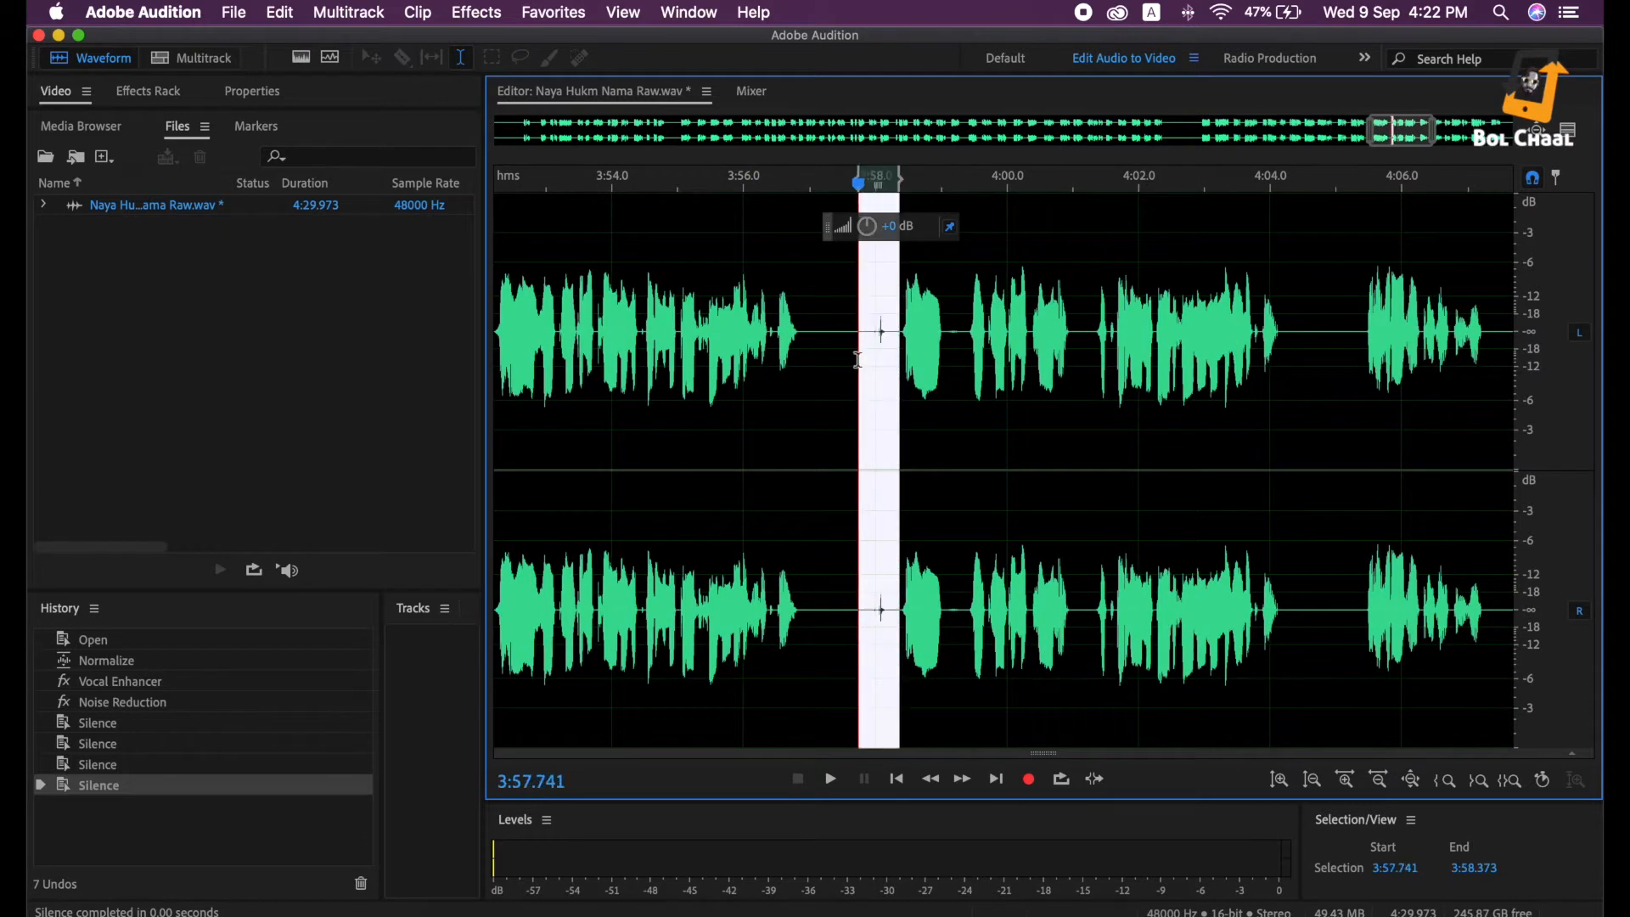
key(shift+Delete)
scroll(858, 357, up, 3)
drag(1051, 350, 1016, 370)
key(shift+Delete)
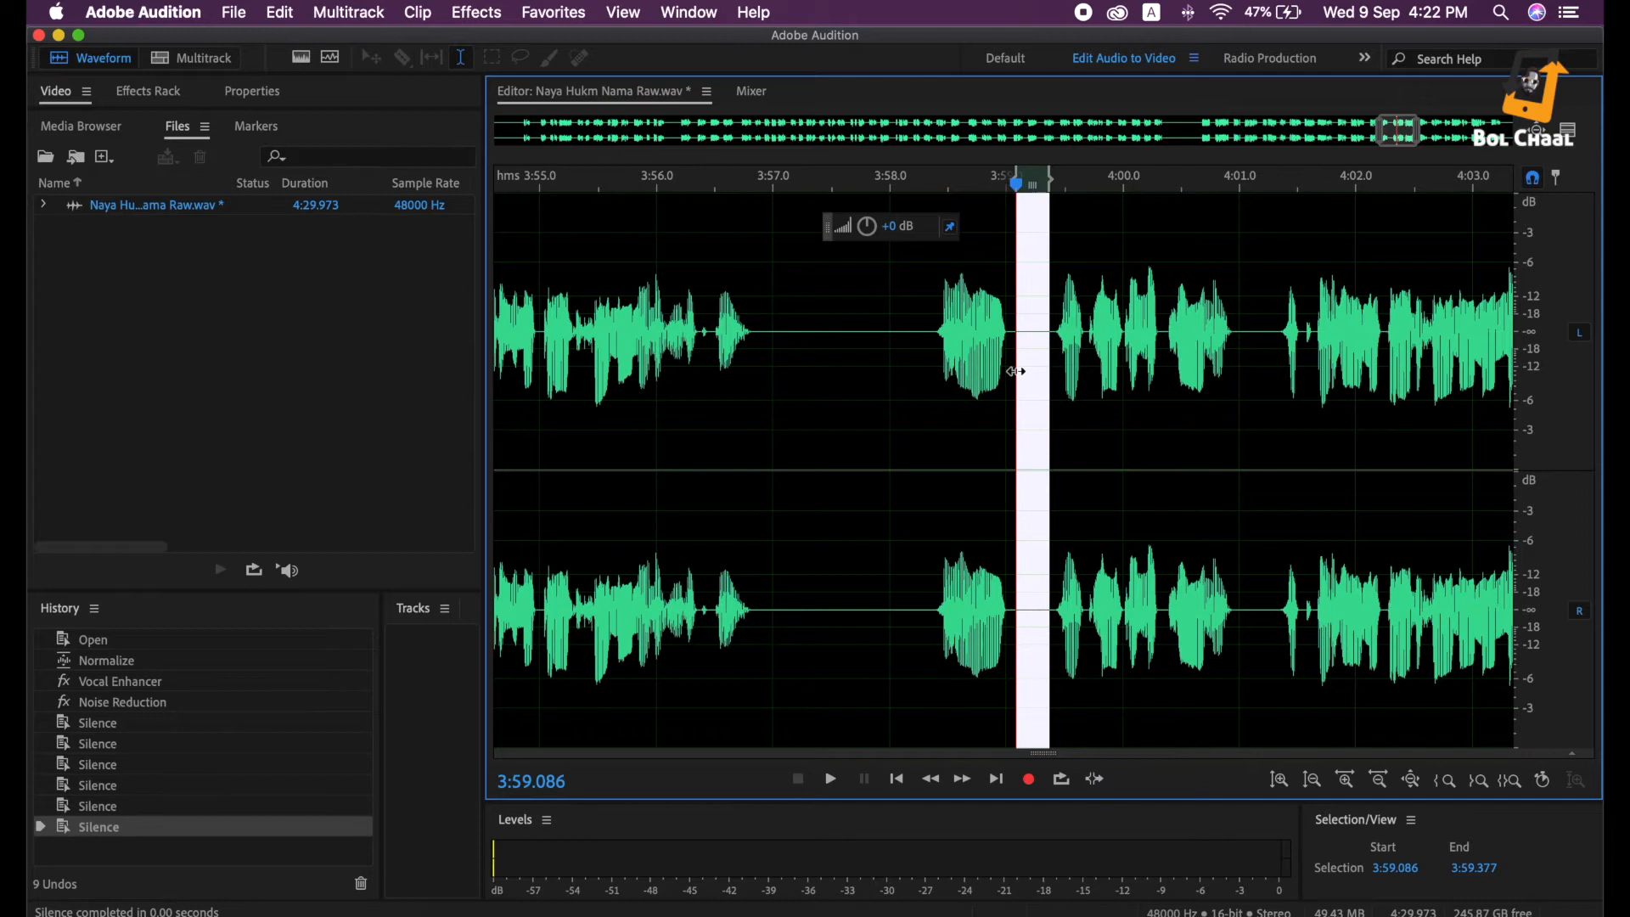
Look over the opening part of the recording and play the passages starting at 0:42.085 and 0:49.465
scroll(1016, 371, down, 10)
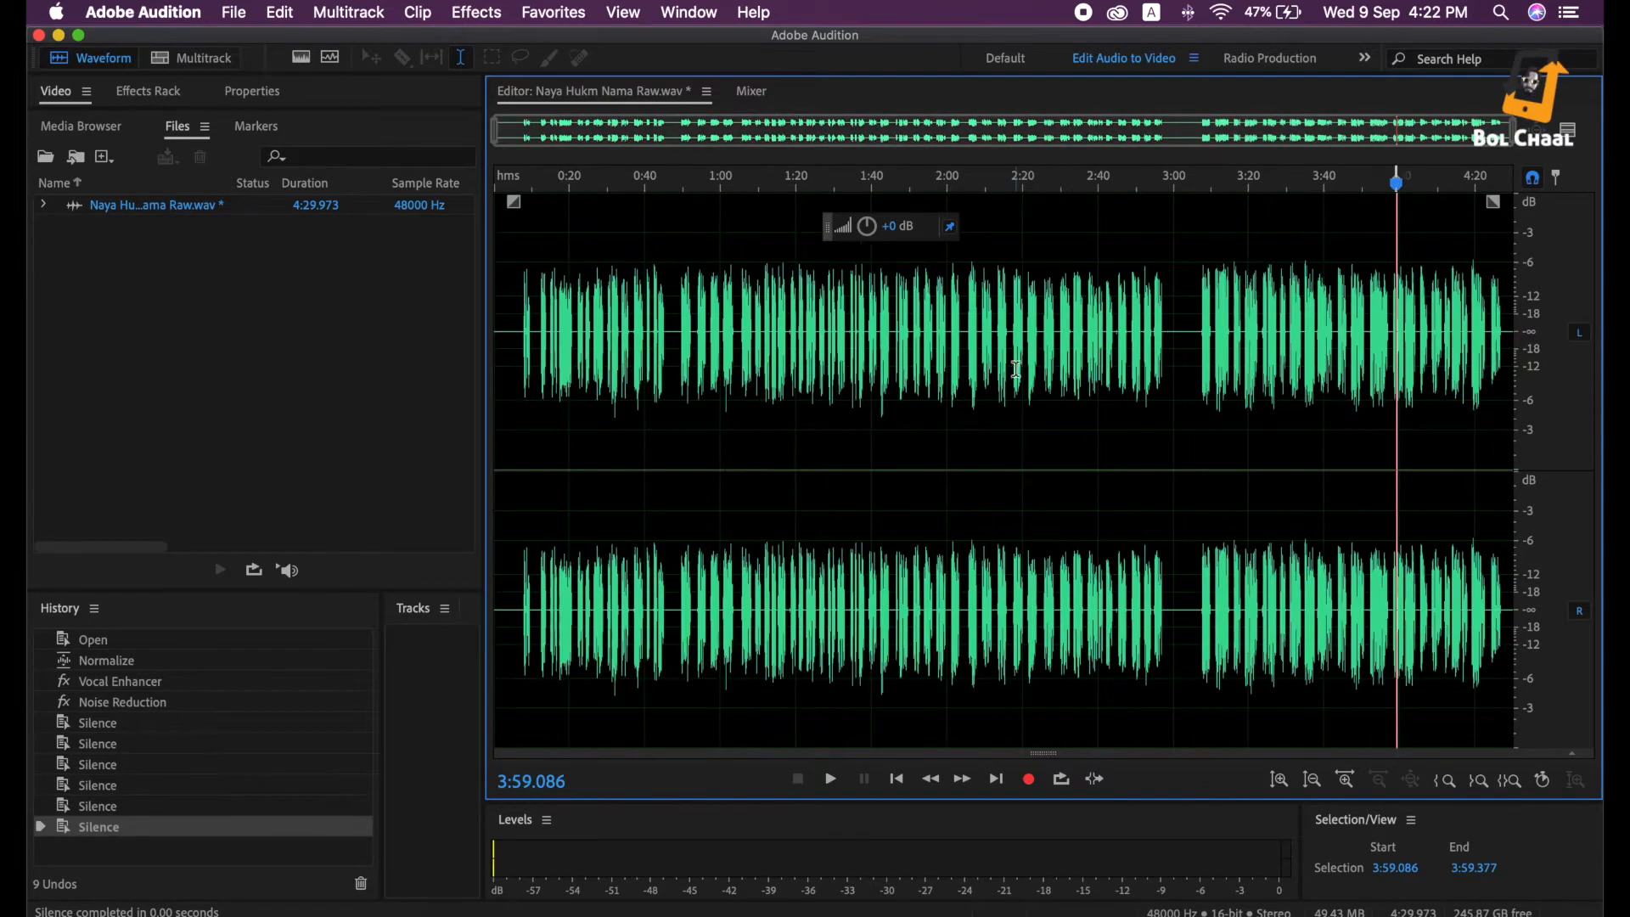
click(548, 364)
scroll(548, 363, up, 4)
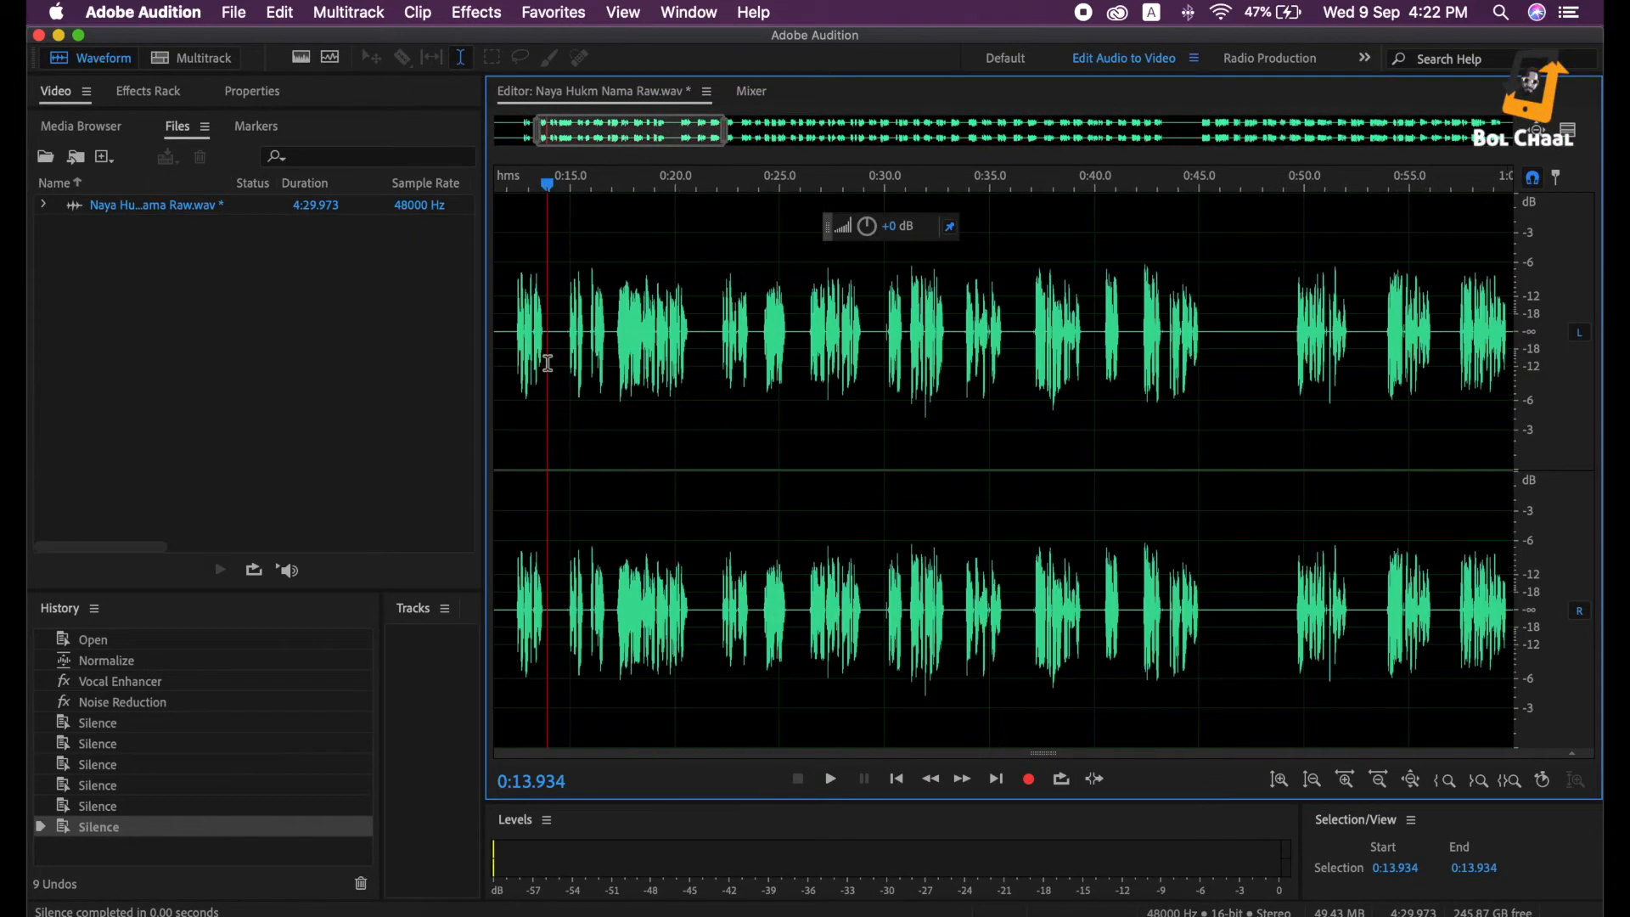
scroll(777, 308, left, 5)
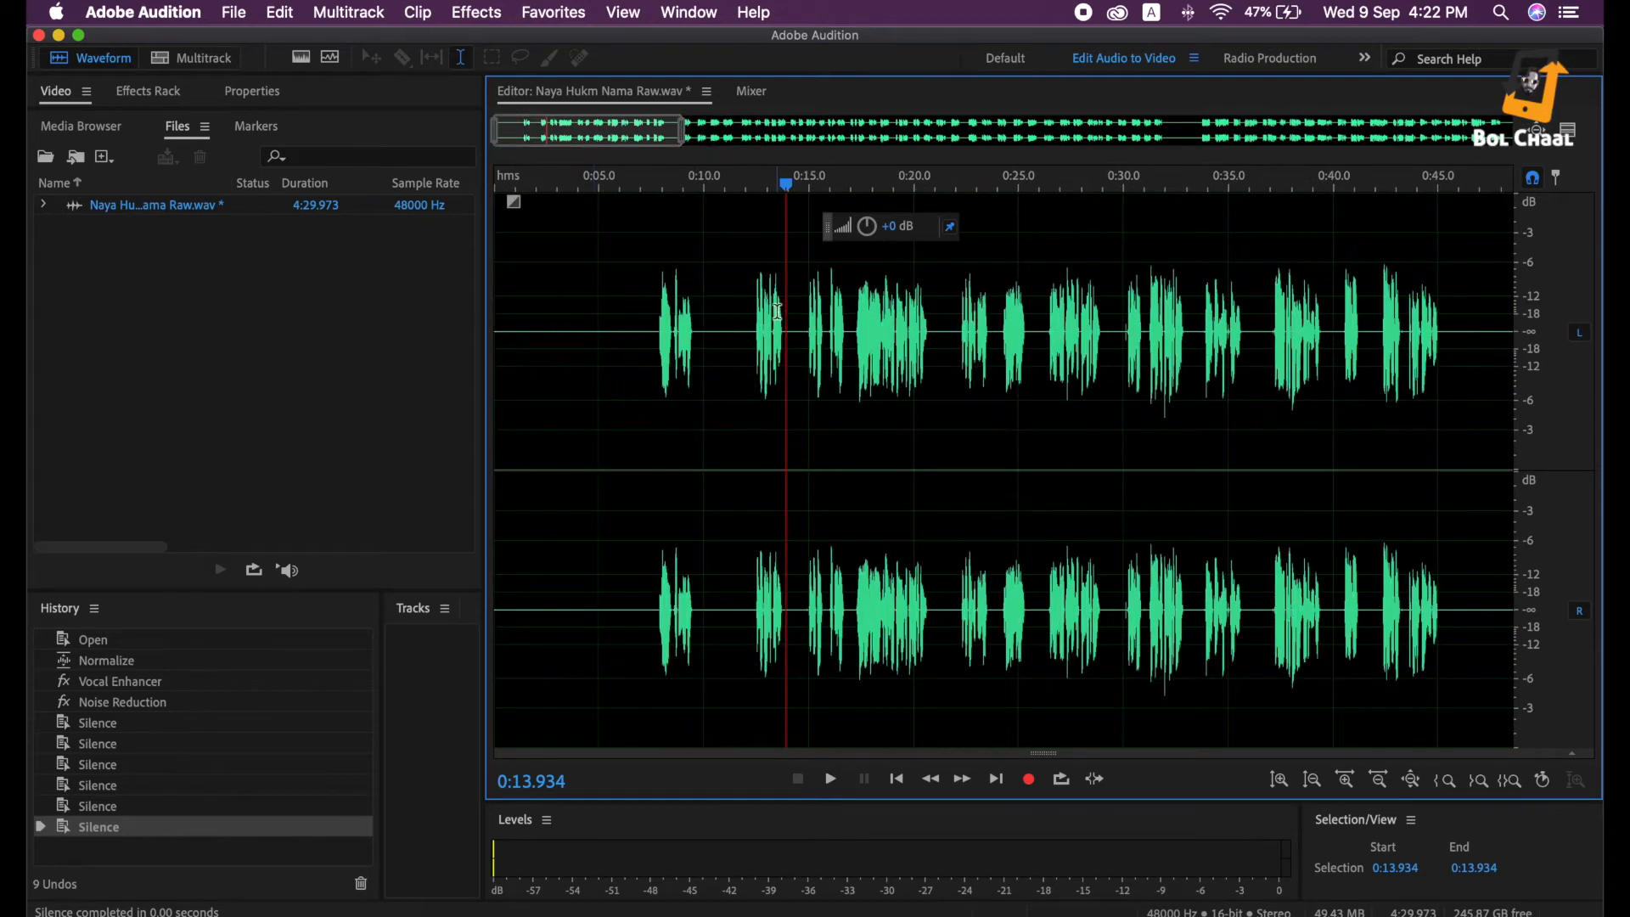
scroll(781, 323, down, 2)
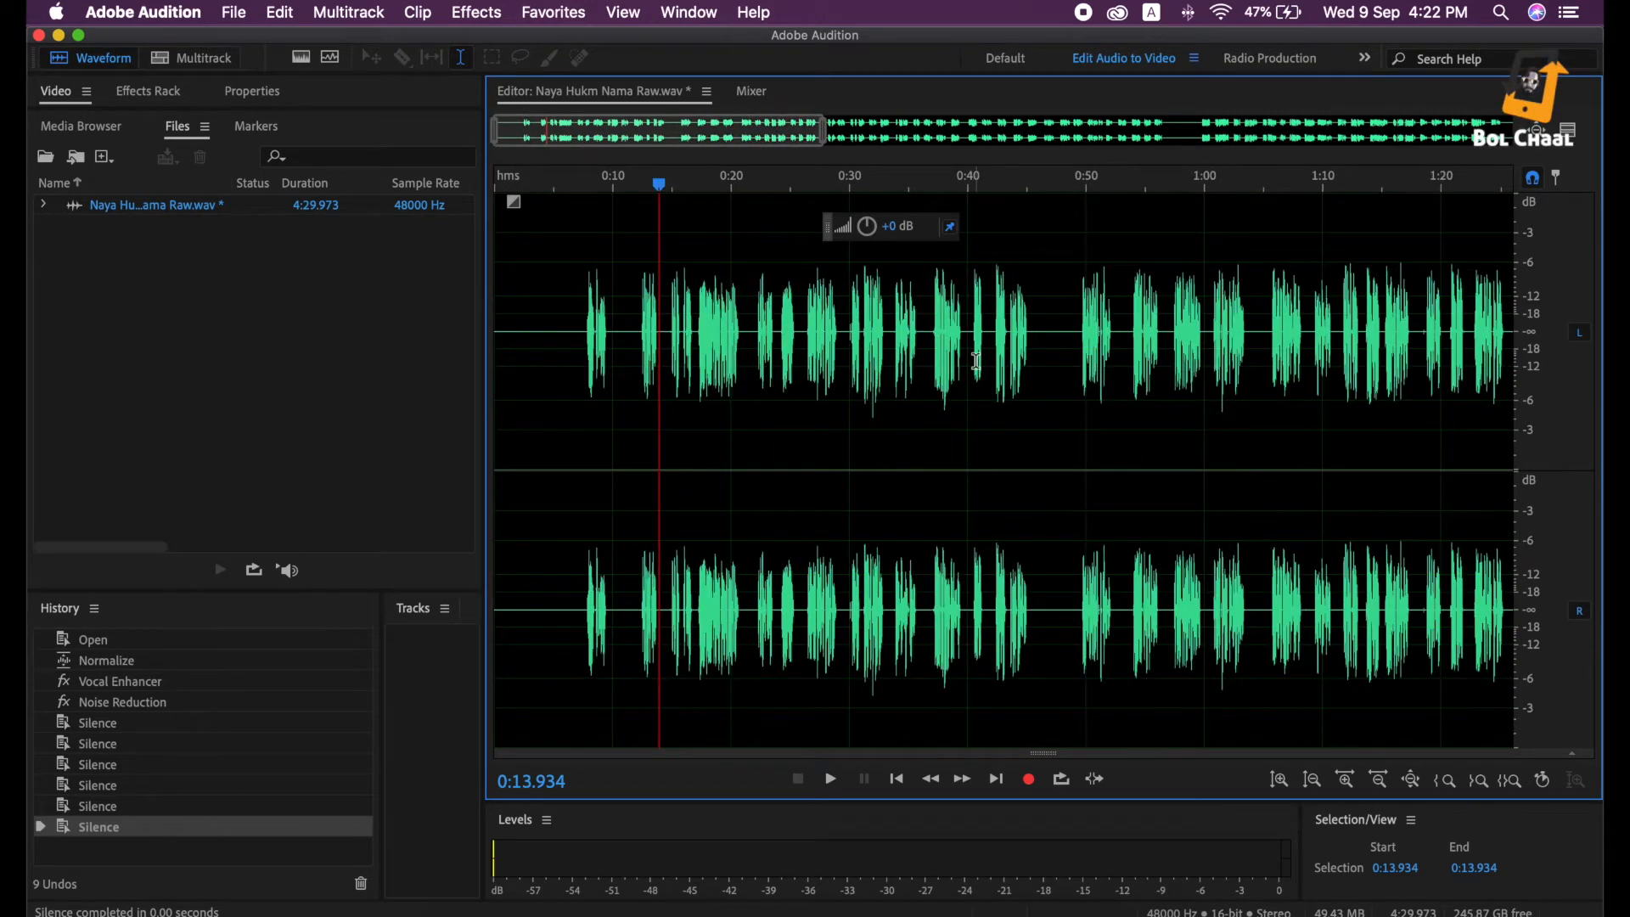
click(992, 335)
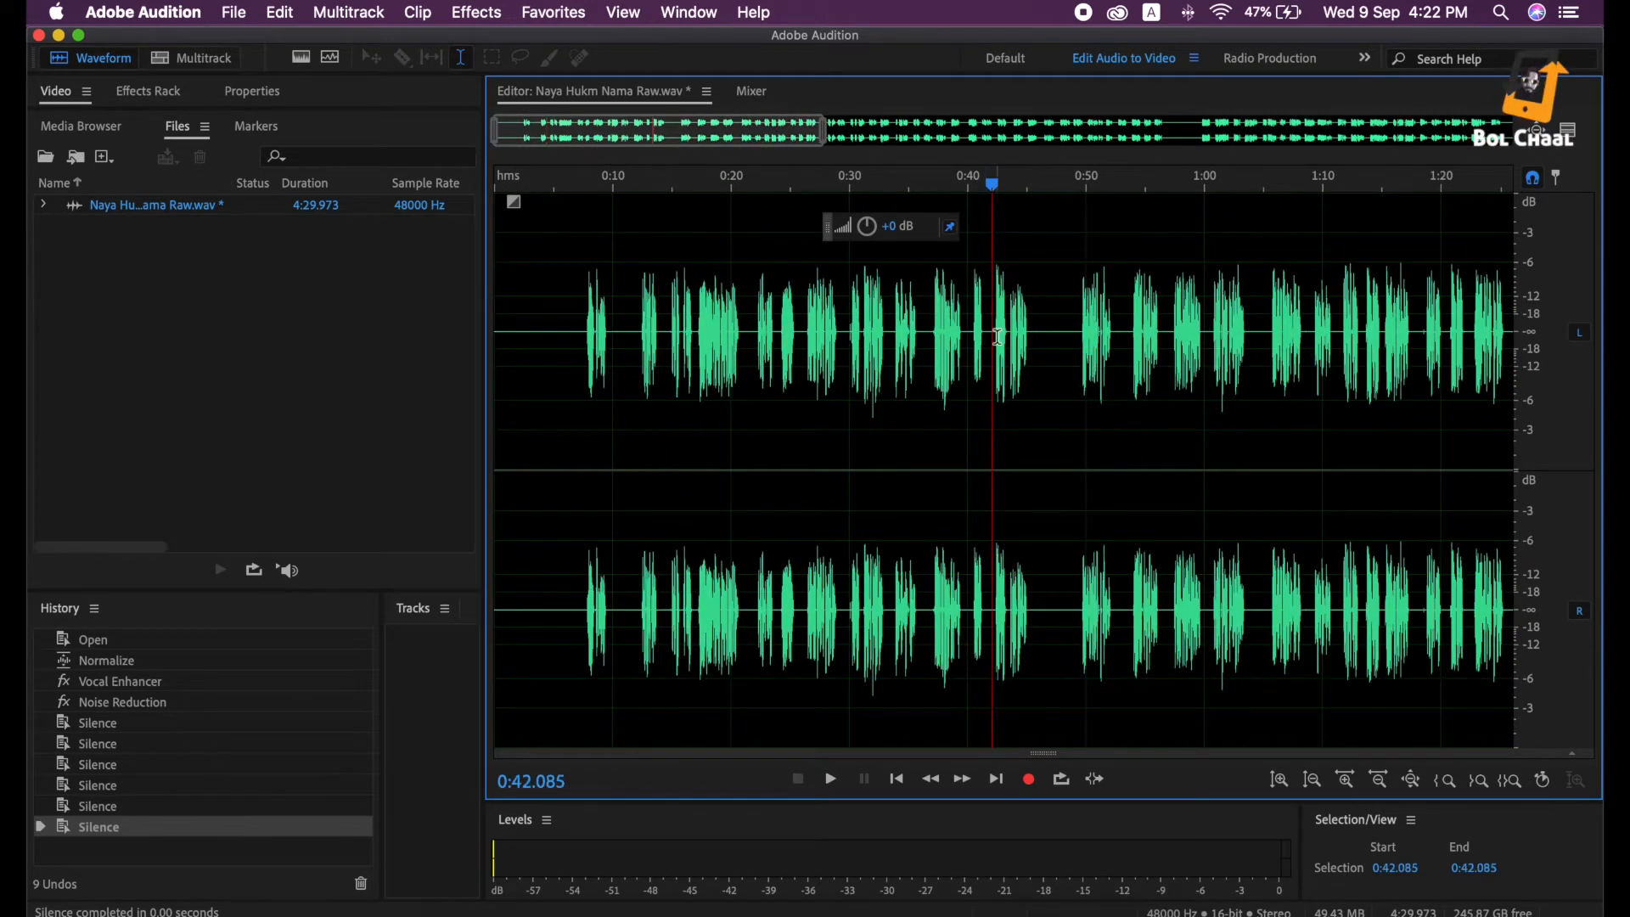
key(space)
scroll(998, 337, up, 5)
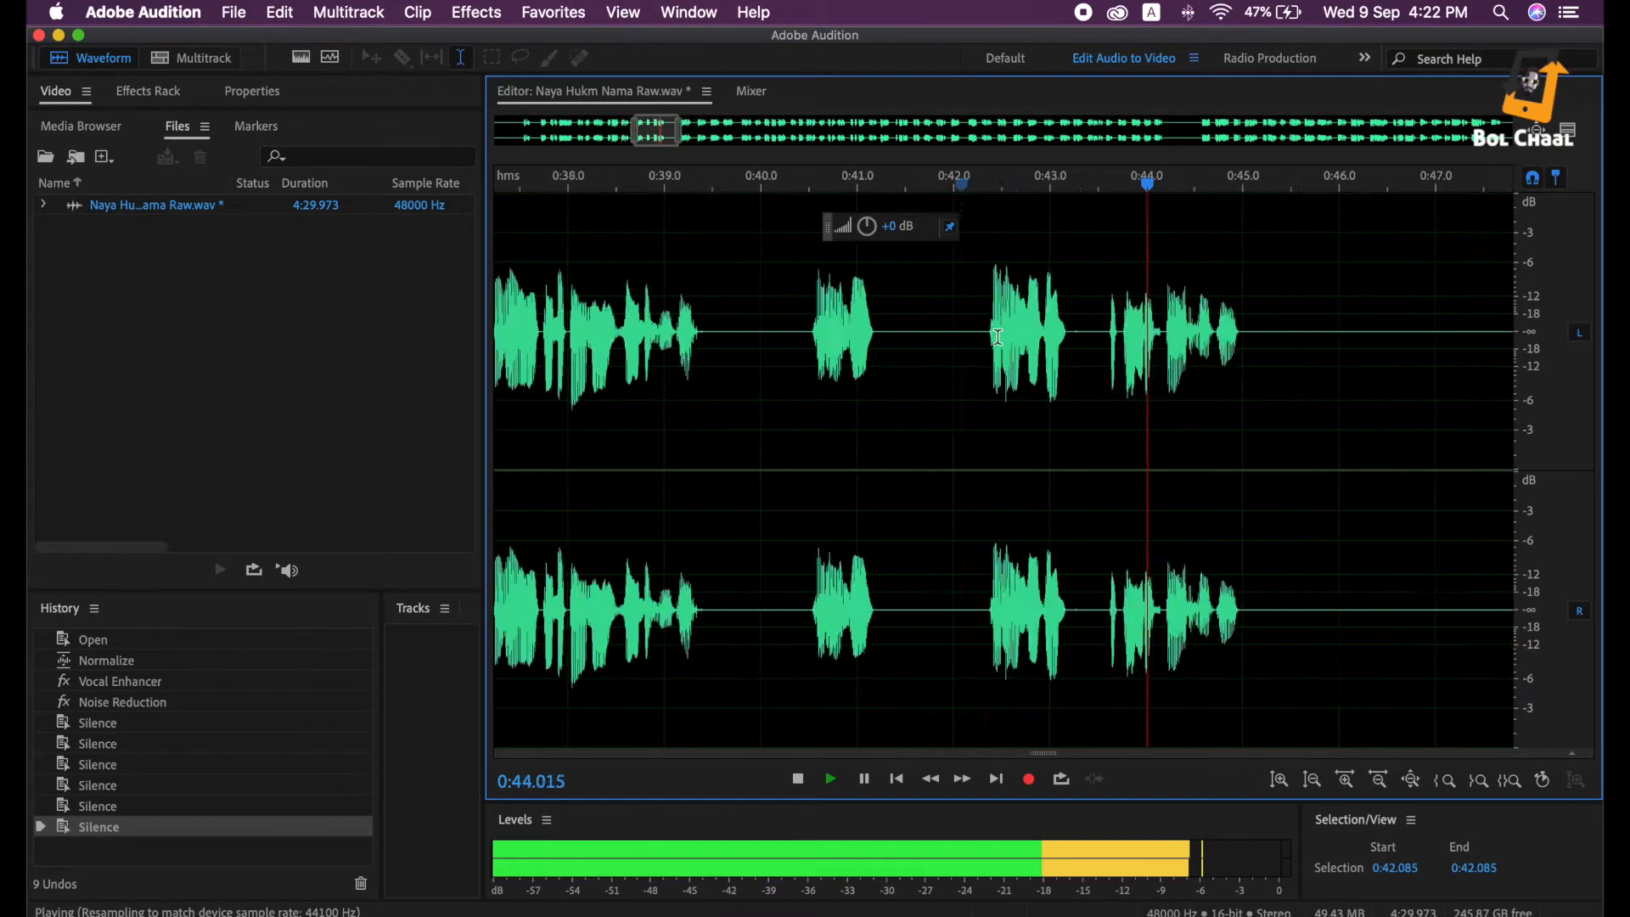
scroll(1272, 328, down, 3)
key(space)
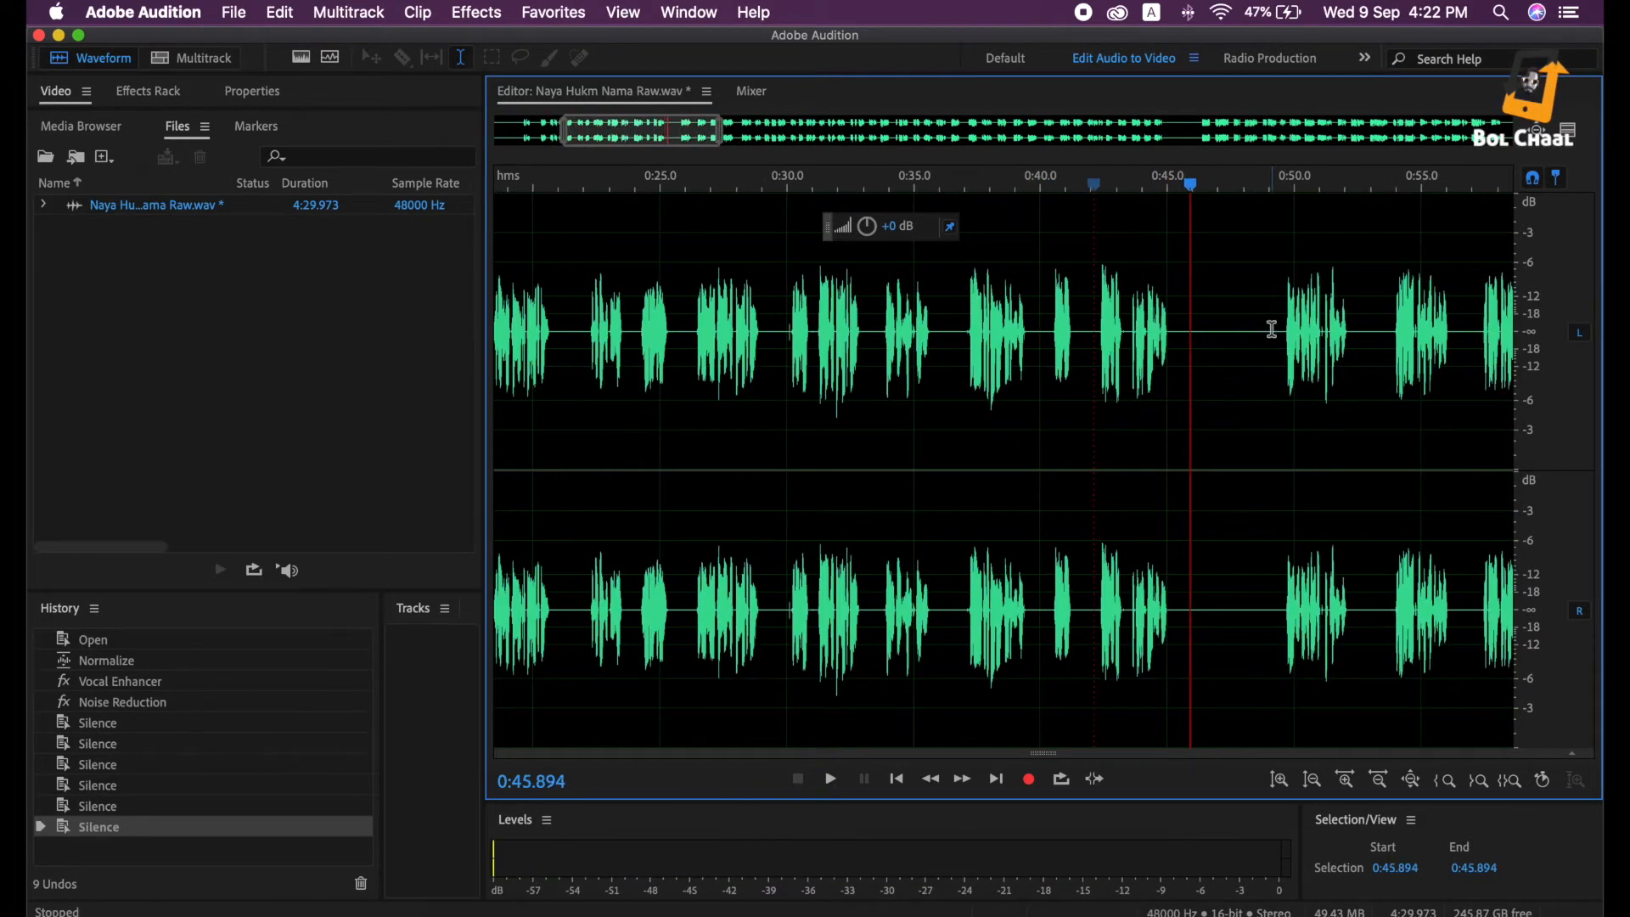
scroll(1280, 331, down, 1)
click(1280, 331)
key(space)
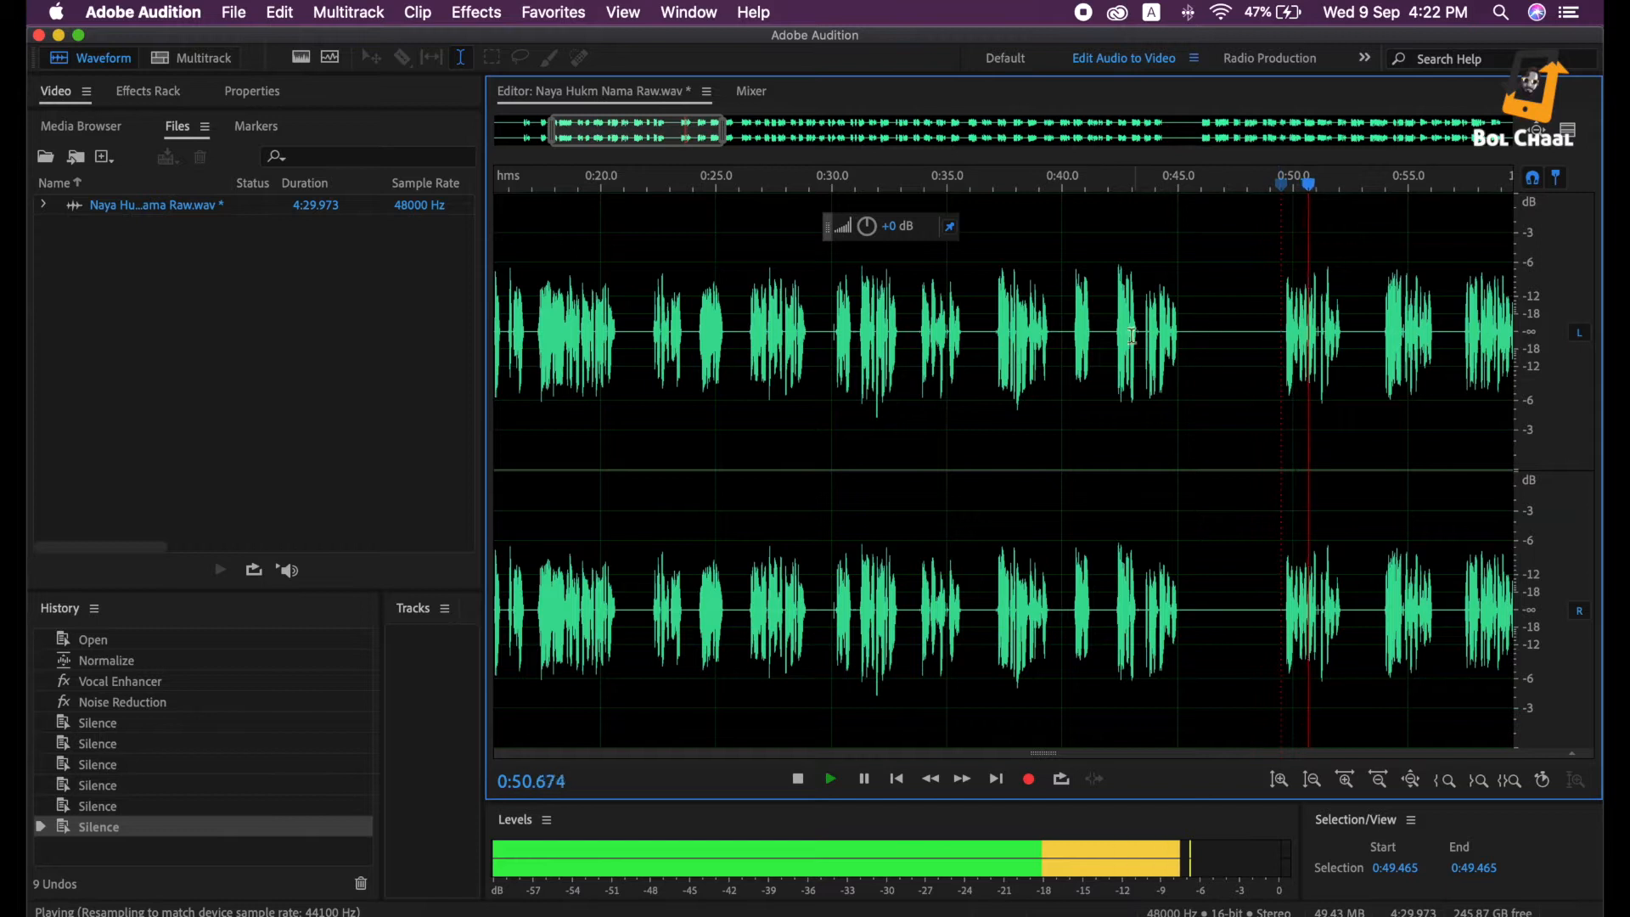
key(space)
Play back the phrases starting at 0:36.886, 0:33.650 and about 0:31 to find speech to cut
click(991, 343)
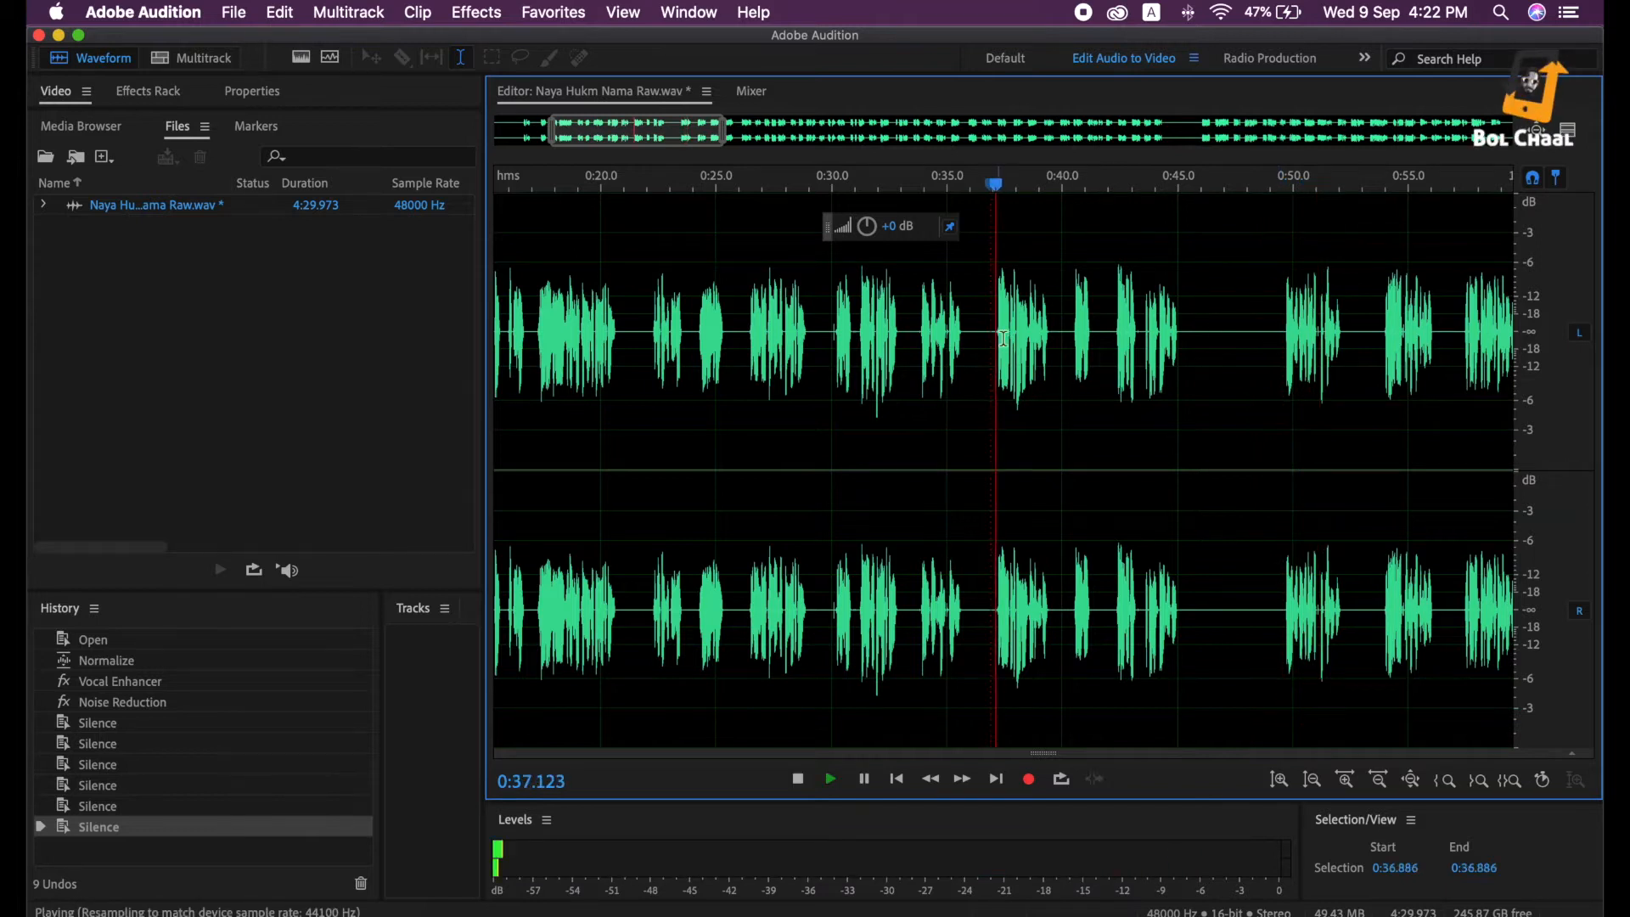
key(space)
scroll(1039, 335, up, 1)
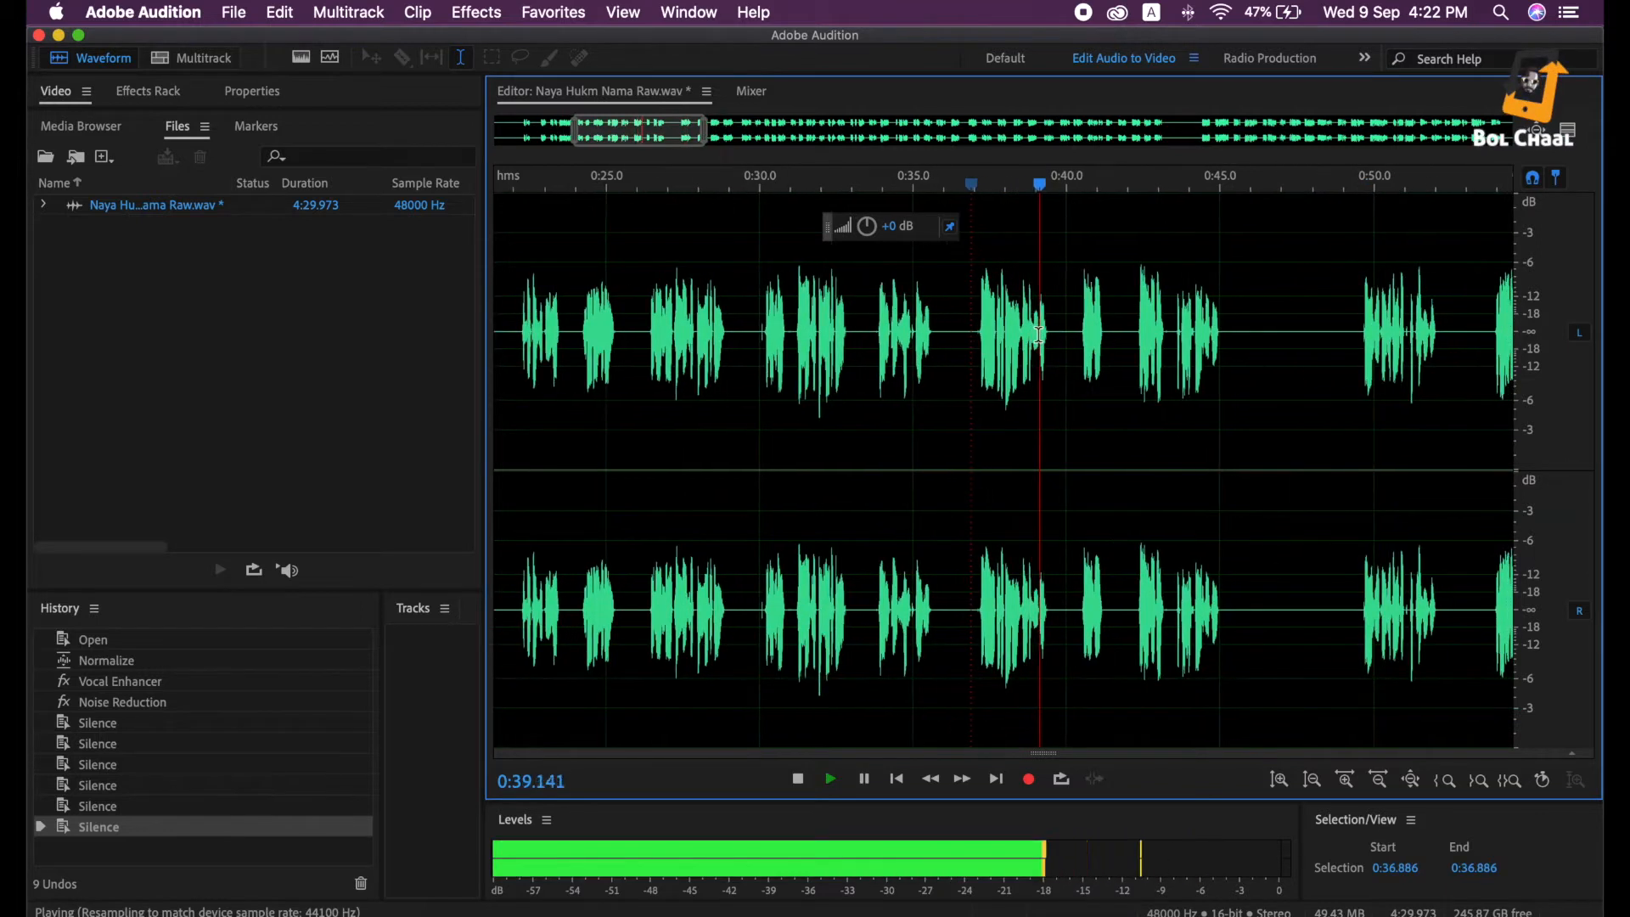
key(space)
click(872, 337)
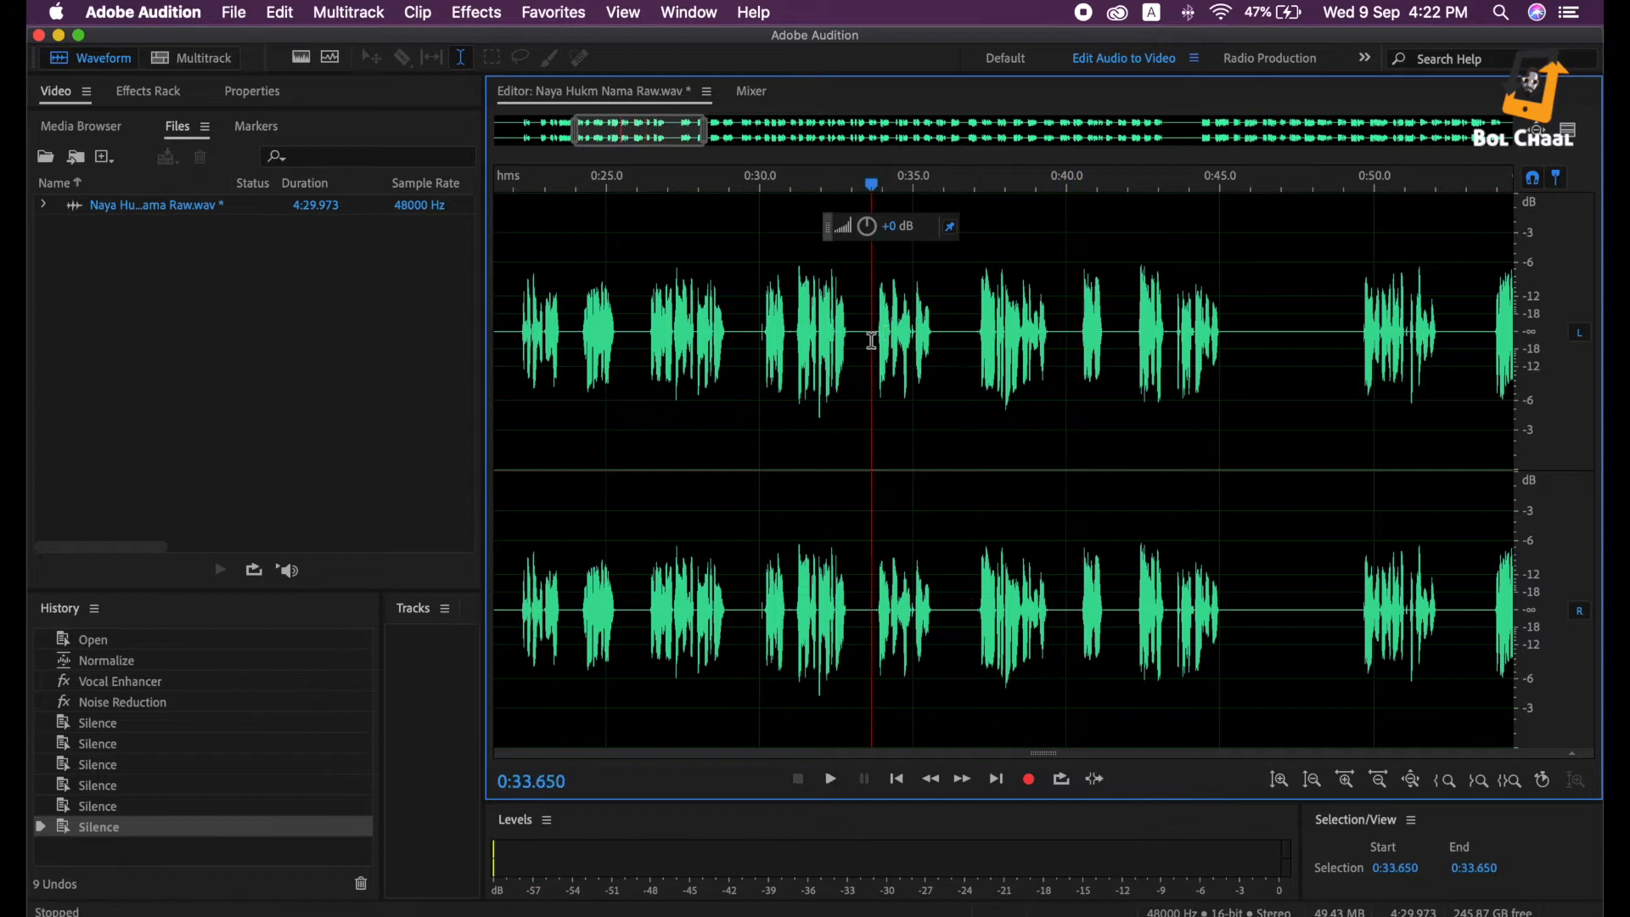
key(space)
click(799, 339)
key(space)
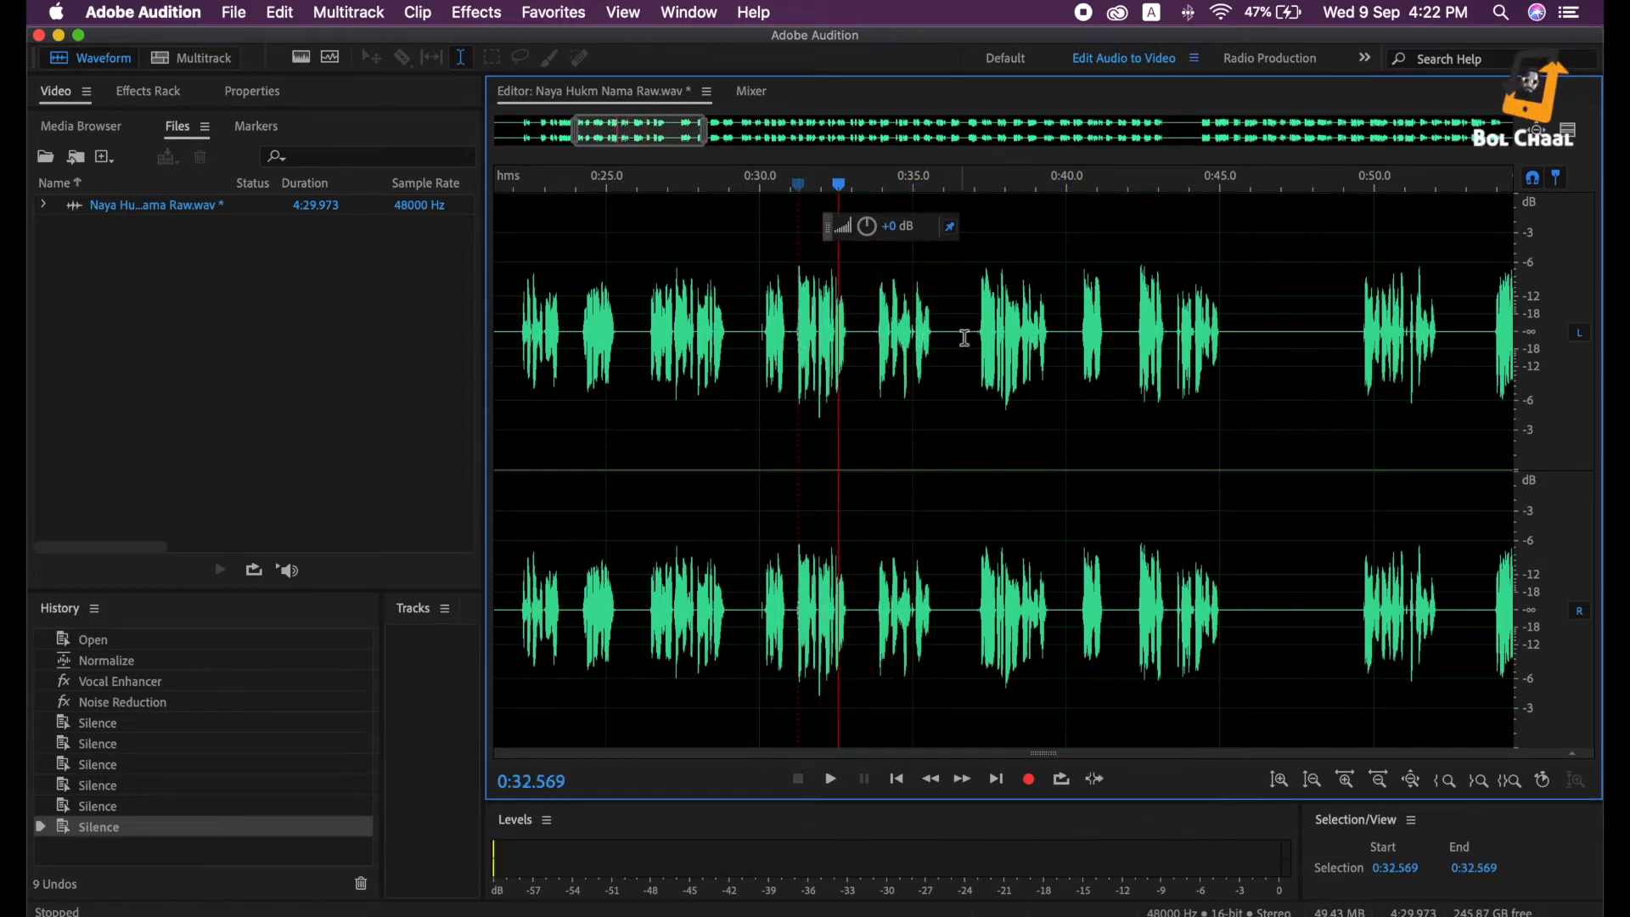
Delete the spoken phrase from 0:33.248 to 0:36.631
scroll(968, 337, down, 1)
drag(964, 337, 877, 349)
scroll(882, 346, down, 1)
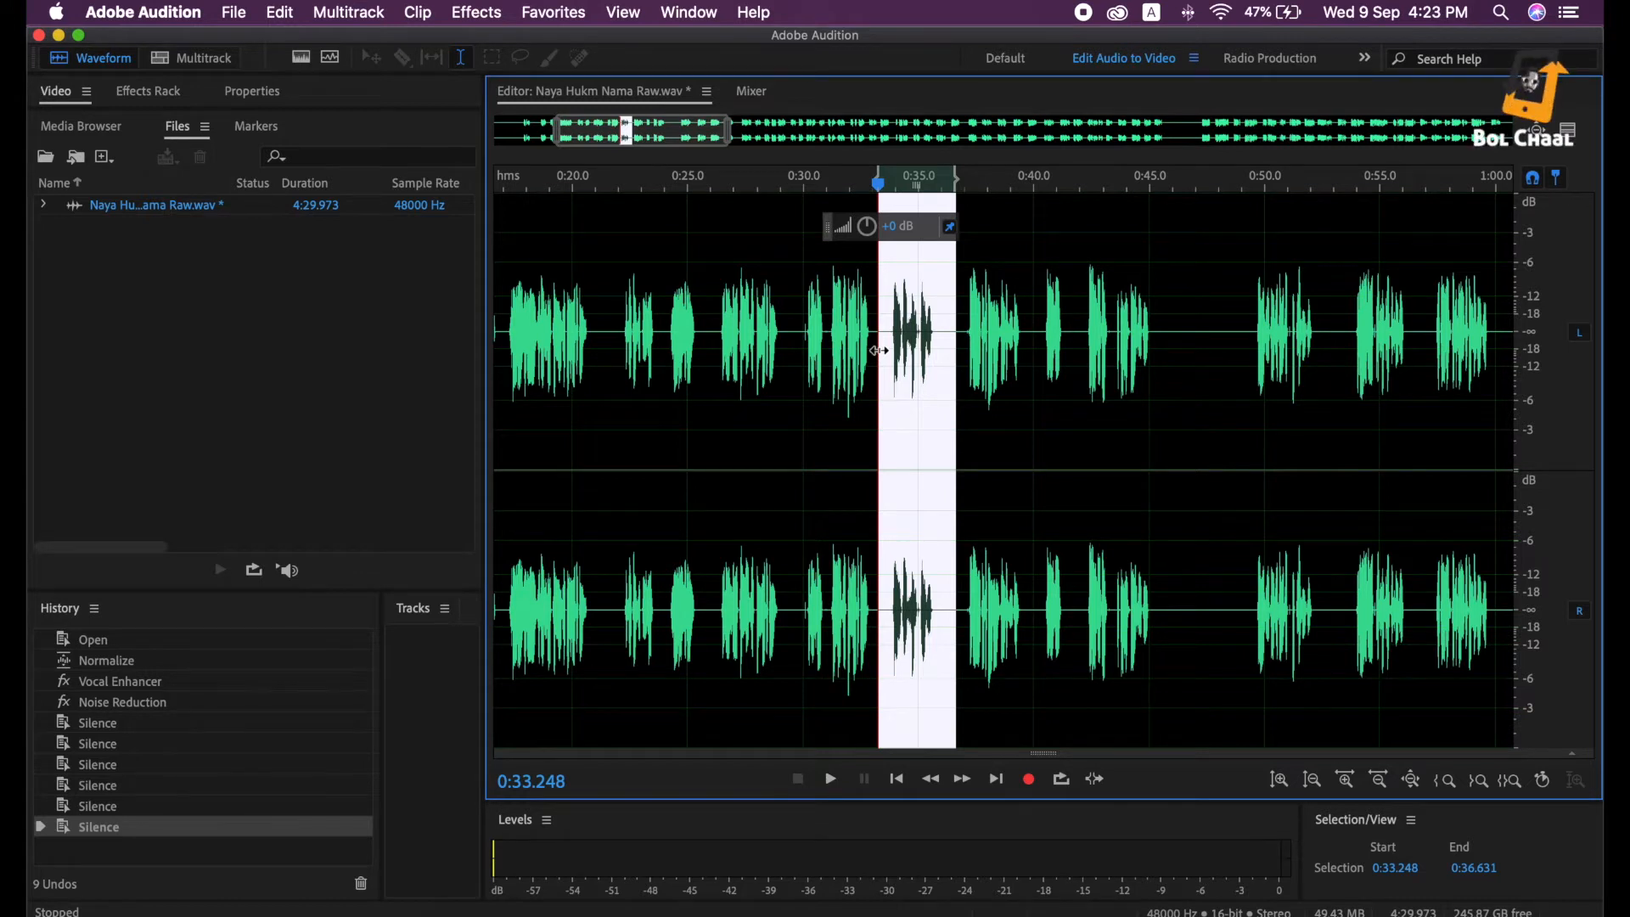
key(Delete)
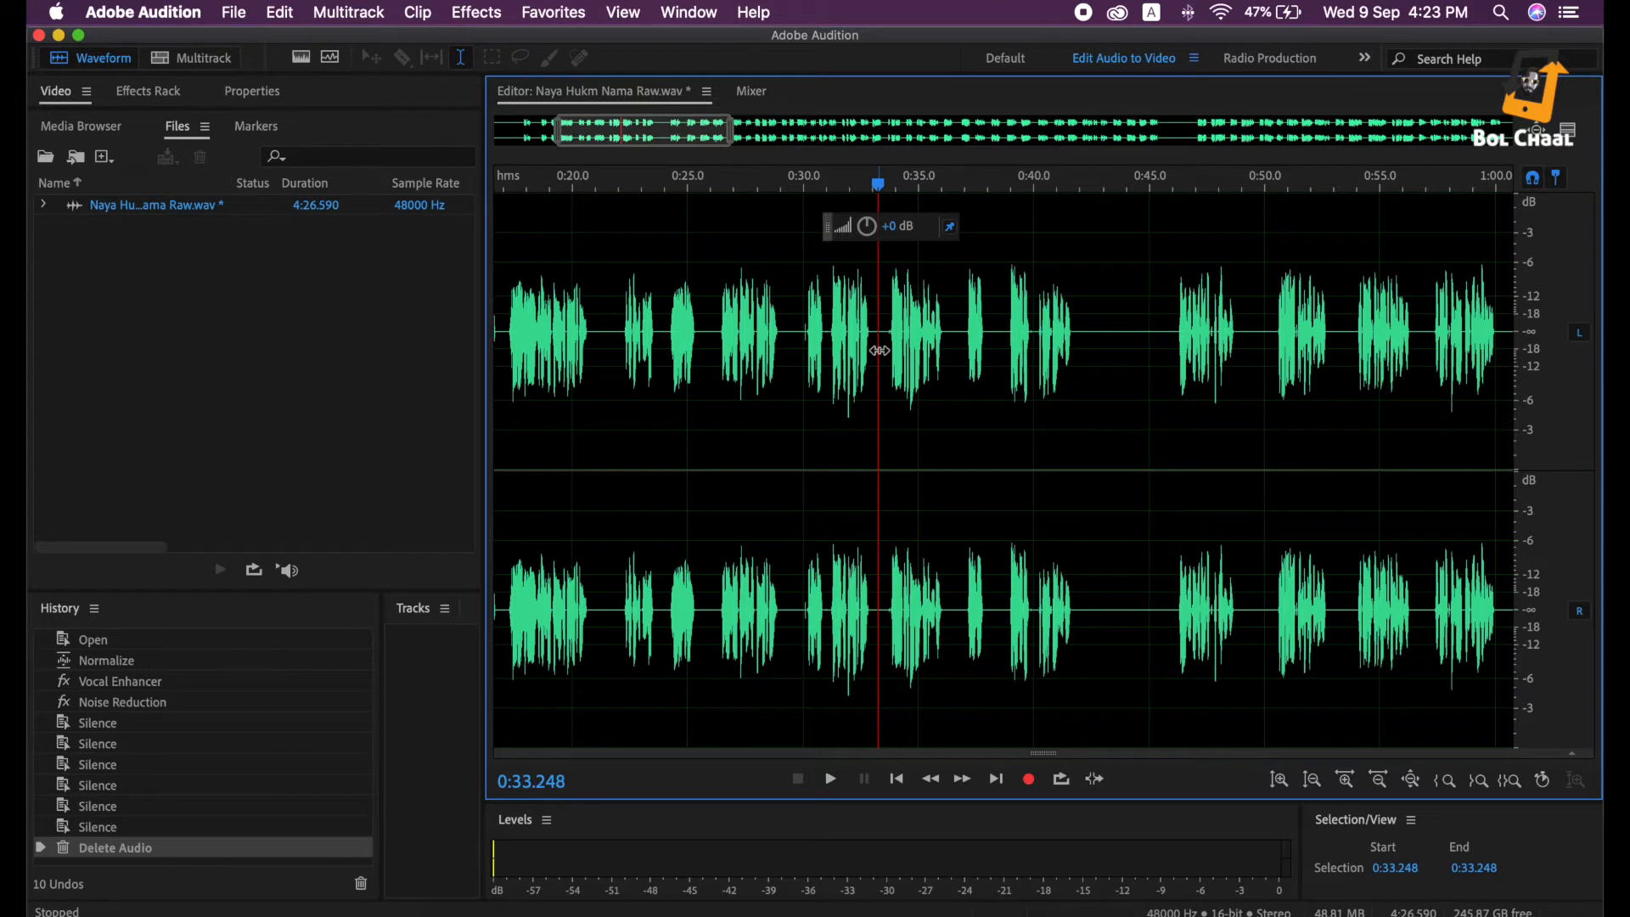
Delete the spoken phrase from 0:36.788 to 0:38.496, along with the roughly 7-second stretch that follows it, starting at 0:36.883
scroll(879, 351, down, 5)
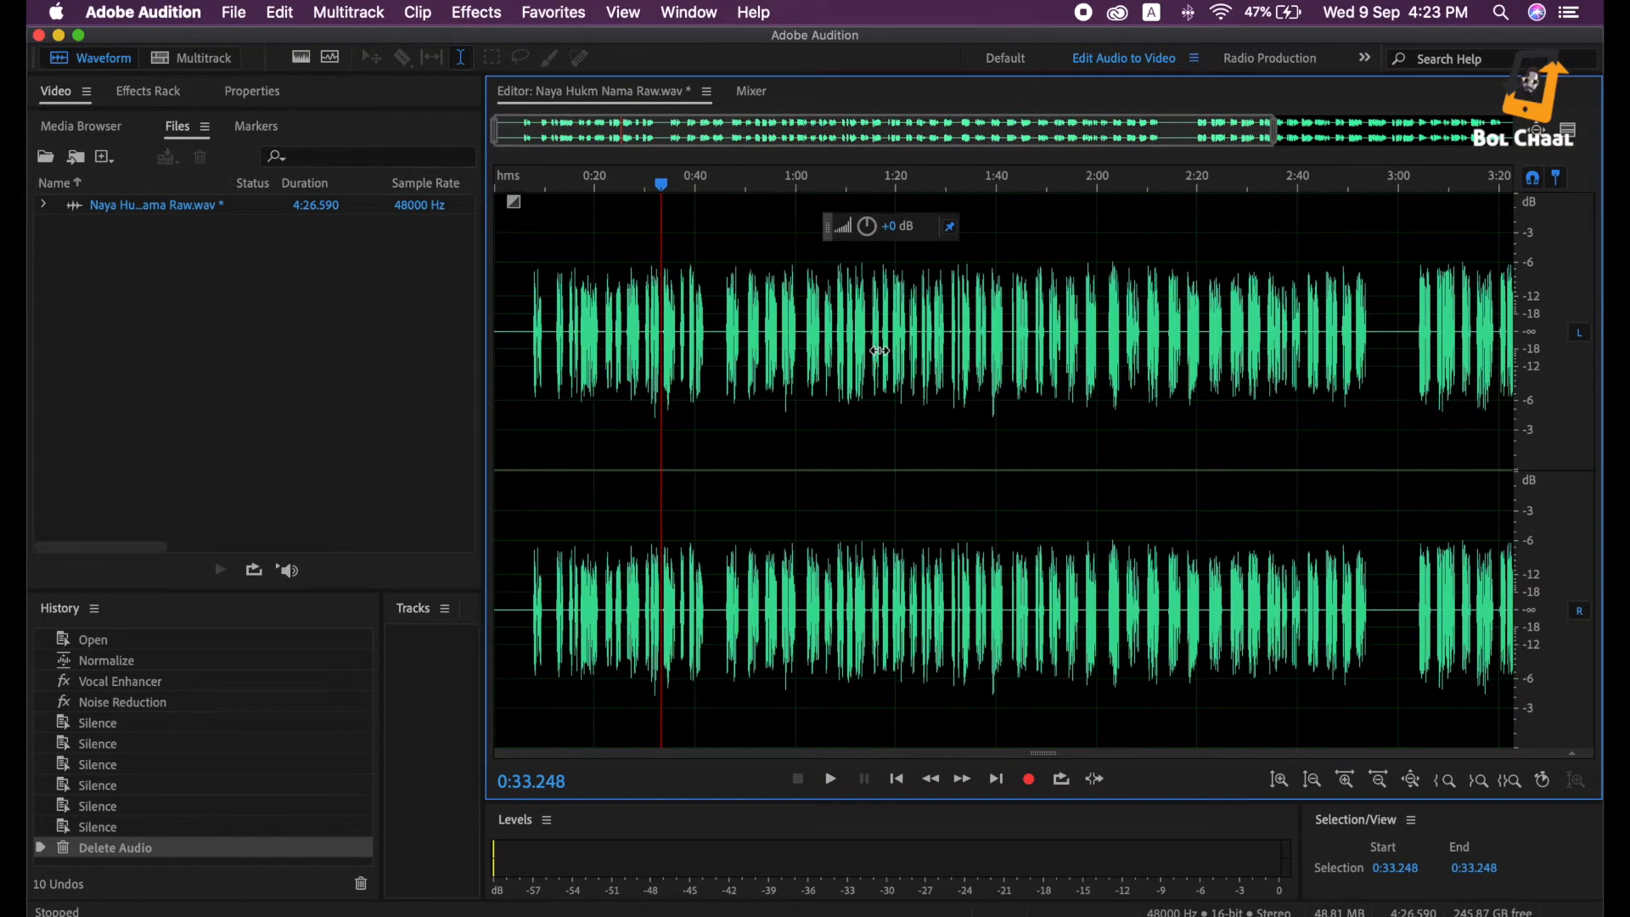
scroll(544, 351, up, 5)
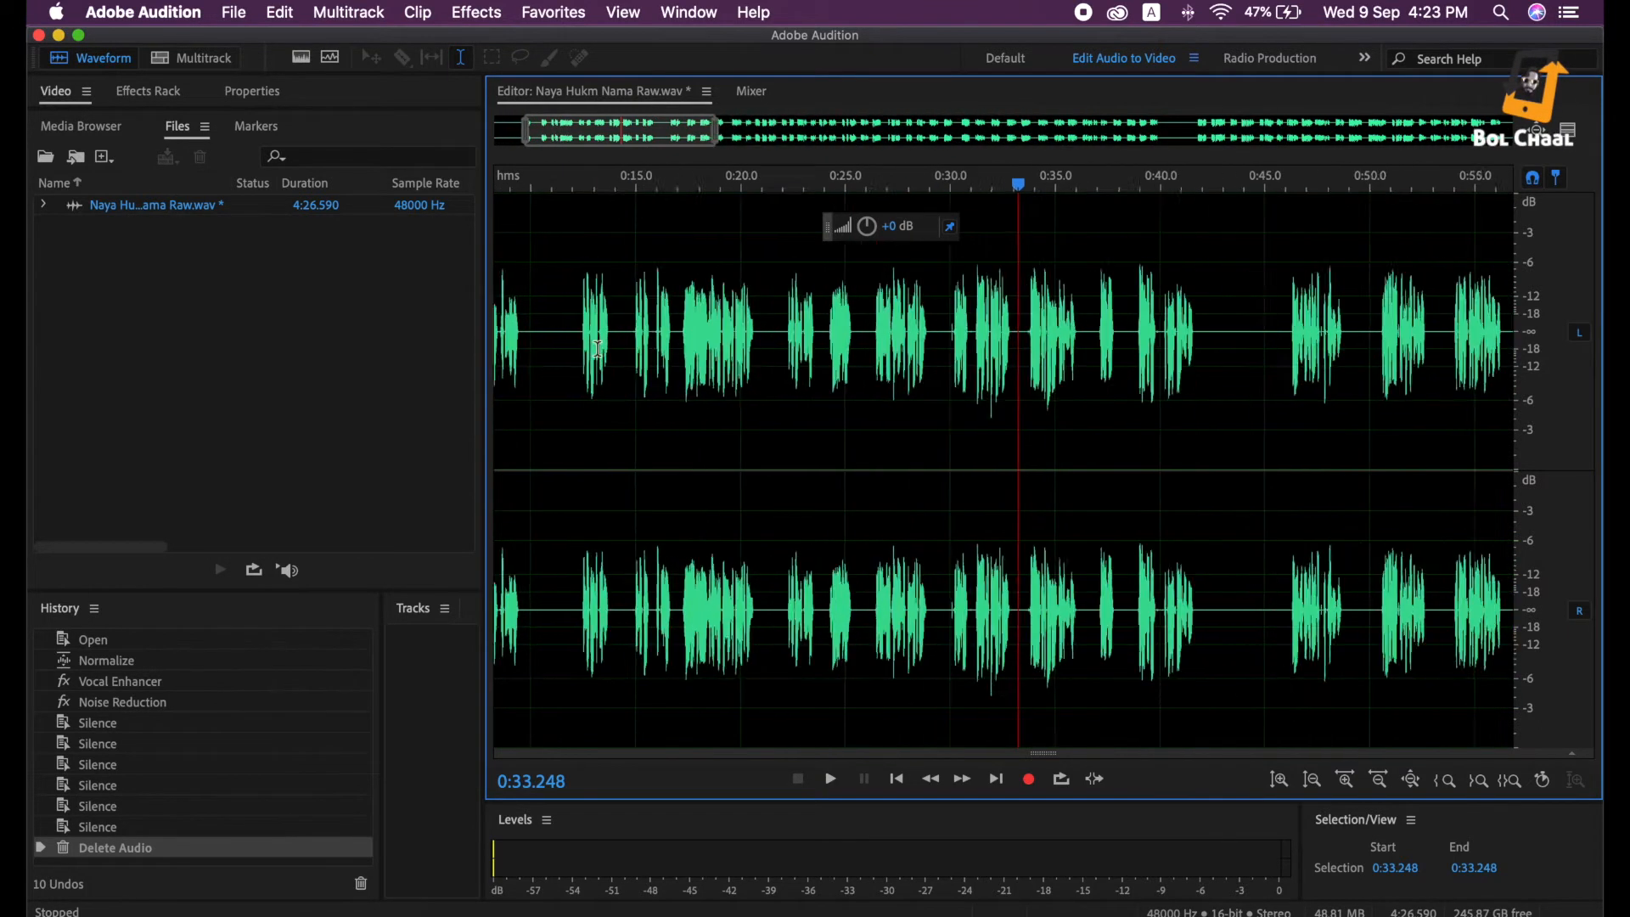
scroll(597, 348, up, 1)
drag(1181, 348, 1142, 350)
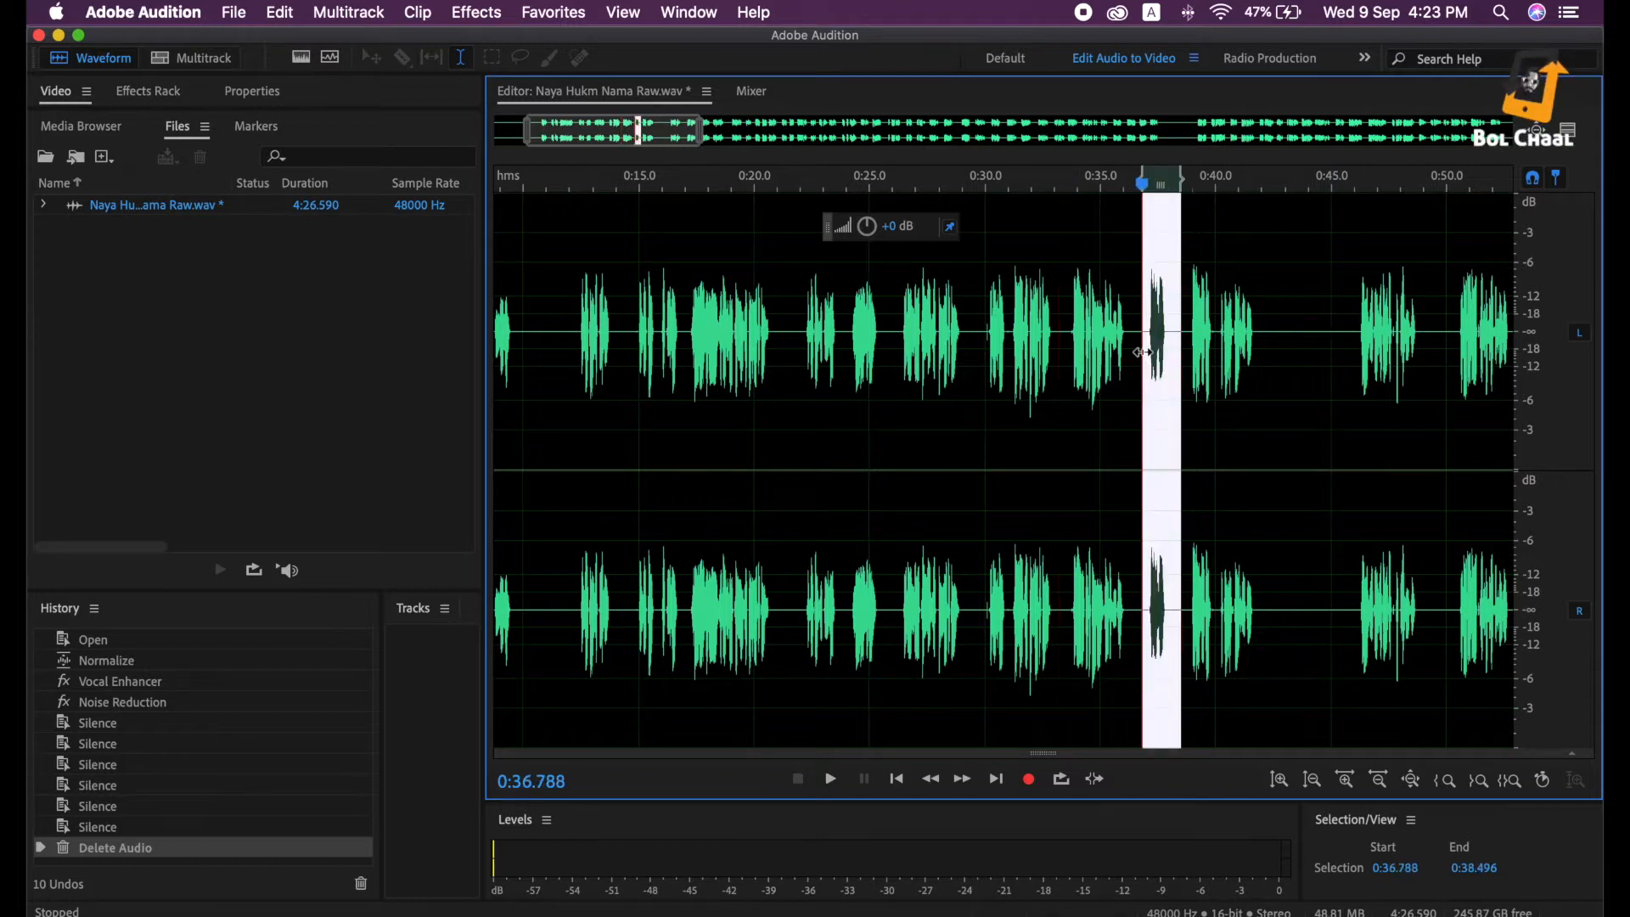
key(Delete)
drag(1307, 343, 1146, 365)
key(Delete)
Check the pause from 1:06.000 to 1:06.454 for leftover noise
scroll(1145, 370, down, 3)
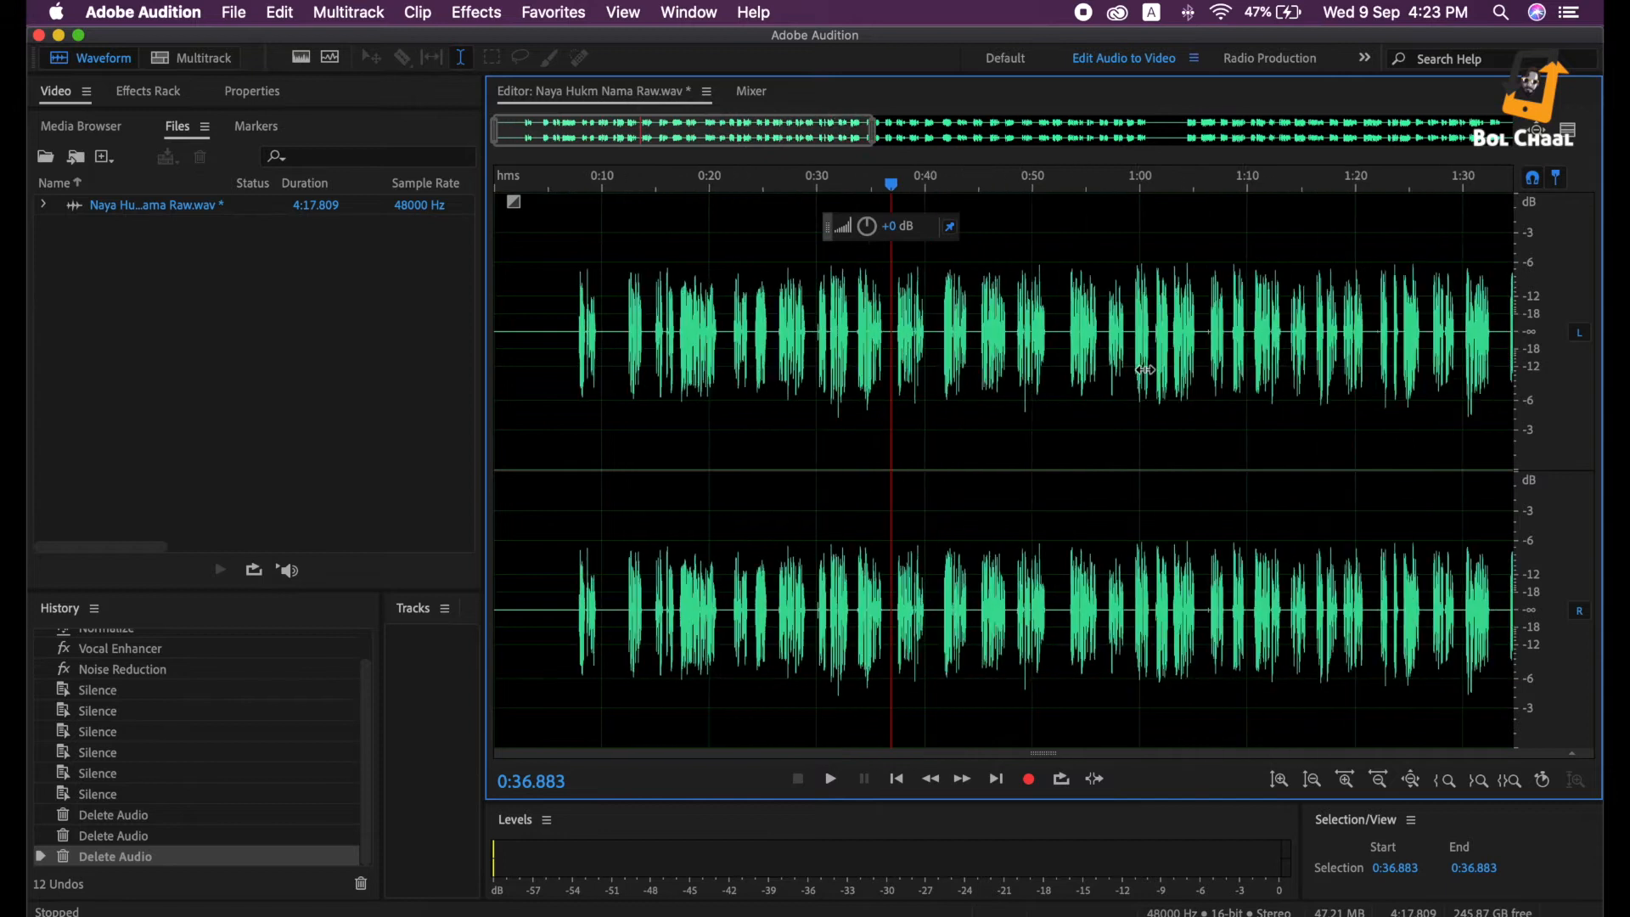
scroll(1145, 370, up, 4)
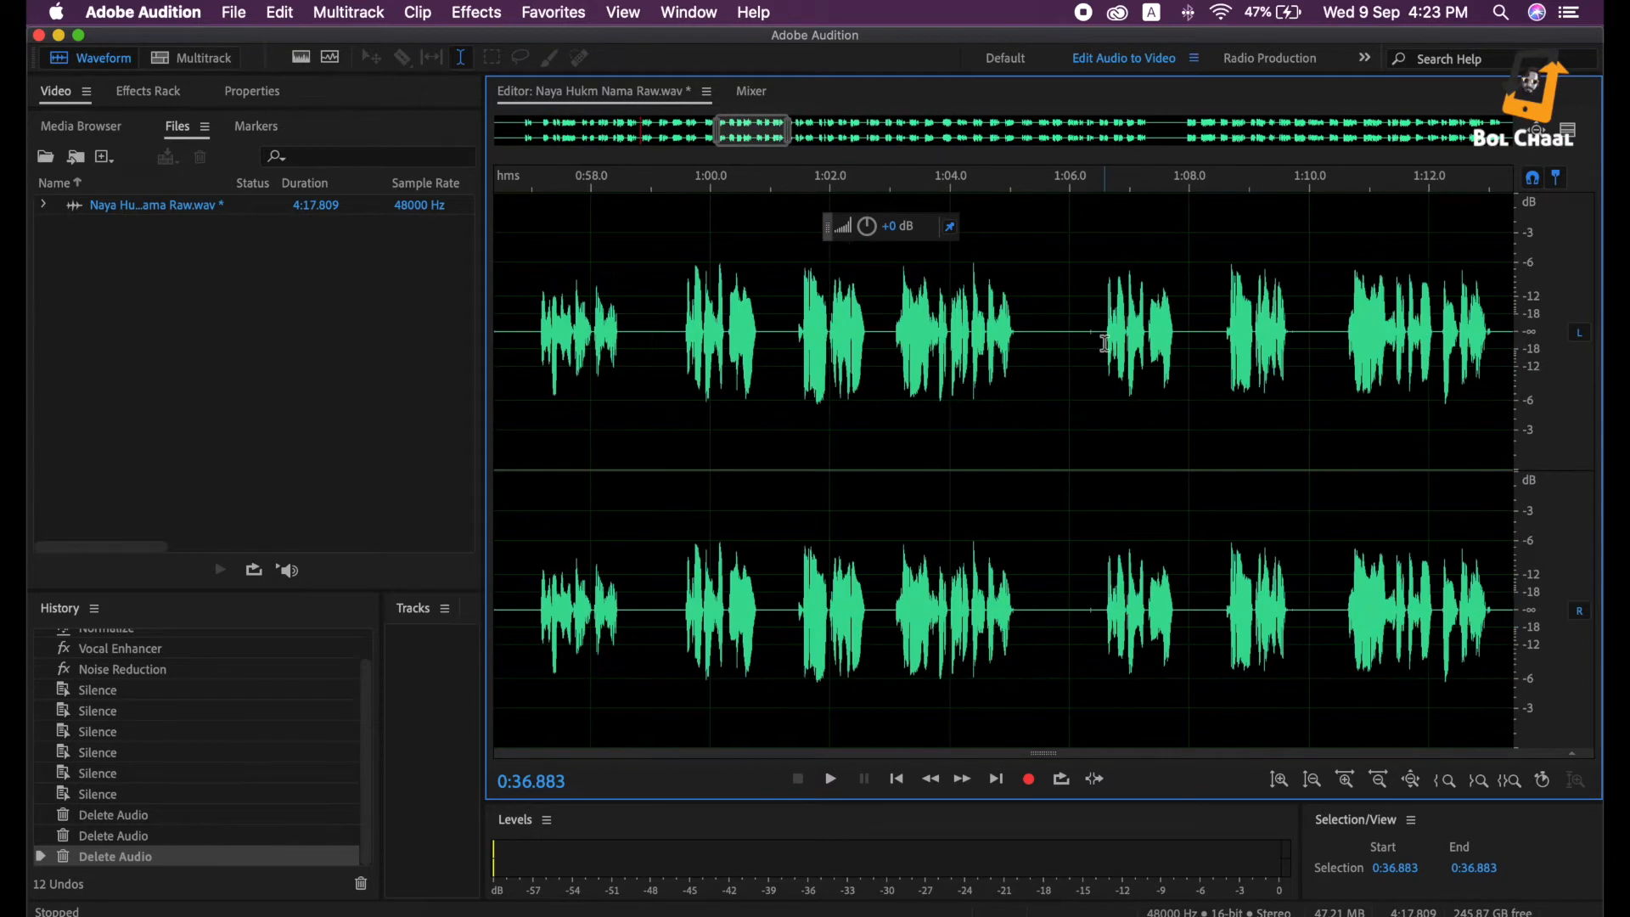
drag(1097, 344, 1070, 354)
scroll(1068, 356, down, 4)
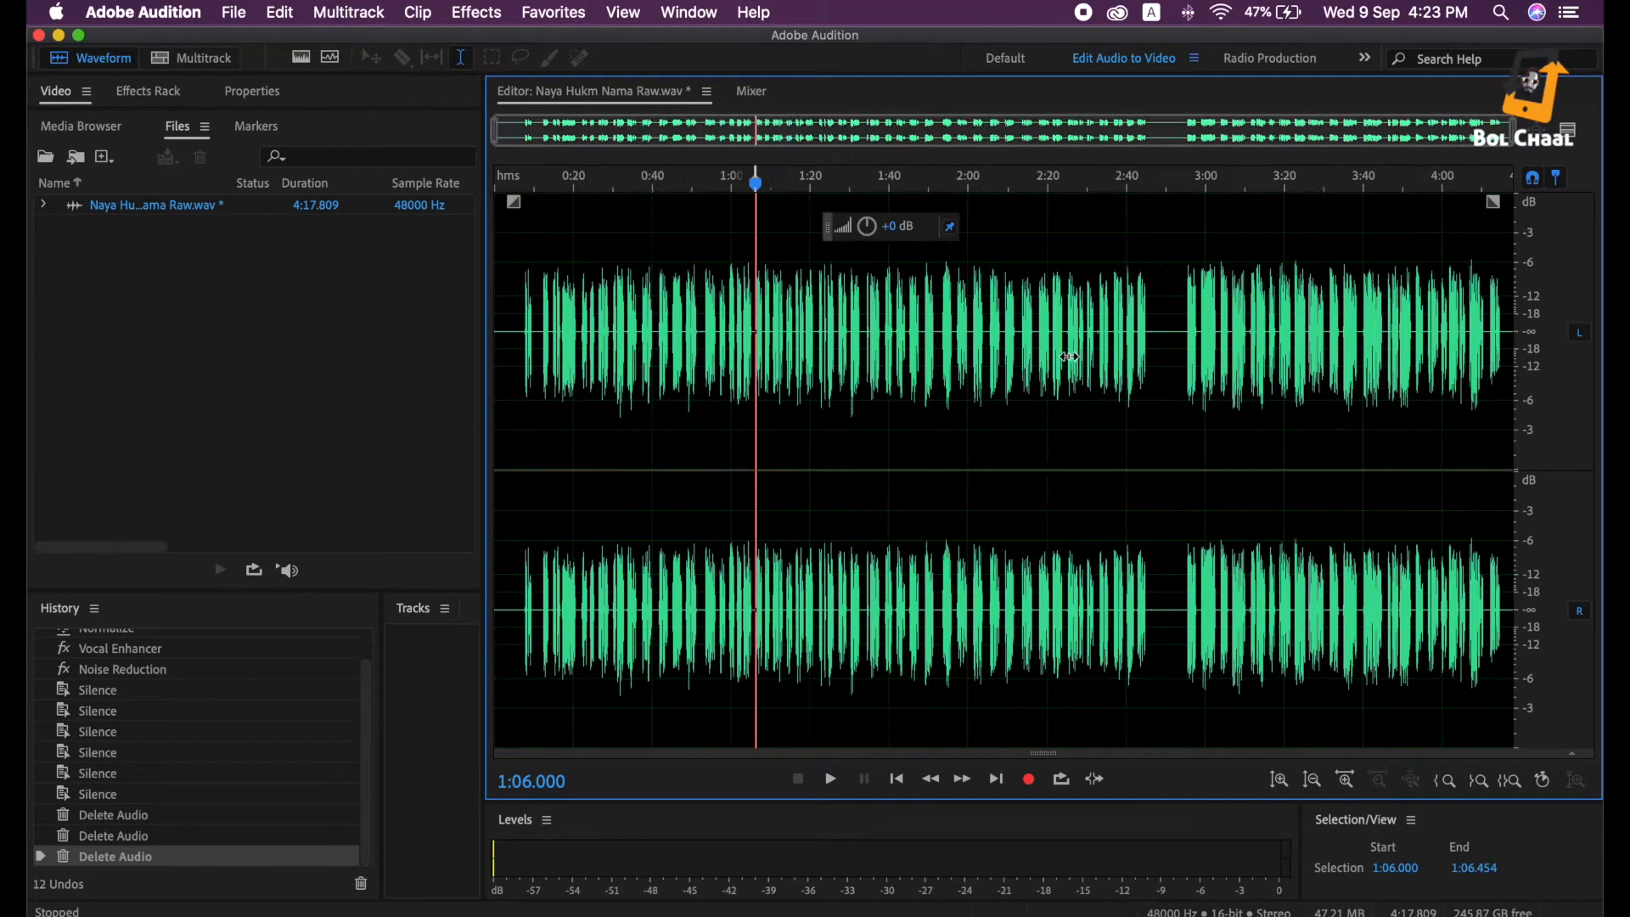
Delete the long silent gap of about 8 seconds starting at 2:46.167
scroll(1171, 353, right, 5)
scroll(1172, 352, down, 2)
drag(1158, 354, 1100, 379)
key(Delete)
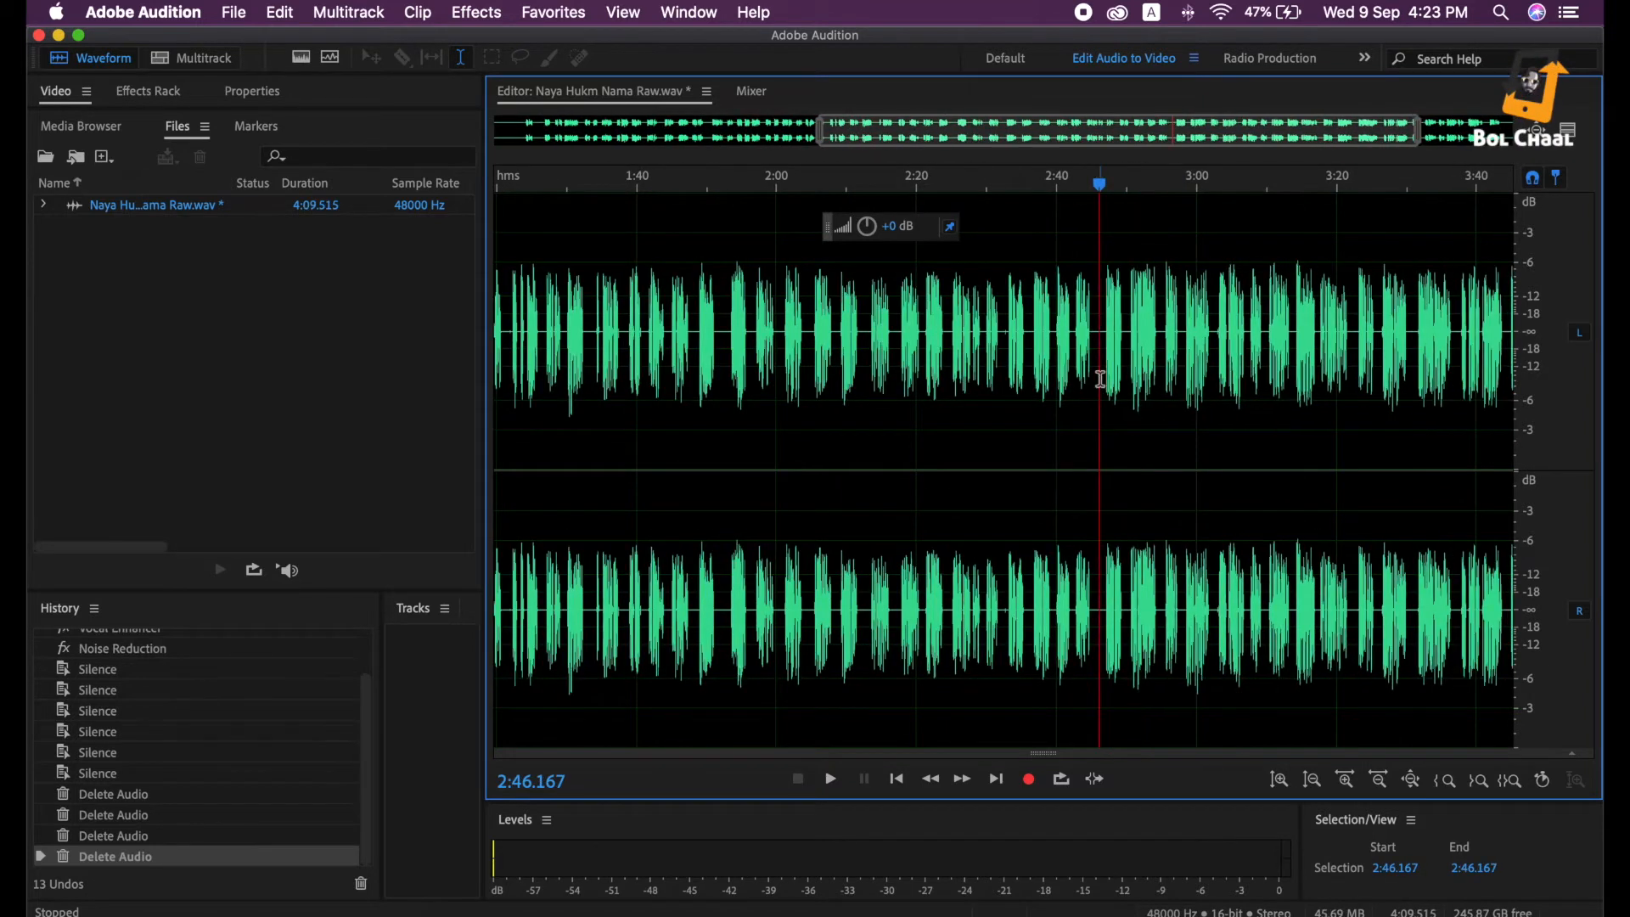
Apply the Dynamics effect to the whole recording with AutoGate threshold -39.2 dB and Compressor threshold -33.2 dB, ratio 1
scroll(1102, 378, down, 3)
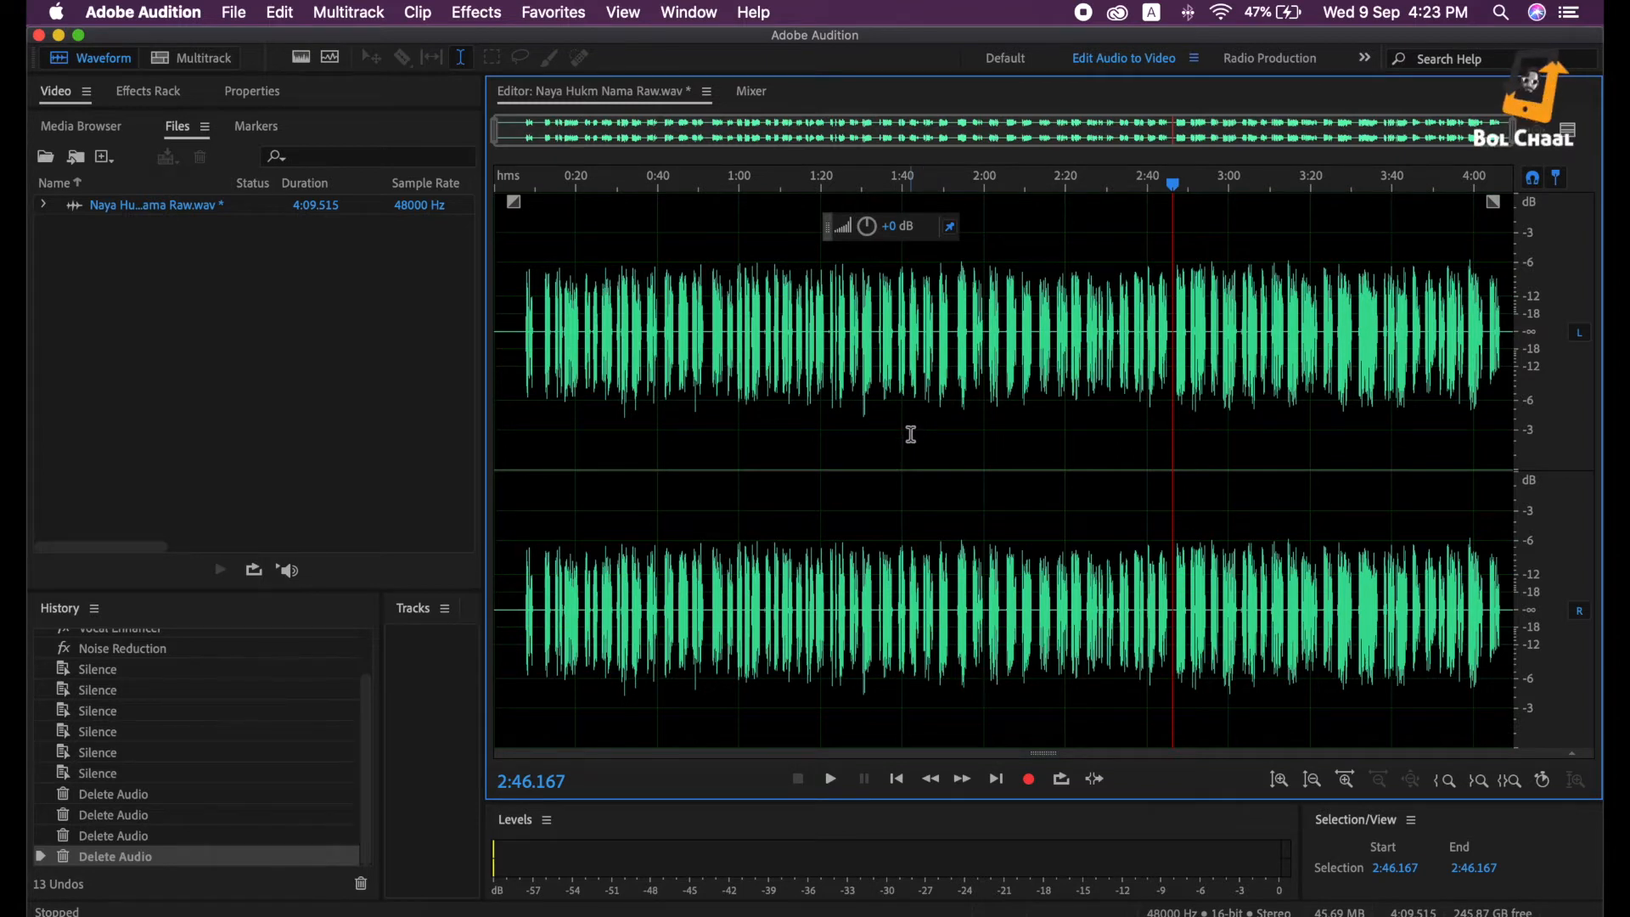
key(super+a)
click(466, 13)
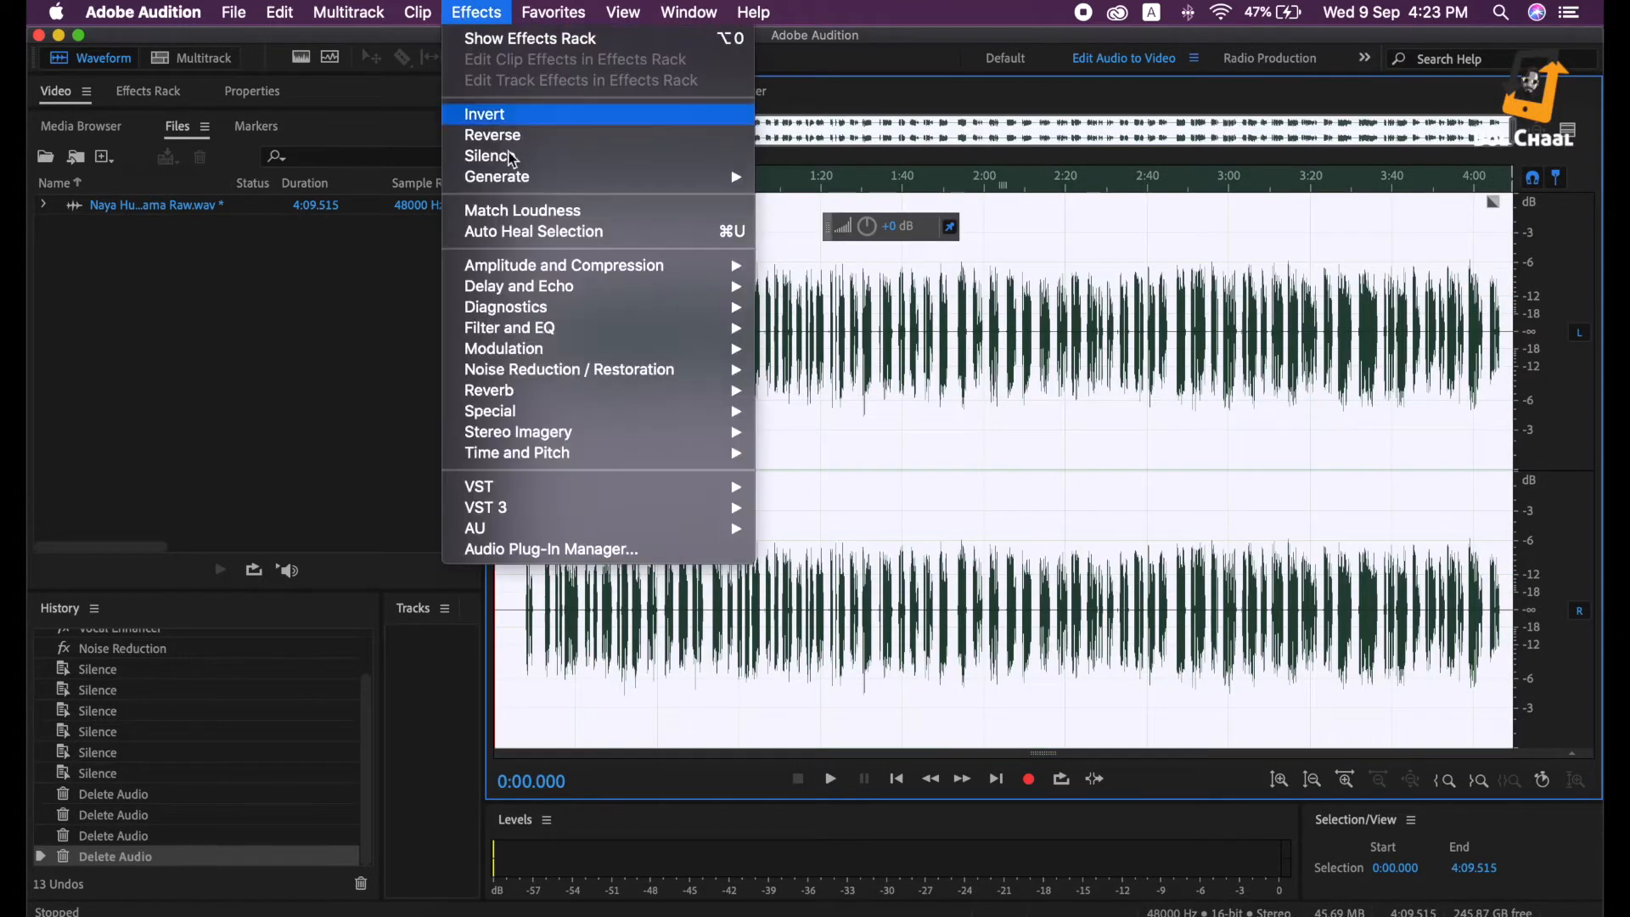
mouse_move(578, 318)
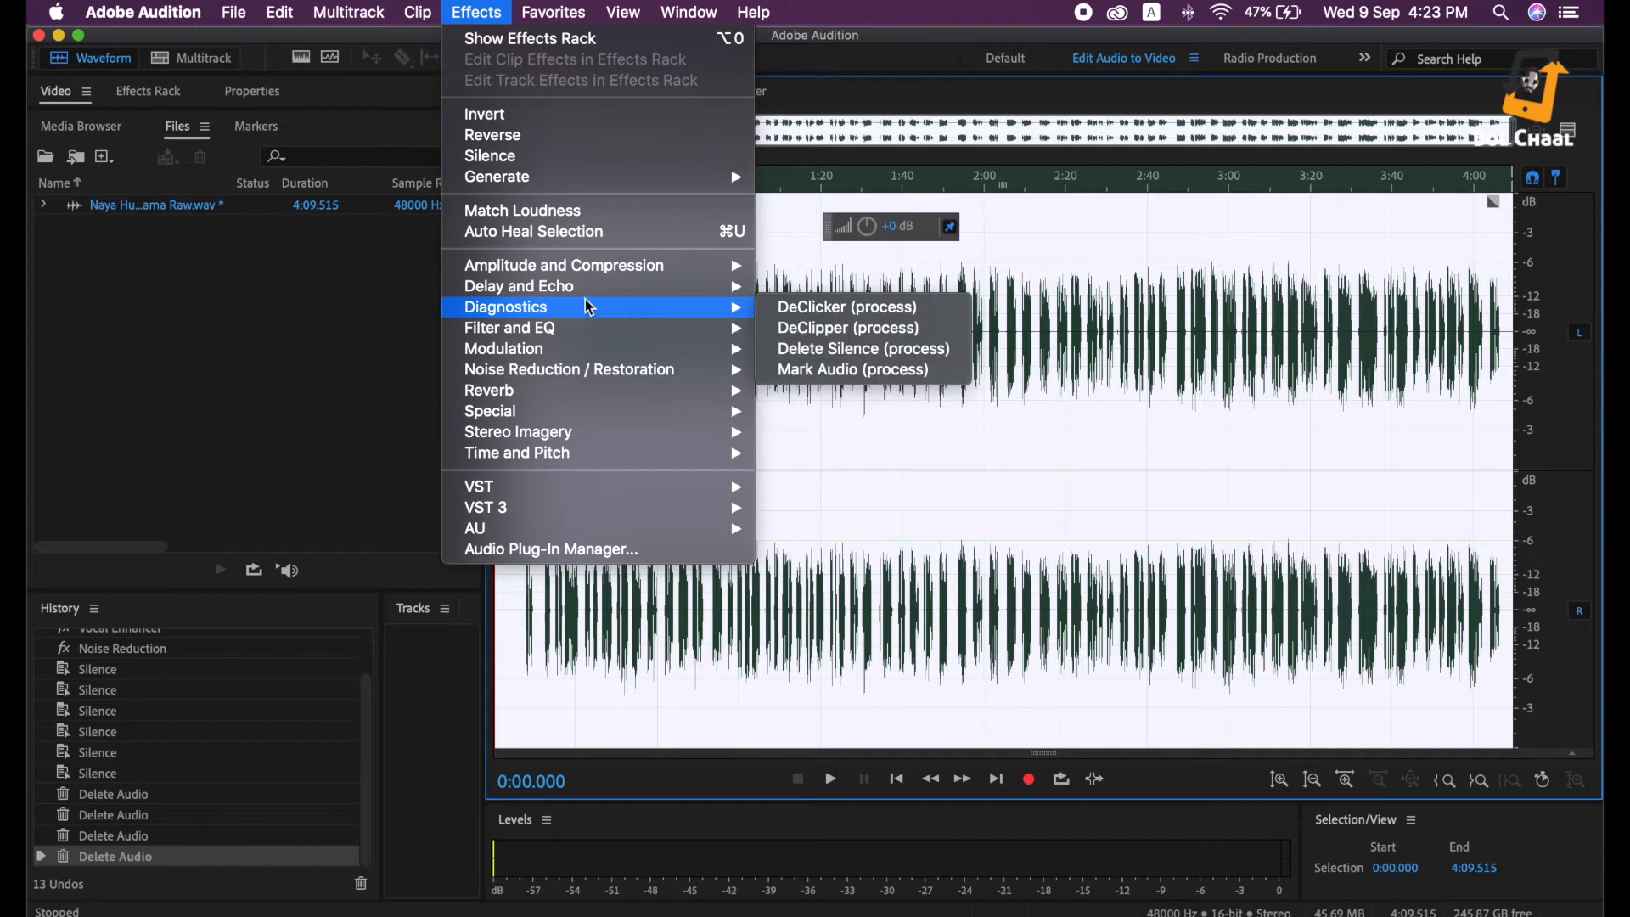
mouse_move(602, 293)
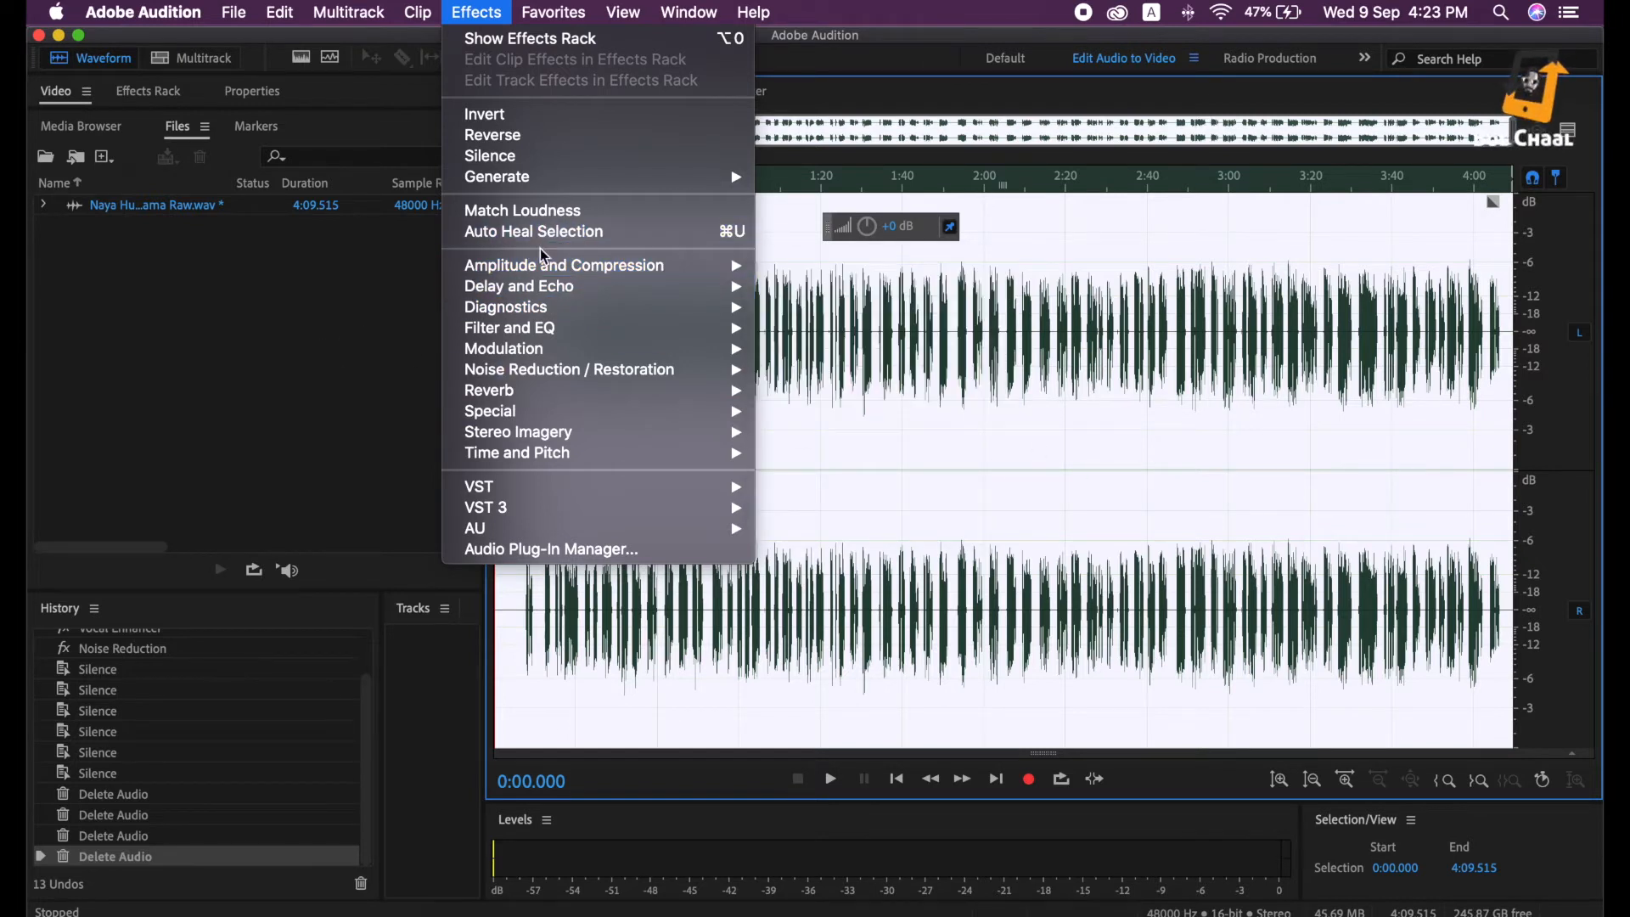
mouse_move(564, 266)
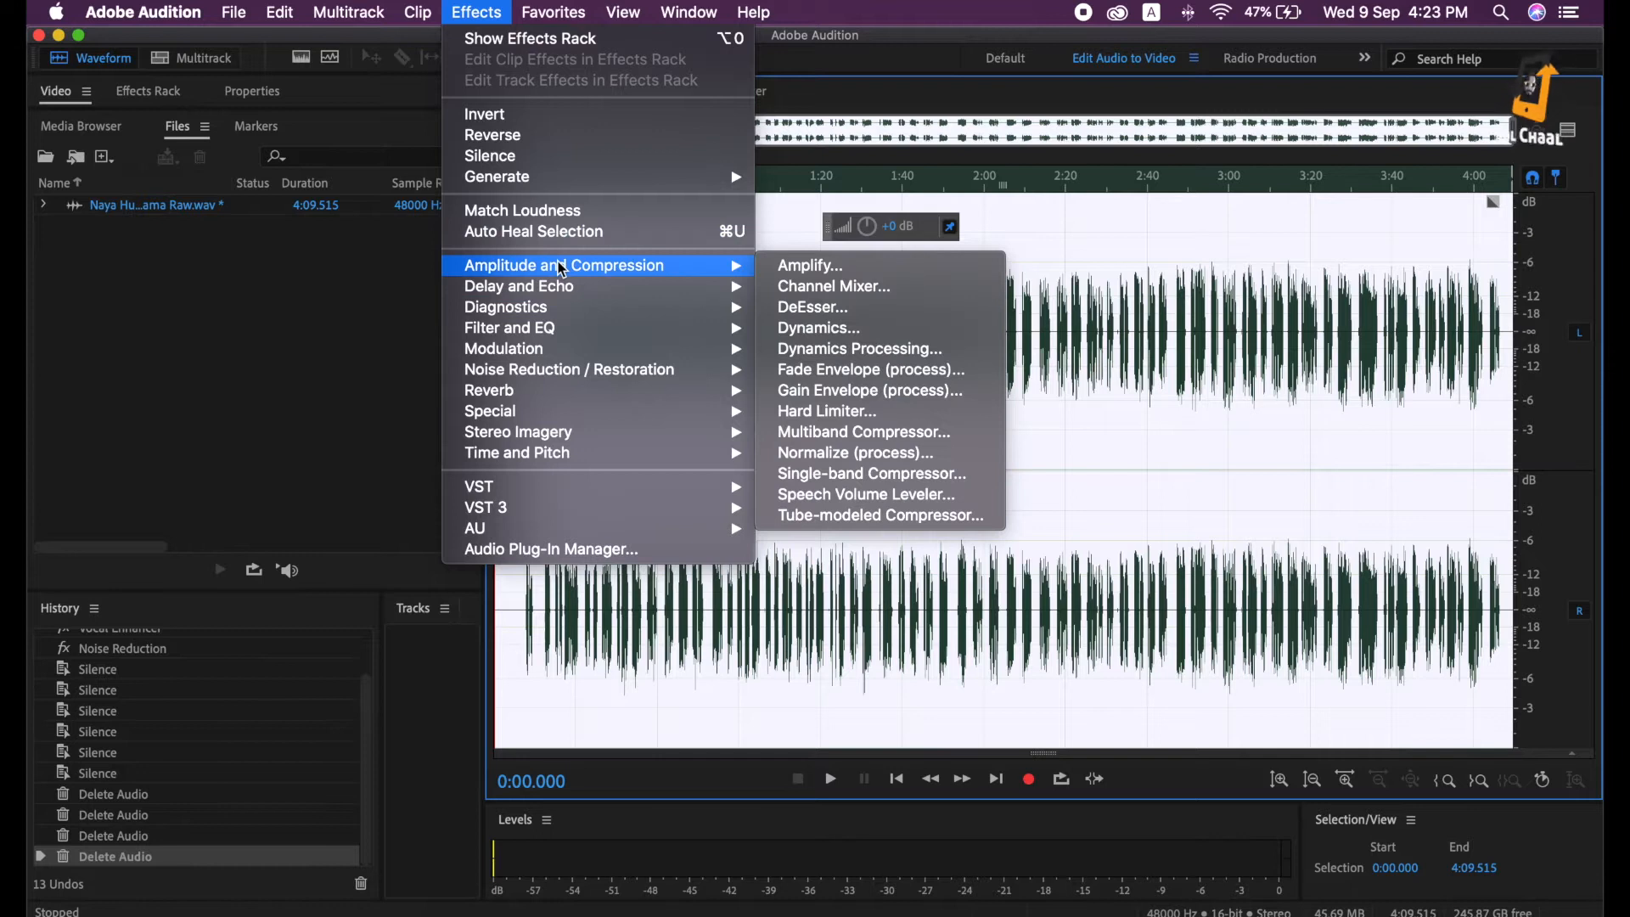
click(876, 329)
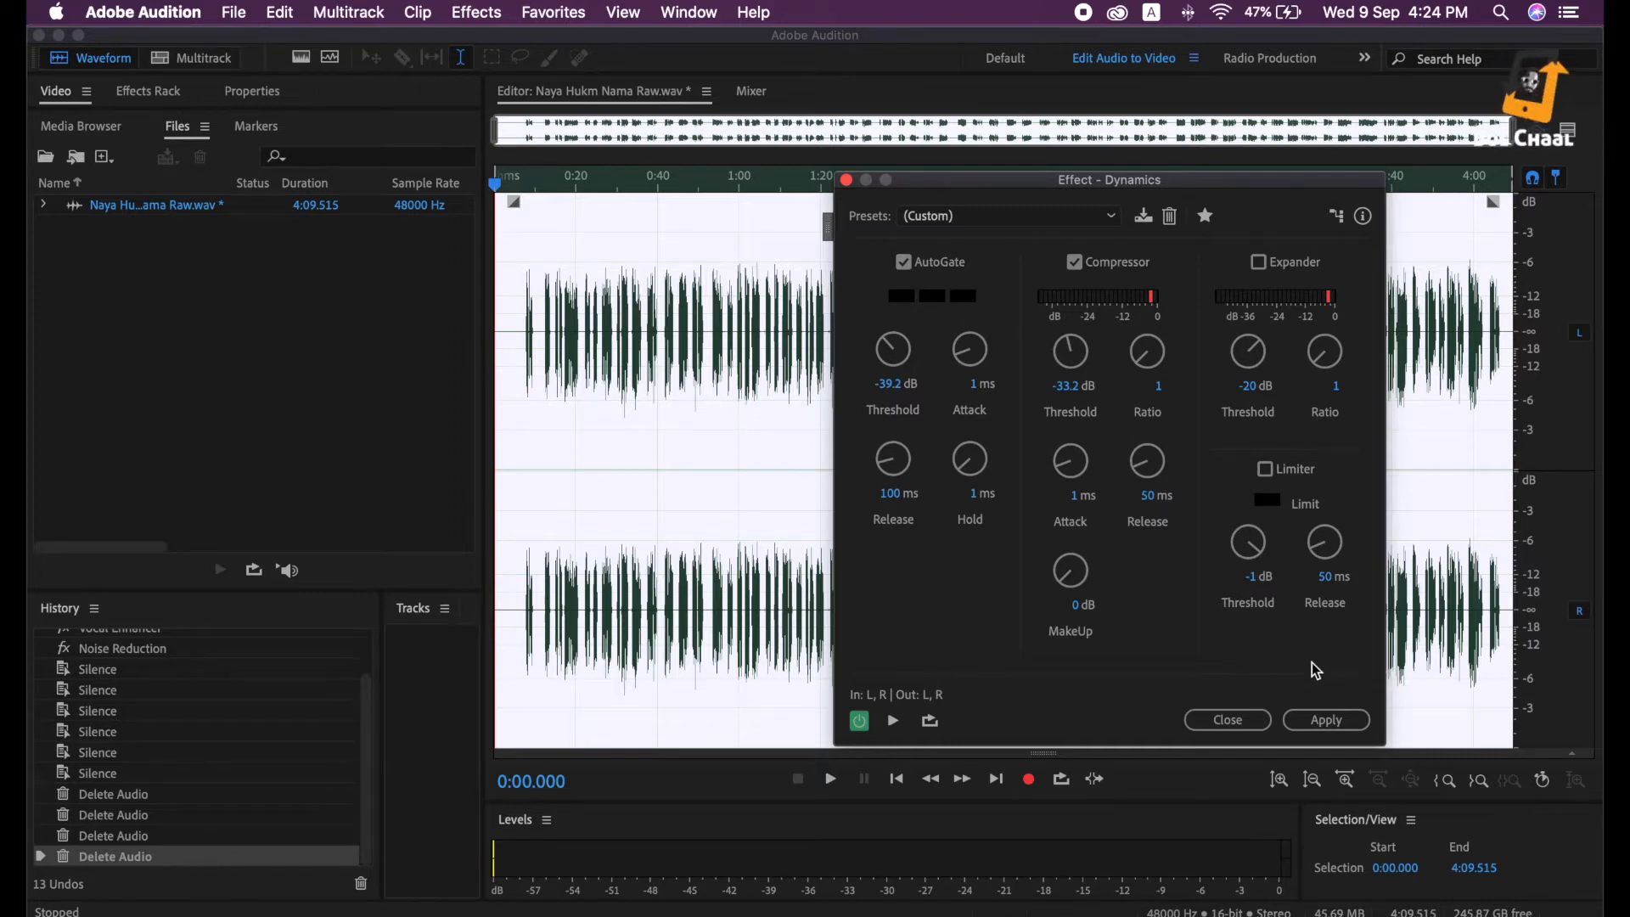
click(1308, 722)
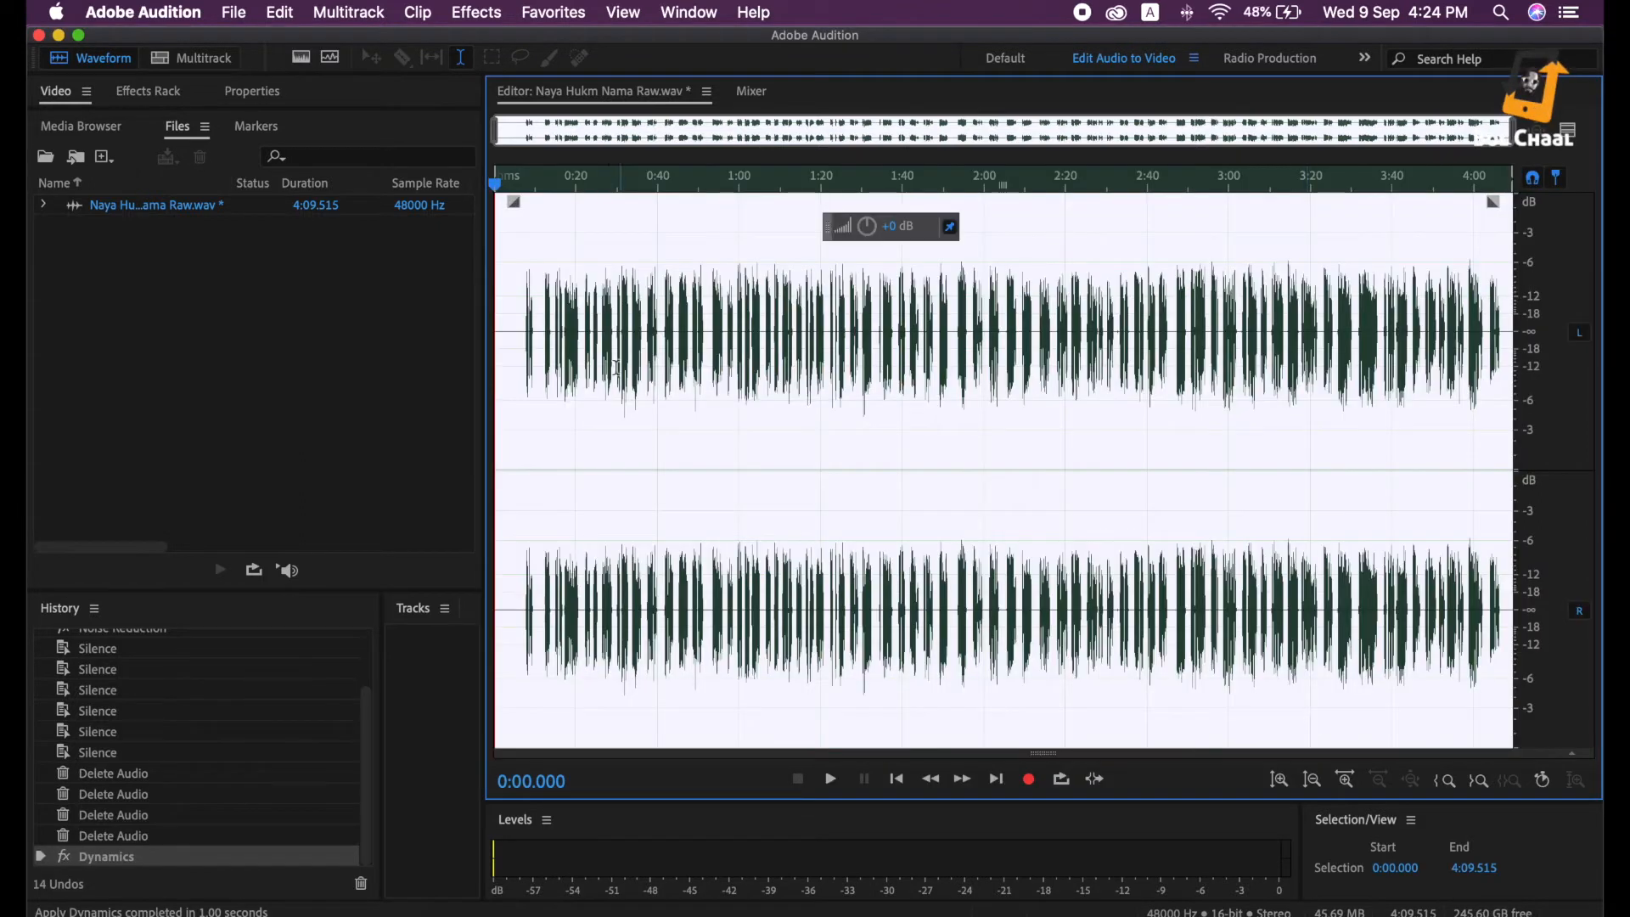
Open the Echo effect for the whole recording and set the feedback to 37.57 % on both channels
click(608, 396)
double_click(744, 425)
click(459, 11)
mouse_move(723, 300)
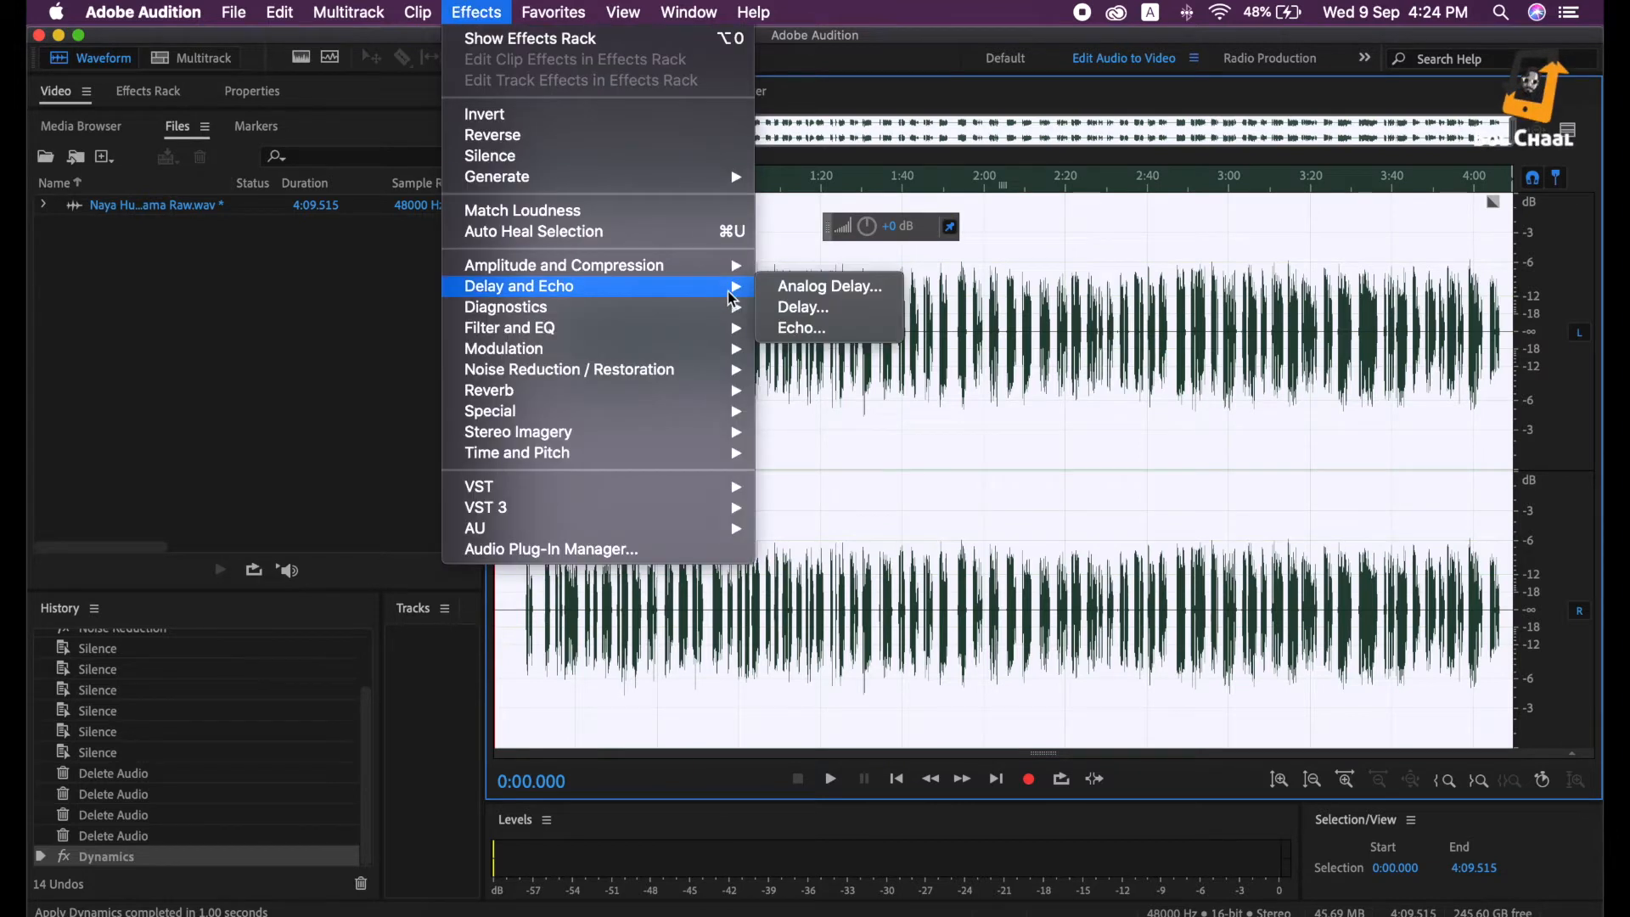
click(803, 330)
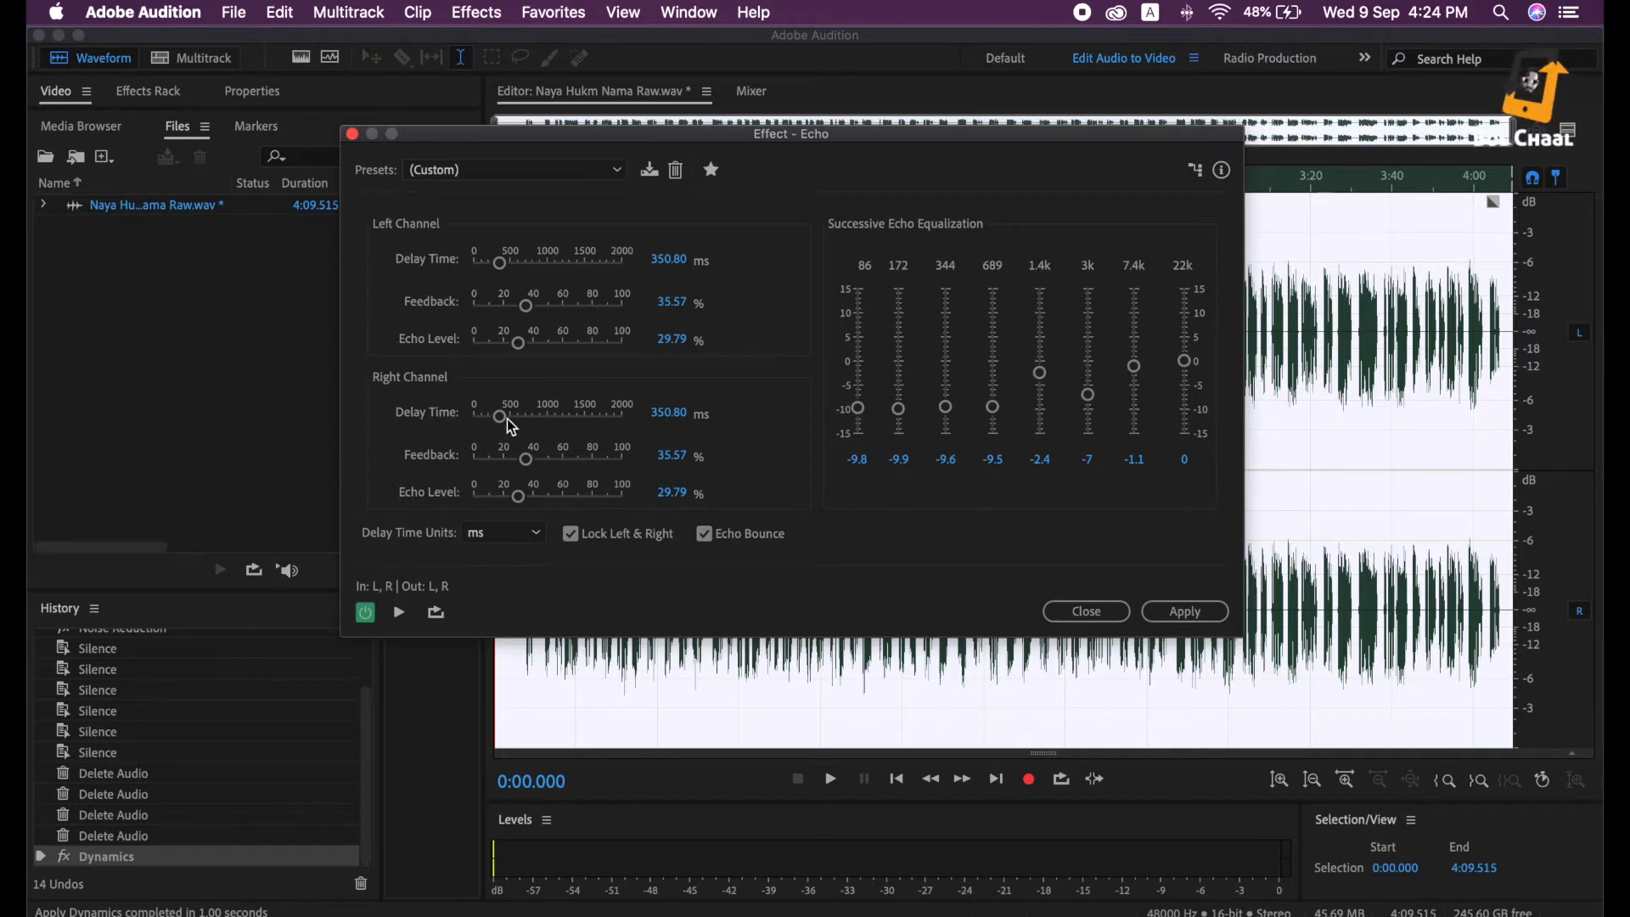
drag(525, 460, 529, 459)
Preview the echo on the opening of the recording and apply it with a 350.80 ms delay and 29.79 % echo level
click(398, 613)
drag(491, 146, 709, 167)
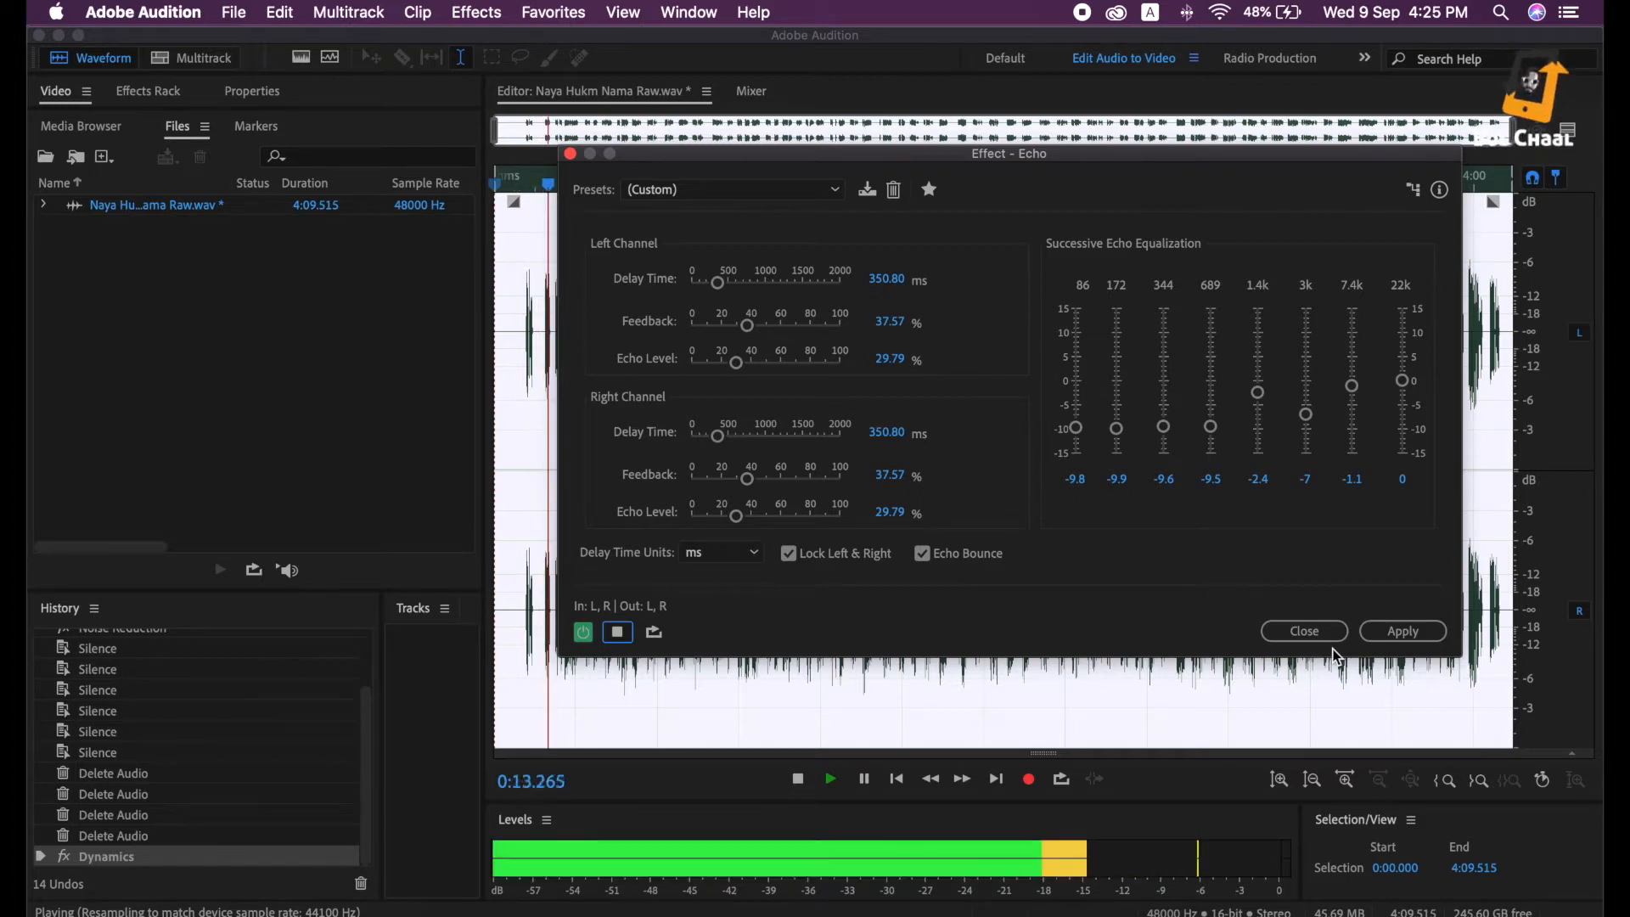
key(space)
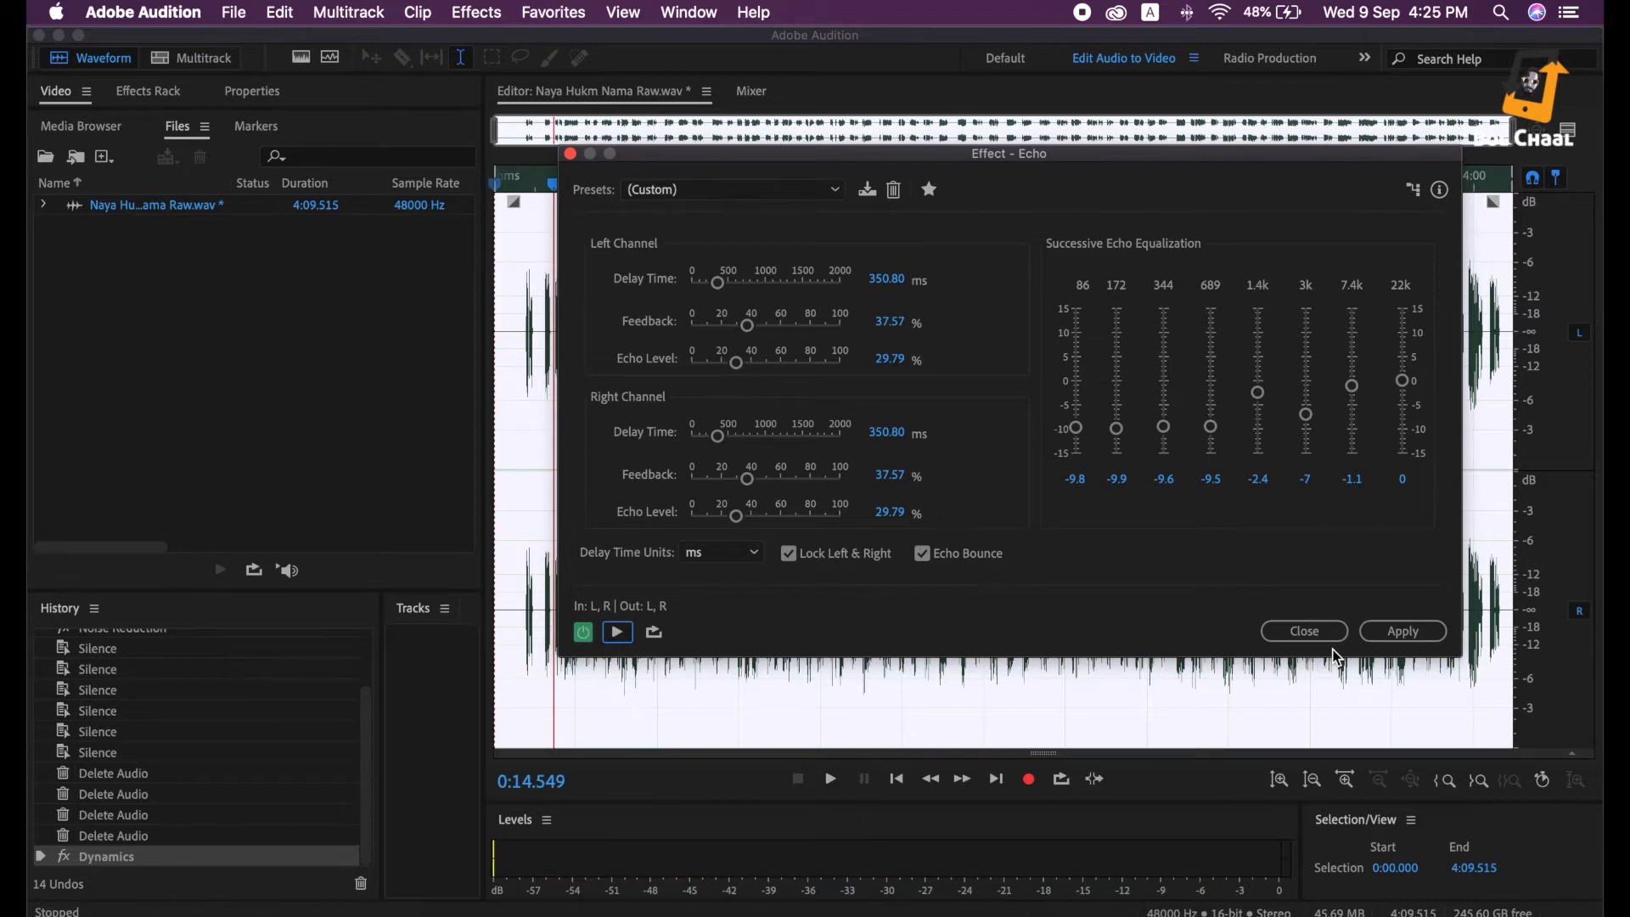
click(1402, 631)
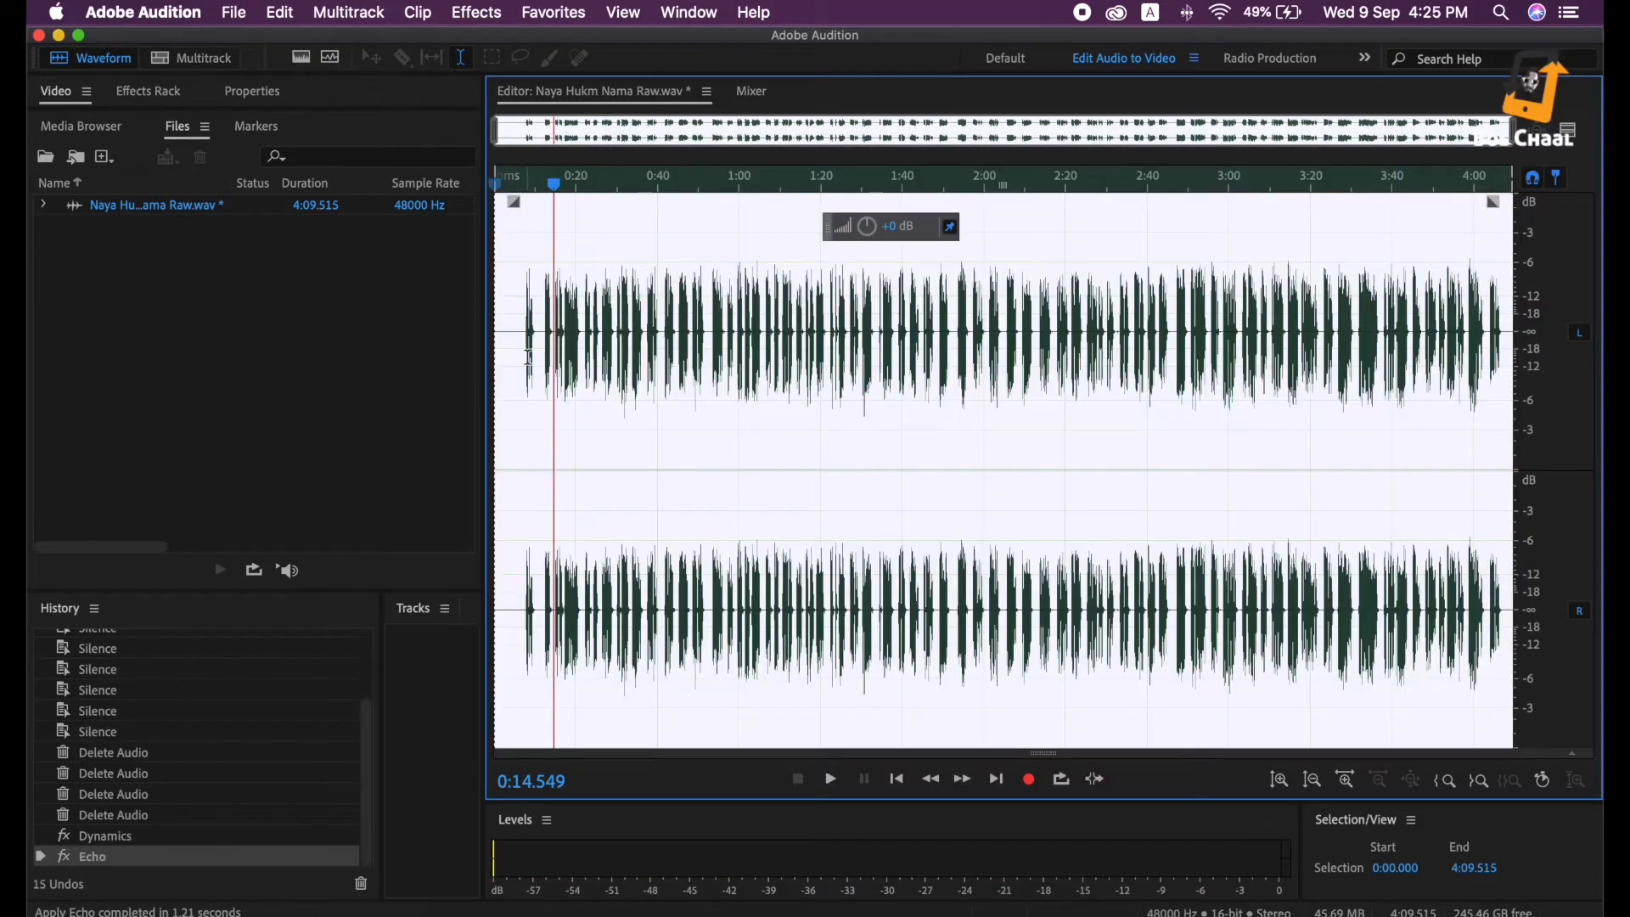
Delete the silent lead-in of about 7 seconds at the very start of the recording
key(Delete)
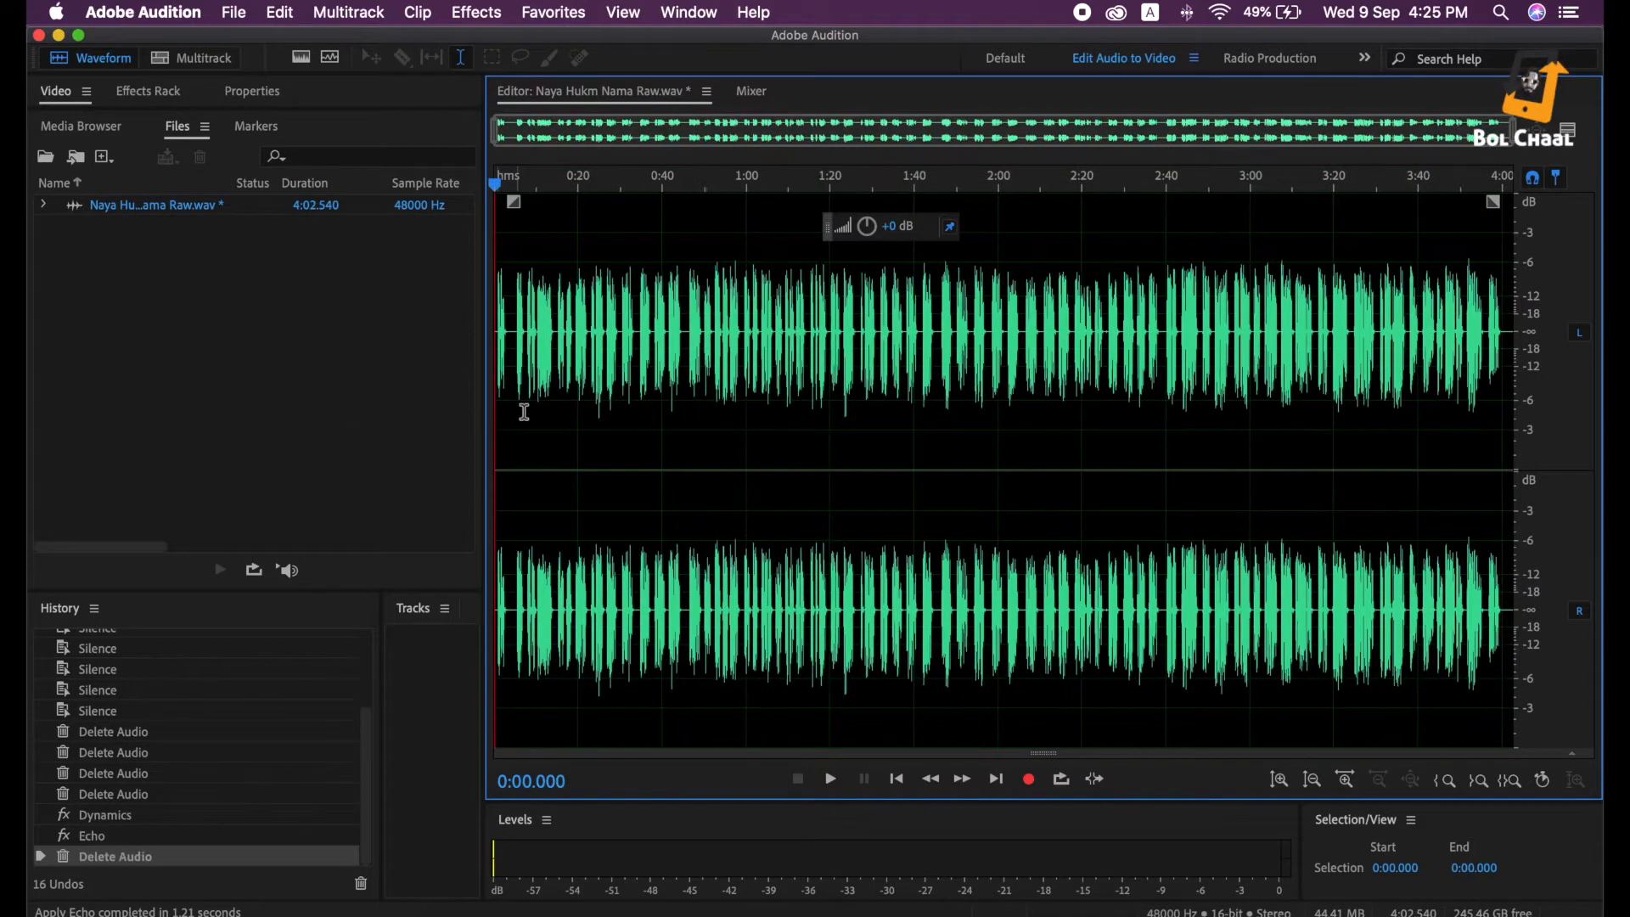
Examine the echo tails in the pauses from 0:16.455 to 0:17.153 and 0:18.333 to 0:18.814, continuing through about 0:48
scroll(543, 399, up, 5)
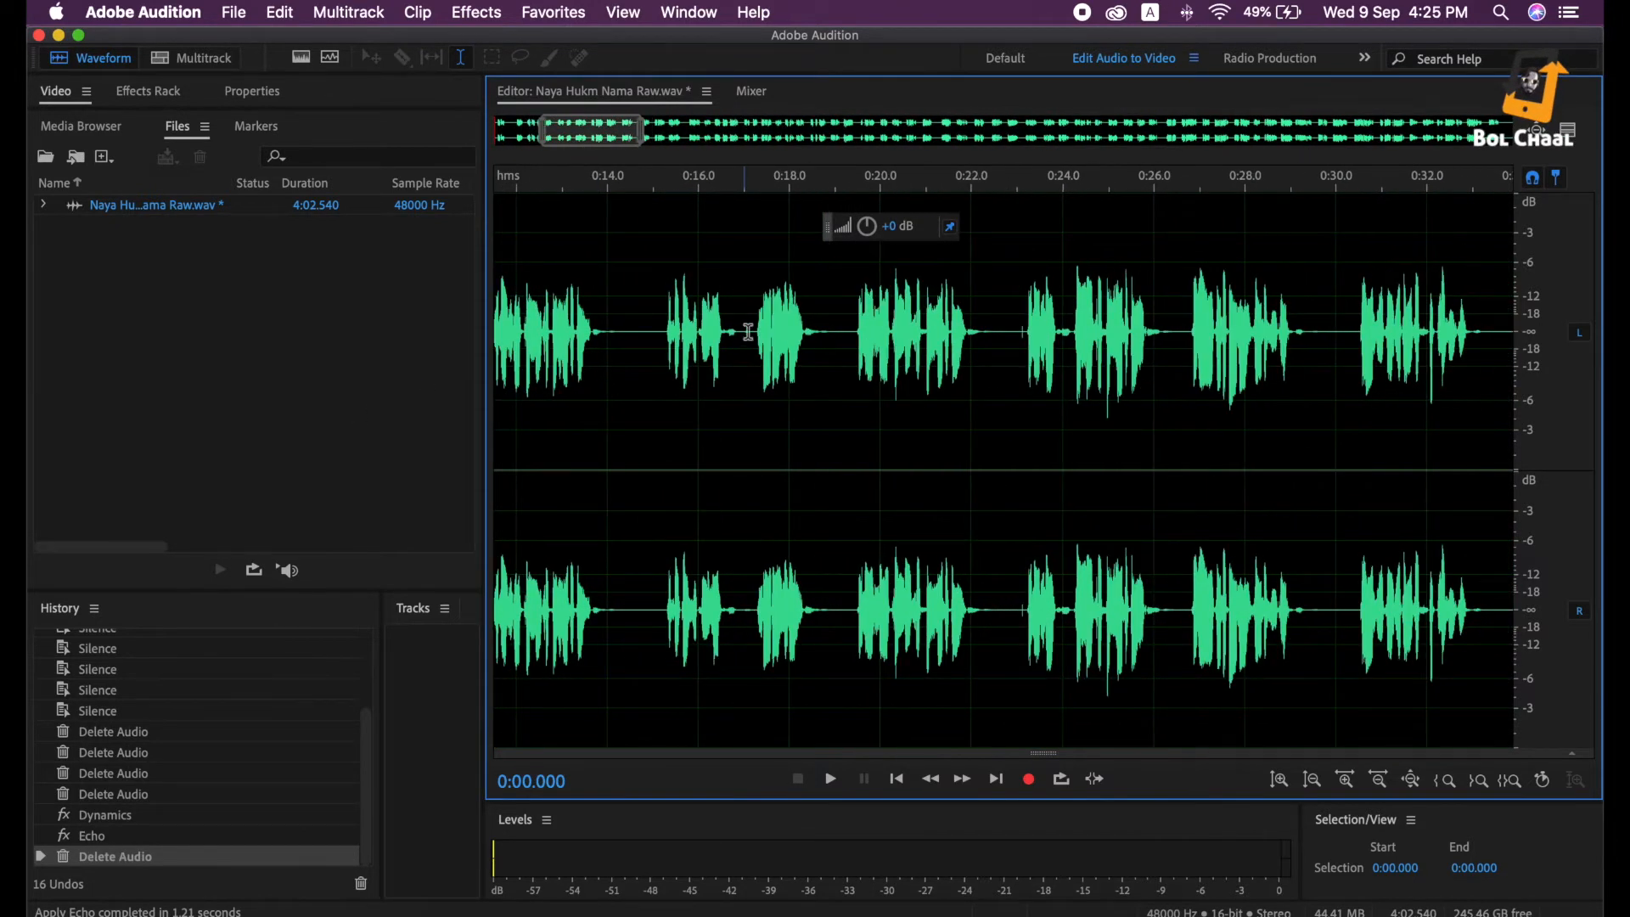
drag(751, 343, 720, 361)
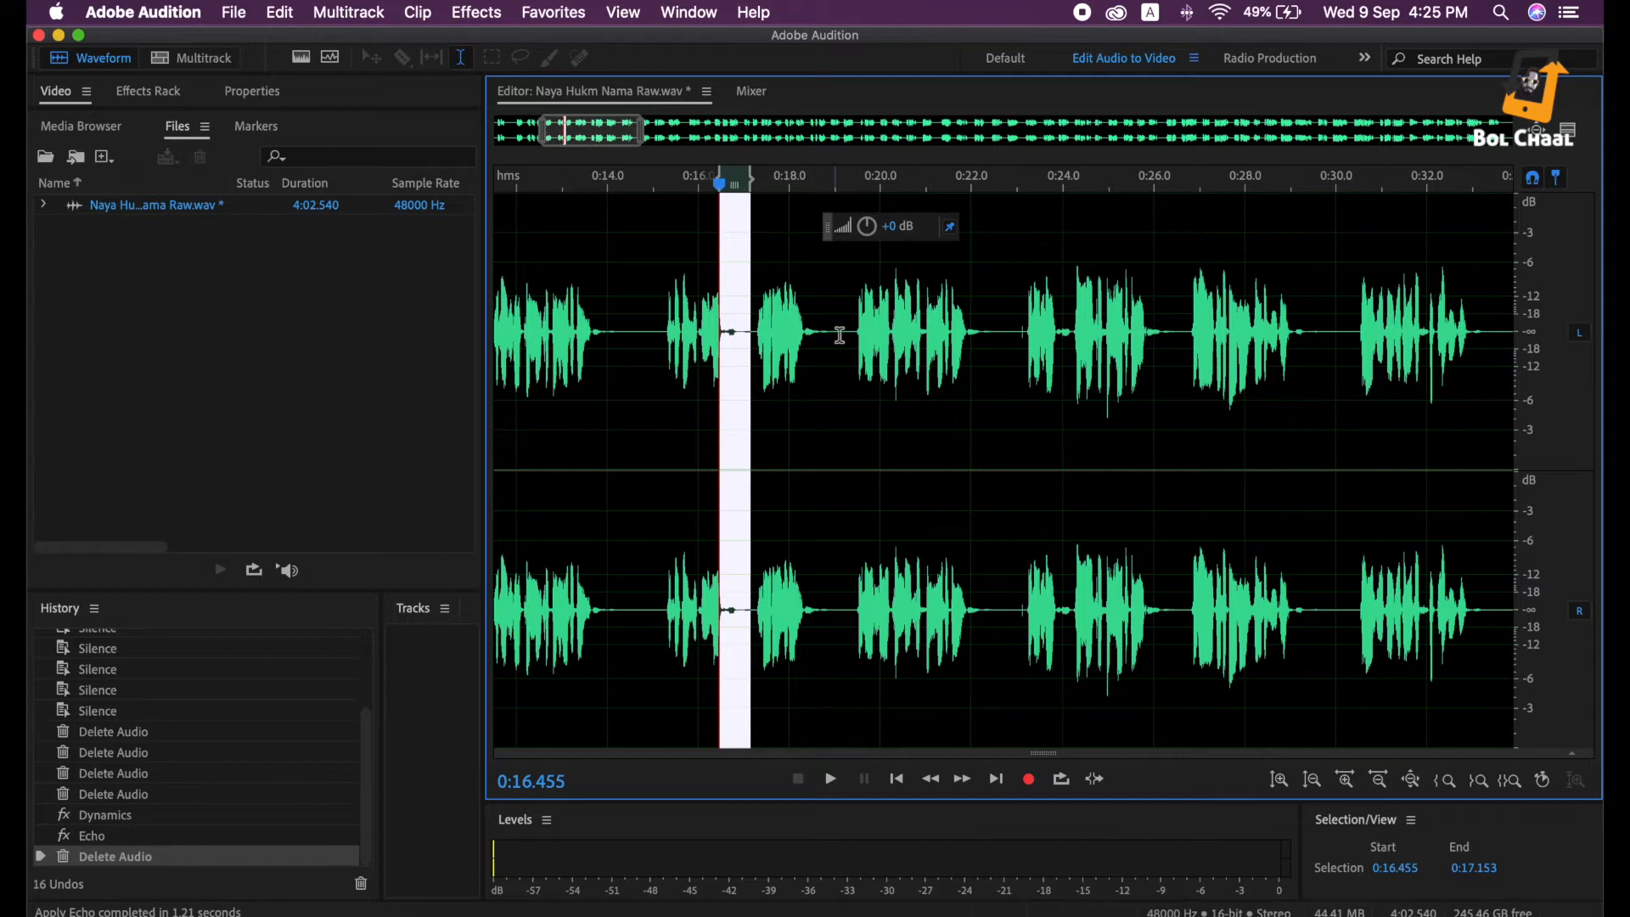
drag(826, 346, 805, 354)
scroll(859, 365, up, 2)
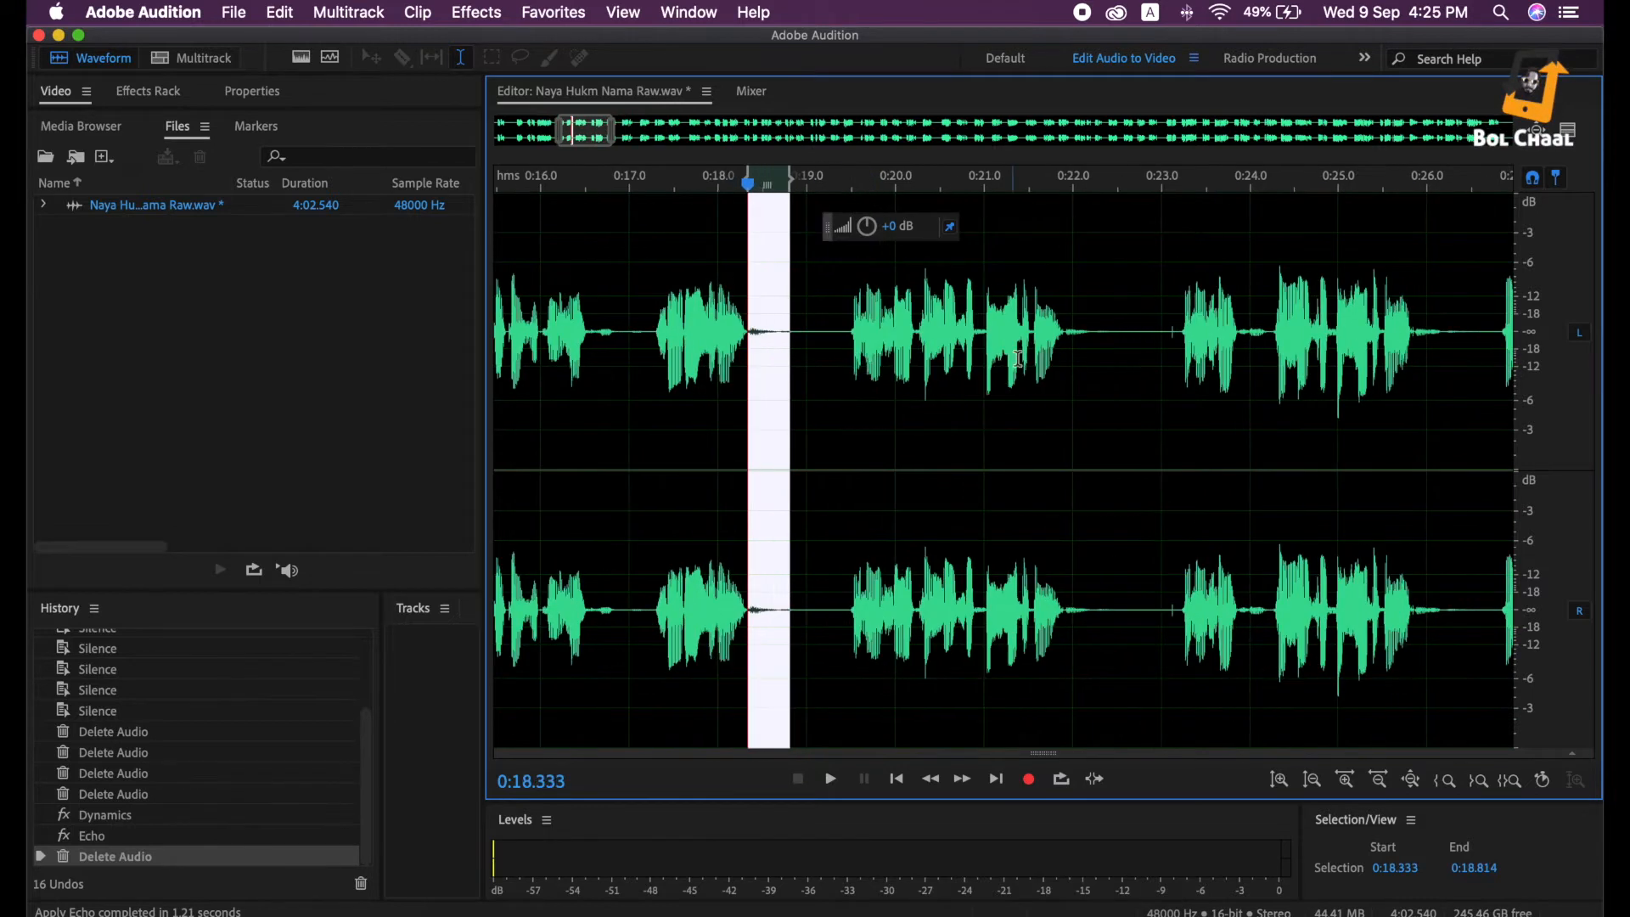
scroll(1115, 353, down, 6)
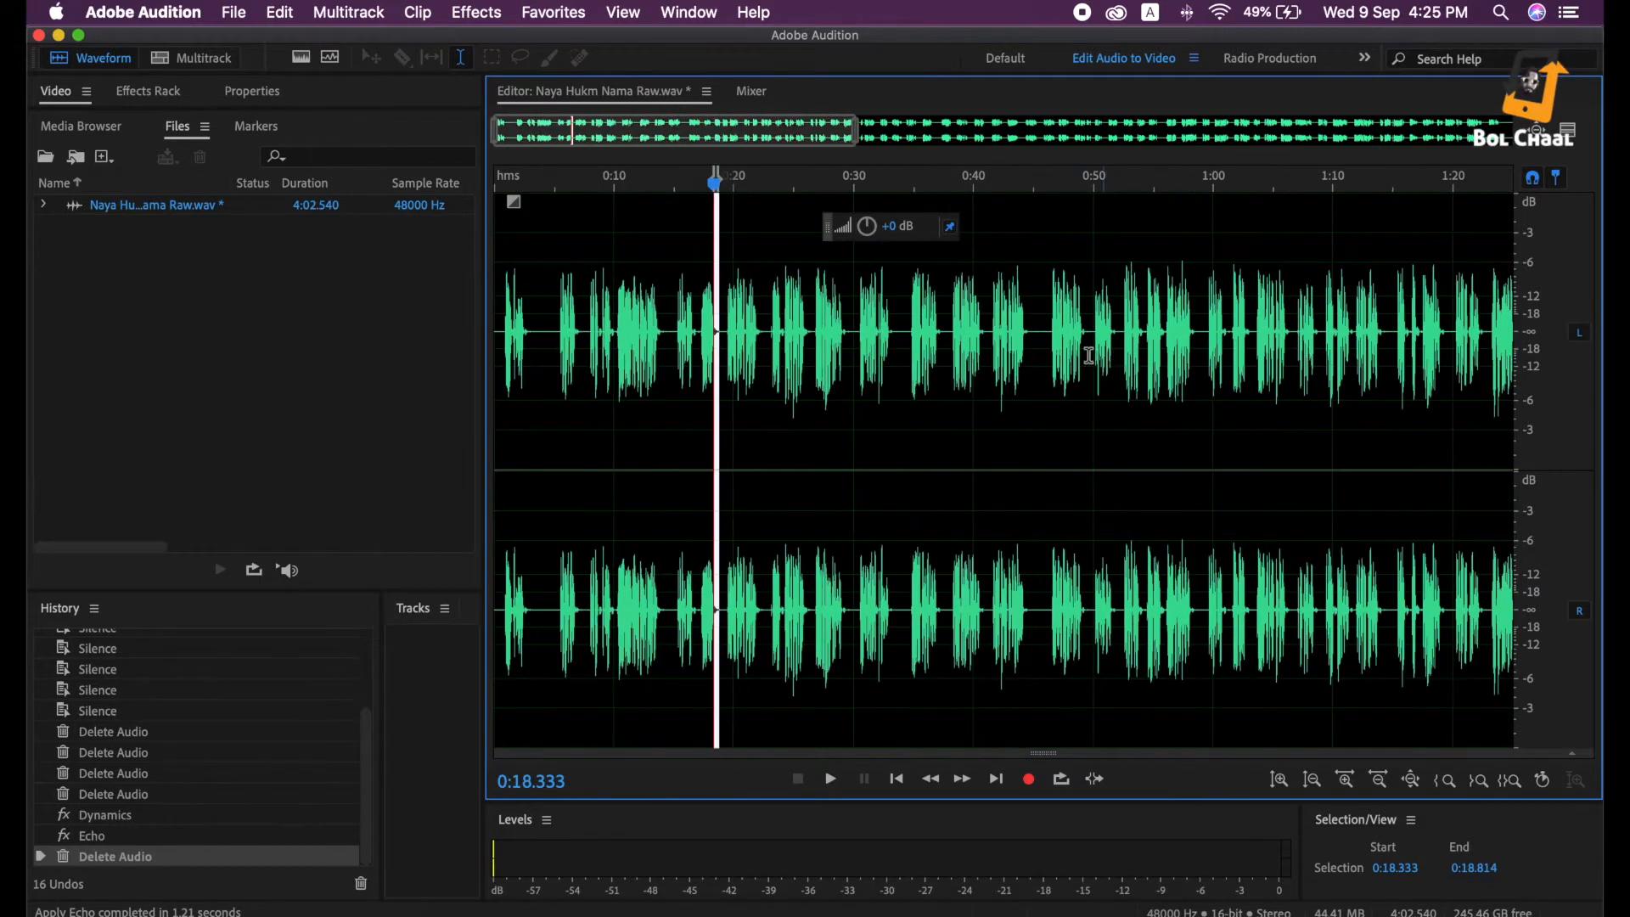
scroll(798, 352, up, 3)
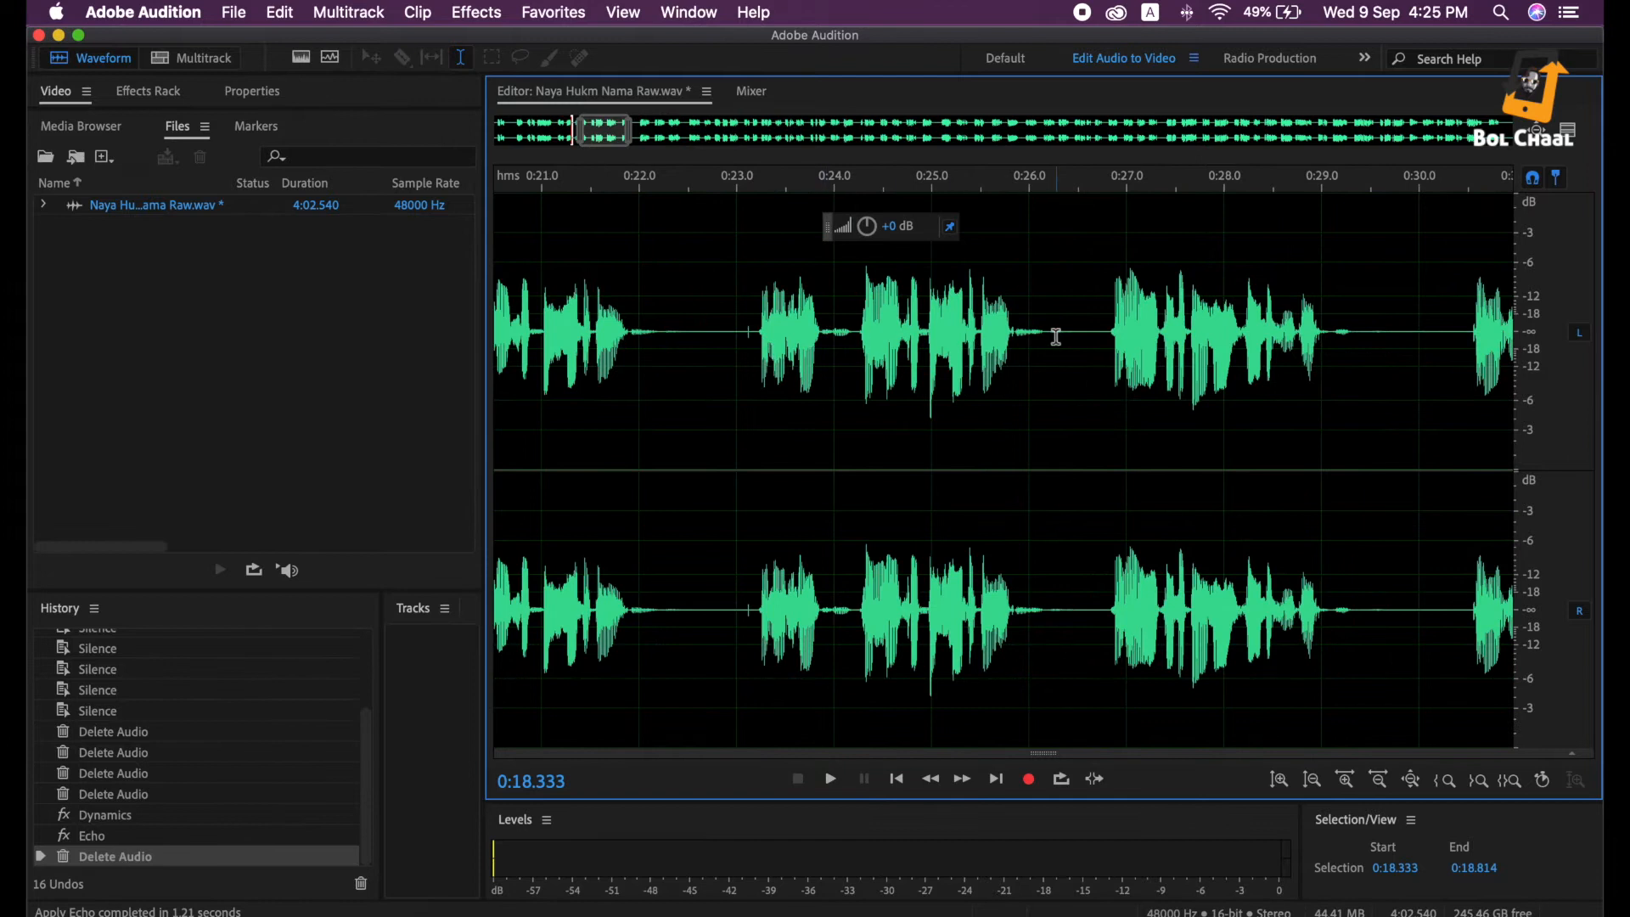
scroll(1052, 340, right, 10)
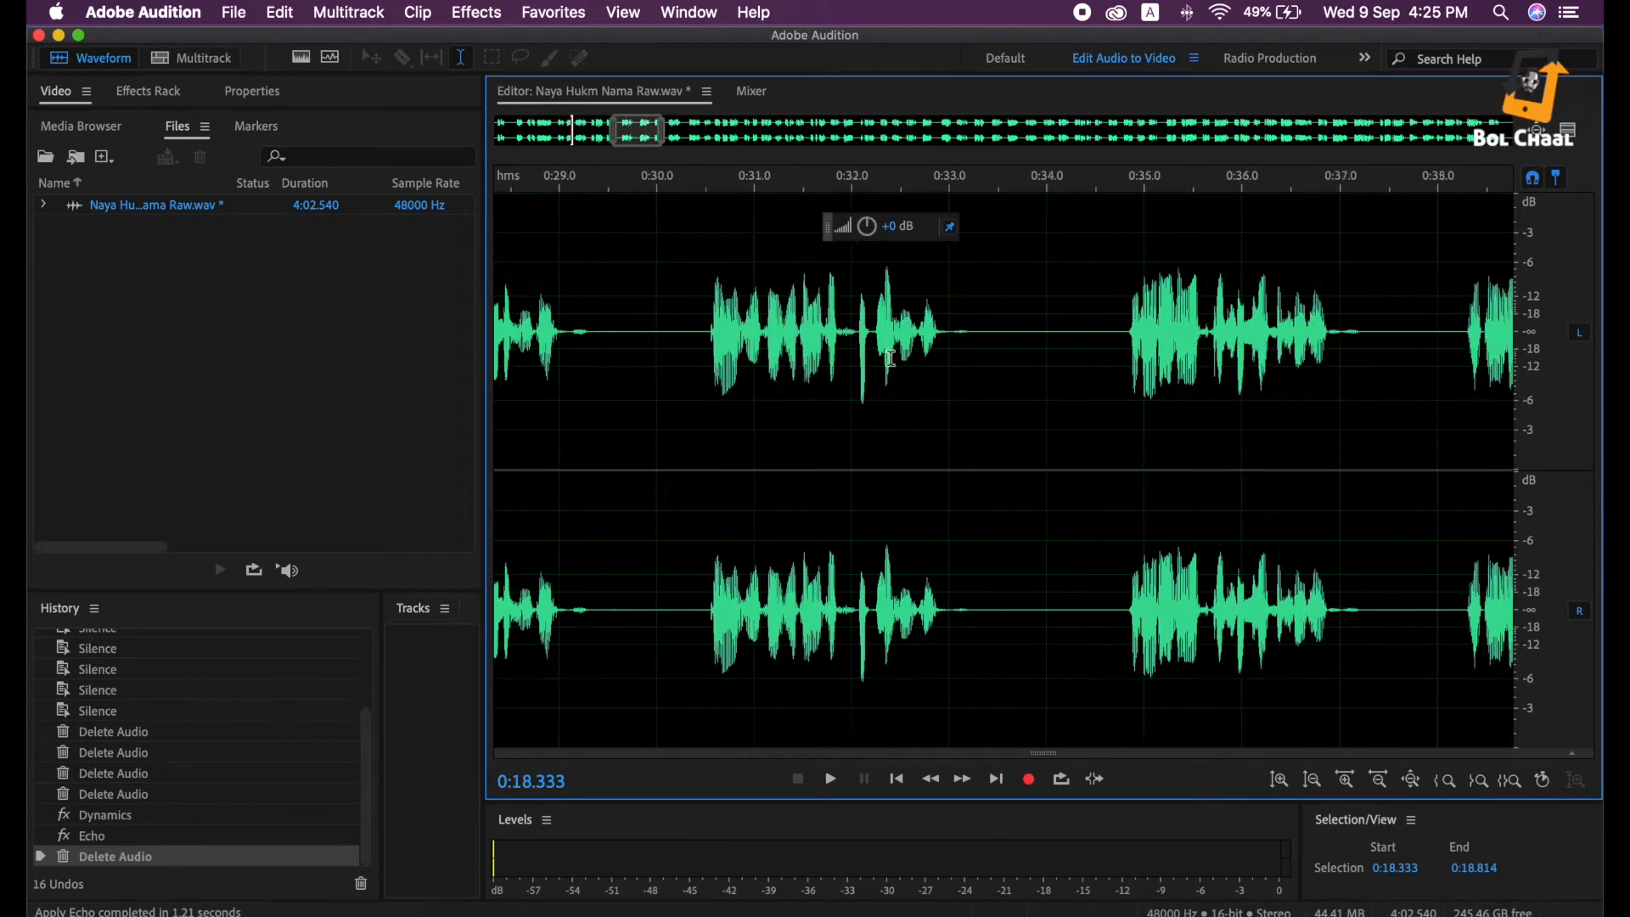
scroll(1030, 353, right, 18)
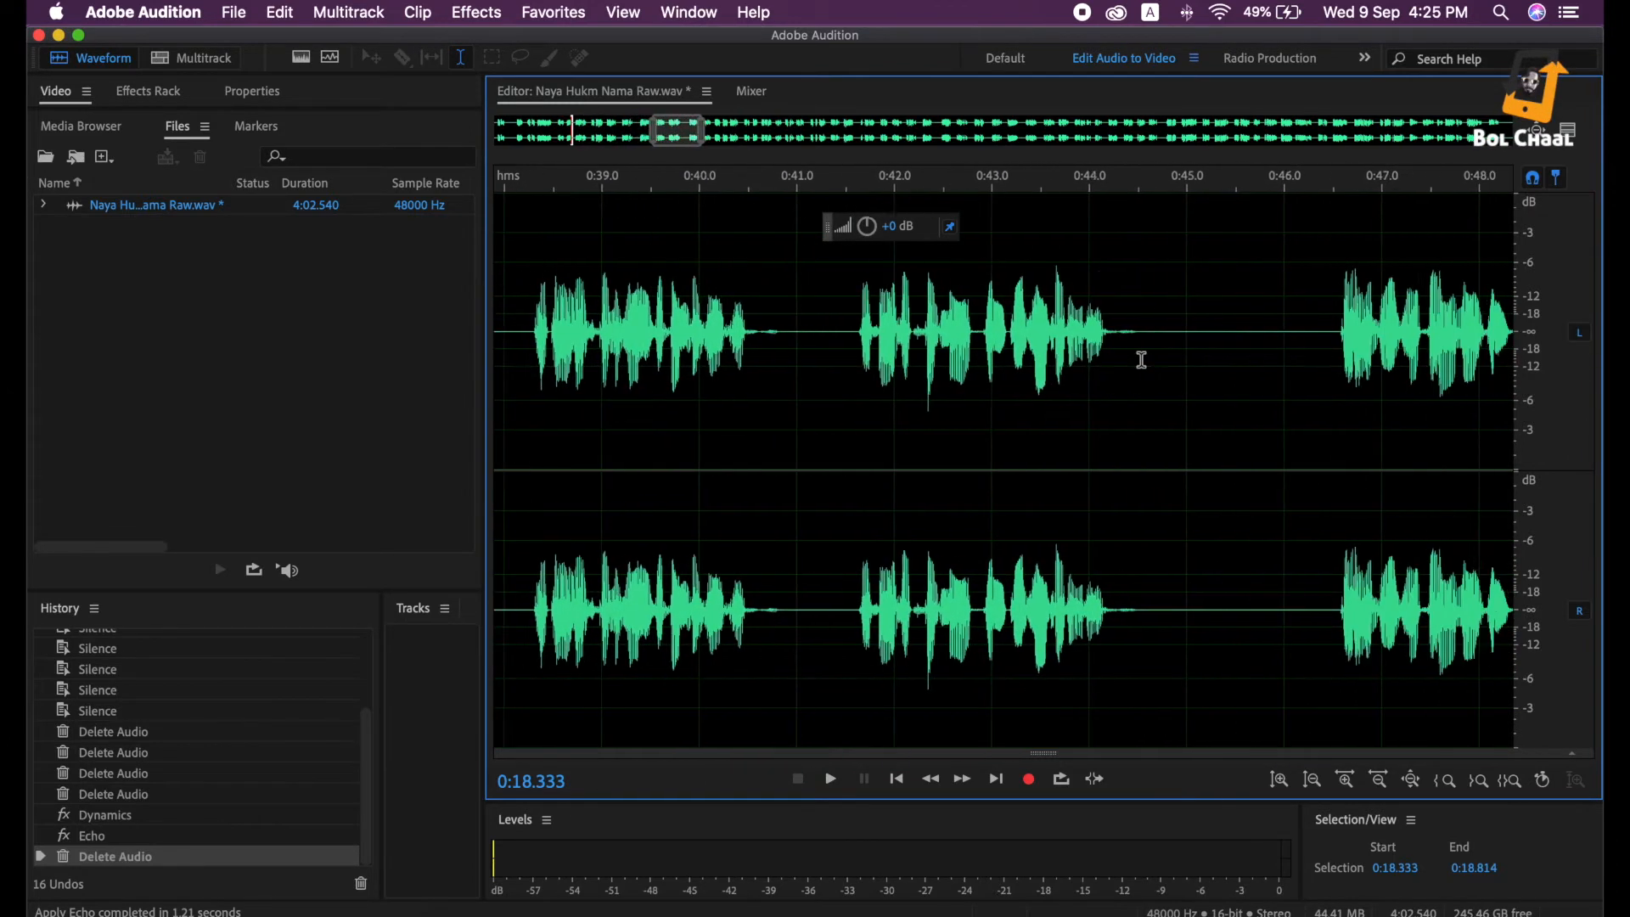
key(backslash)
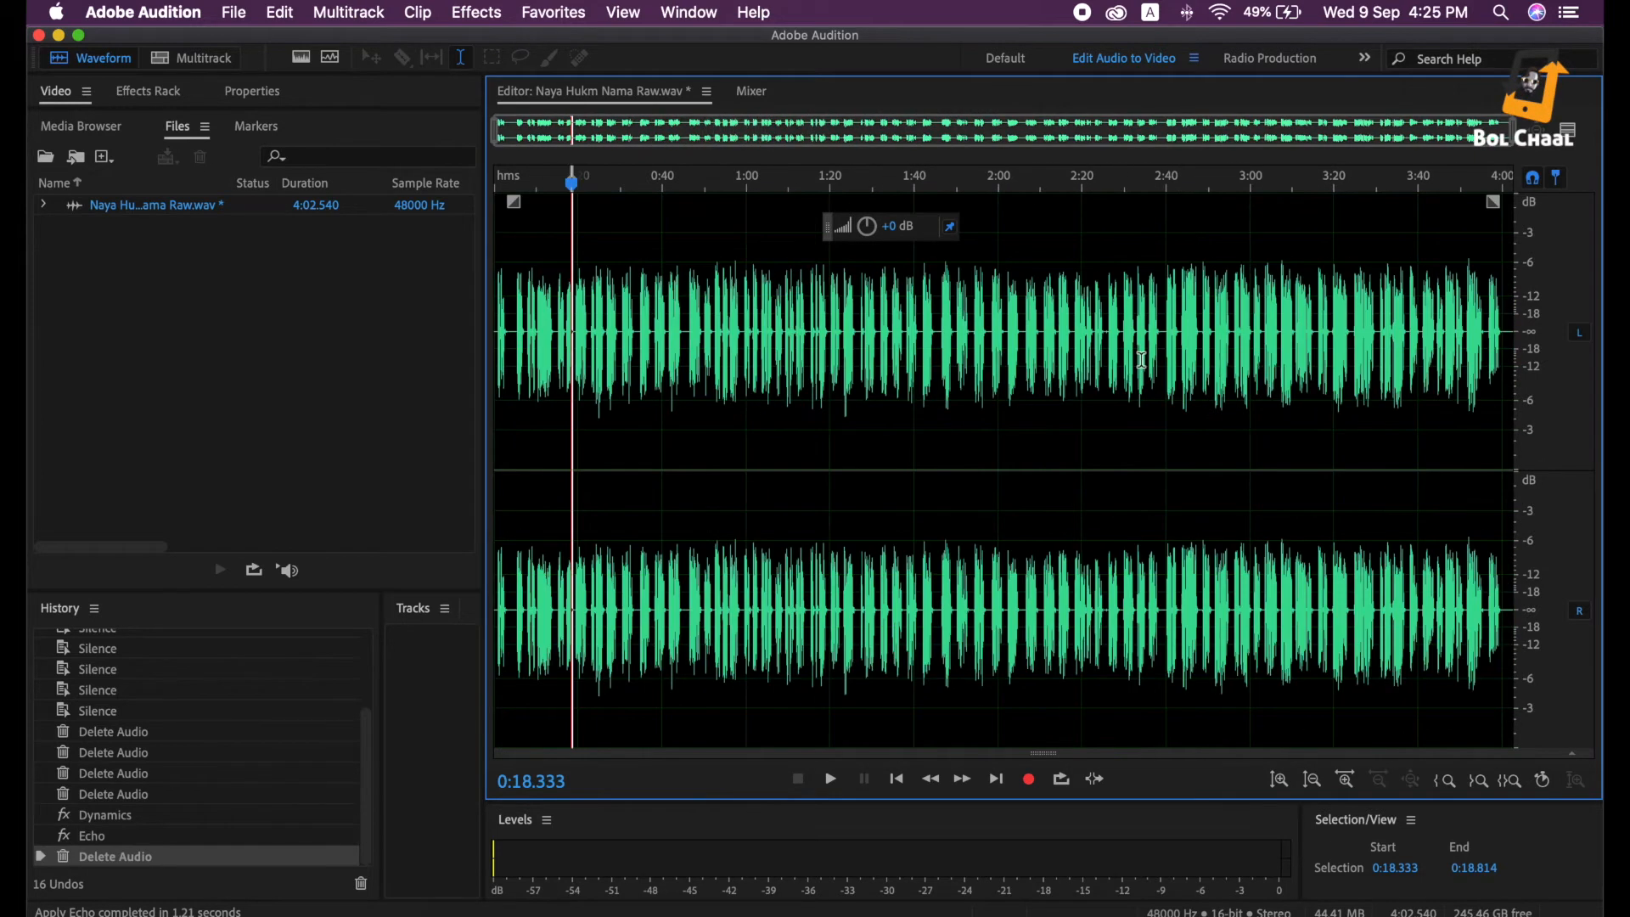
key(super+a)
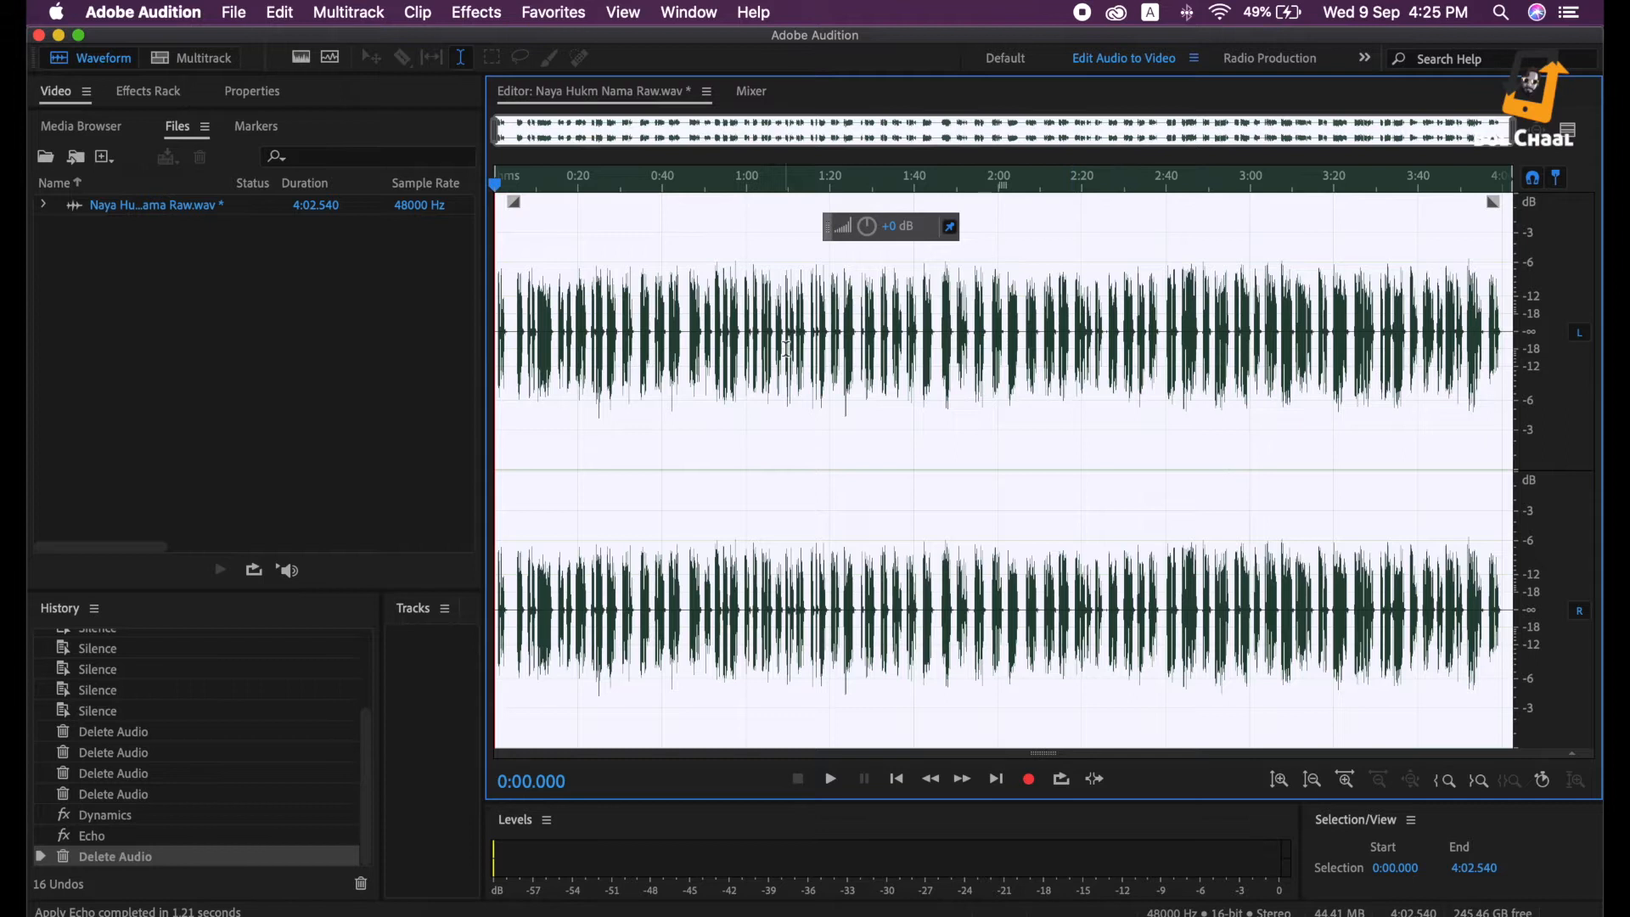
click(787, 297)
drag(497, 136, 380, 132)
drag(1514, 127, 930, 127)
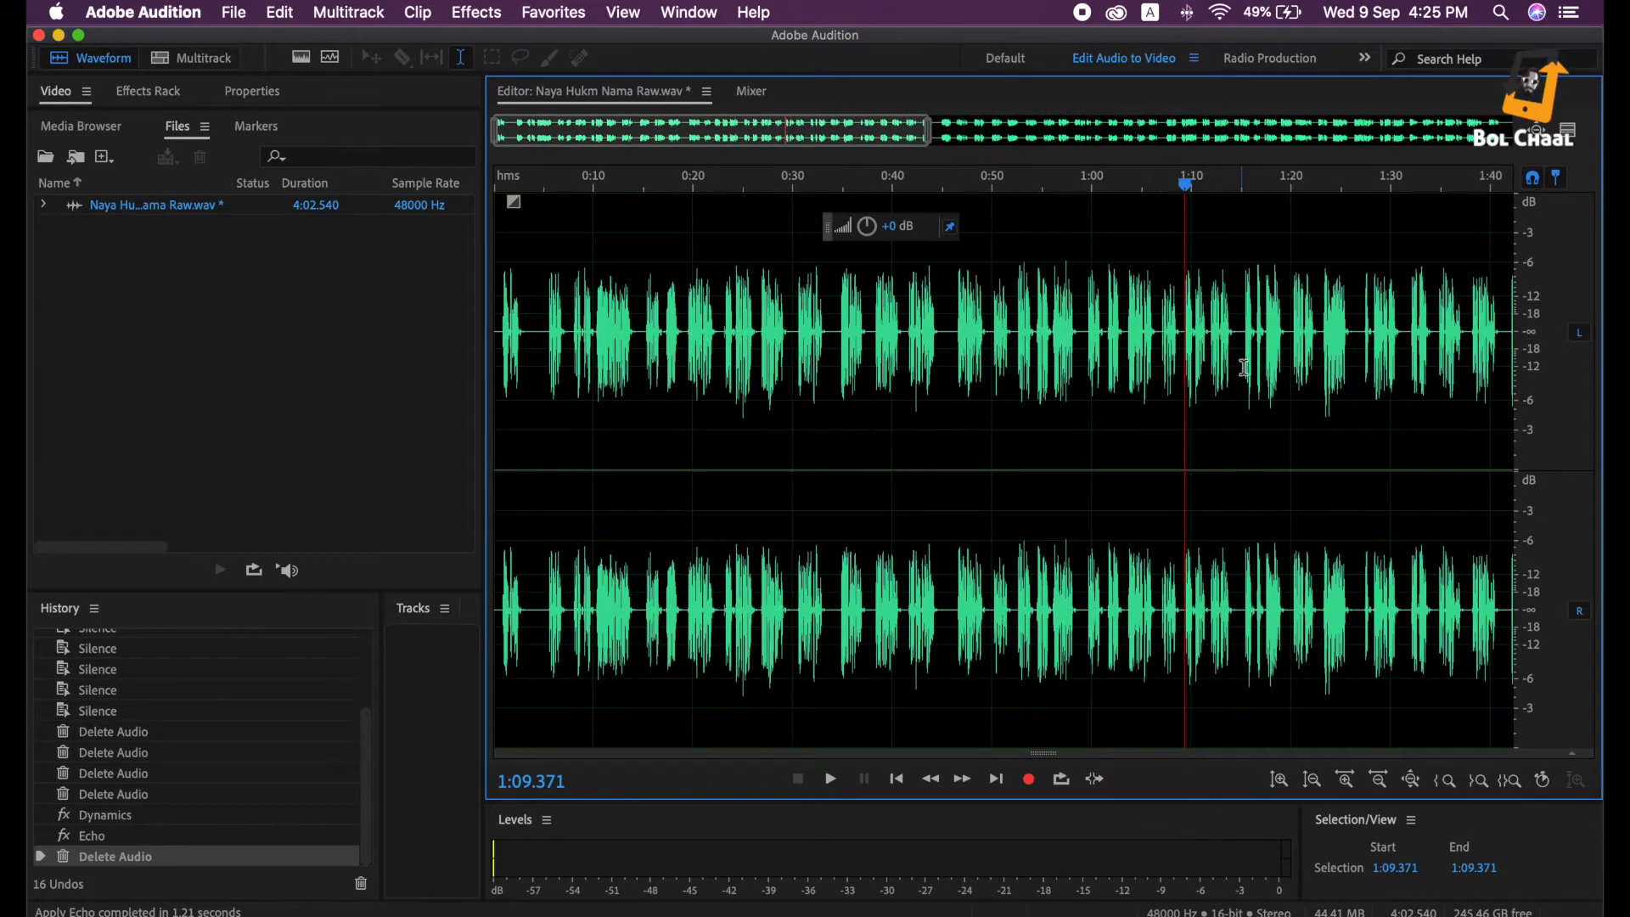
scroll(1193, 393, down, 1)
click(1080, 416)
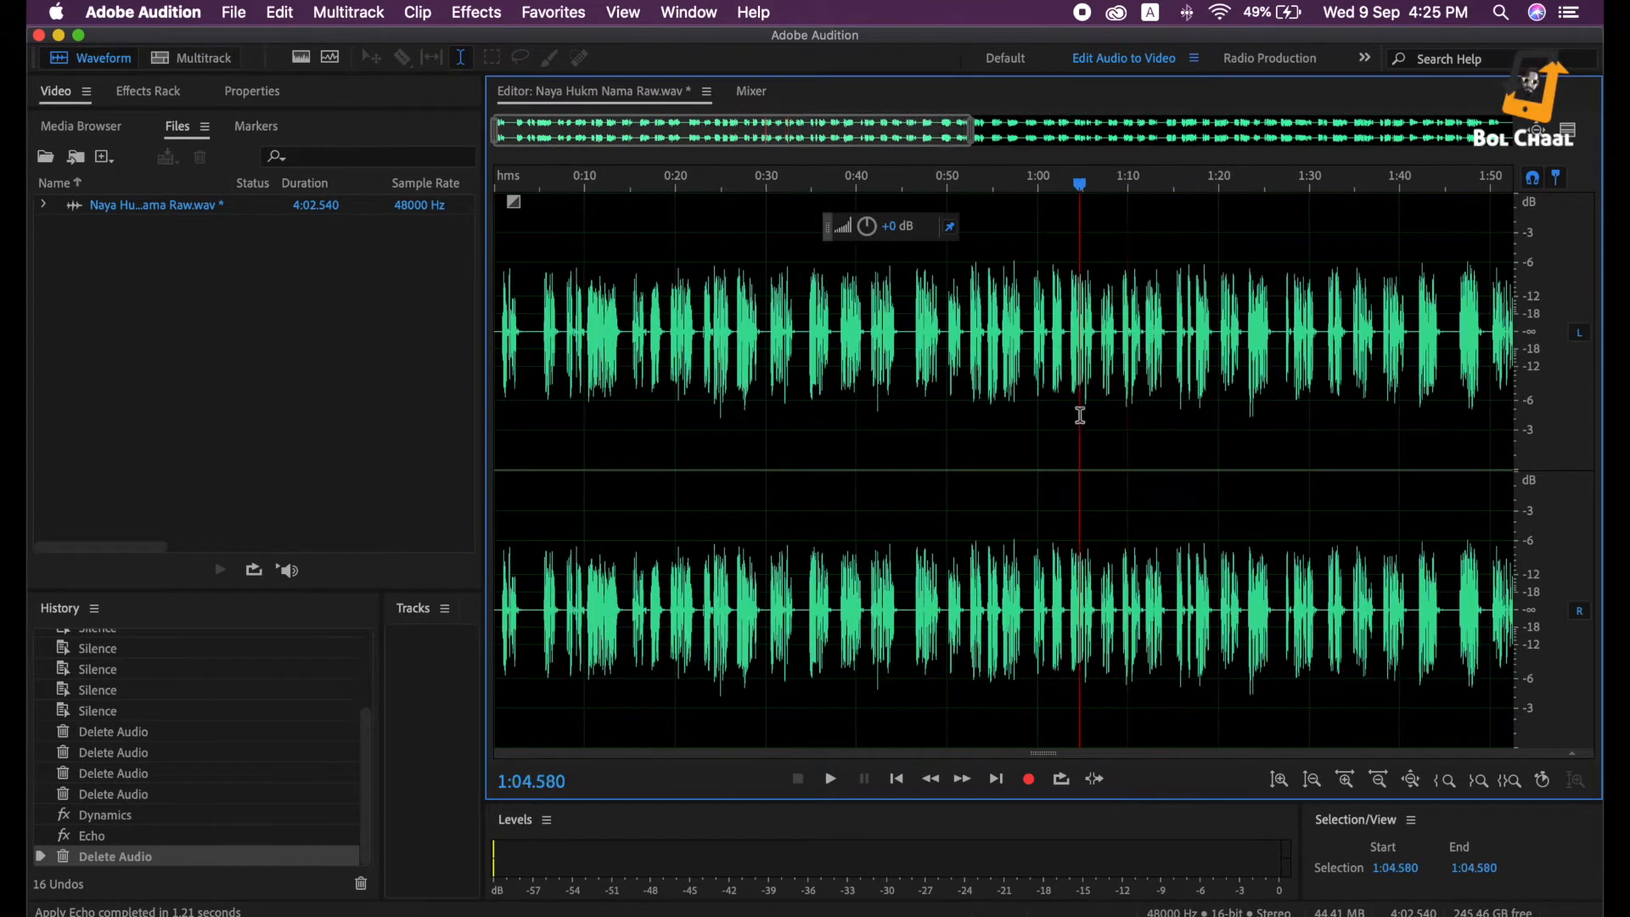
scroll(1080, 415, up, 1)
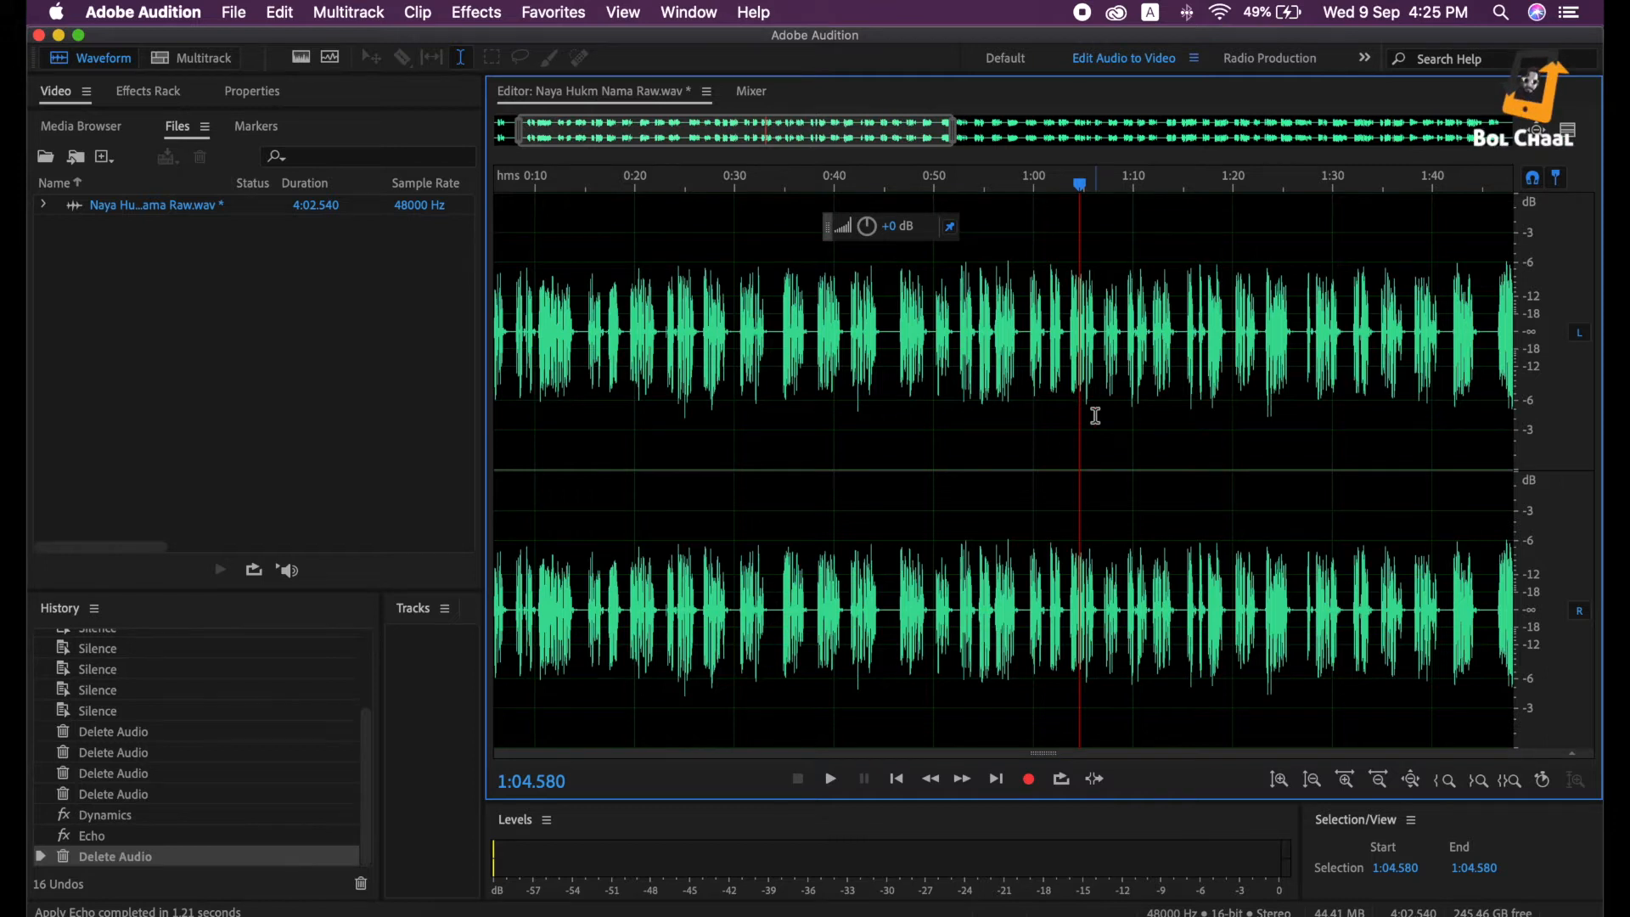
scroll(1093, 416, down, 8)
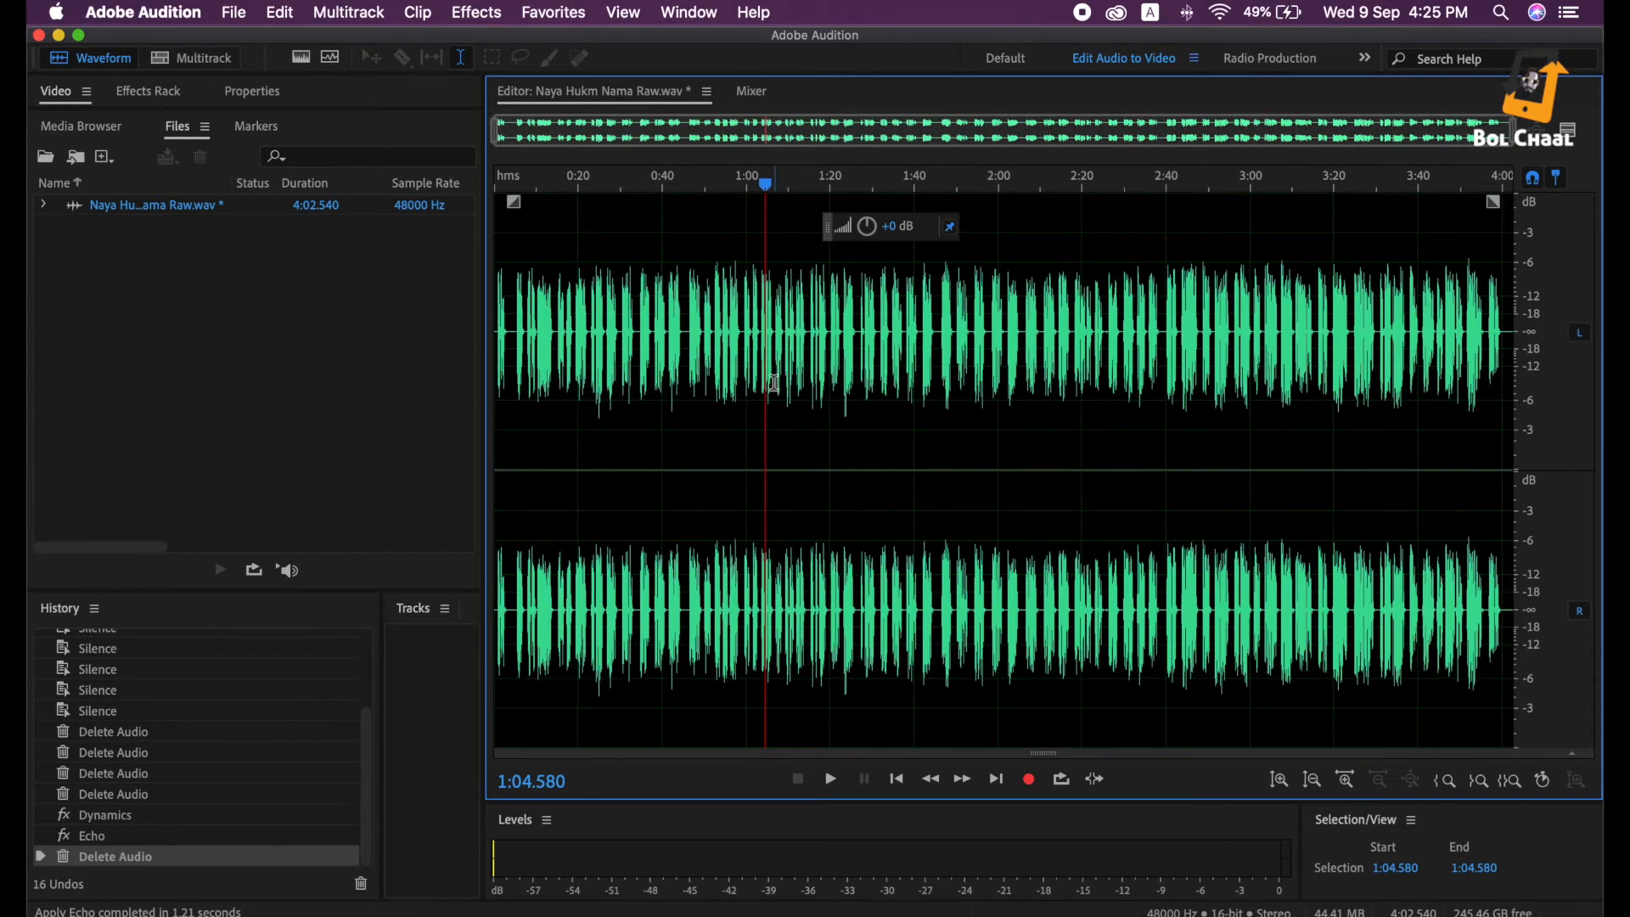
scroll(774, 383, up, 6)
scroll(770, 377, down, 5)
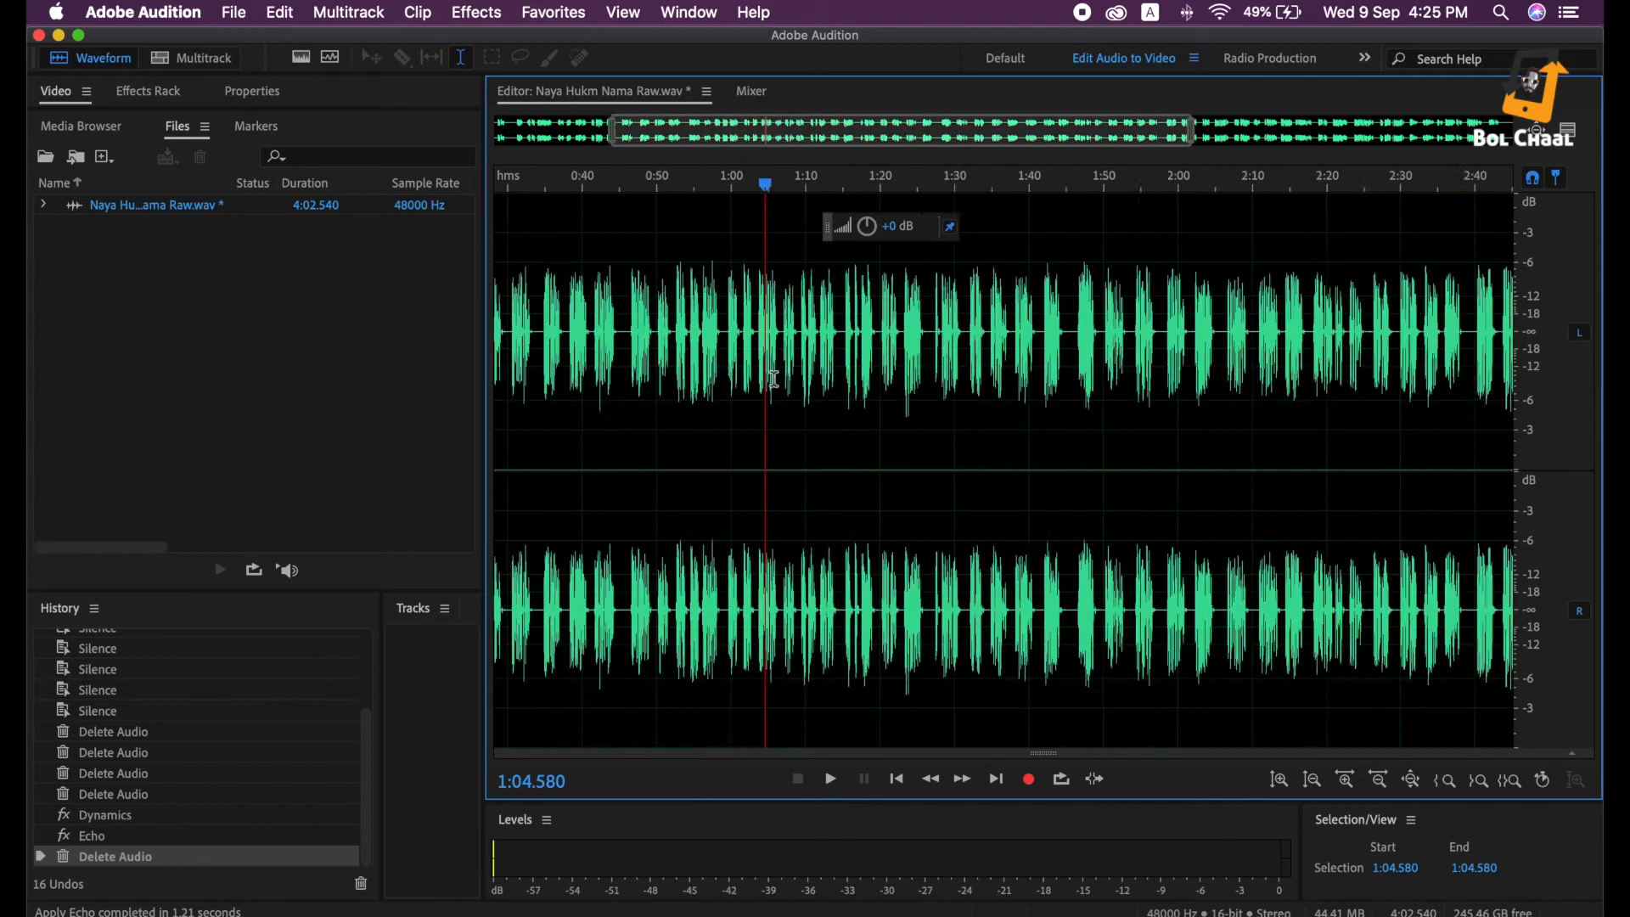
scroll(773, 379, up, 4)
scroll(773, 380, down, 6)
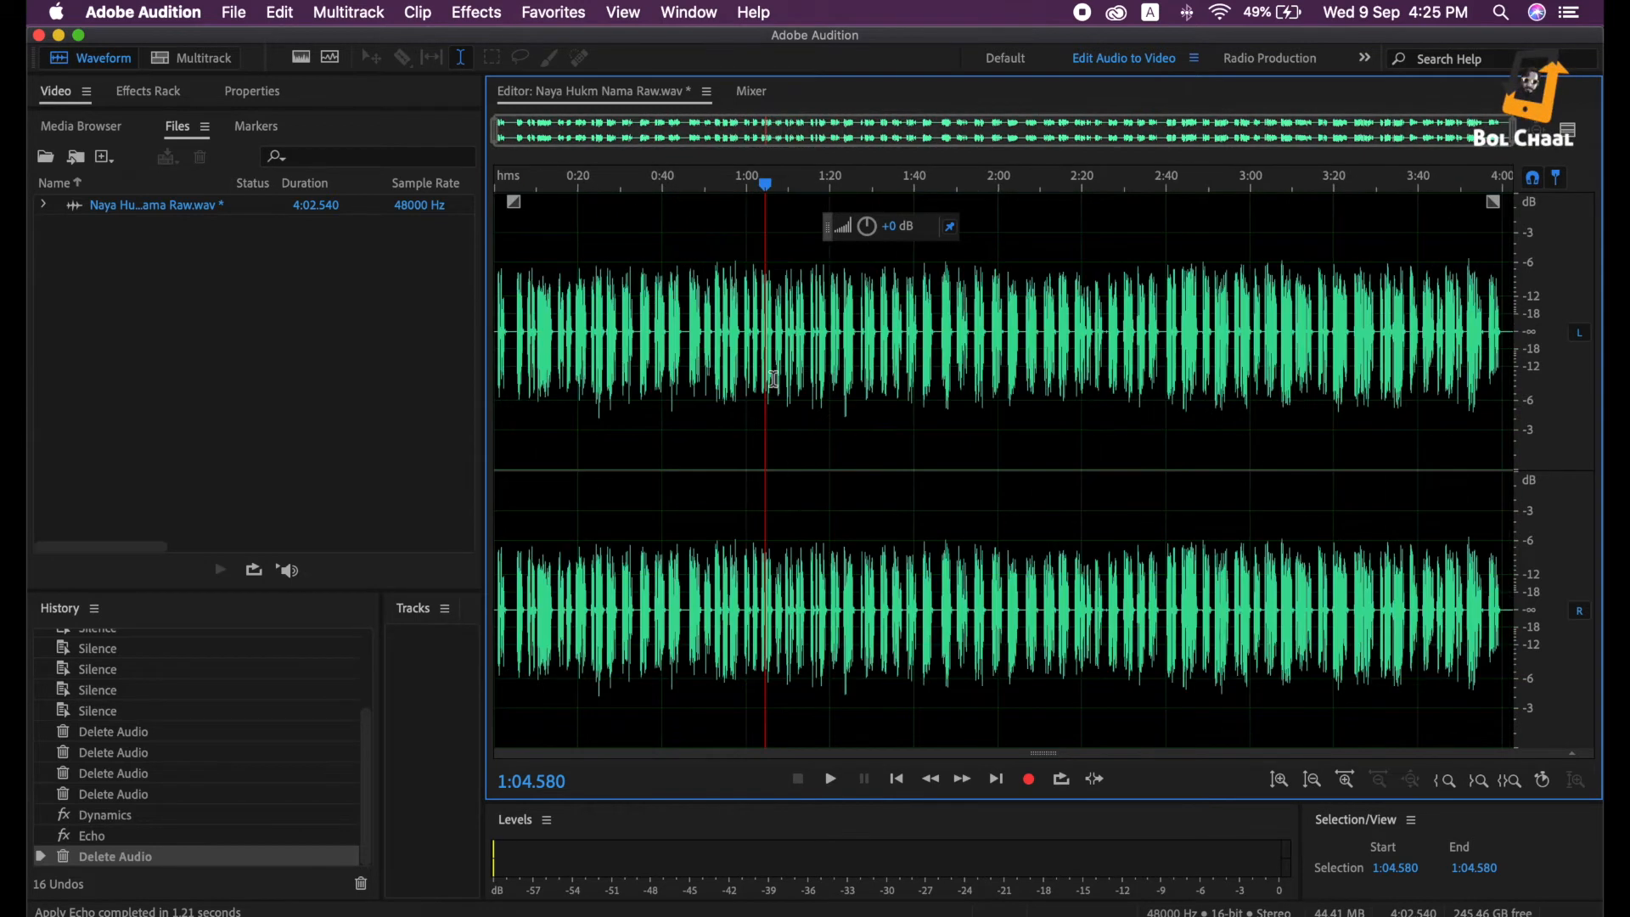
scroll(1544, 386, down, 2)
scroll(1543, 387, up, 2)
scroll(1543, 386, up, 1)
scroll(1546, 383, down, 2)
scroll(1553, 382, up, 2)
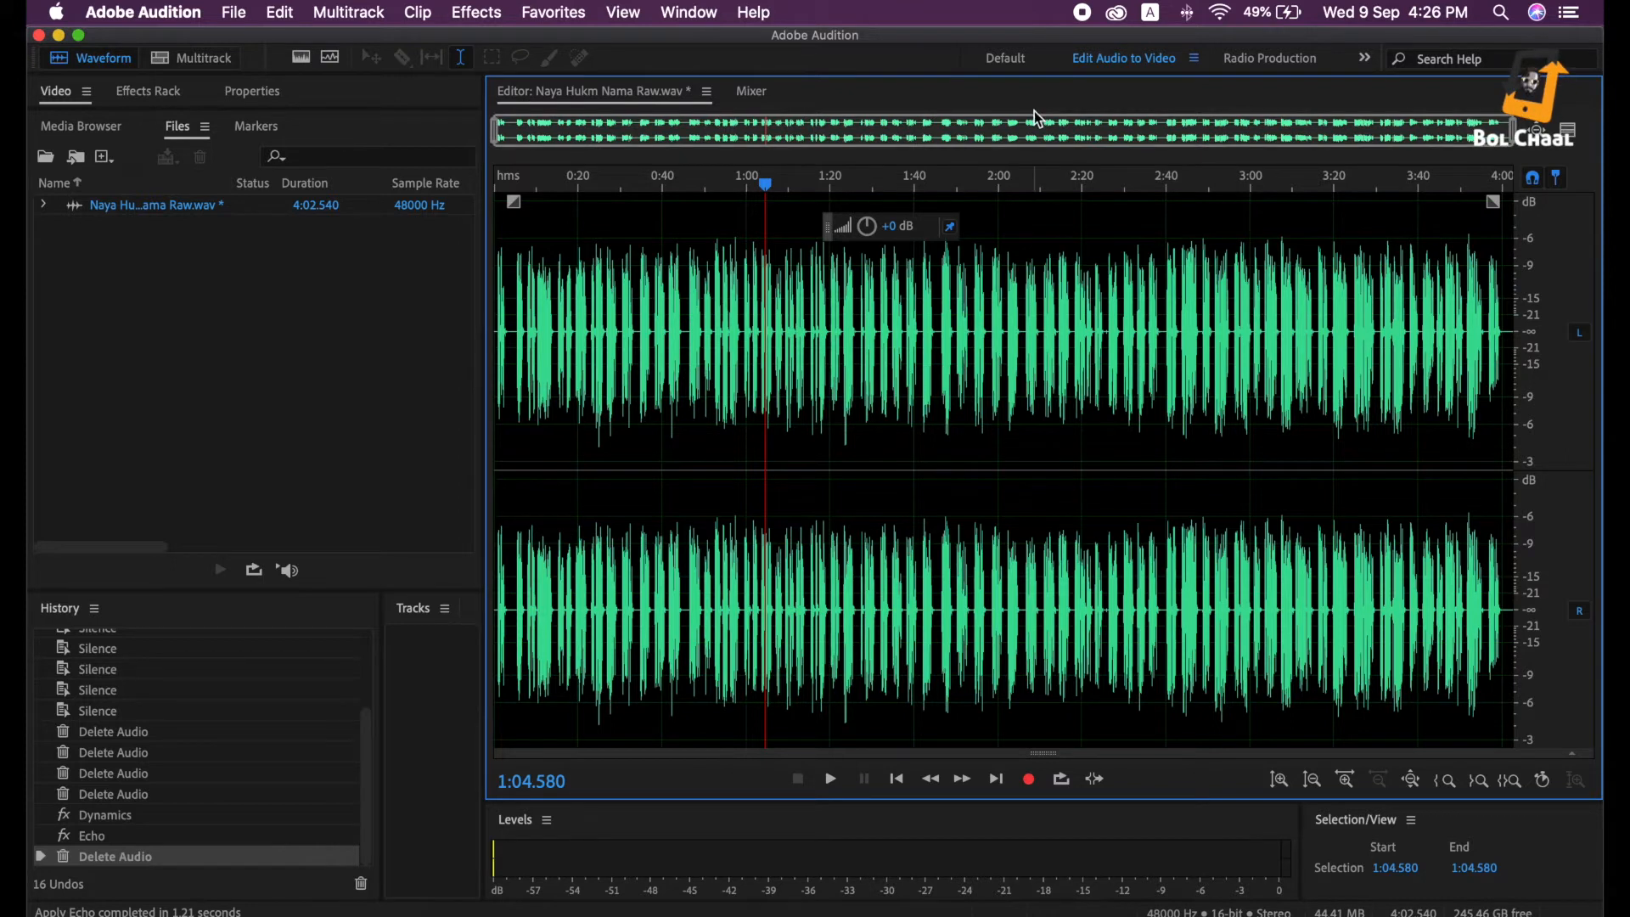
scroll(1015, 132, up, 5)
scroll(1013, 132, up, 3)
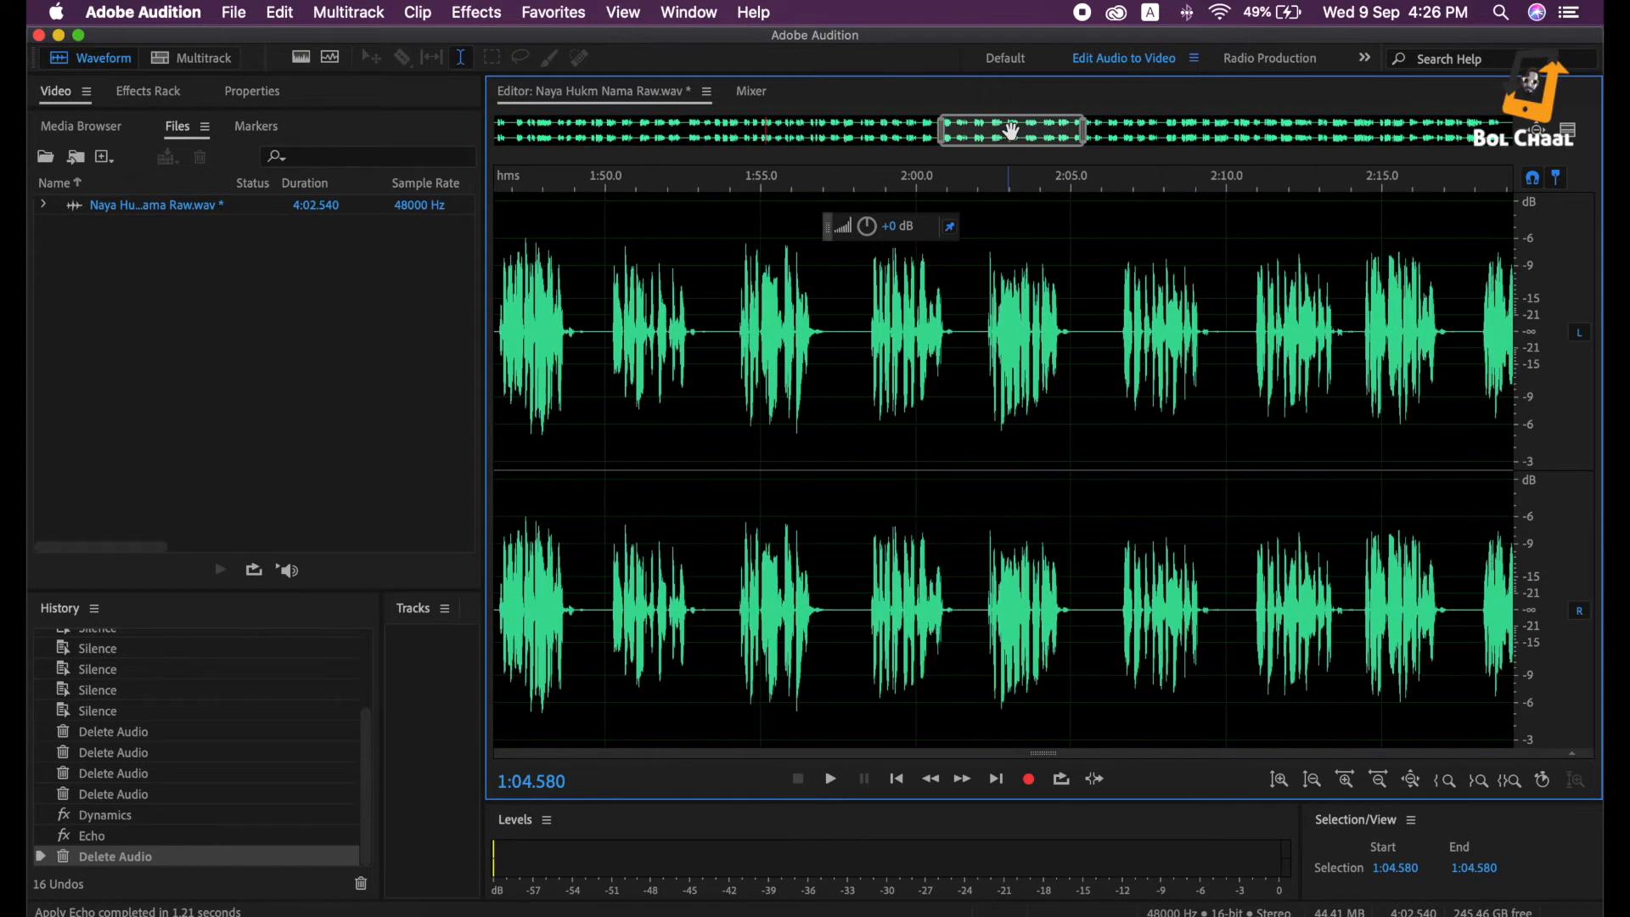
scroll(1013, 131, down, 10)
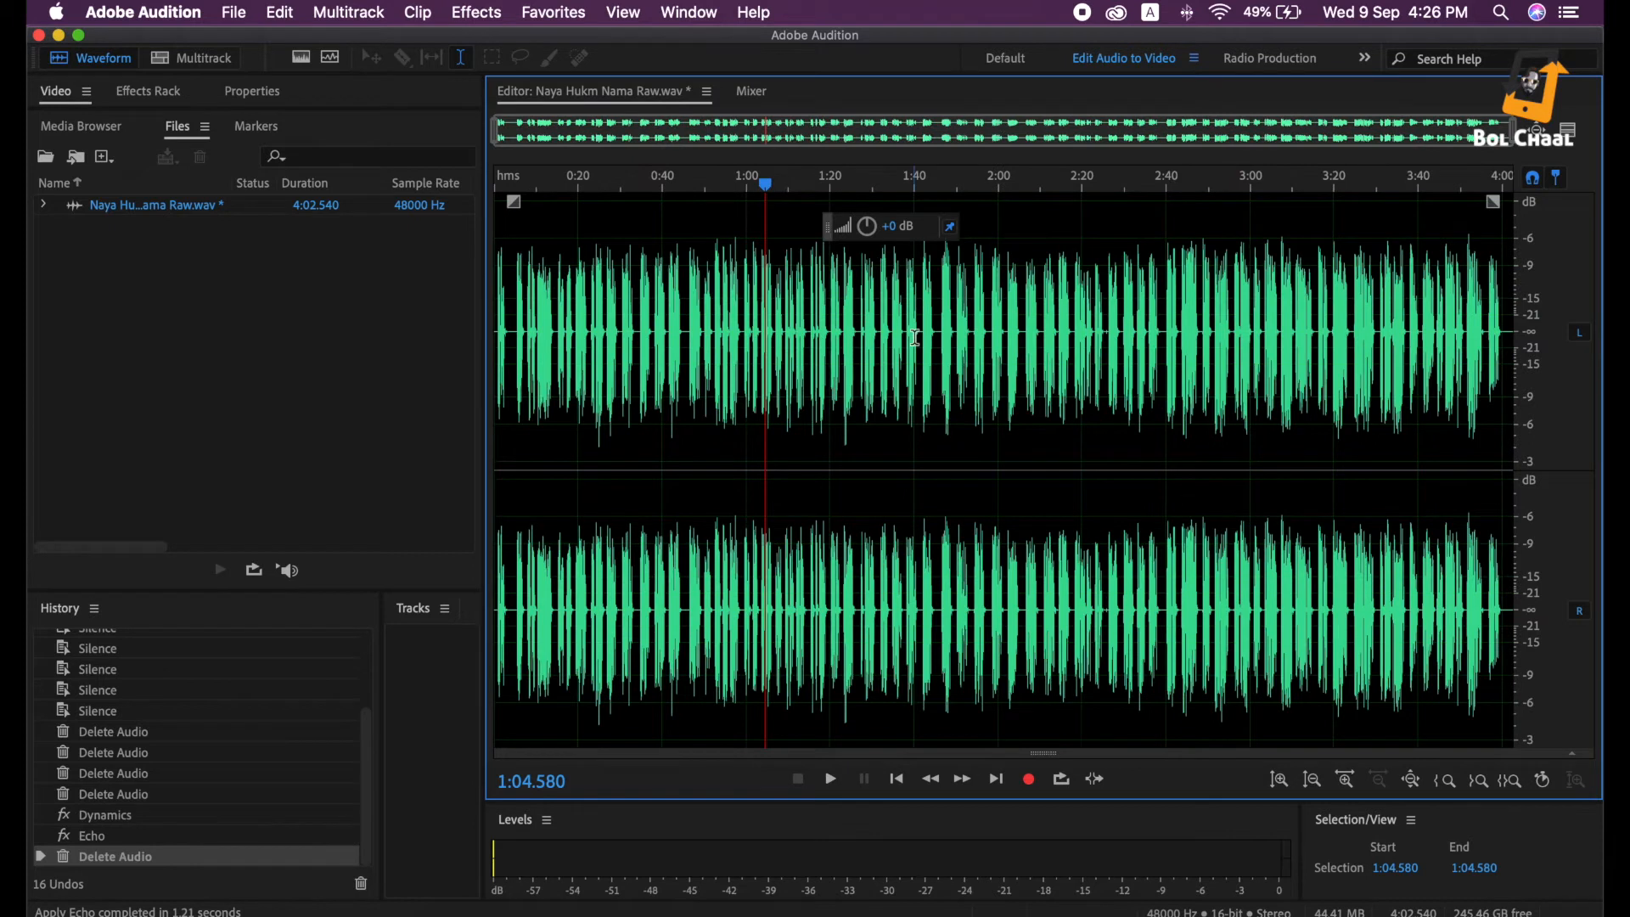
scroll(915, 129, up, 5)
scroll(915, 129, down, 6)
scroll(919, 329, up, 15)
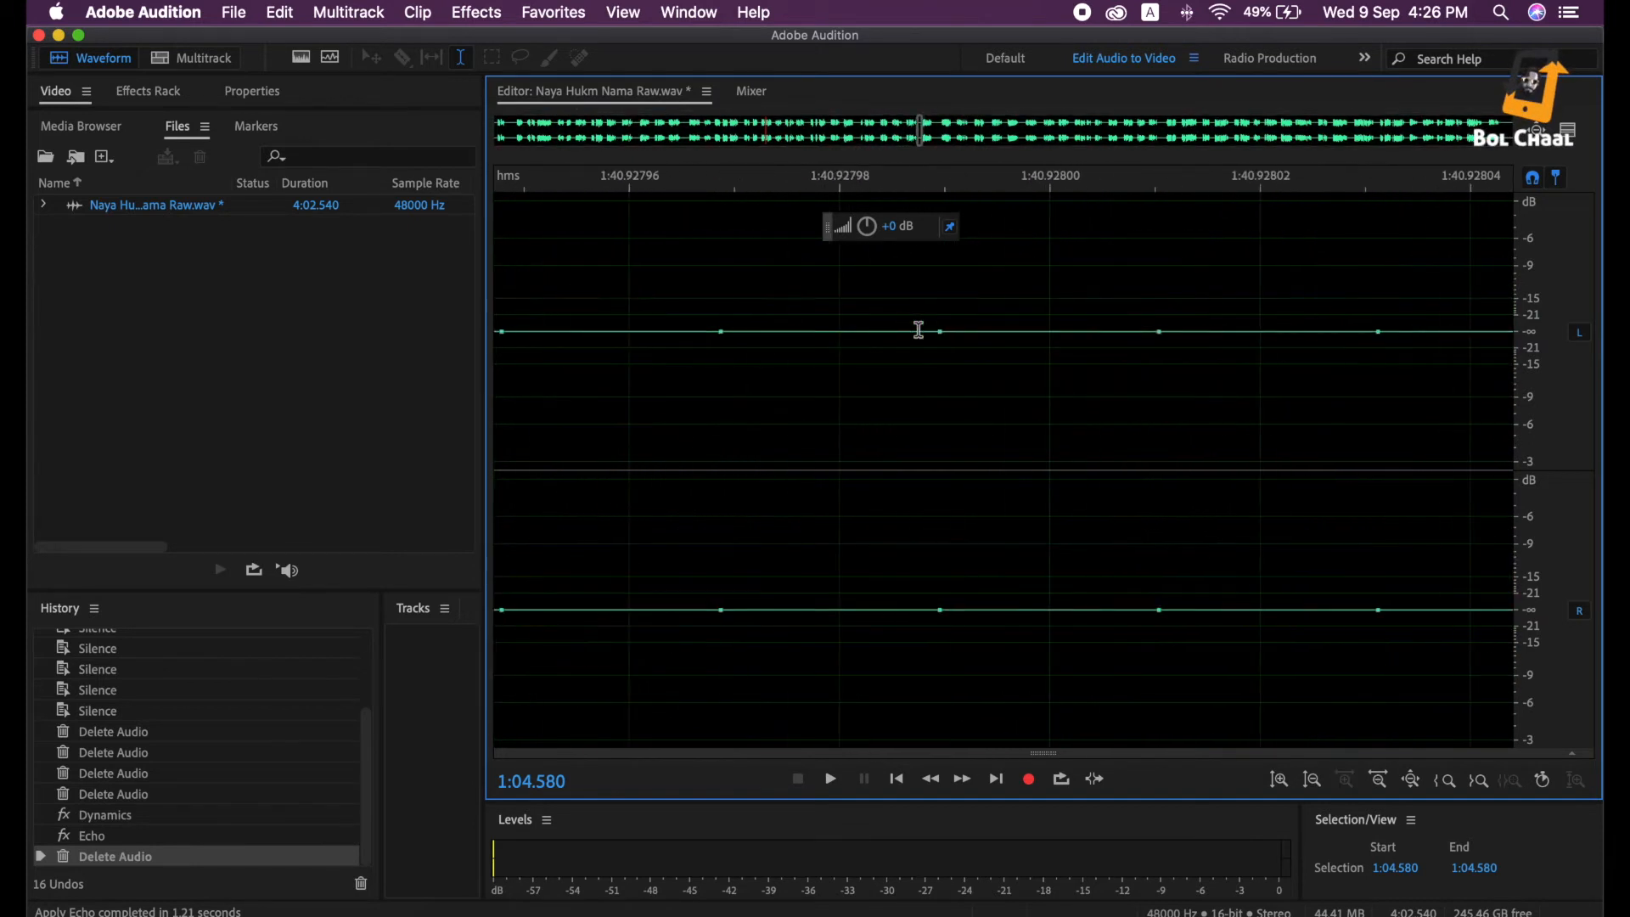
scroll(919, 329, down, 6)
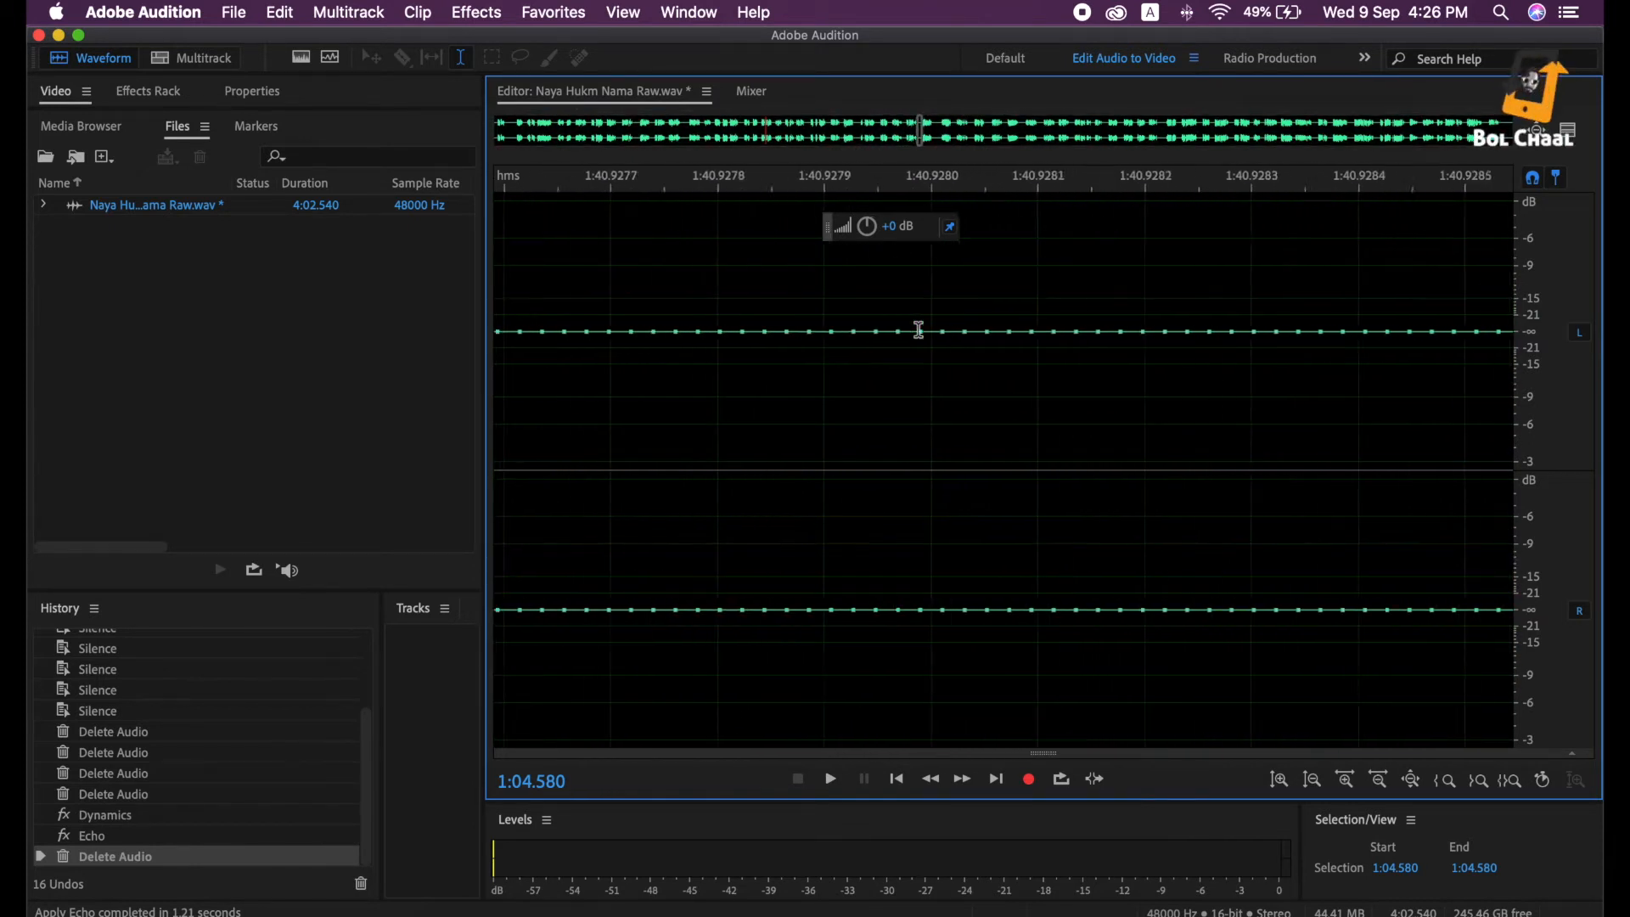
scroll(918, 330, down, 10)
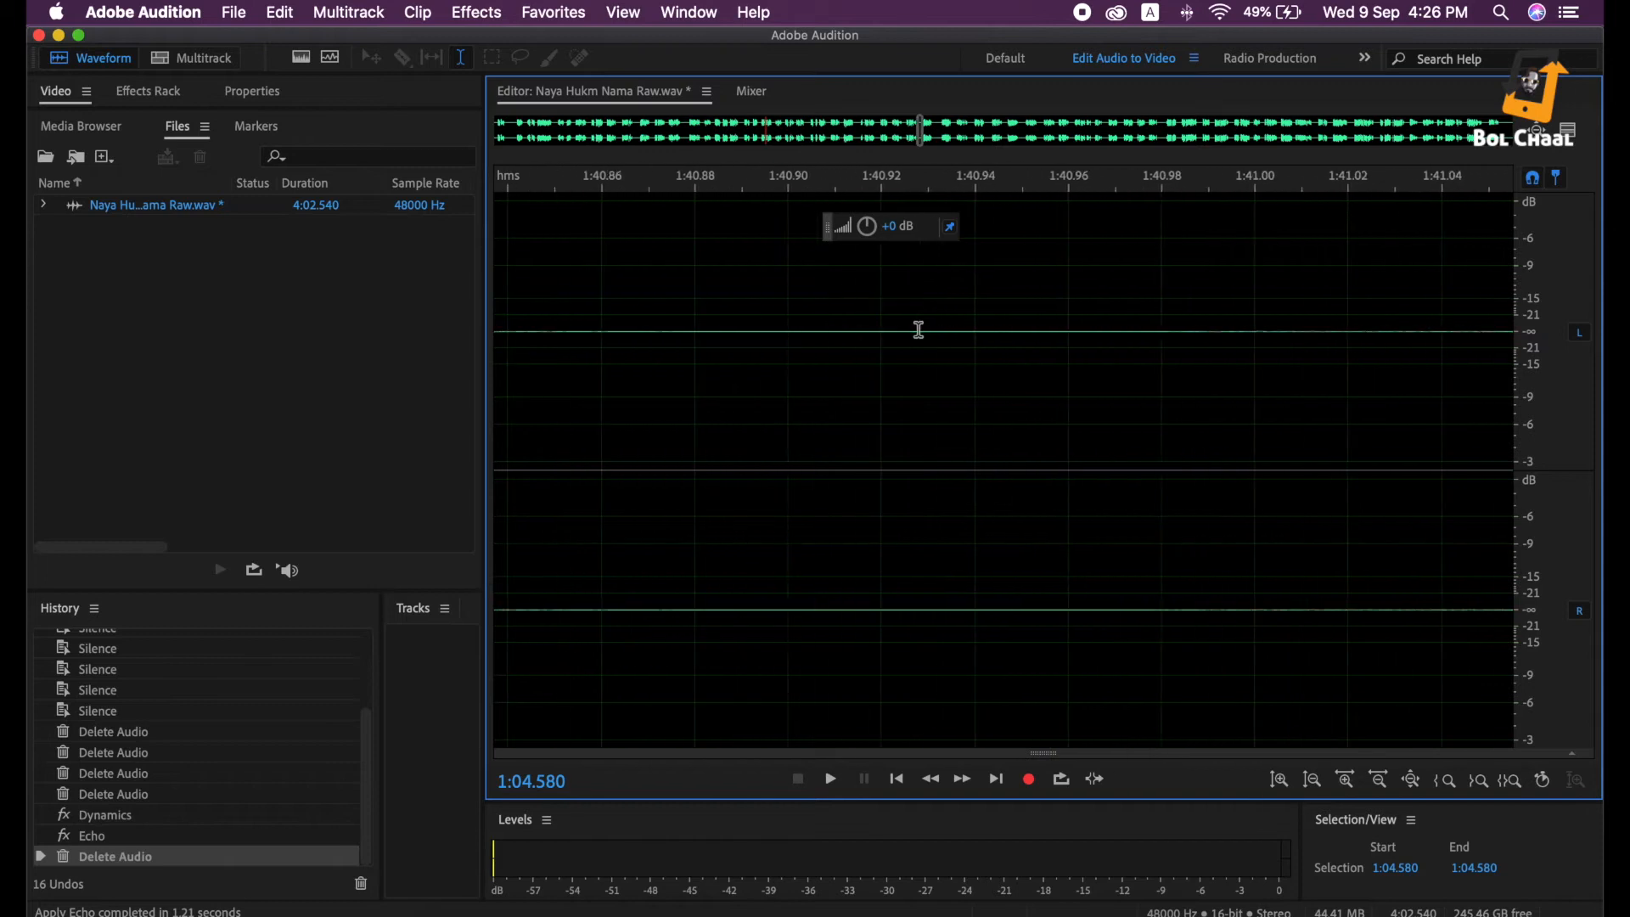
scroll(918, 330, down, 3)
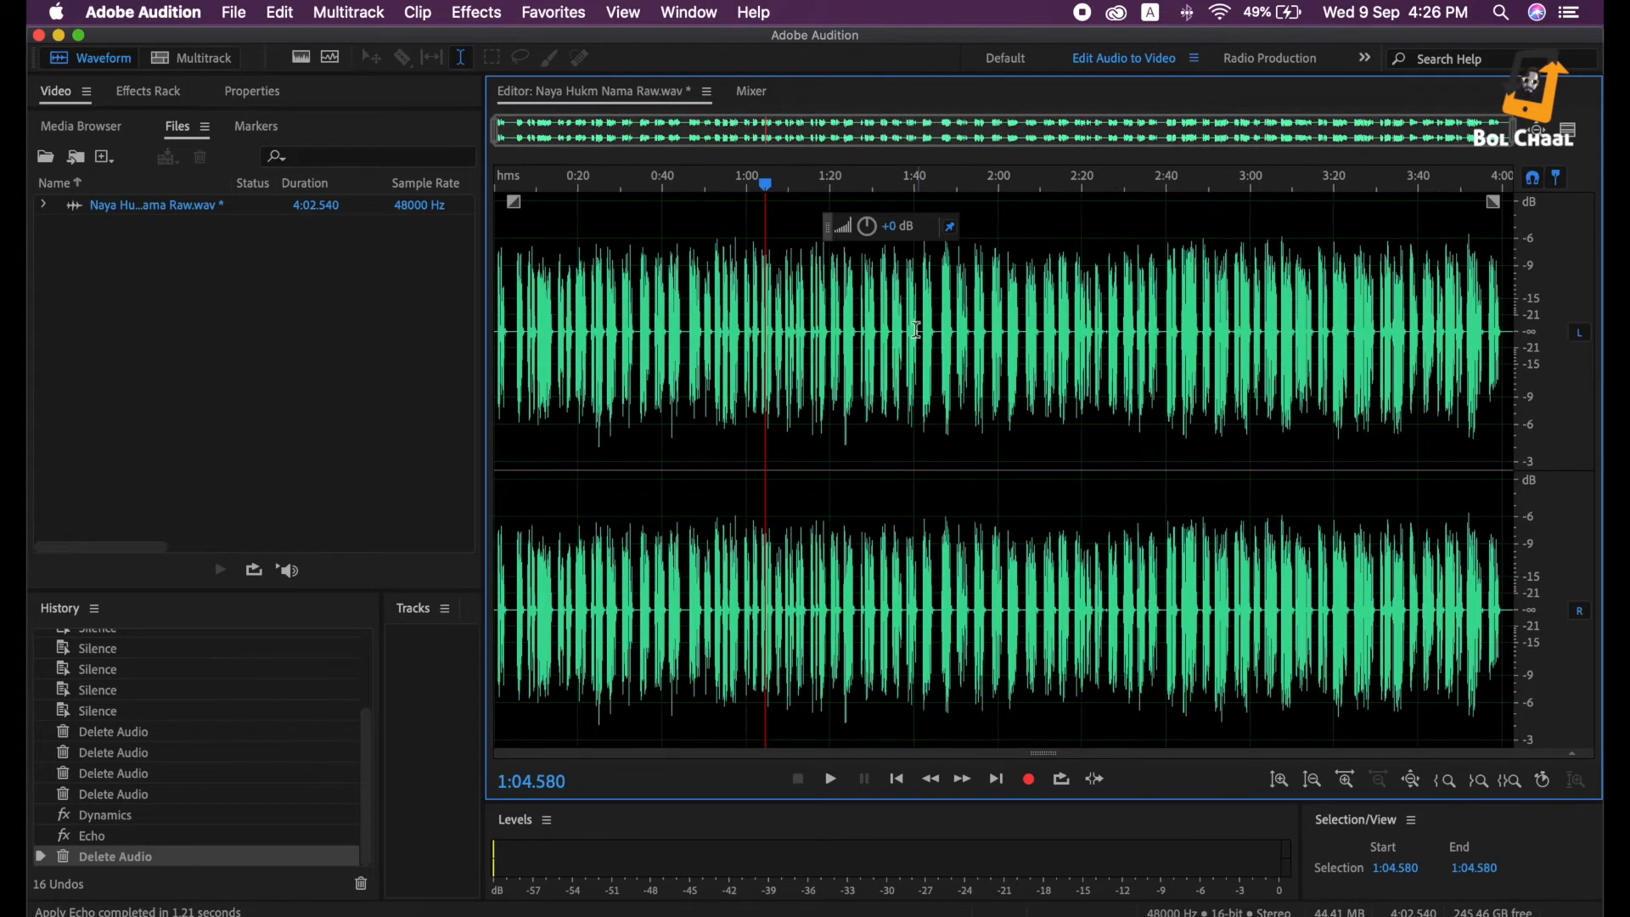
click(161, 260)
right_click(136, 214)
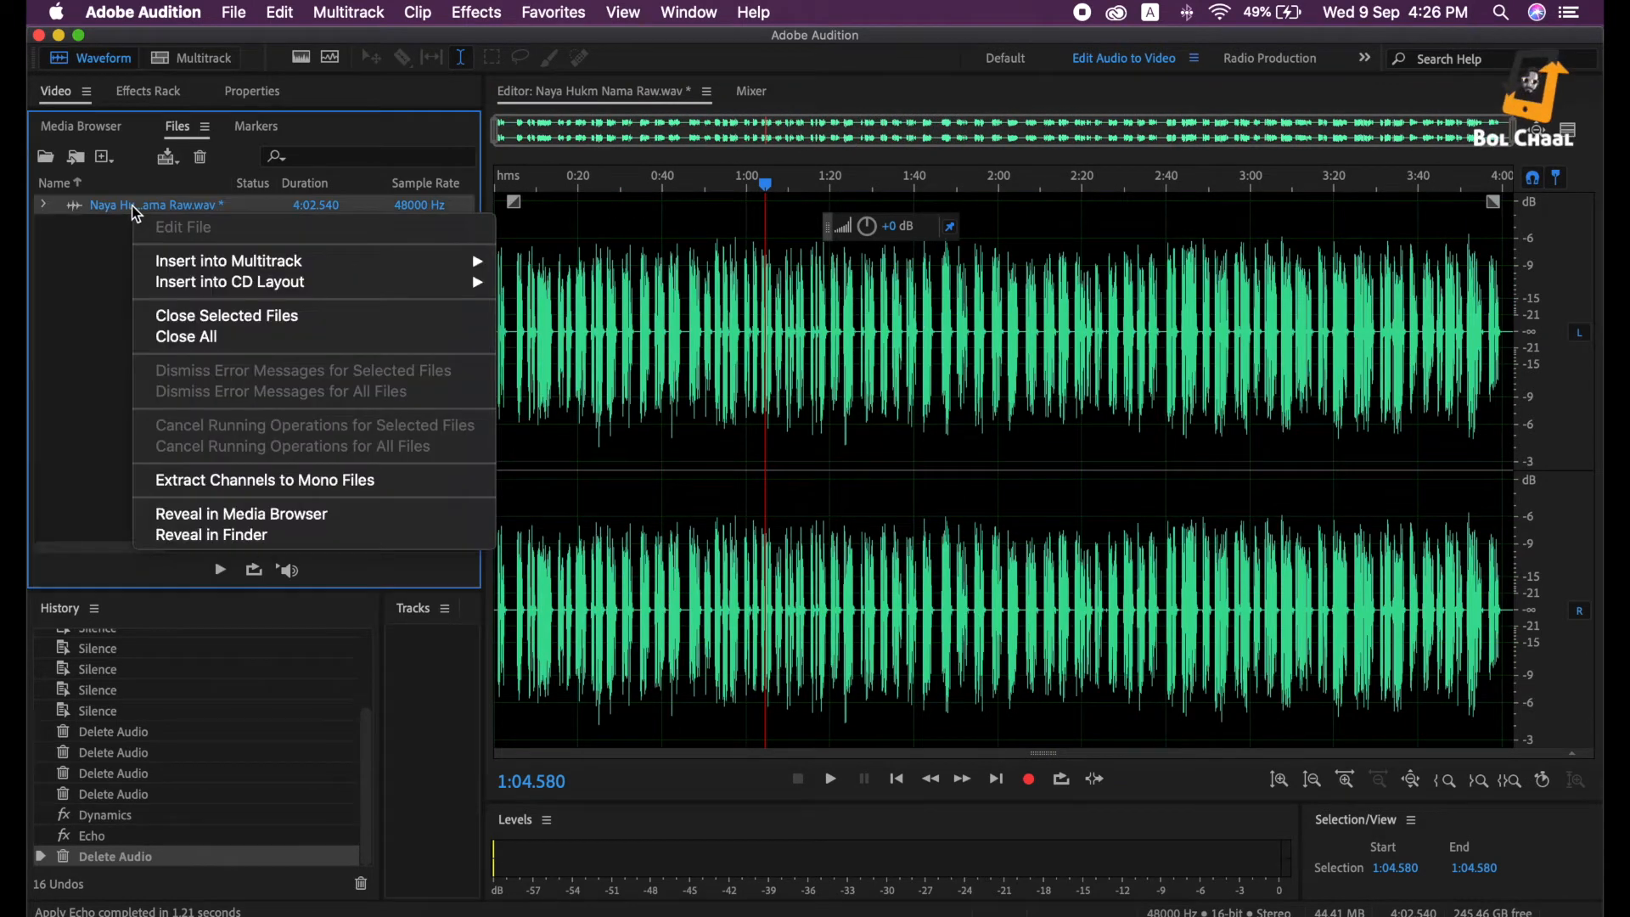
click(247, 20)
click(240, 14)
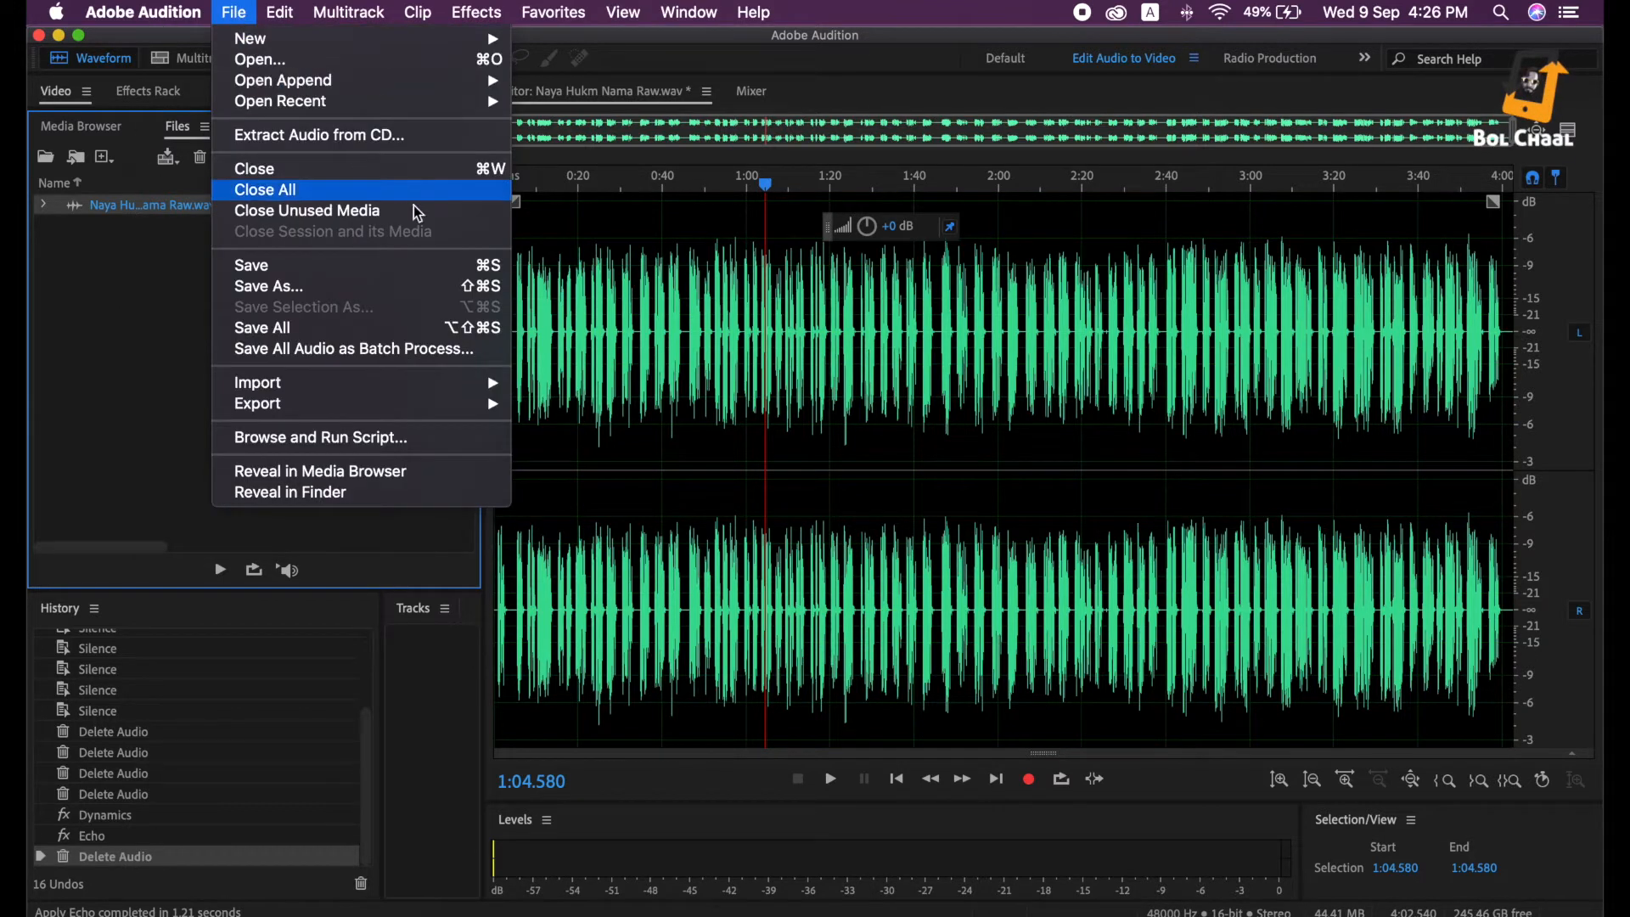
click(456, 292)
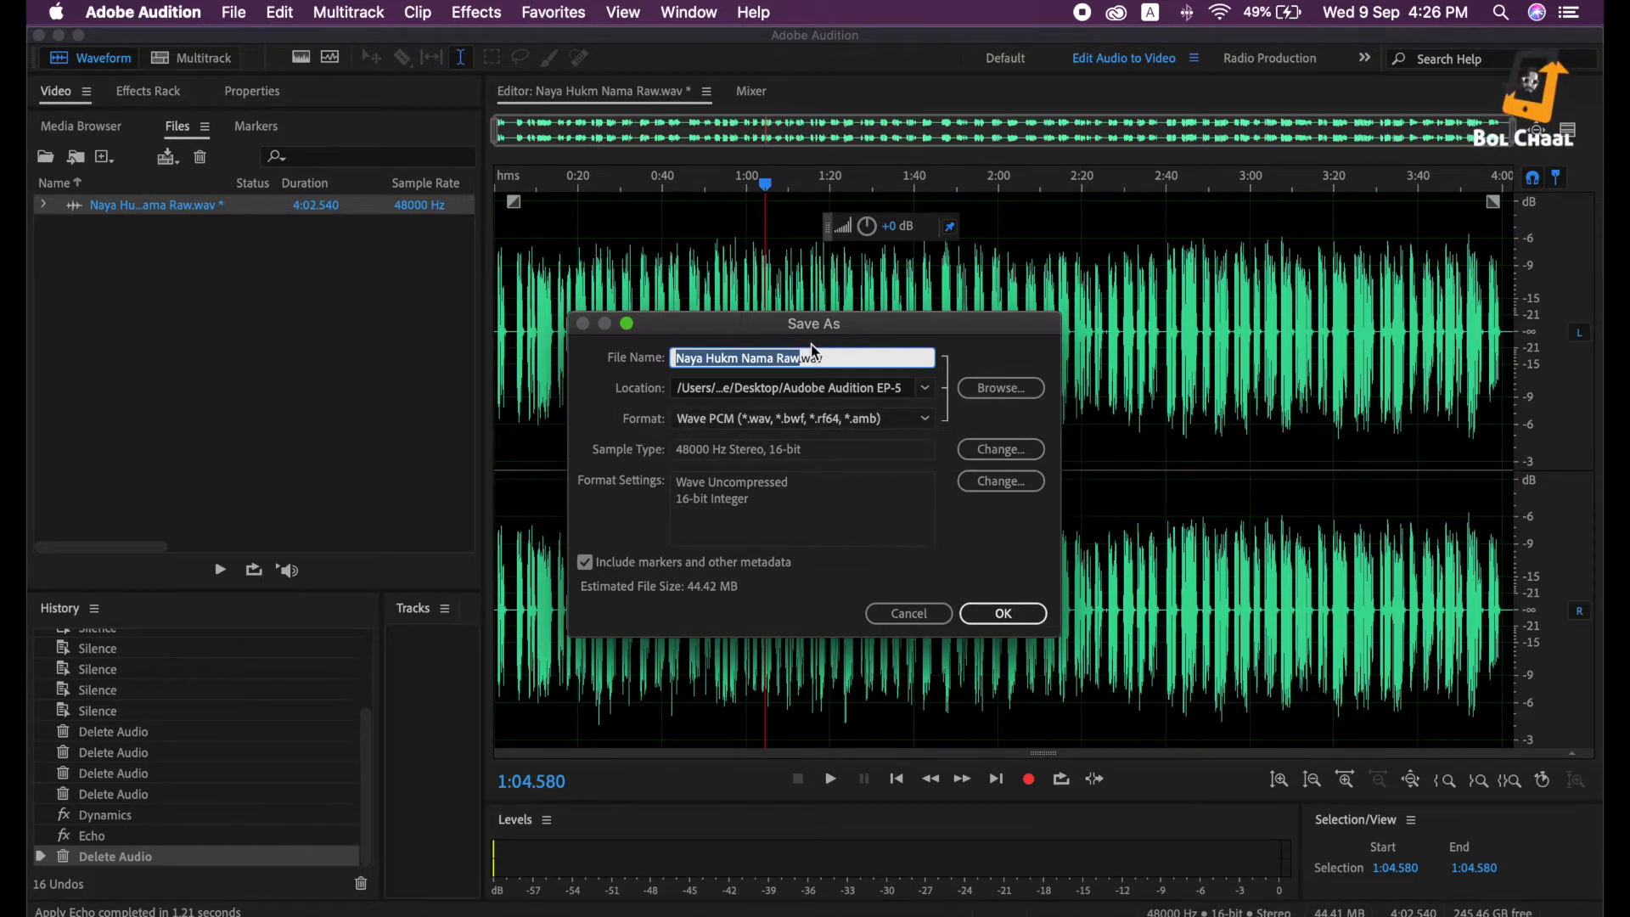
click(909, 614)
Close the edited Naya Hukm Nama Raw.wav file without saving its changes
right_click(167, 208)
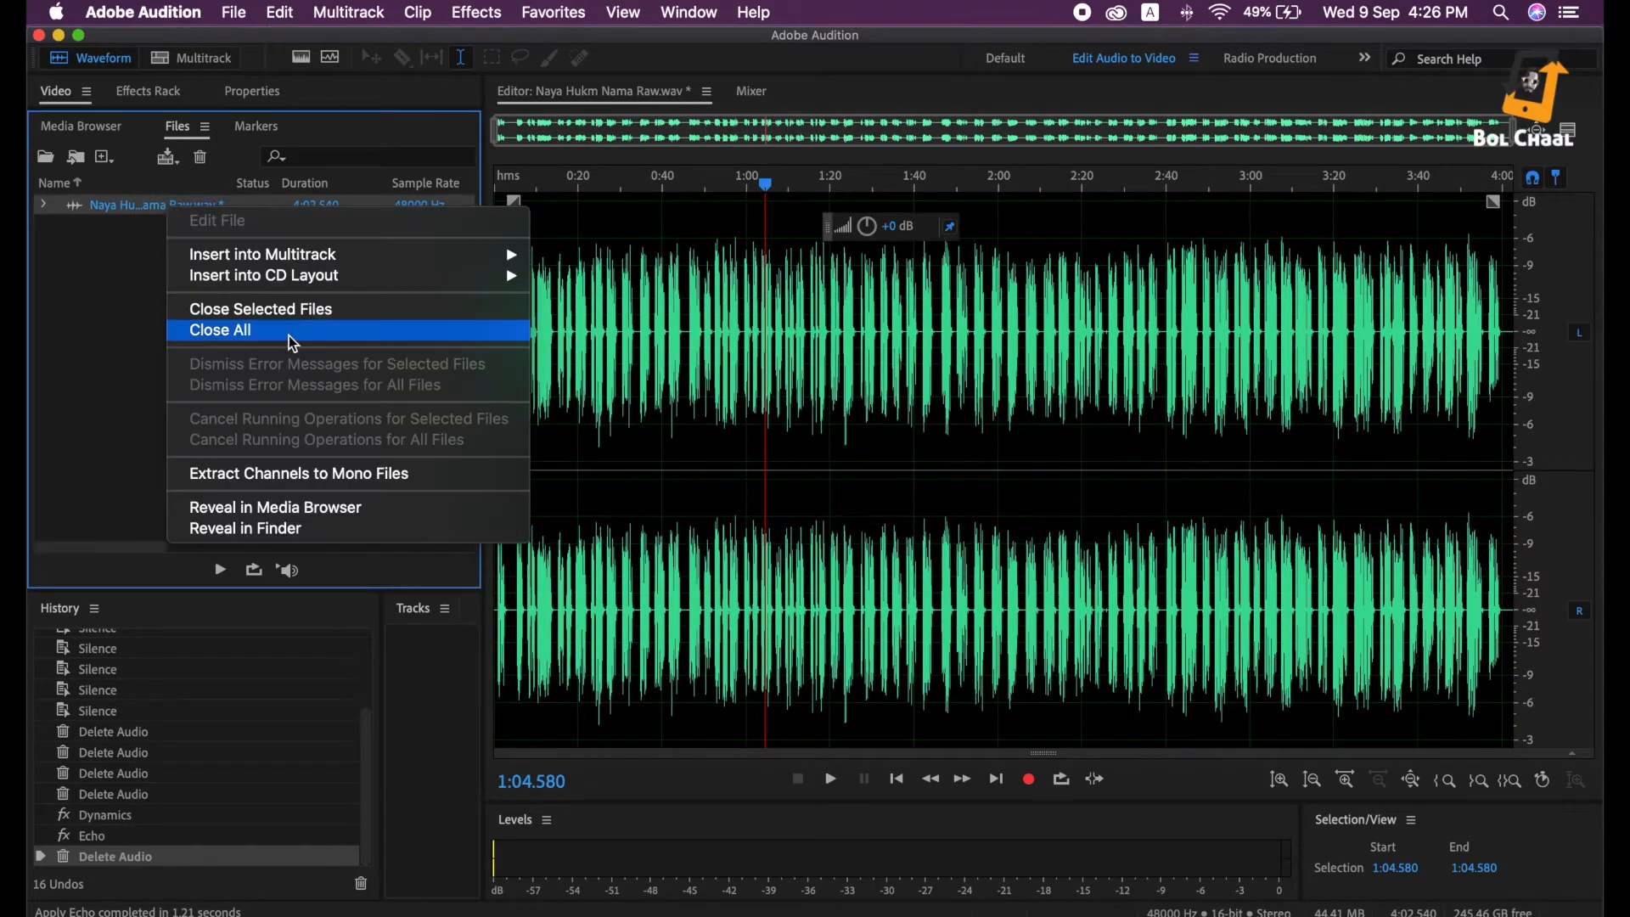
click(291, 311)
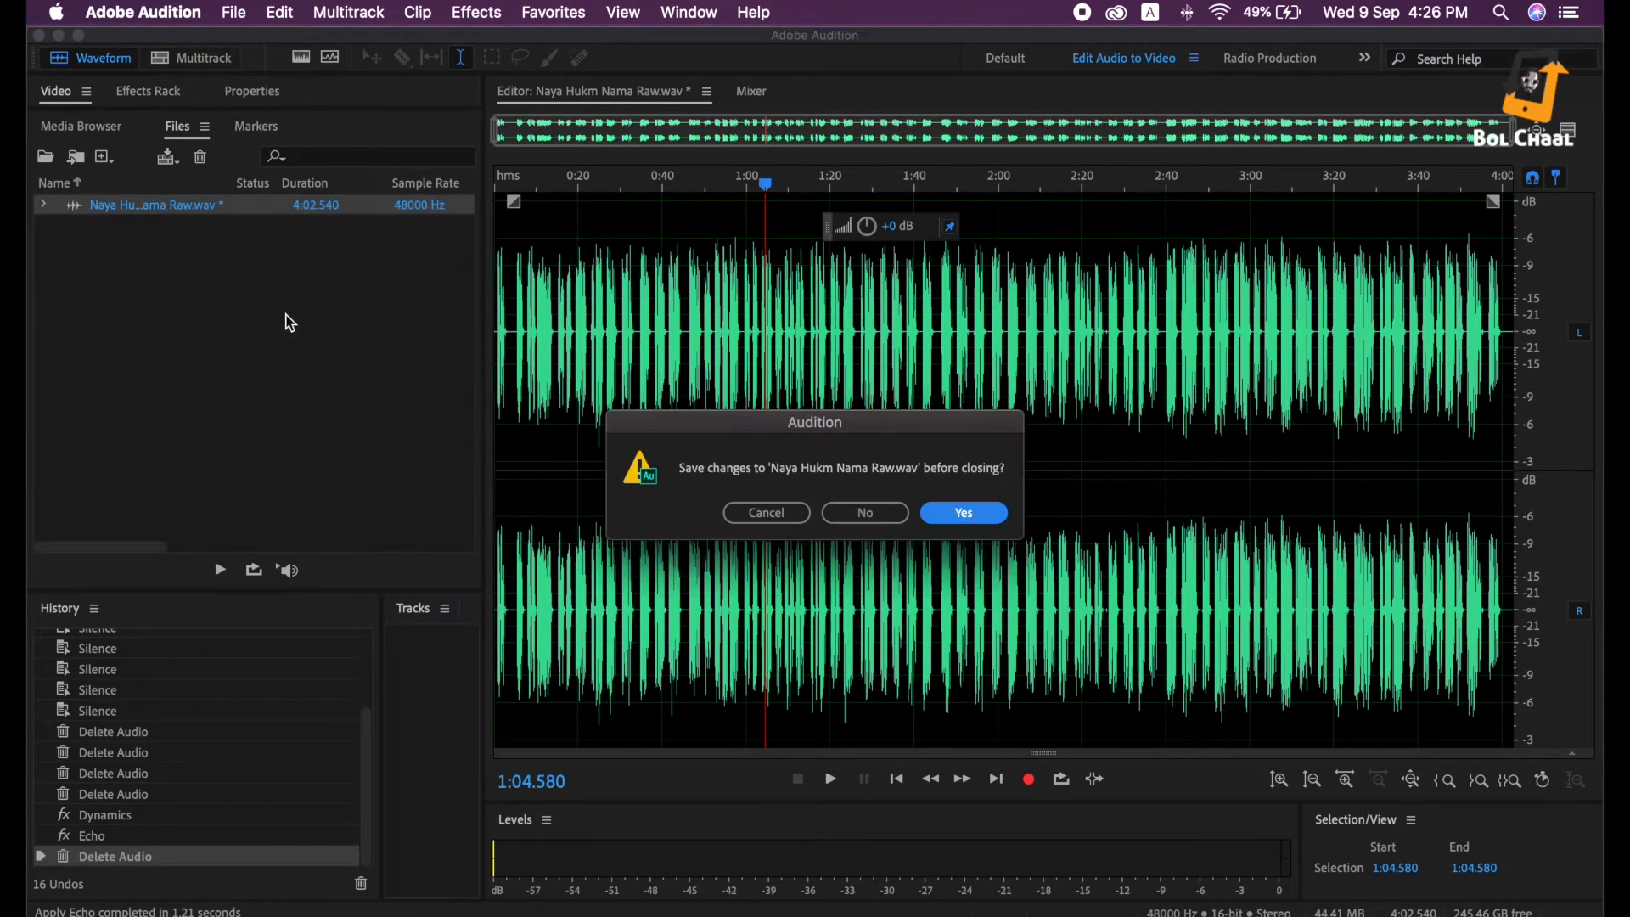
click(884, 515)
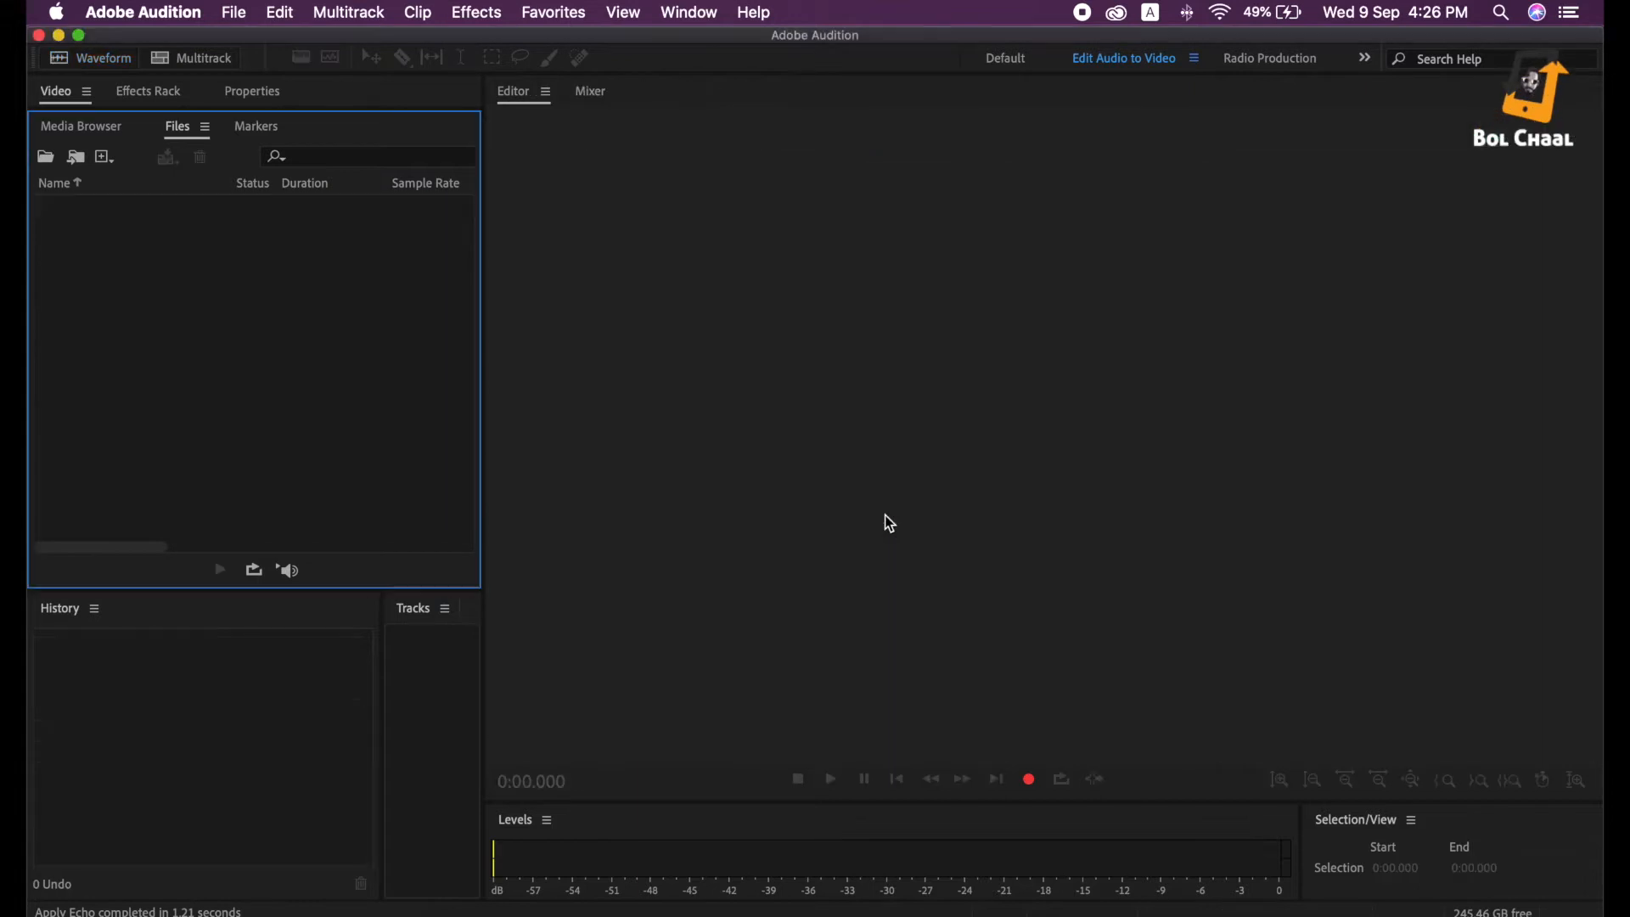
Open the audio file Naya Hukm Nama edit with echo.wav from the Audobe Audition EP-5 folder
click(242, 15)
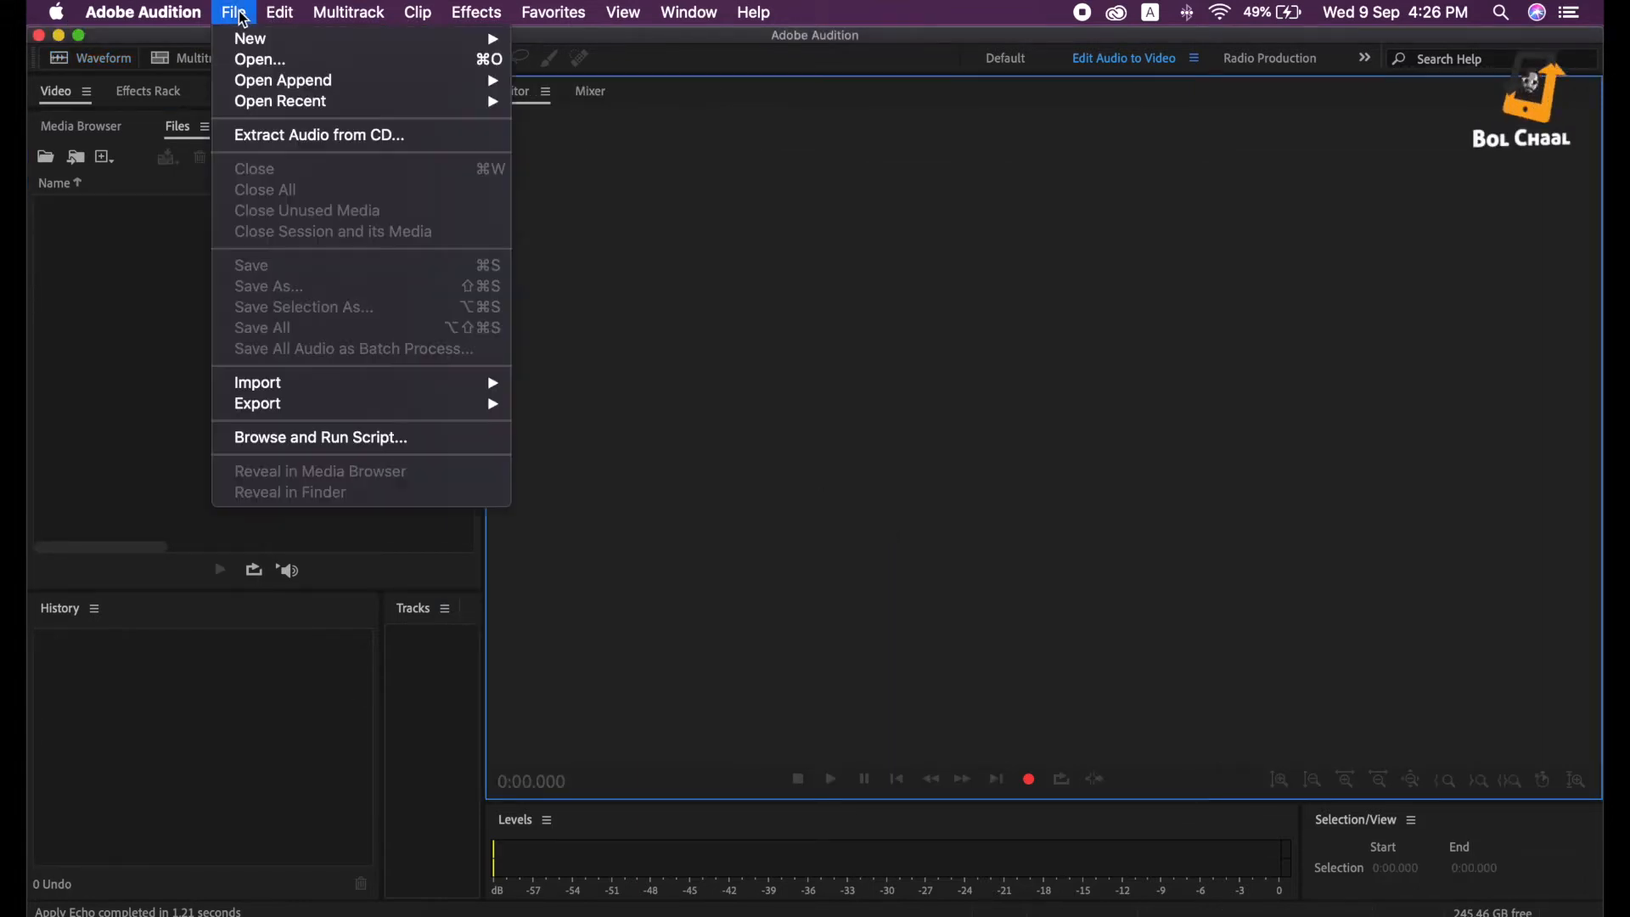
click(278, 64)
scroll(870, 359, down, 2)
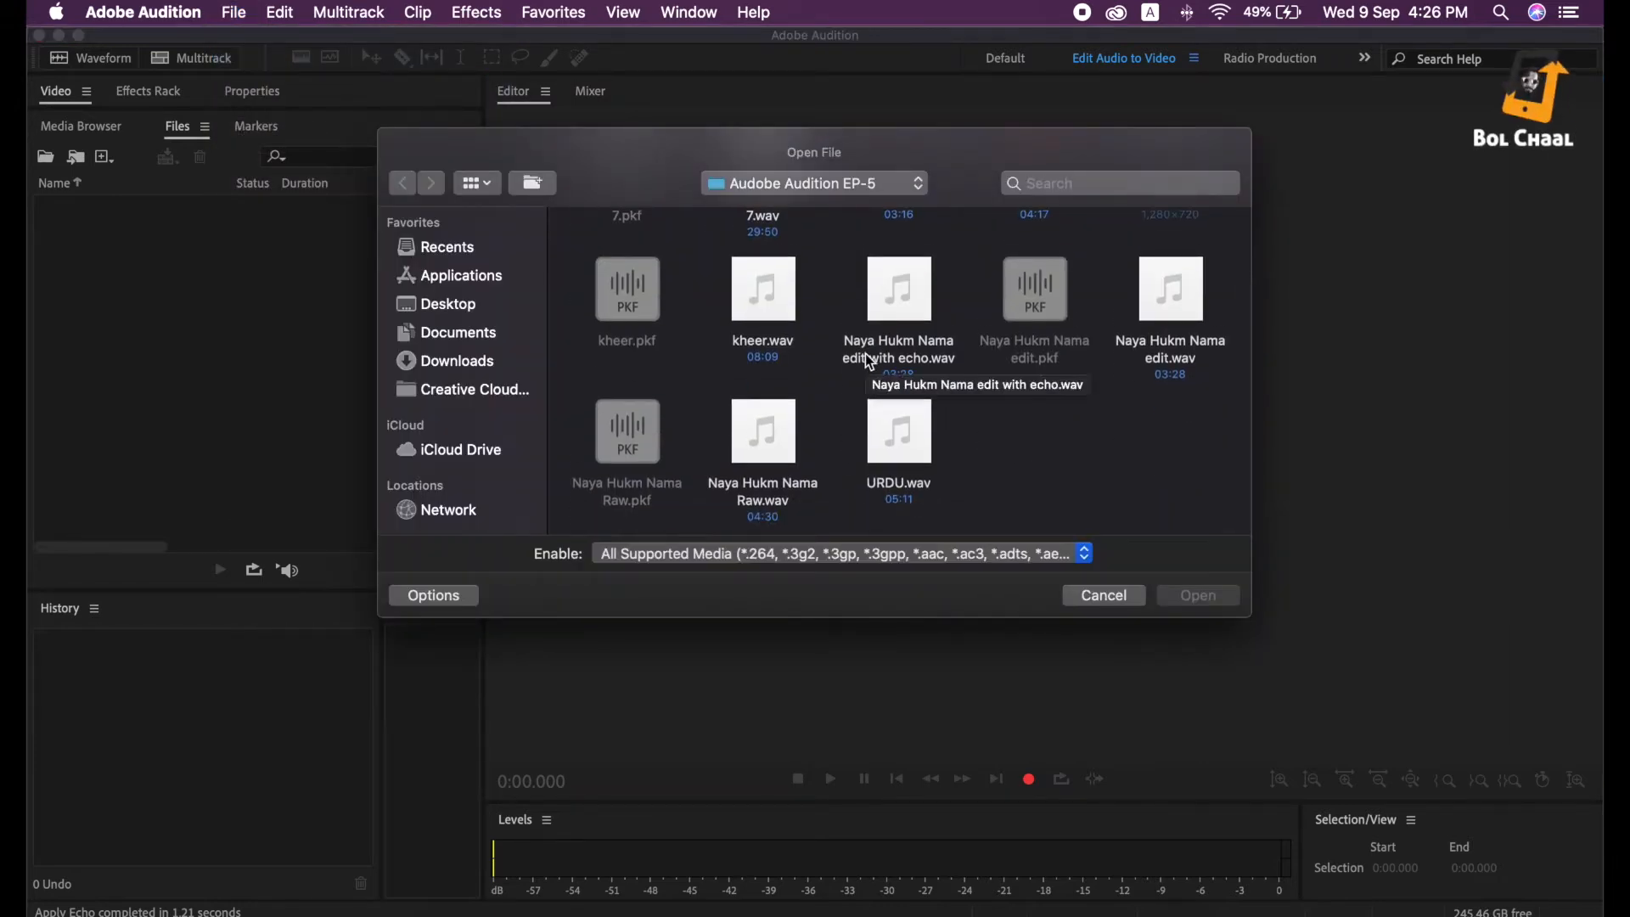
scroll(1080, 453, up, 1)
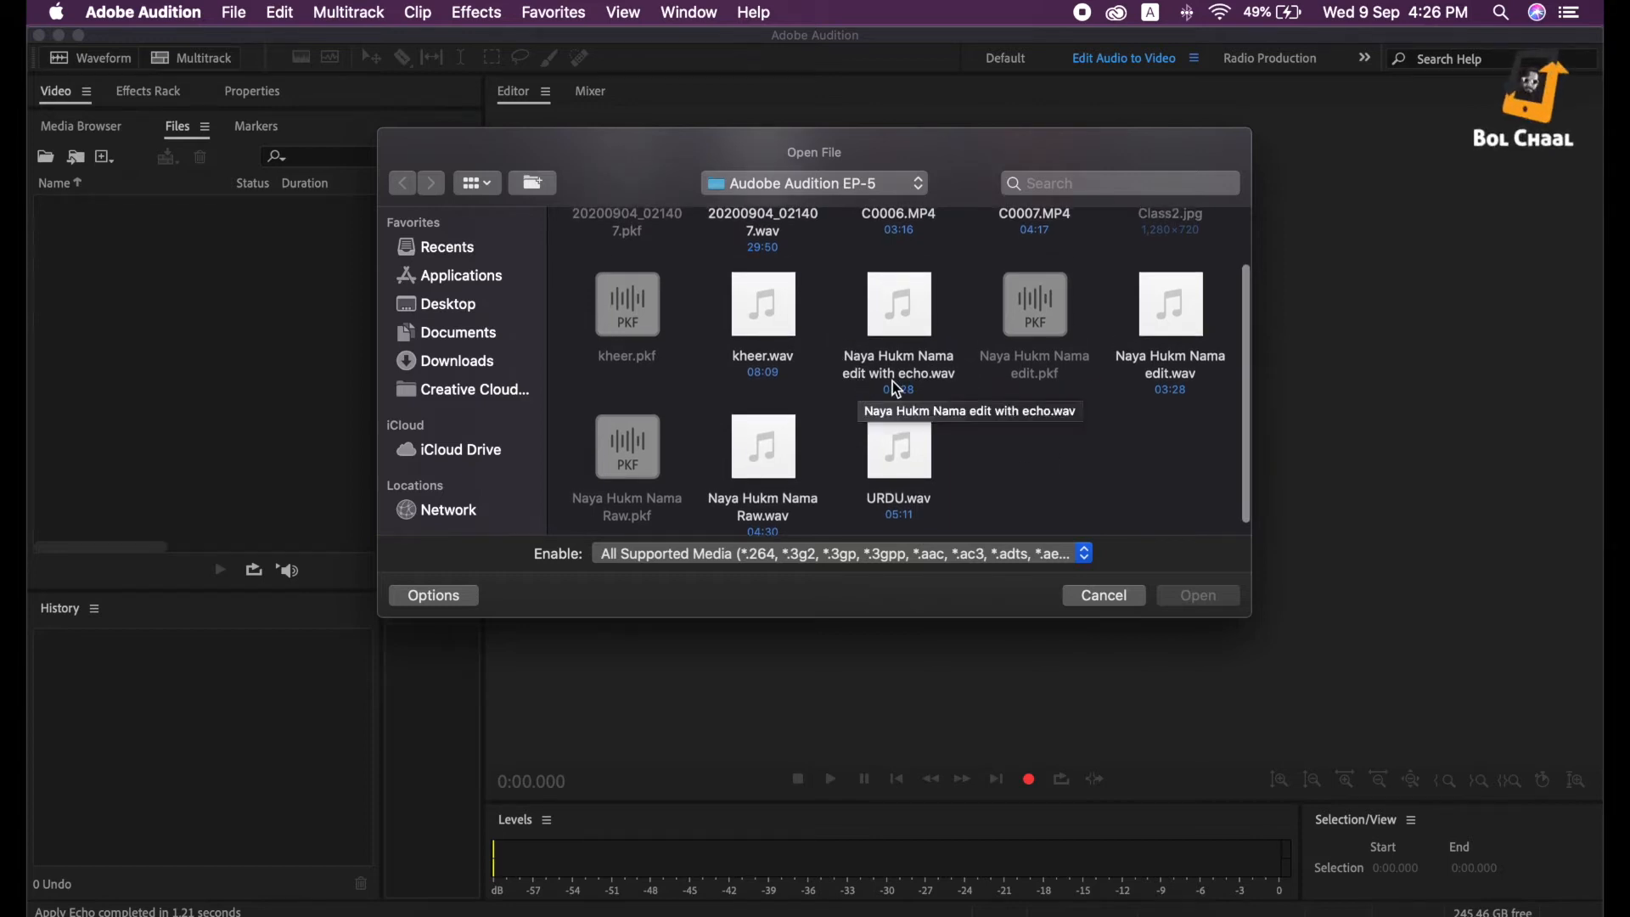
scroll(742, 488, down, 2)
scroll(734, 484, up, 3)
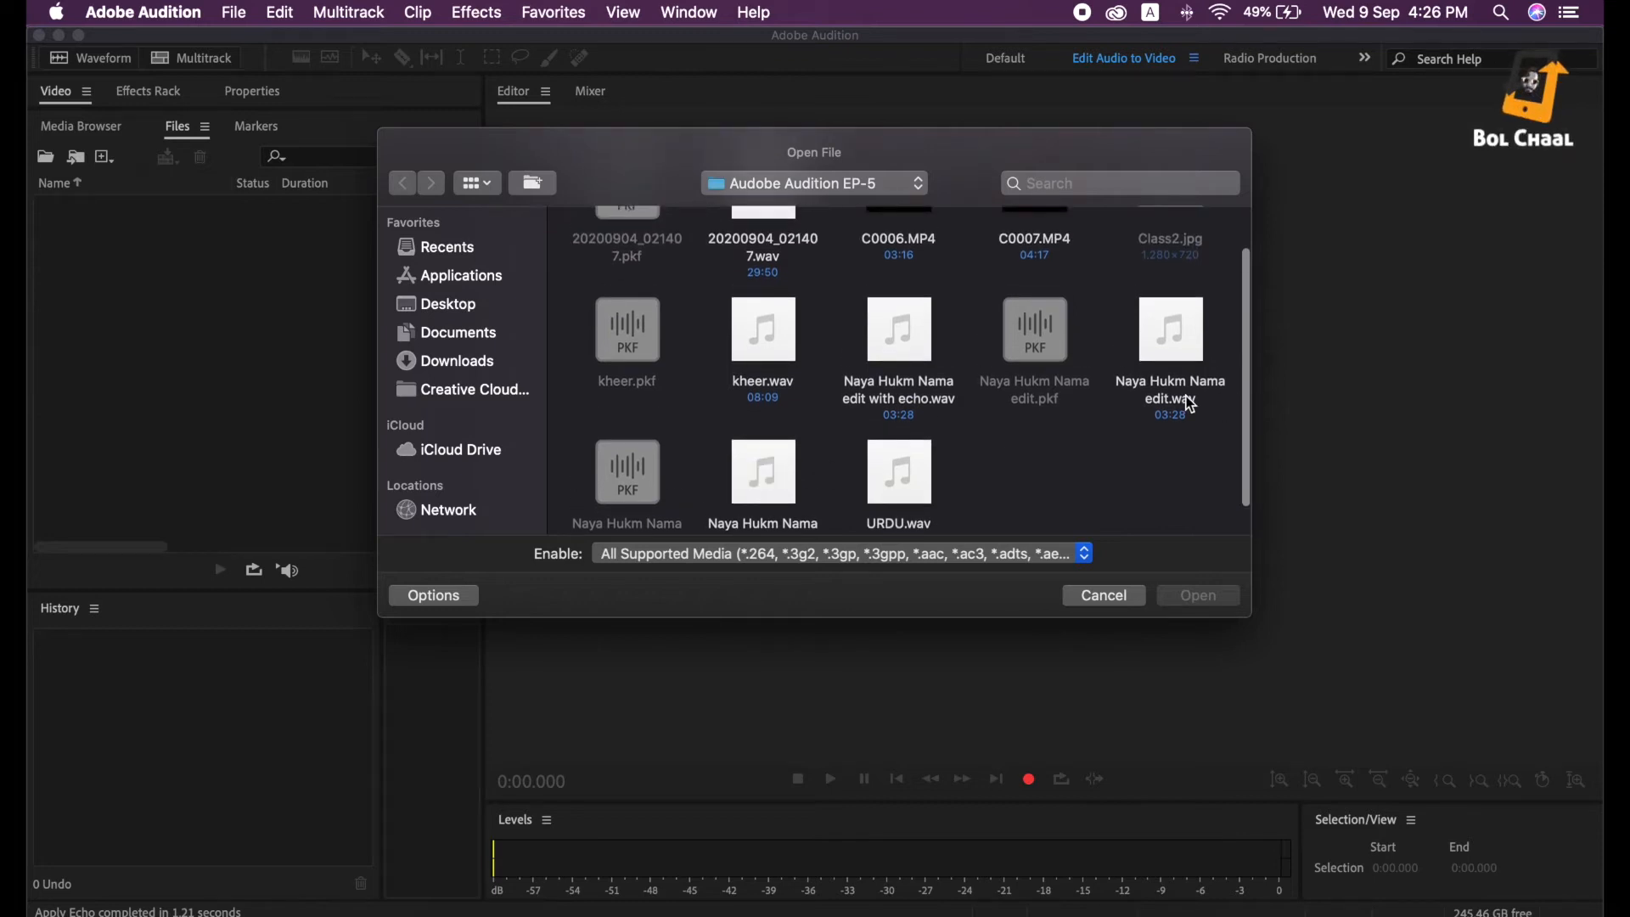
scroll(1187, 401, down, 2)
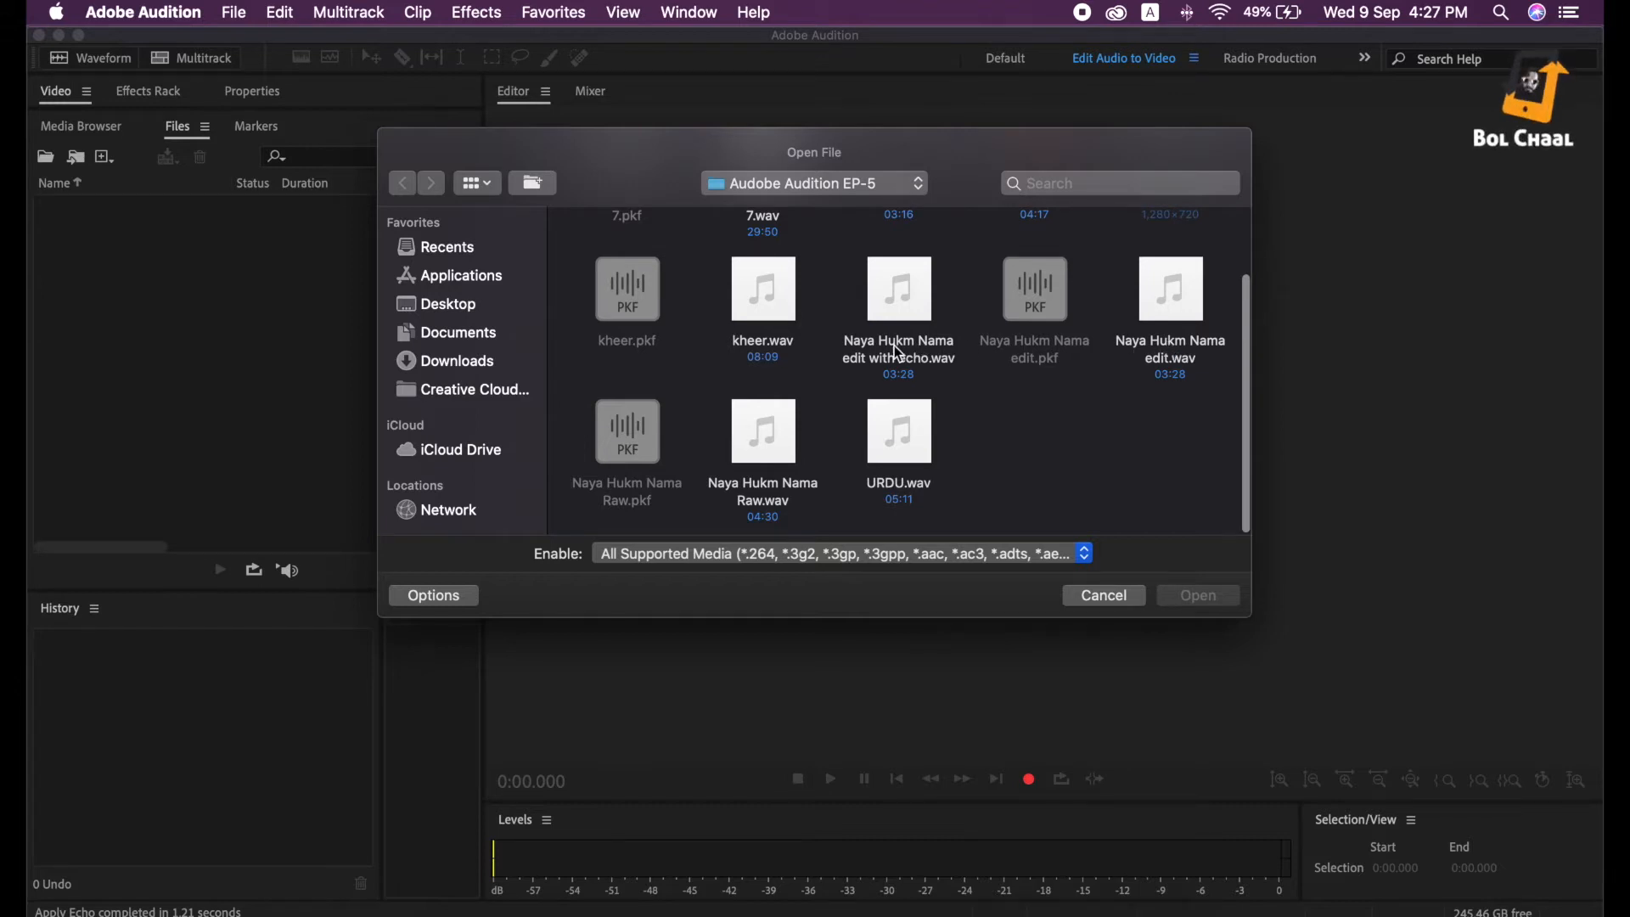
click(895, 313)
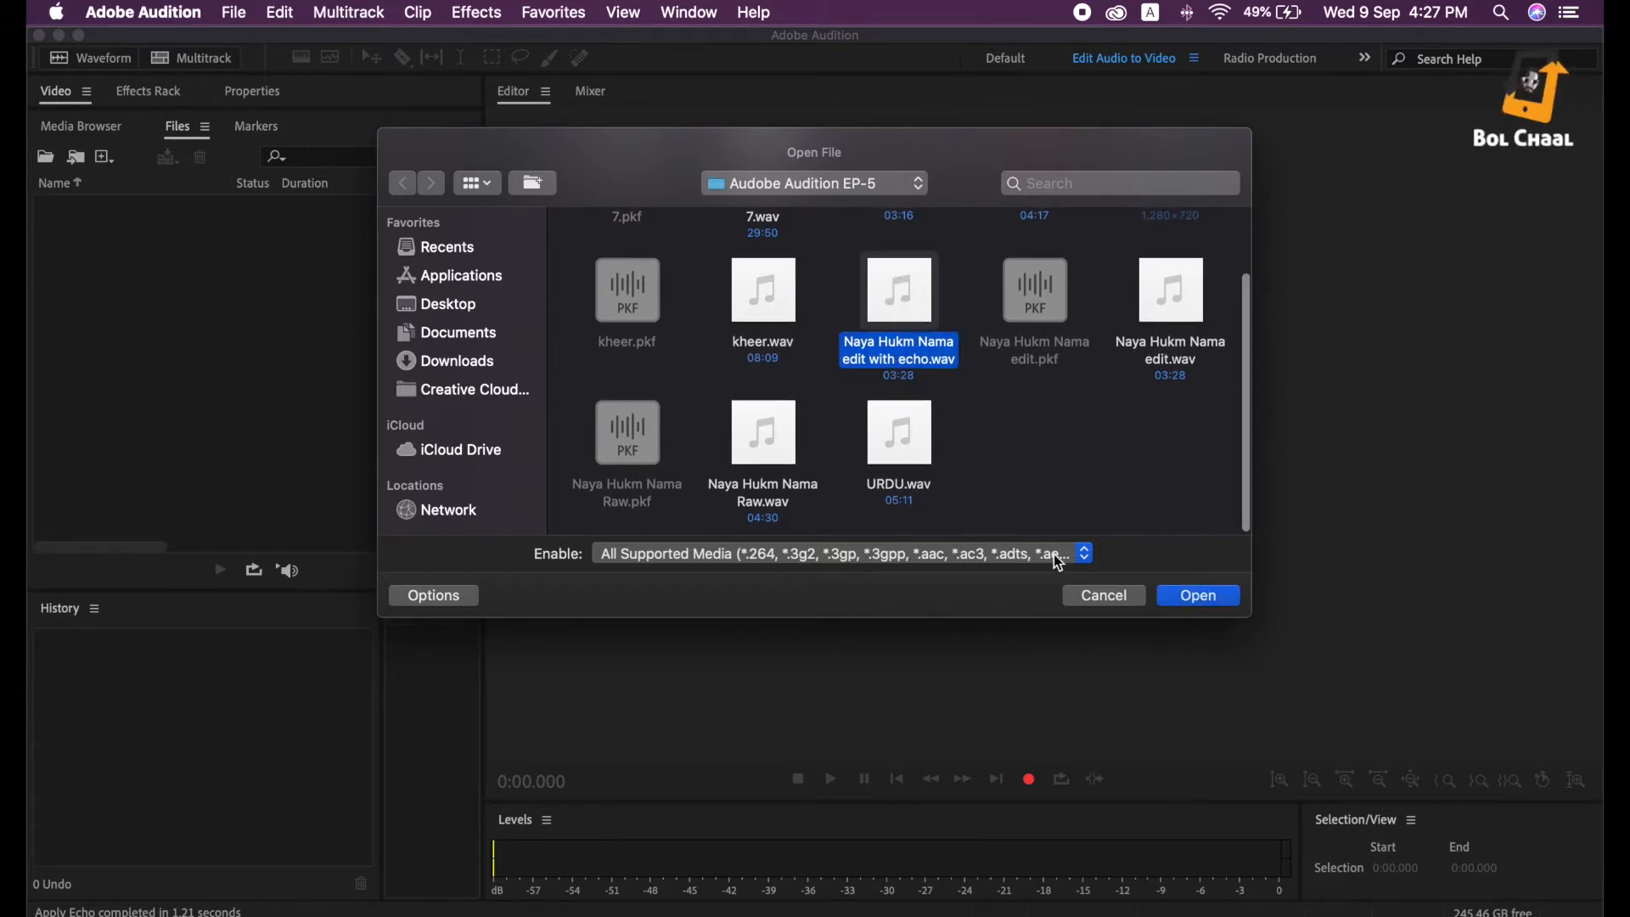
click(1209, 601)
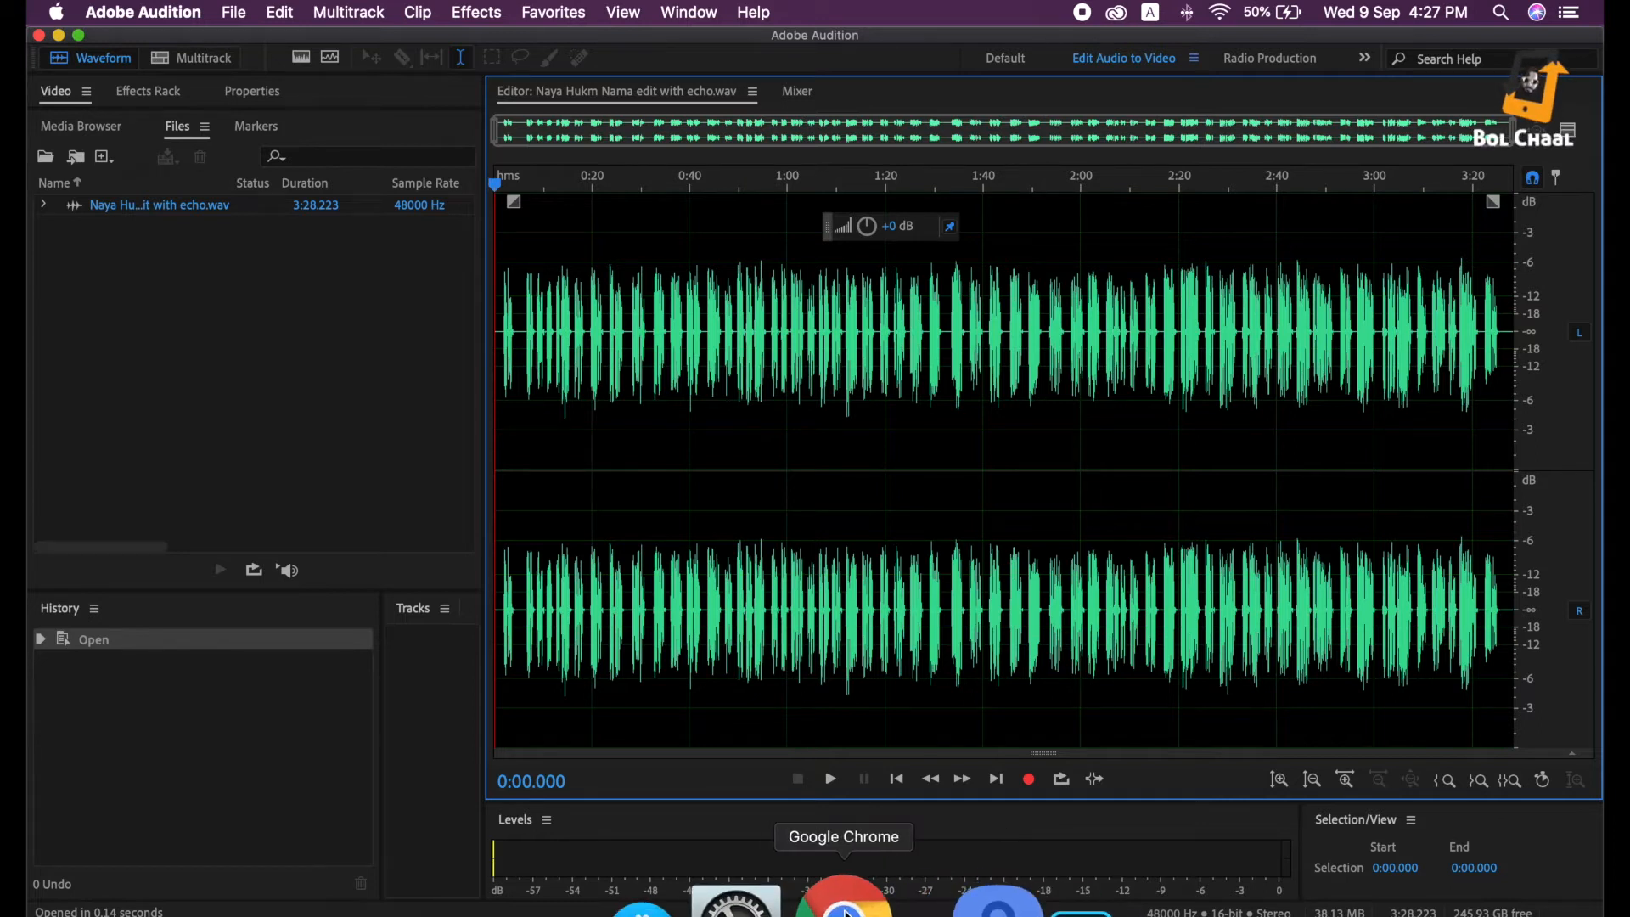
Switch to Google Chrome and open the Google search page from its bookmark
click(845, 909)
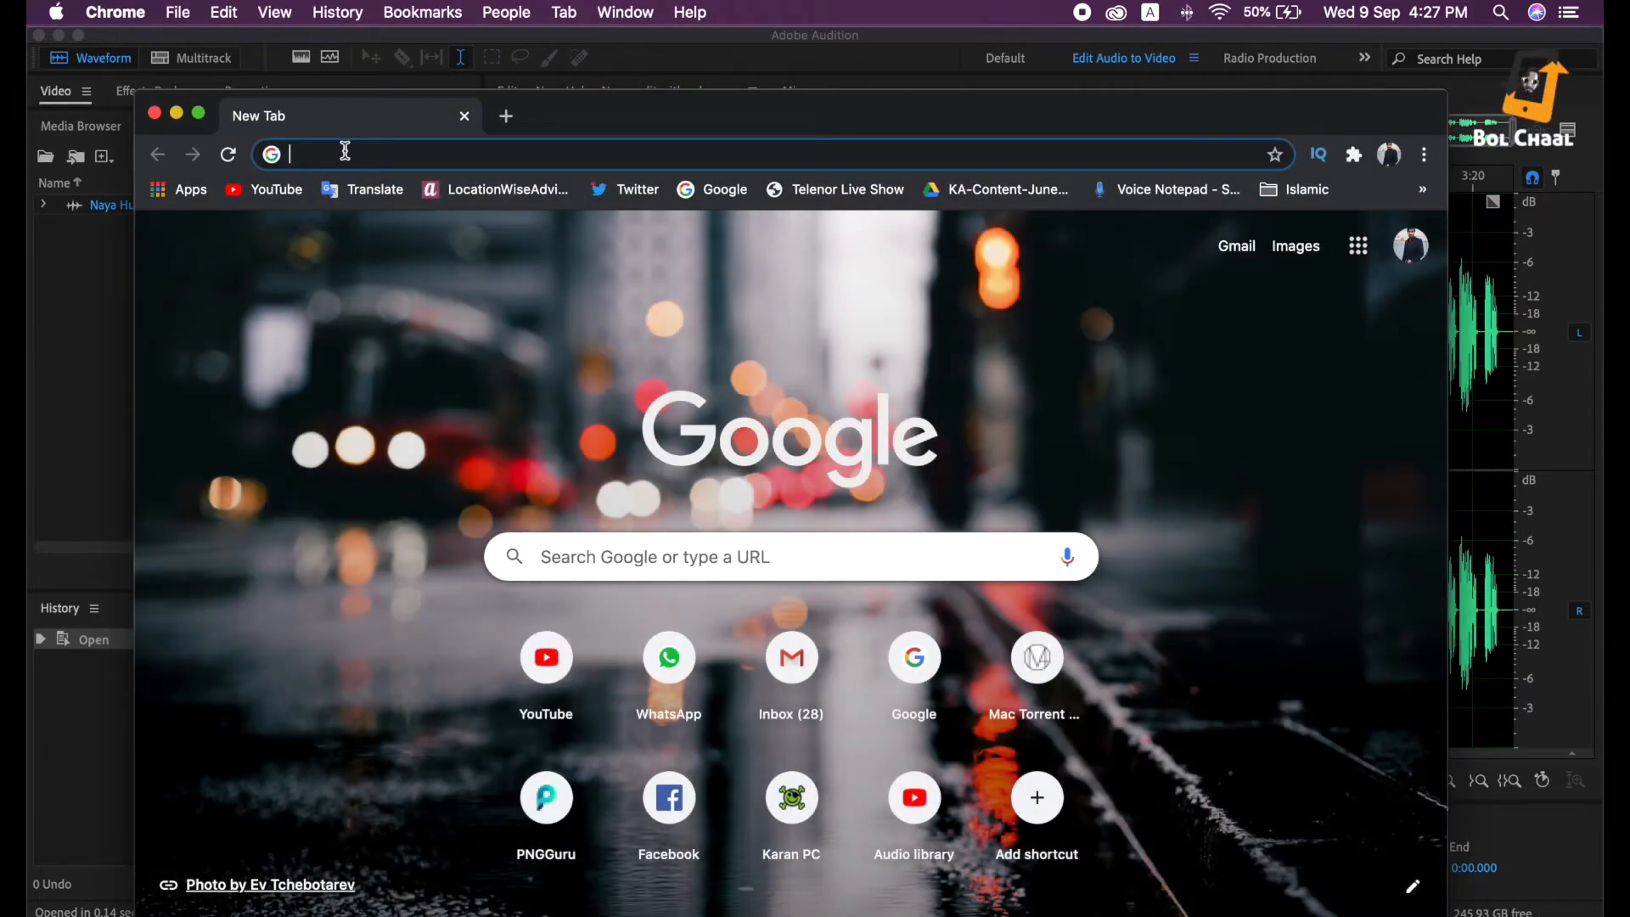
click(344, 154)
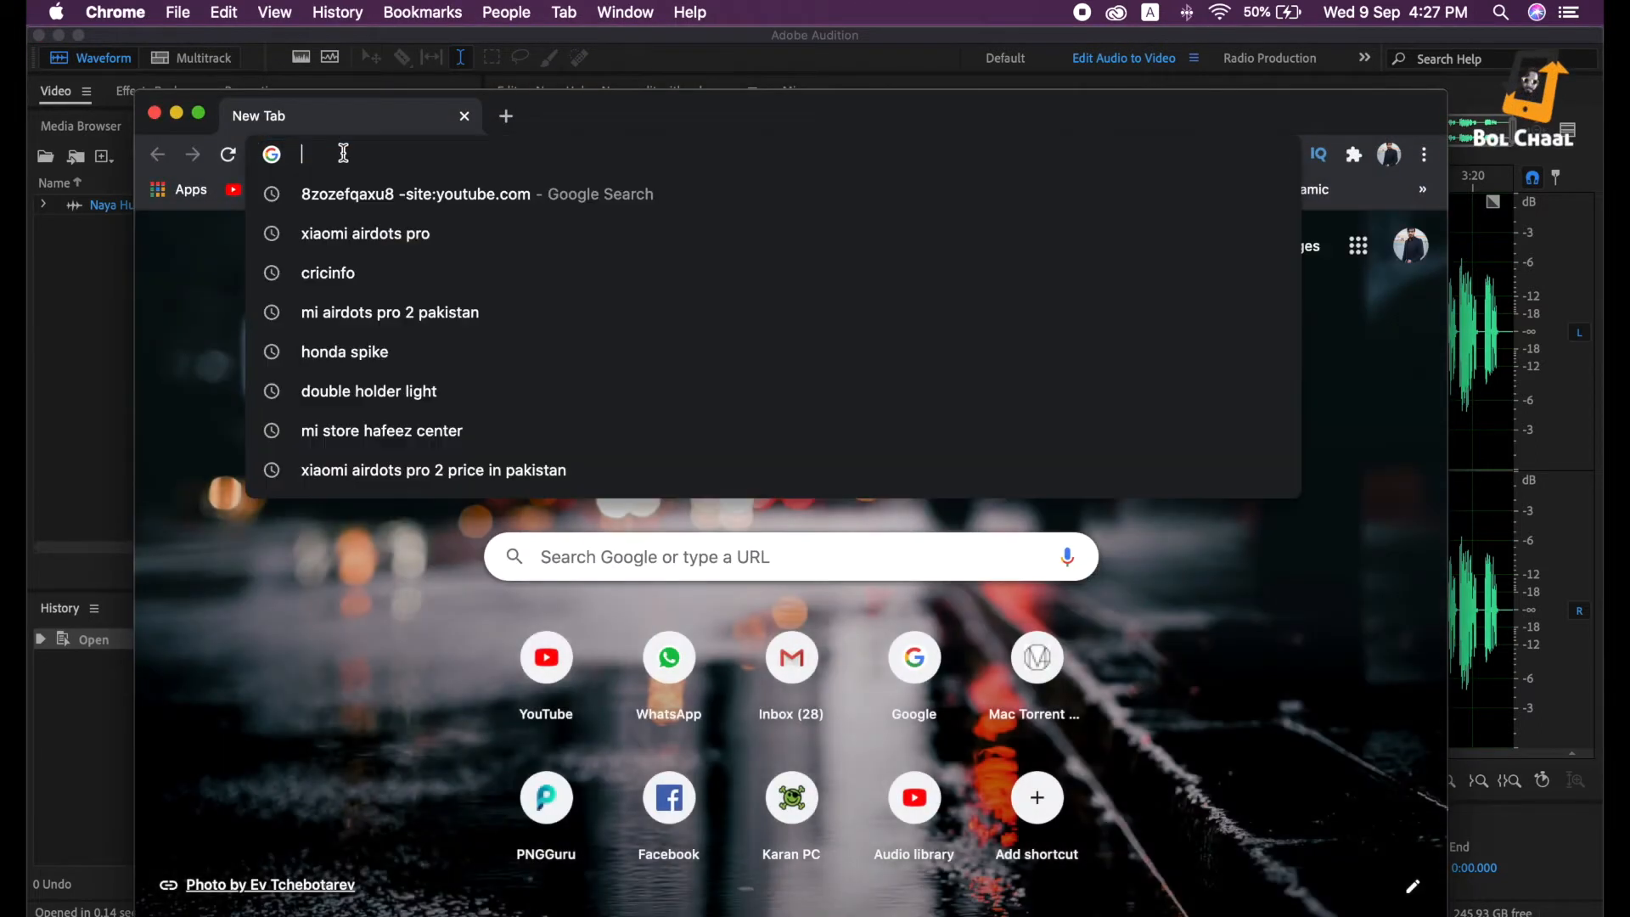
click(308, 658)
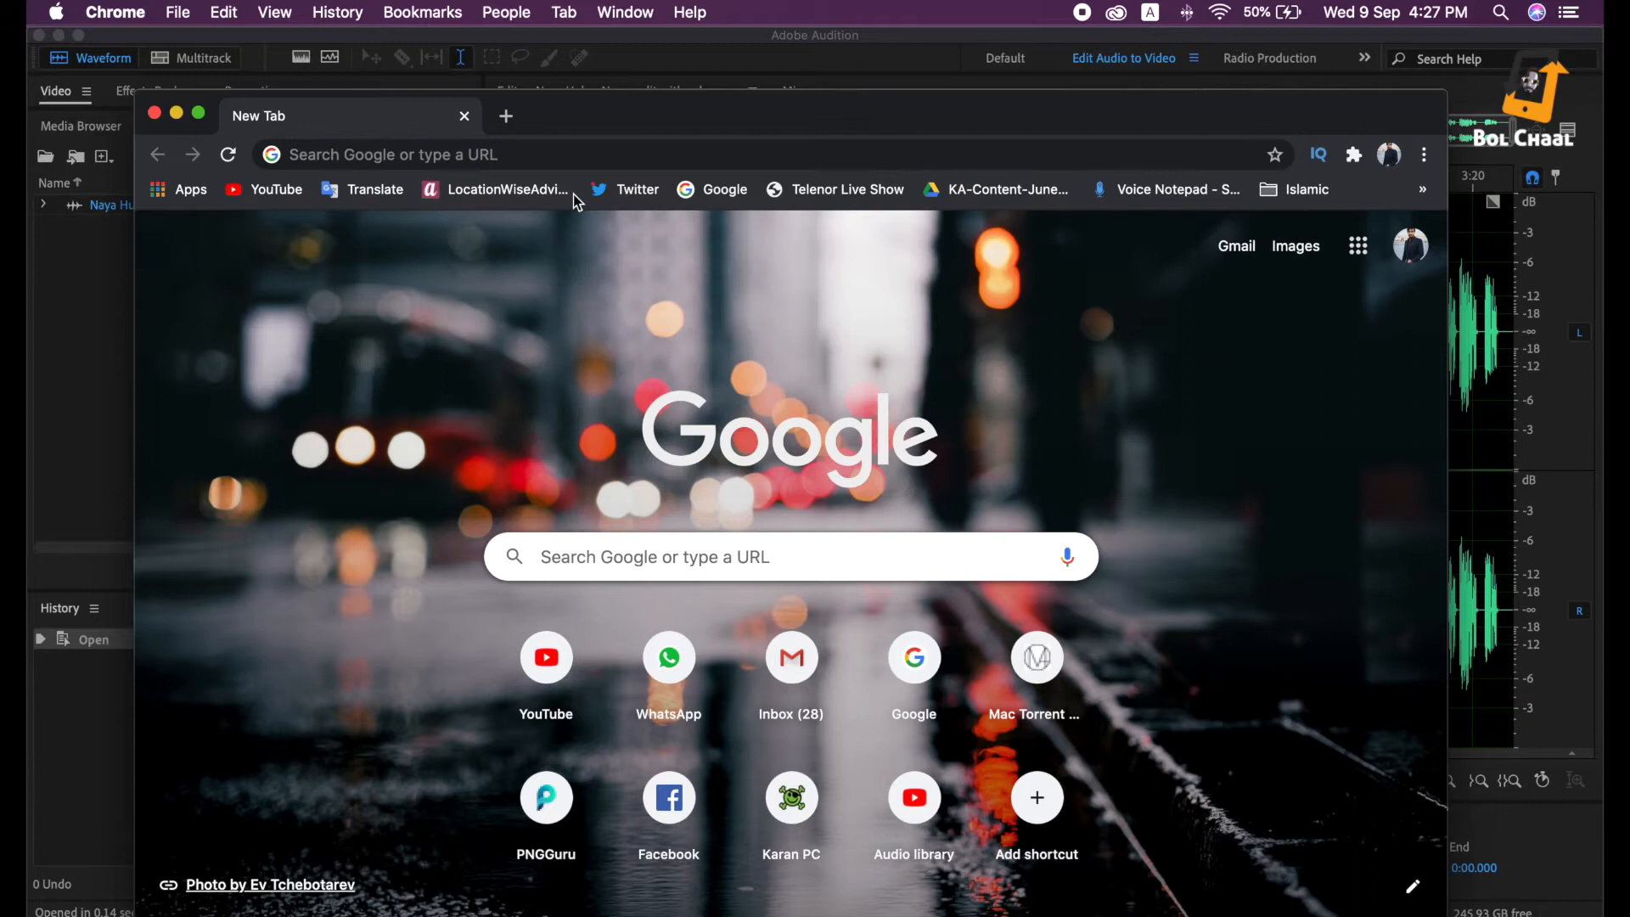
click(708, 194)
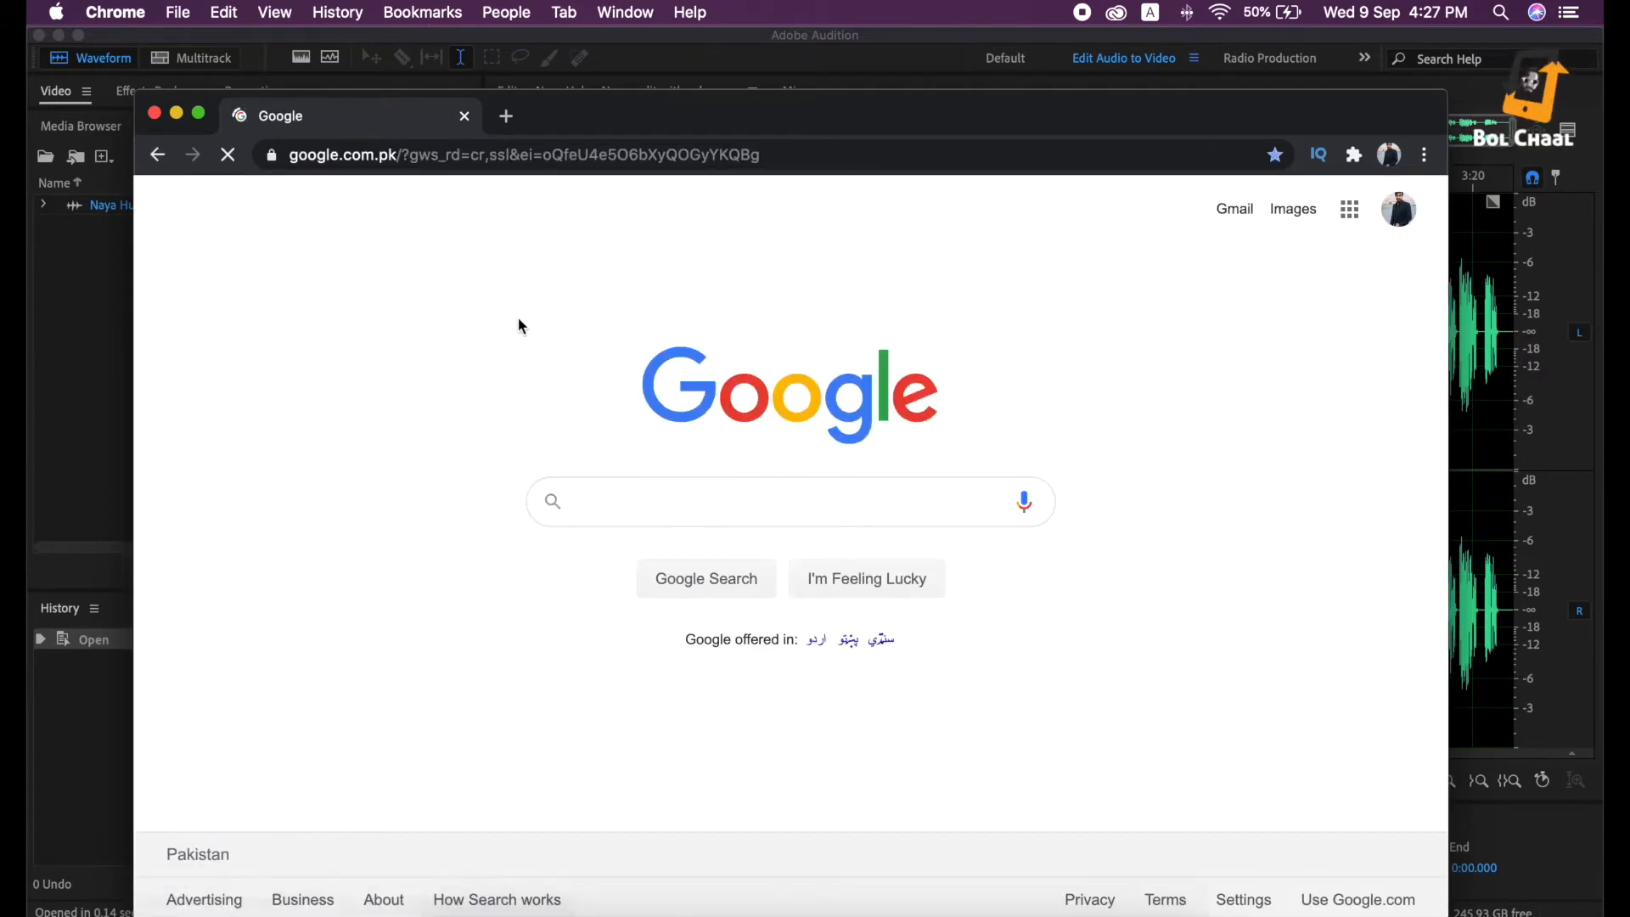
Search Google for "youtube audio library" and open the Youtube Audio Library – Music result in a full-screen window
text(yo)
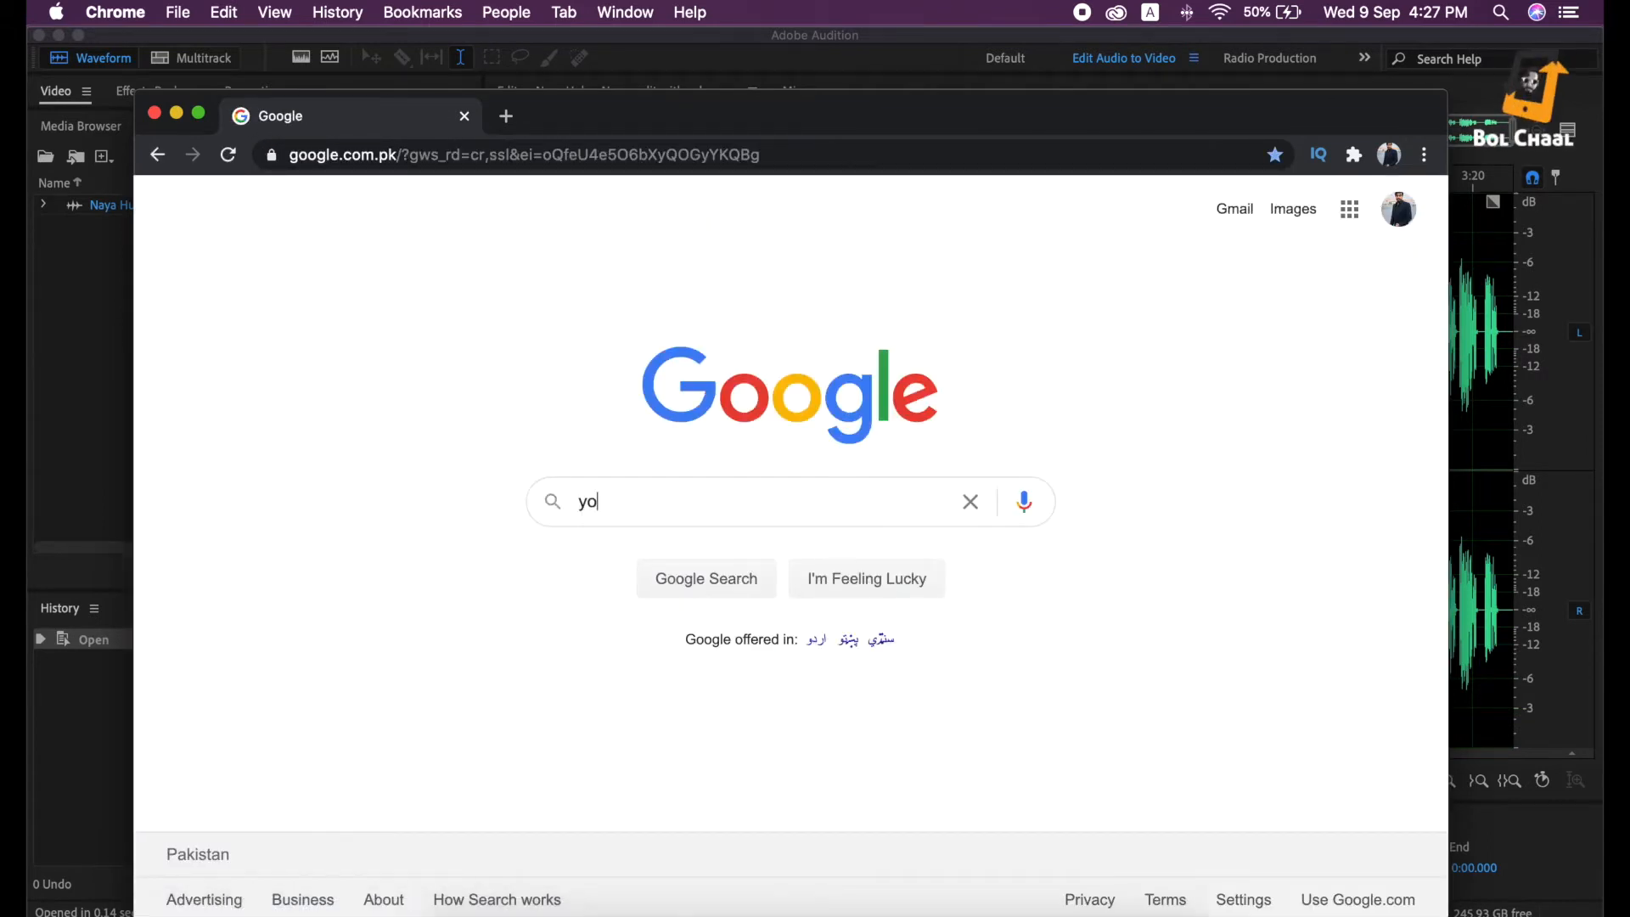
text(utube )
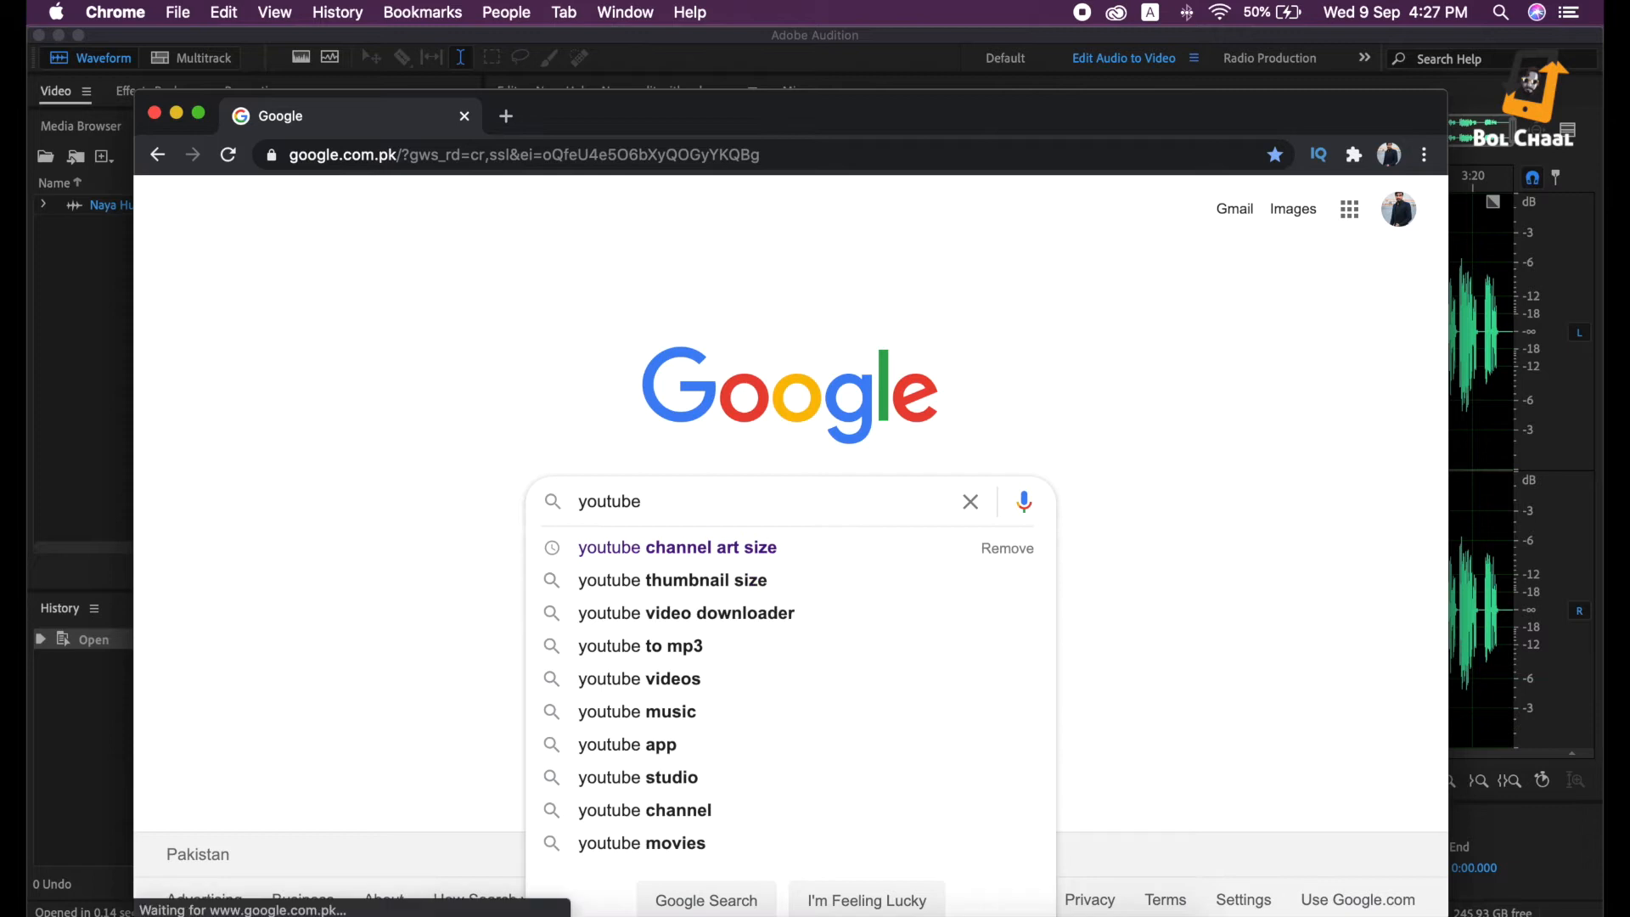
text(audio)
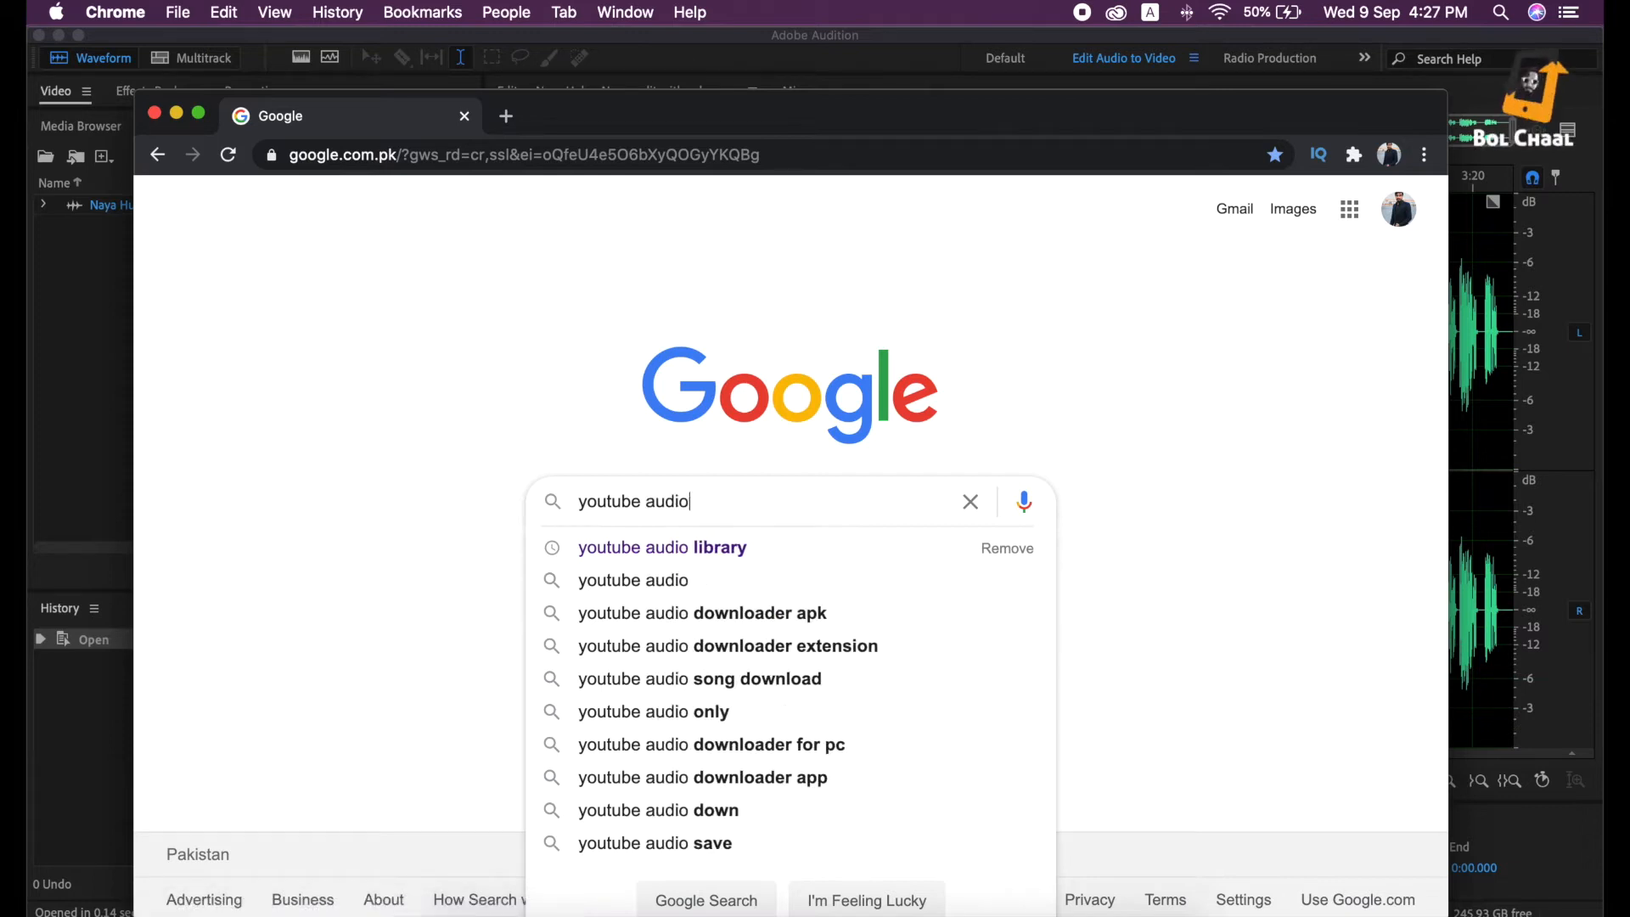
key(Down)
key(Return)
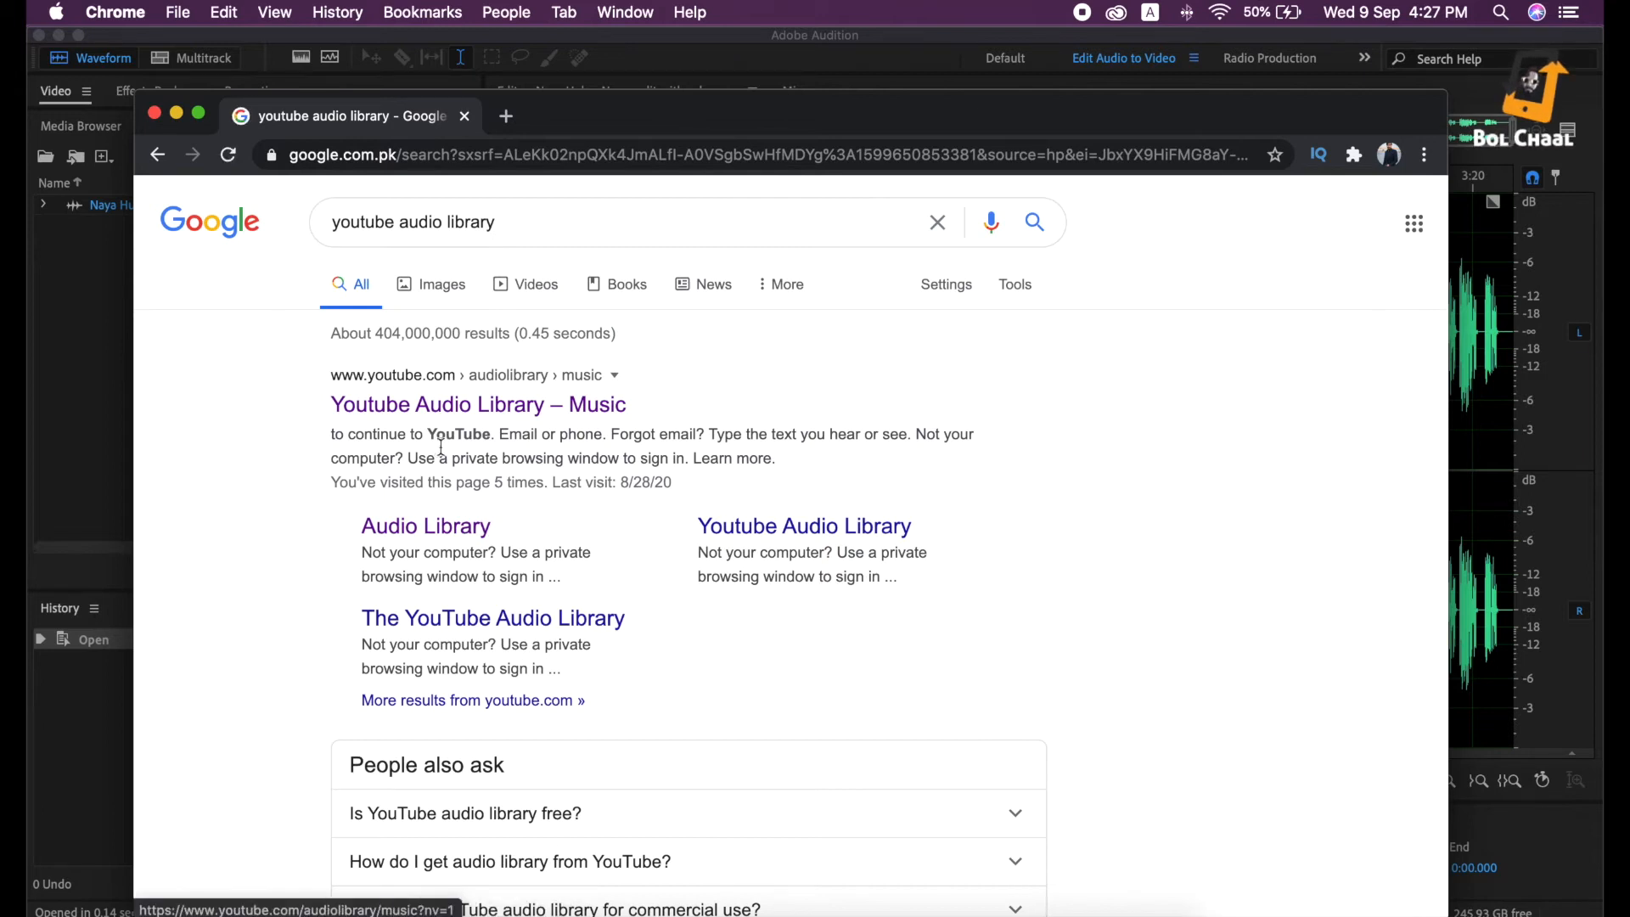
click(463, 418)
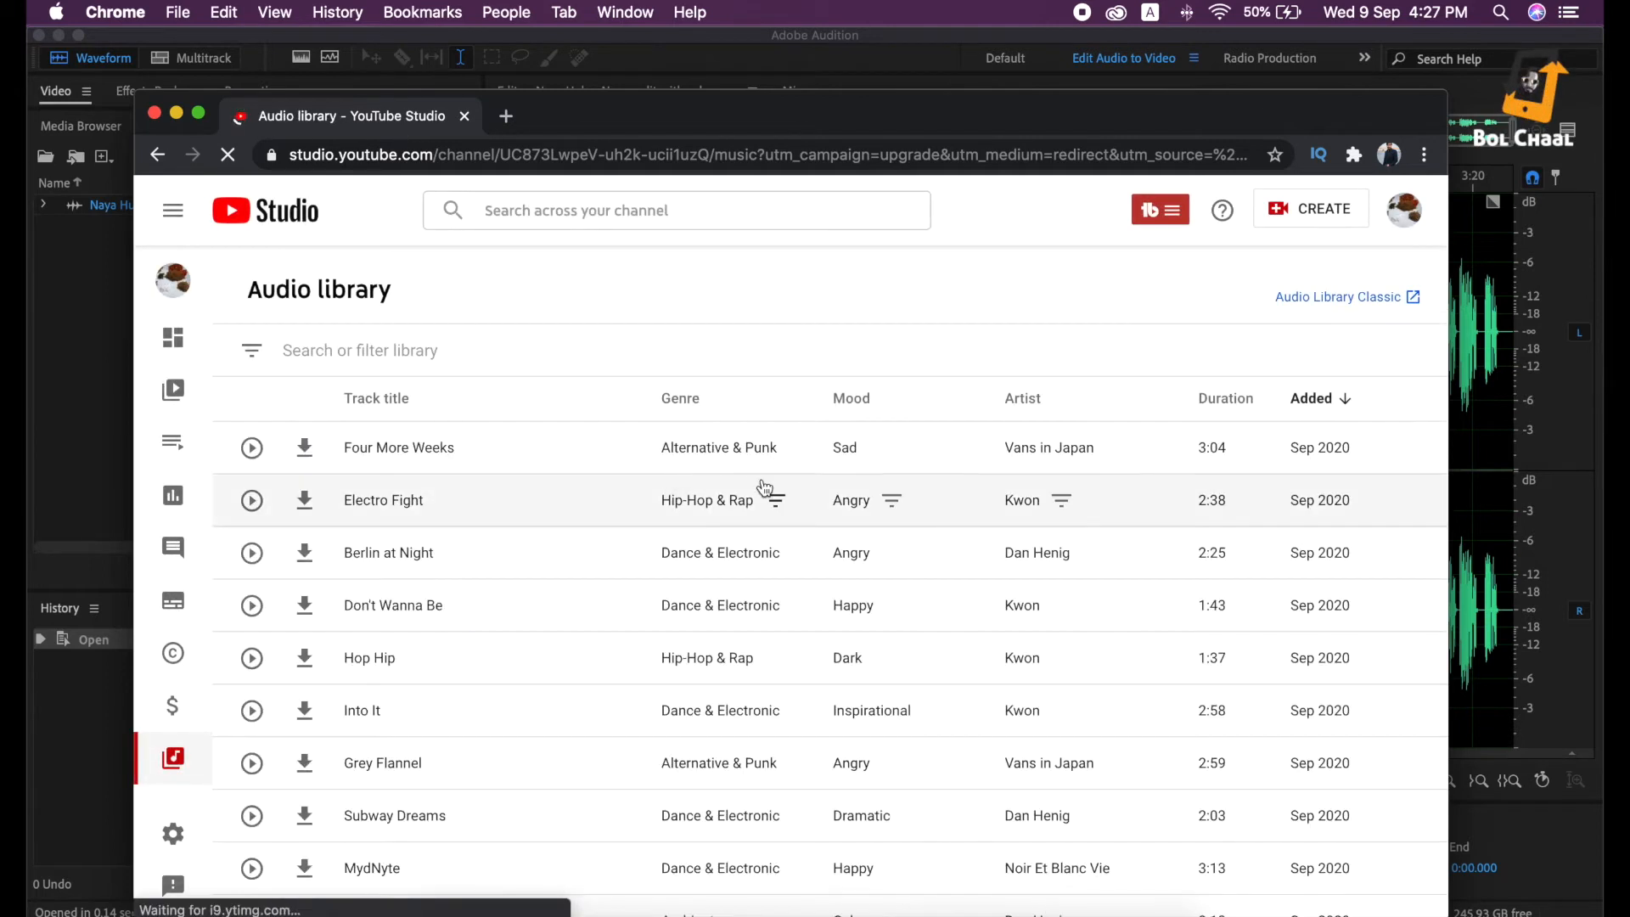
click(198, 112)
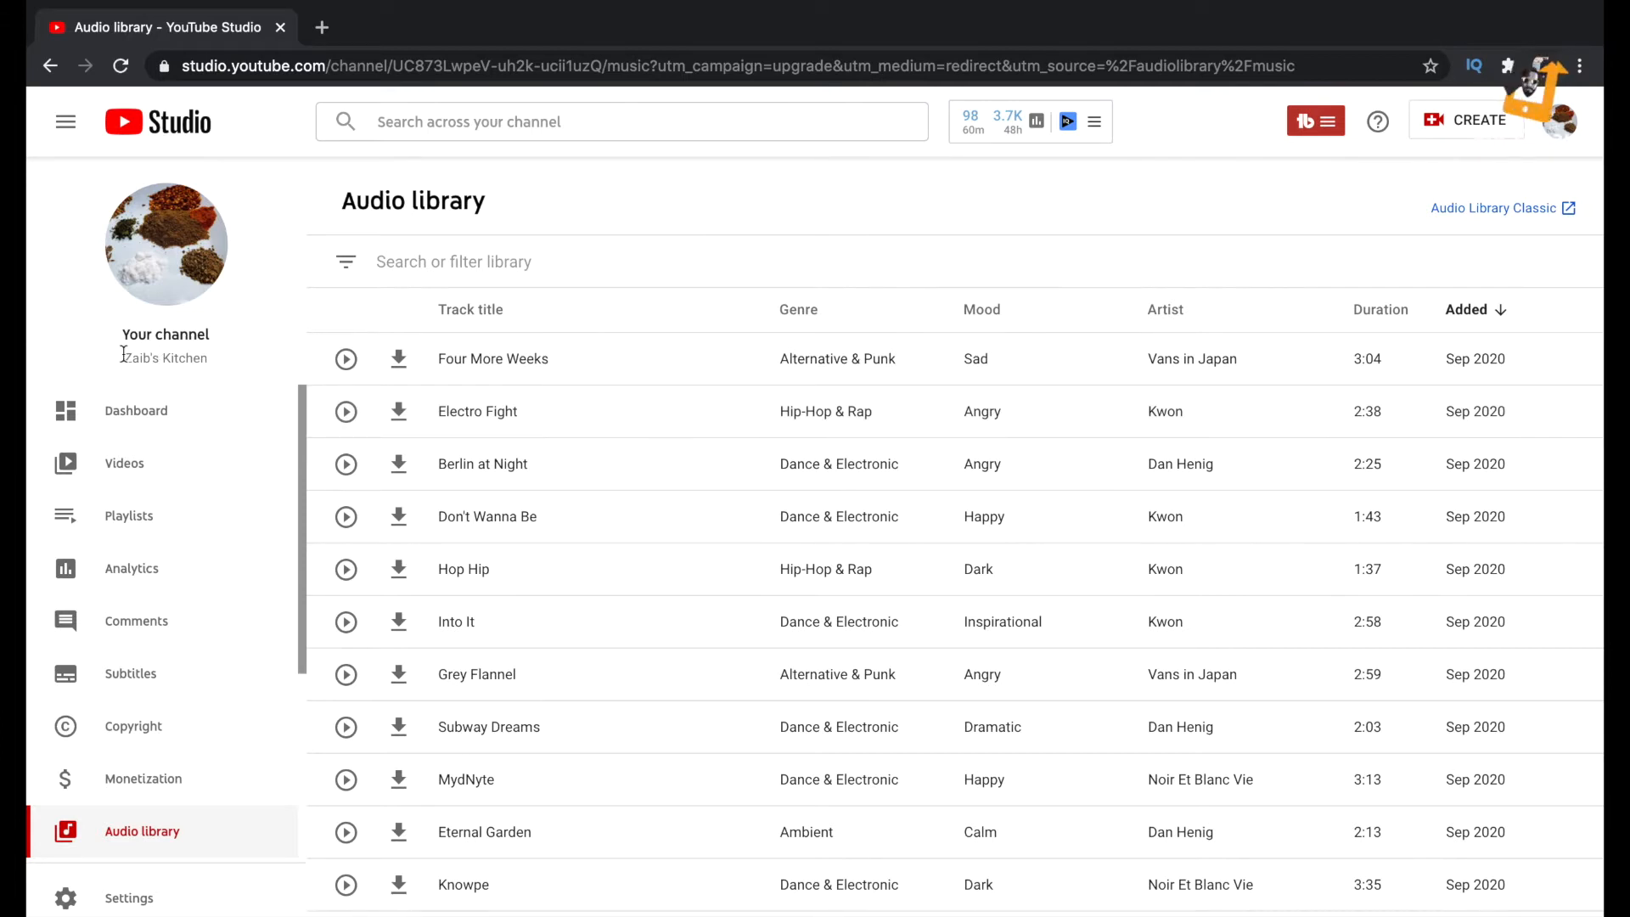
Examine the channel name and navigation entries in YouTube Studio, and look through the track list of the Audio library
drag(123, 353, 224, 355)
mouse_move(124, 334)
mouse_down()
mouse_move(205, 334)
mouse_move(202, 362)
mouse_move(123, 363)
mouse_up()
scroll(121, 475, down, 2)
scroll(123, 480, down, 1)
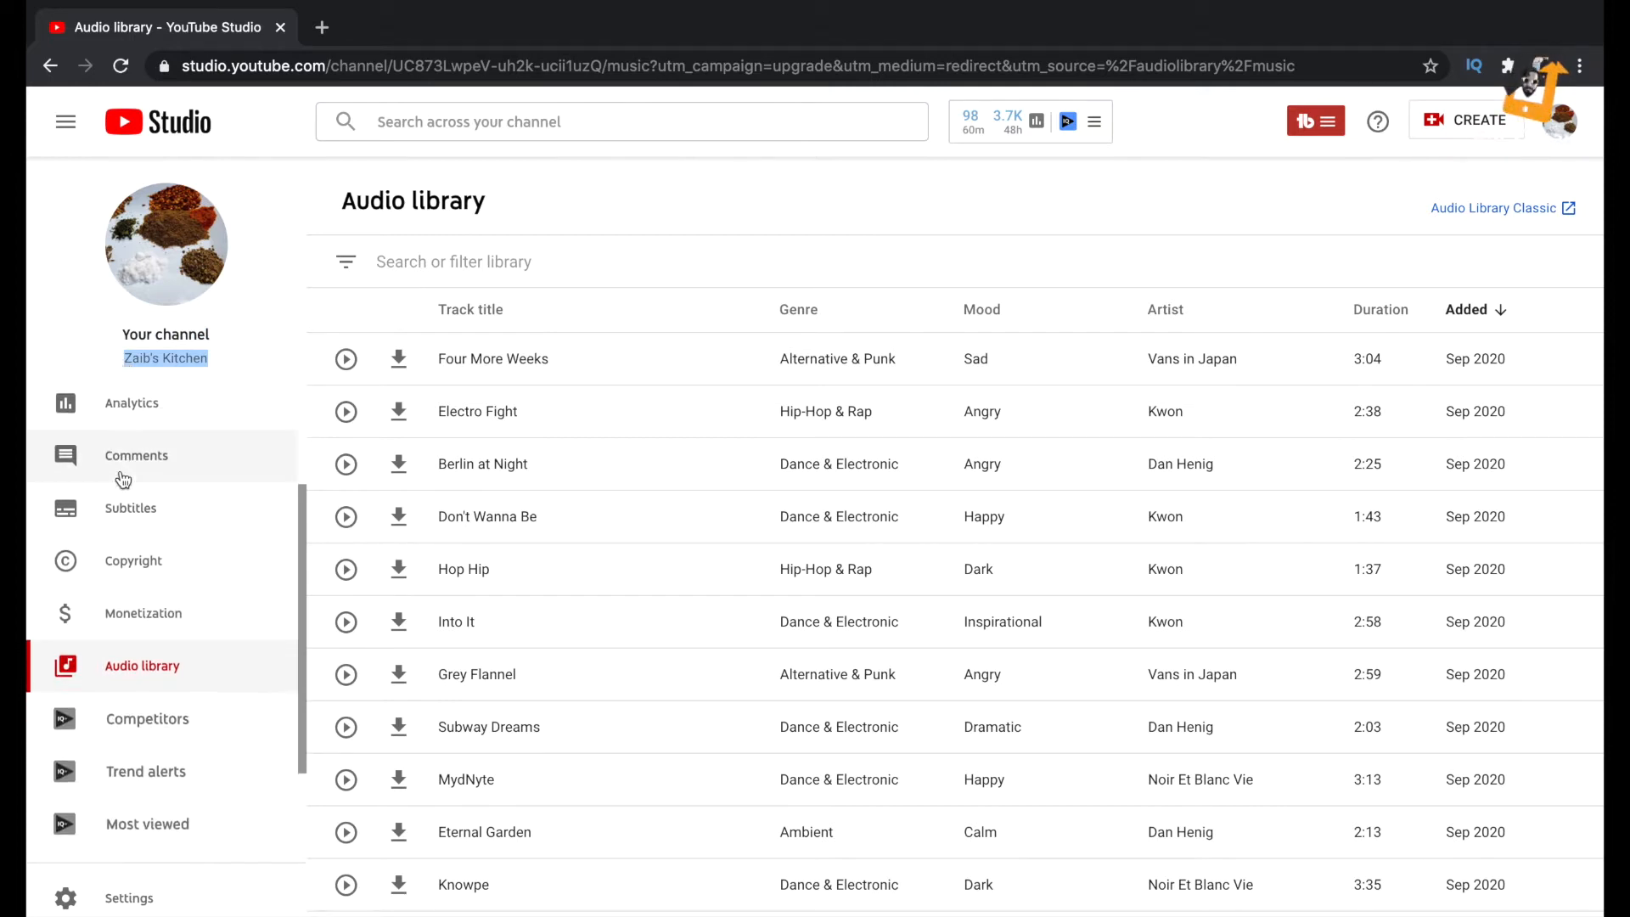
scroll(123, 481, down, 2)
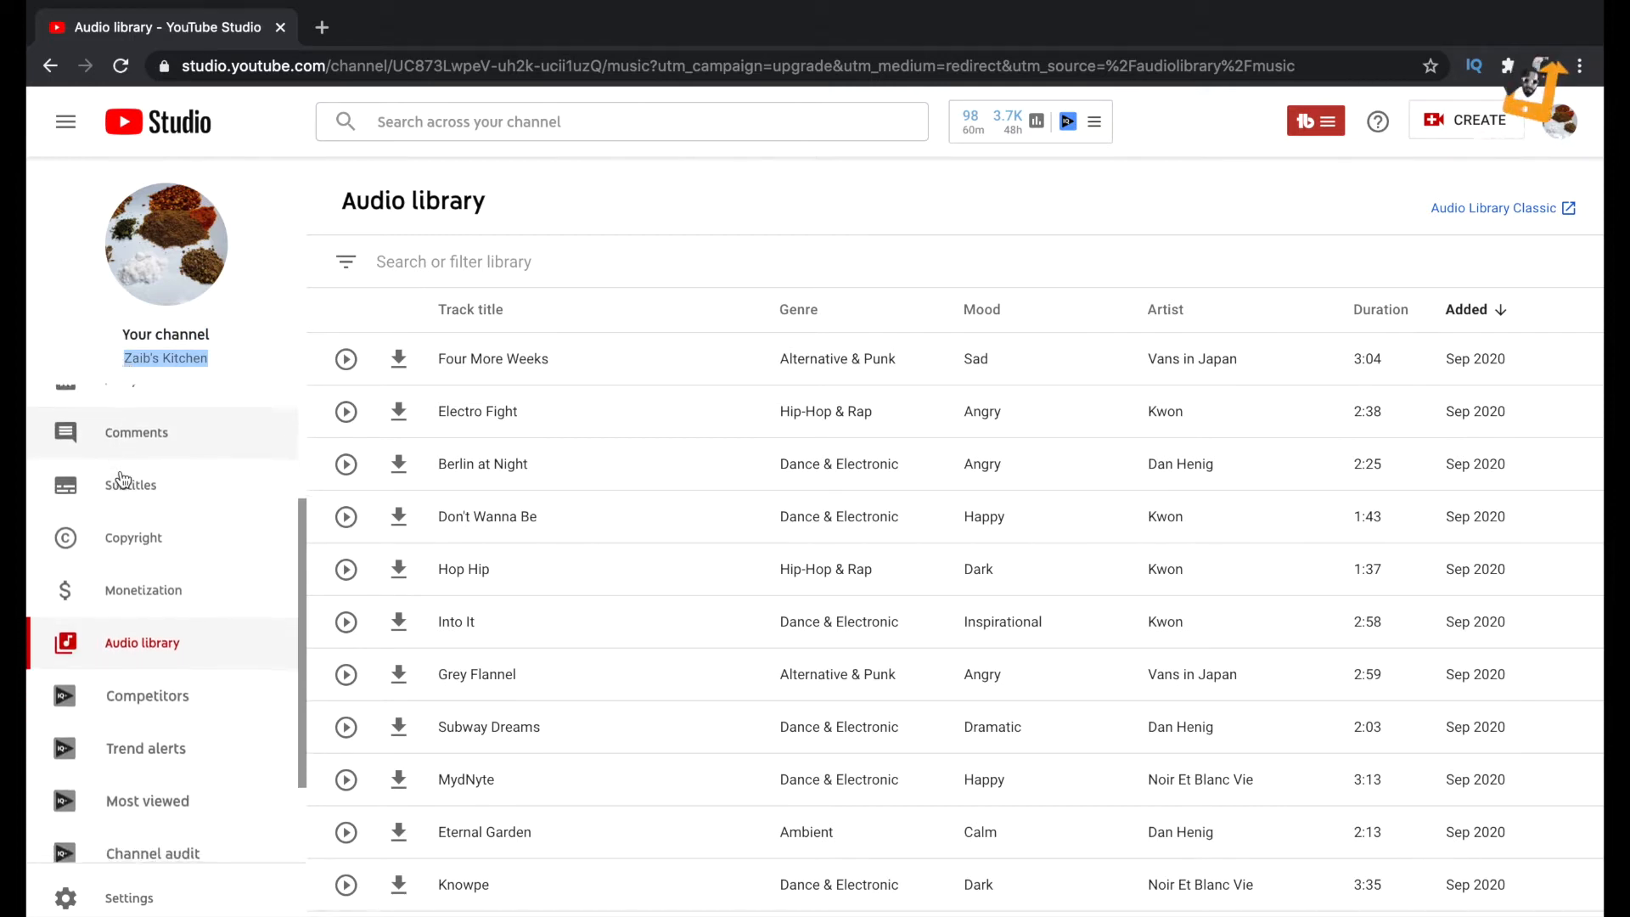
scroll(123, 481, up, 5)
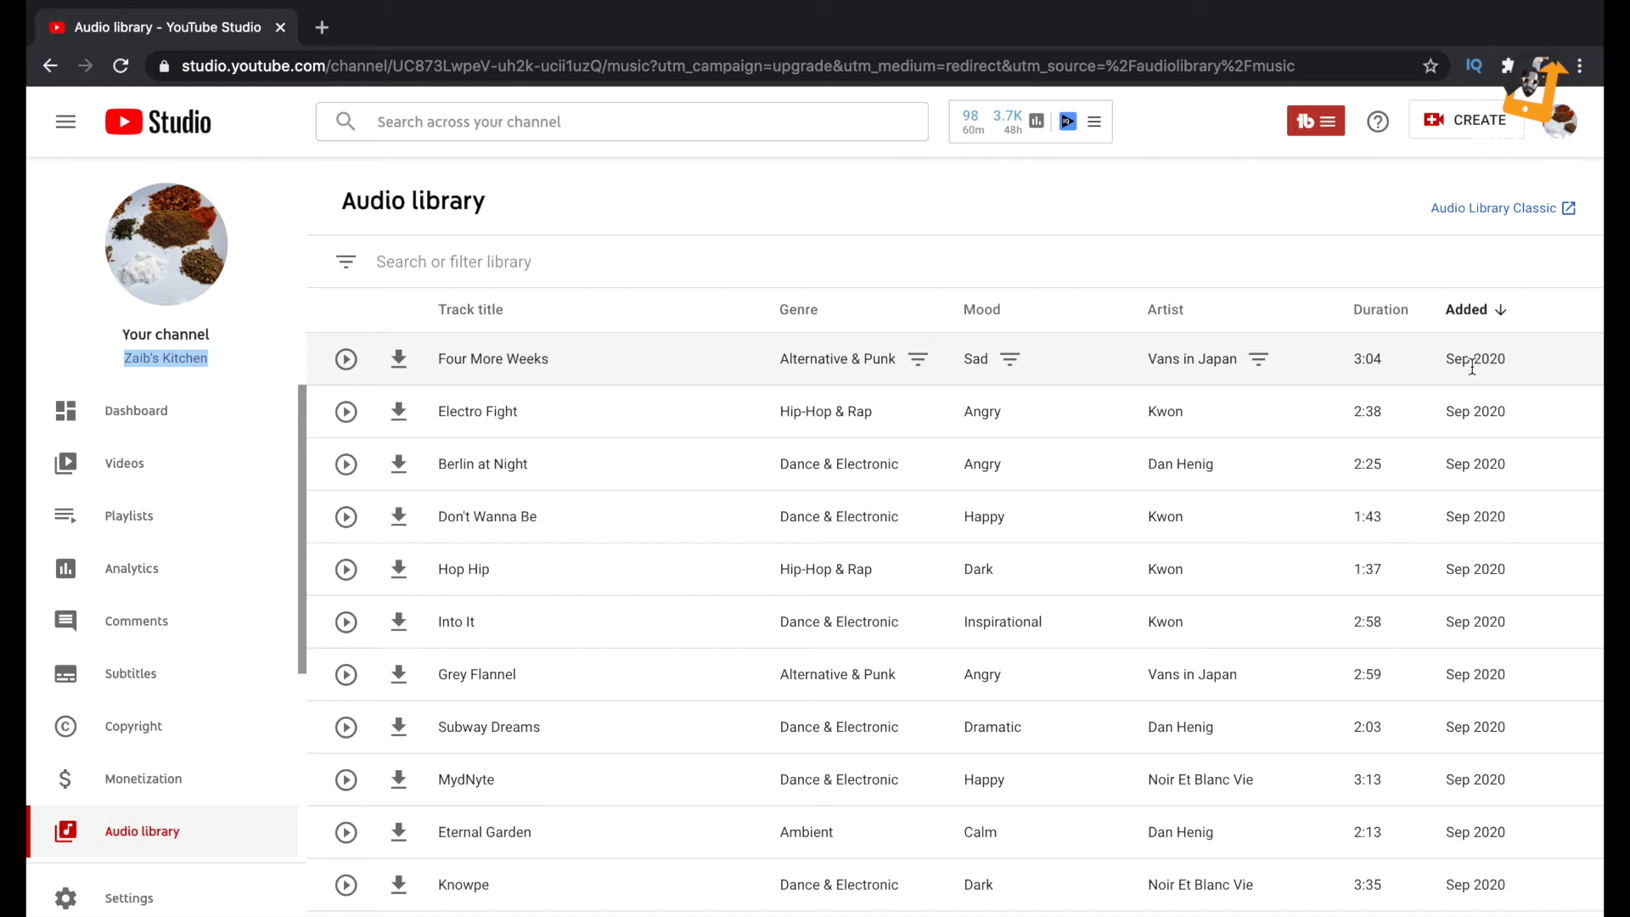
scroll(1447, 420, down, 10)
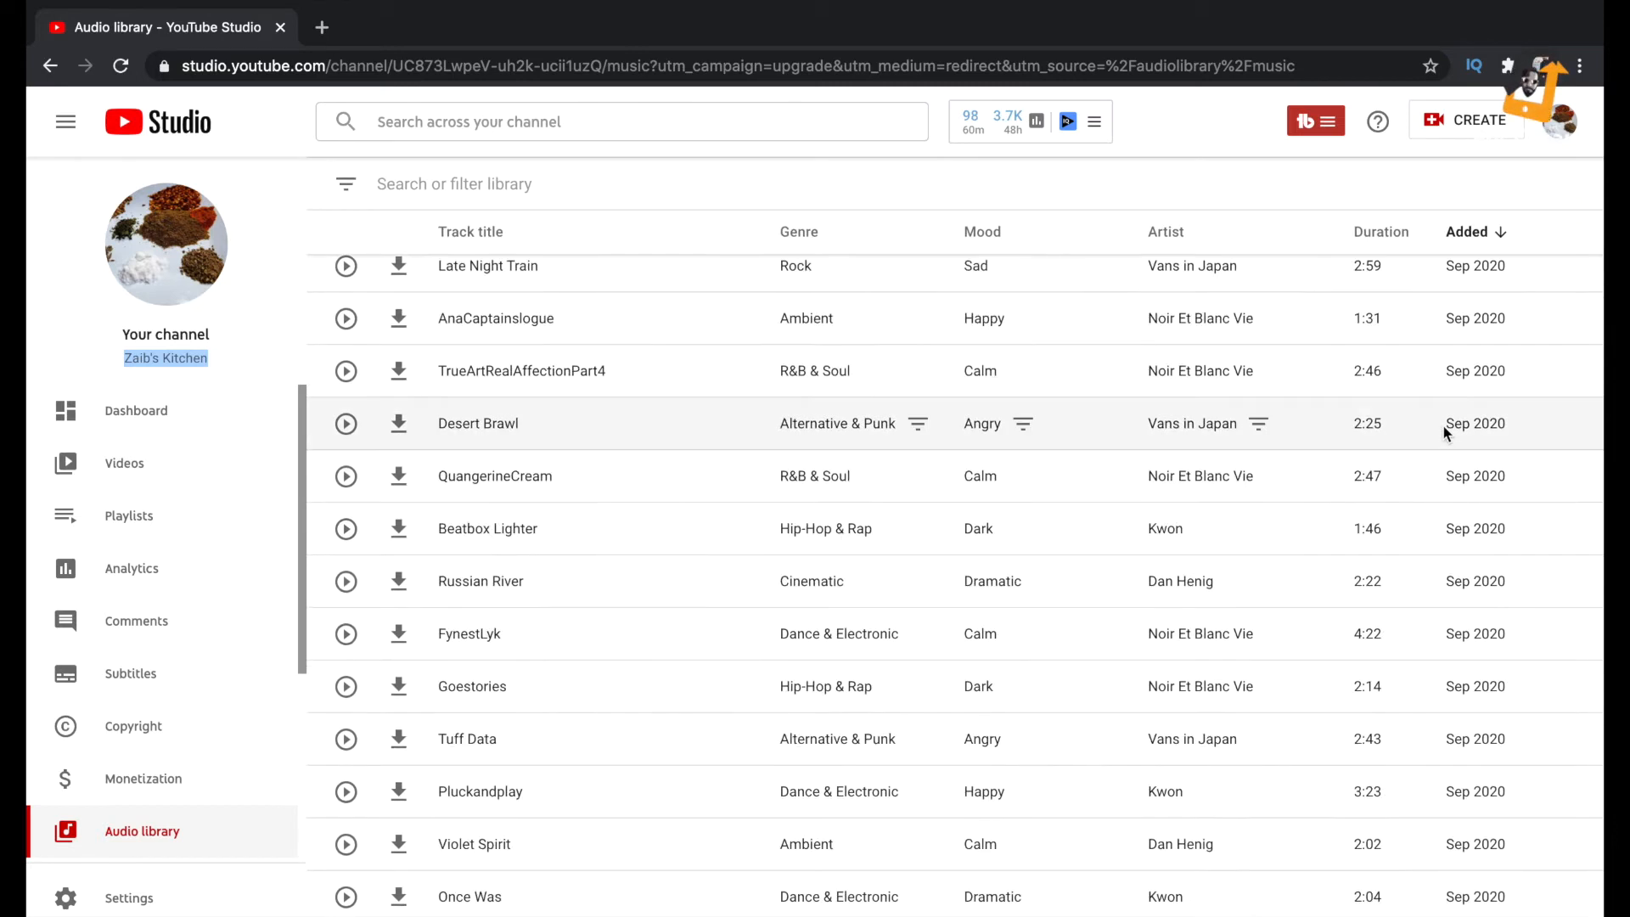
scroll(1149, 412, up, 8)
scroll(1145, 404, up, 3)
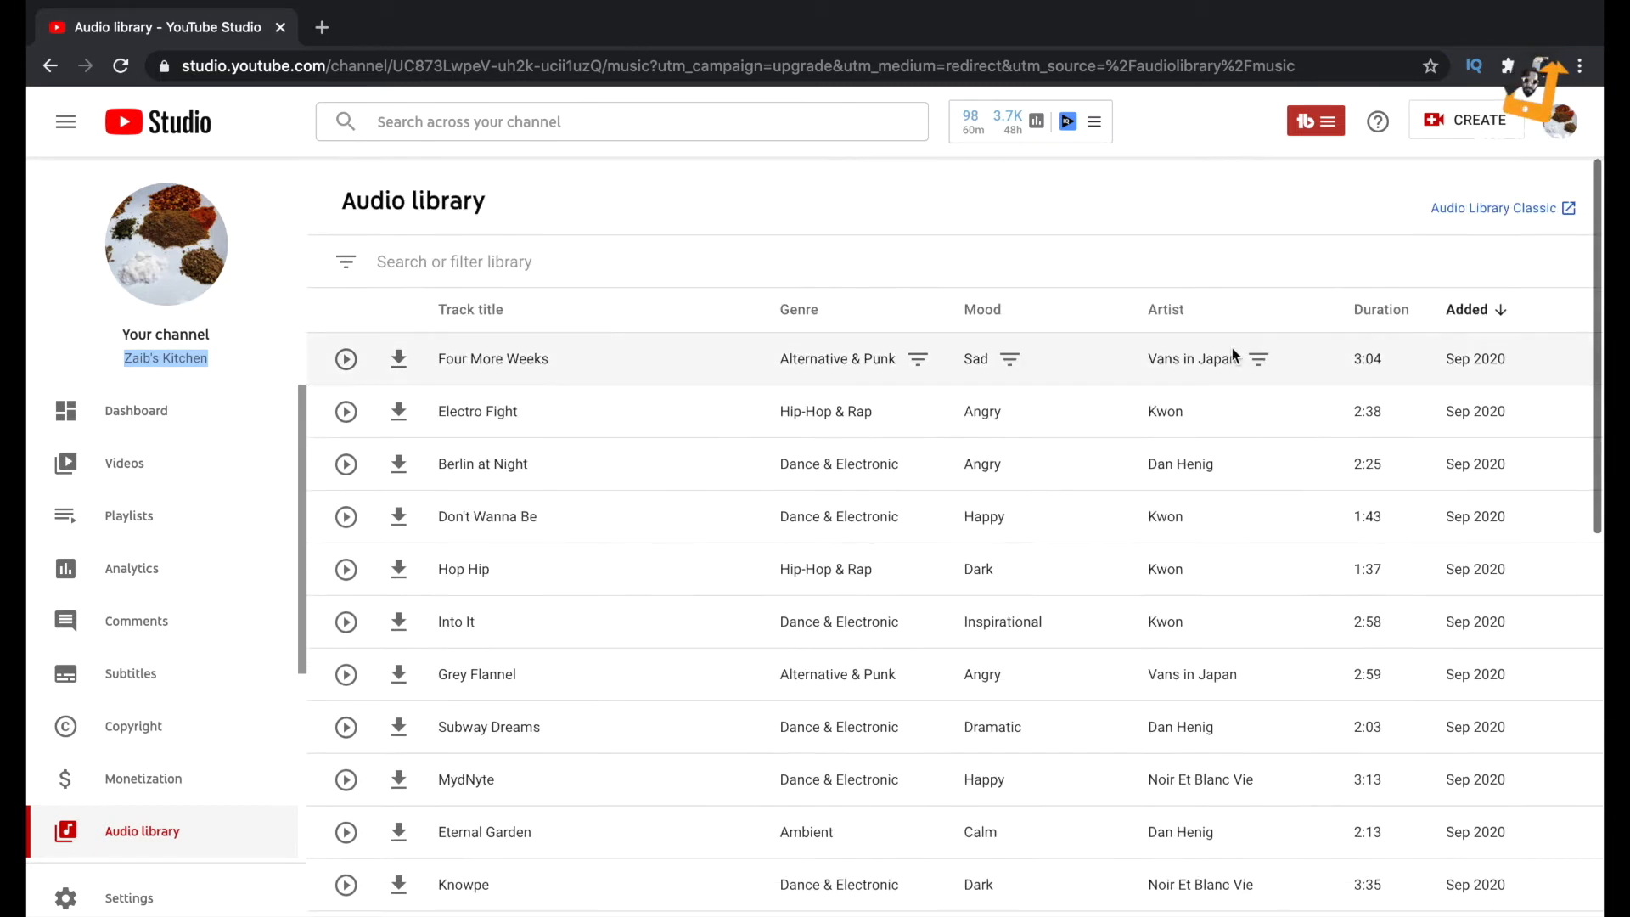
Preview the tracks Four More Weeks, Electro Fight and Berlin at Night in the audio library
click(344, 361)
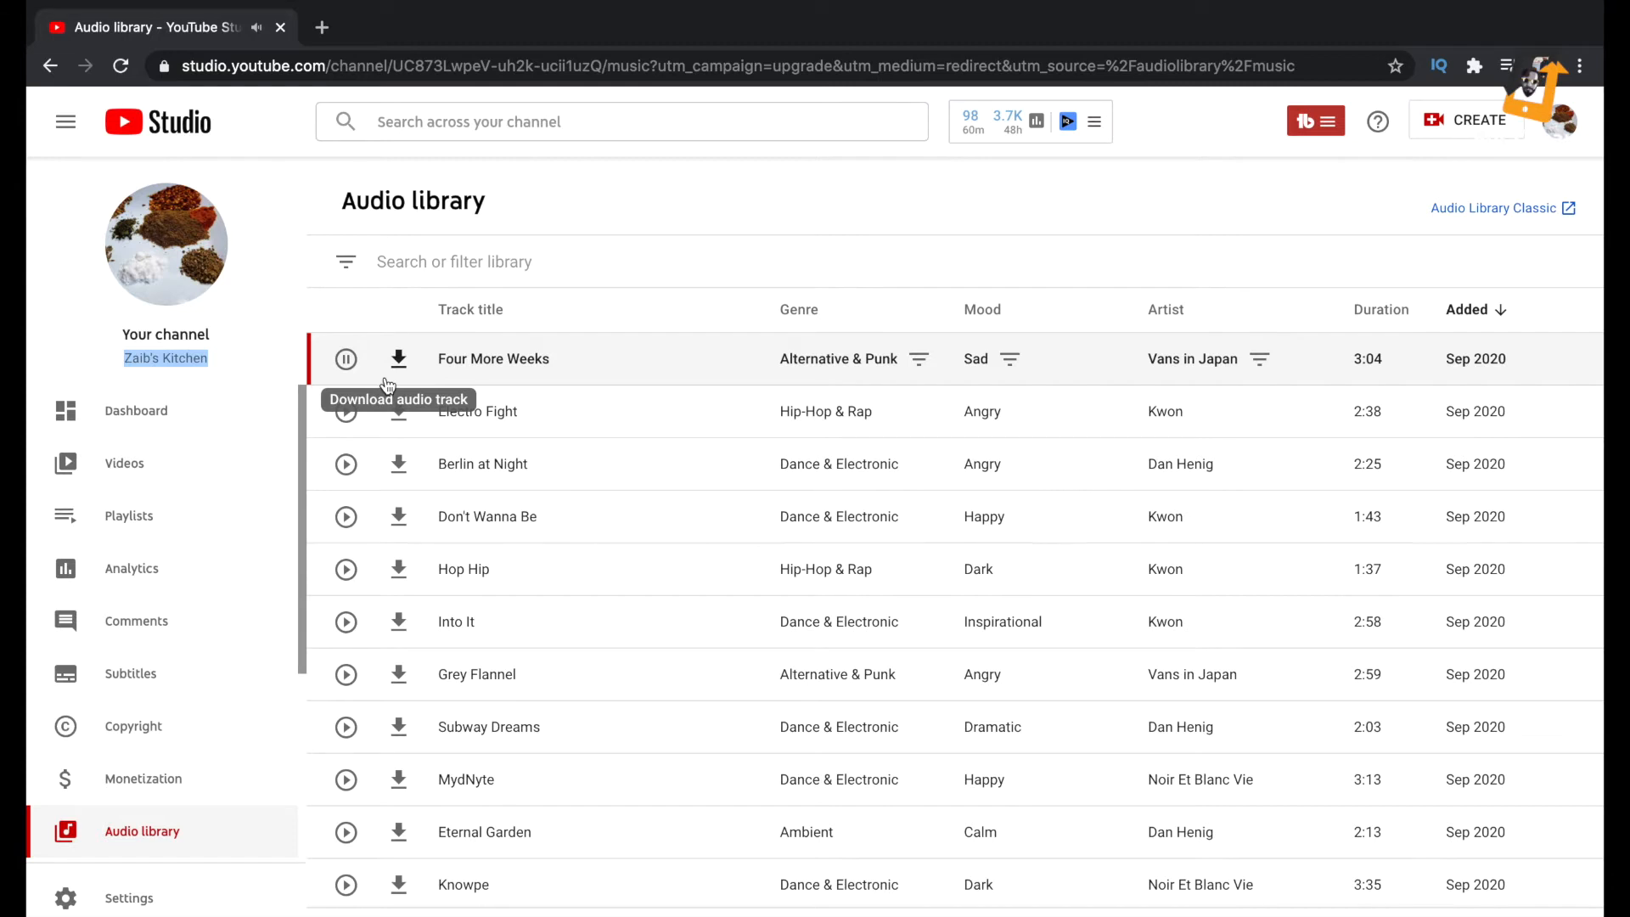
click(347, 413)
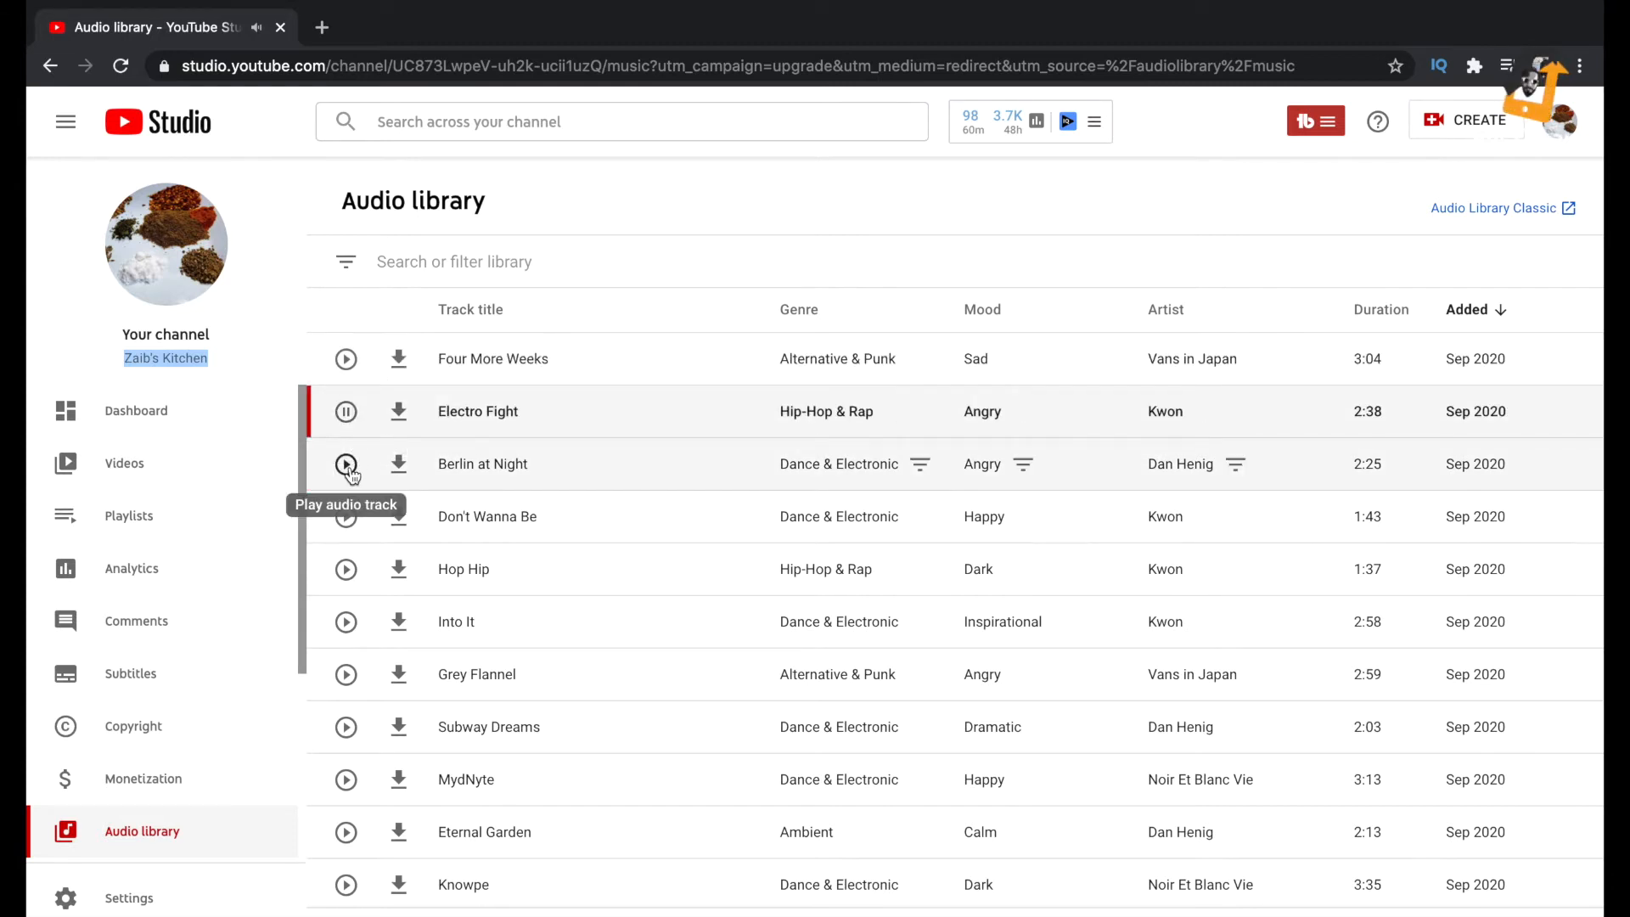
click(346, 466)
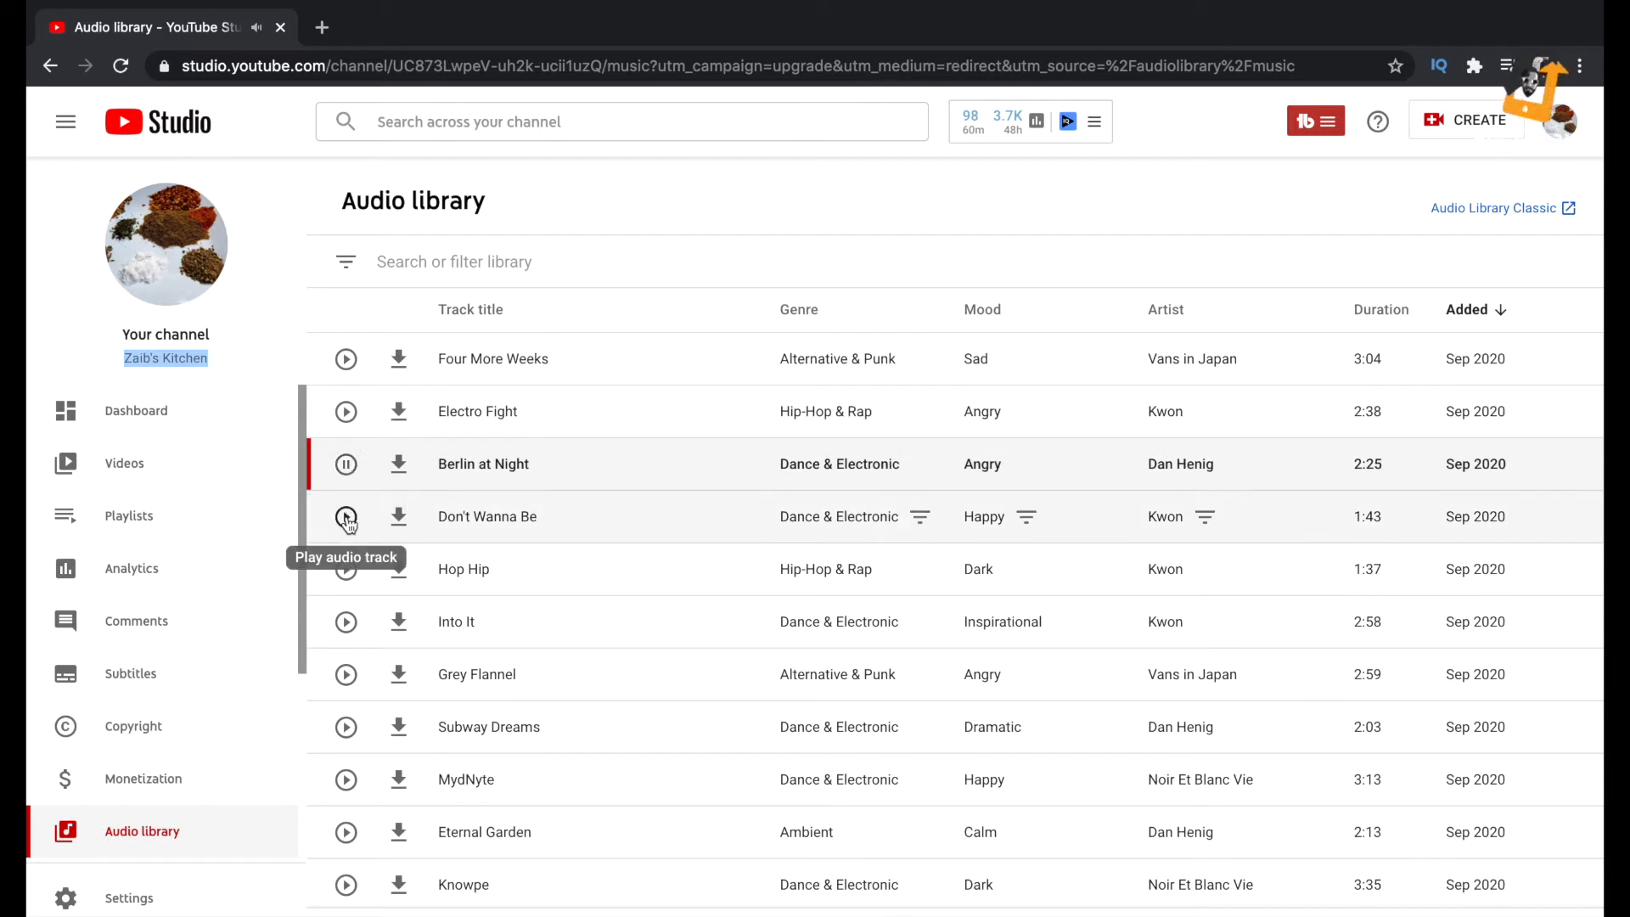
Play the track Don't Wanna Be, download it, and pause its playback
click(346, 518)
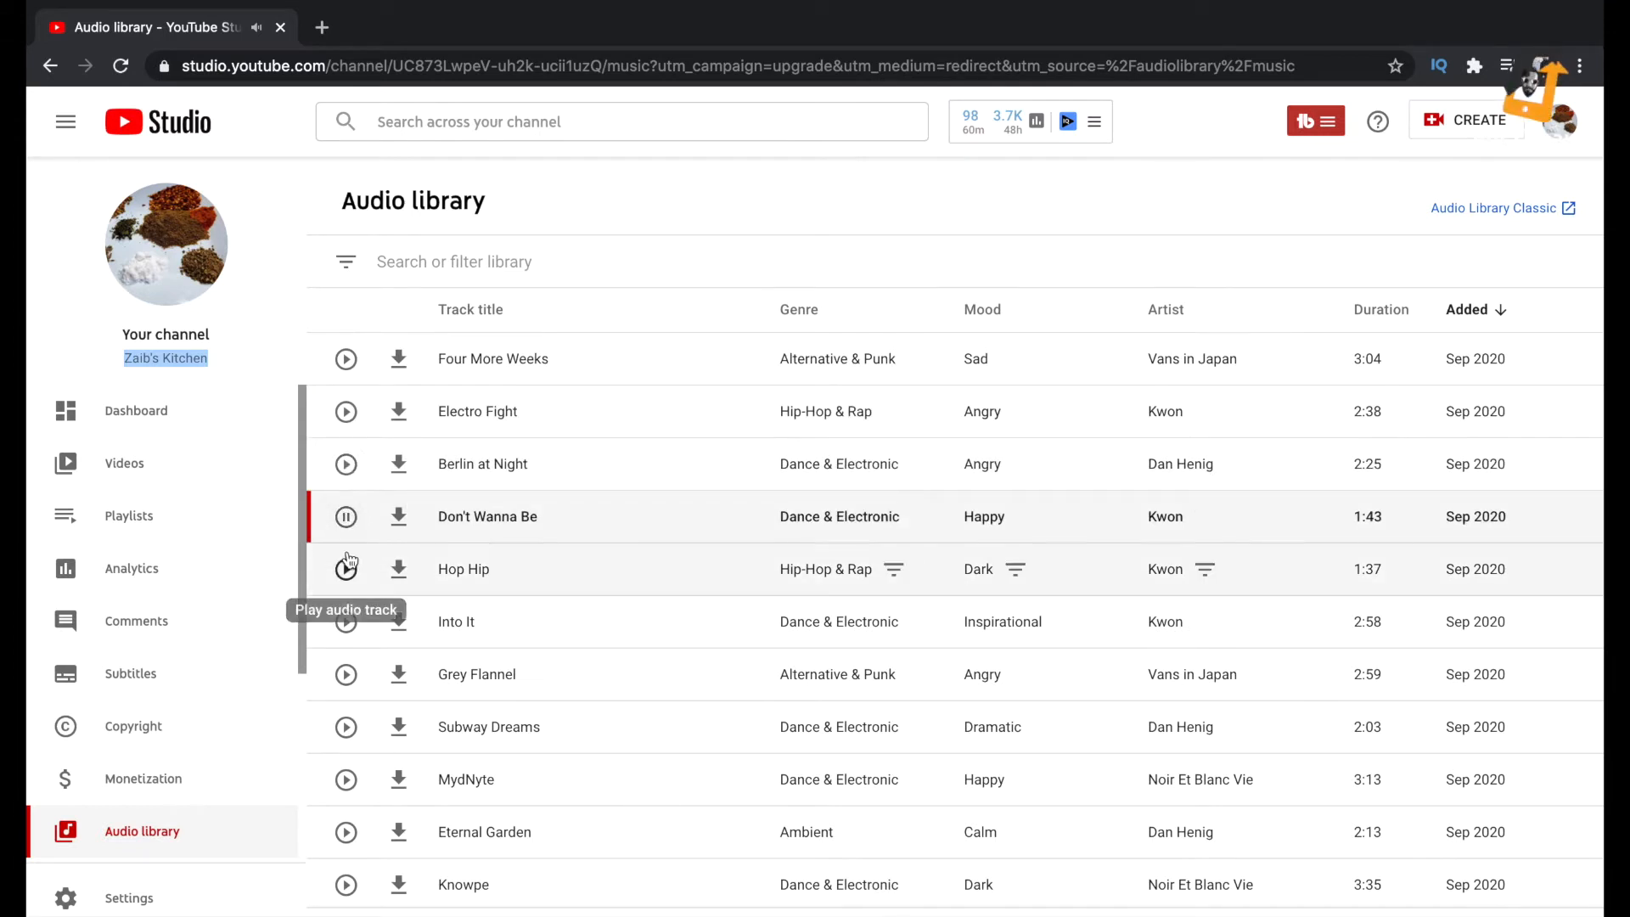
click(399, 520)
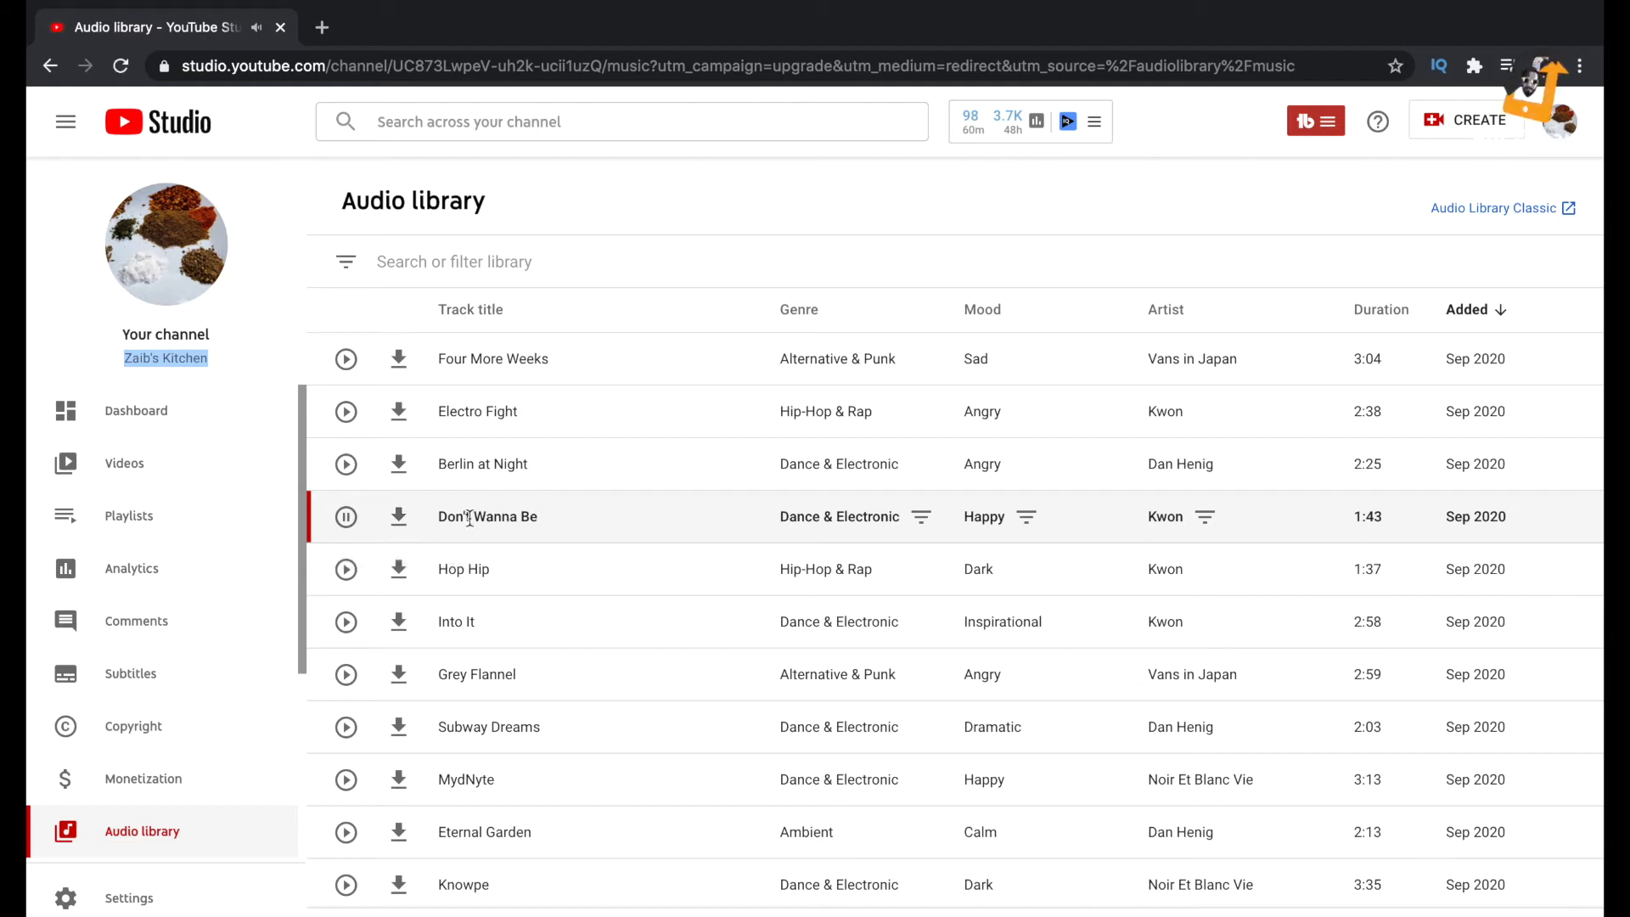
click(357, 529)
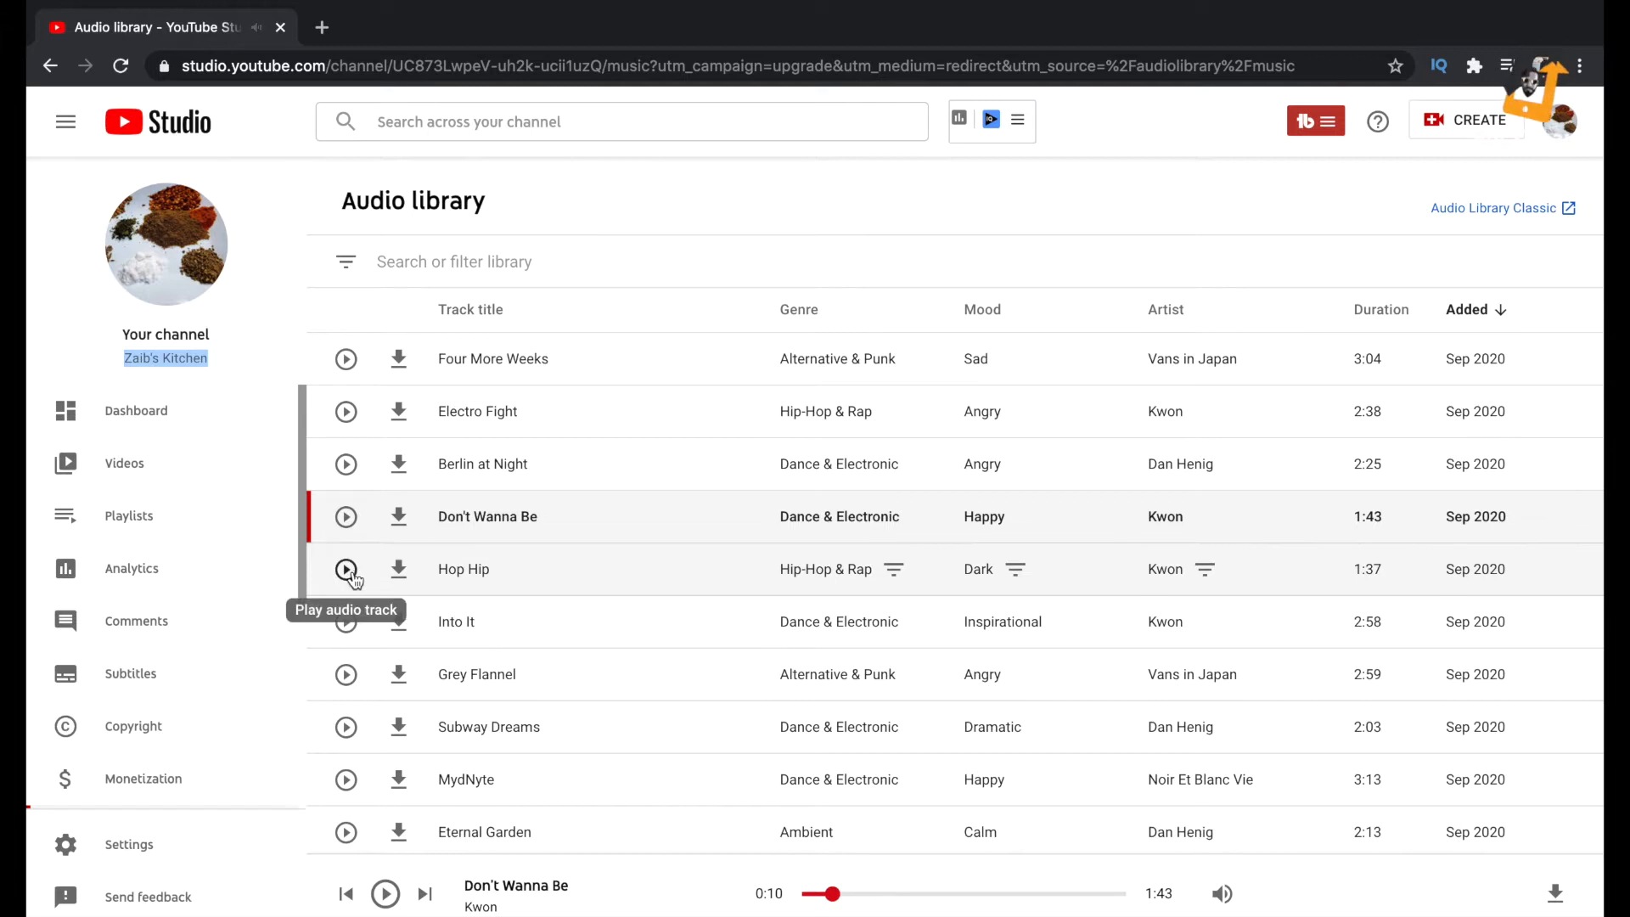
Preview the tracks Hop Hip, Into It, Grey Flannel and Subway Dreams, skipping ahead within Into It and Grey Flannel
click(347, 570)
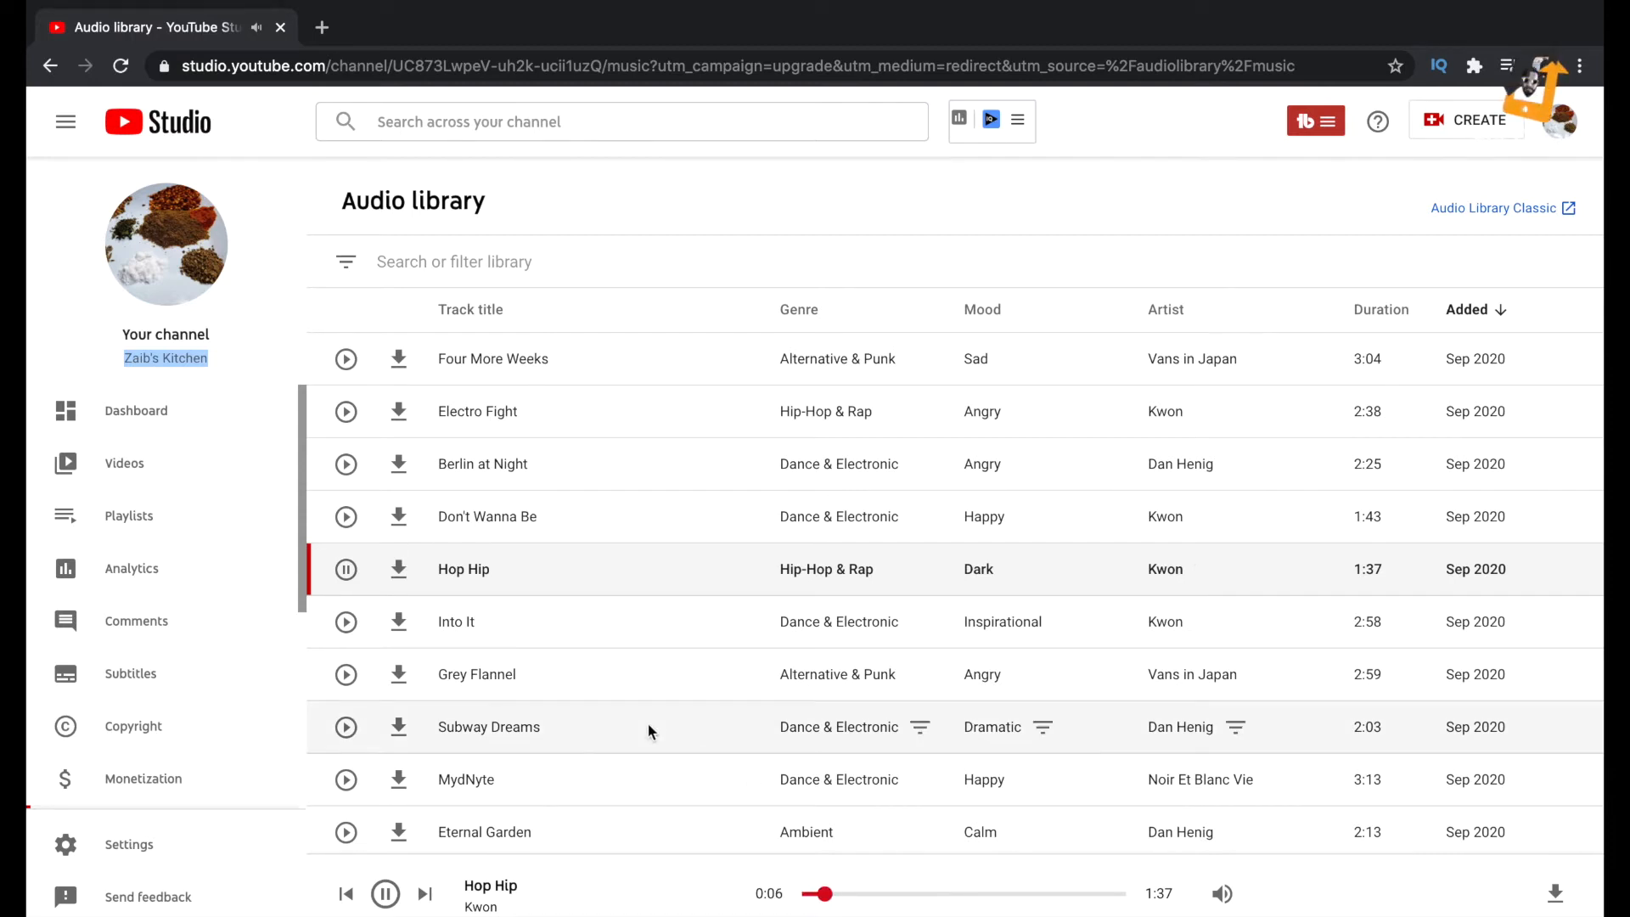
click(346, 621)
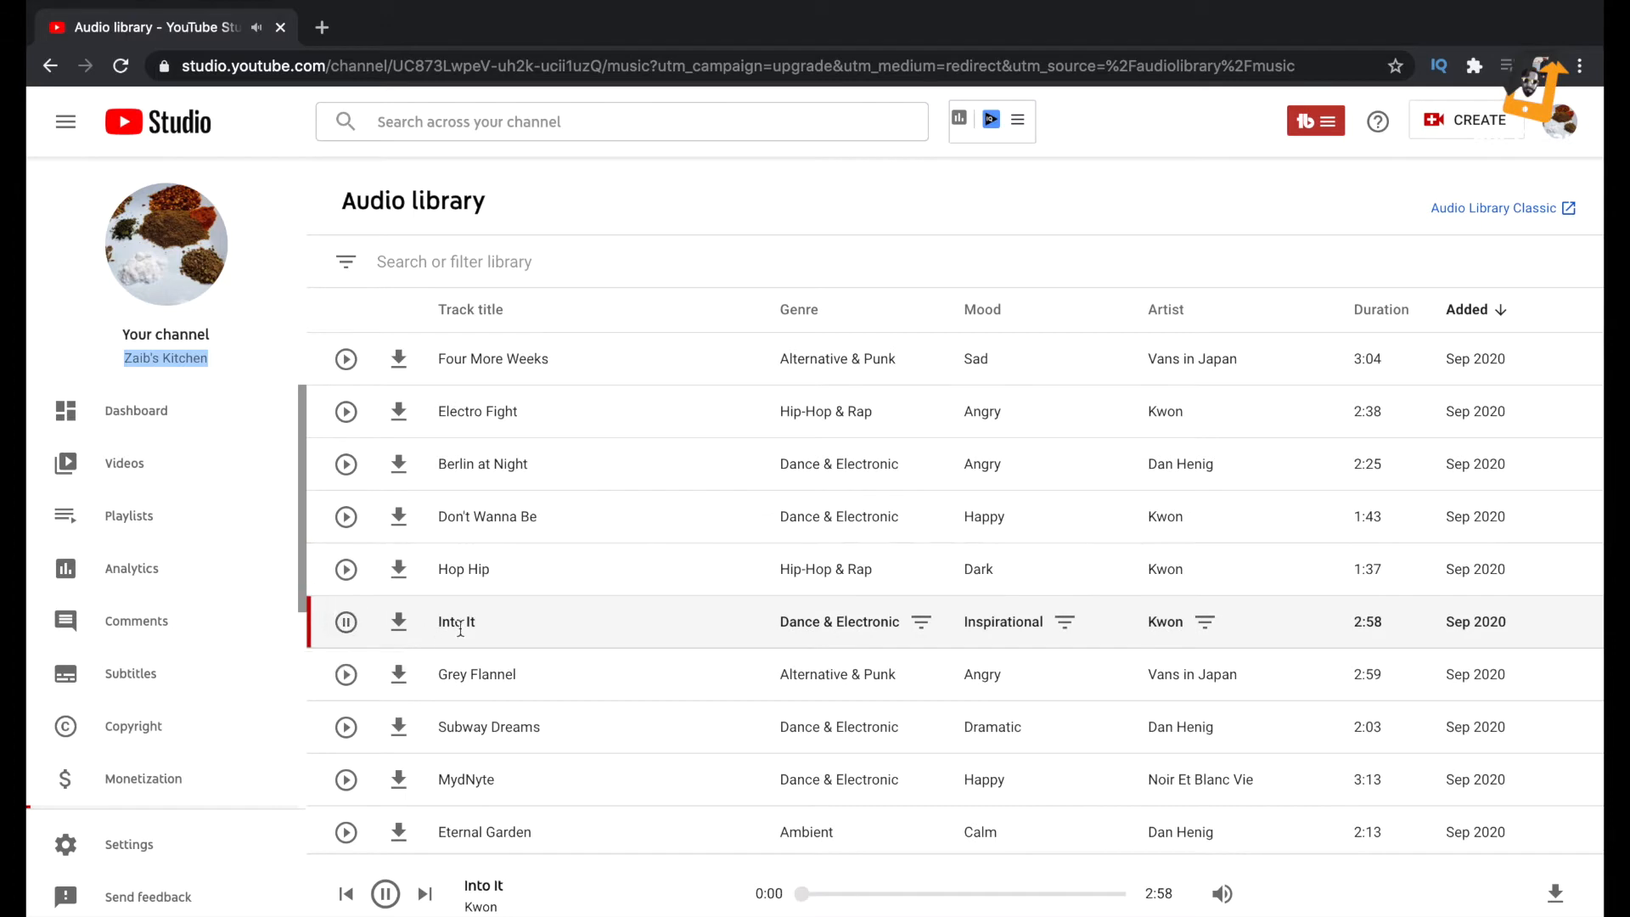
click(834, 893)
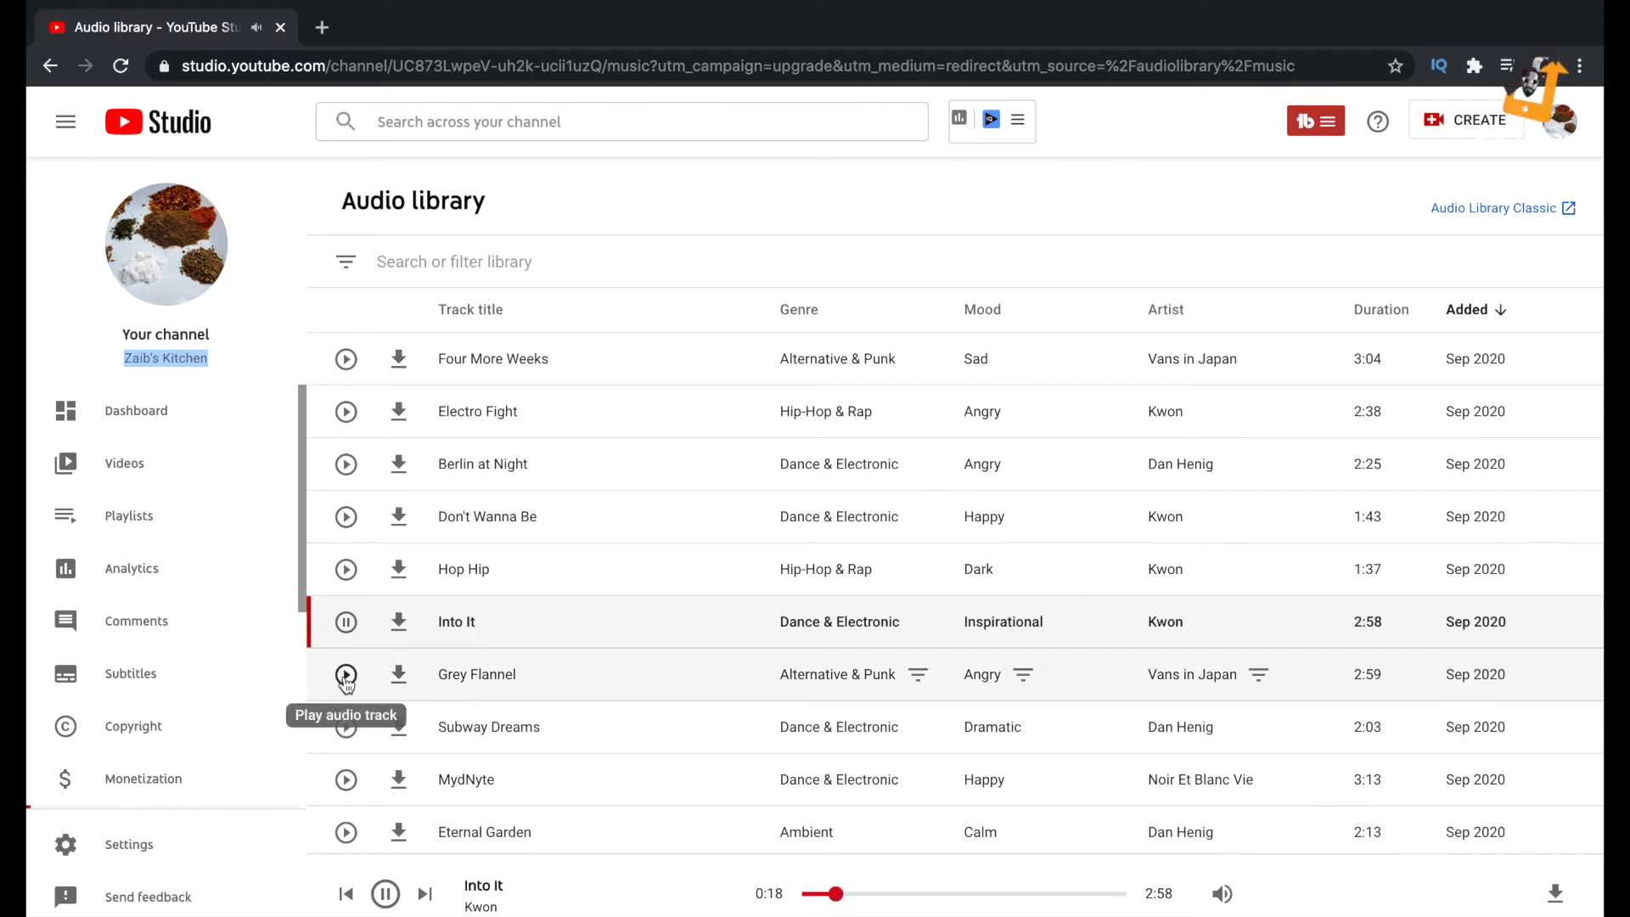
click(345, 674)
click(830, 893)
click(345, 726)
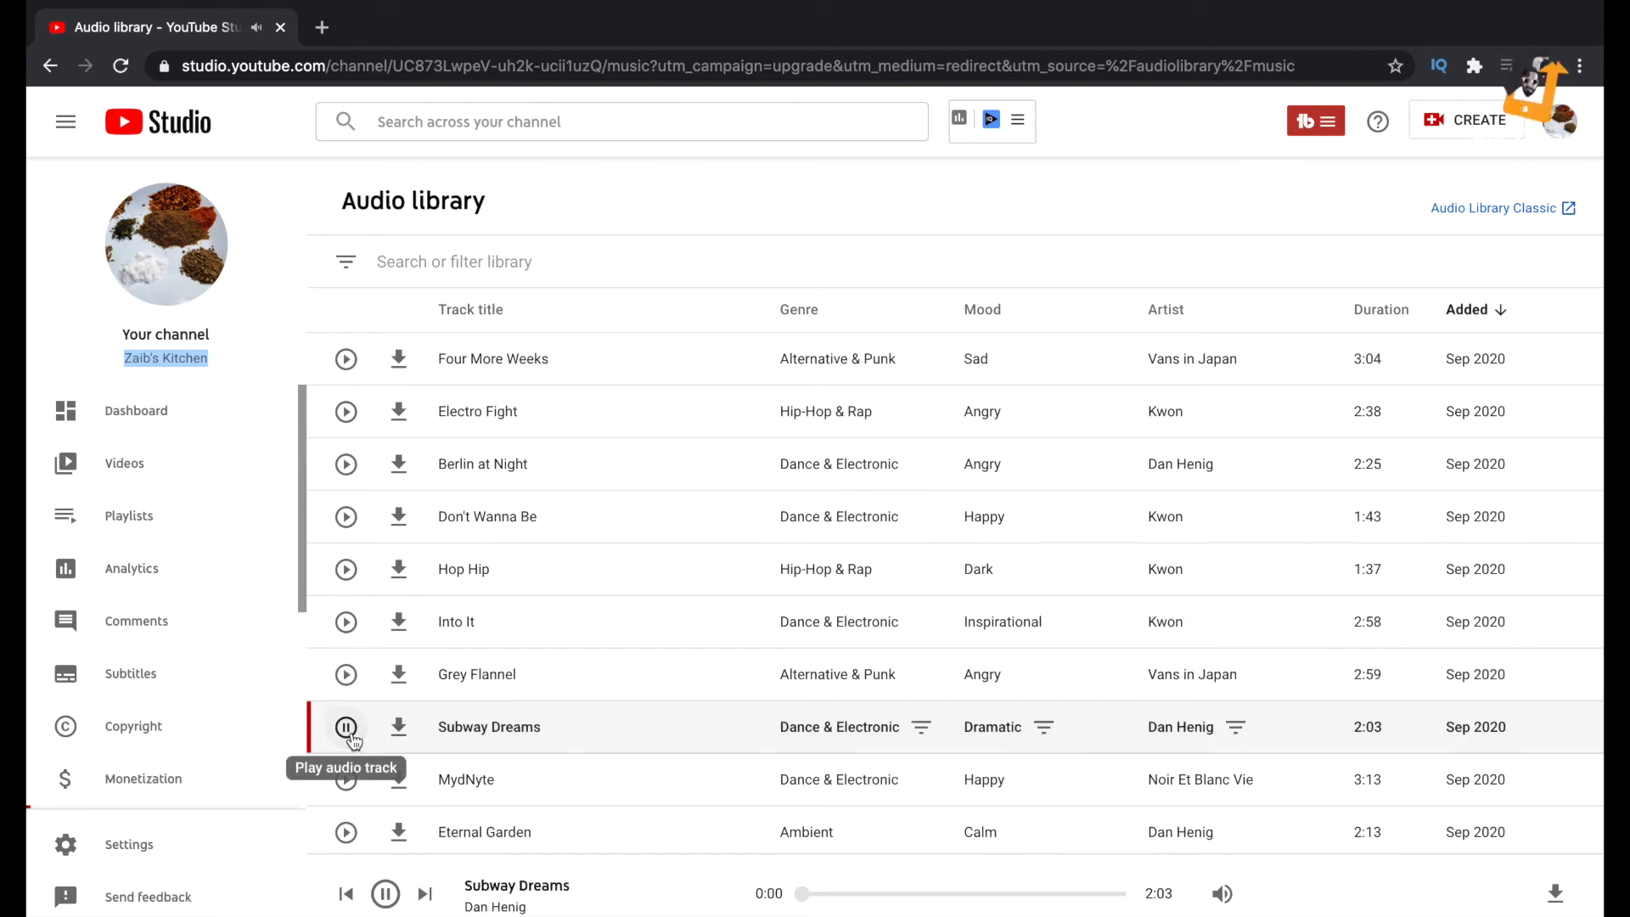
click(346, 727)
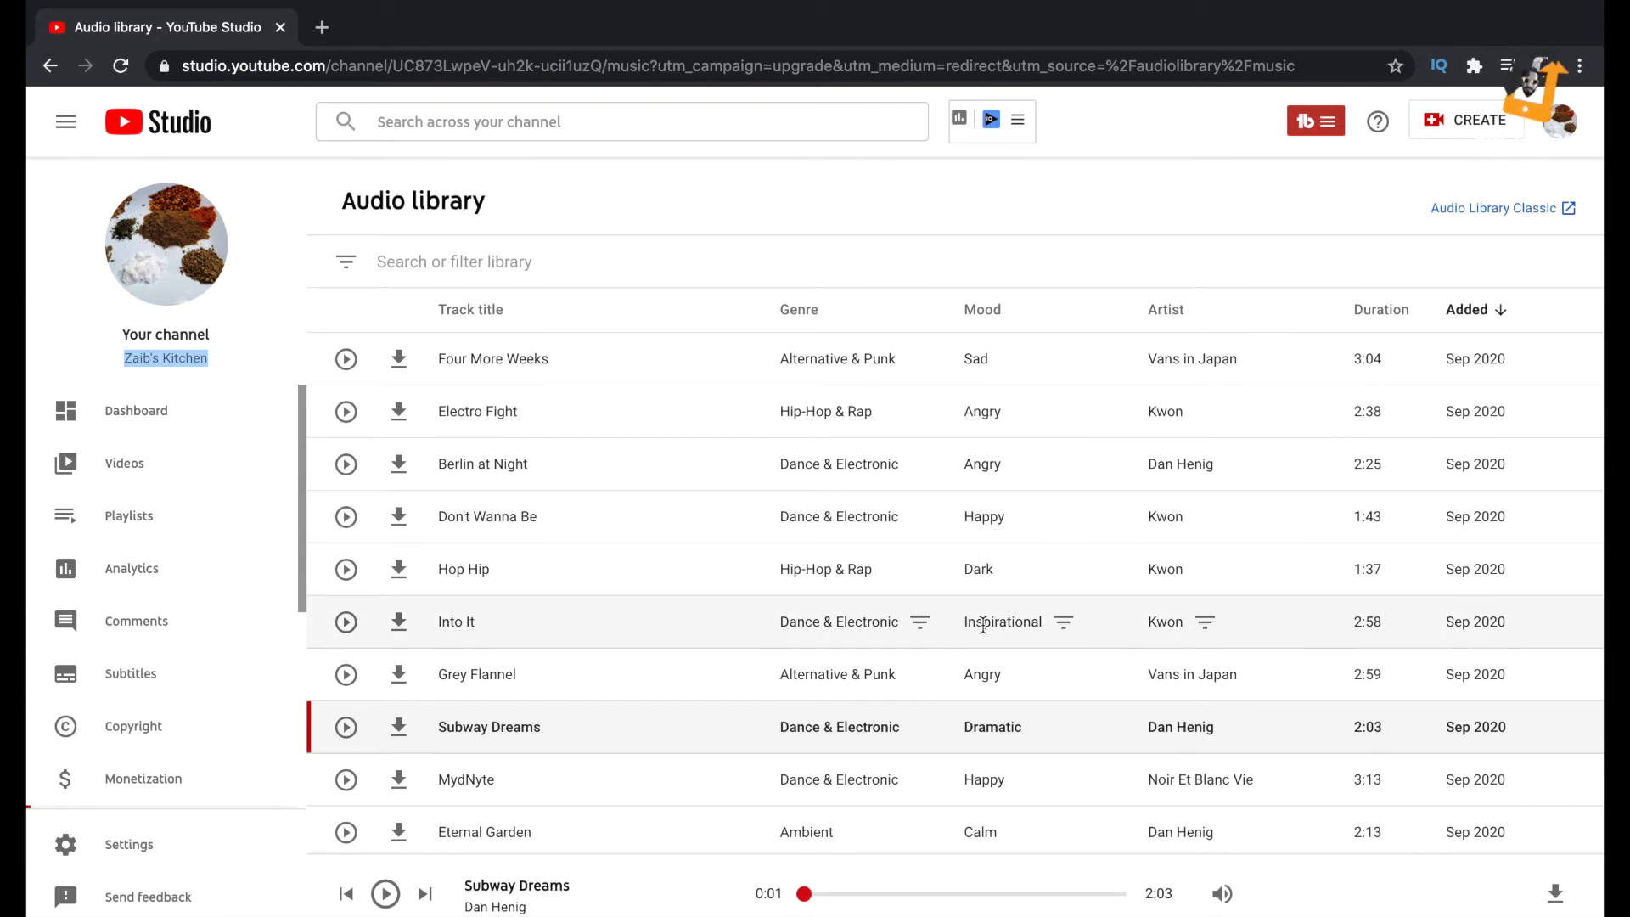
Preview the ambient track Eternal Garden, skip to about the middle of it, and pause playback
scroll(982, 624, down, 3)
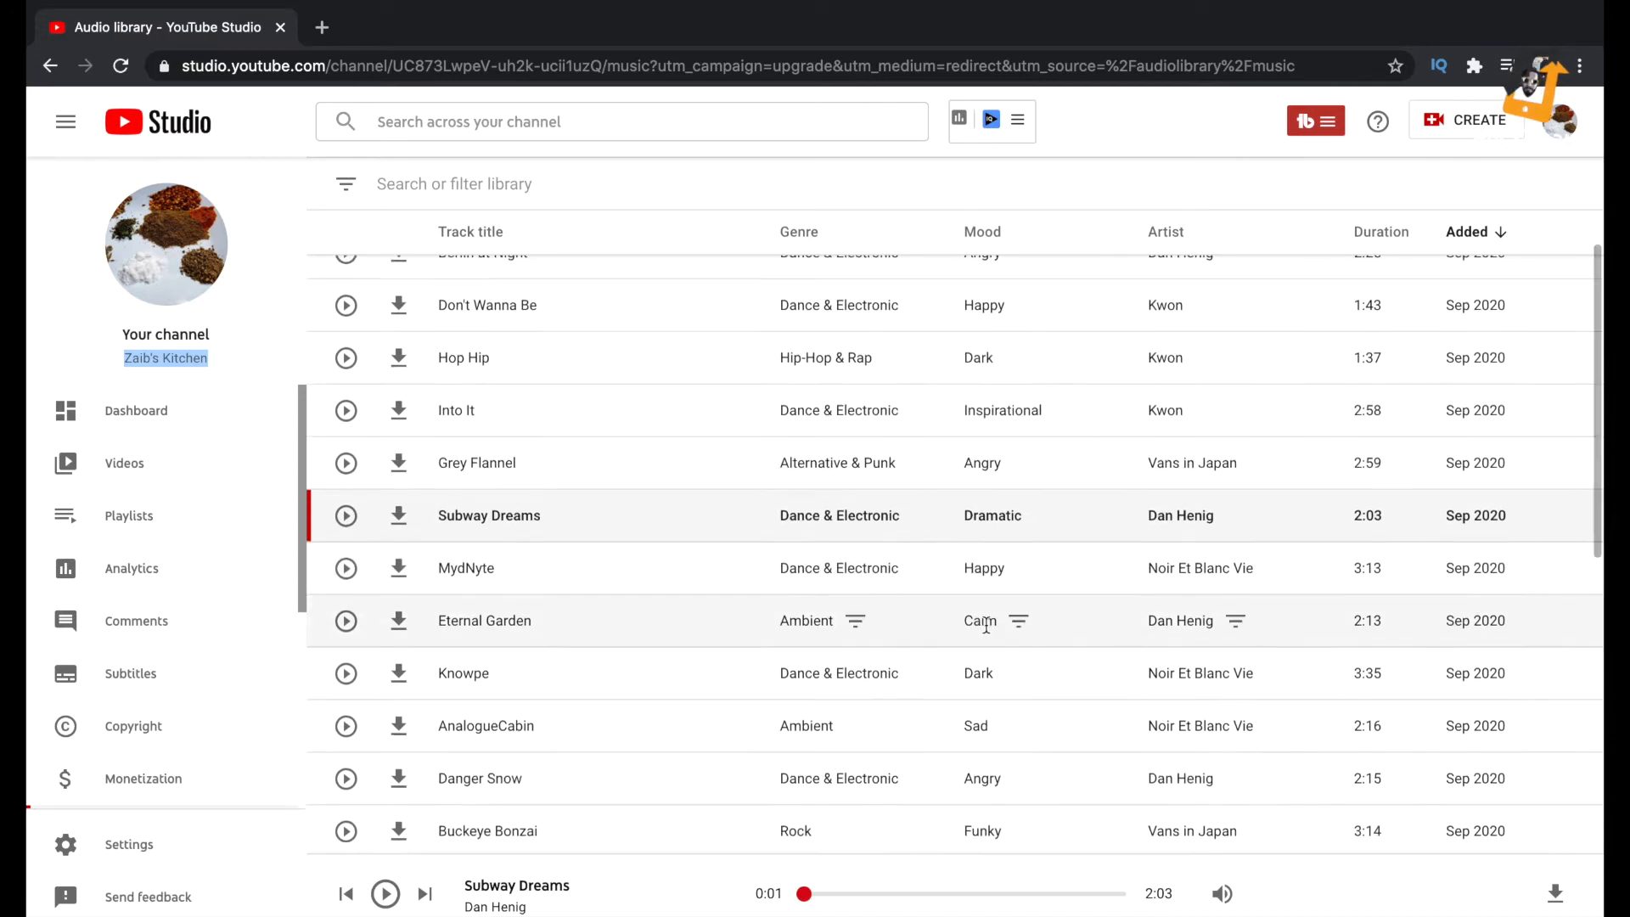
click(347, 624)
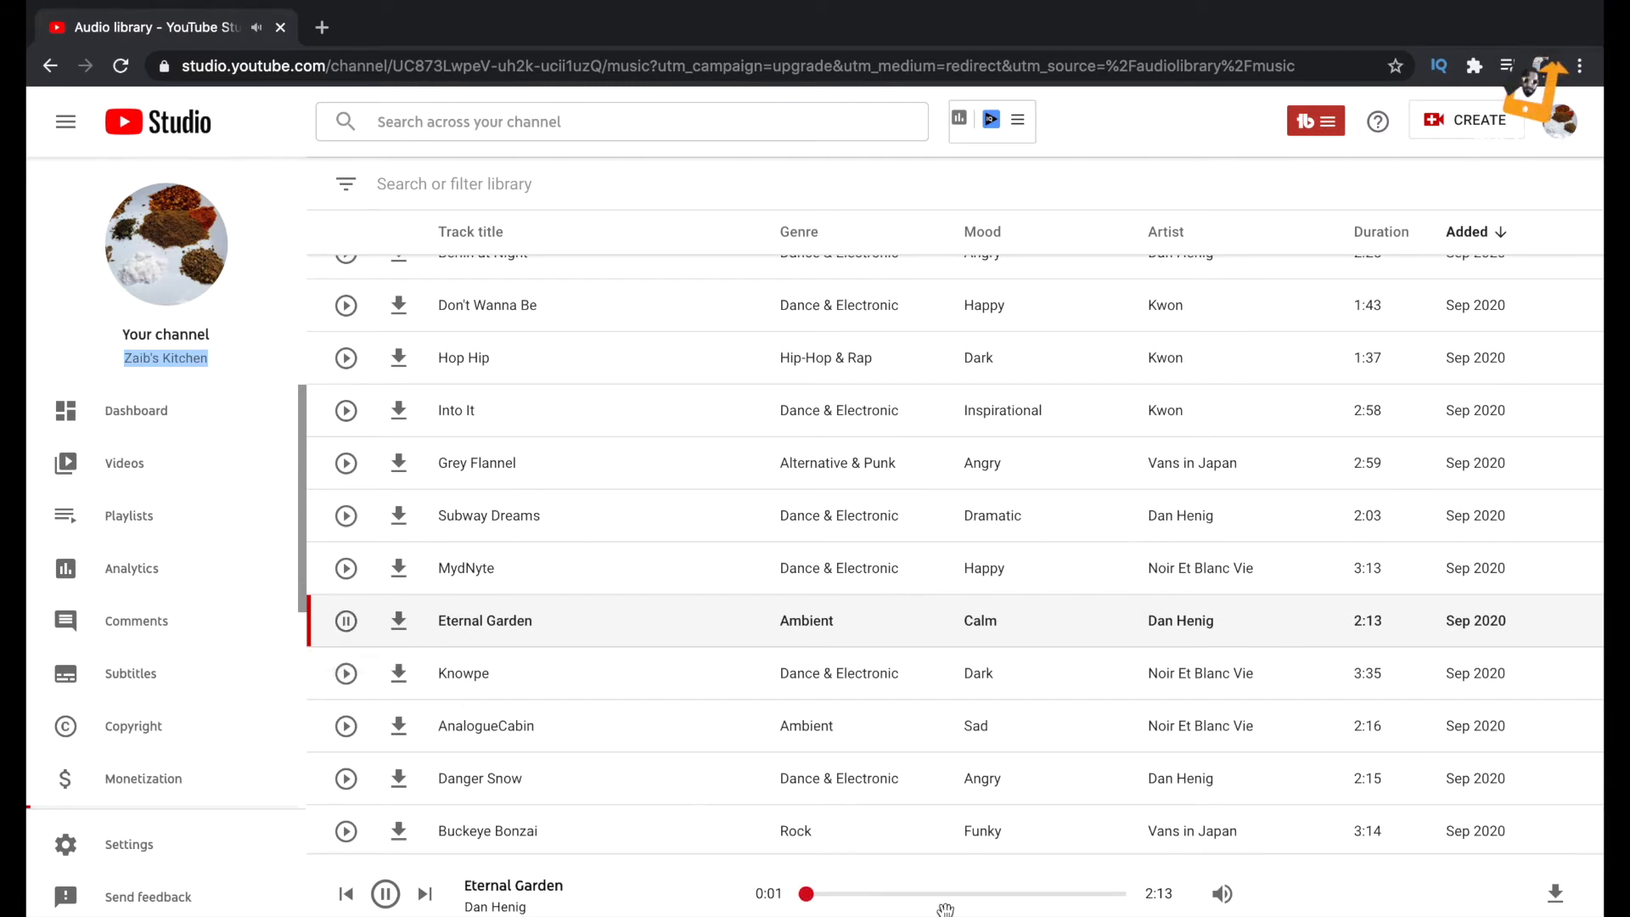
drag(832, 900, 894, 900)
click(963, 900)
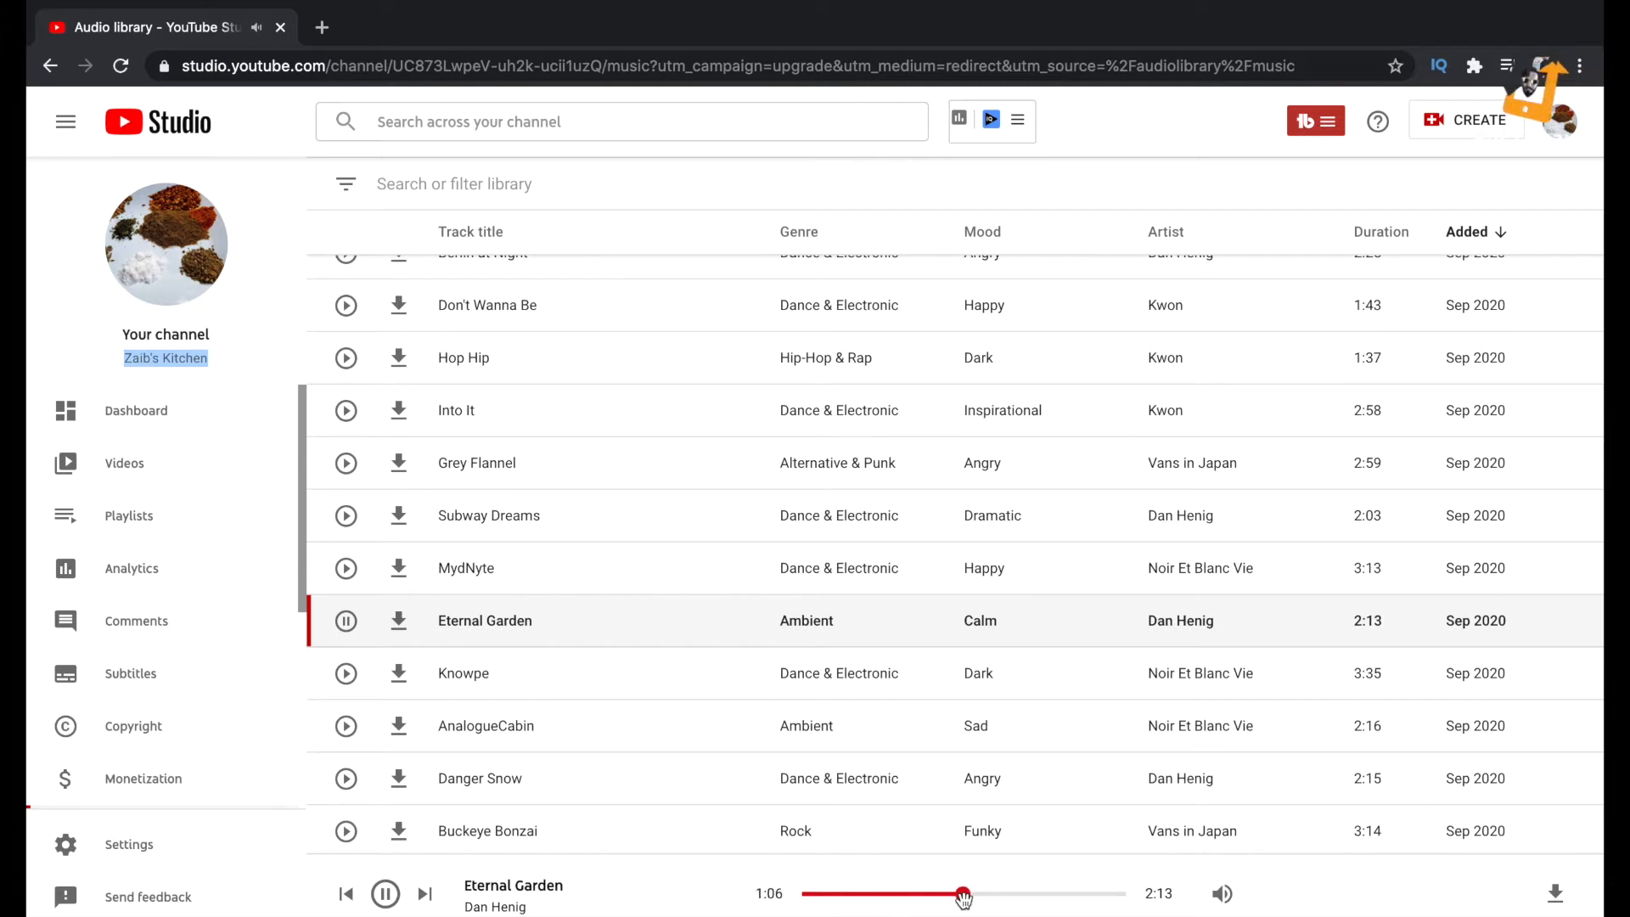
click(348, 622)
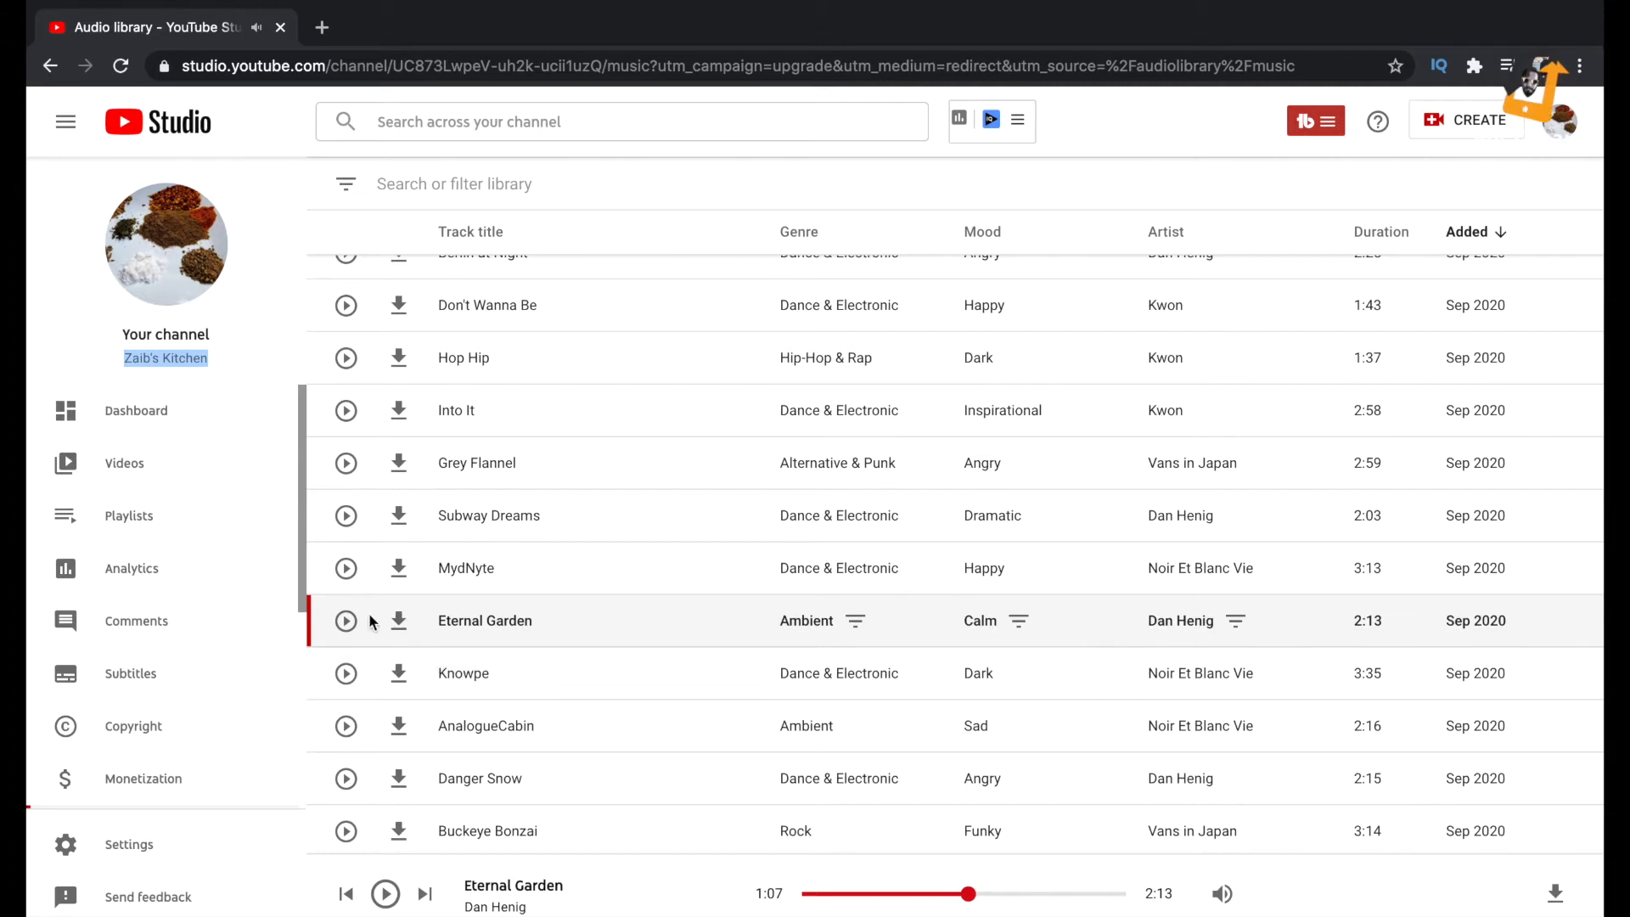
Look through the filter options for the audio library, such as Genre, Mood and Attribution not required
scroll(895, 520, up, 3)
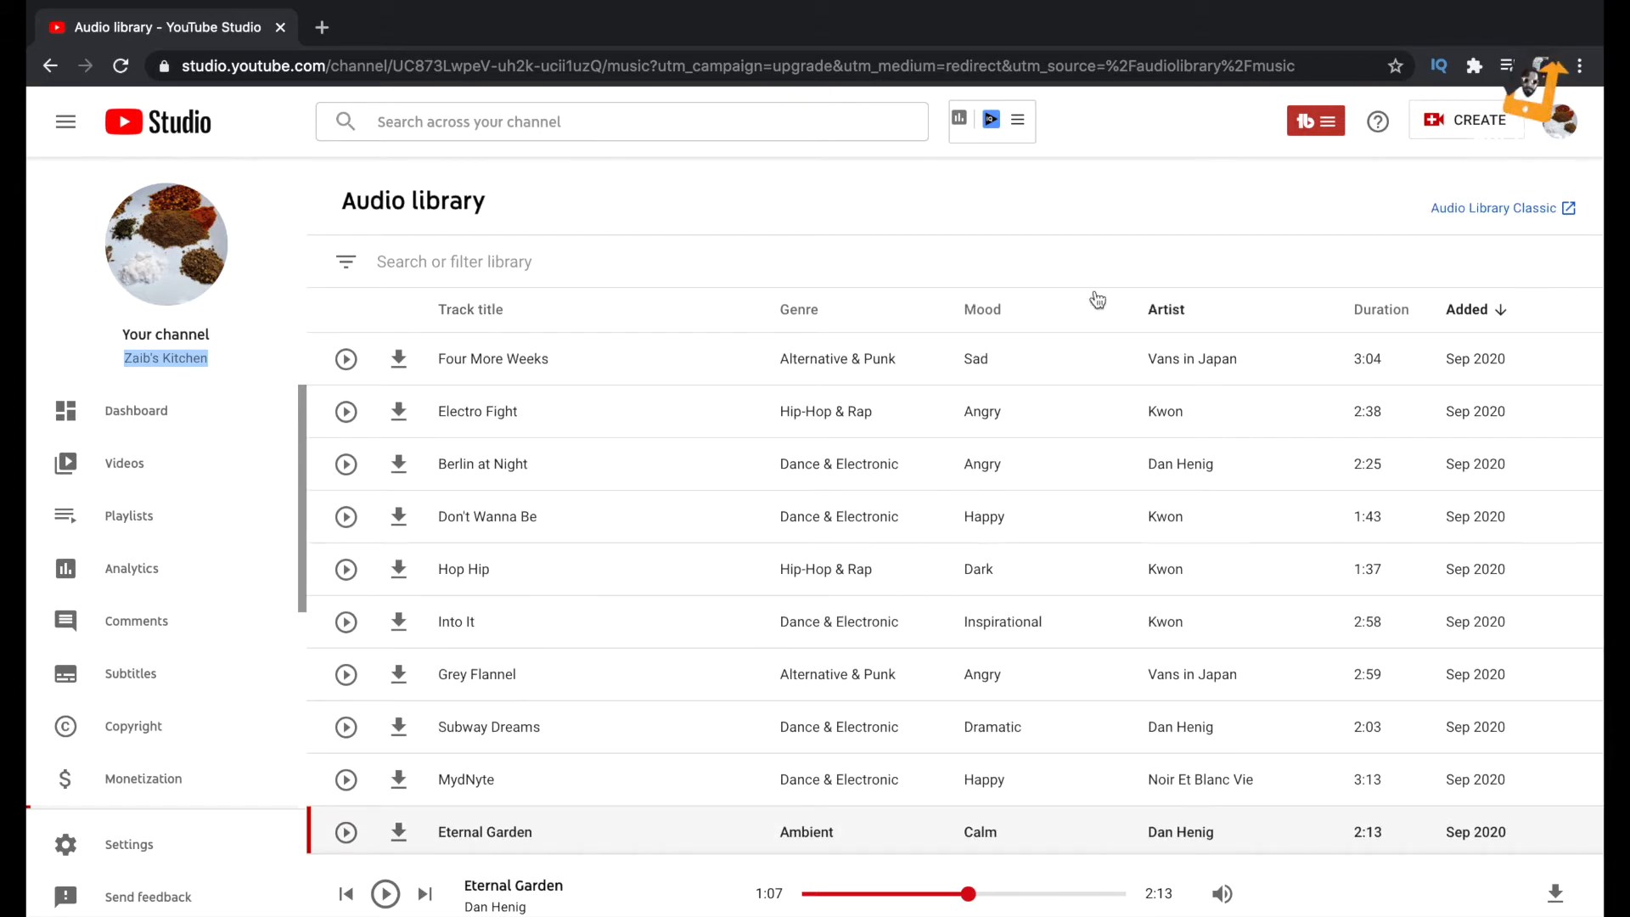
click(461, 263)
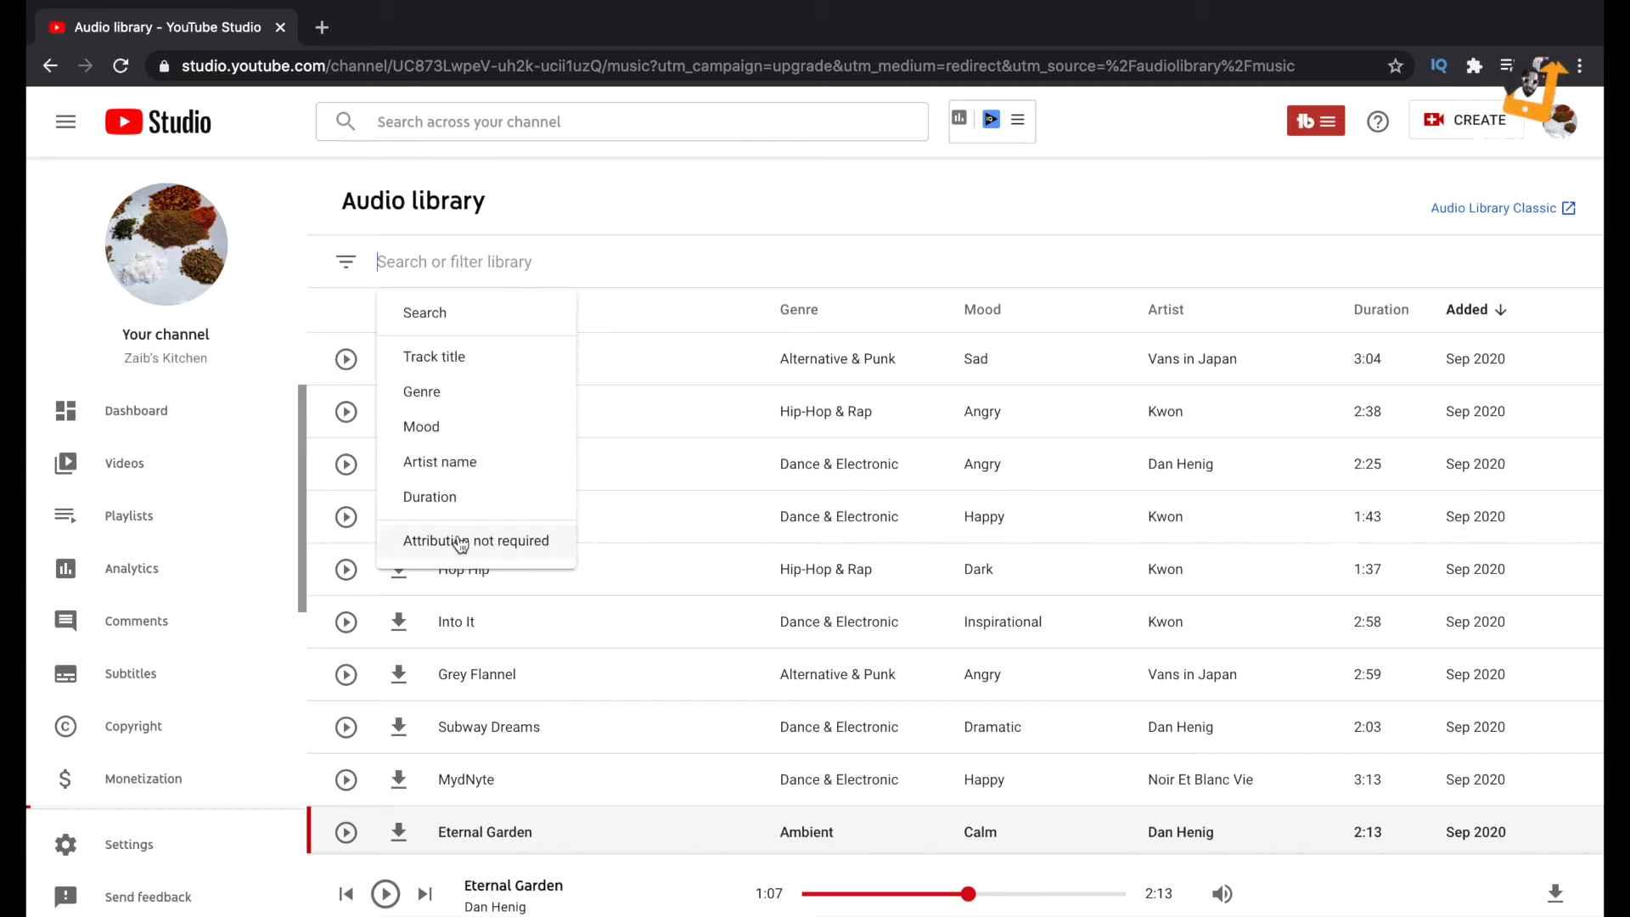
click(773, 225)
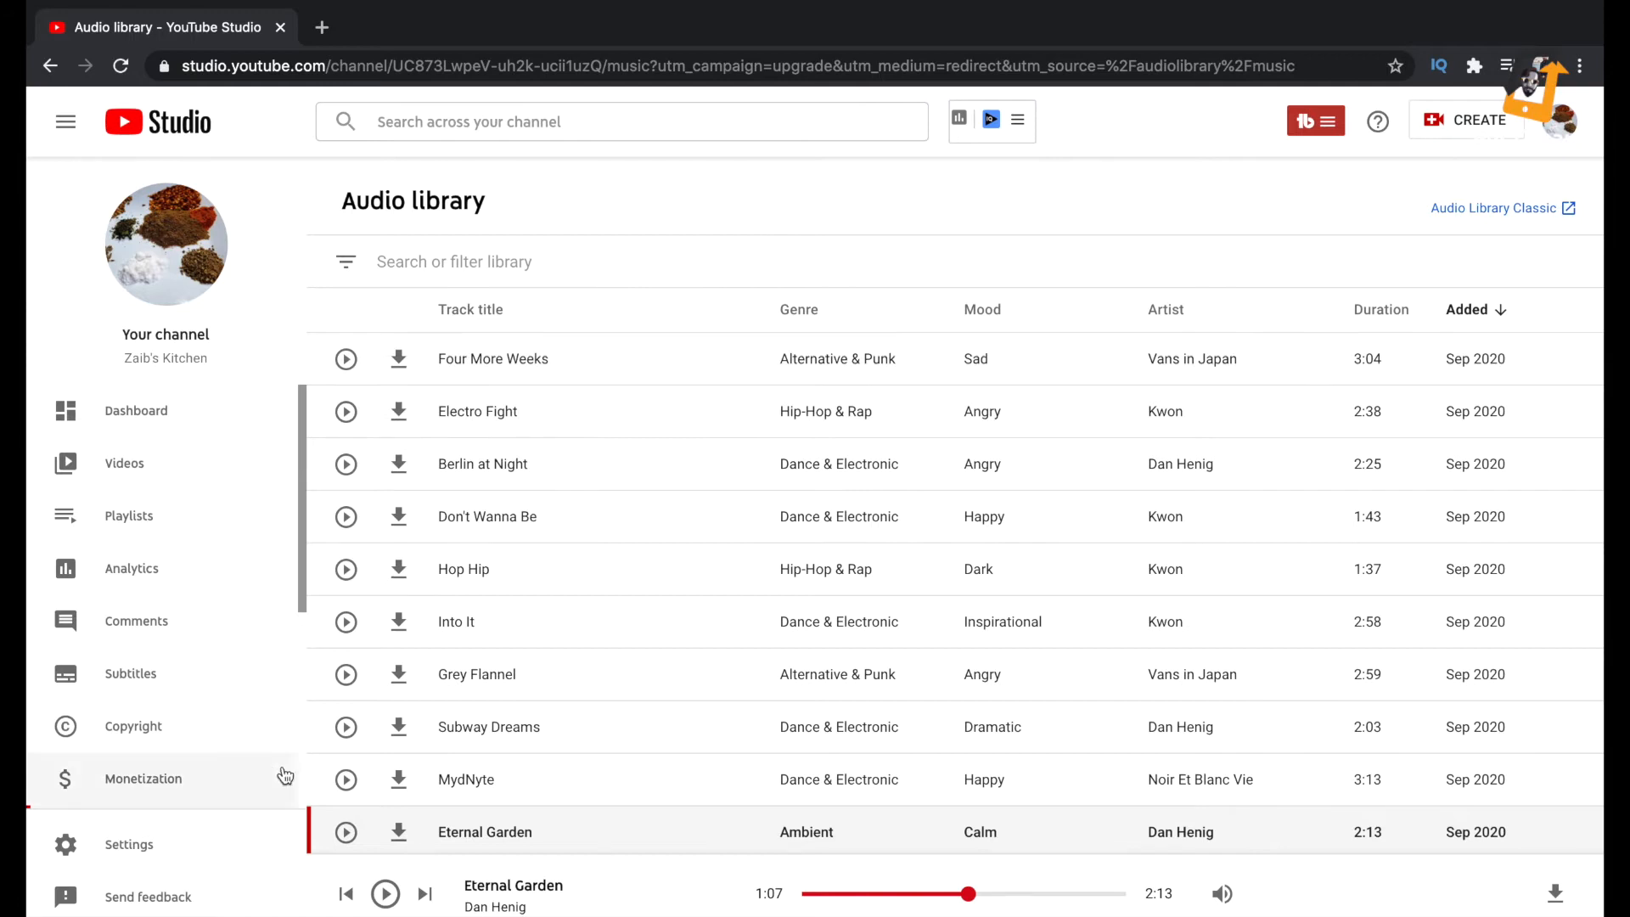
Download the Eternal Garden track and reveal the downloaded file in Finder
click(397, 838)
click(272, 915)
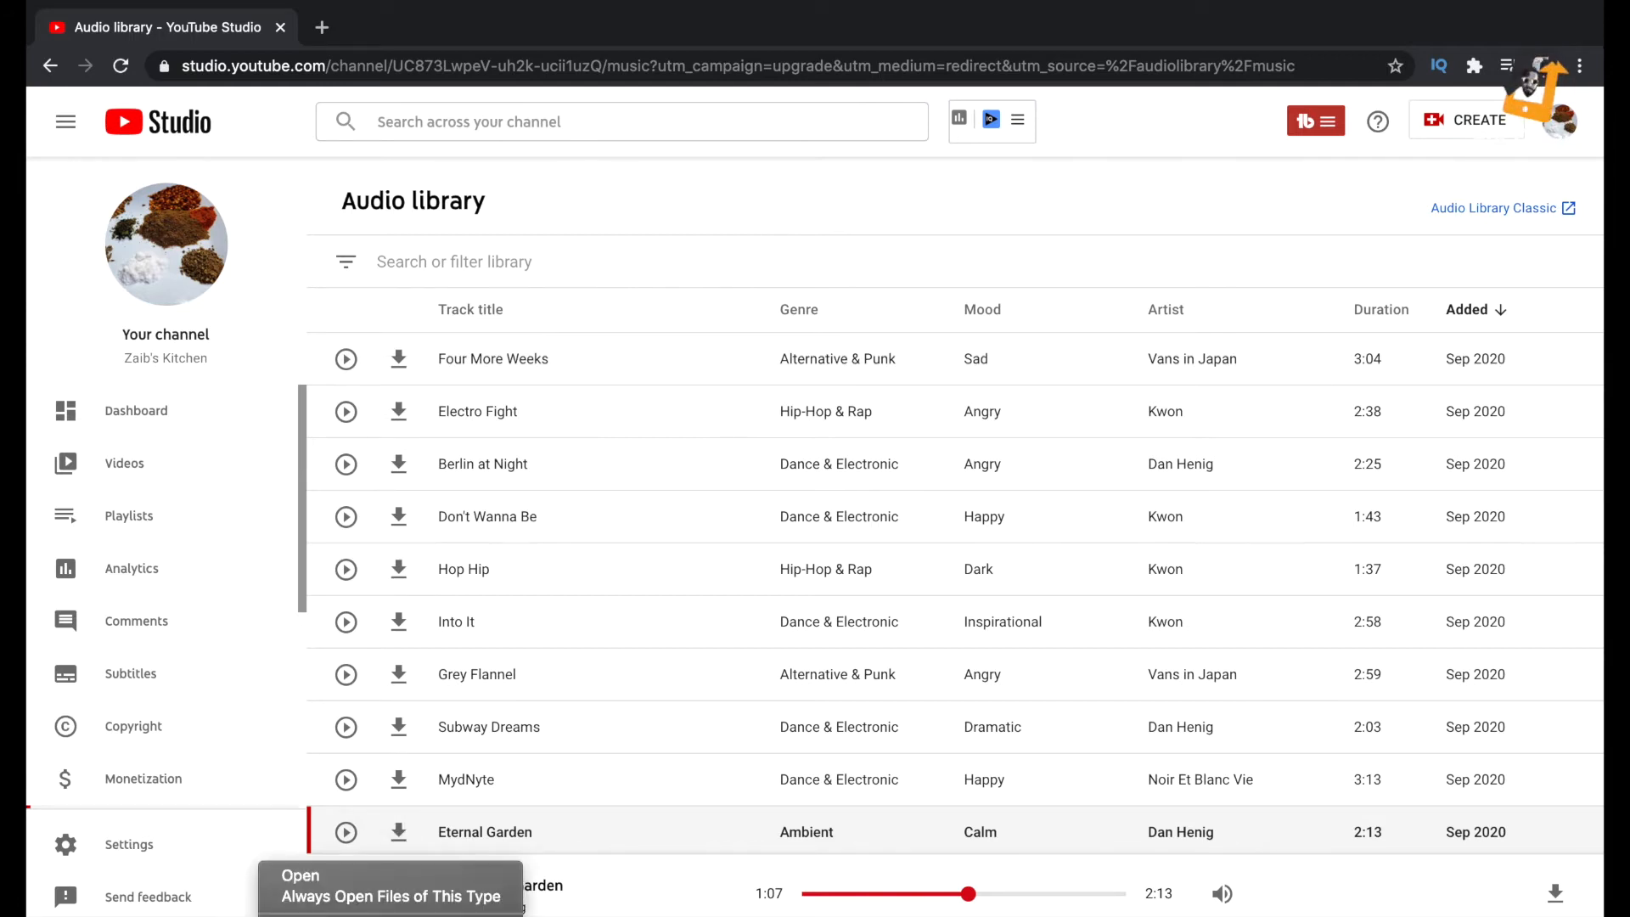
click(336, 898)
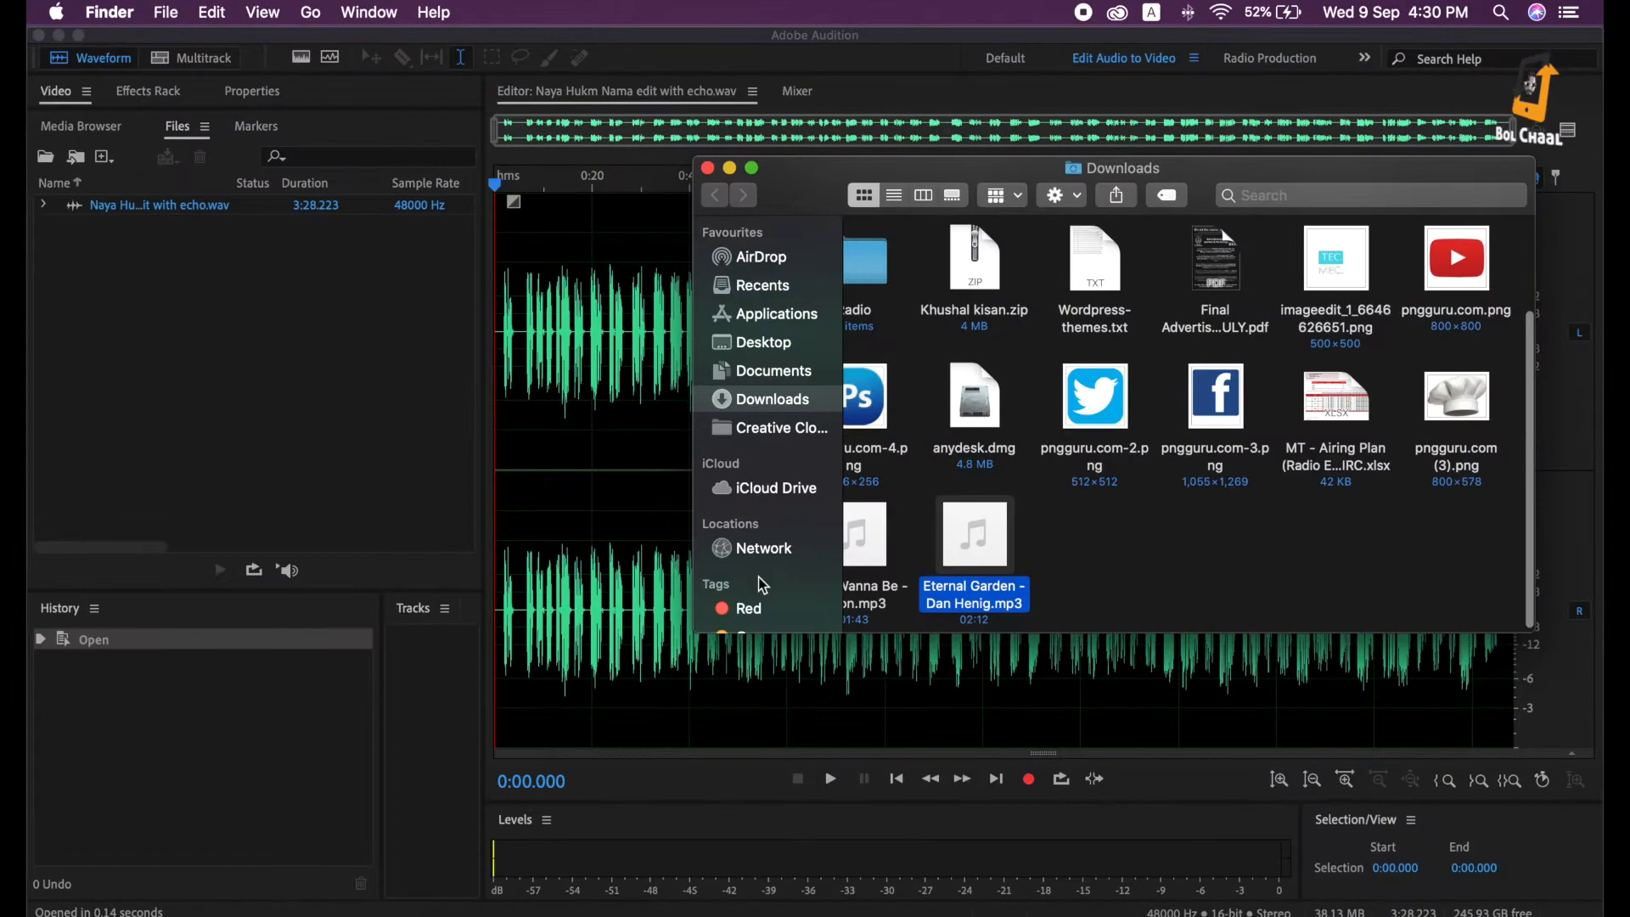
Copy the Eternal Garden MP3 from Downloads into the Audobe Audition EP-5 folder on the Desktop and minimise the Finder window
right_click(1001, 531)
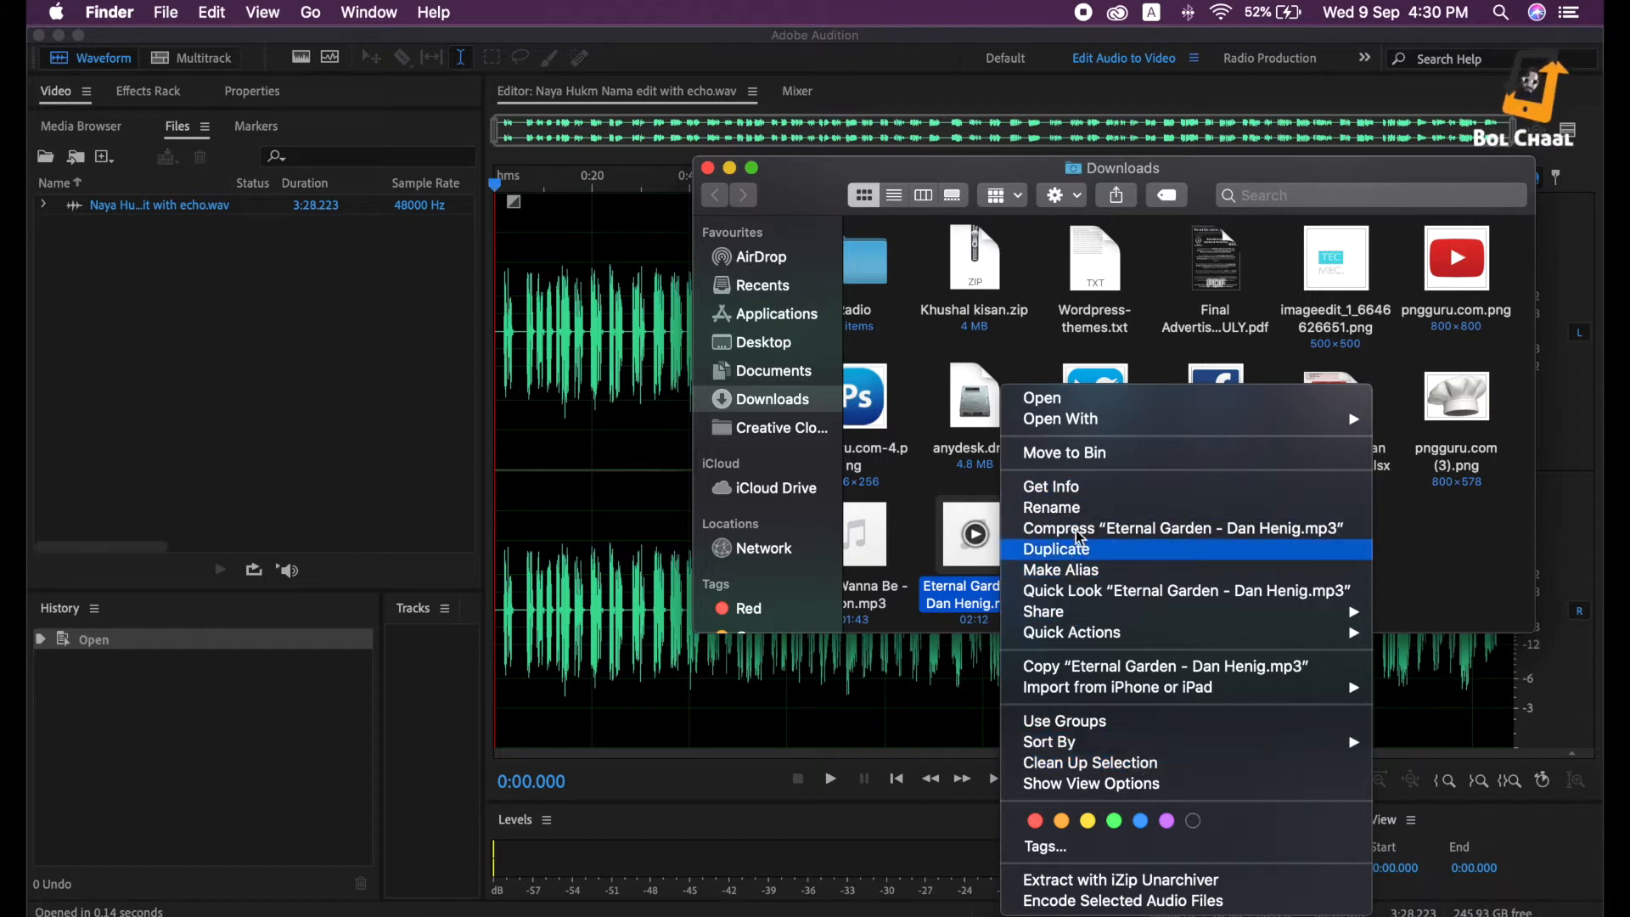
click(1081, 667)
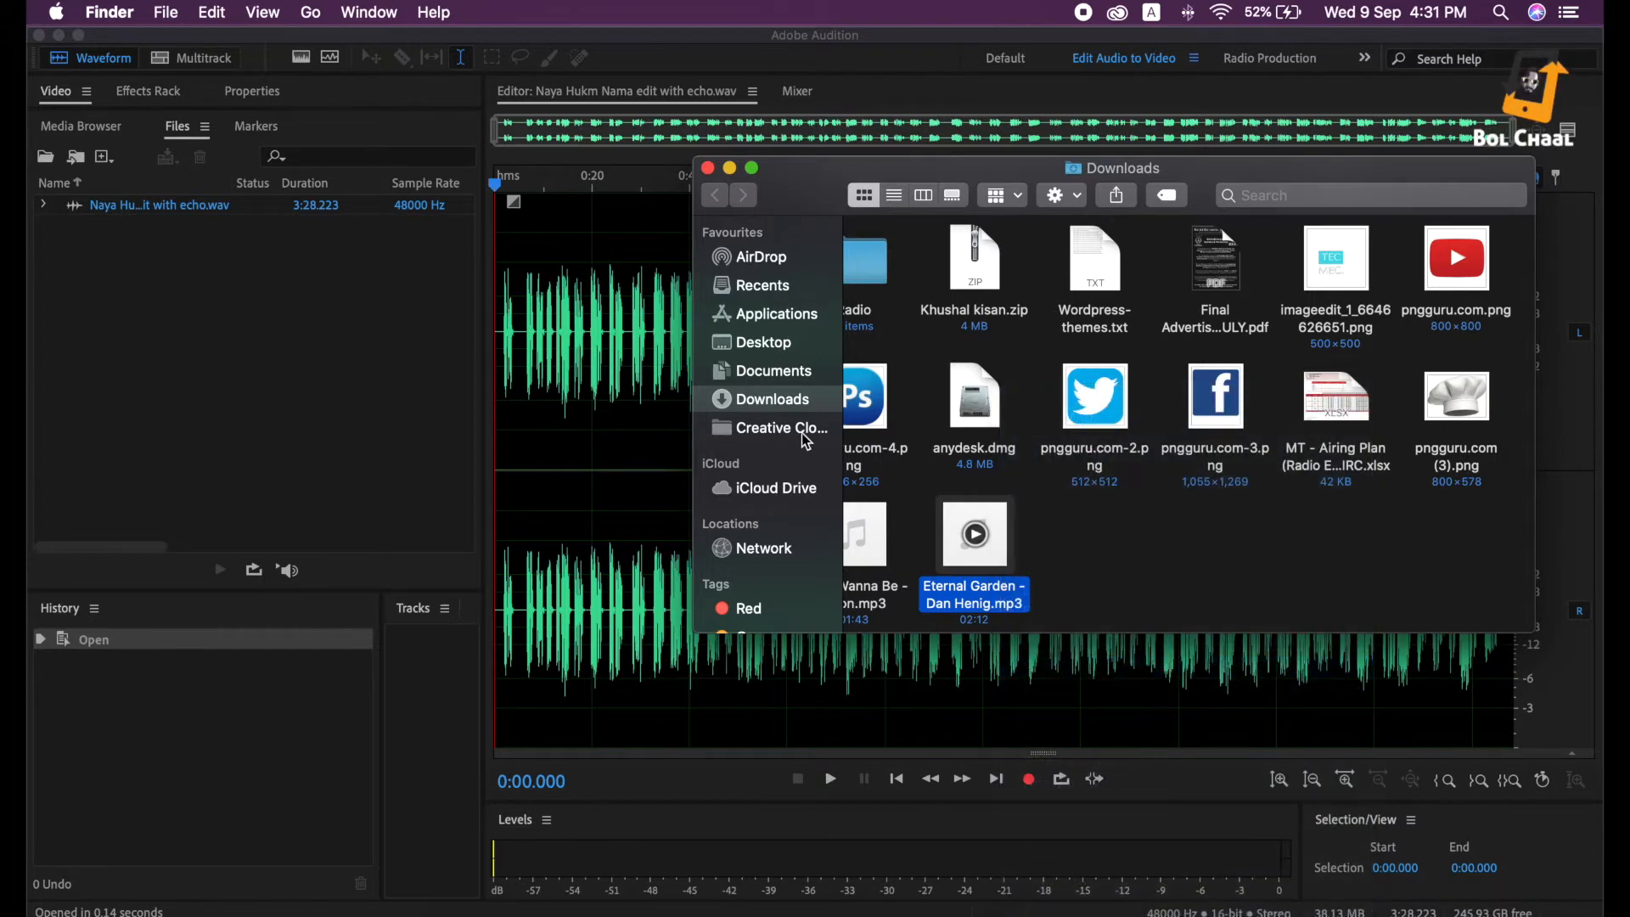
click(756, 350)
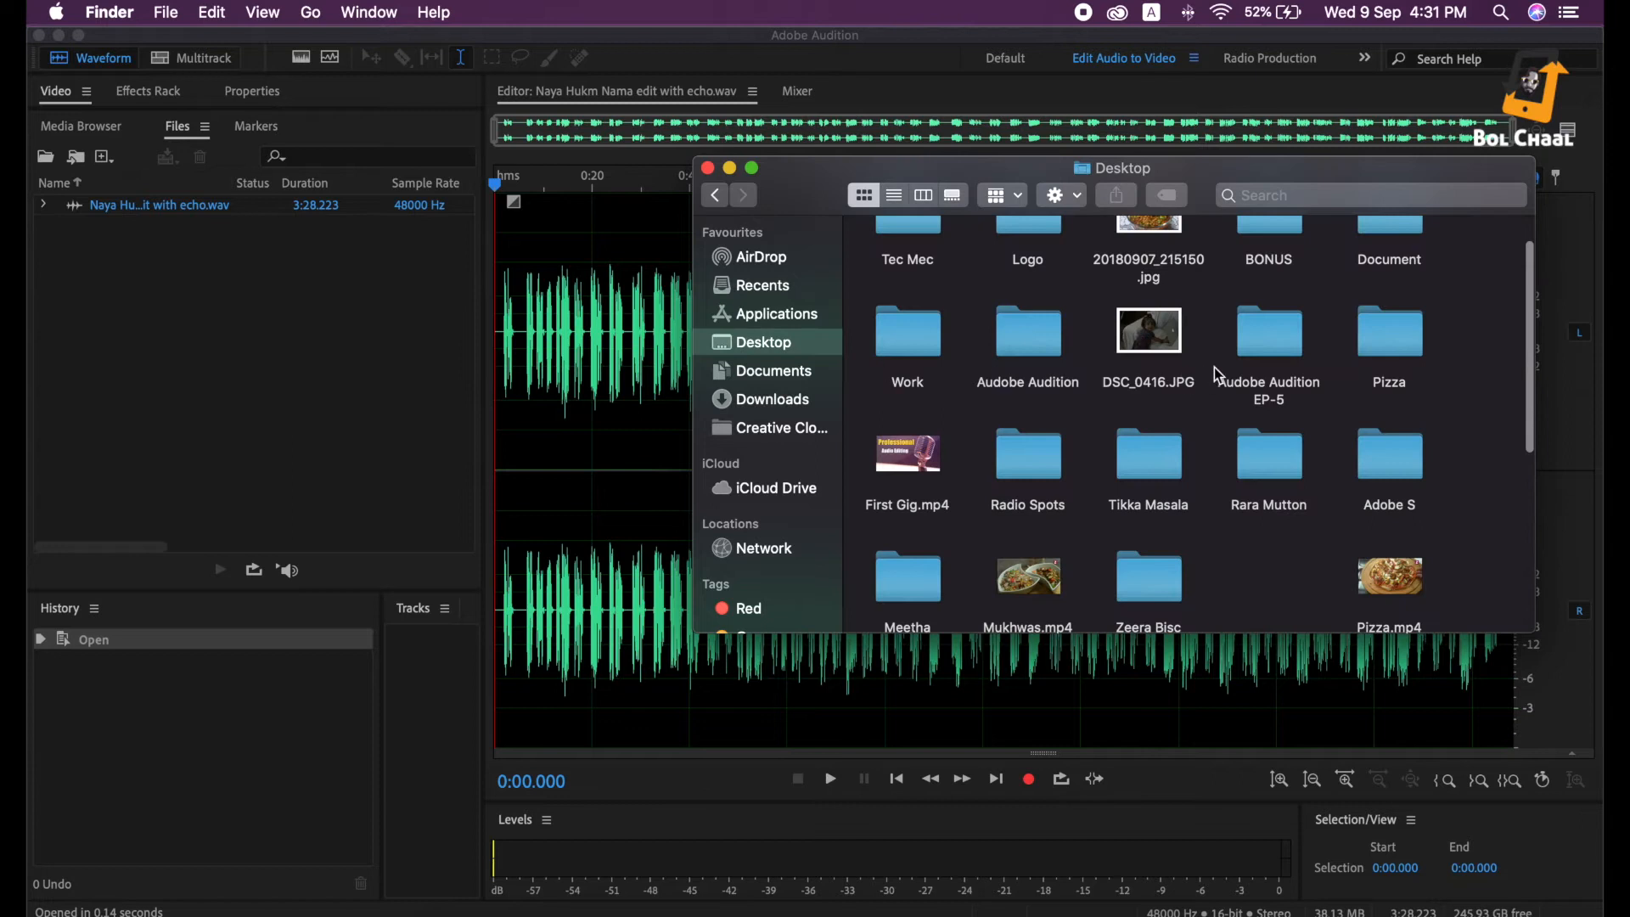
scroll(1219, 375, up, 2)
double_click(1259, 393)
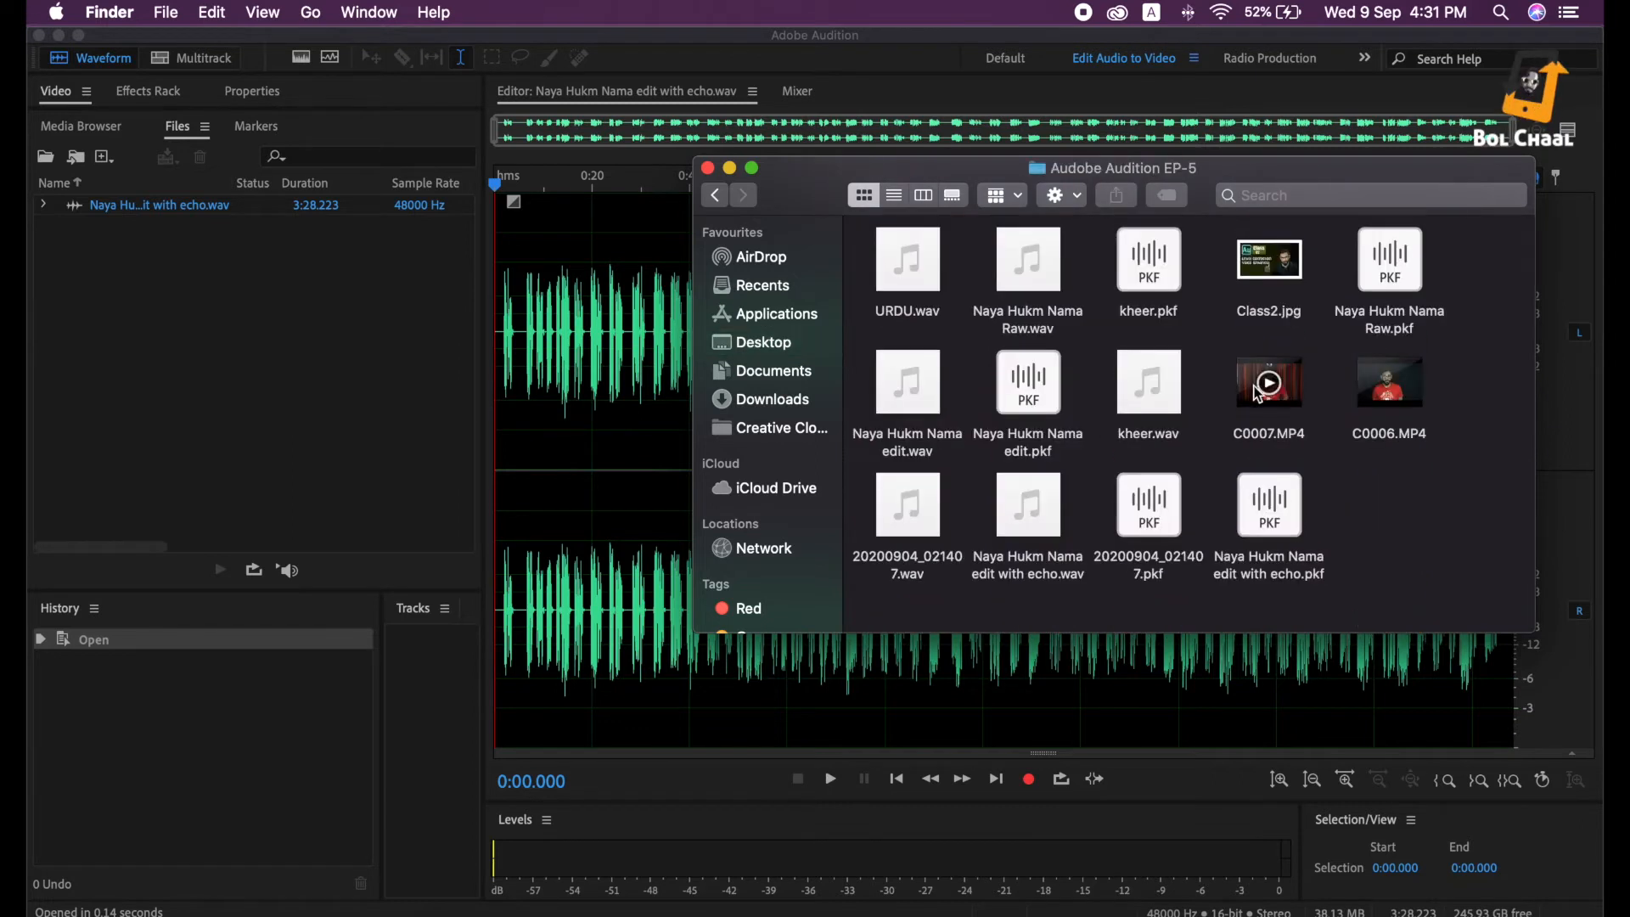
right_click(1356, 499)
click(1203, 584)
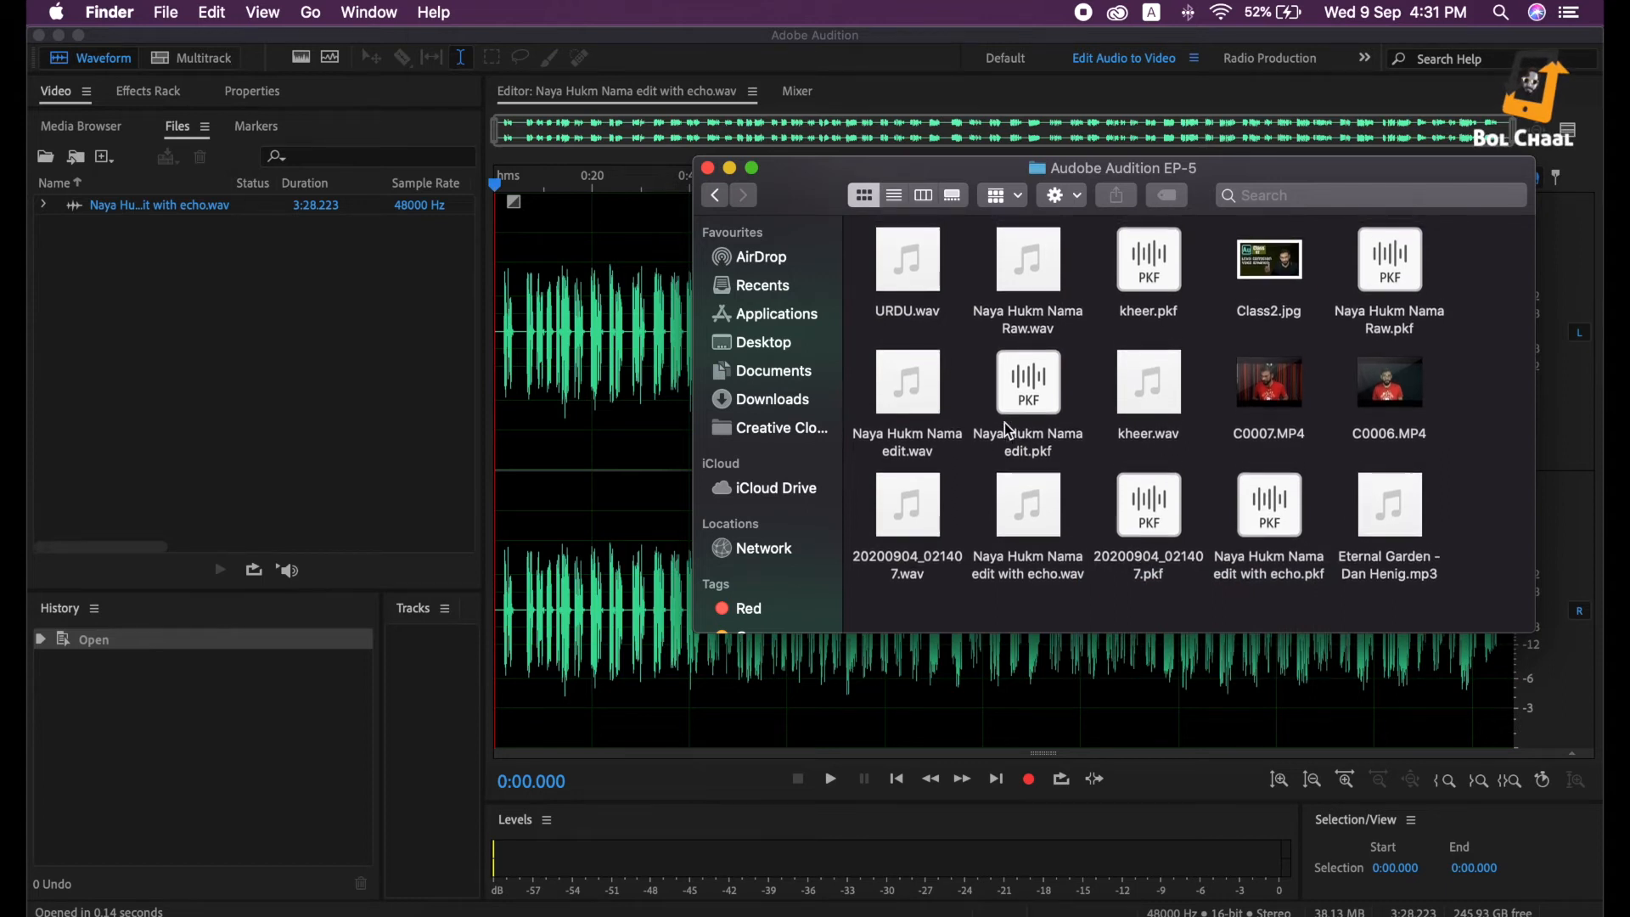
click(1393, 538)
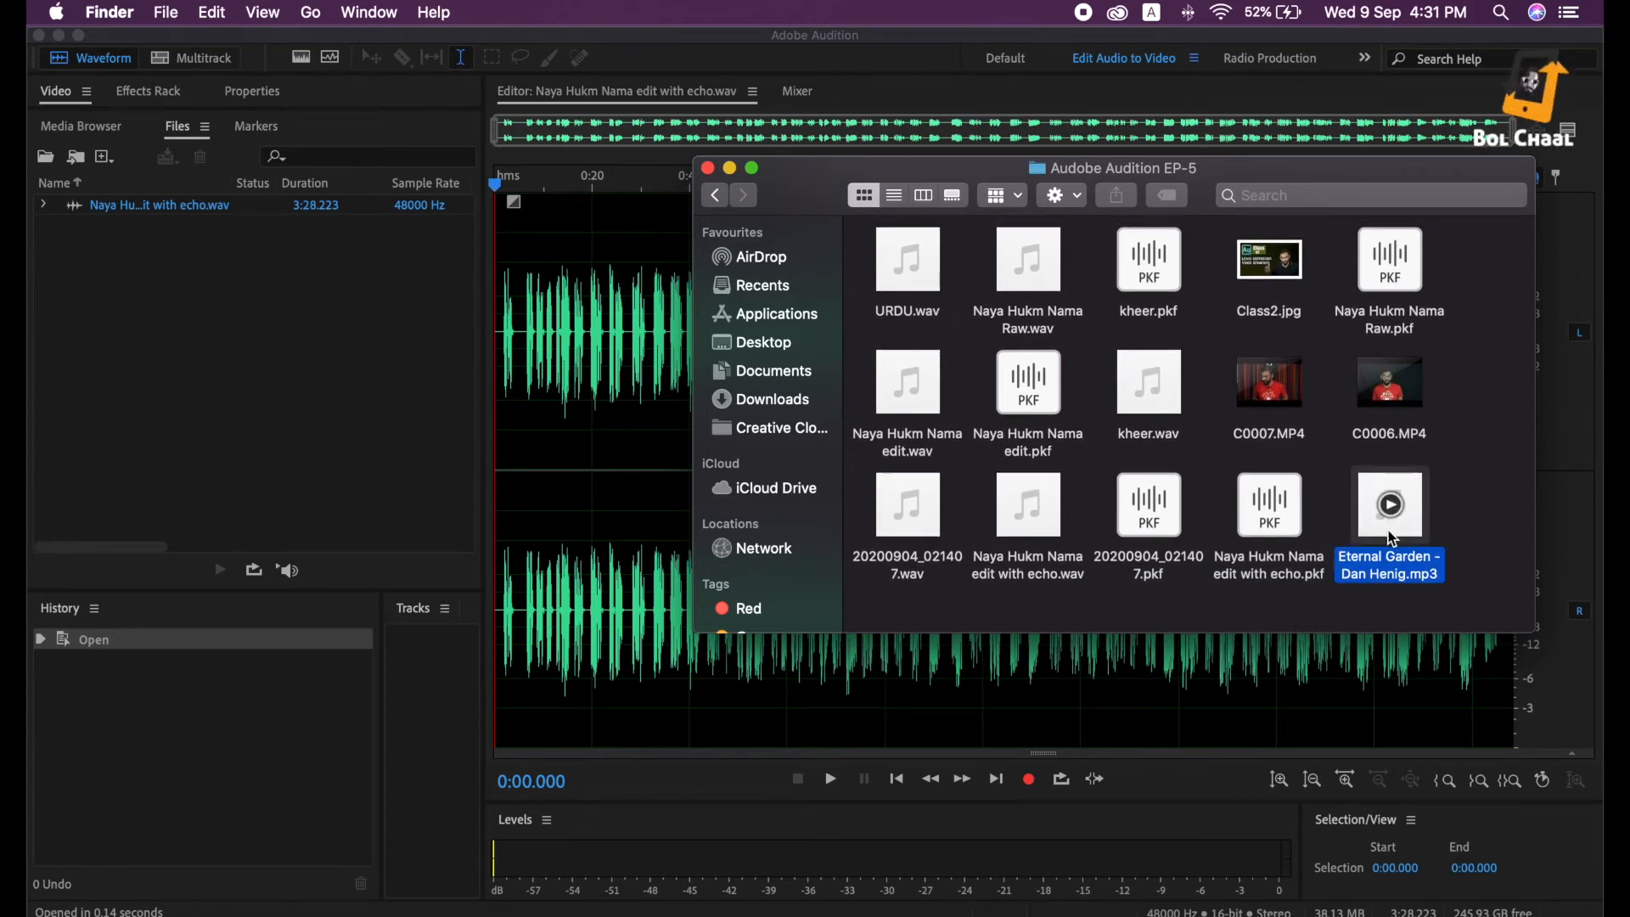
click(730, 169)
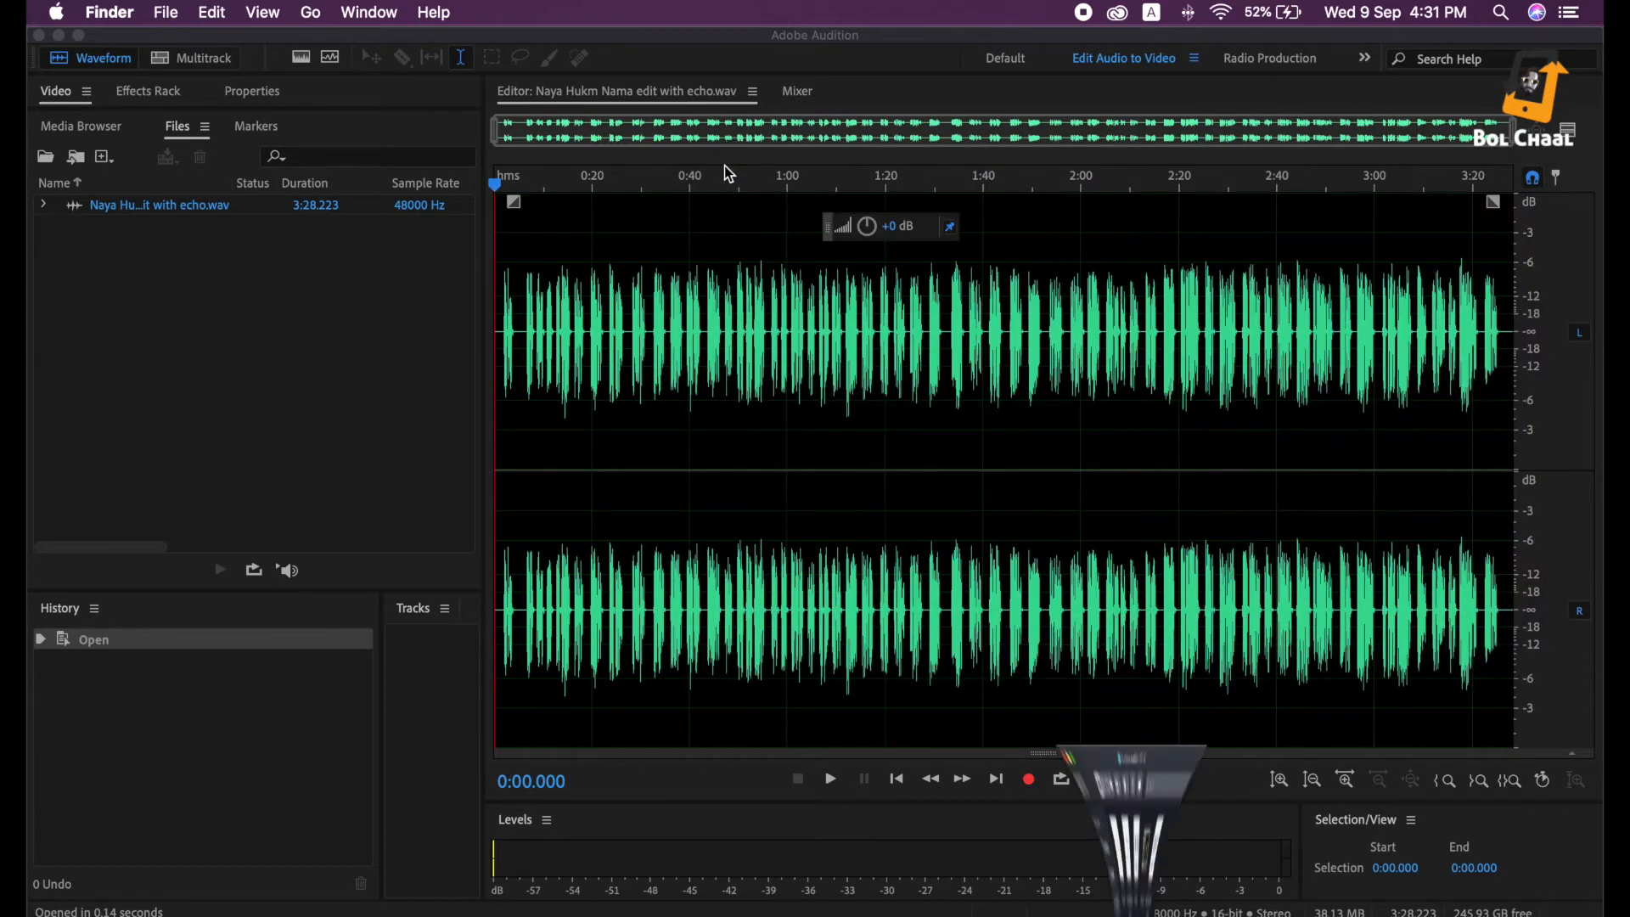
Switch to Adobe Audition, start a new multitrack session and name it Naya Hukam Nama
click(290, 424)
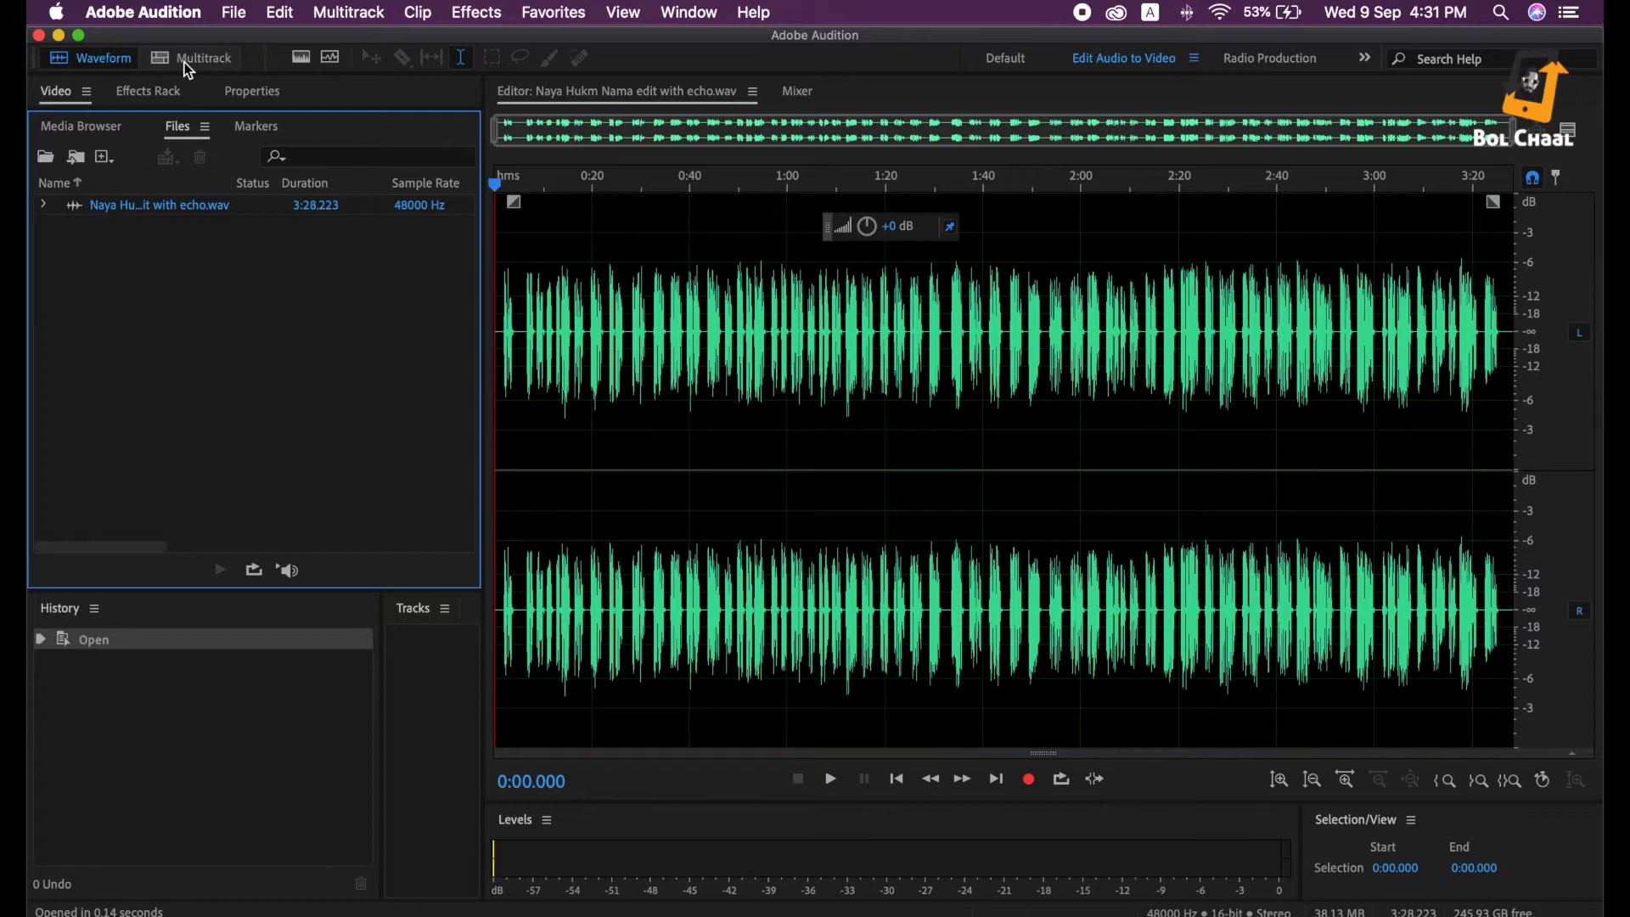
click(185, 63)
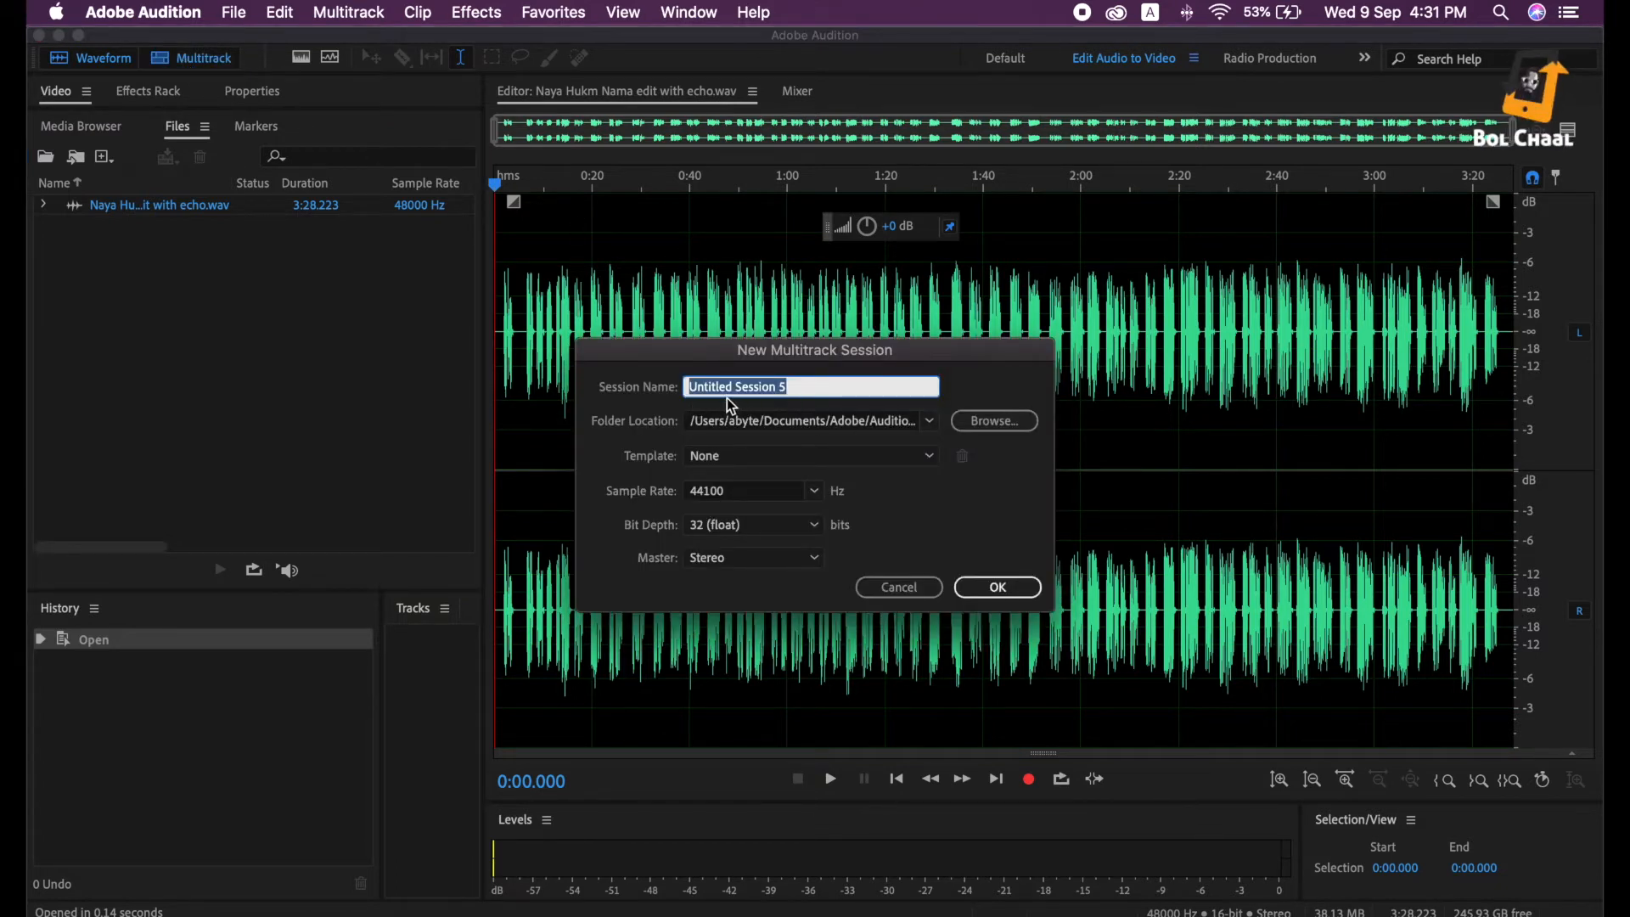
click(847, 388)
drag(847, 388, 603, 384)
text(Naya Hukam Nama)
Set the new session's folder location to Adobe S on the Desktop and its bit depth to 16
click(980, 421)
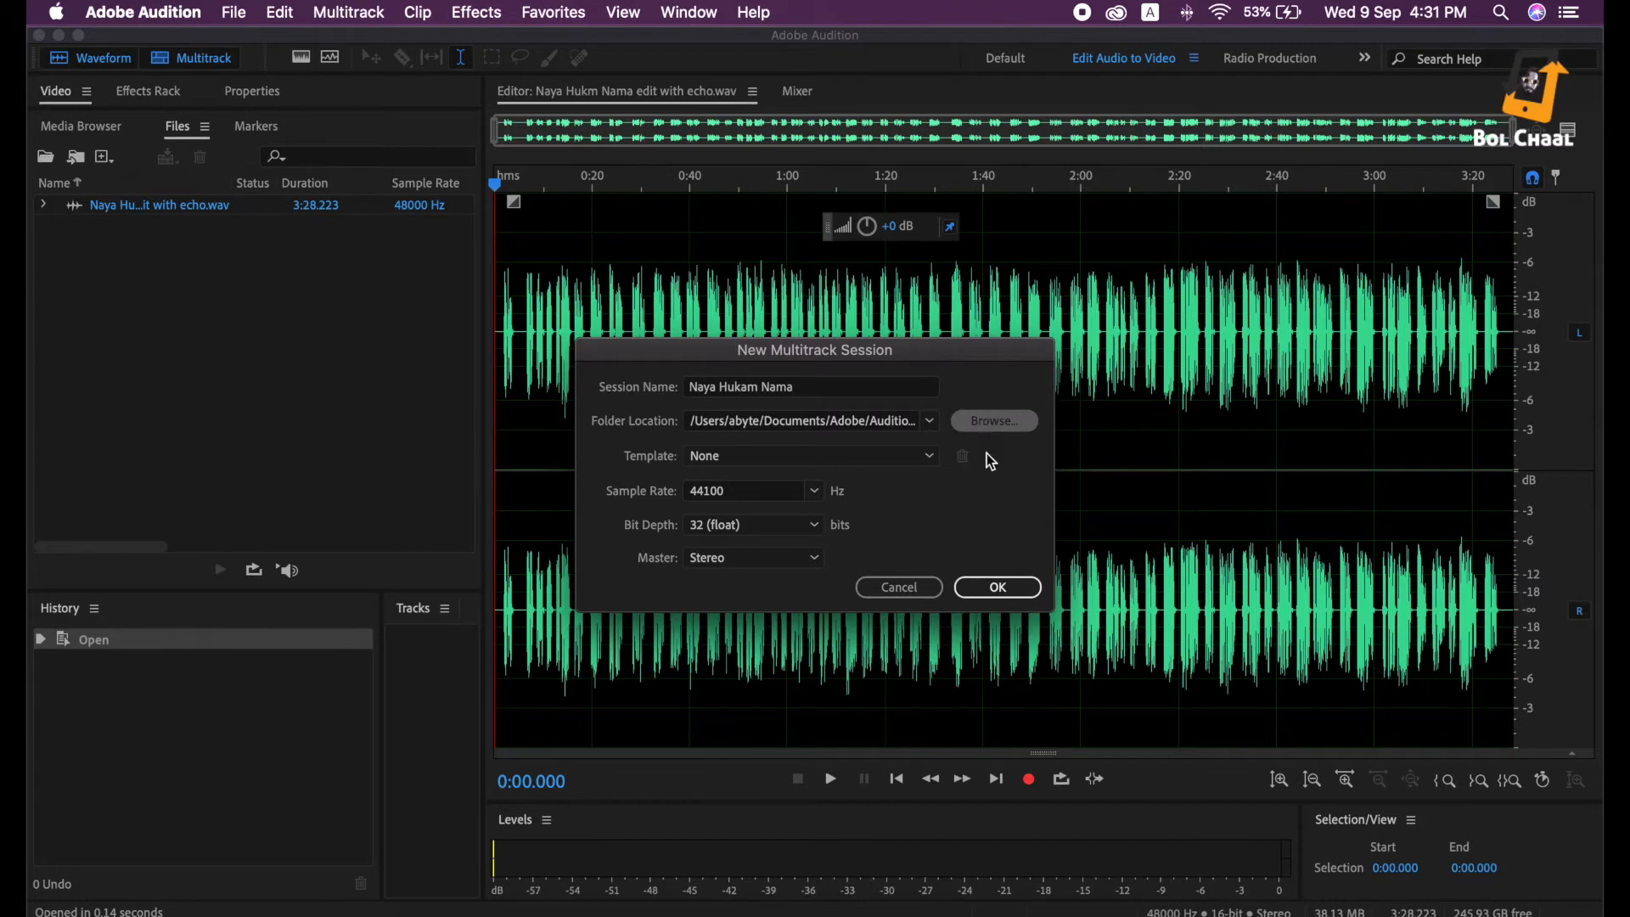
click(727, 562)
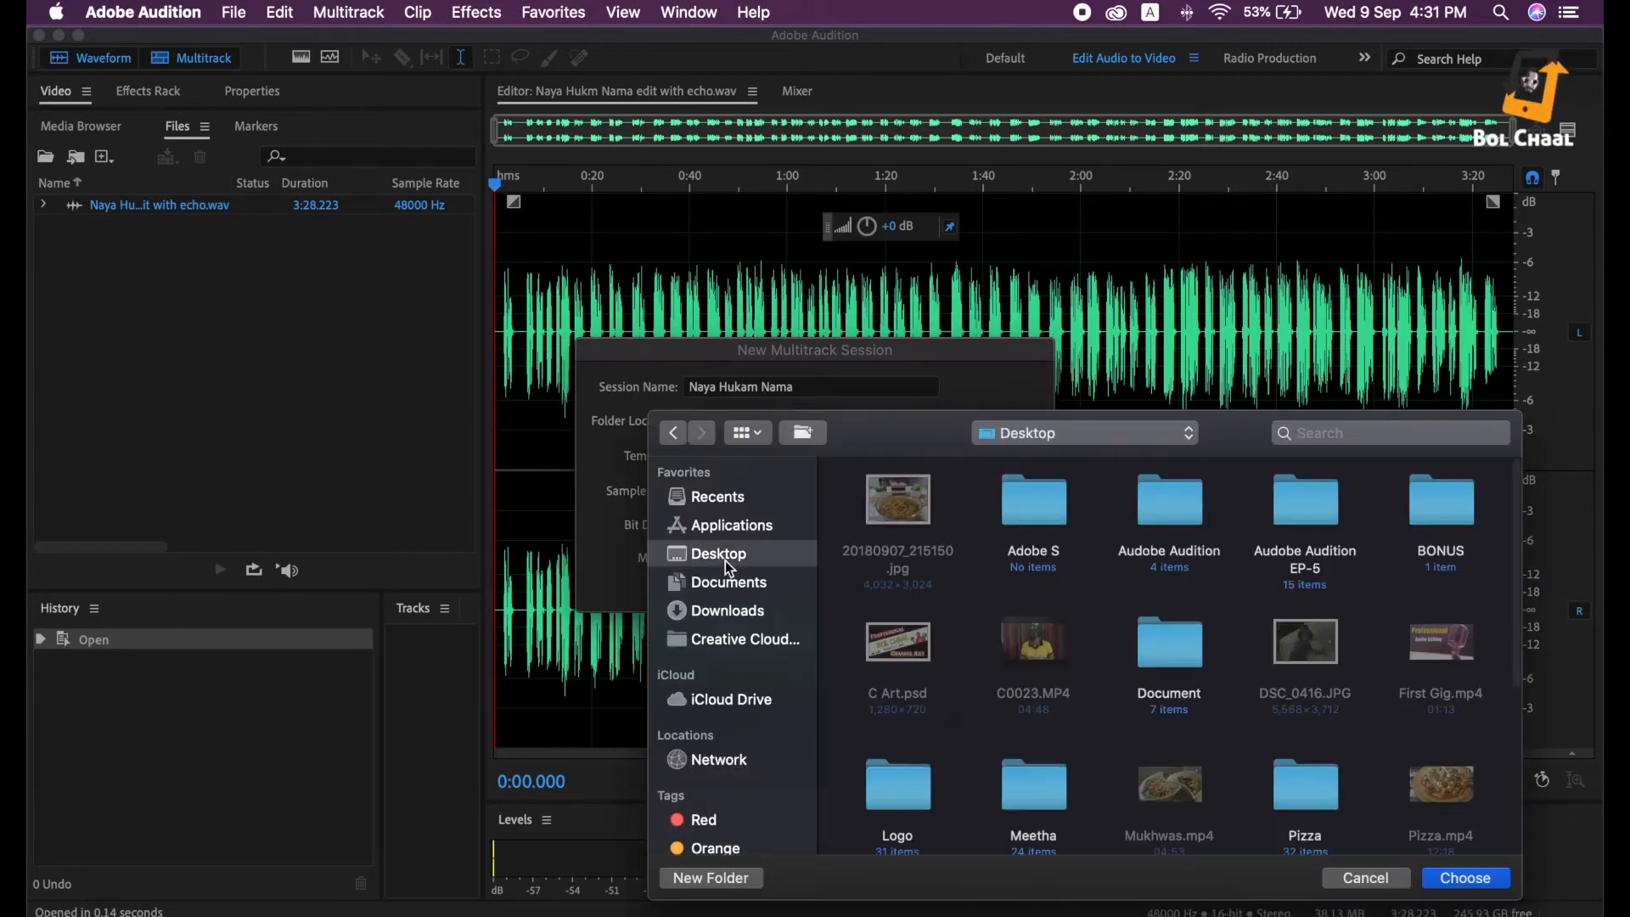
click(1059, 514)
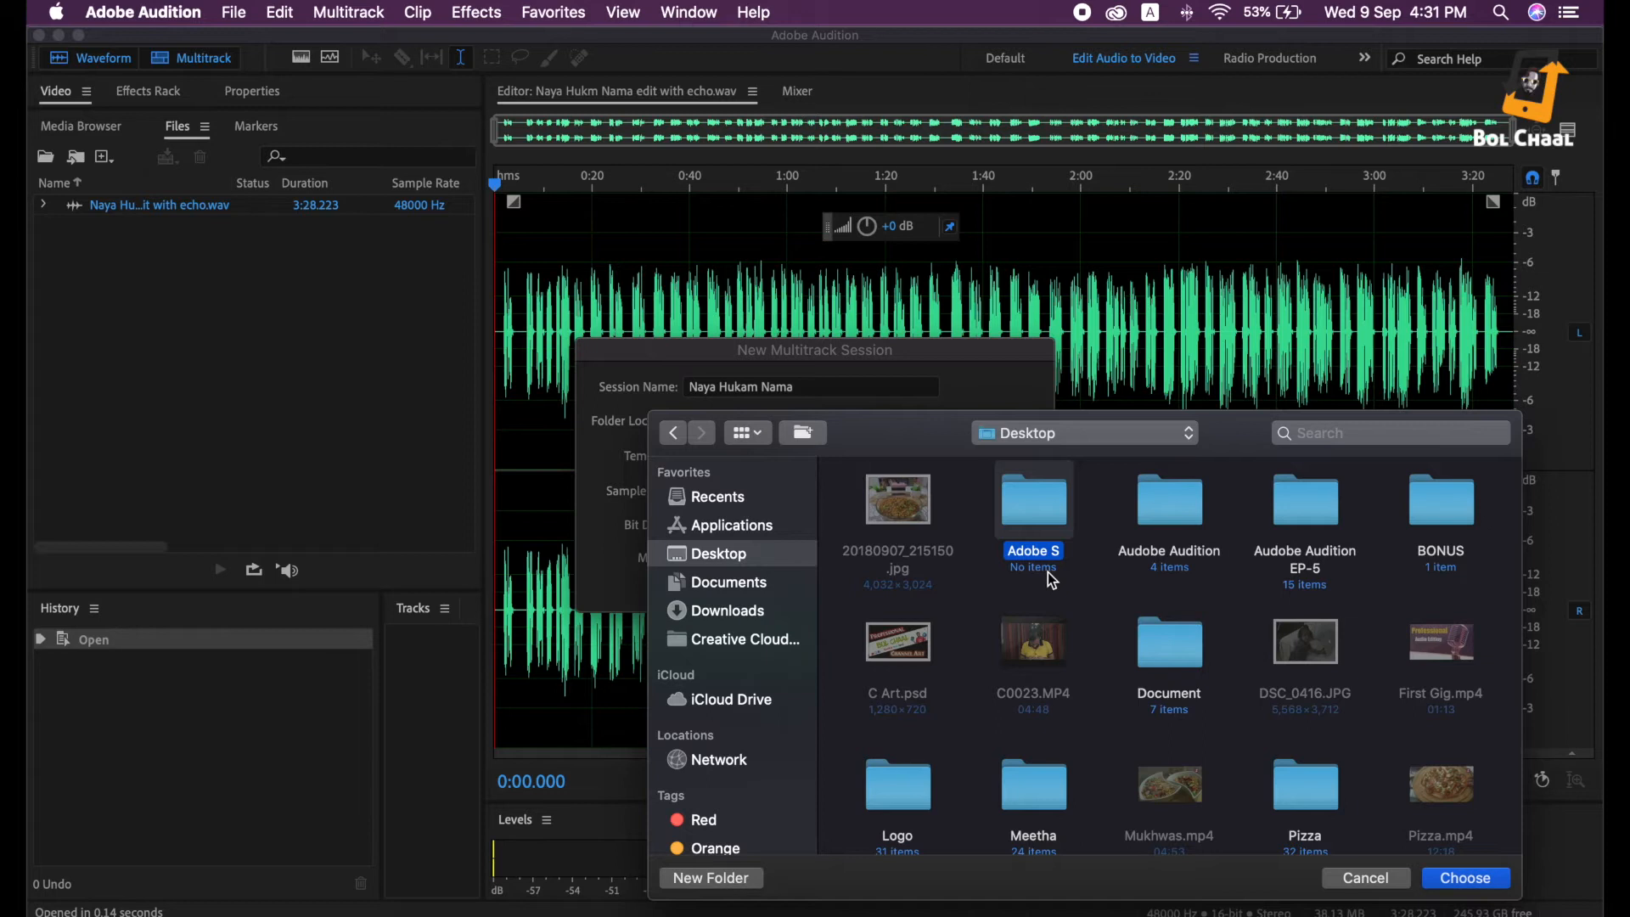
click(1473, 880)
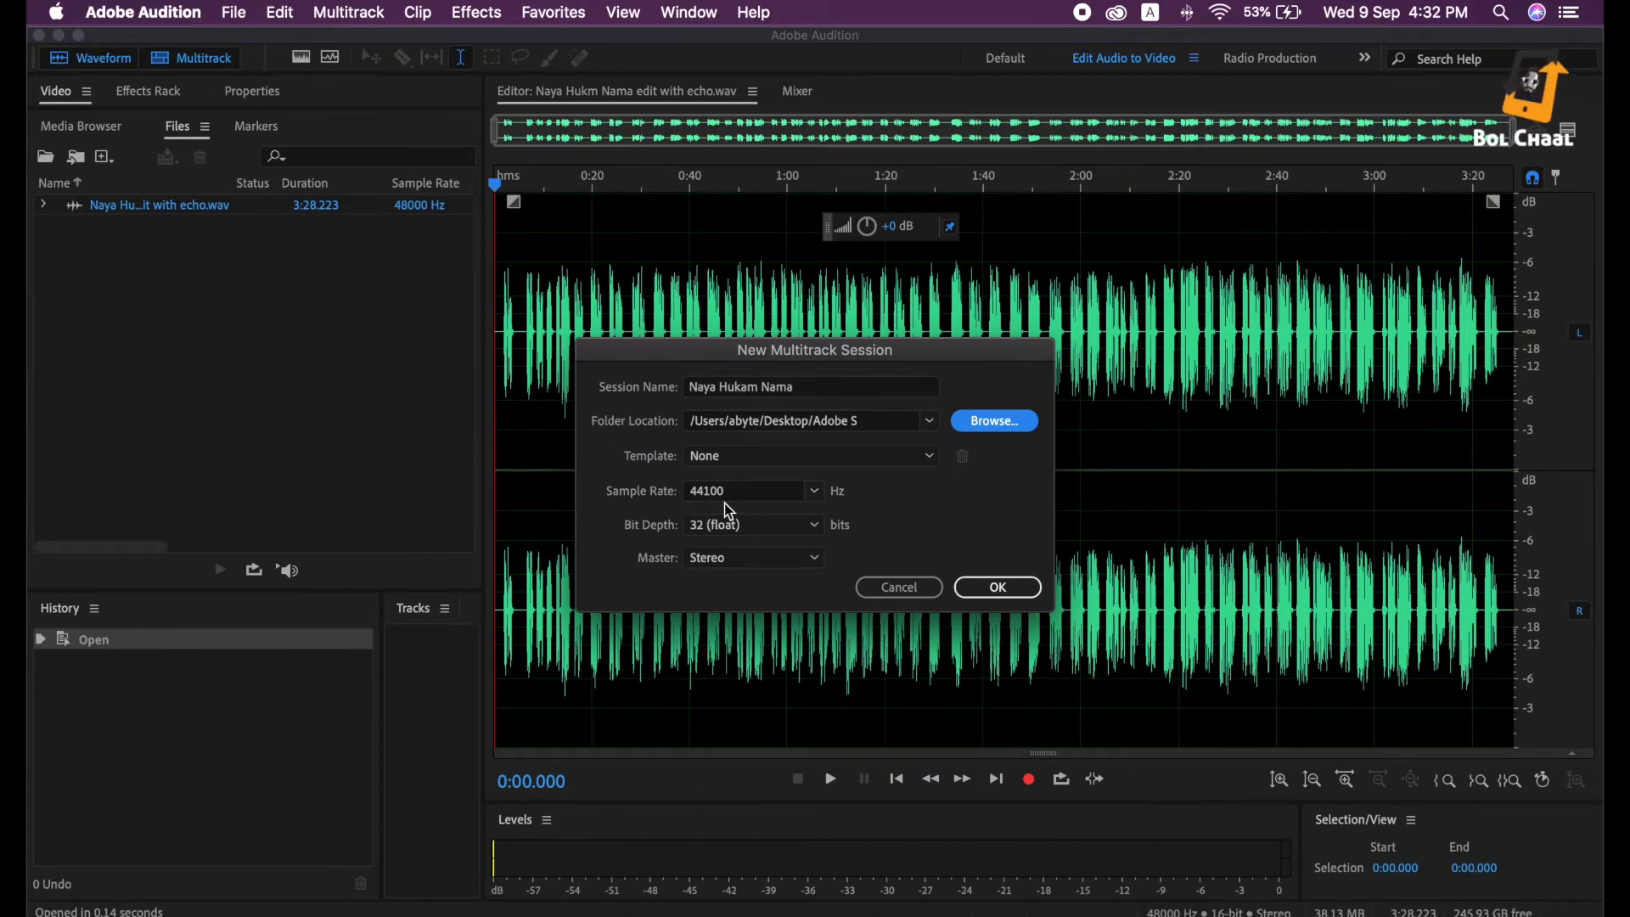
click(808, 528)
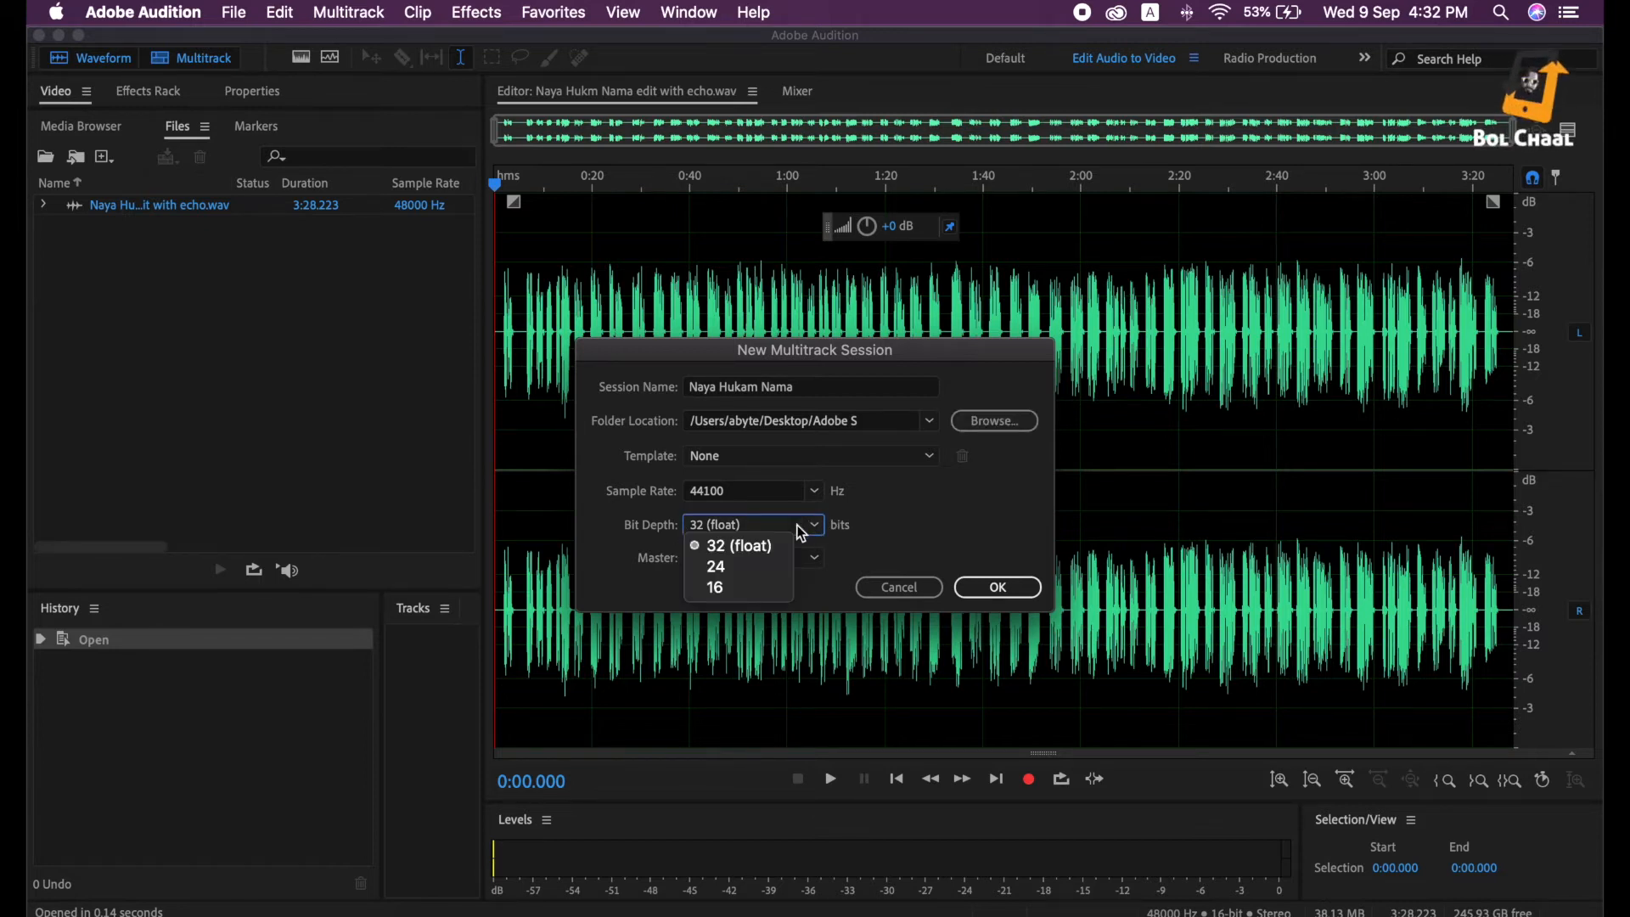
click(729, 592)
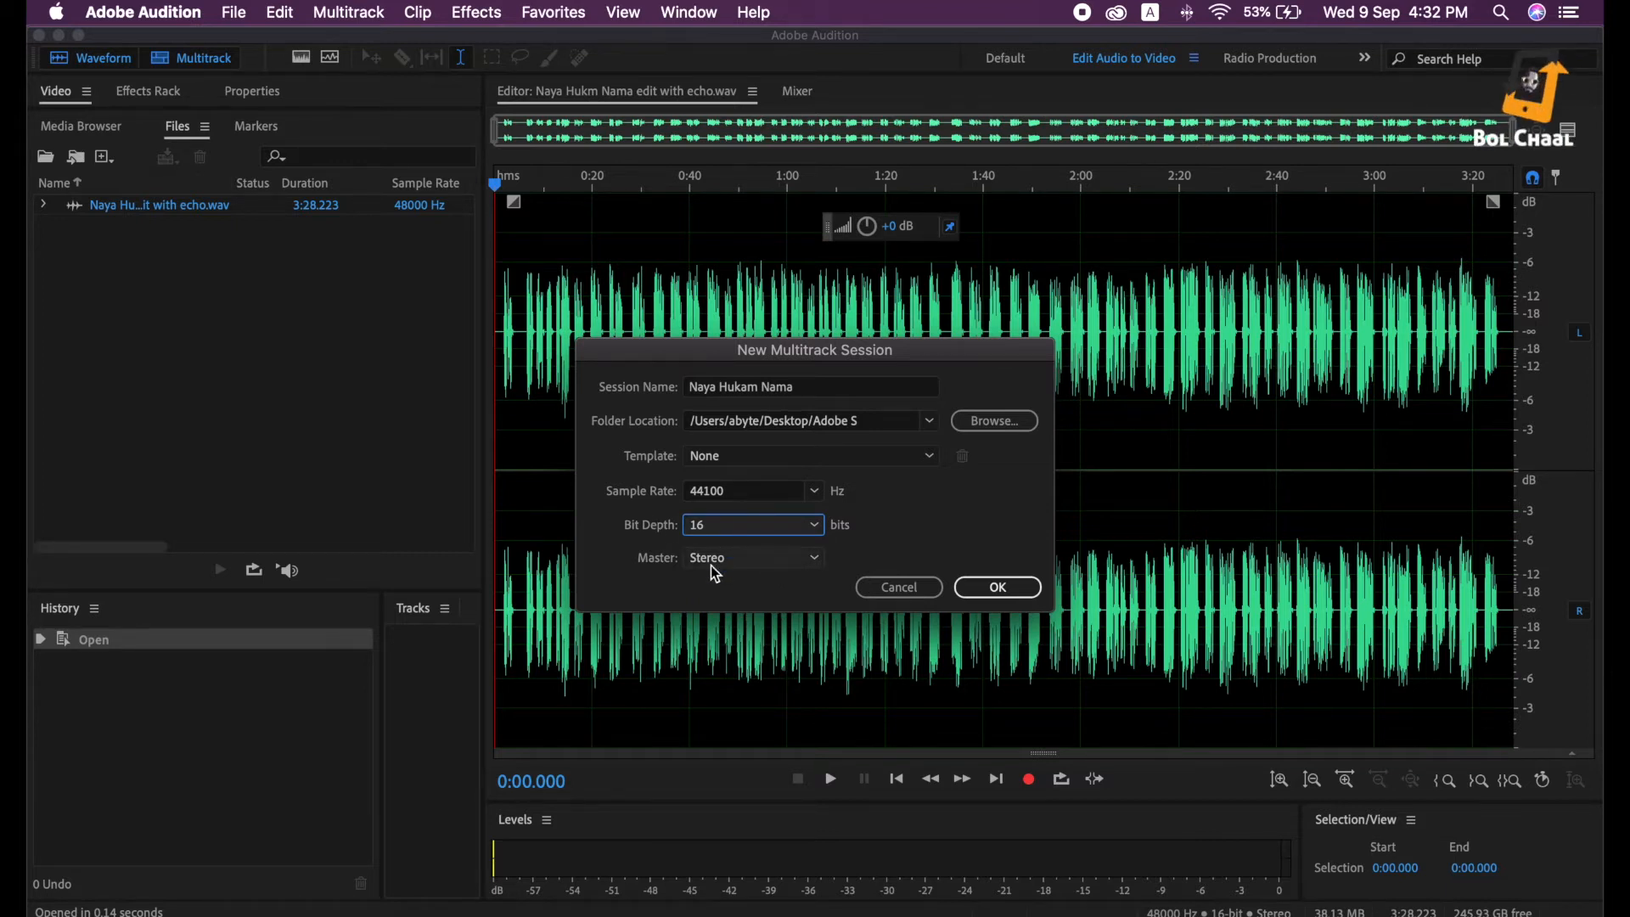
Create the multitrack session and open the Eternal Garden MP3 from the Audobe Audition EP-5 folder on the Desktop
click(1000, 590)
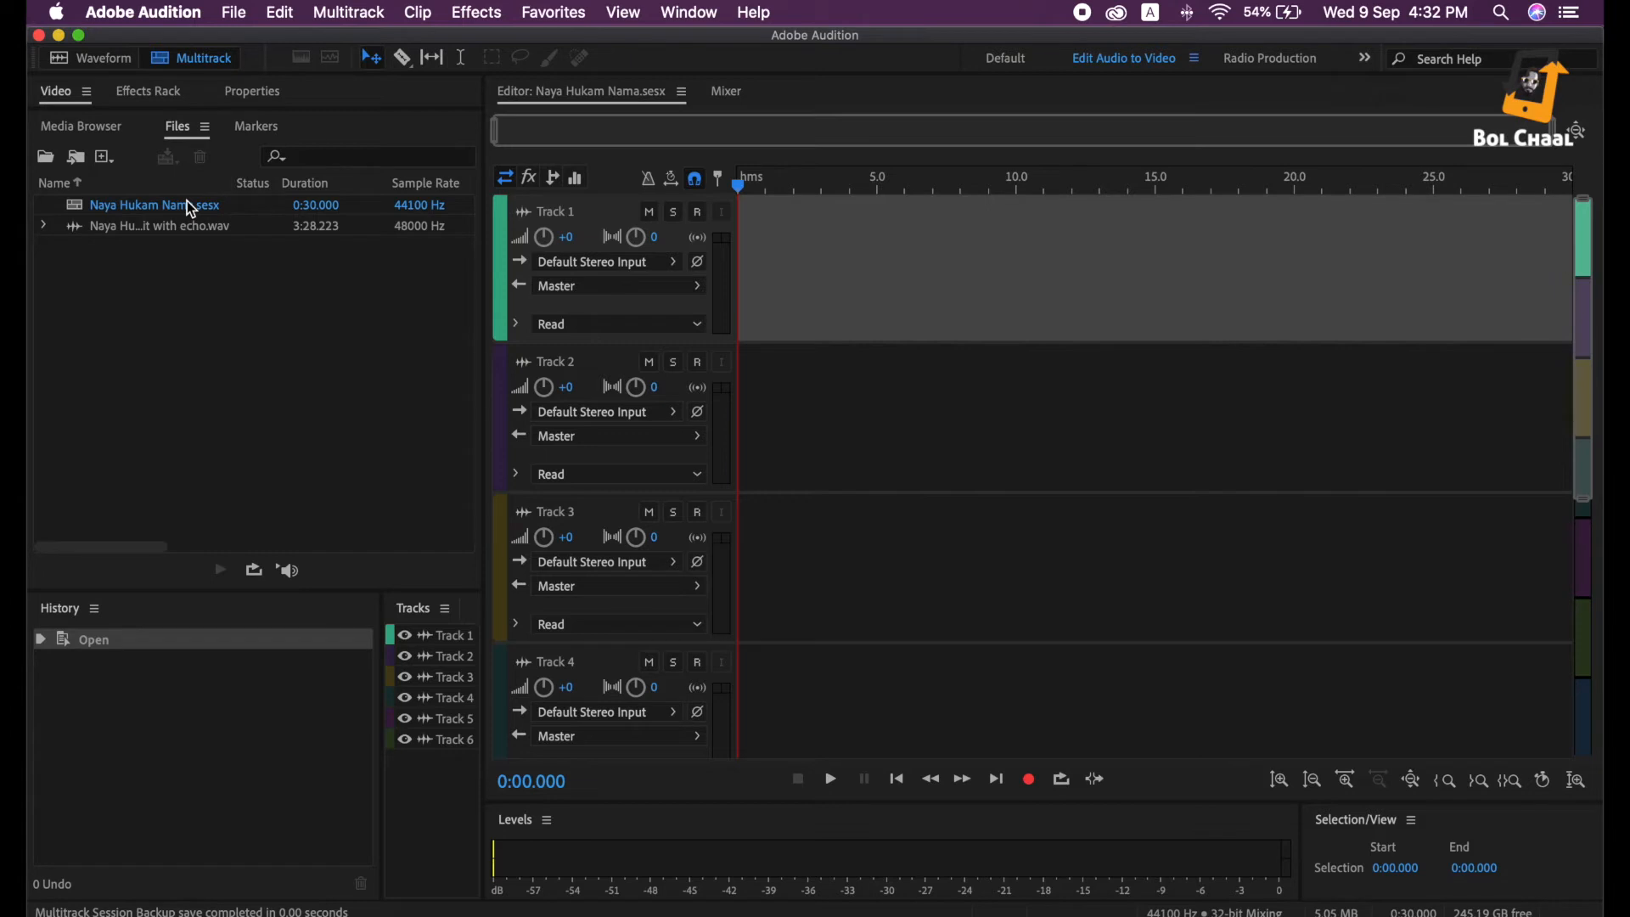
click(188, 272)
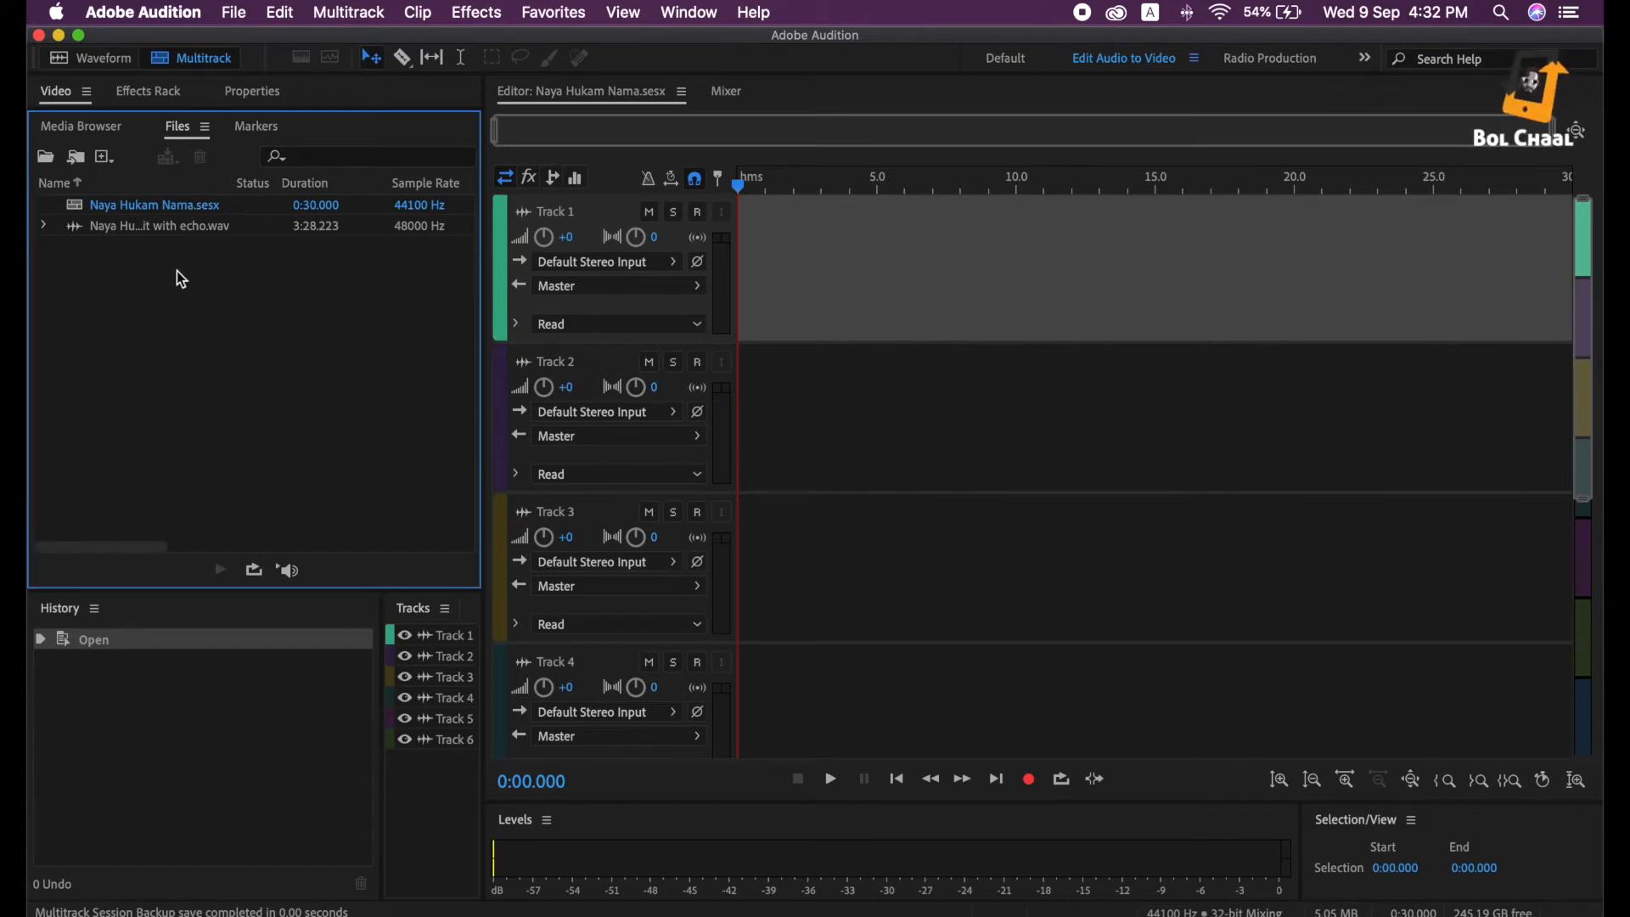
click(237, 14)
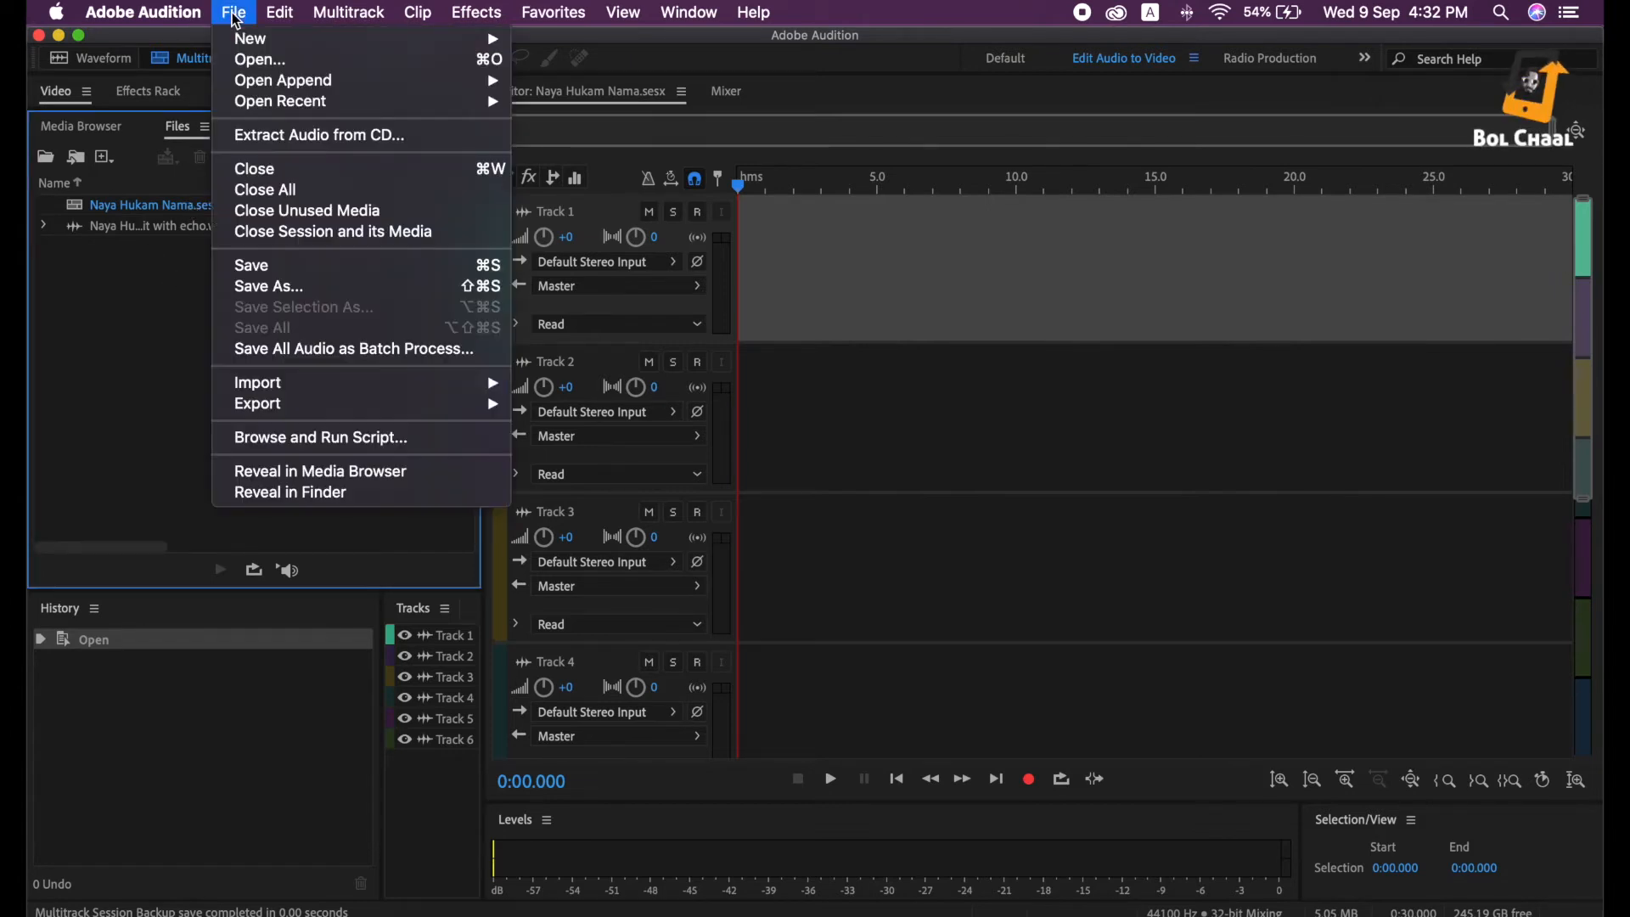
click(260, 63)
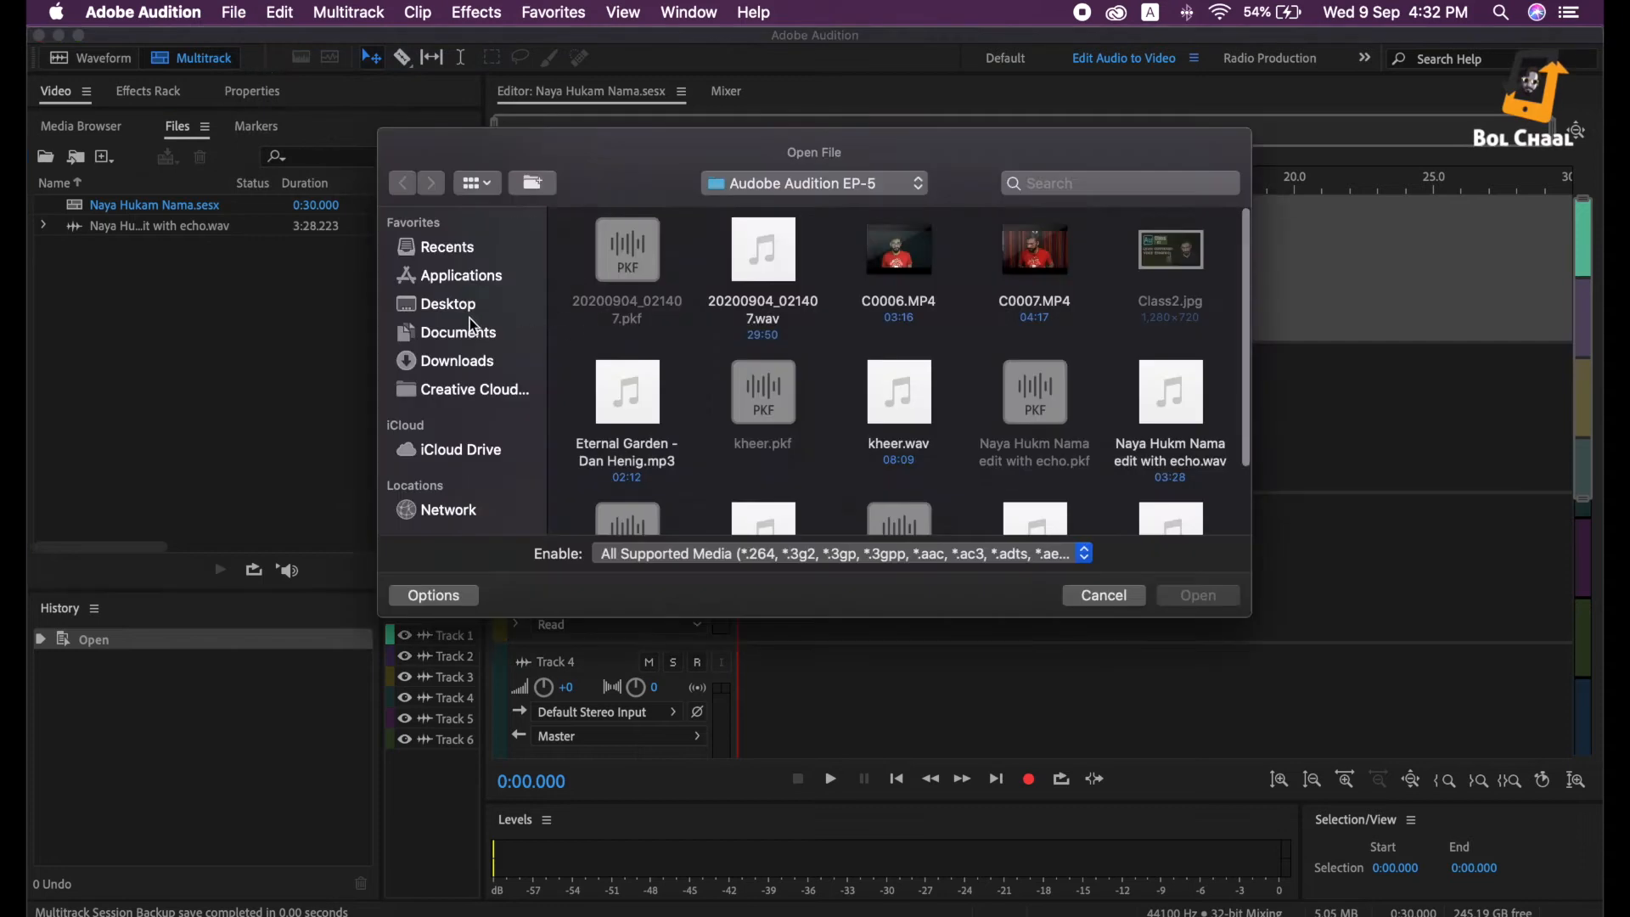
click(445, 311)
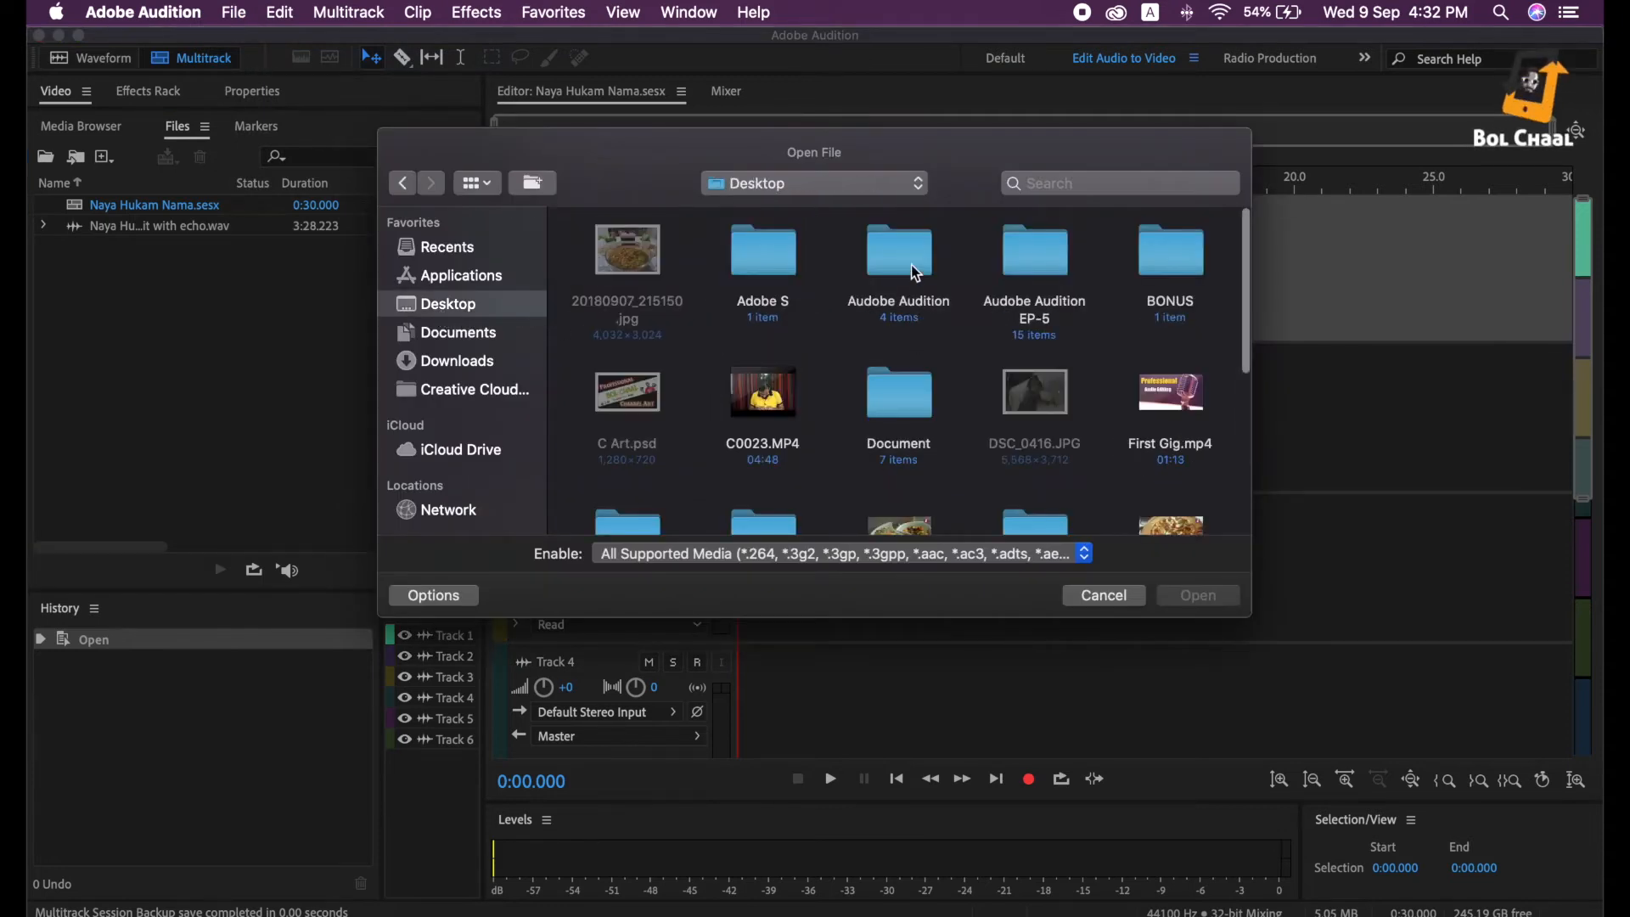
click(1056, 264)
double_click(1058, 263)
scroll(1078, 382, down, 3)
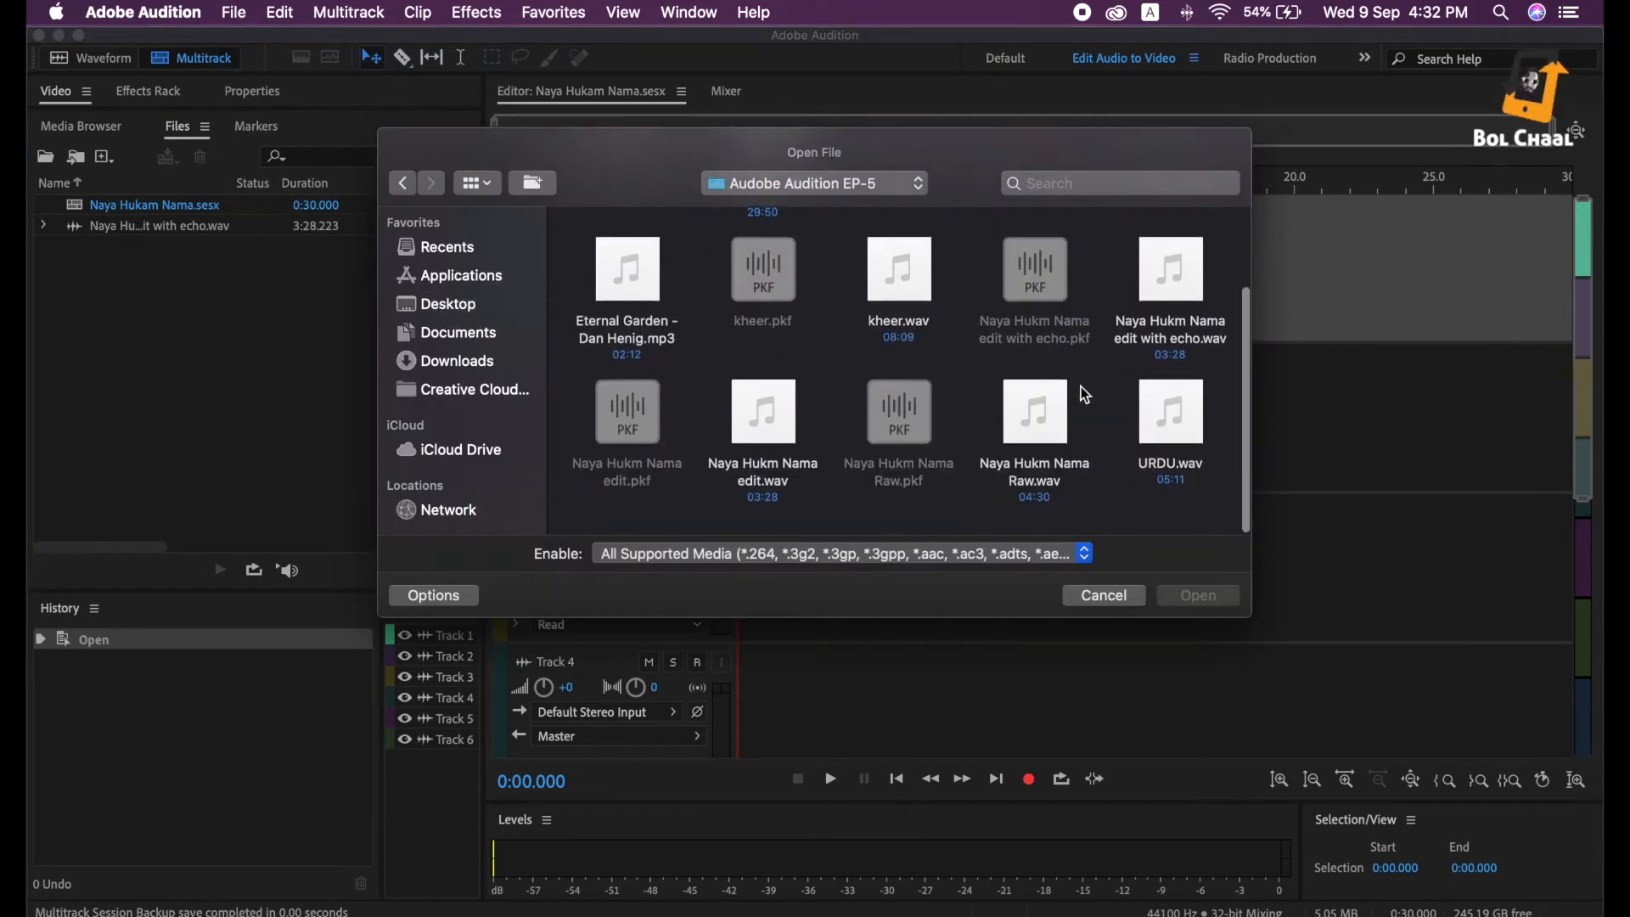
click(641, 307)
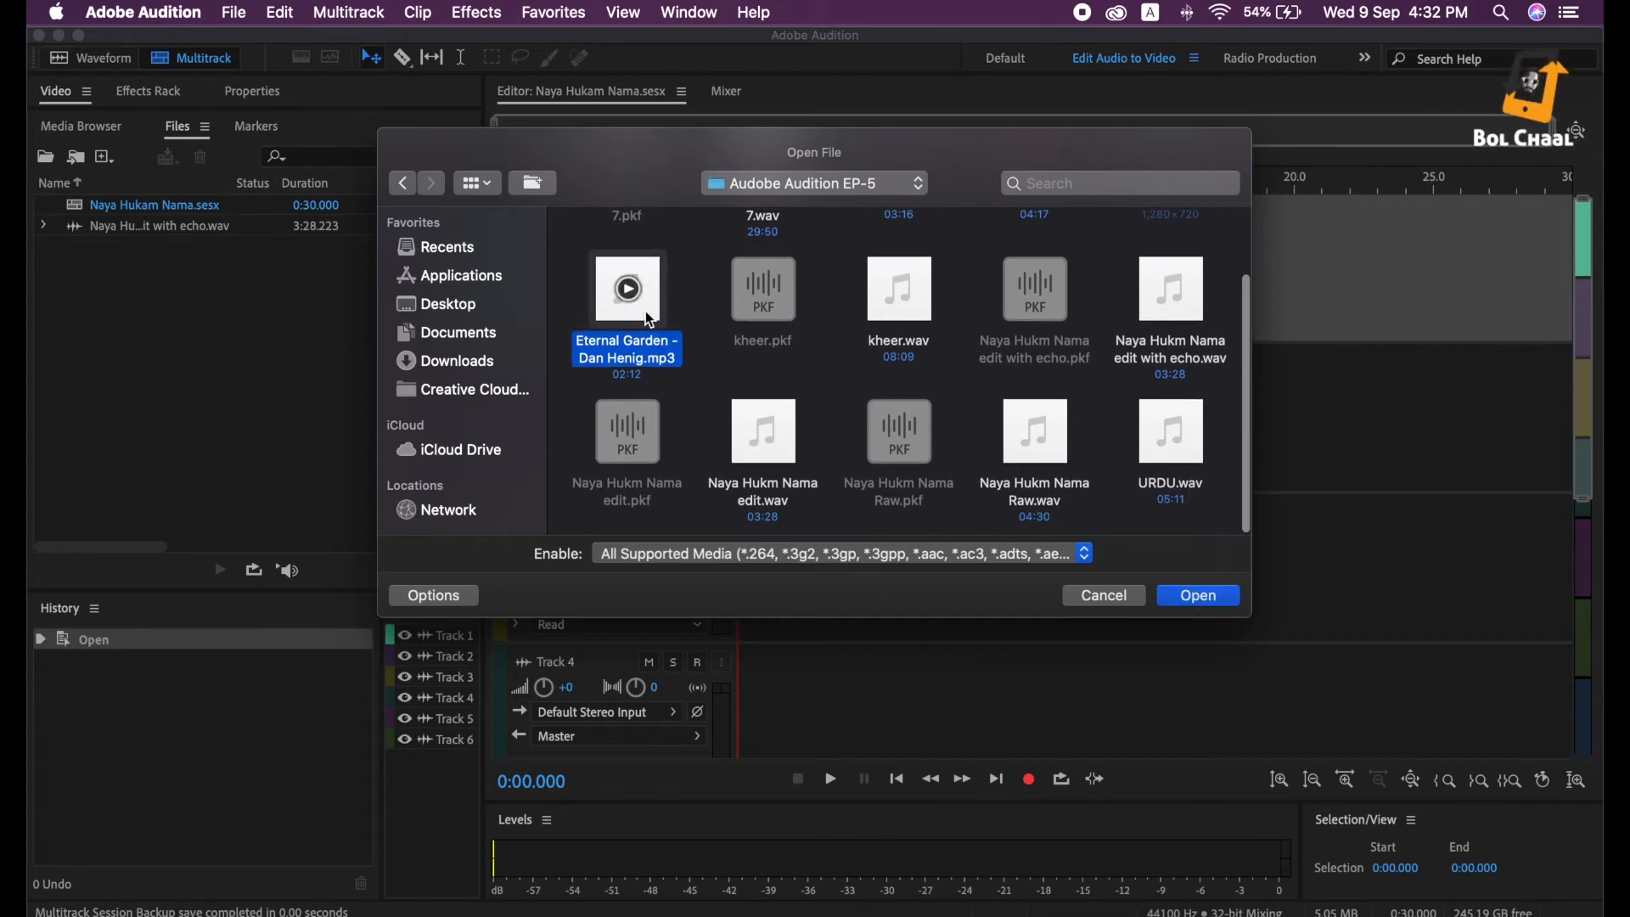
click(1227, 603)
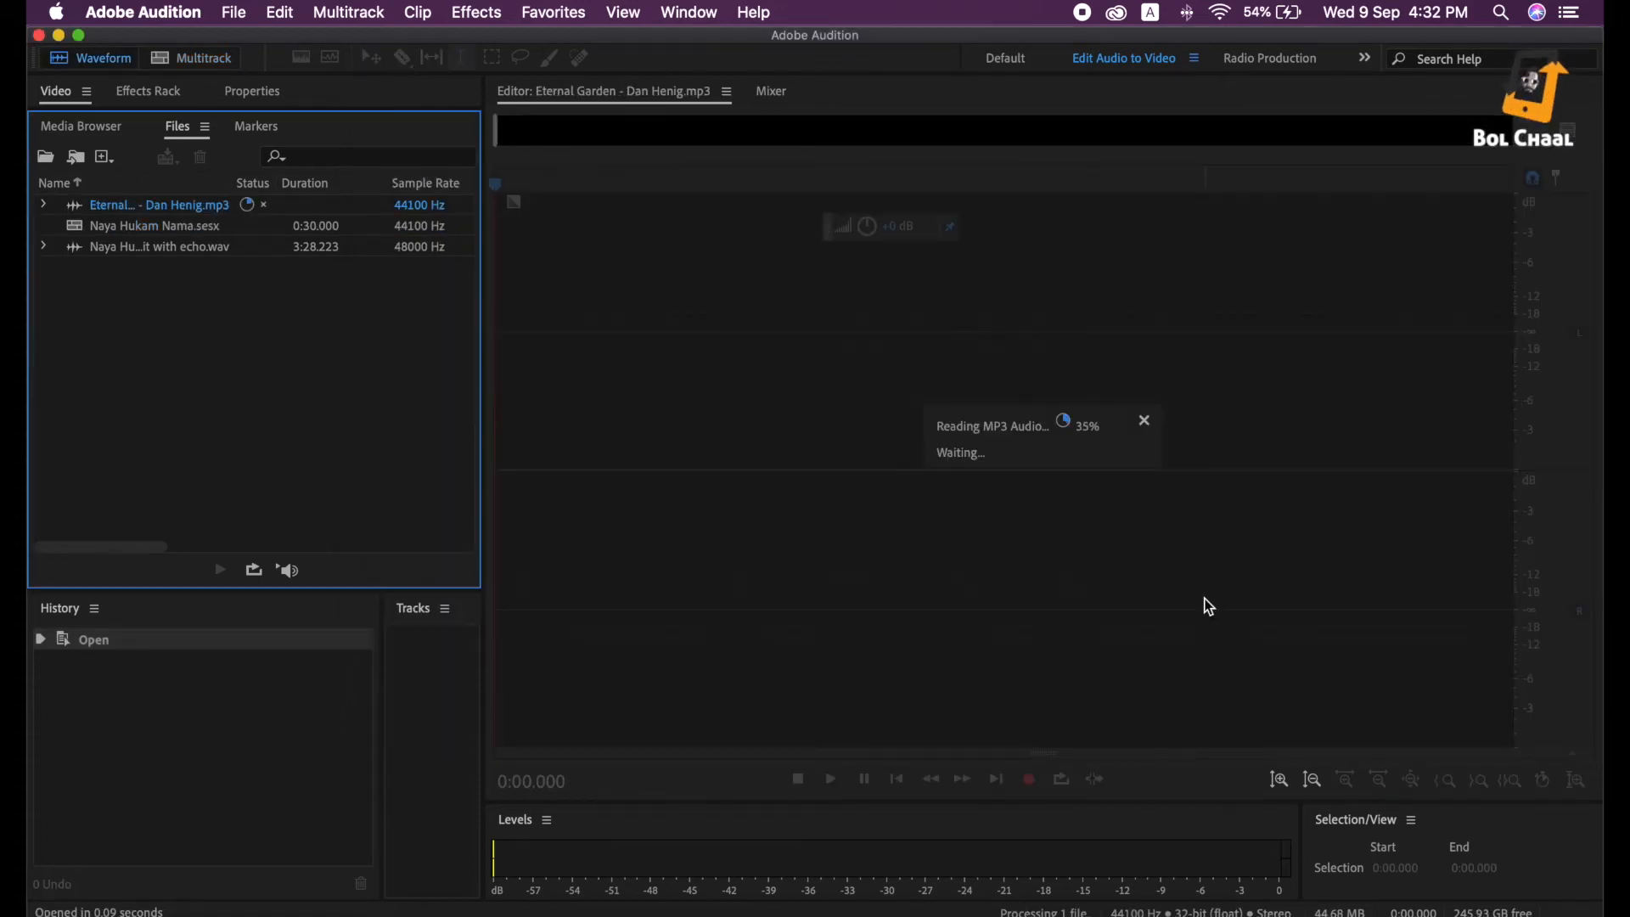
Return to the multitrack session and look through its empty tracks down to the Master track
click(189, 58)
click(85, 57)
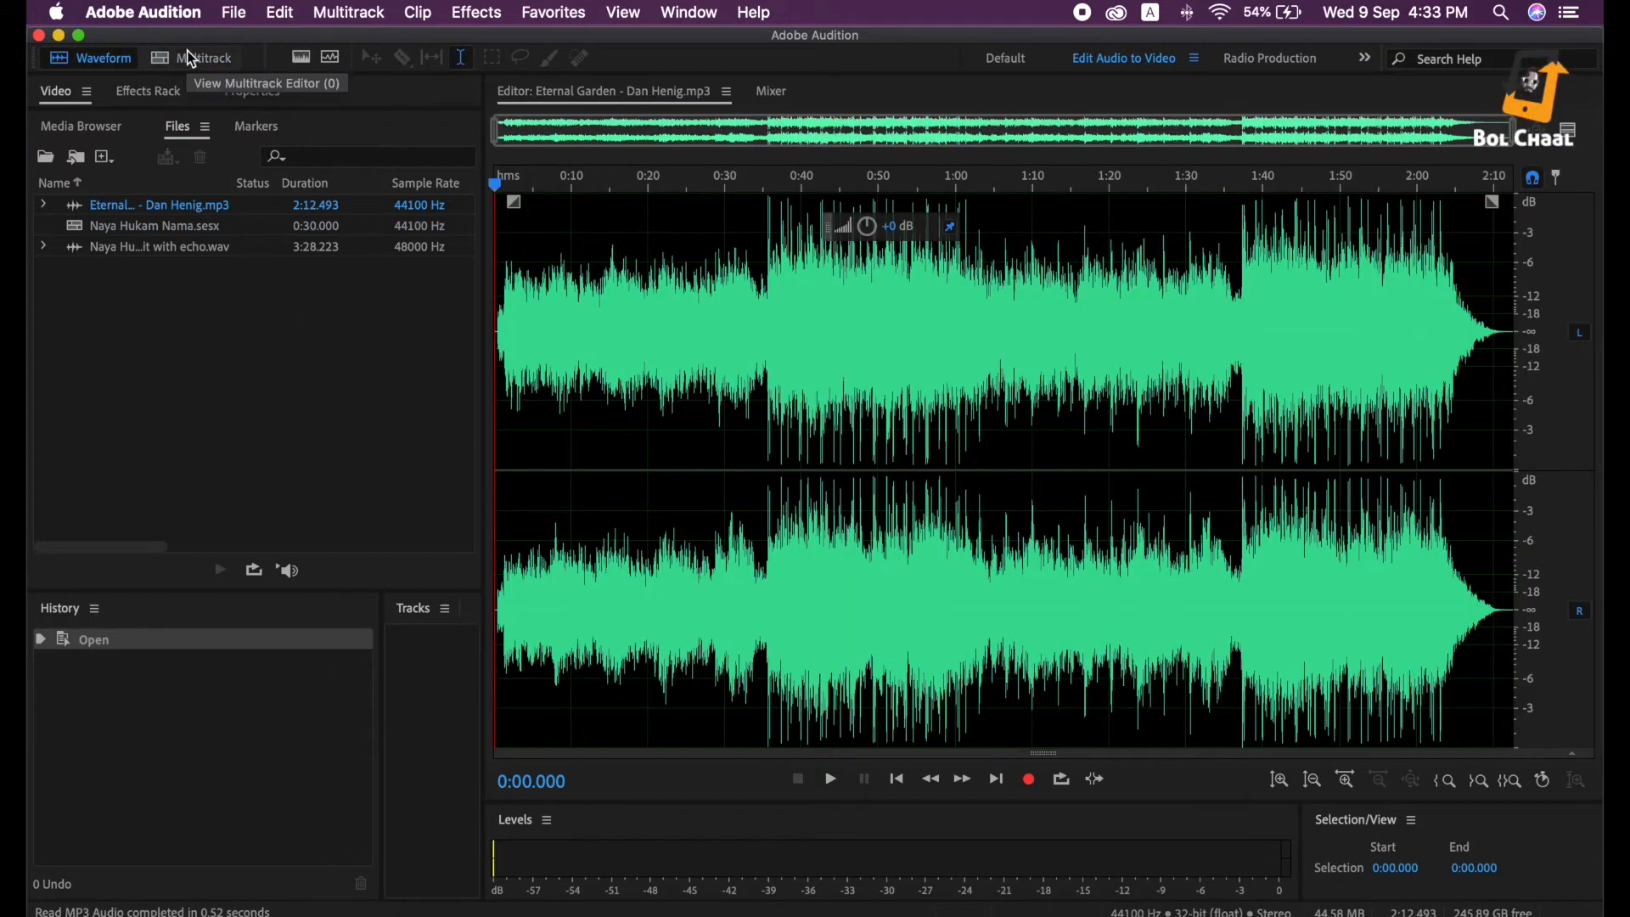
click(192, 58)
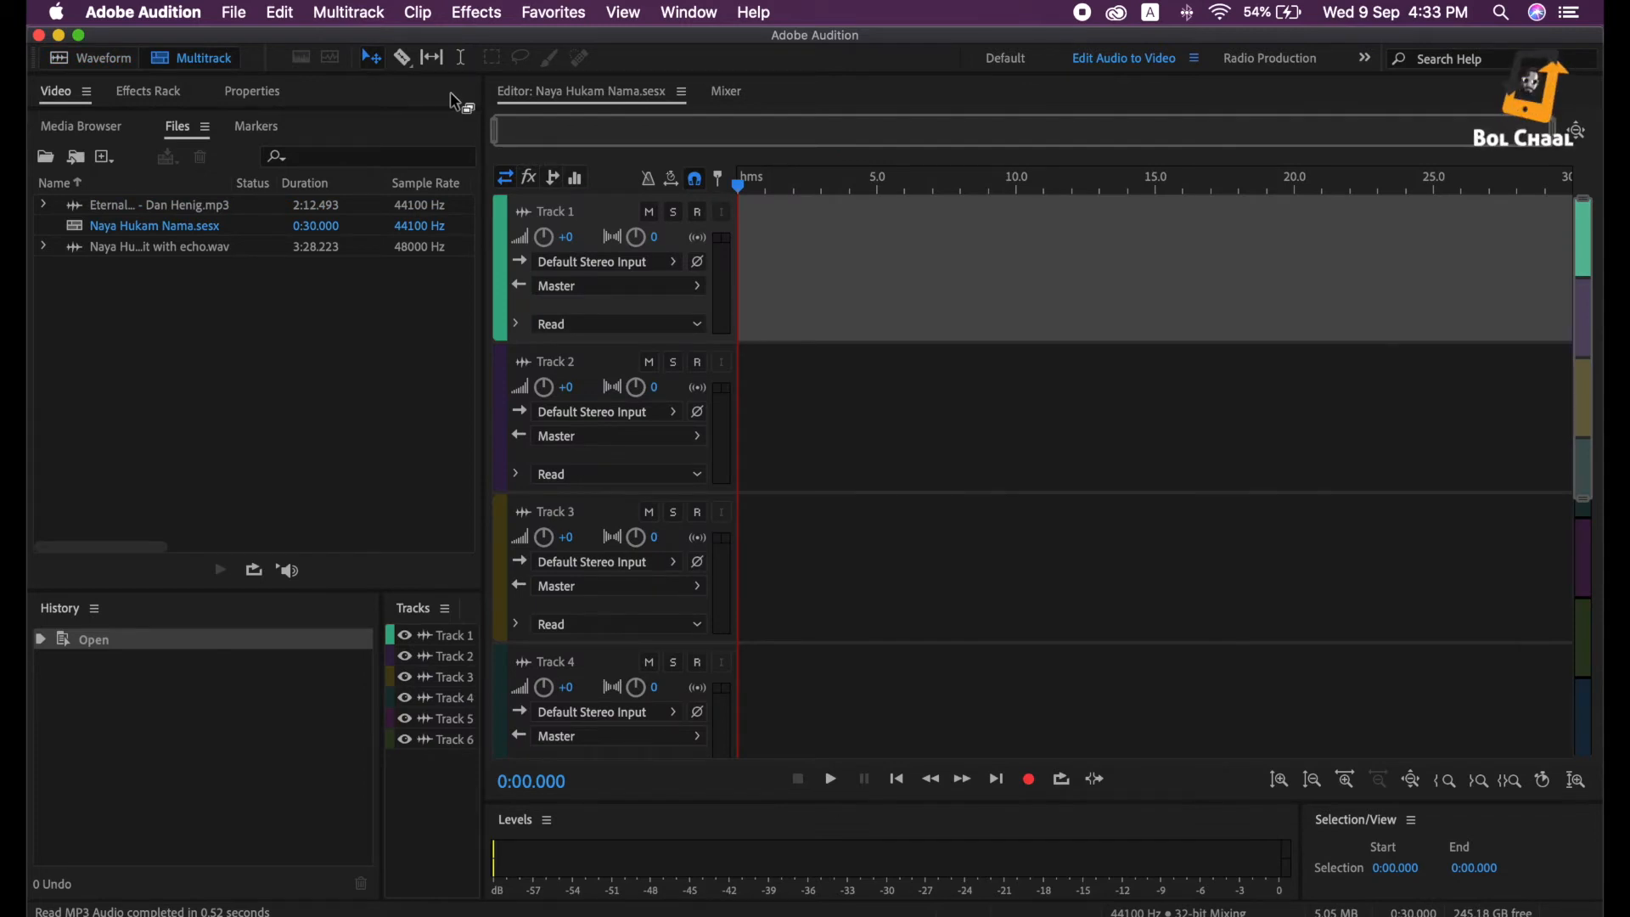
click(884, 238)
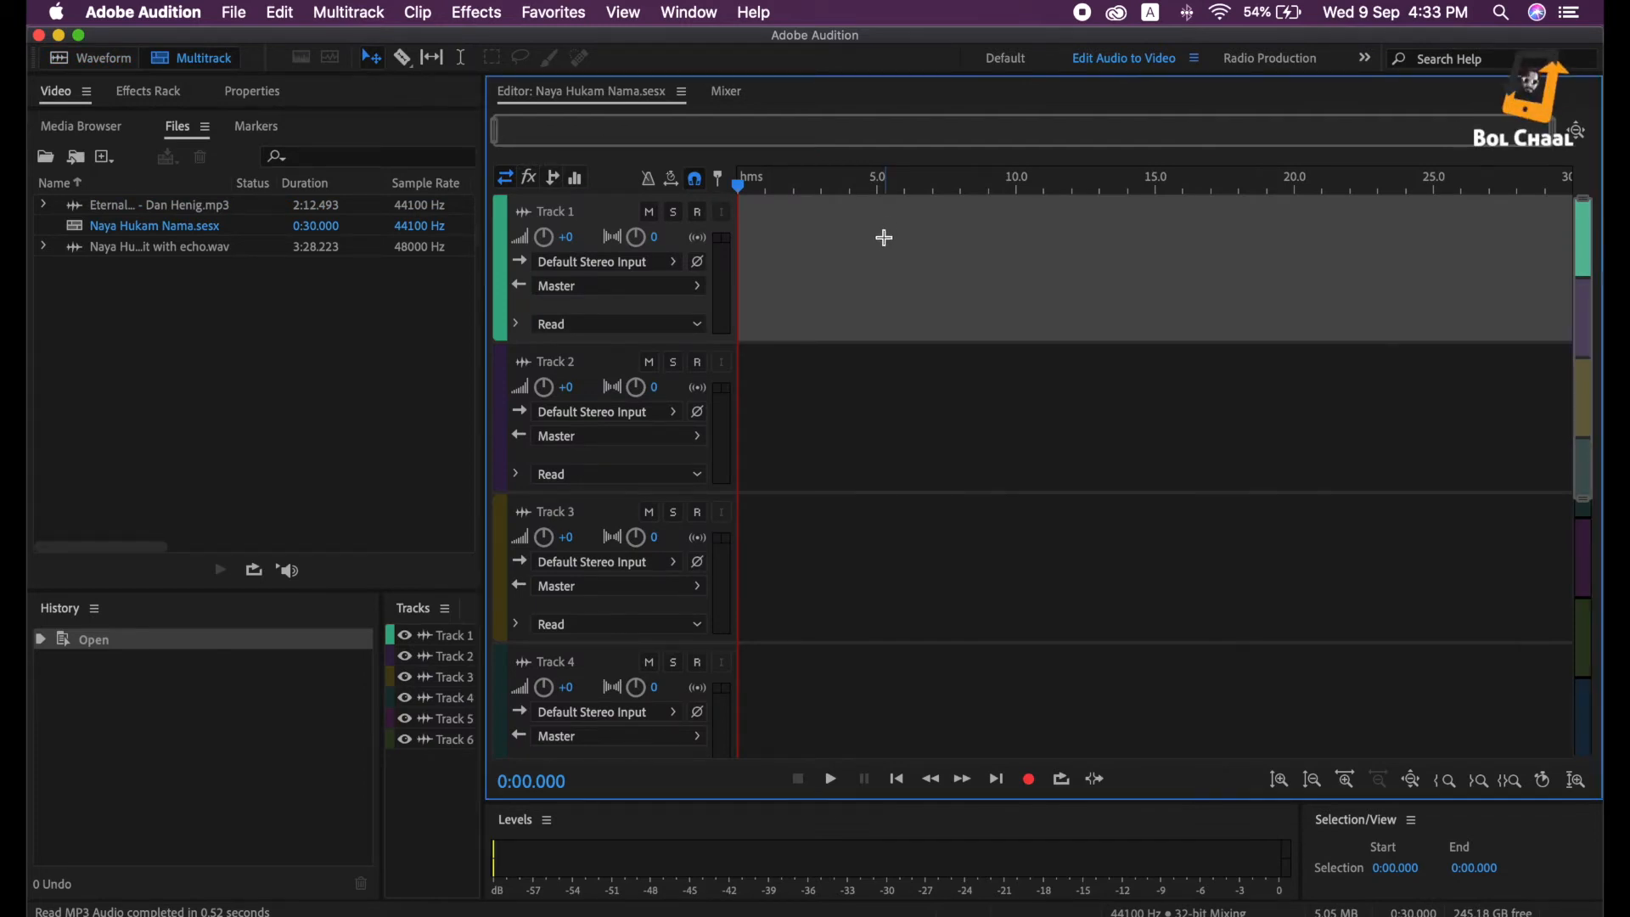
click(811, 396)
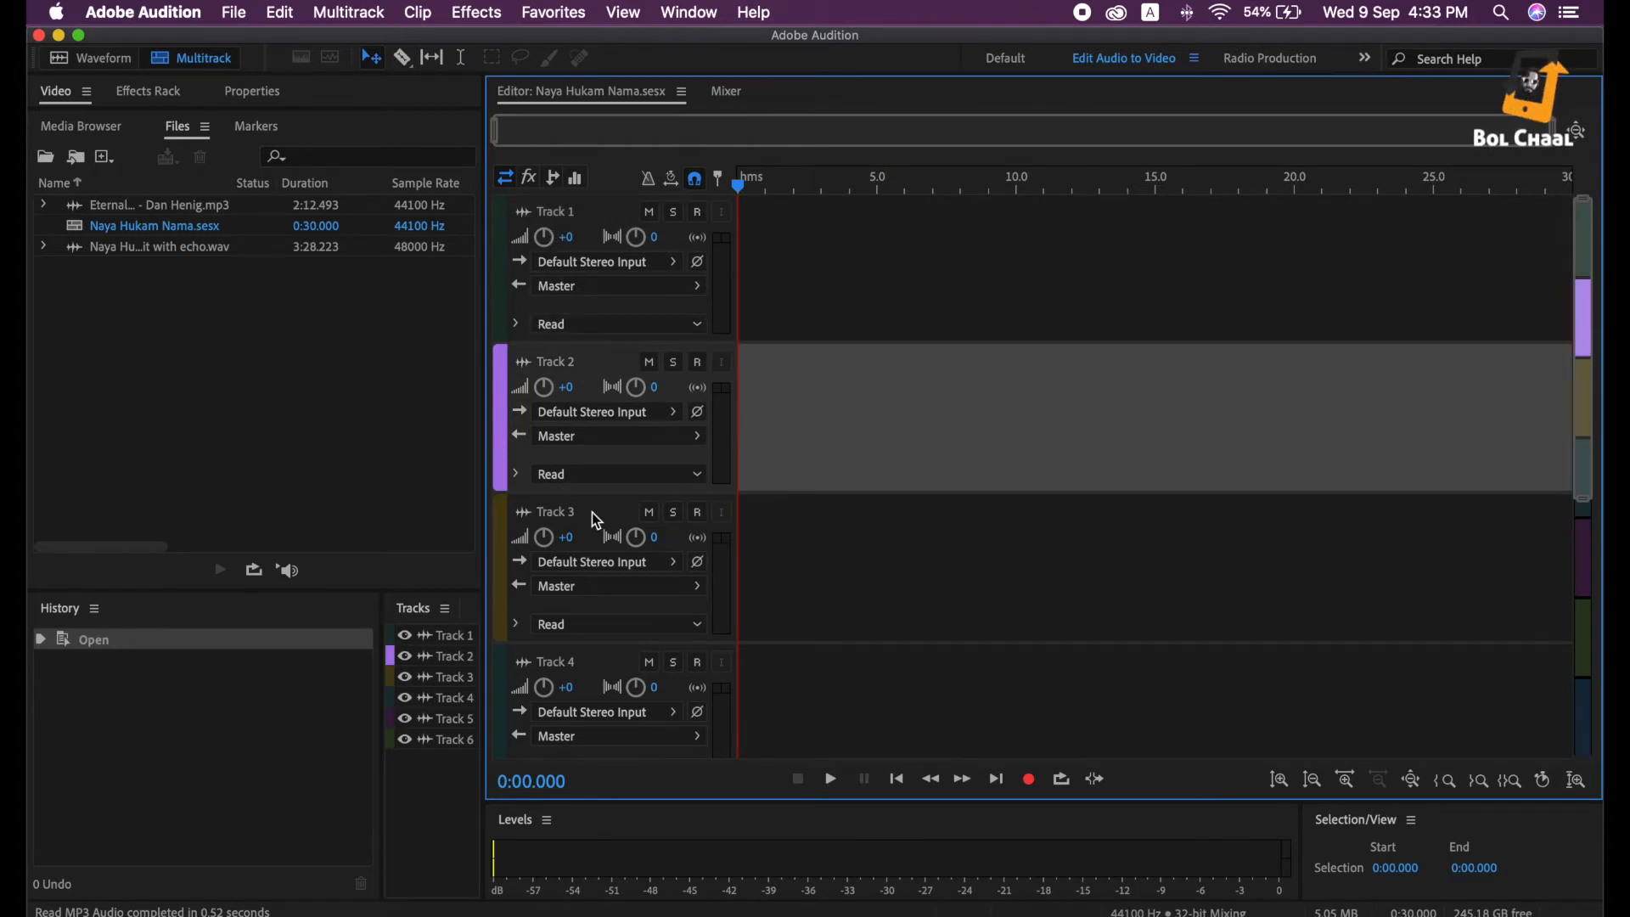
scroll(1017, 535, down, 5)
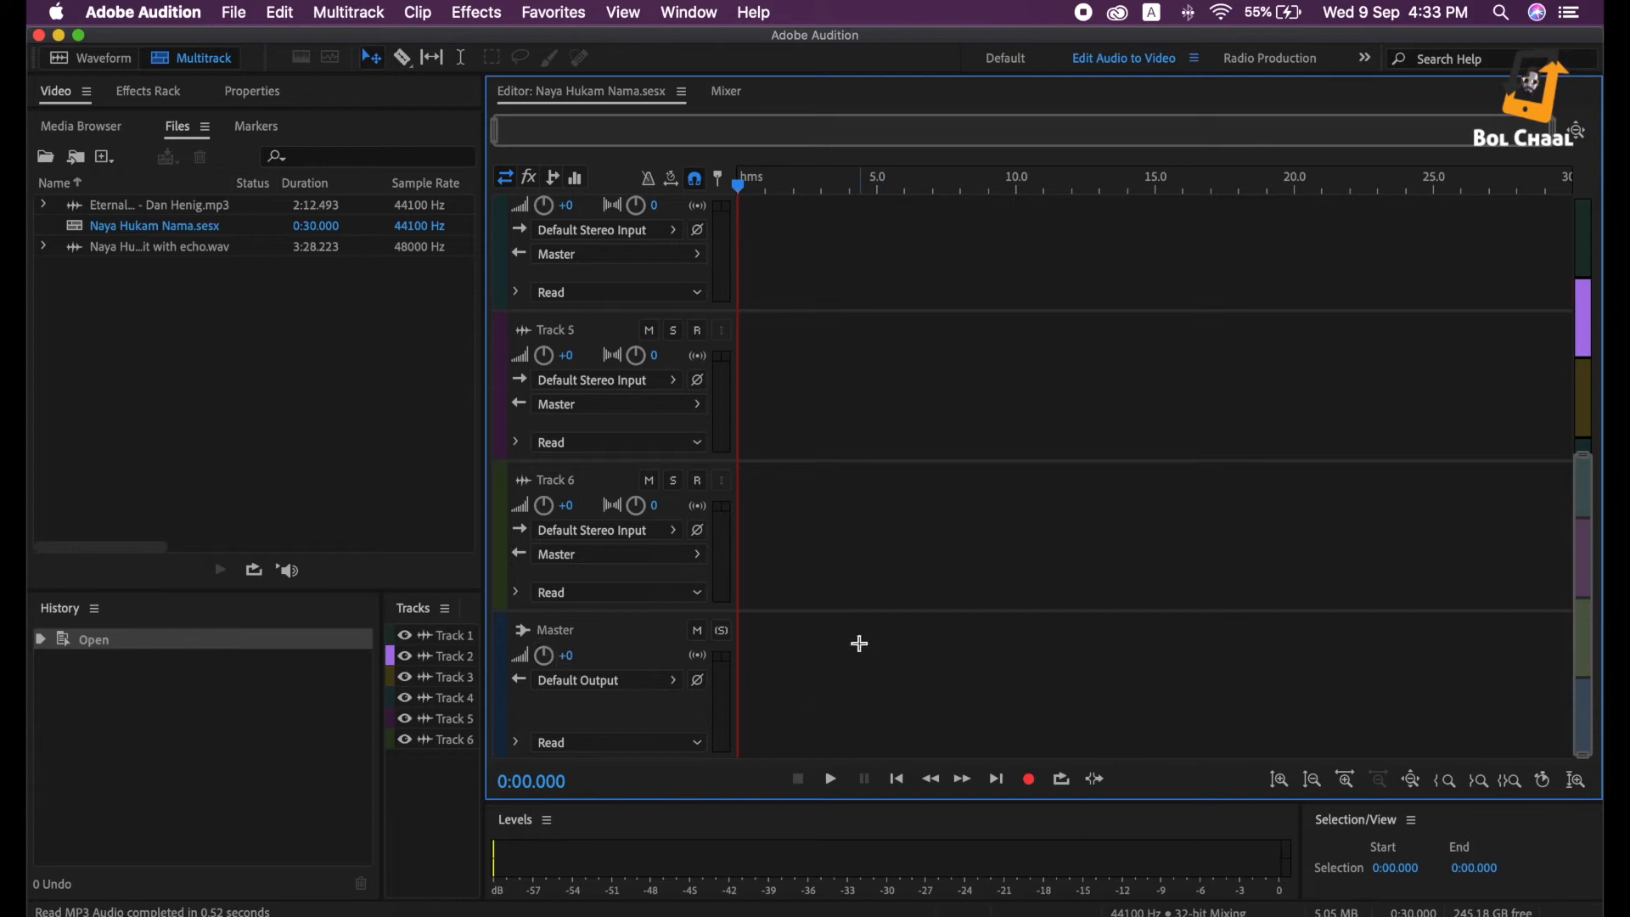
scroll(841, 586, up, 2)
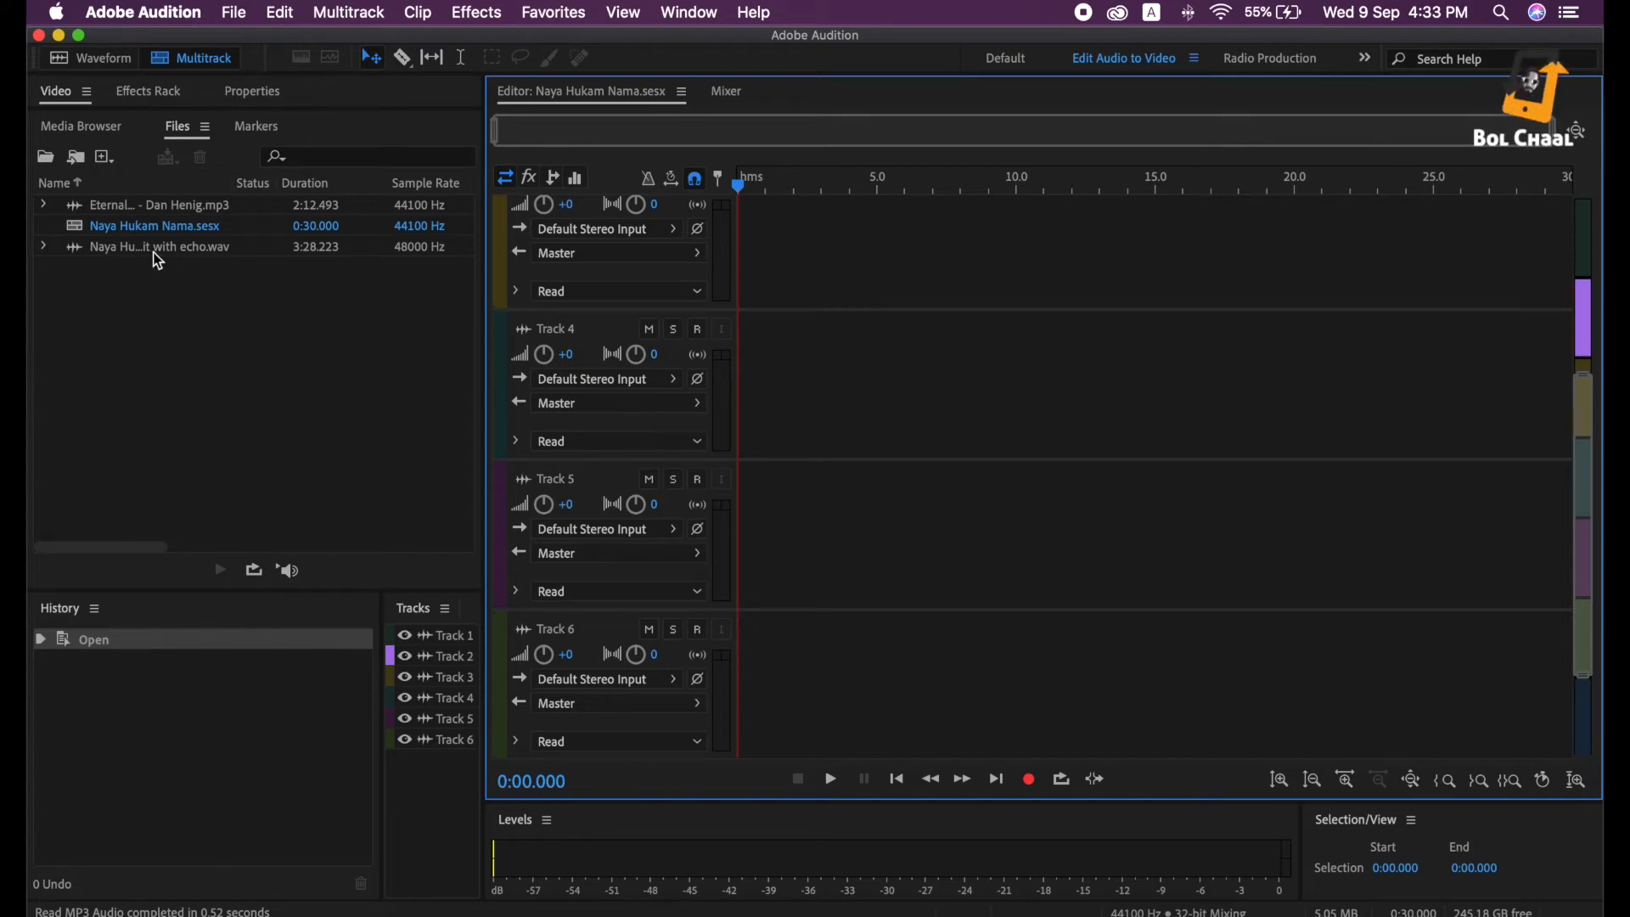
Insert a sample-rate-conformed copy of Naya Hukm Nama edit with echo.wav and place the clip at the start of Track 1
drag(124, 248, 736, 248)
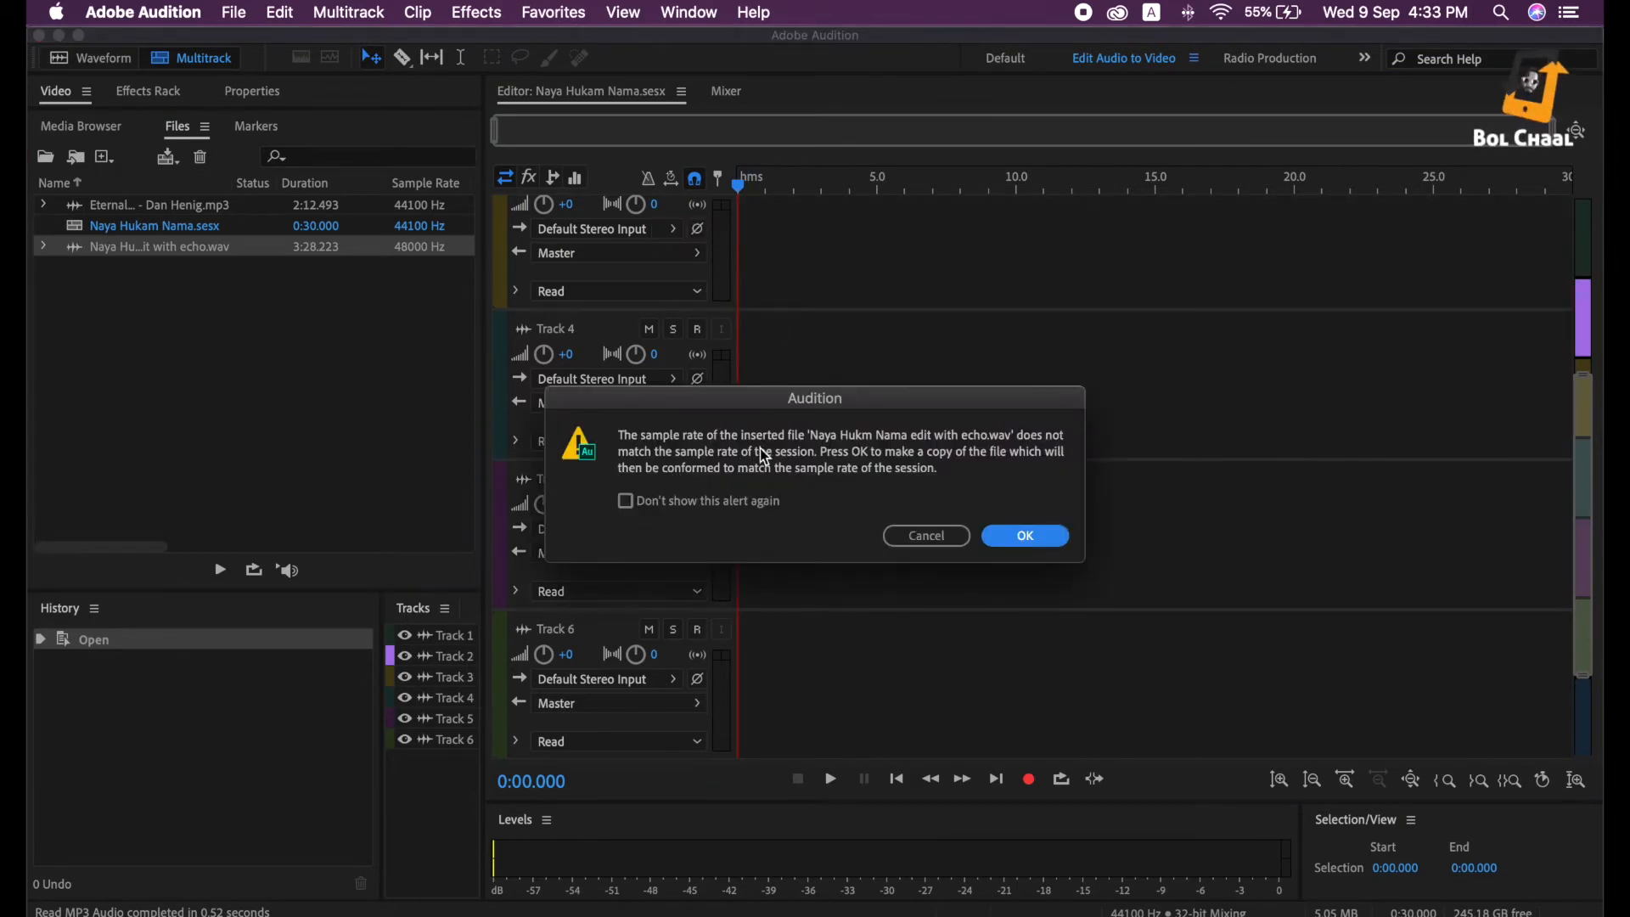
click(1022, 535)
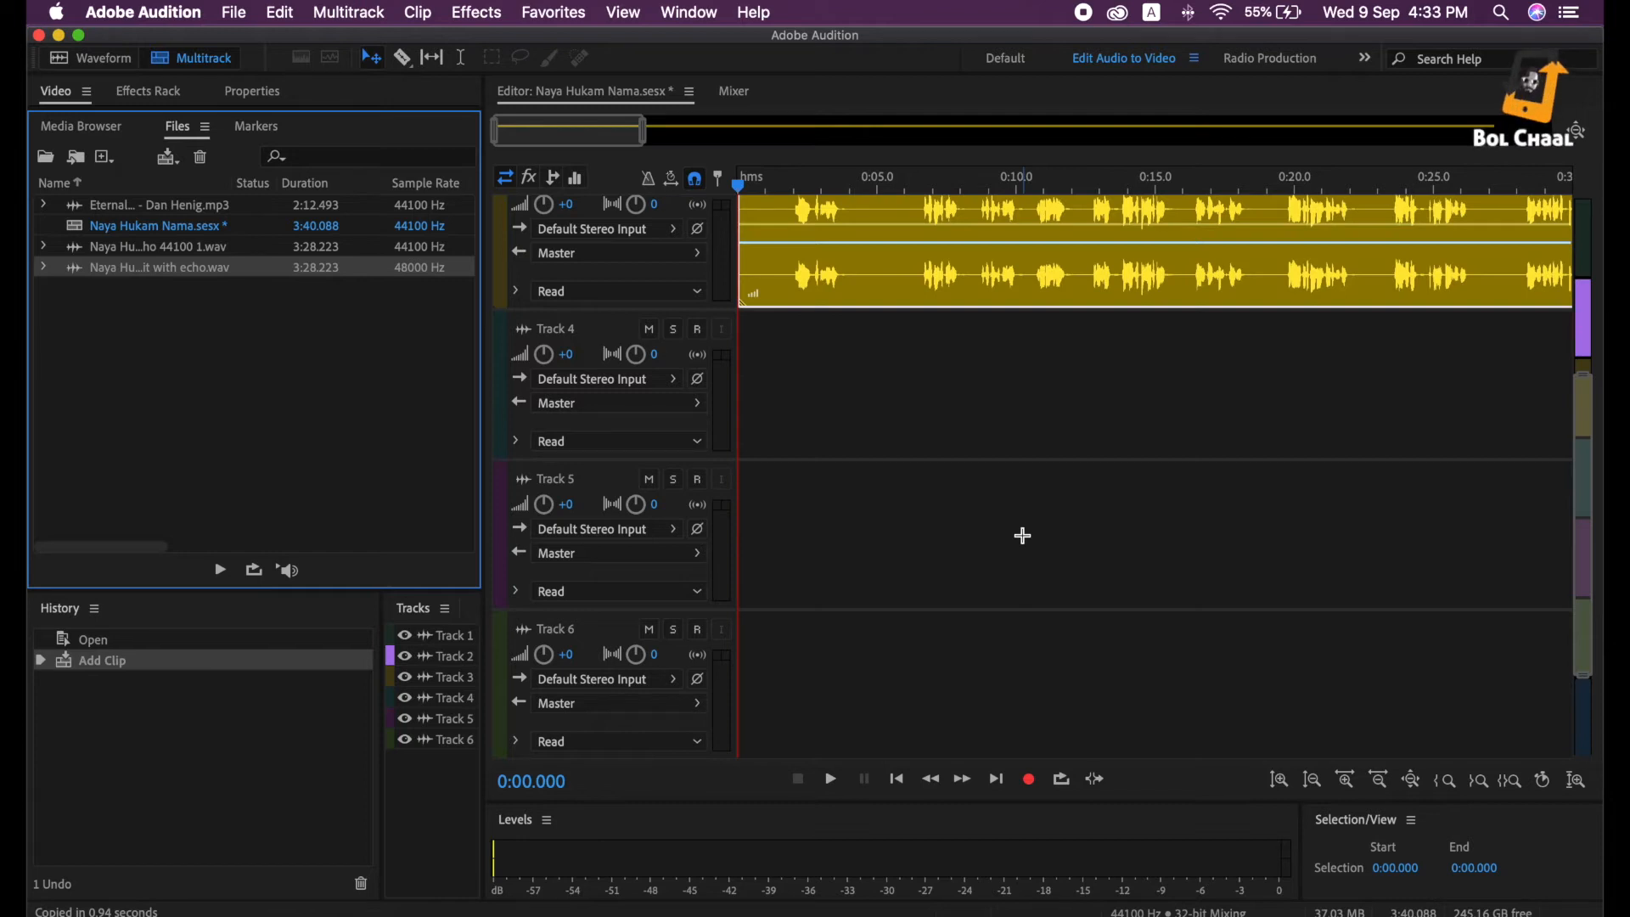
scroll(942, 380, up, 2)
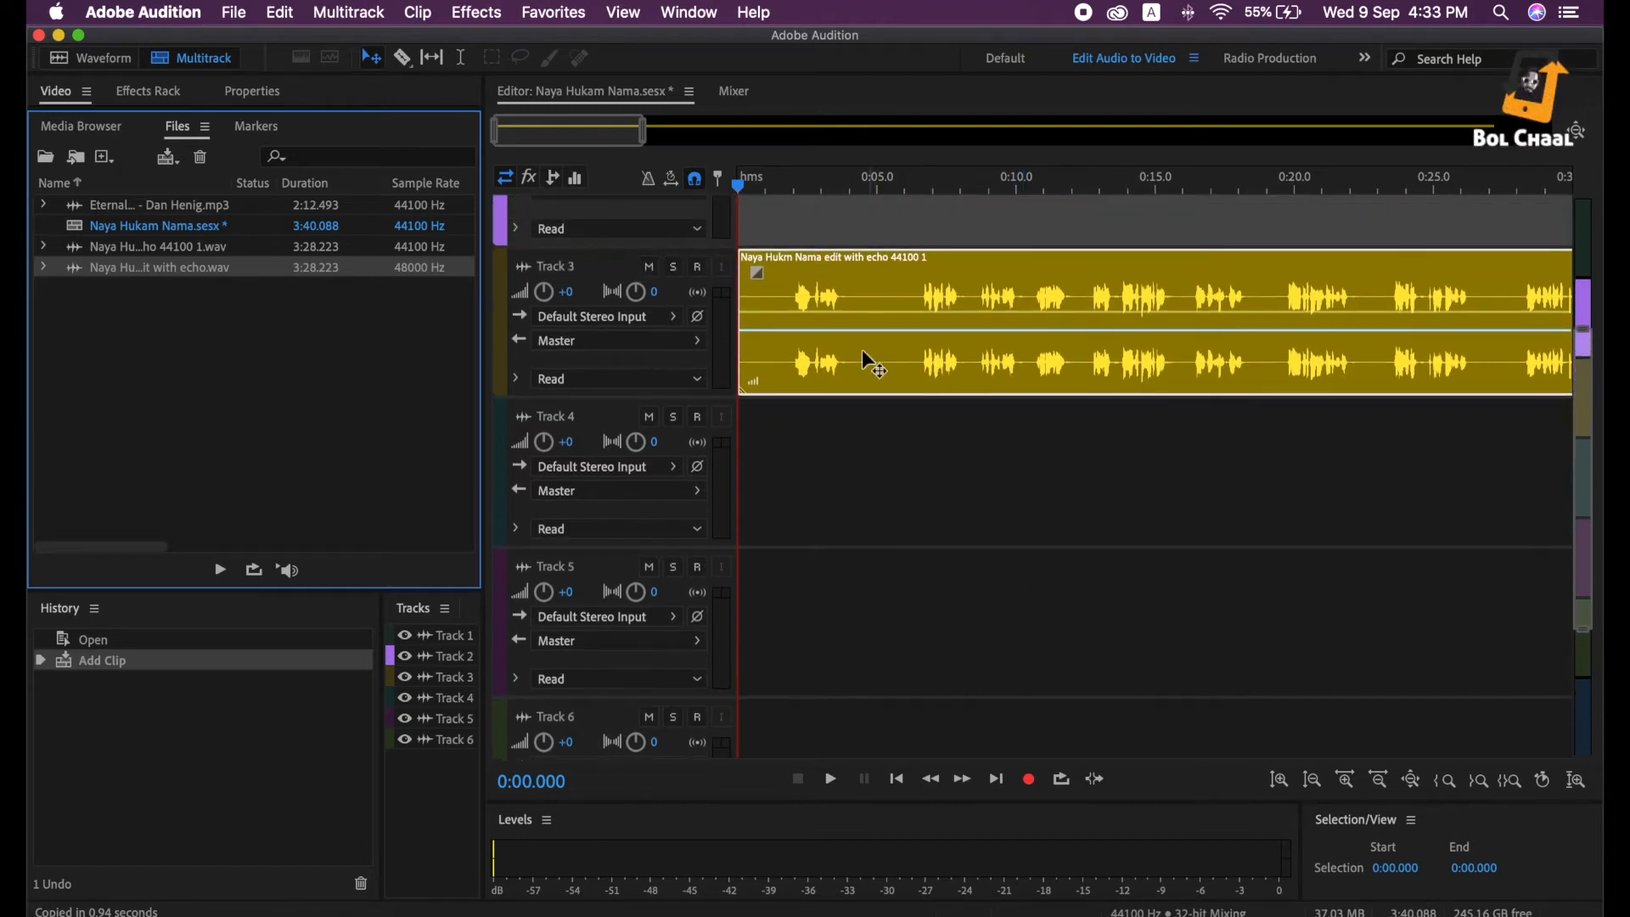
scroll(861, 351, up, 6)
drag(868, 523, 872, 275)
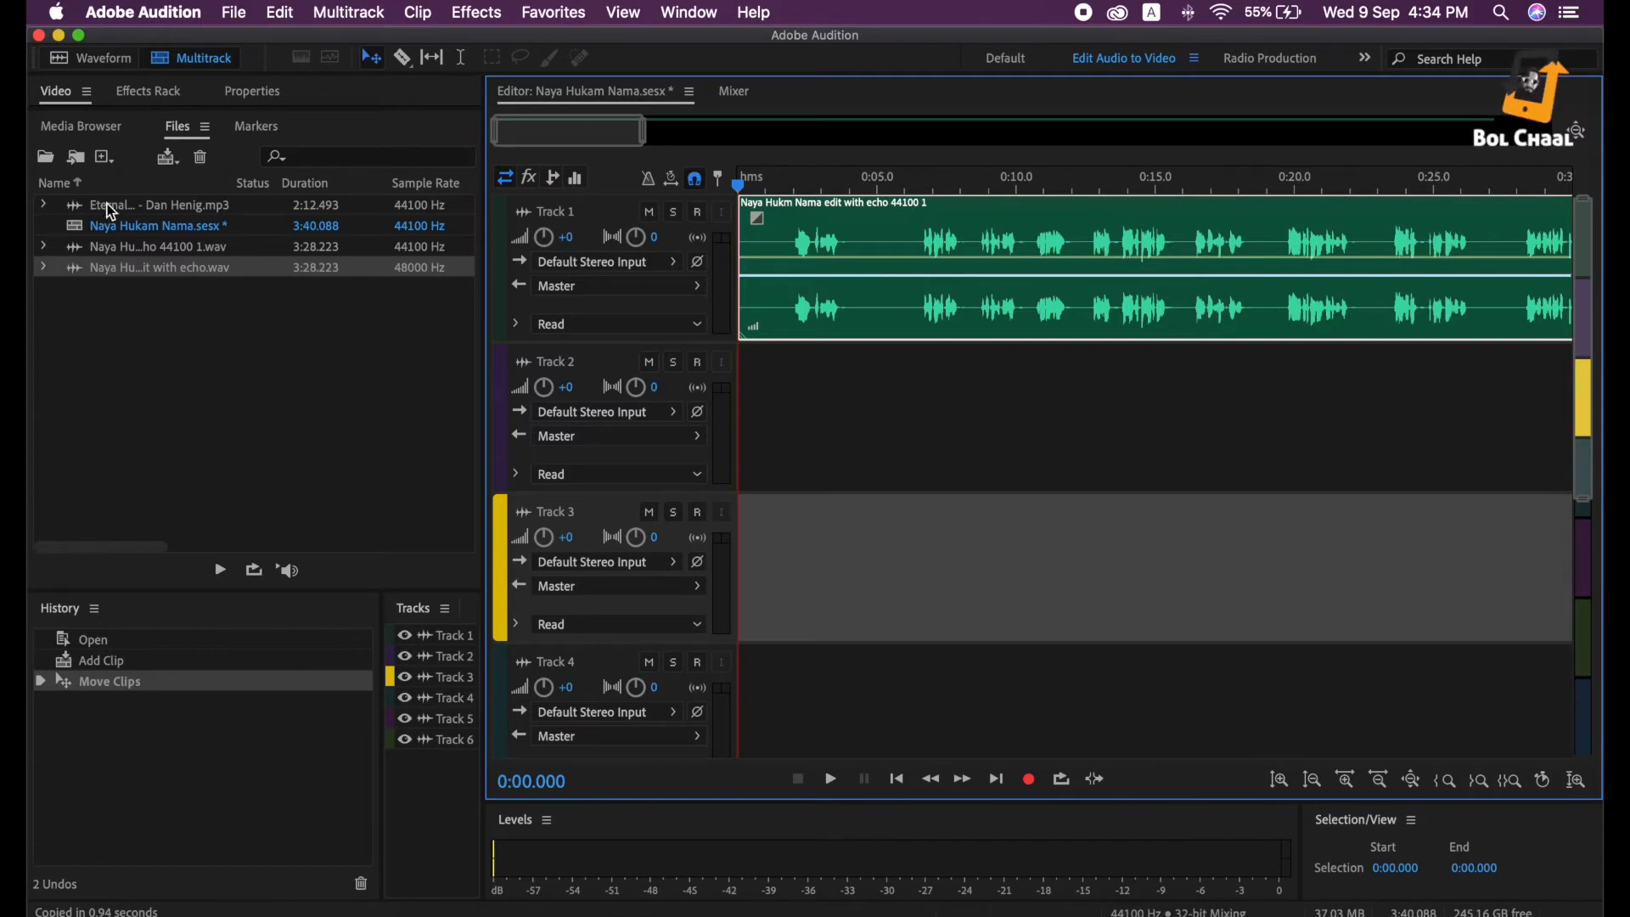
Place the Eternal Garden music at the start of Track 2 and select the voice clip on Track 1
drag(105, 204, 743, 401)
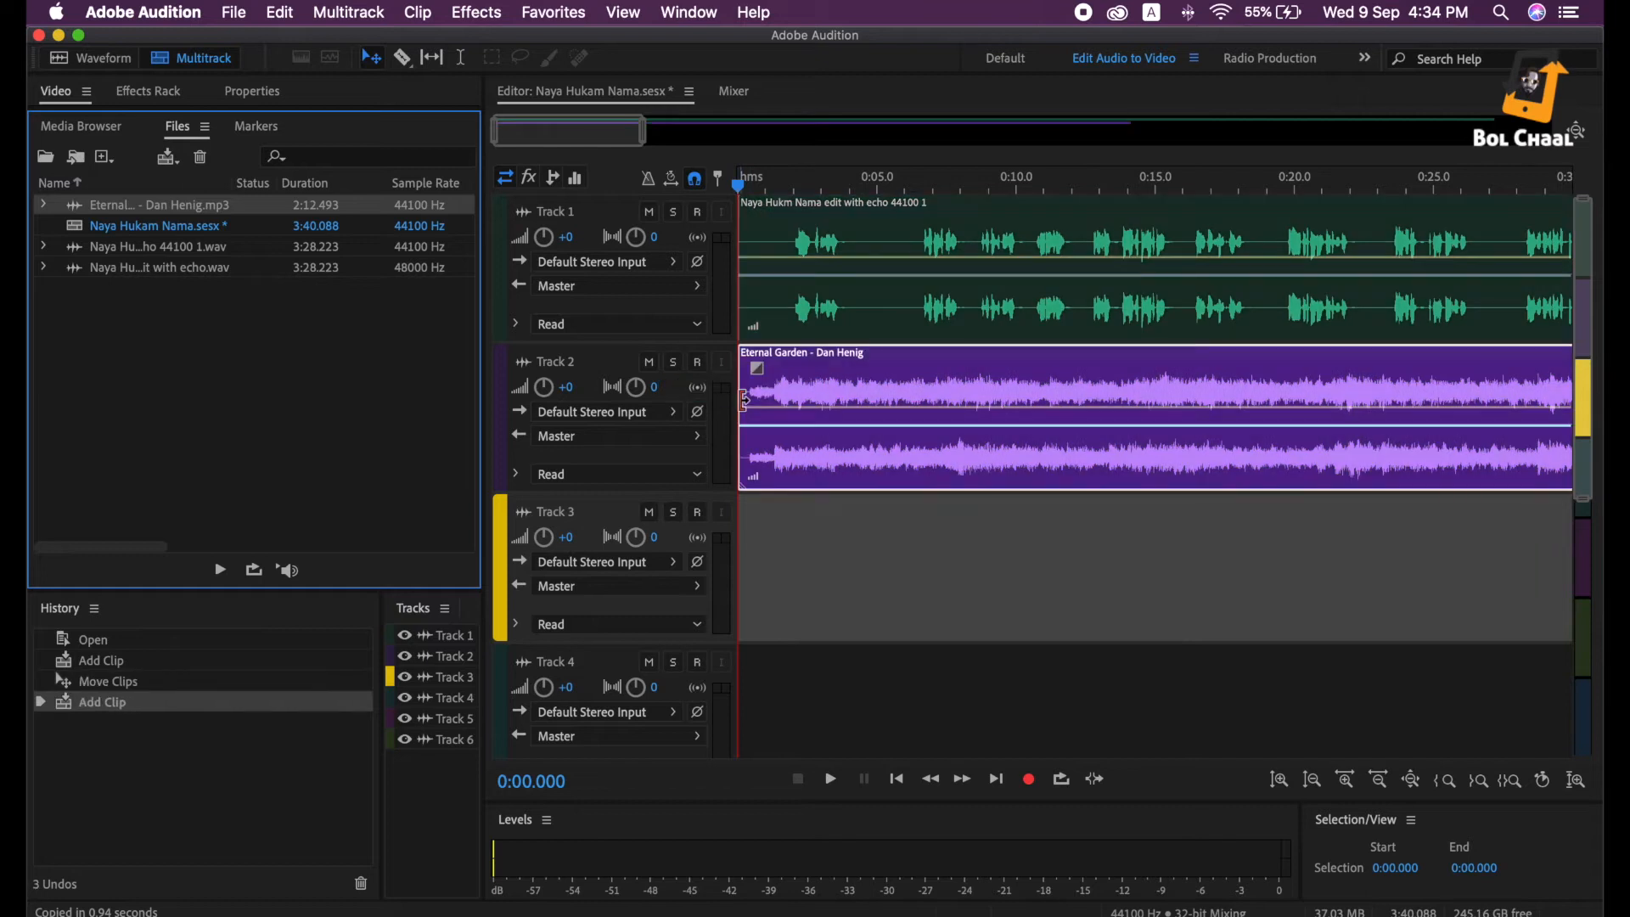
click(792, 229)
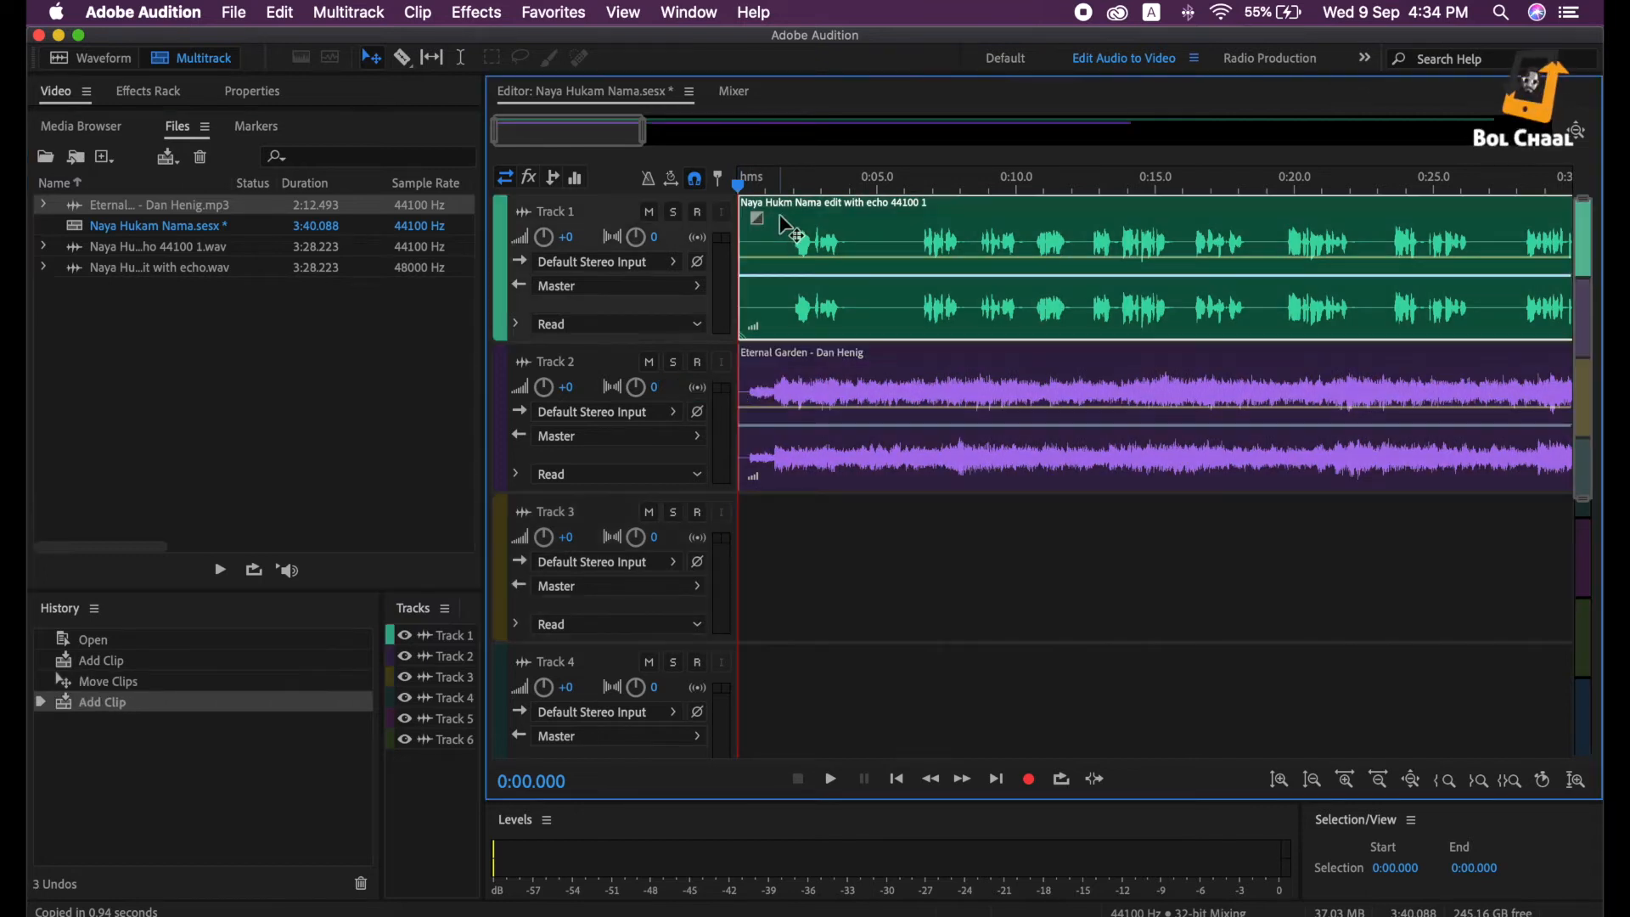
click(775, 521)
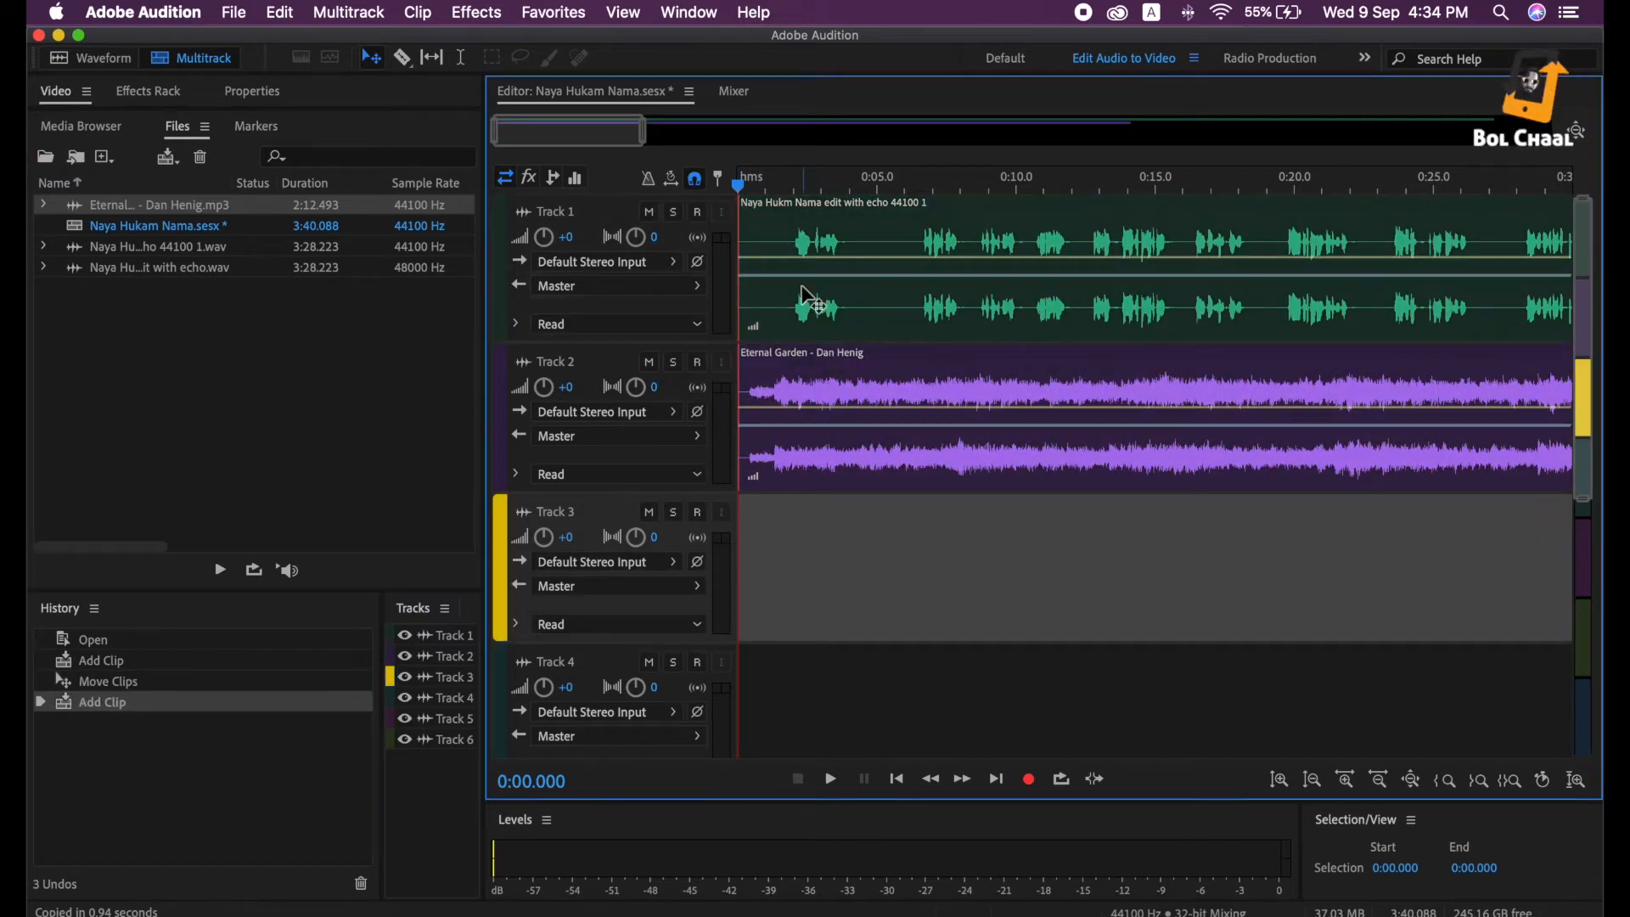
click(781, 218)
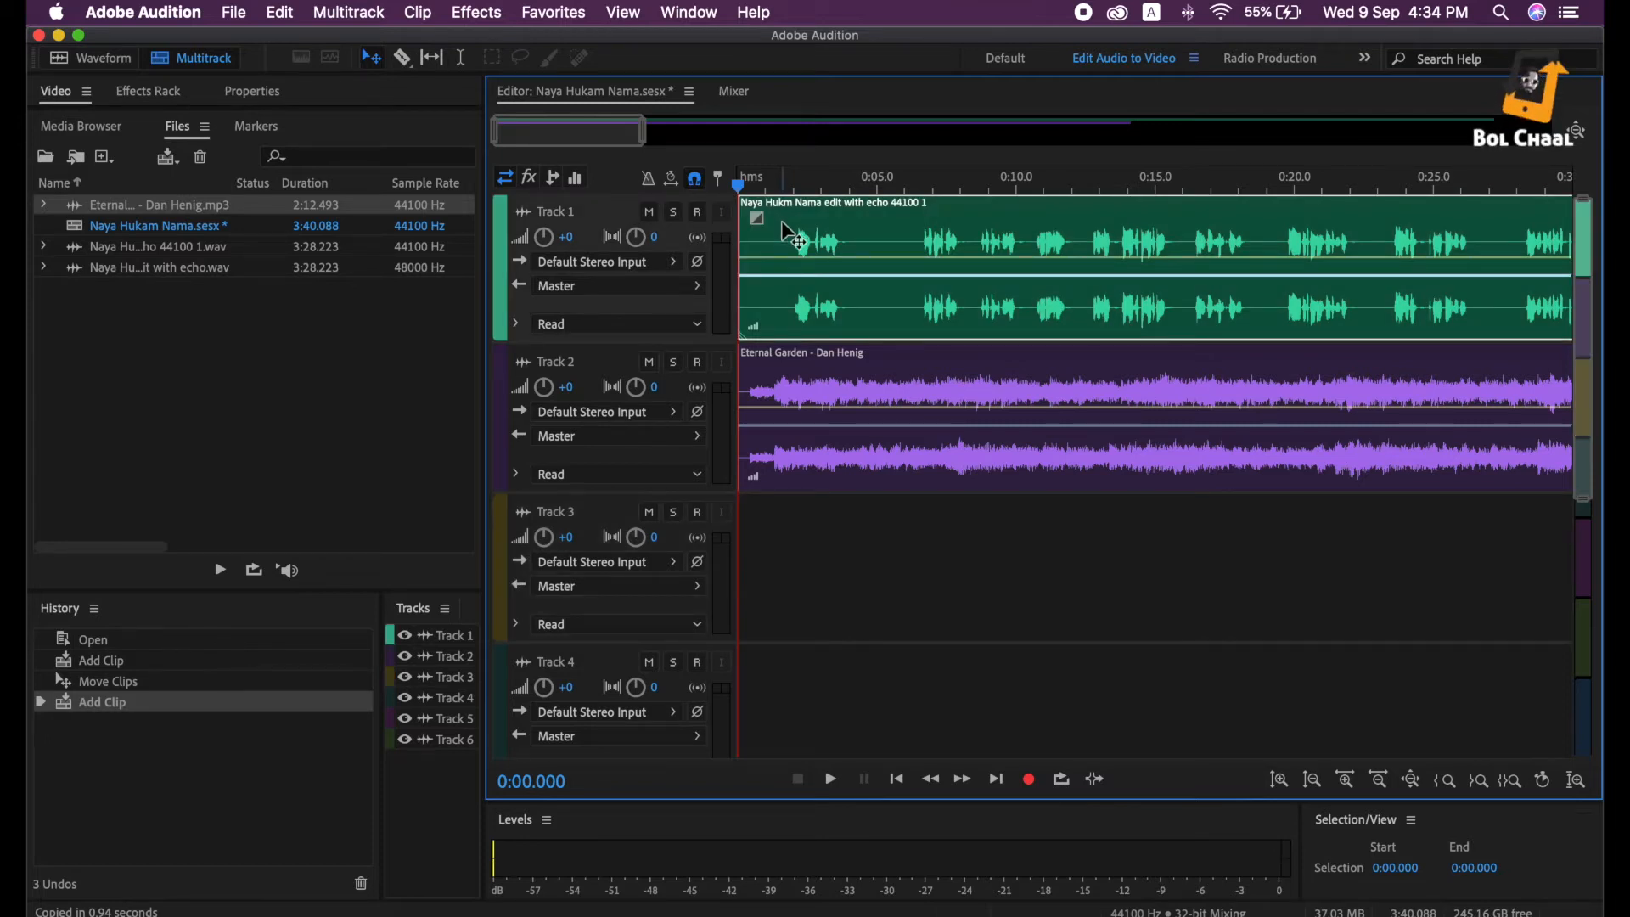
Play the voice and music together from the start and return the playhead to 0:00
drag(738, 184, 728, 230)
key(space)
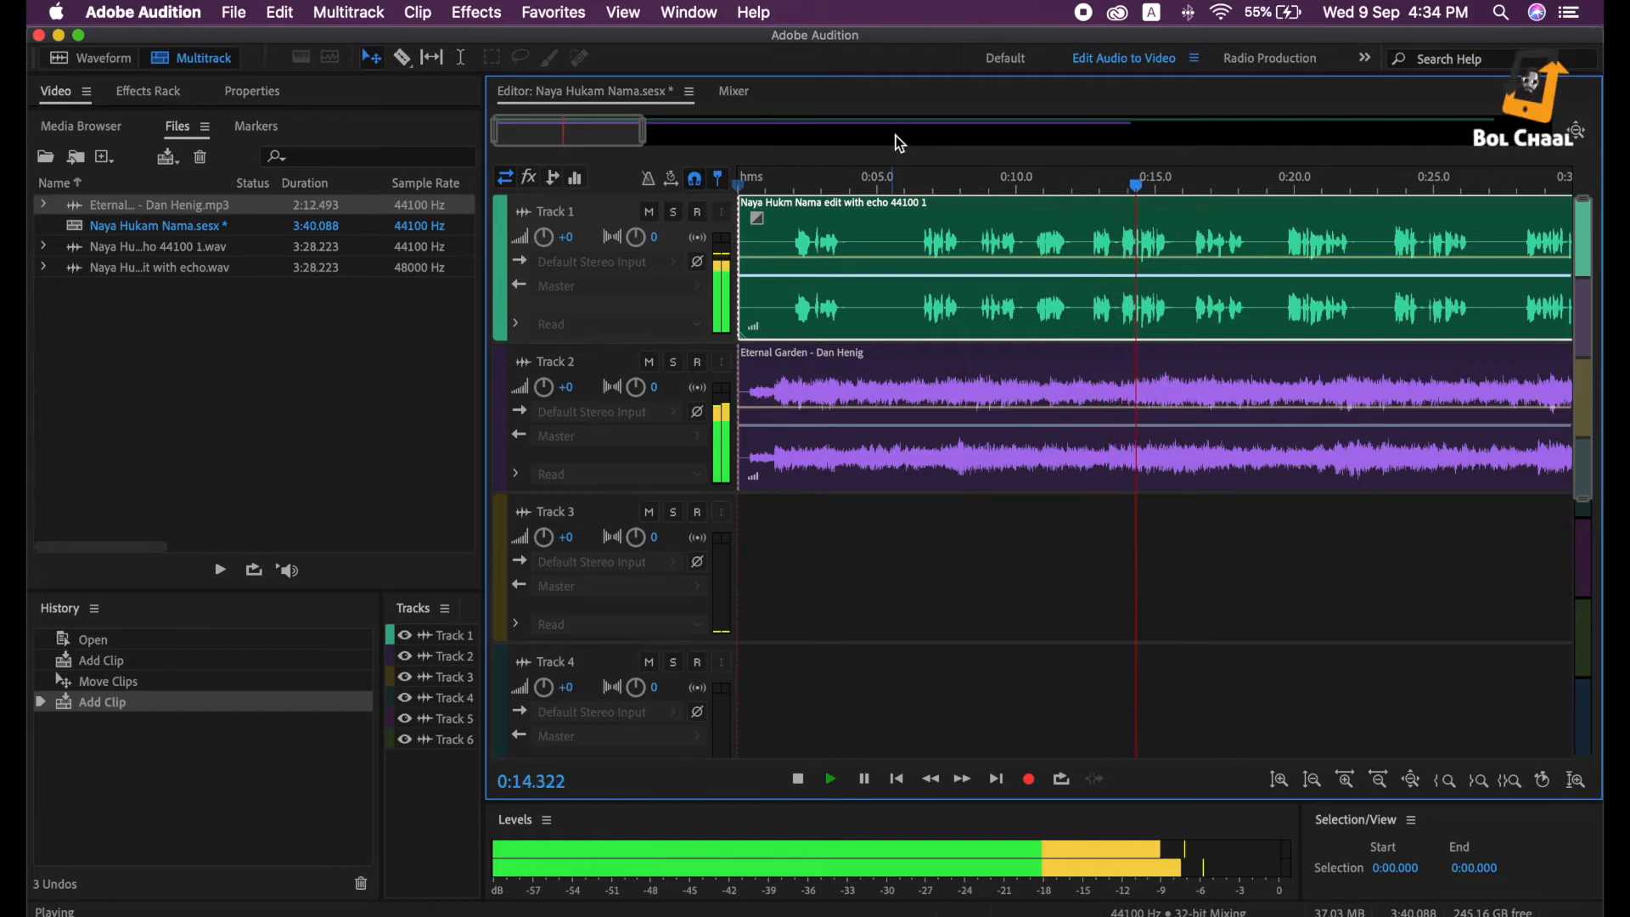
key(space)
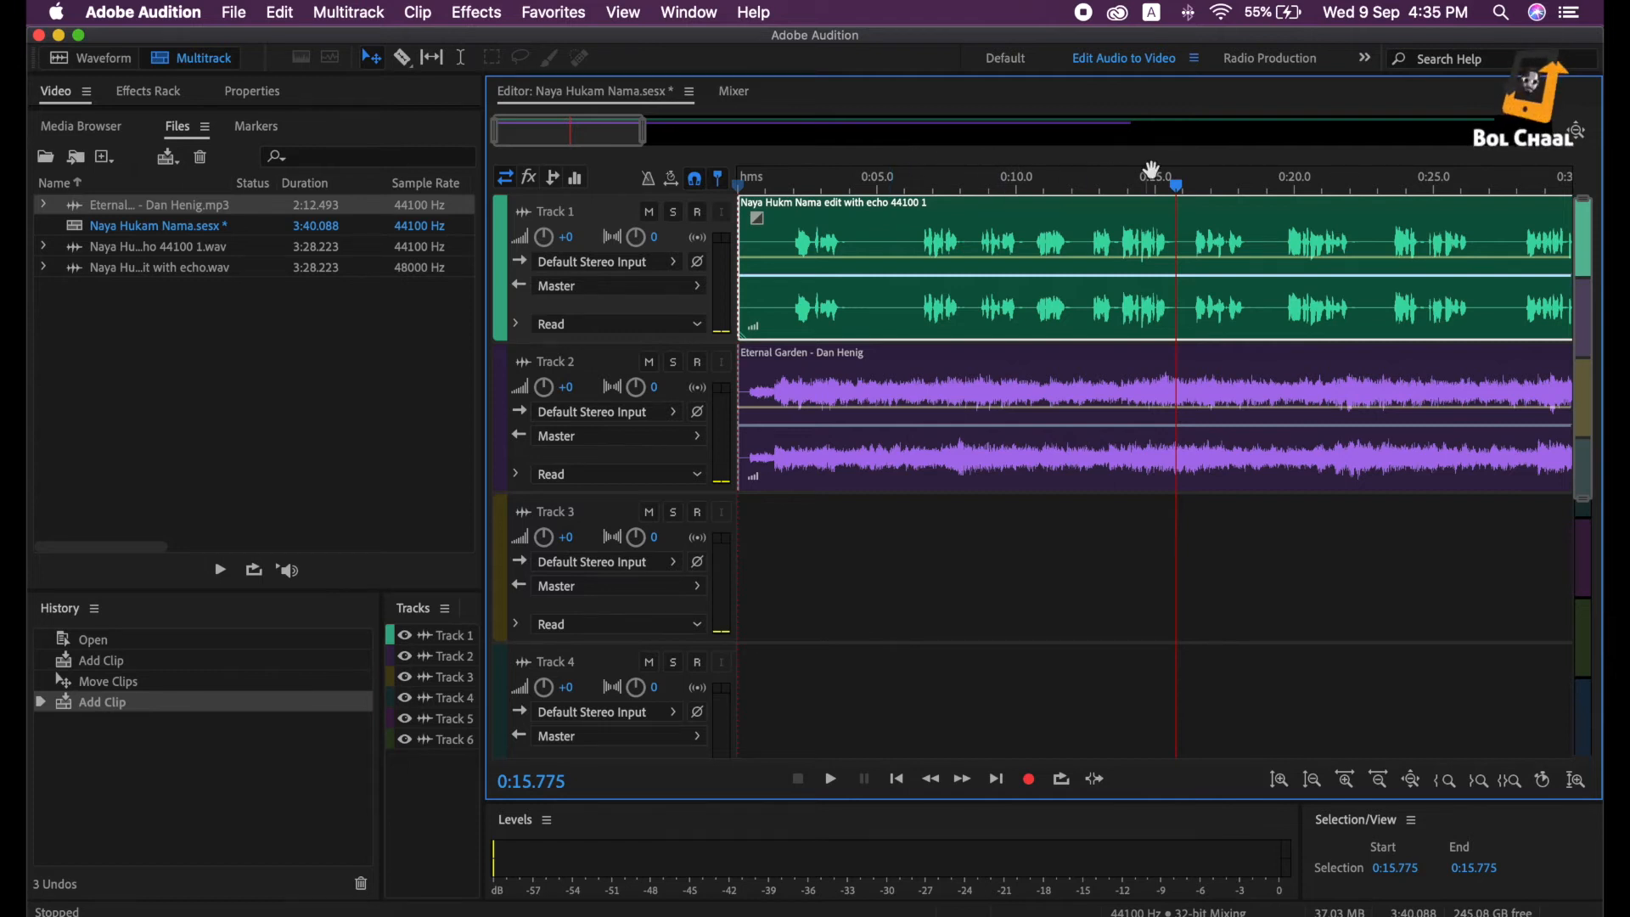
drag(1177, 193, 725, 216)
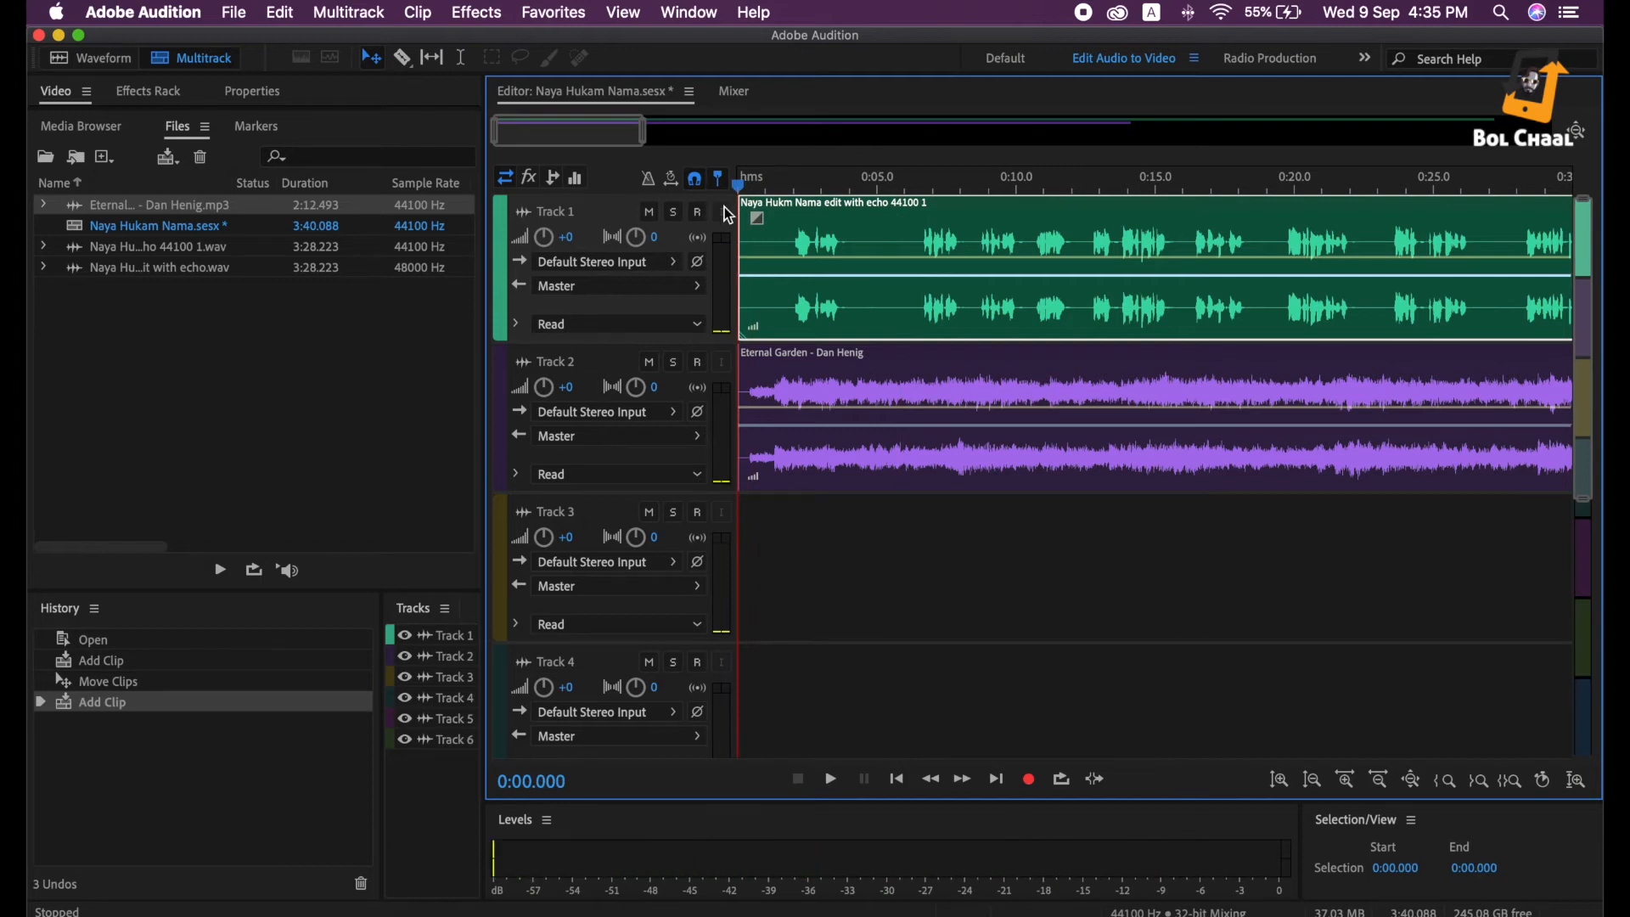
Pan the voice clip on Track 1 to about L24.7 using its pan envelope
scroll(772, 270, right, 1)
scroll(772, 271, down, 4)
scroll(772, 272, up, 4)
scroll(602, 136, down, 1)
scroll(602, 136, down, 5)
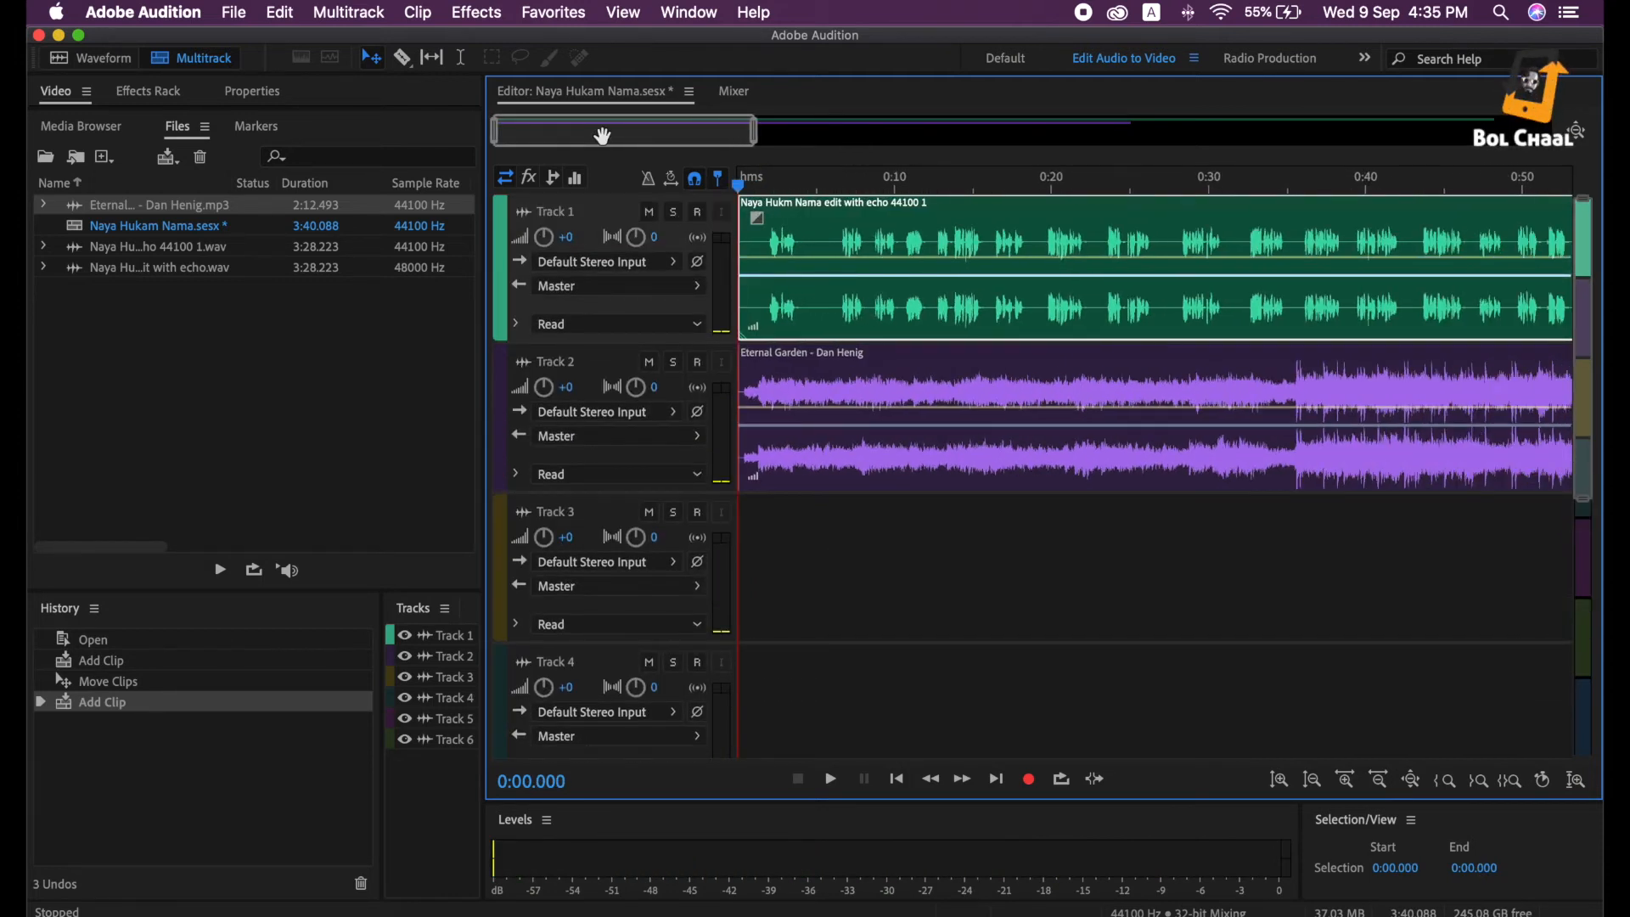
scroll(602, 135, up, 7)
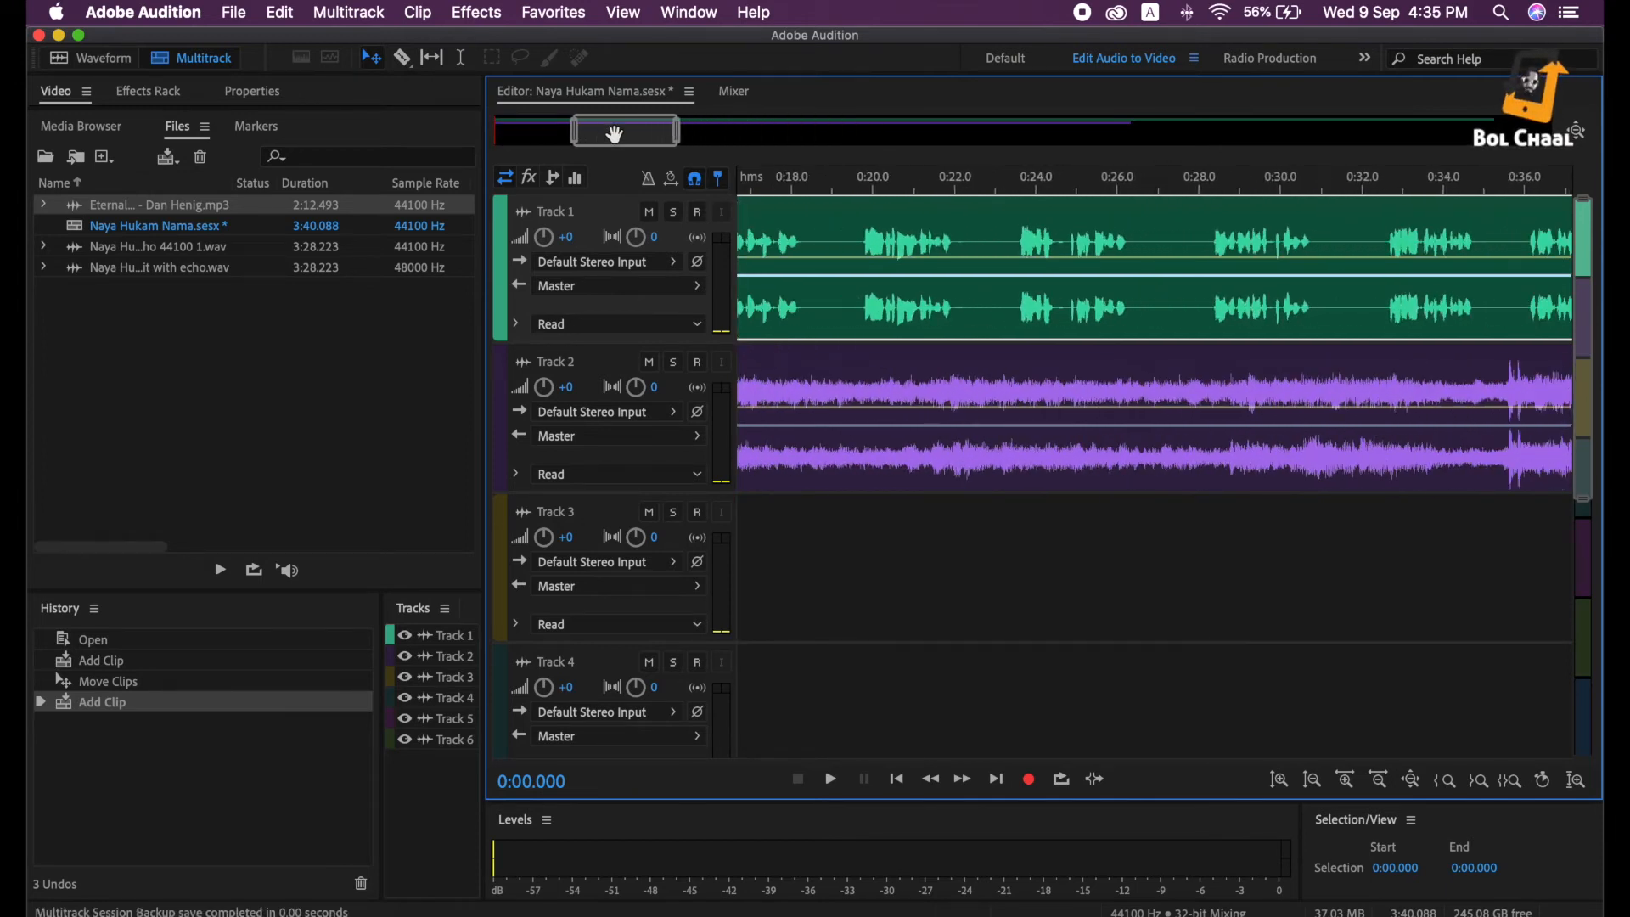
drag(602, 136, 535, 127)
scroll(534, 125, up, 3)
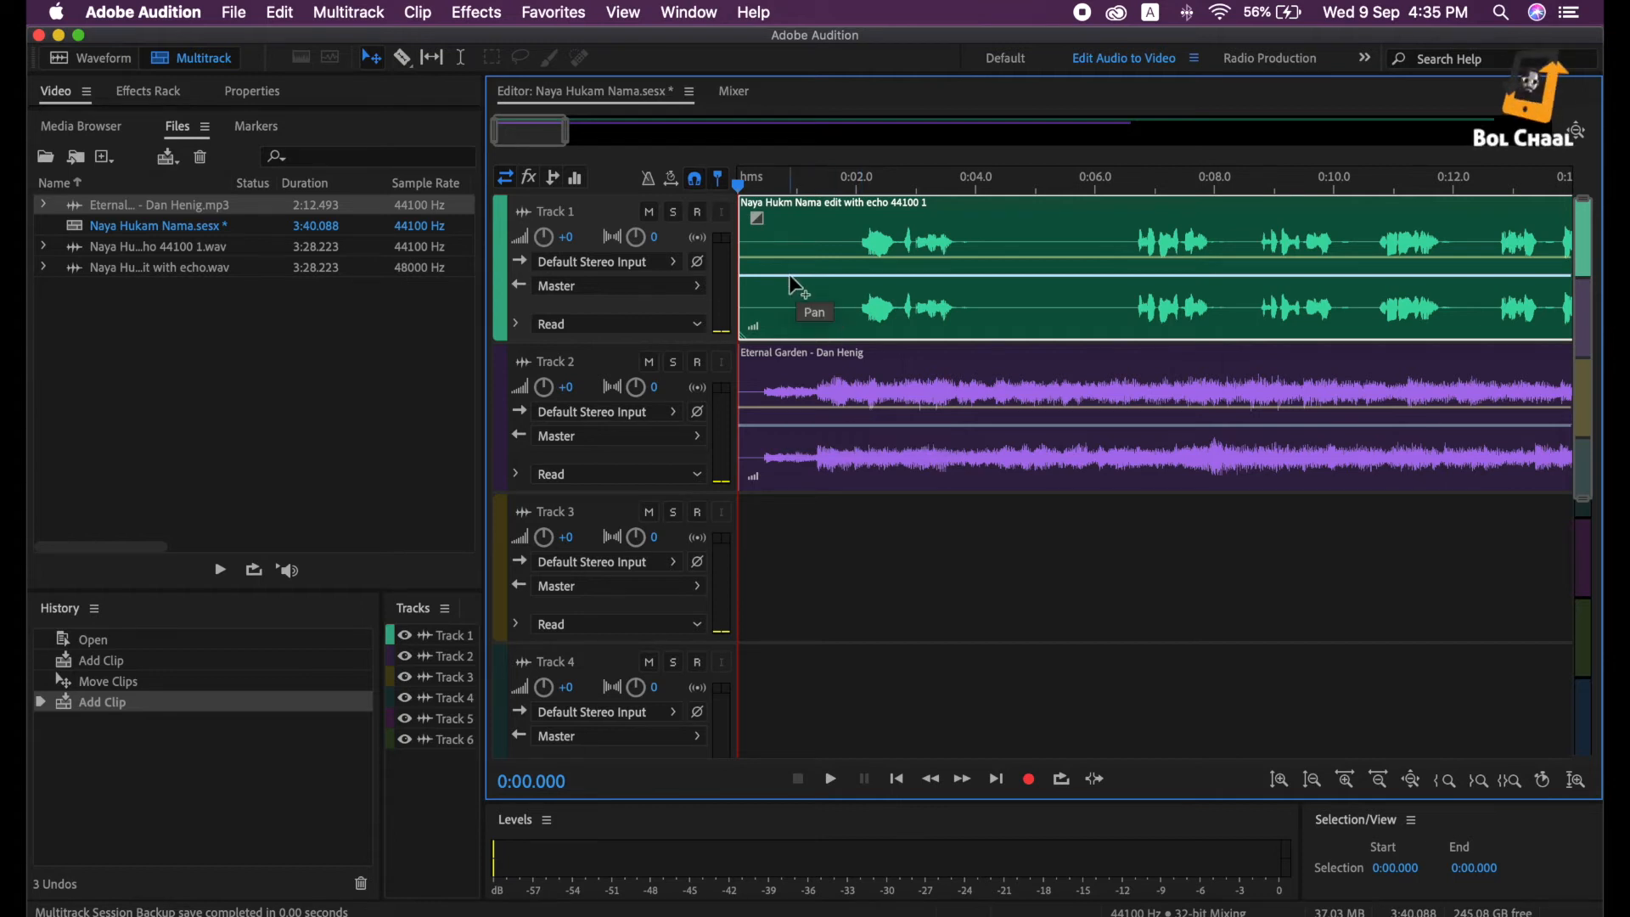
drag(787, 273, 793, 261)
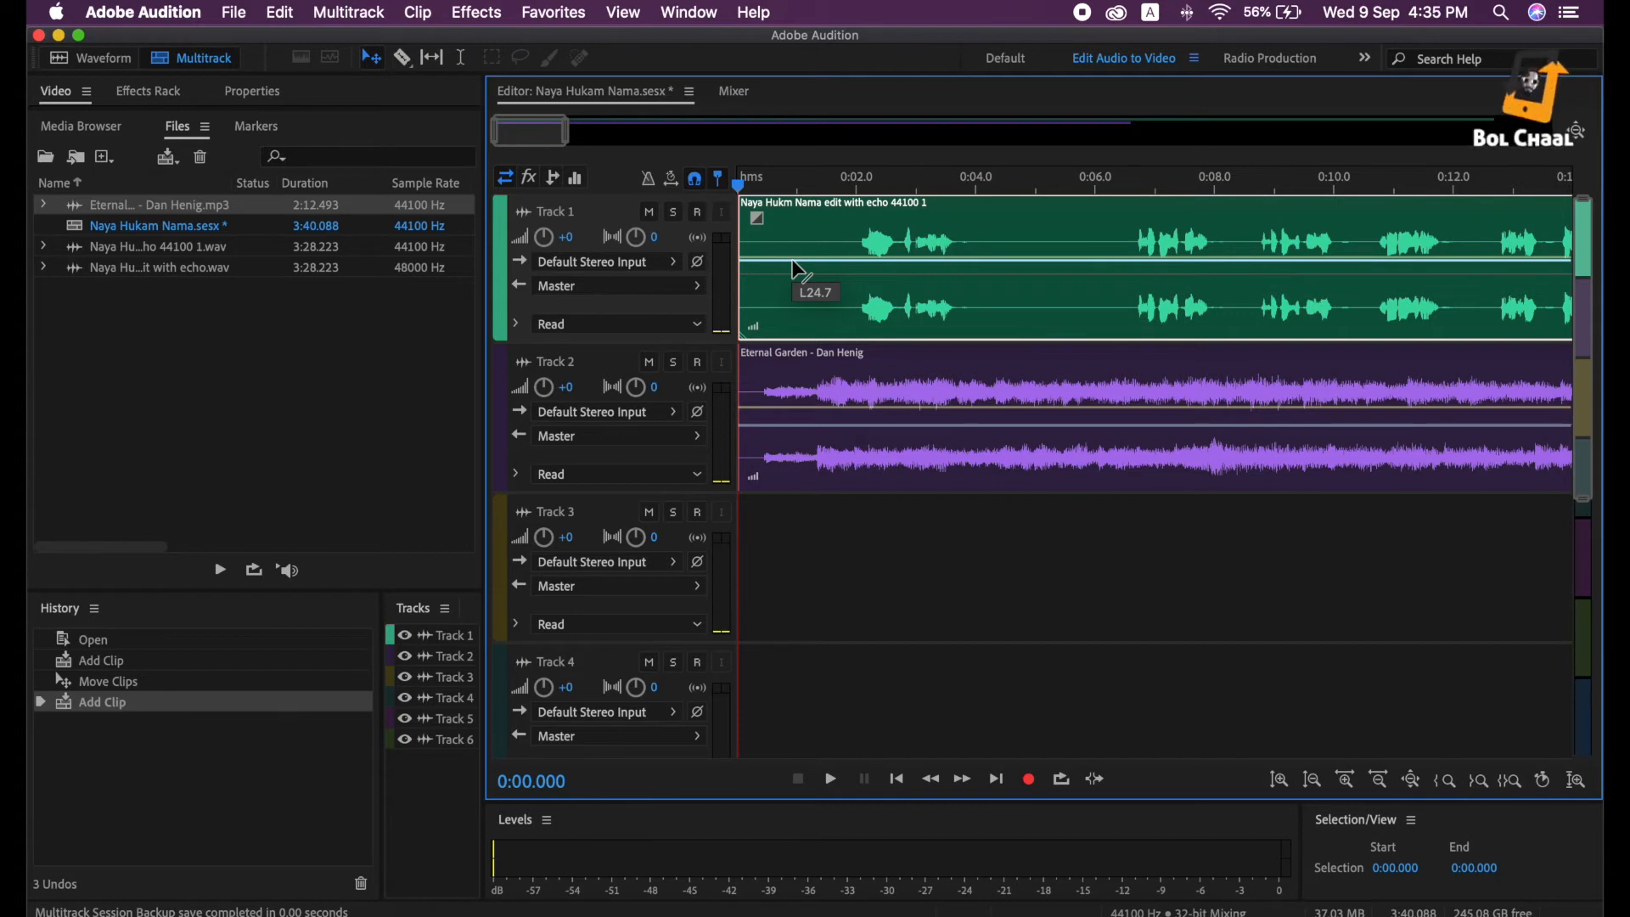
drag(793, 259, 793, 260)
Pan the voice clip further left while the session plays, stop playback and mute the music on Track 2
key(space)
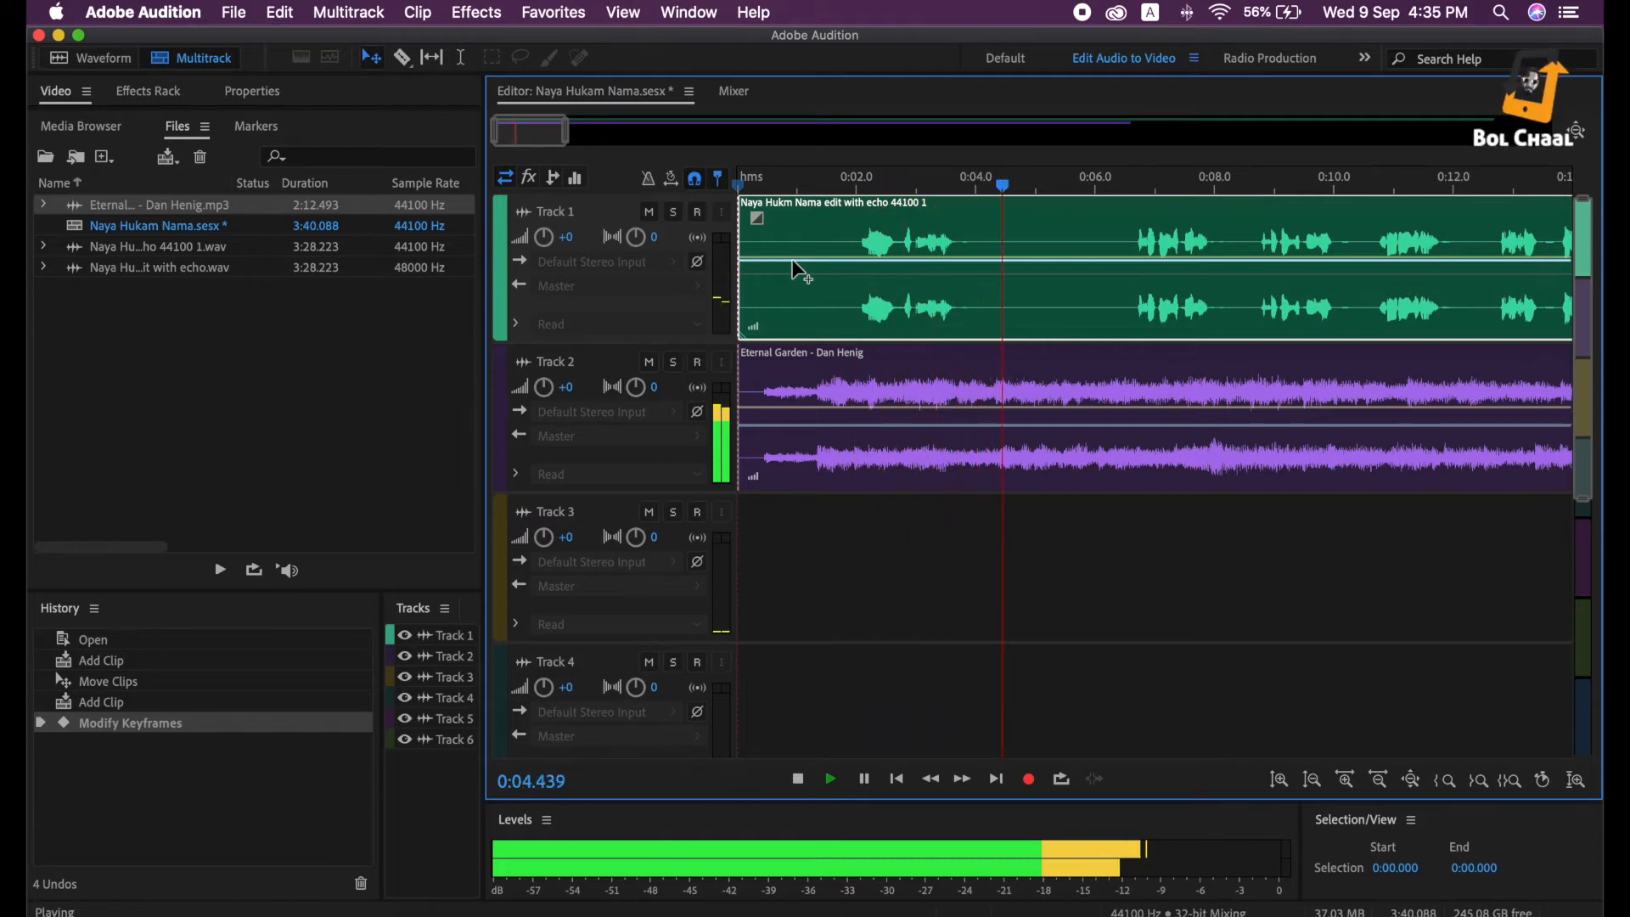
drag(792, 258, 797, 251)
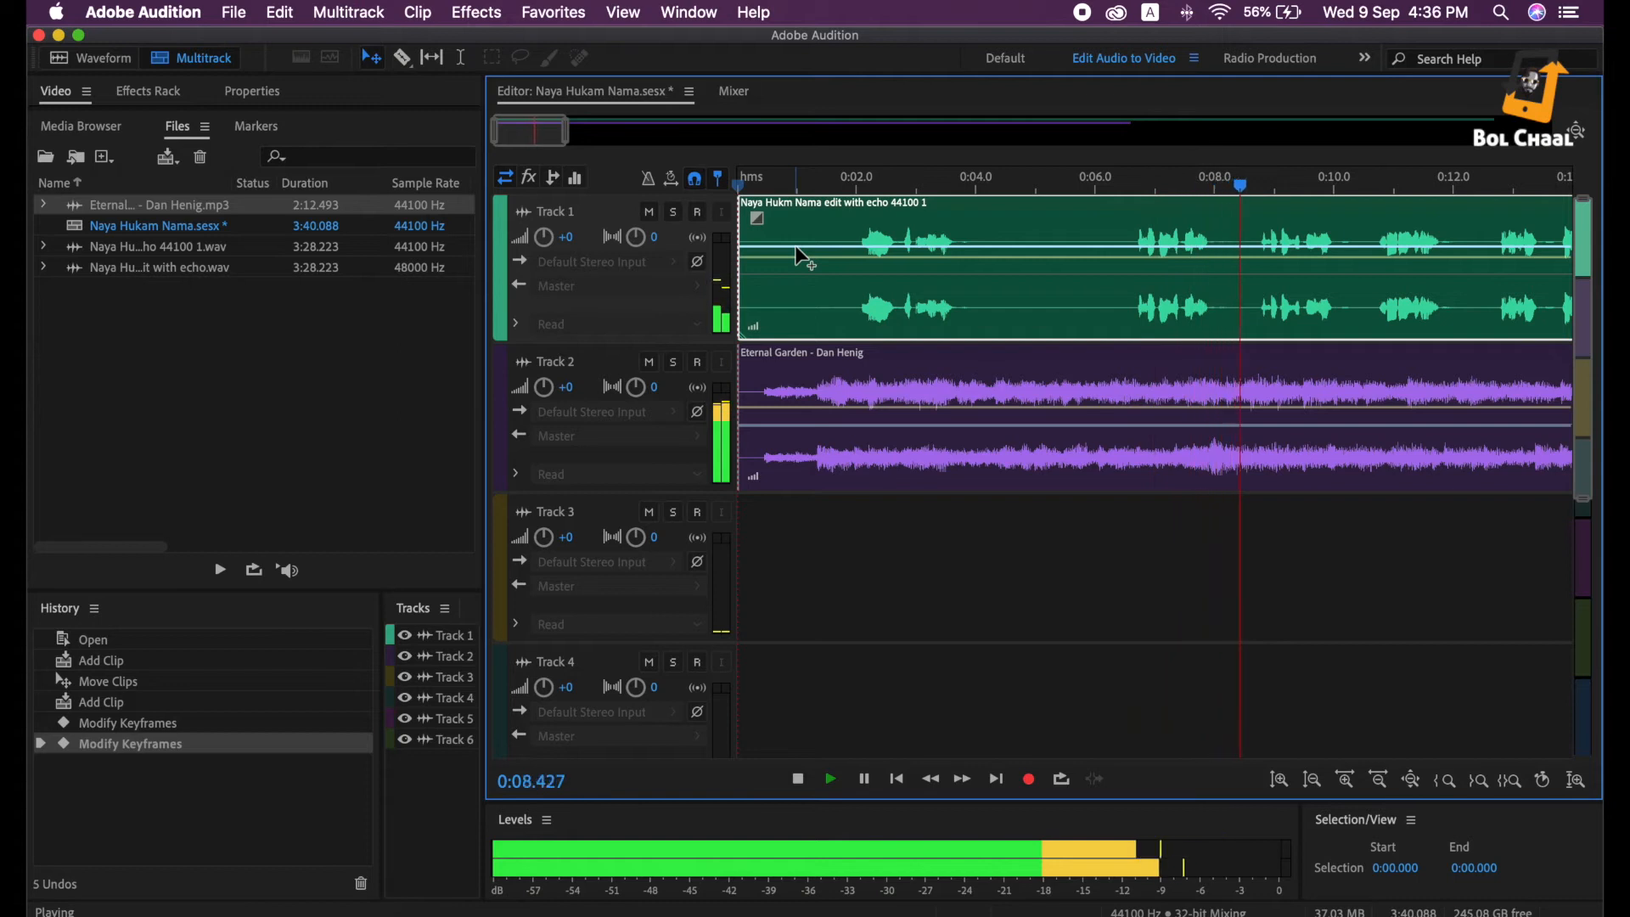
key(space)
click(650, 363)
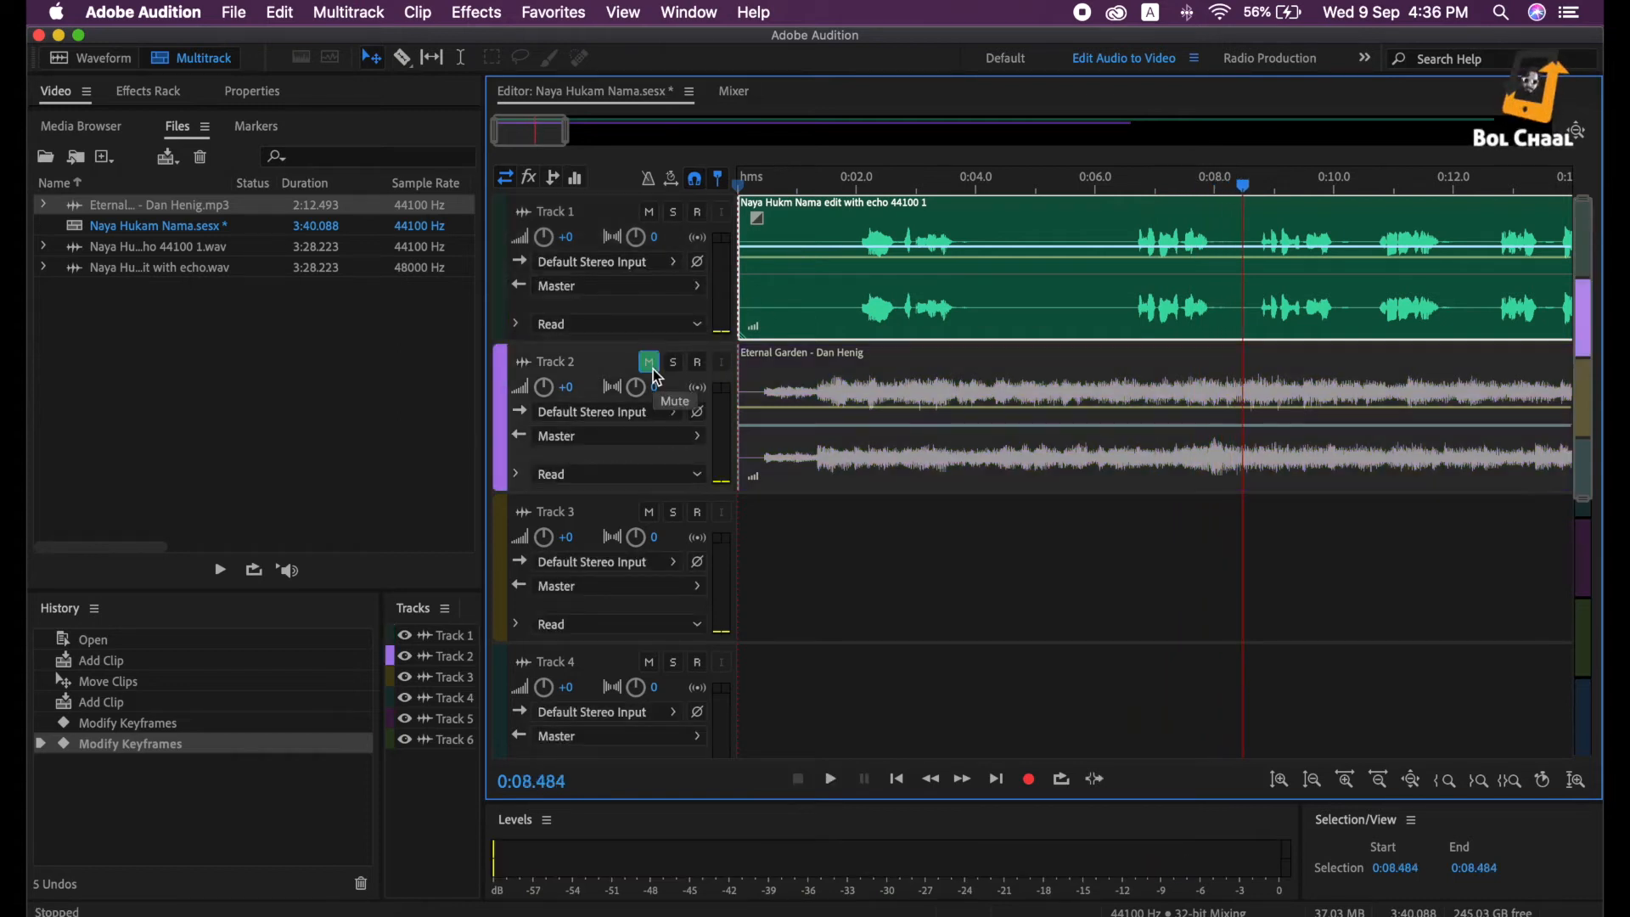
Return the pan envelope of the Track 1 voice clip to center, auditioning the voice before and after with Track 2 muted
key(space)
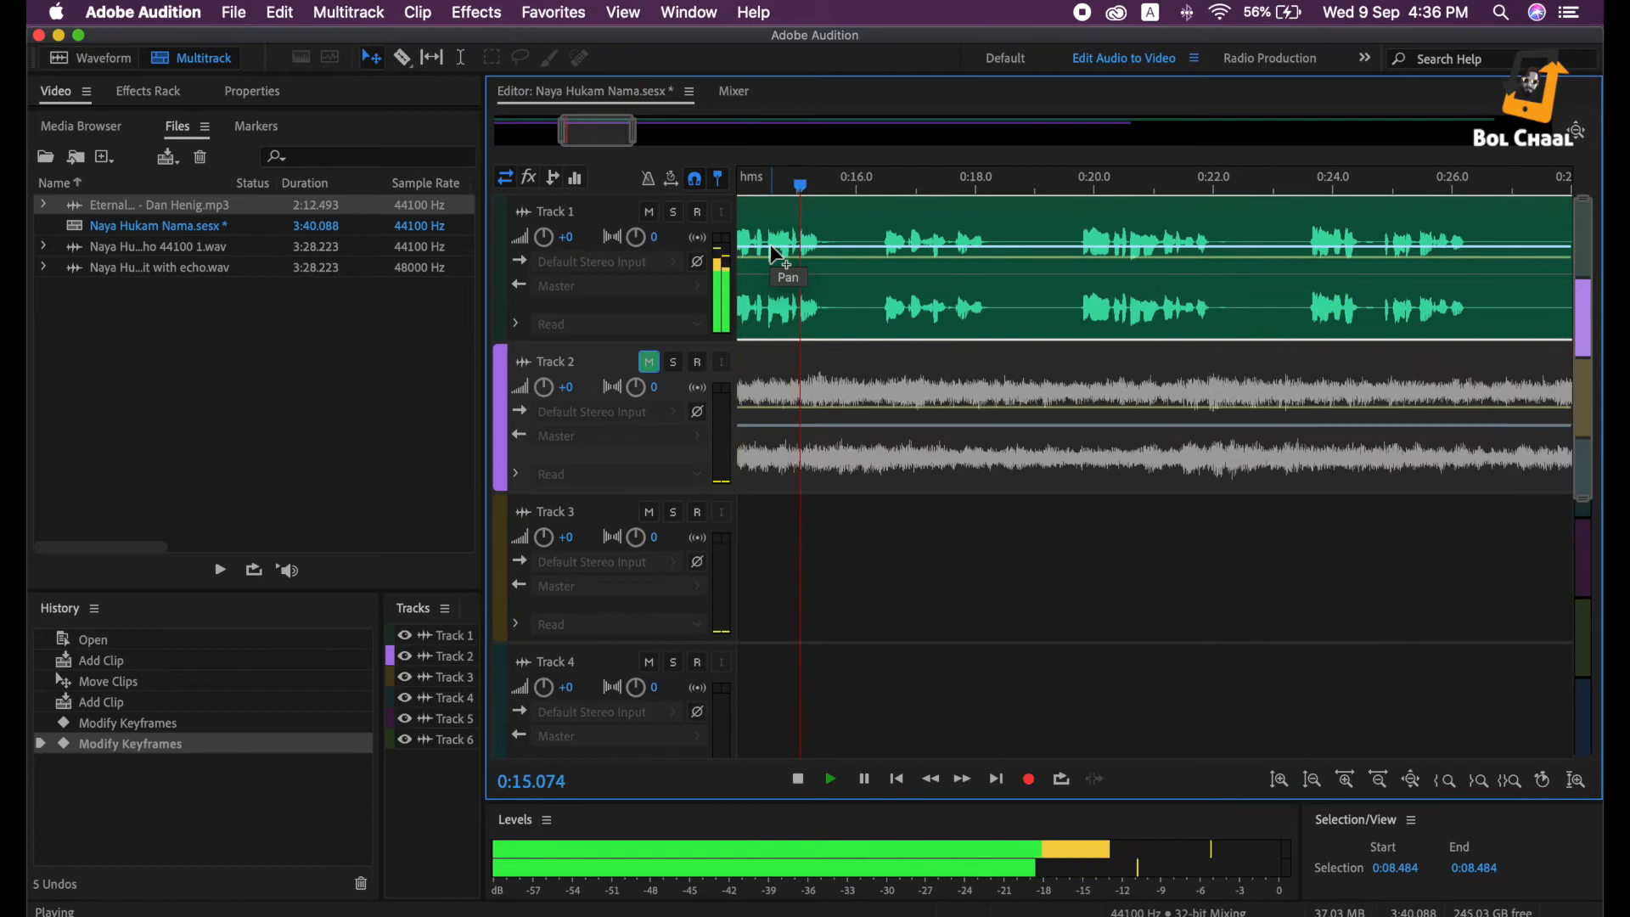
key(space)
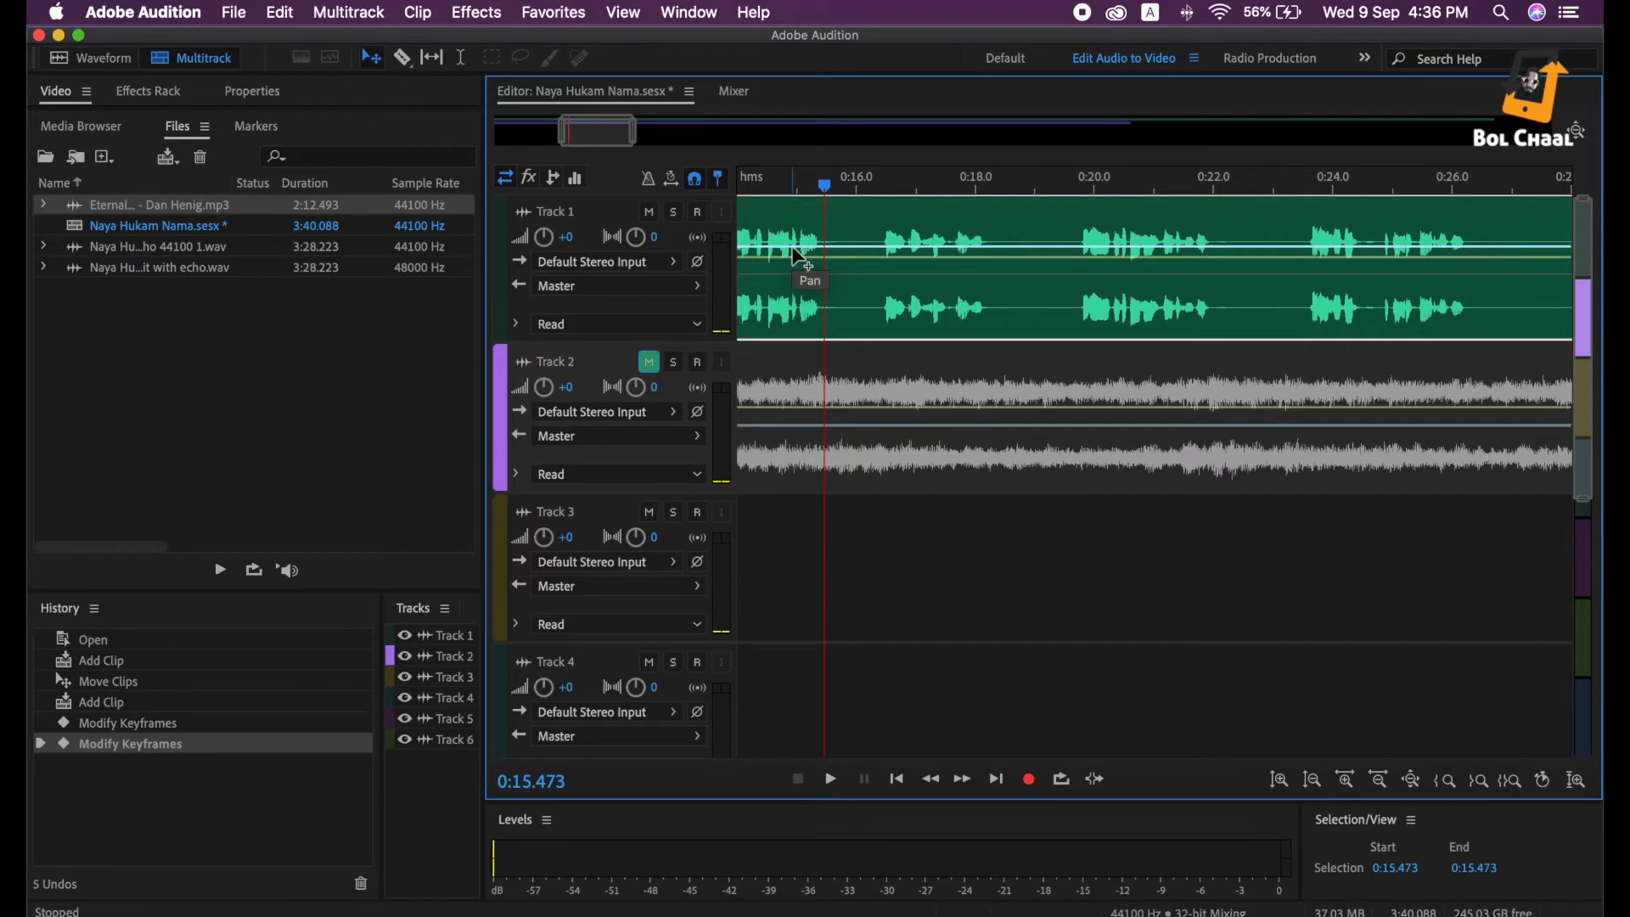
drag(794, 247, 787, 274)
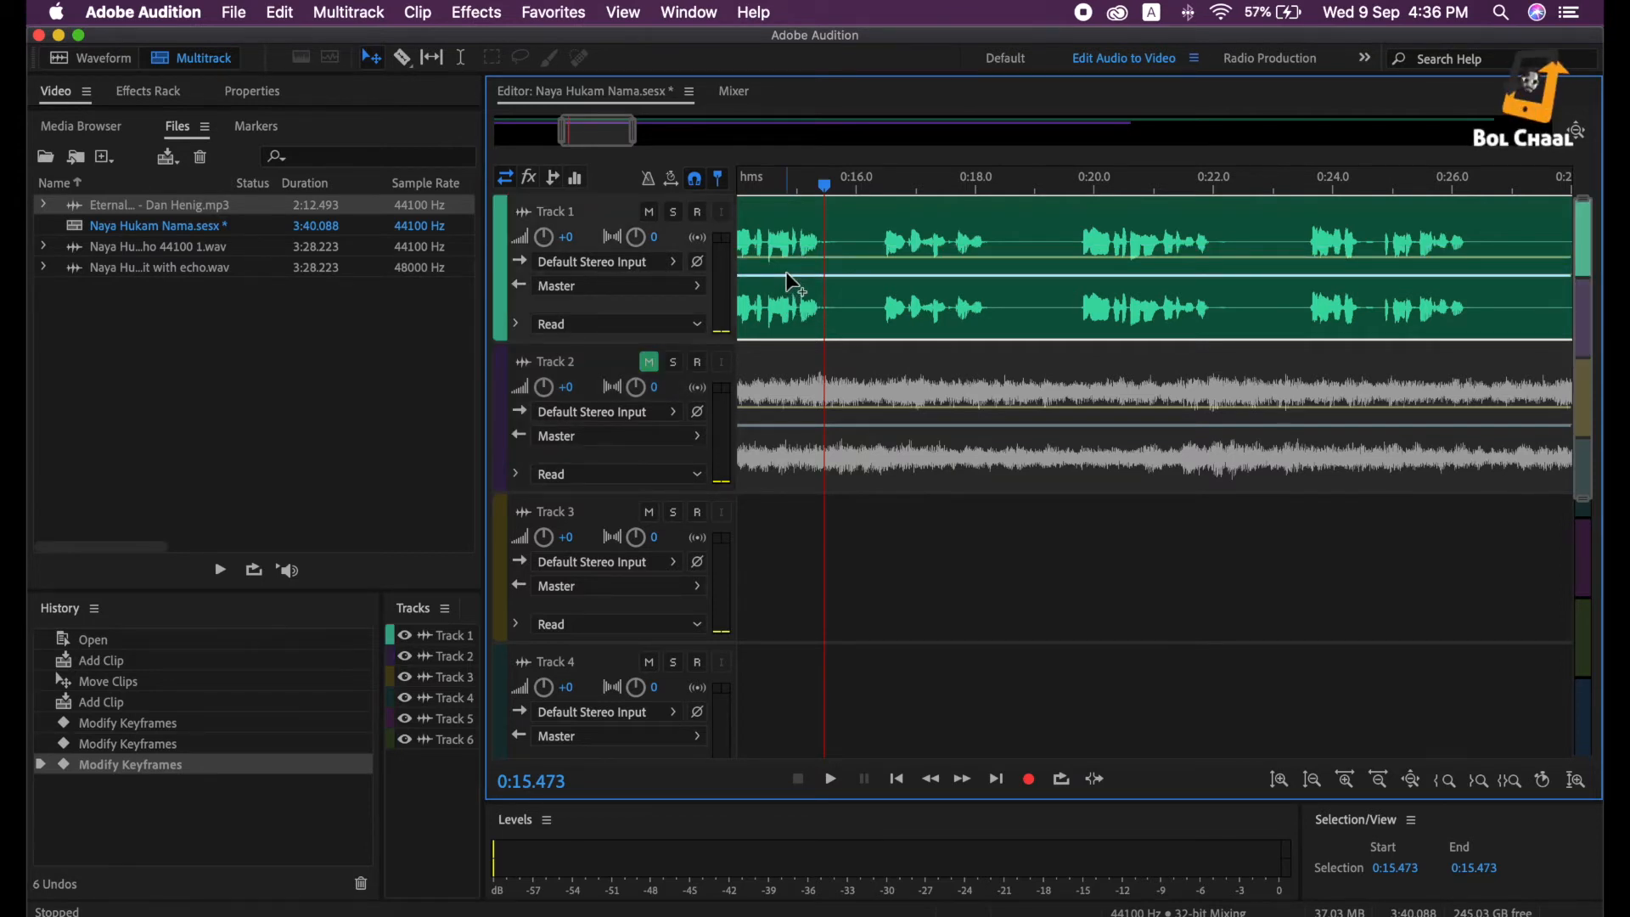
key(space)
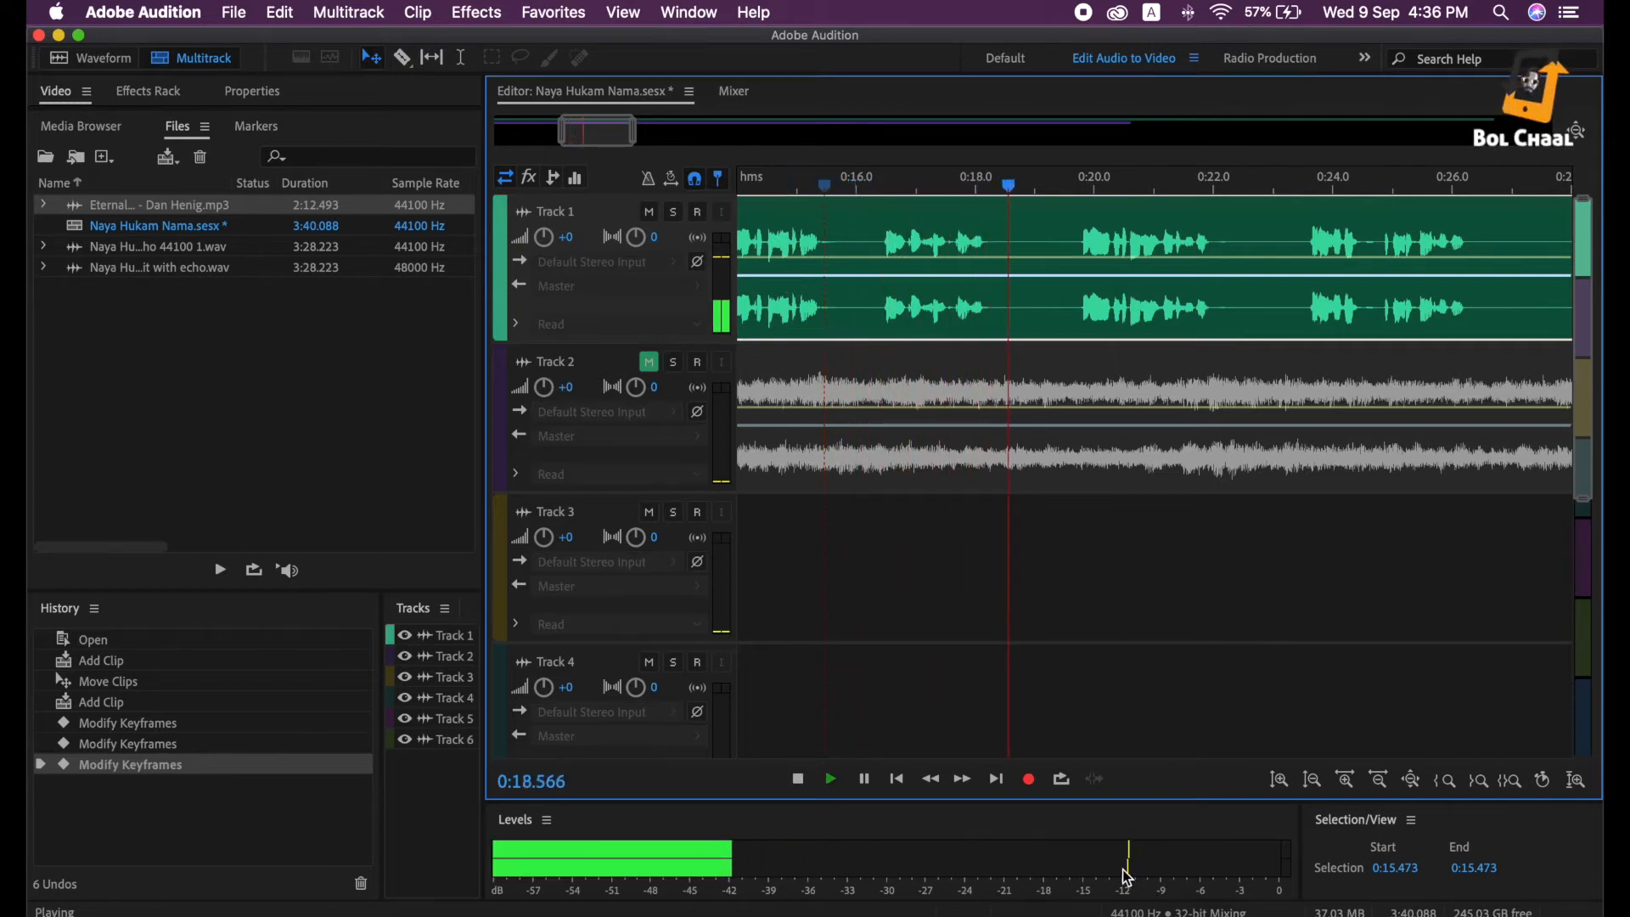
key(space)
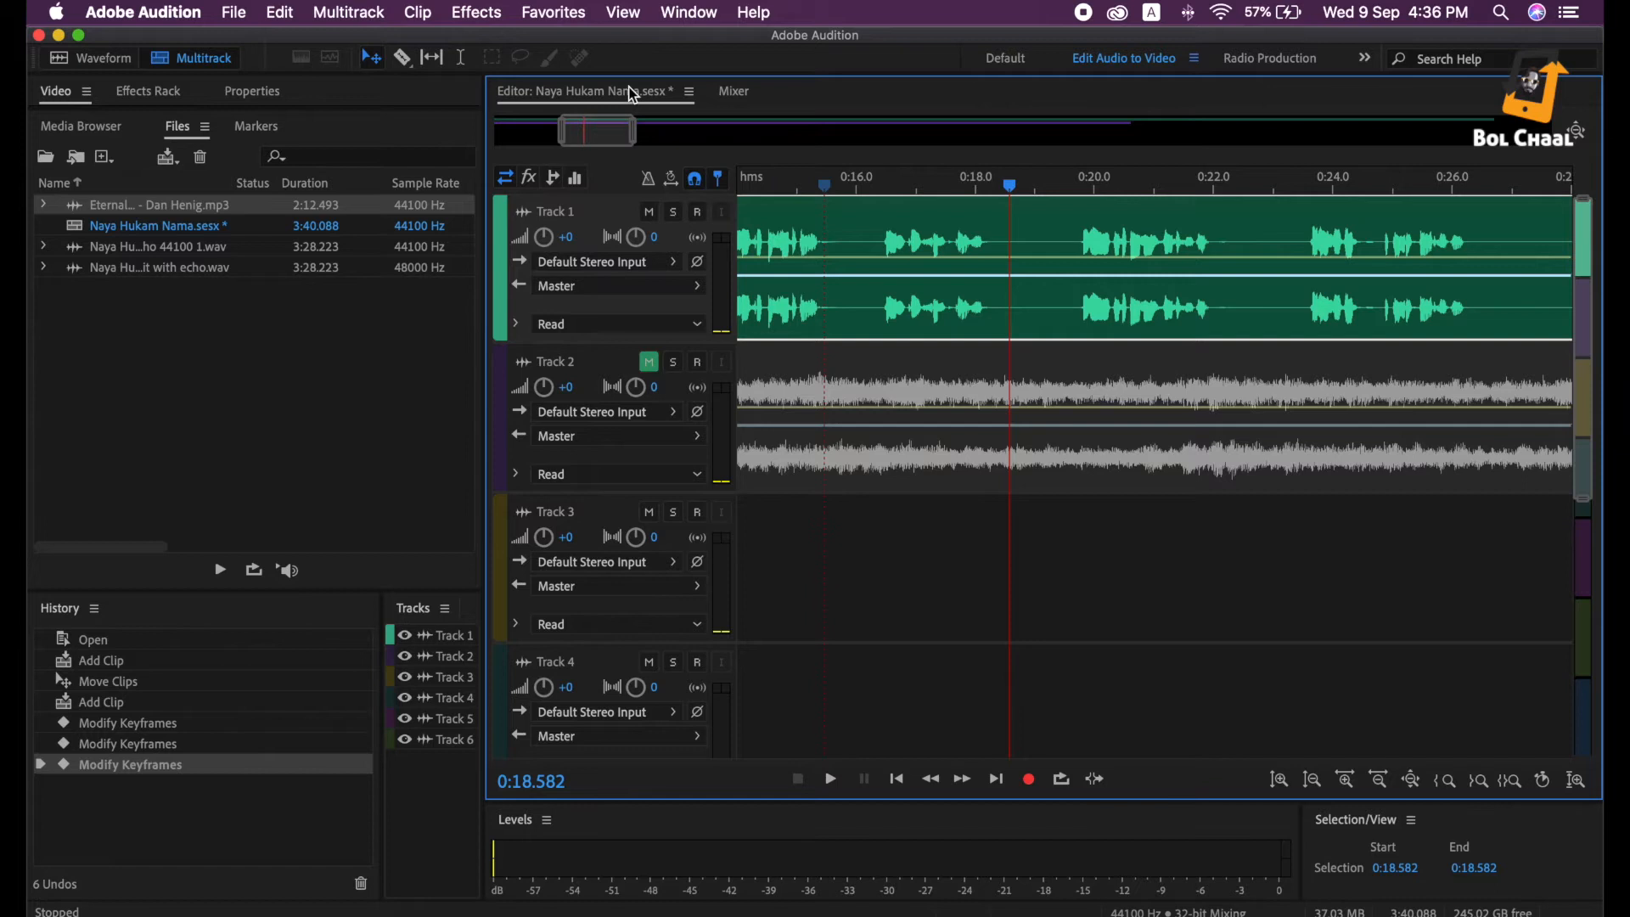
Unmute Track 2, audition its music alone with Track 1 temporarily muted, and restore Track 1
click(655, 369)
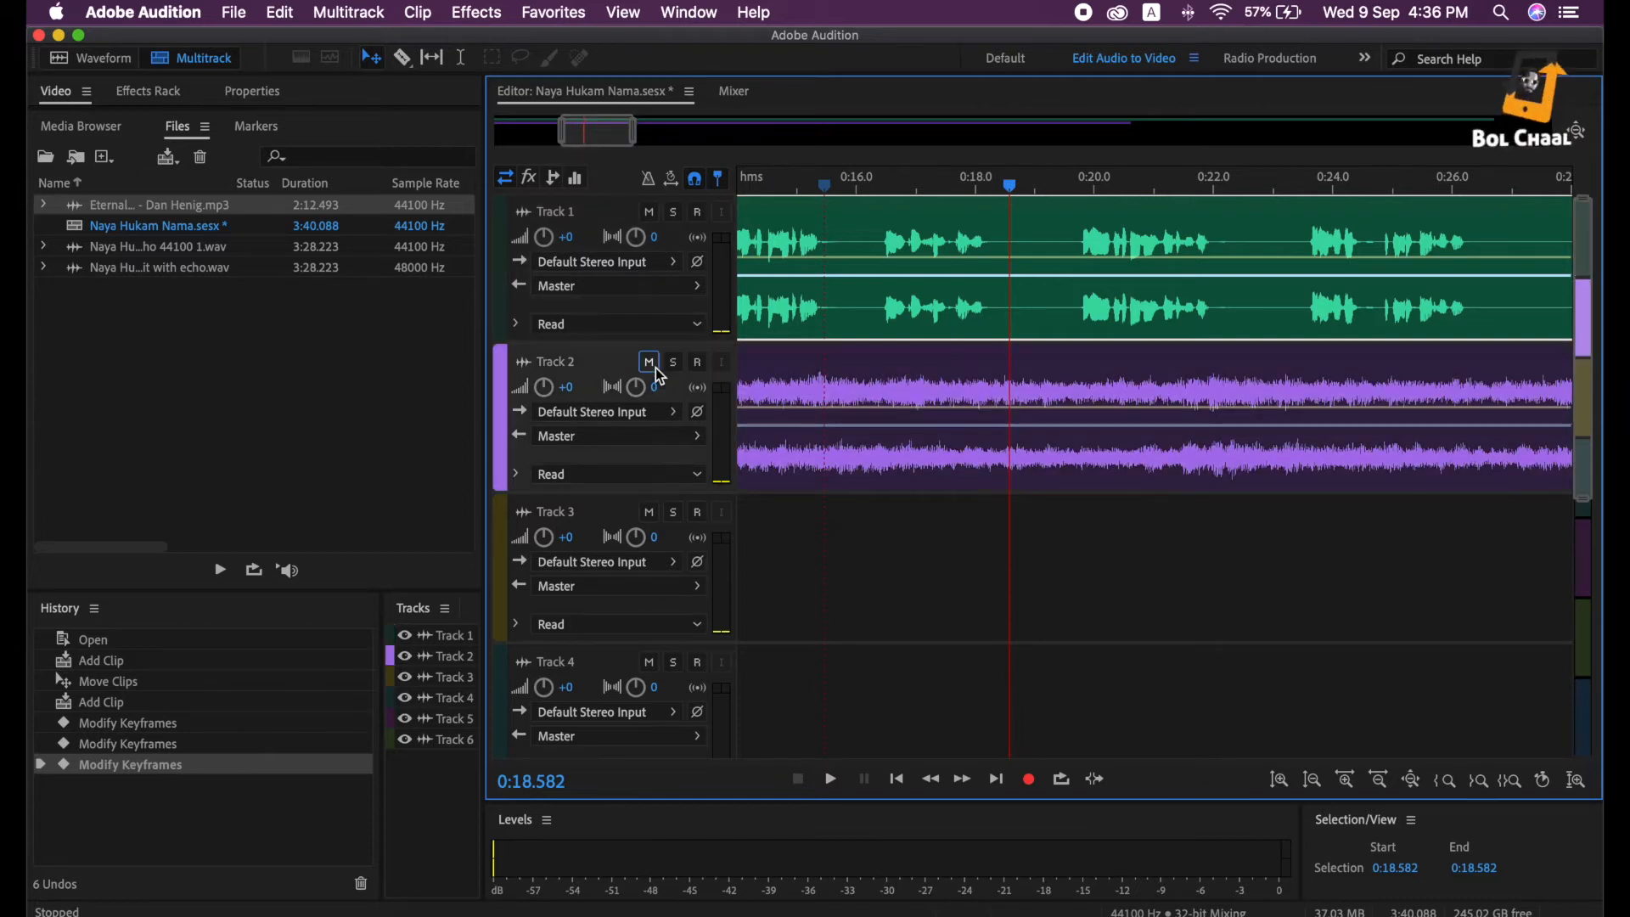
click(649, 214)
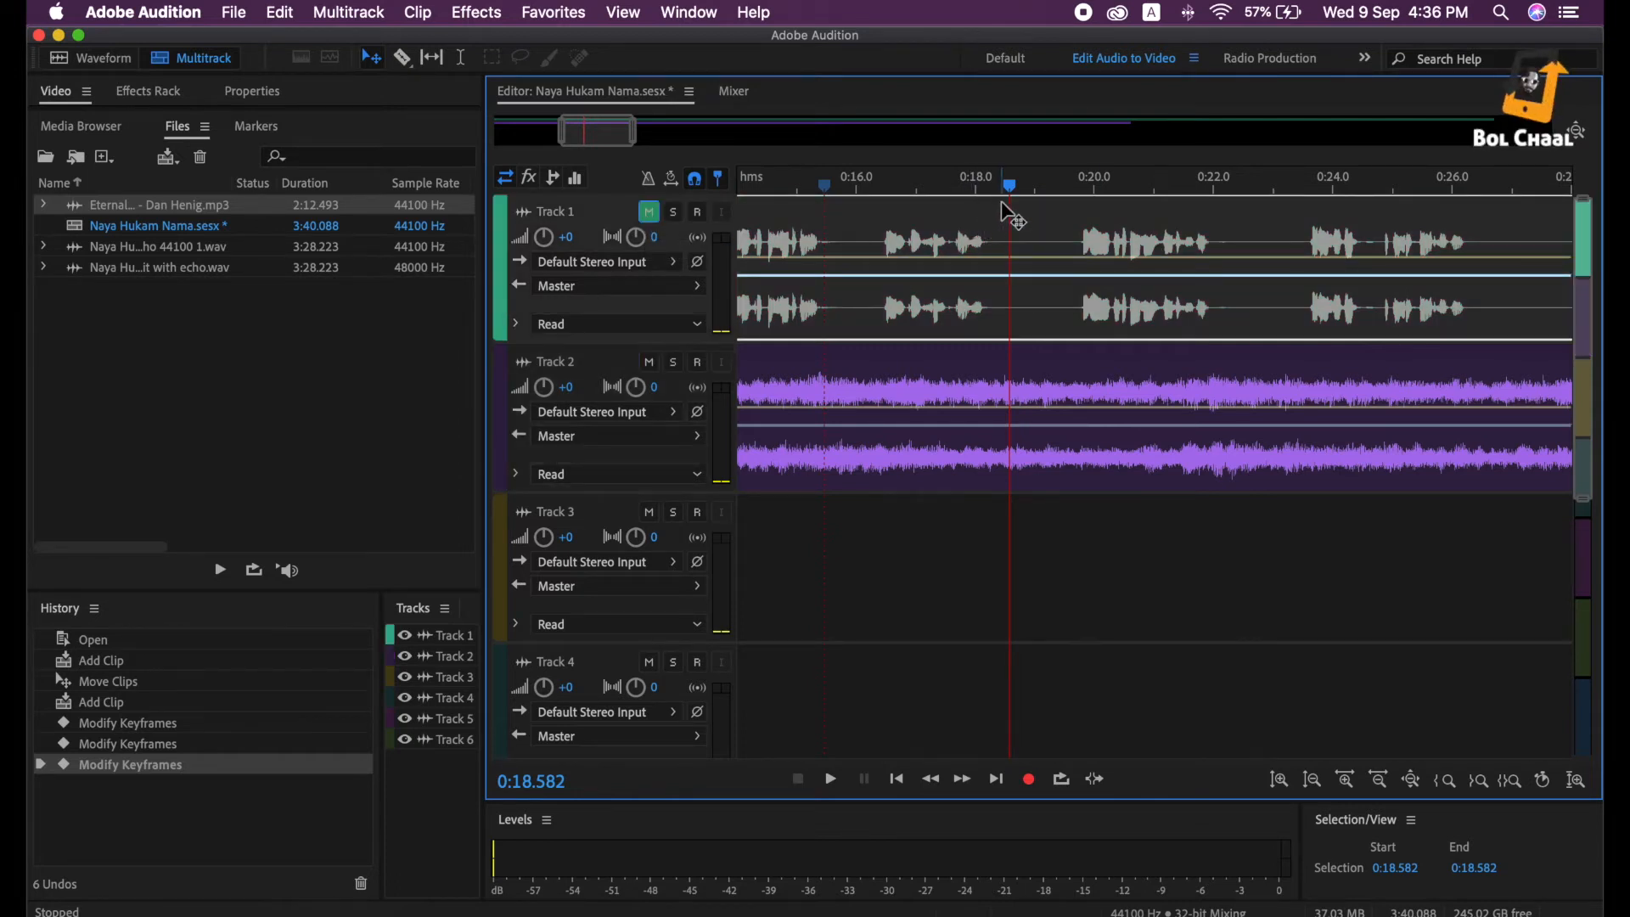
key(space)
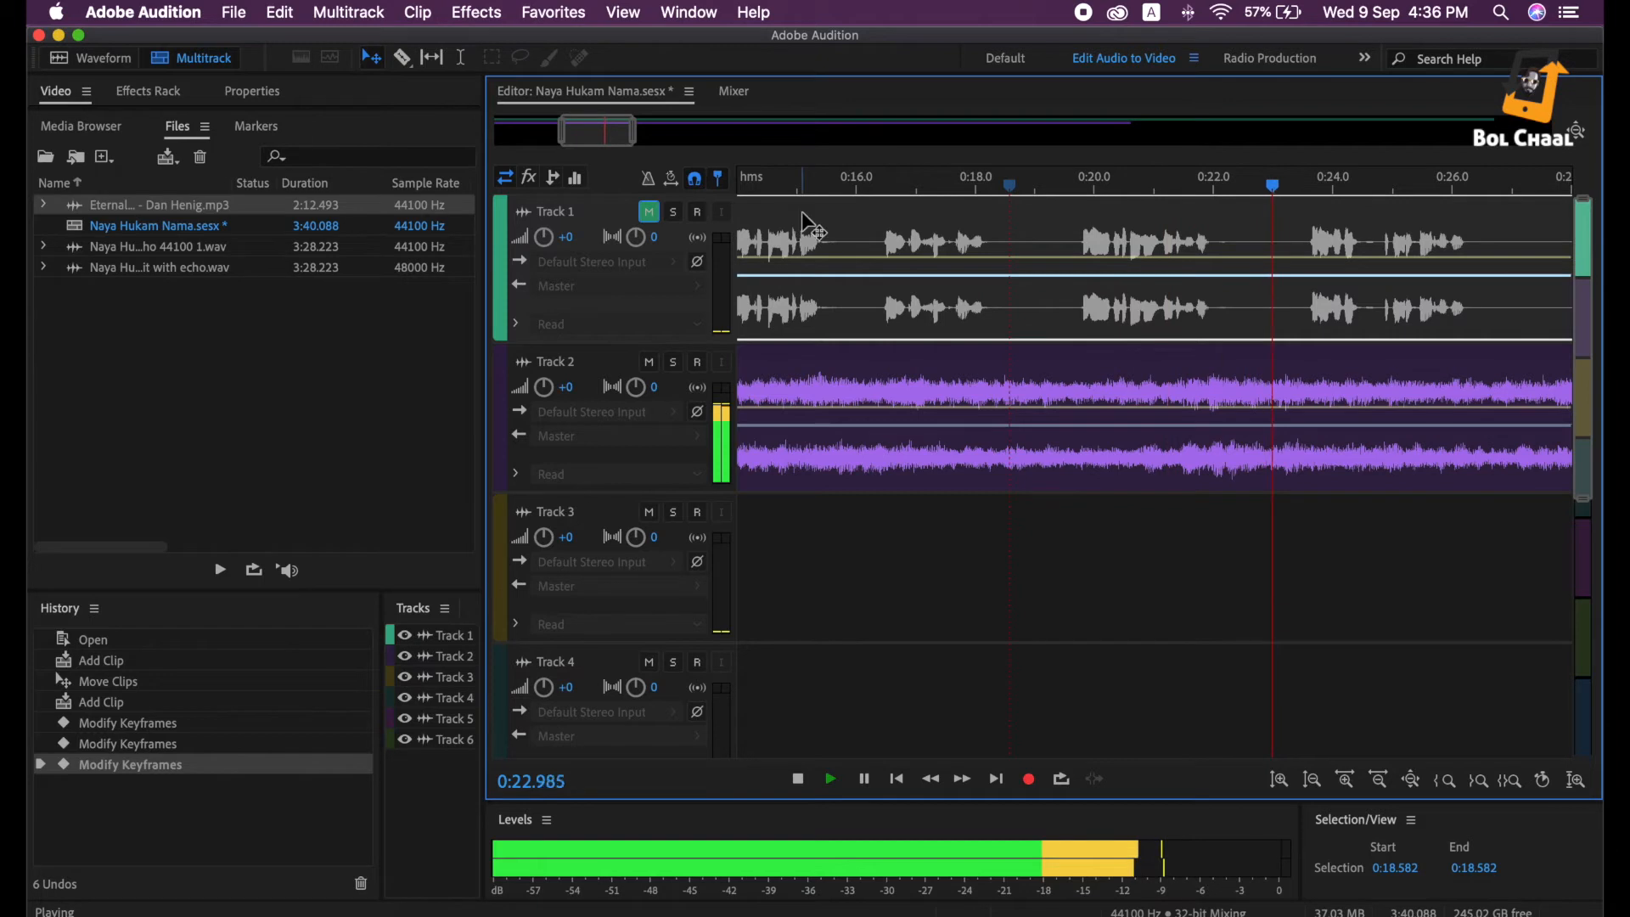
key(space)
click(651, 217)
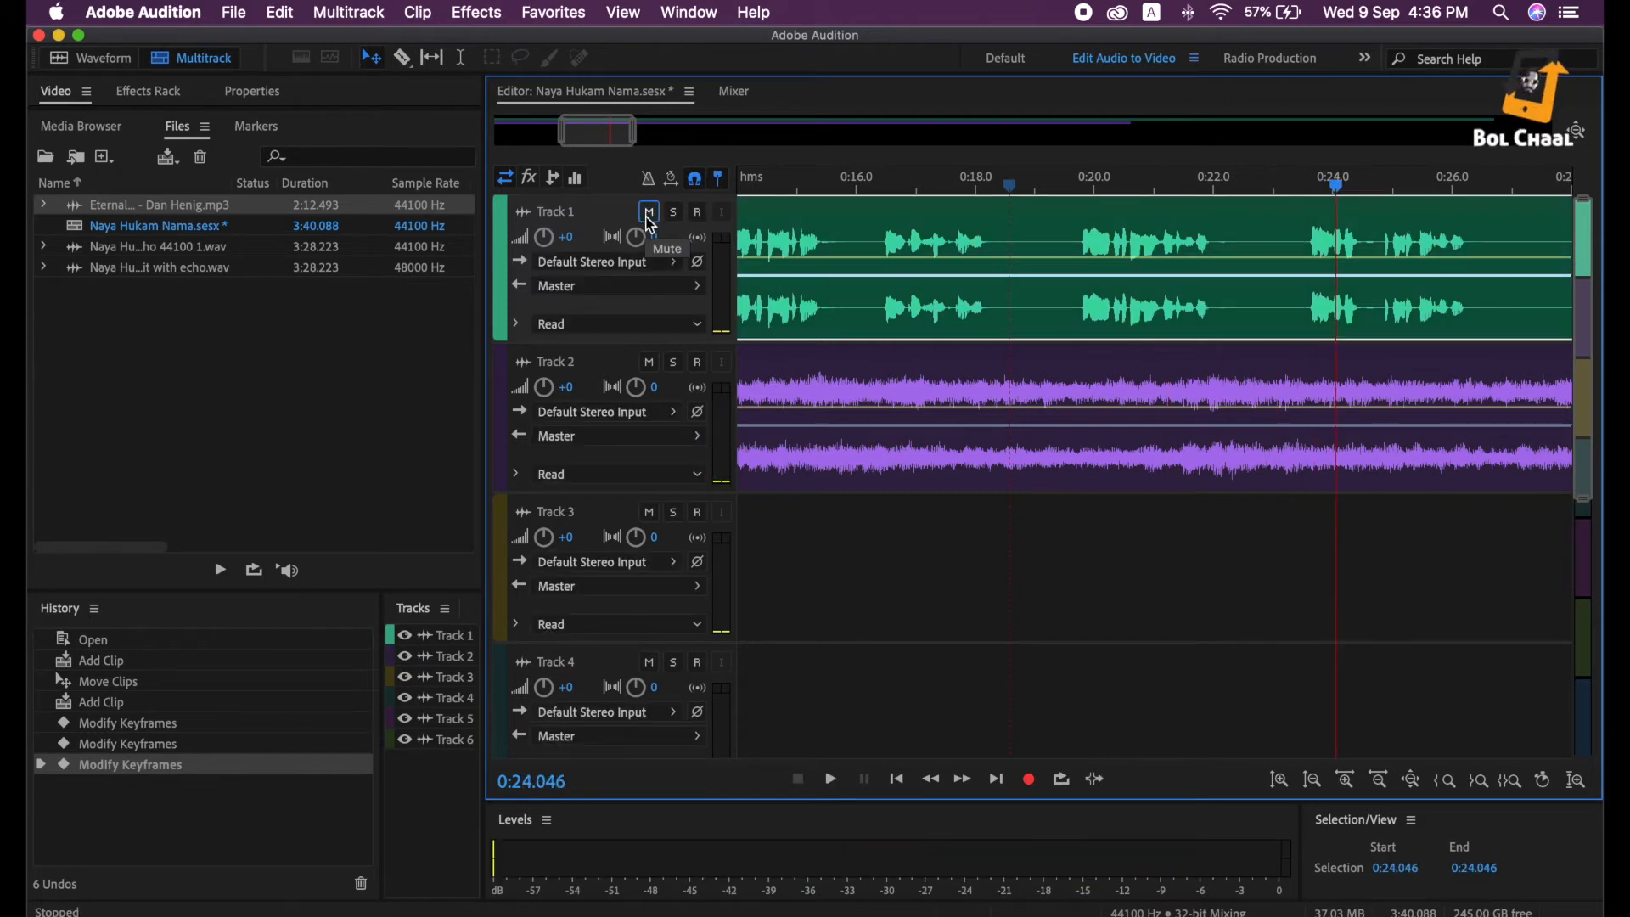
Add a volume keyframe to the Eternal Garden music clip at about 0:01.6, just before the voice starts
drag(601, 131, 525, 129)
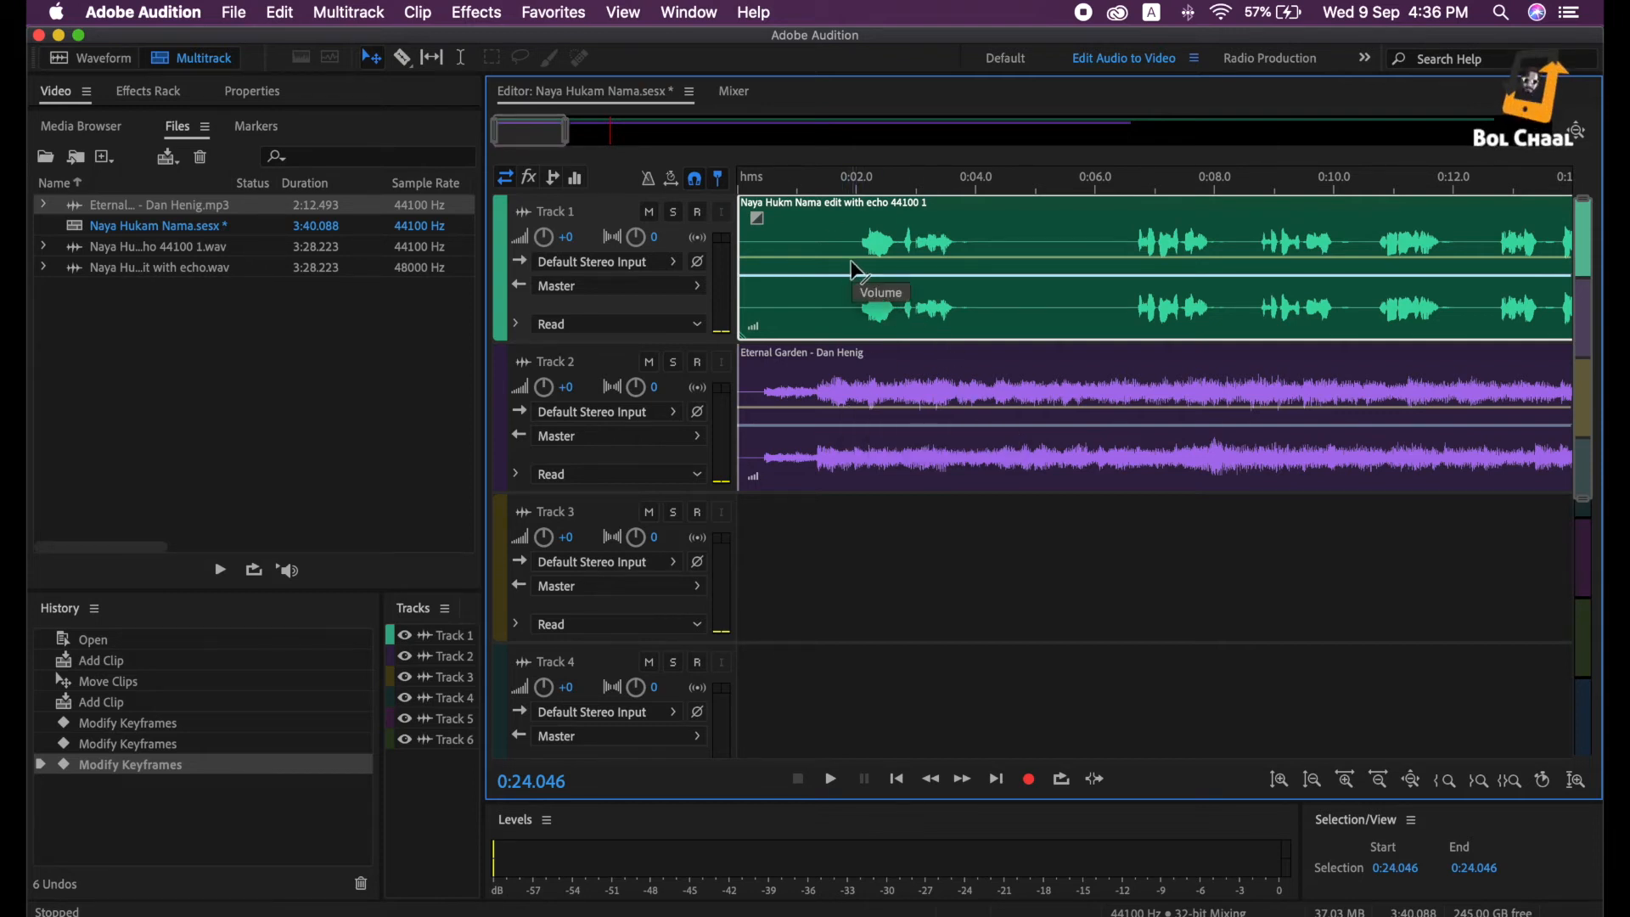
click(840, 408)
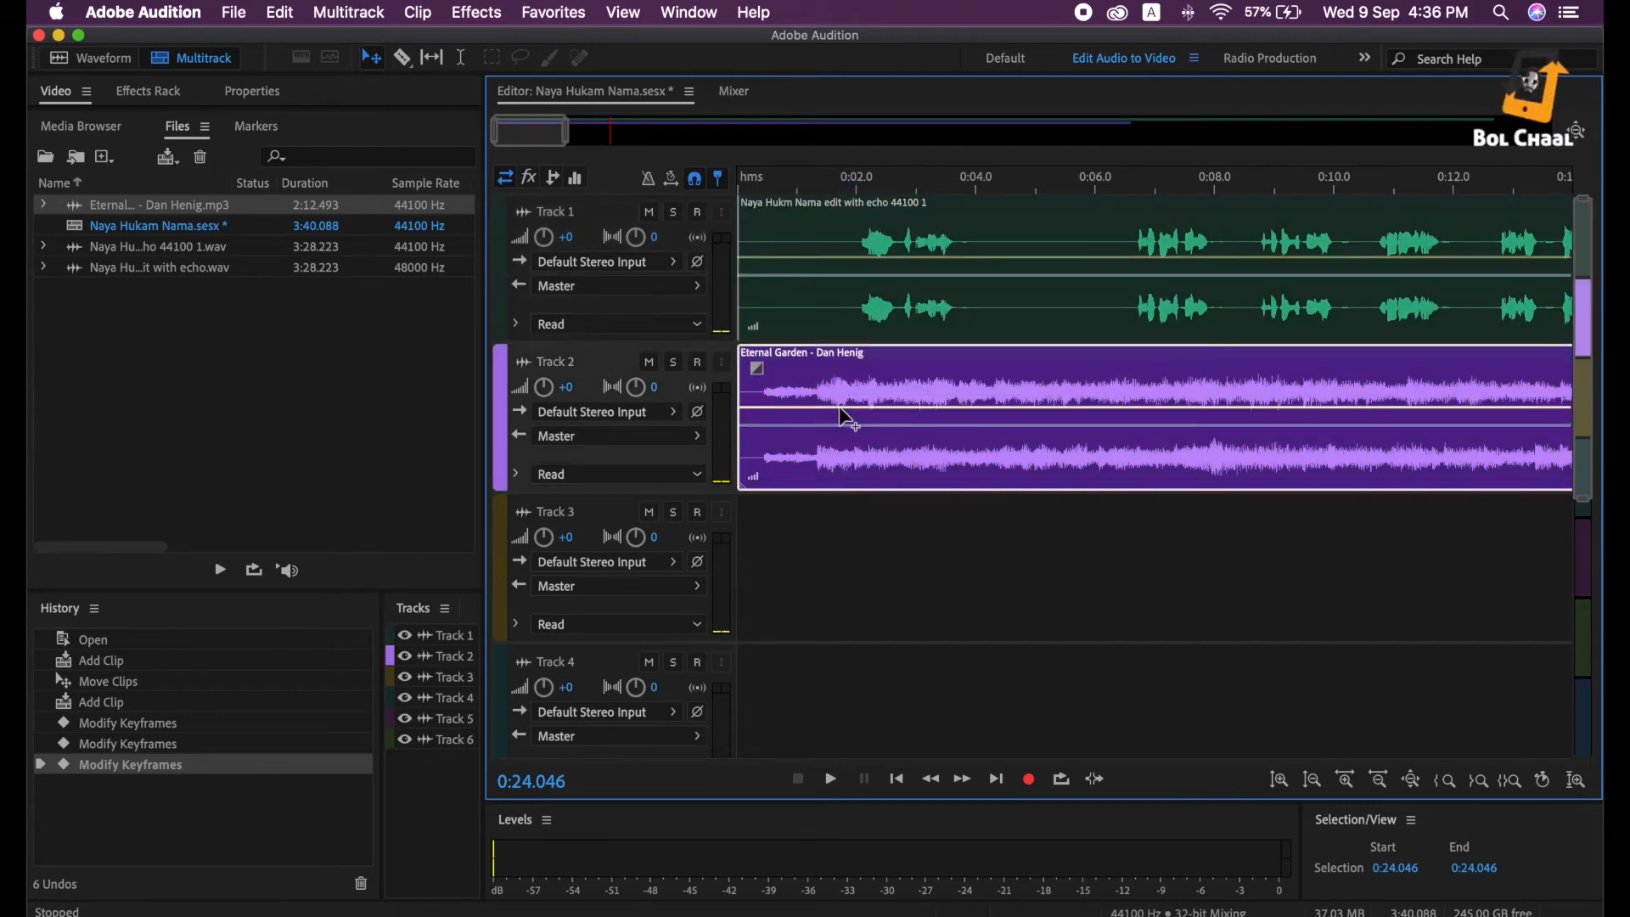
click(838, 407)
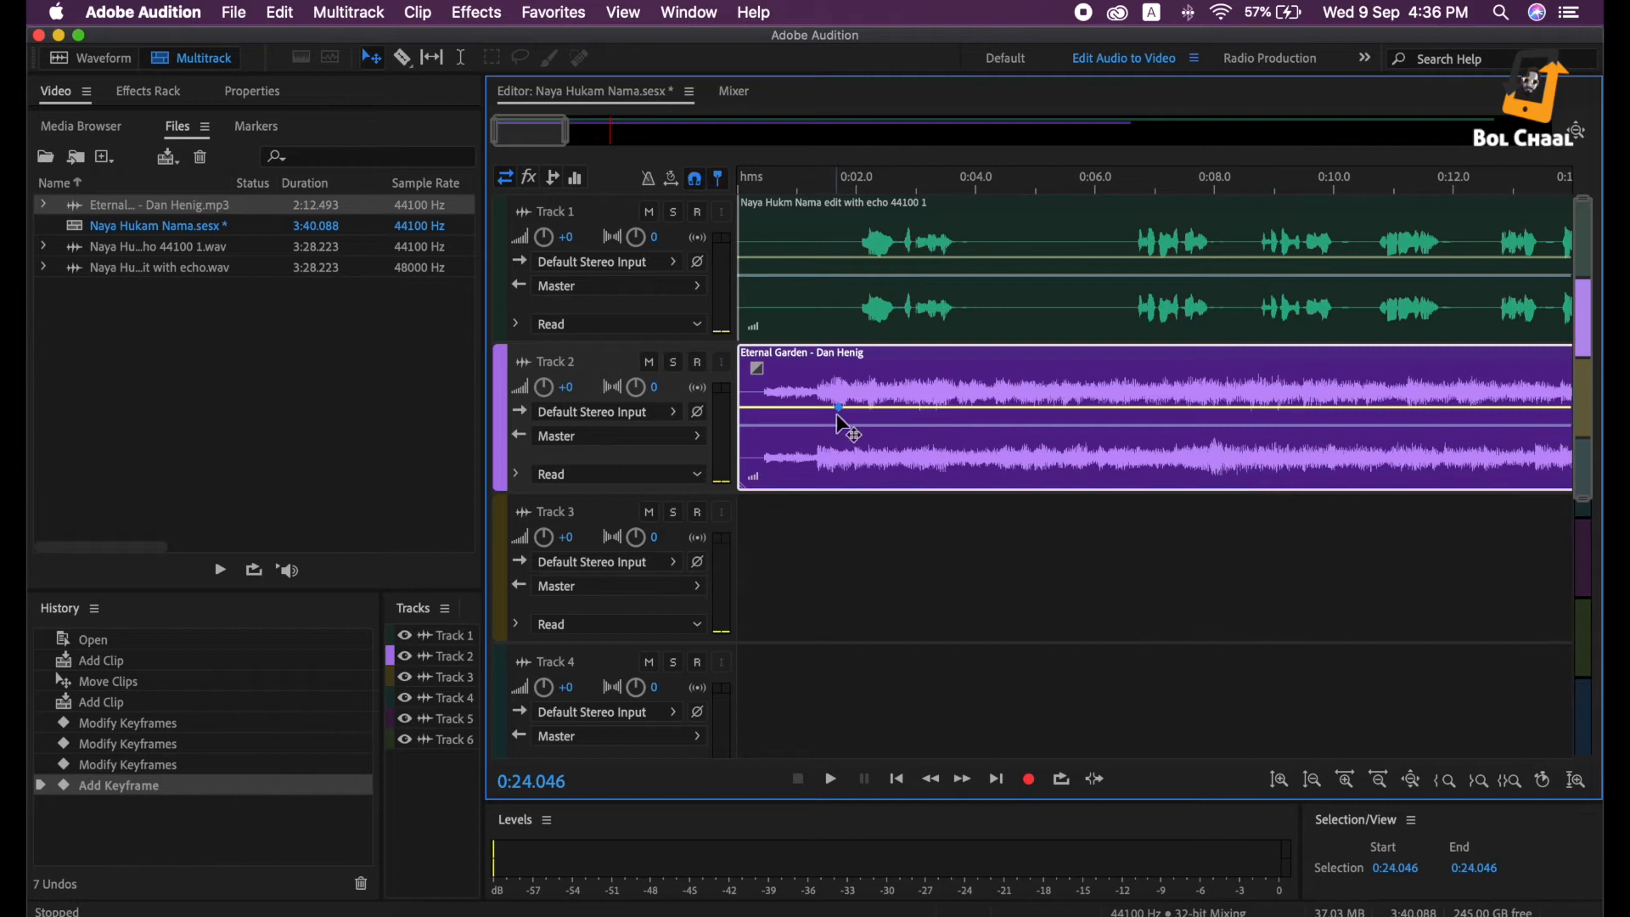
mouse_move(839, 407)
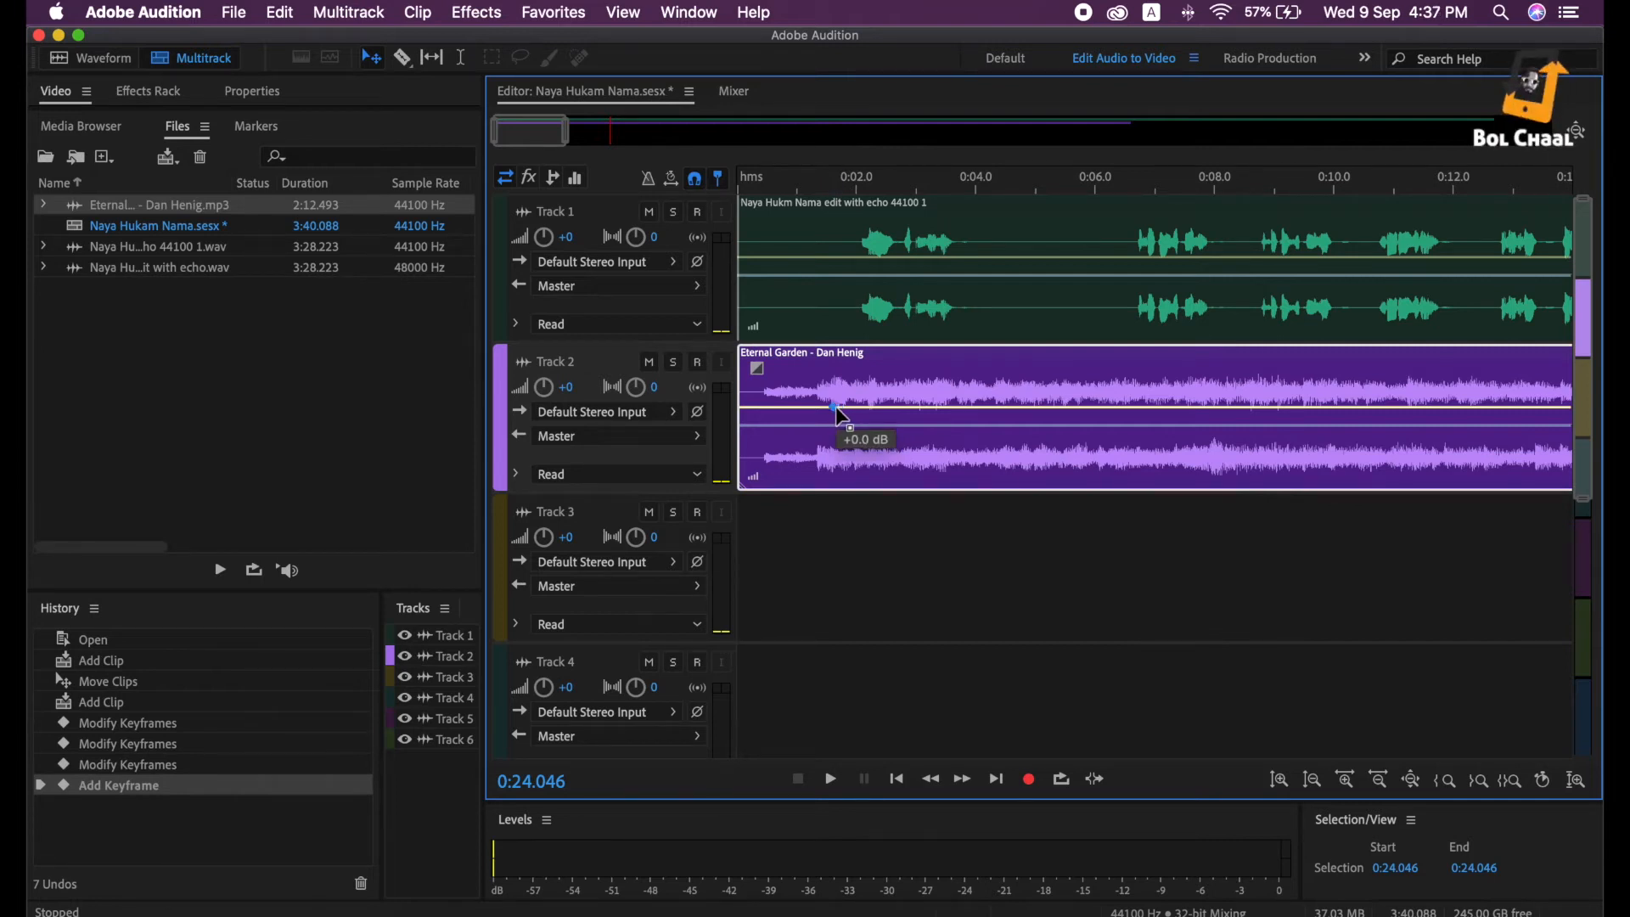
click(832, 406)
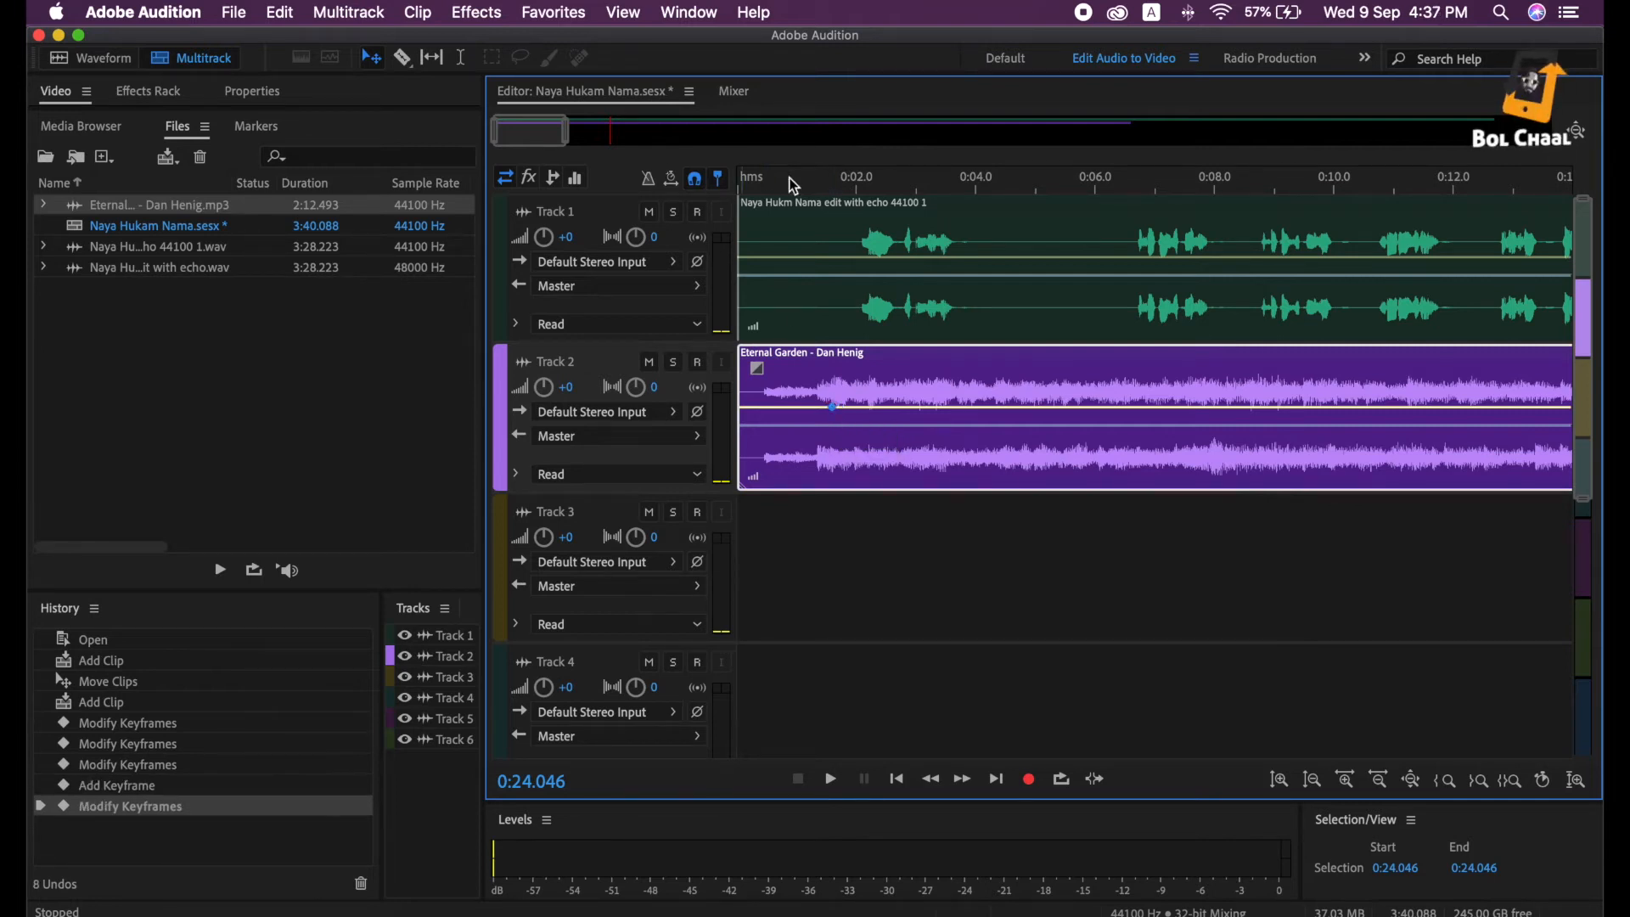
Place the playhead at the voice's start, 0:02.075, and add a lowered volume keyframe there on the music clip
click(846, 211)
click(850, 185)
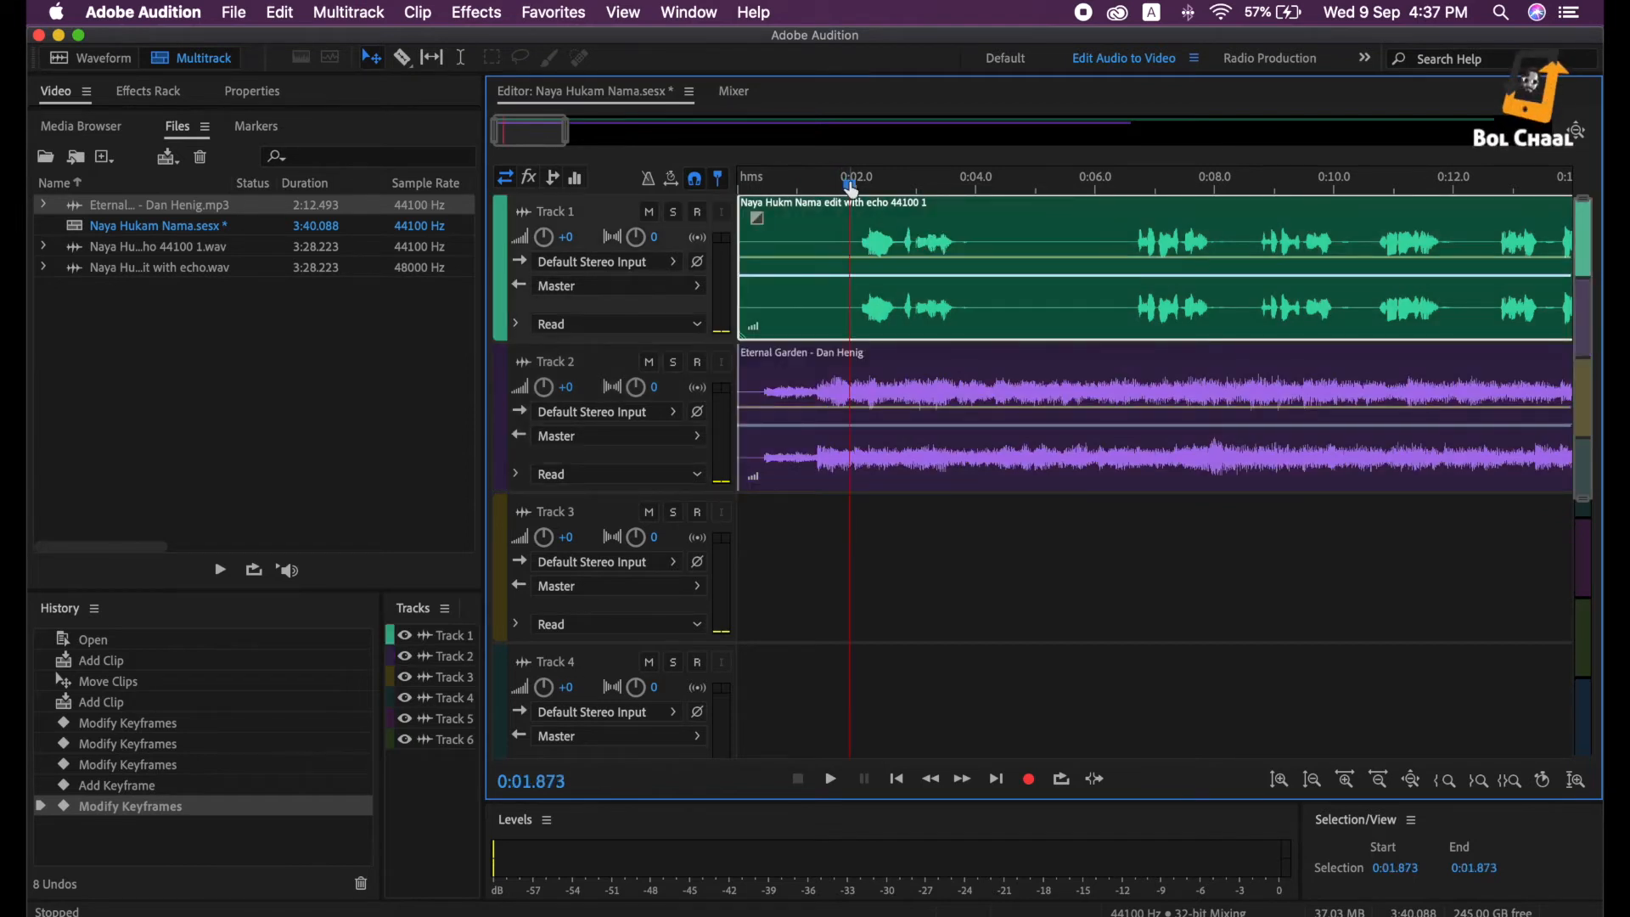
drag(851, 188, 861, 189)
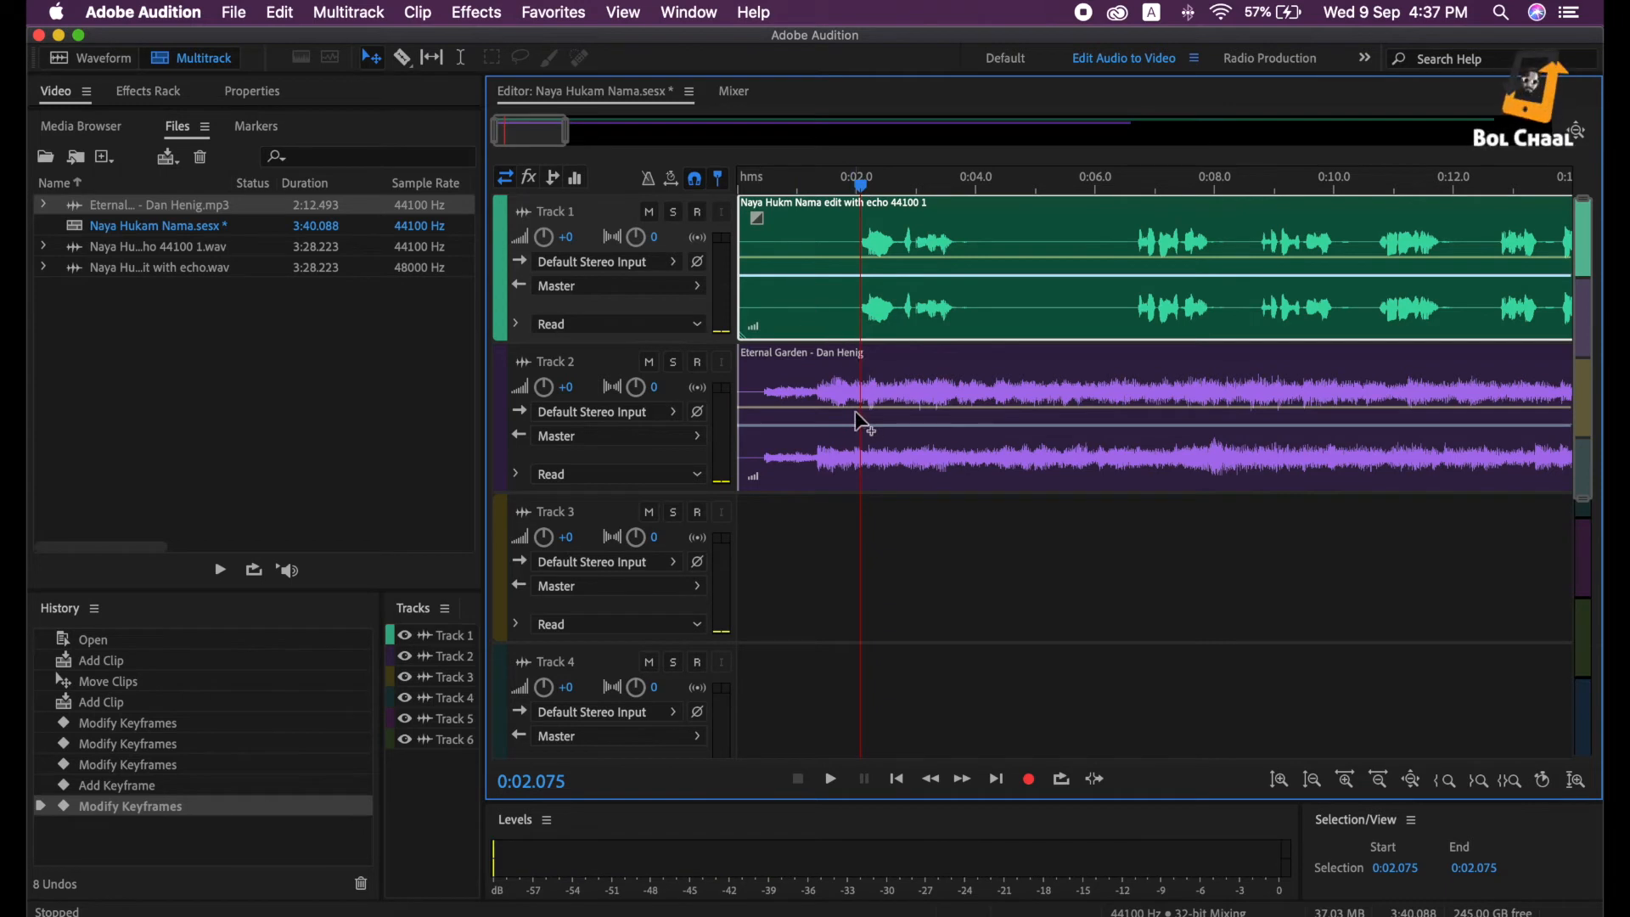
drag(859, 409, 861, 455)
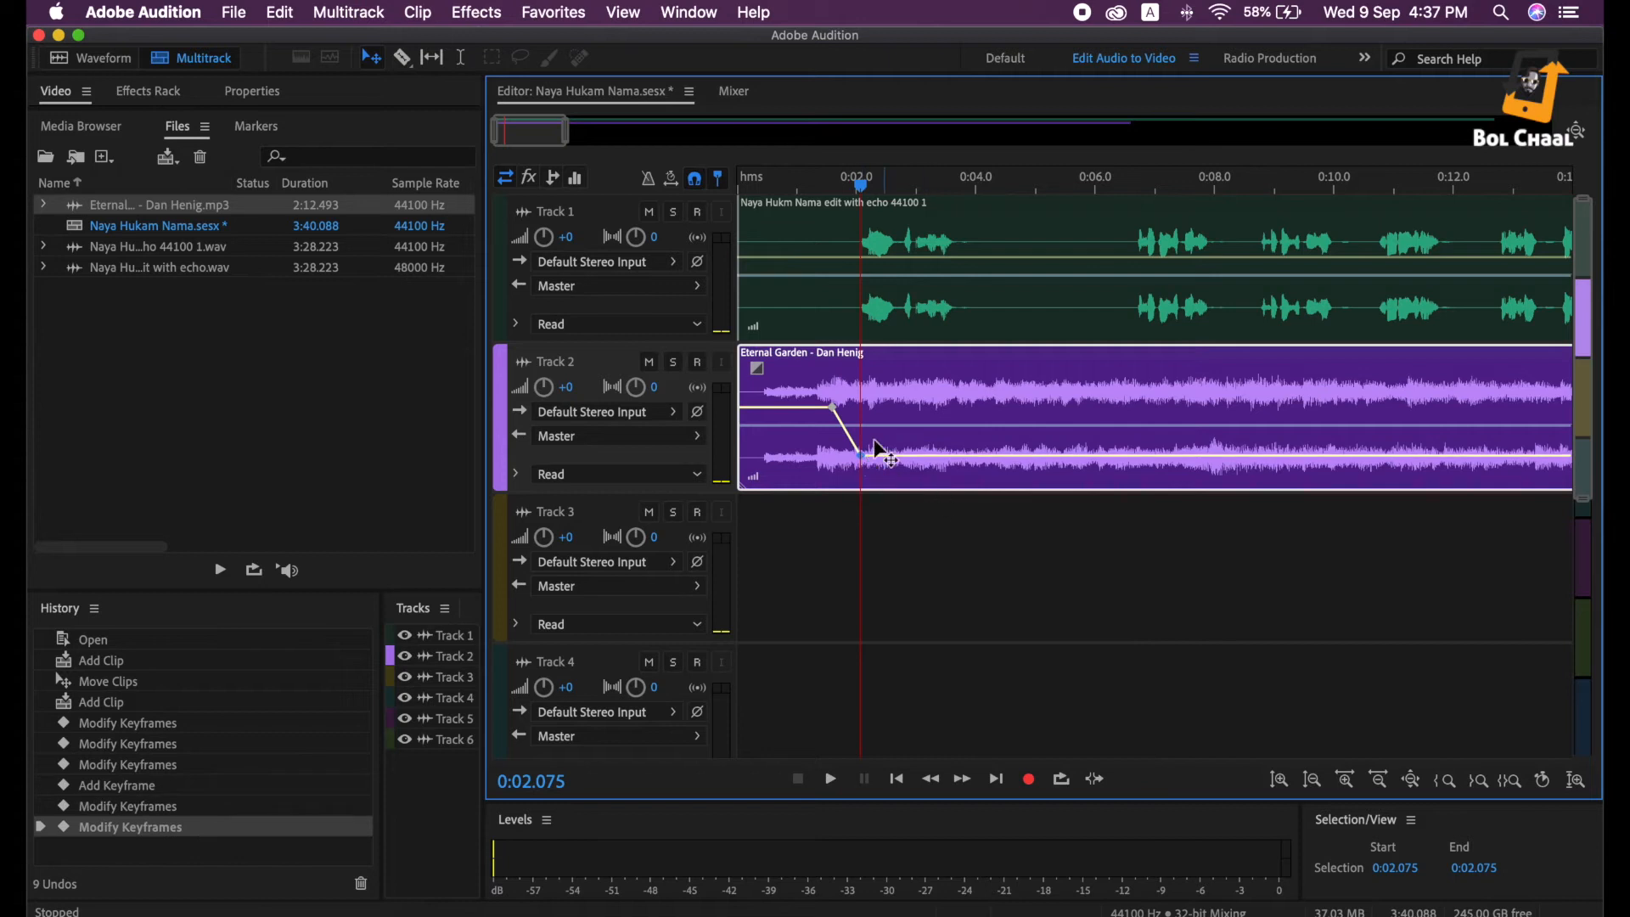
Add intermediate keyframes along the music's volume drop and adjust them to form a rounded fade curve
scroll(828, 239, right, 1)
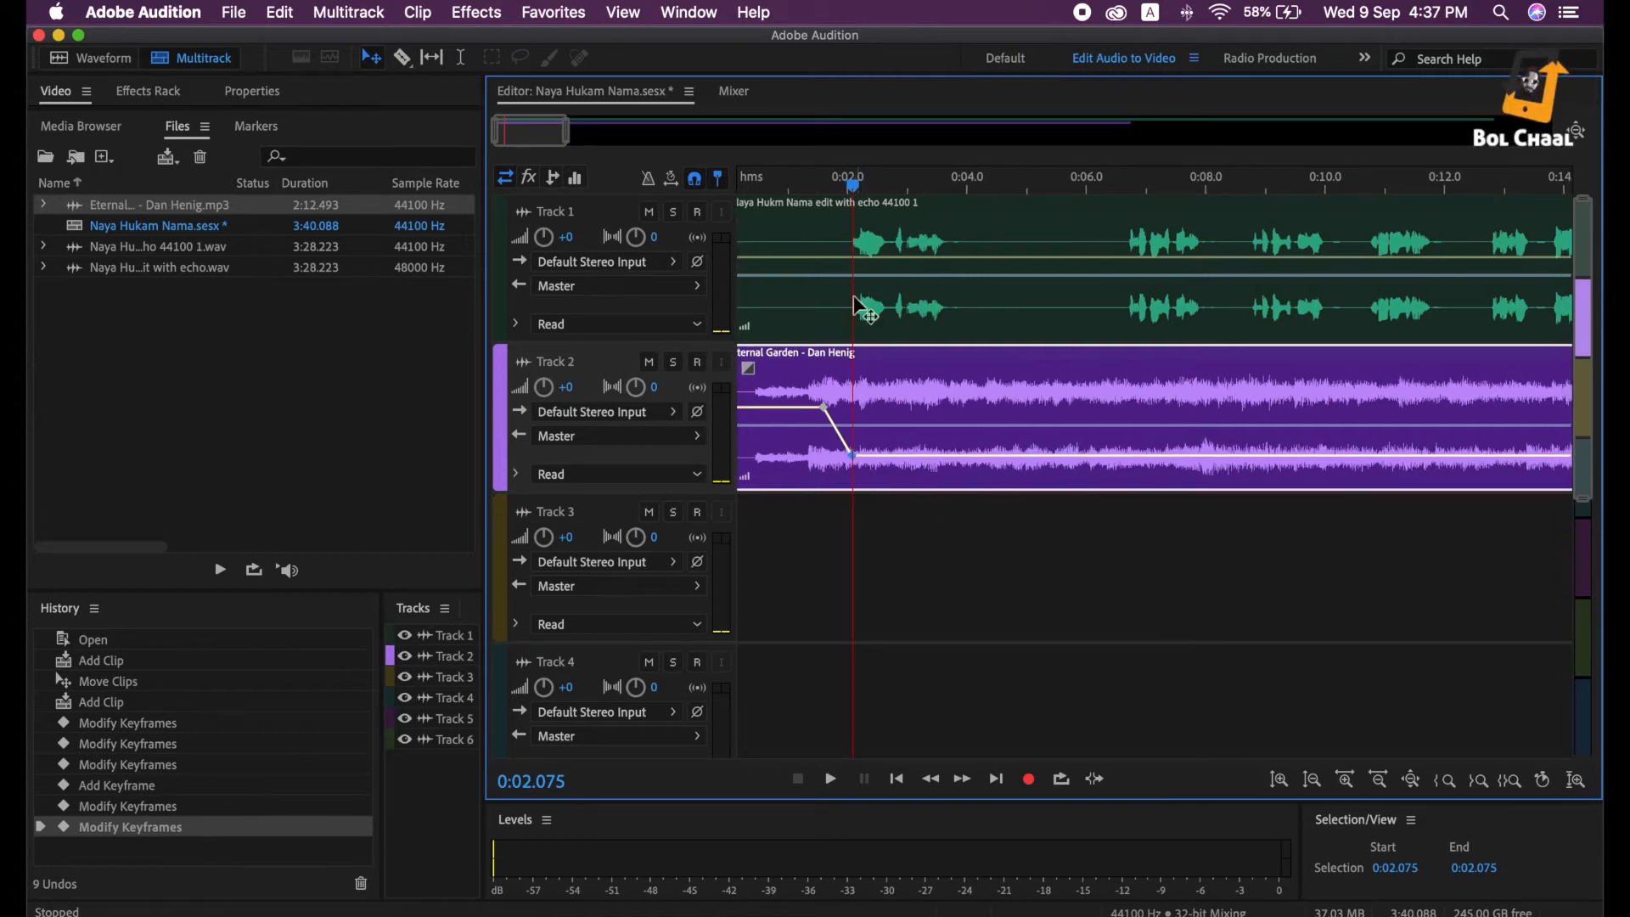
click(832, 421)
drag(832, 421, 838, 416)
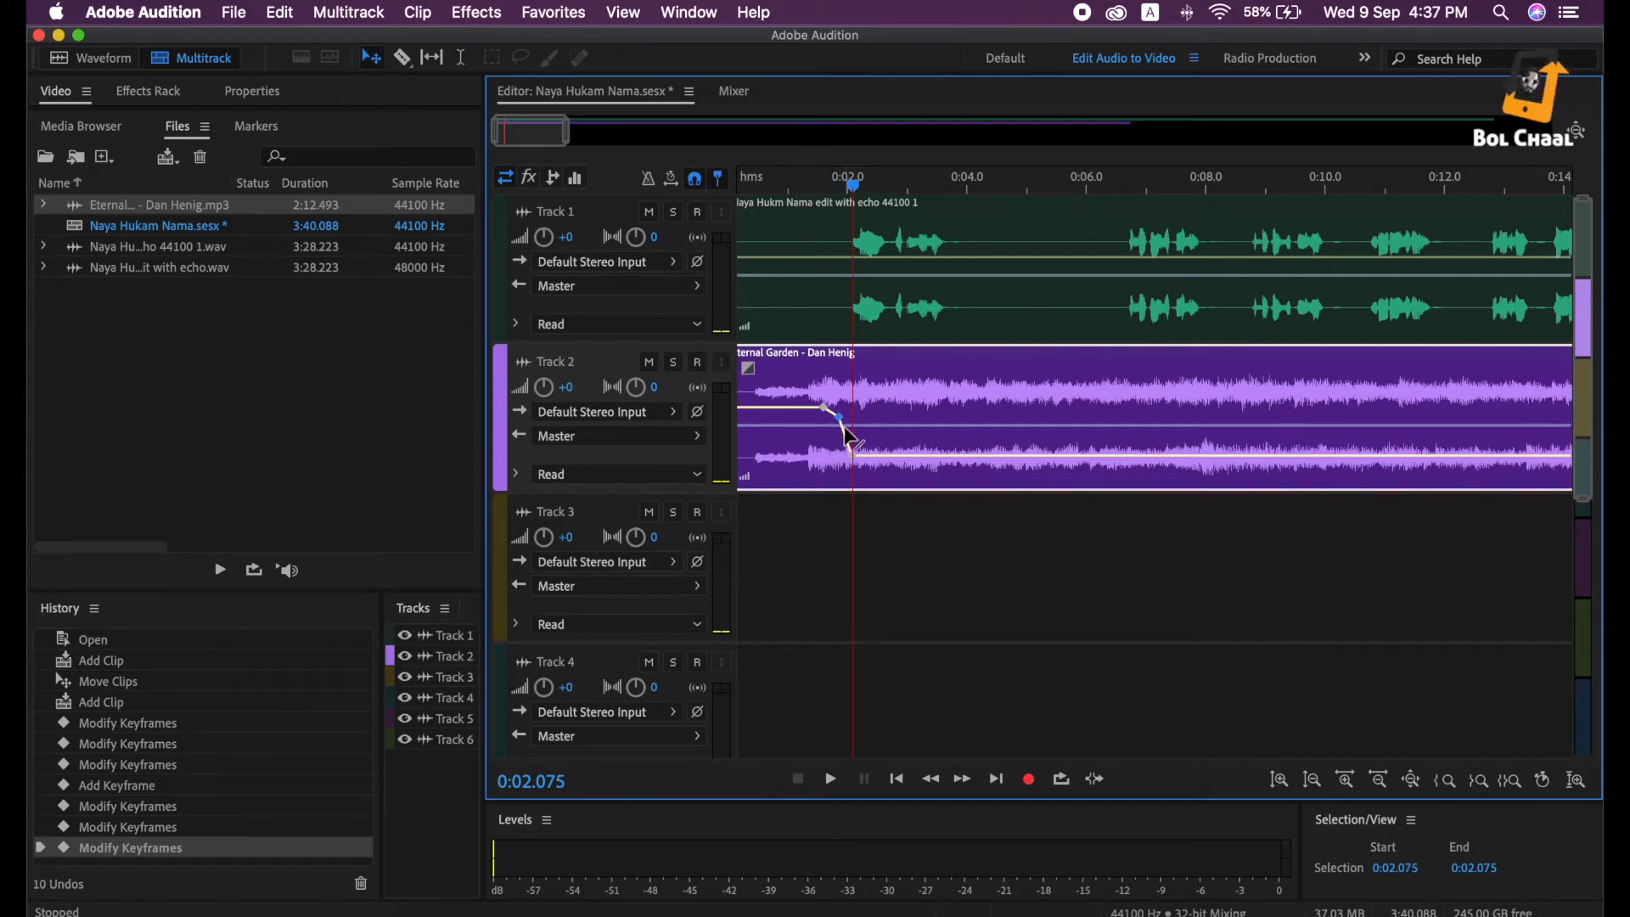
drag(843, 427, 820, 408)
click(839, 416)
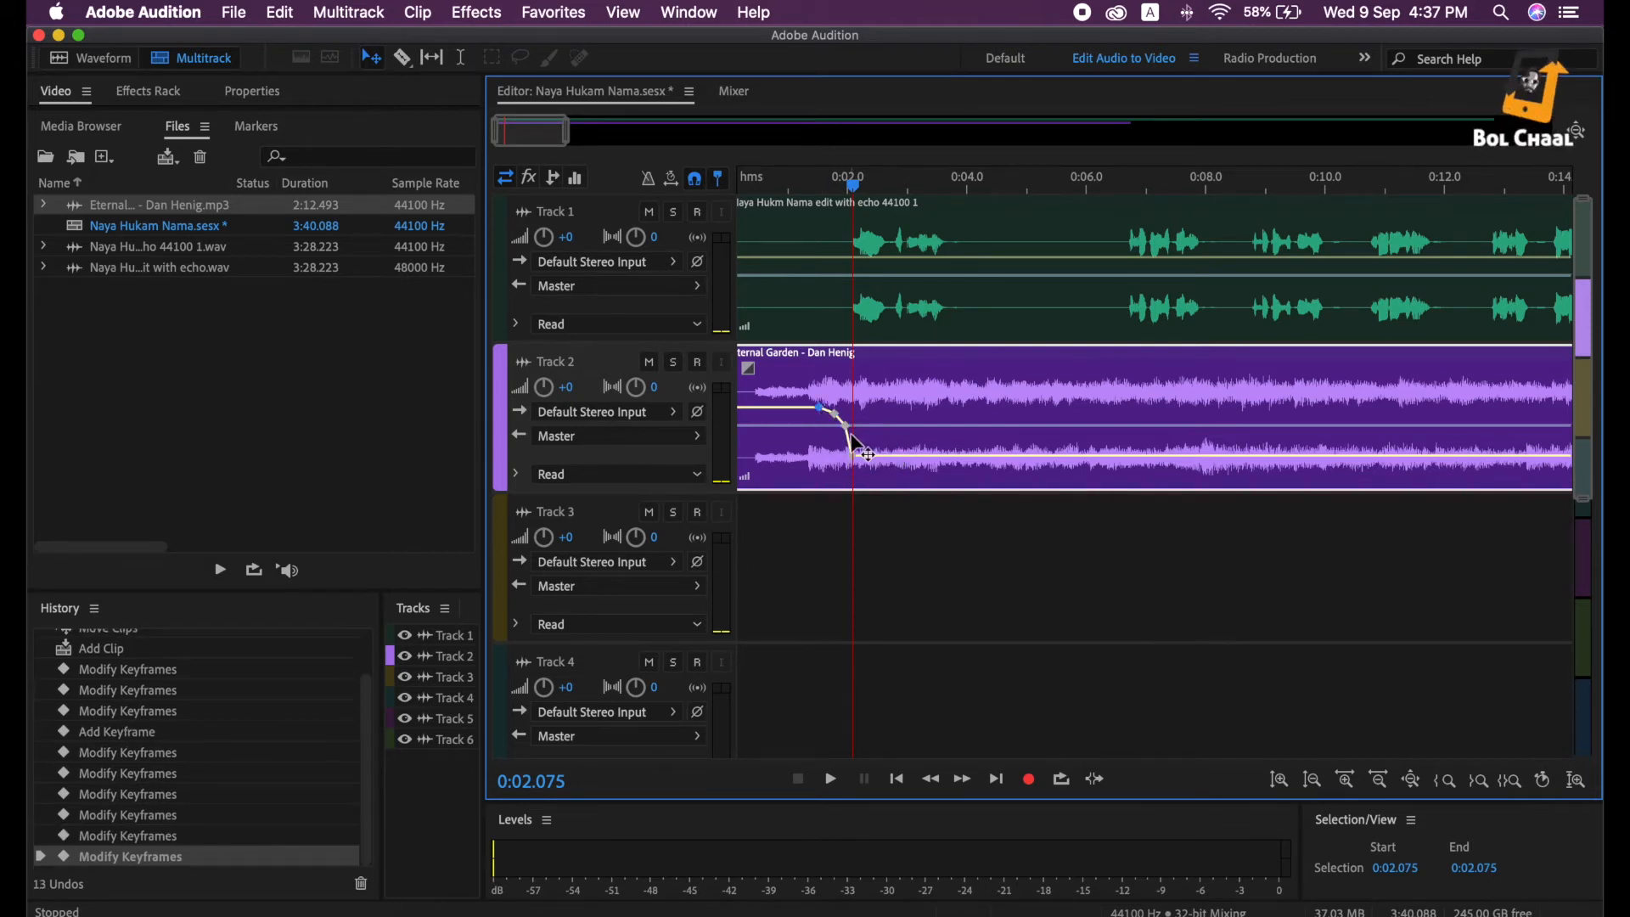
drag(852, 458, 857, 453)
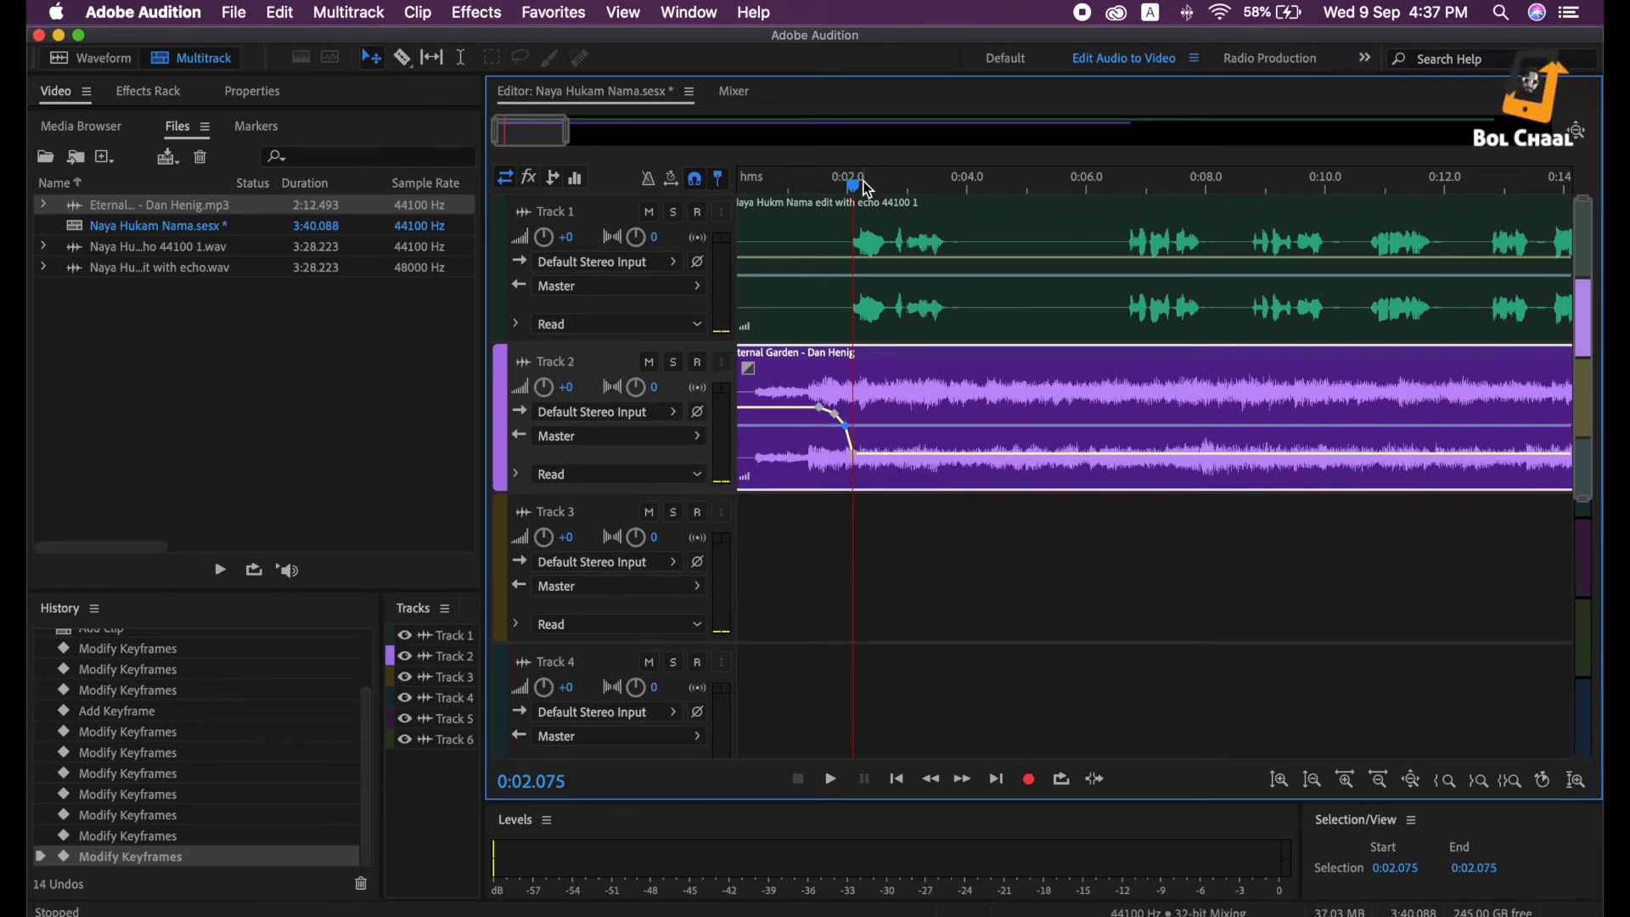
Play the mix from 0:00.000 to check how the music ducks under the voice
drag(850, 184, 726, 194)
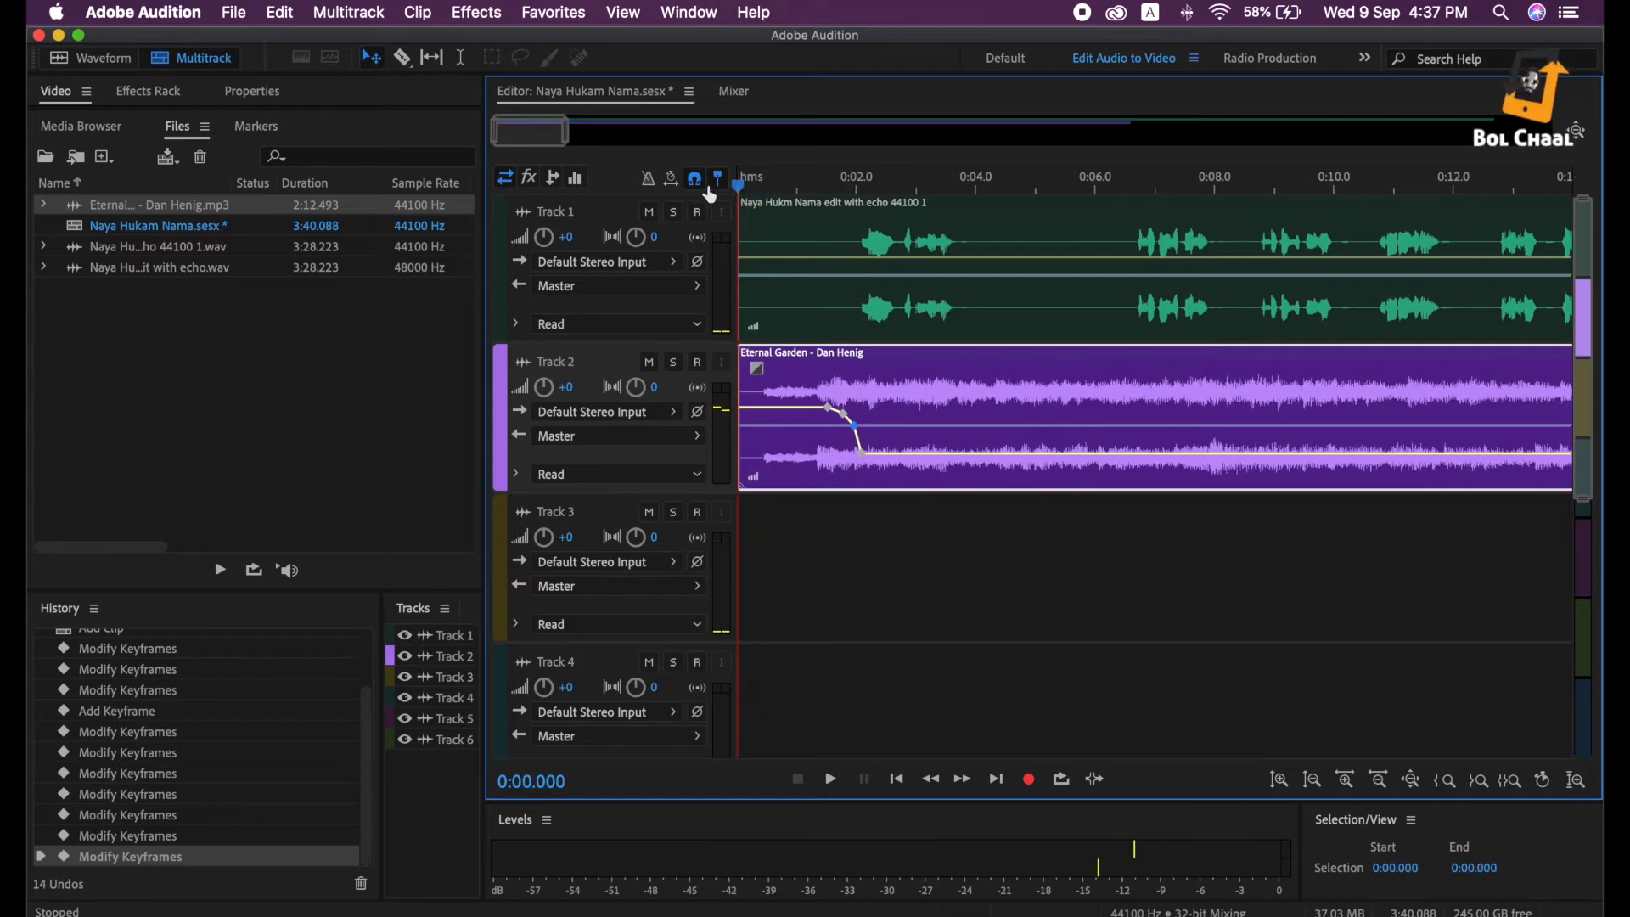
key(space)
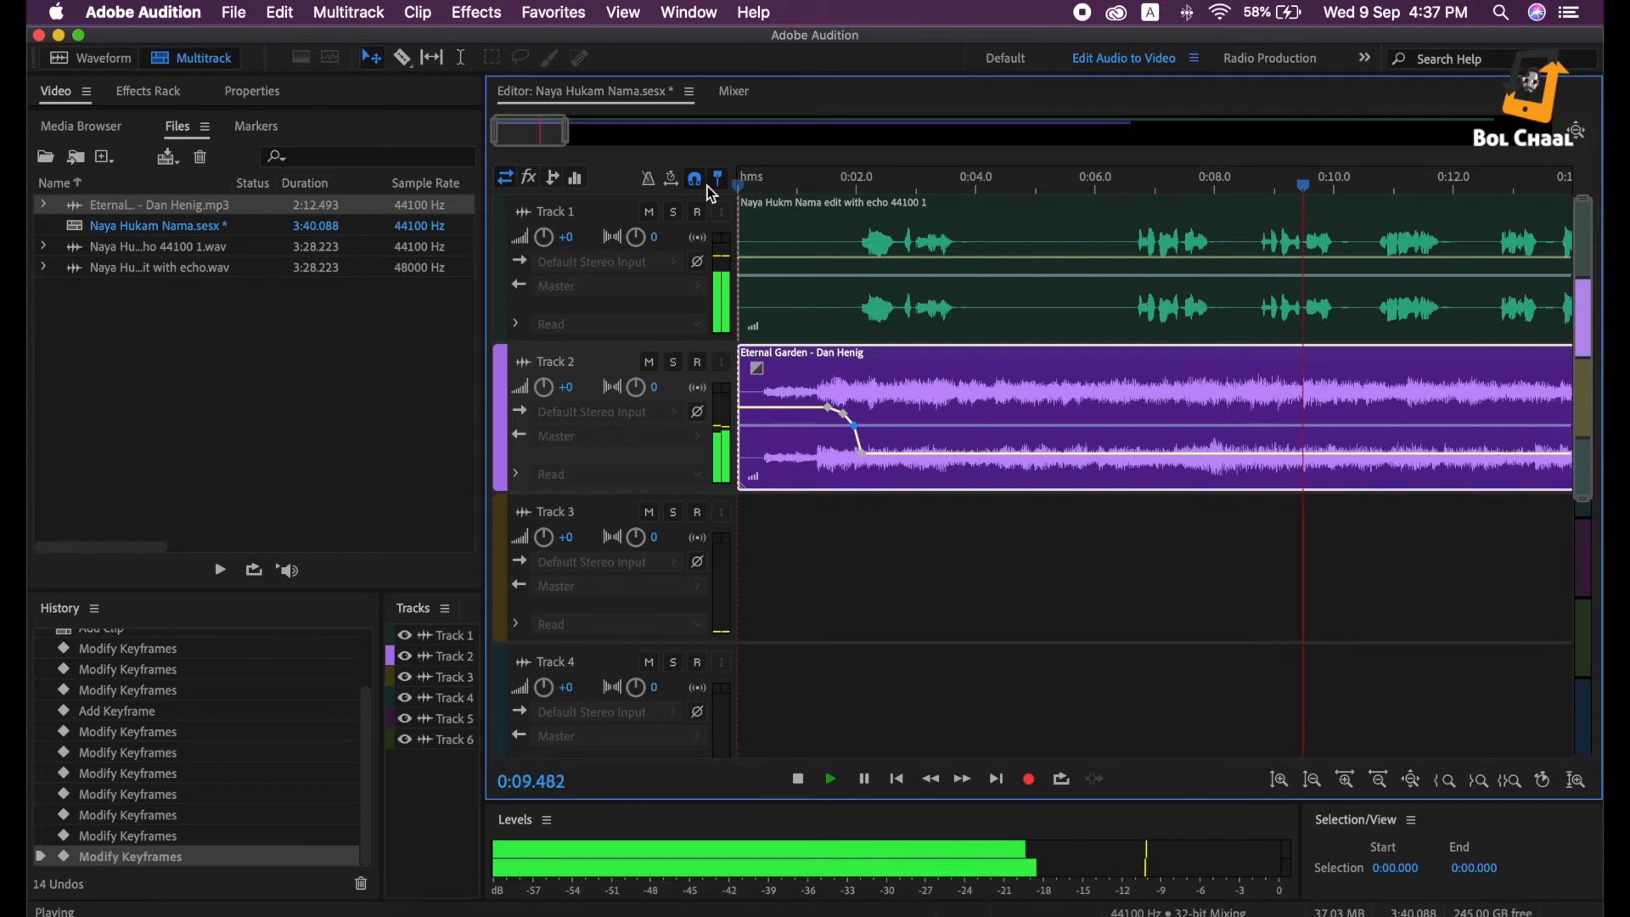
key(space)
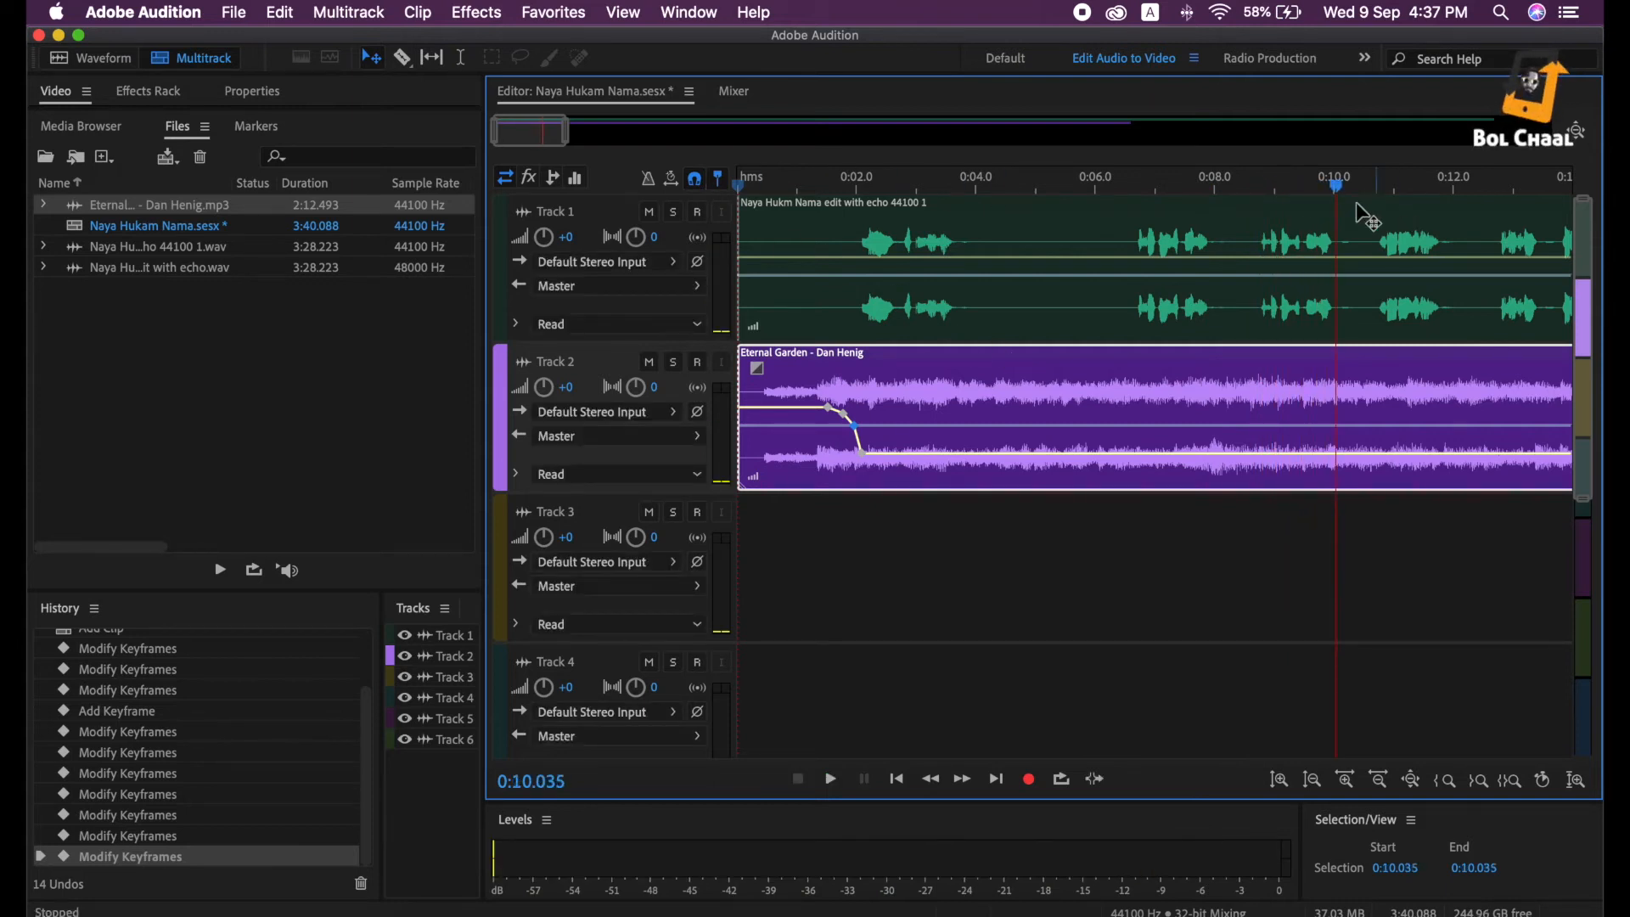
Align the music's lowest volume keyframe with the voice's start at 0:02.075 and raise its level slightly
drag(1336, 183, 866, 182)
scroll(533, 132, up, 5)
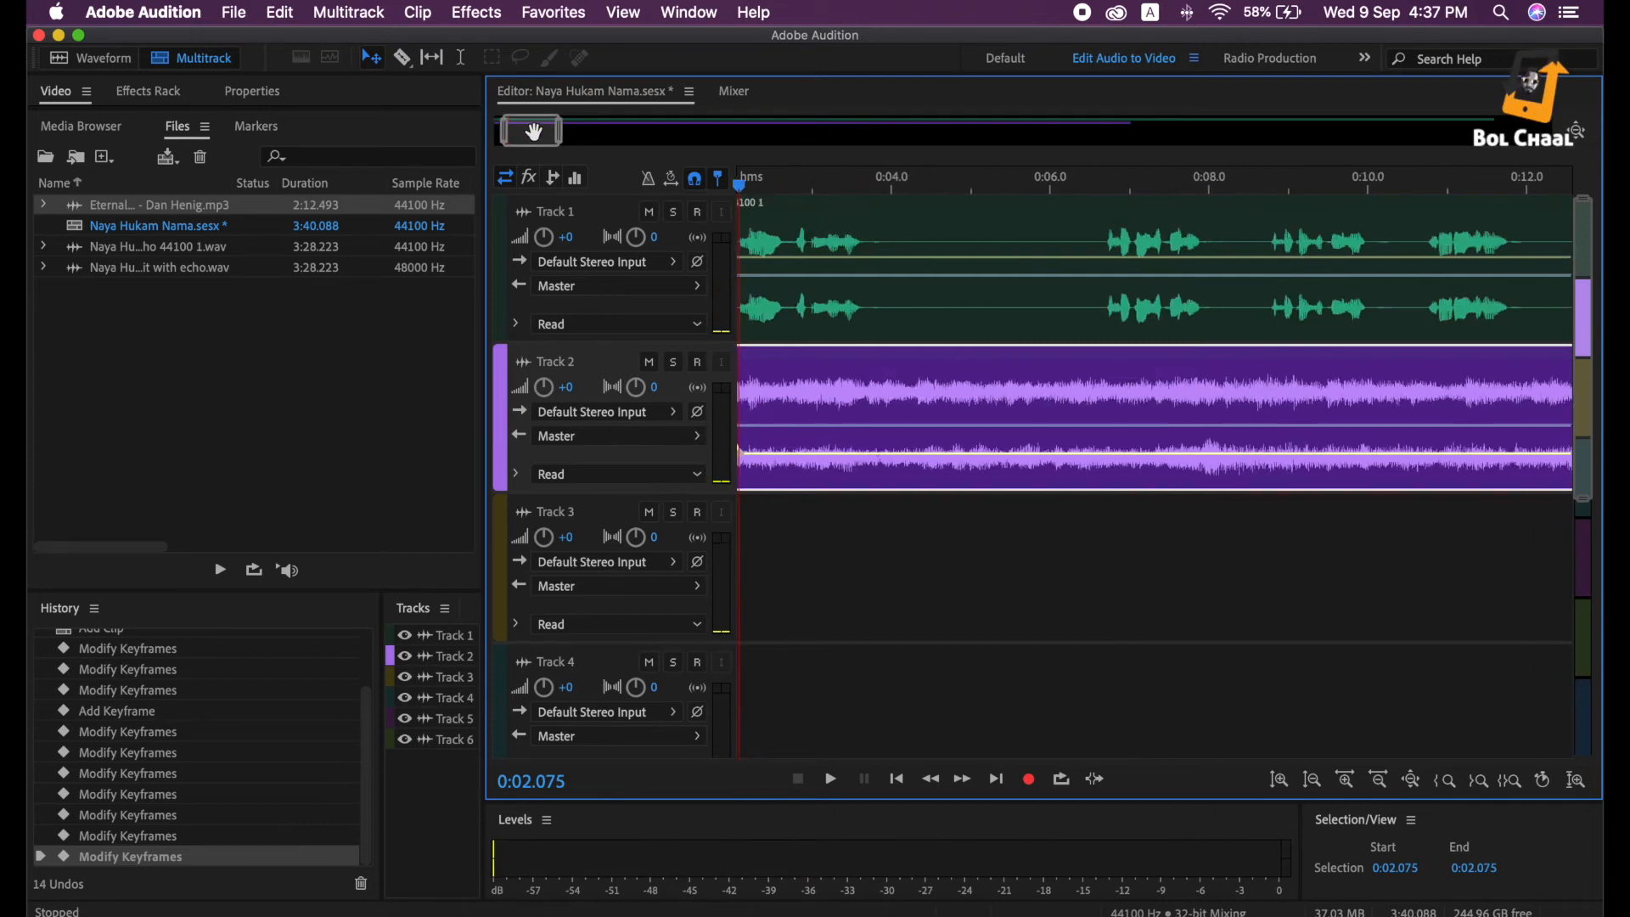
drag(533, 132, 484, 132)
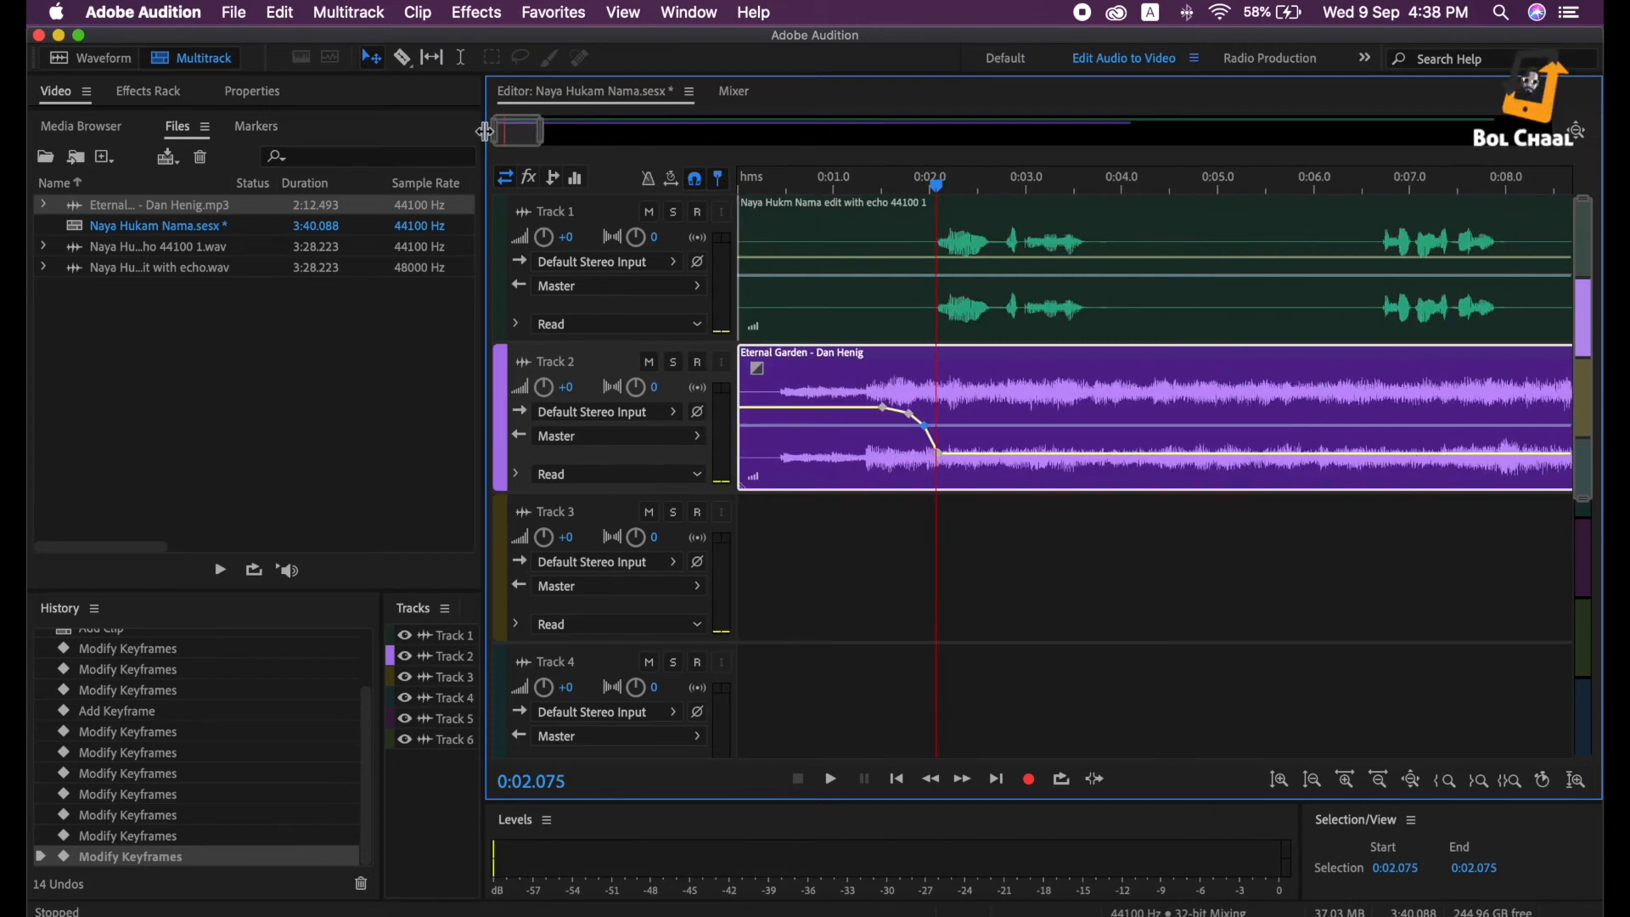
scroll(506, 132, up, 3)
scroll(506, 131, up, 1)
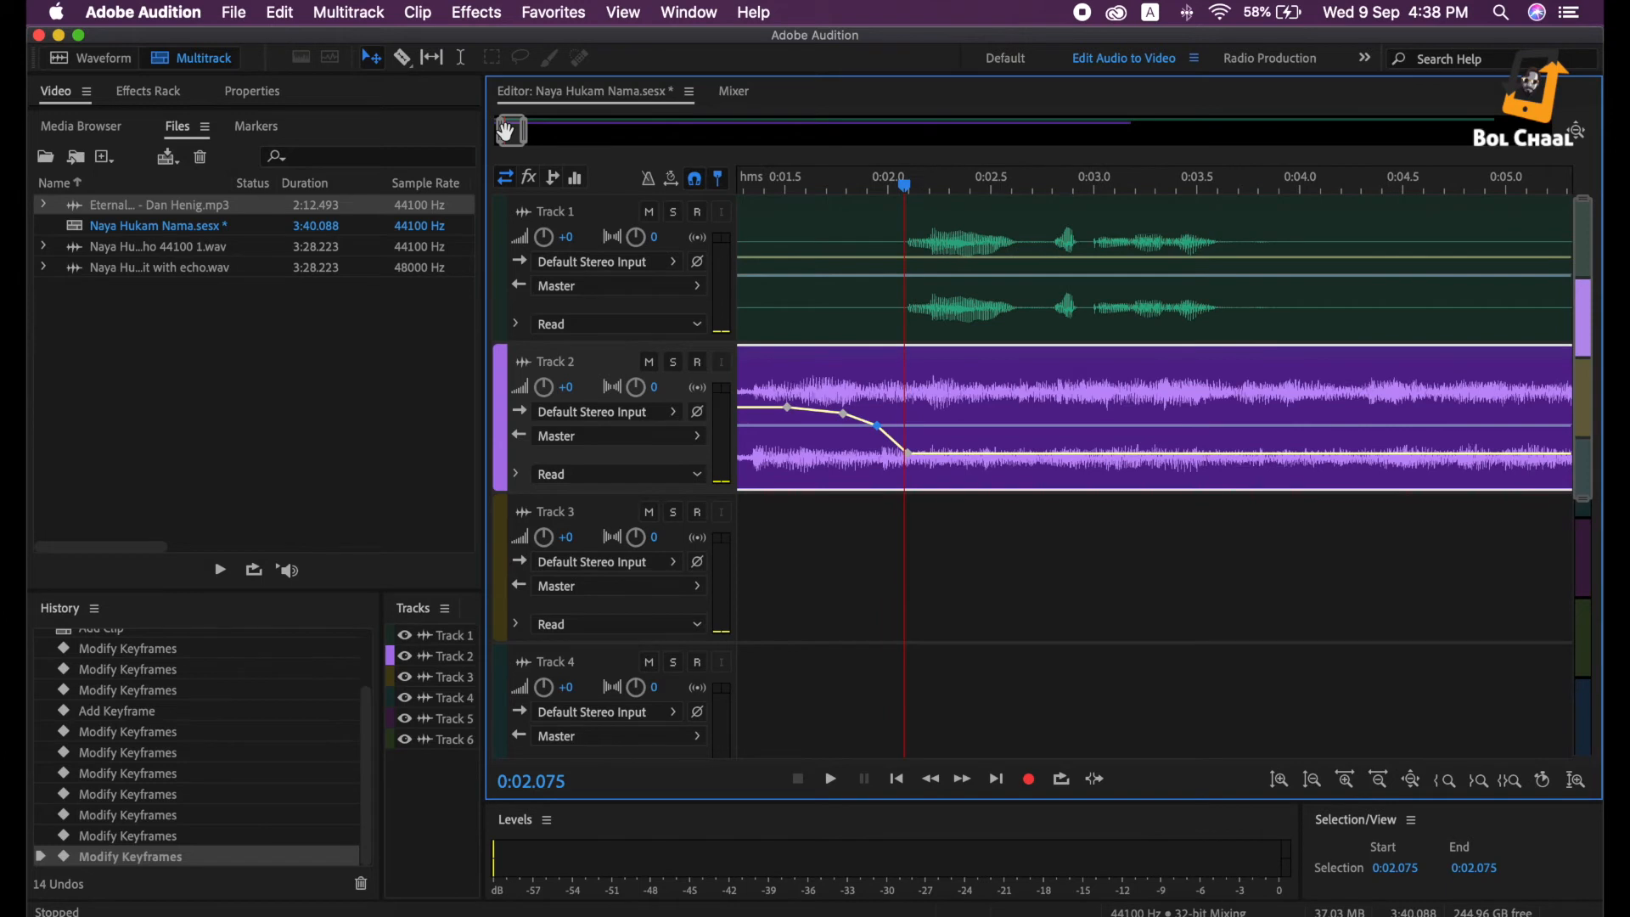
click(908, 452)
drag(908, 451, 907, 449)
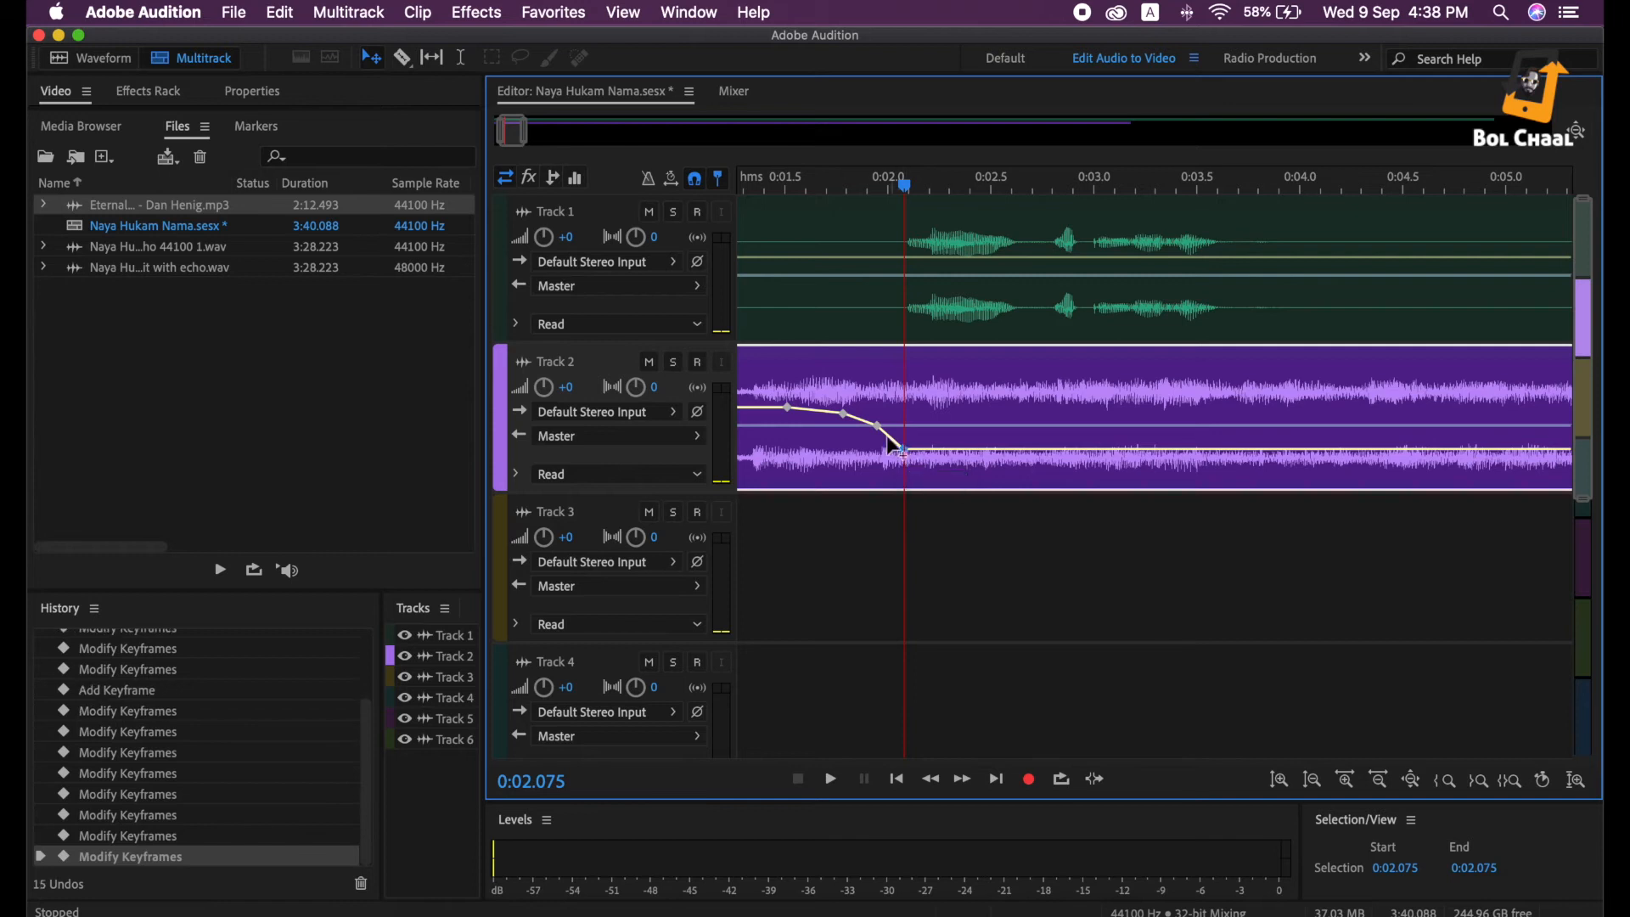
Reposition the intermediate volume keyframes on the music clip to smooth the fade curve
click(879, 426)
drag(896, 439, 791, 399)
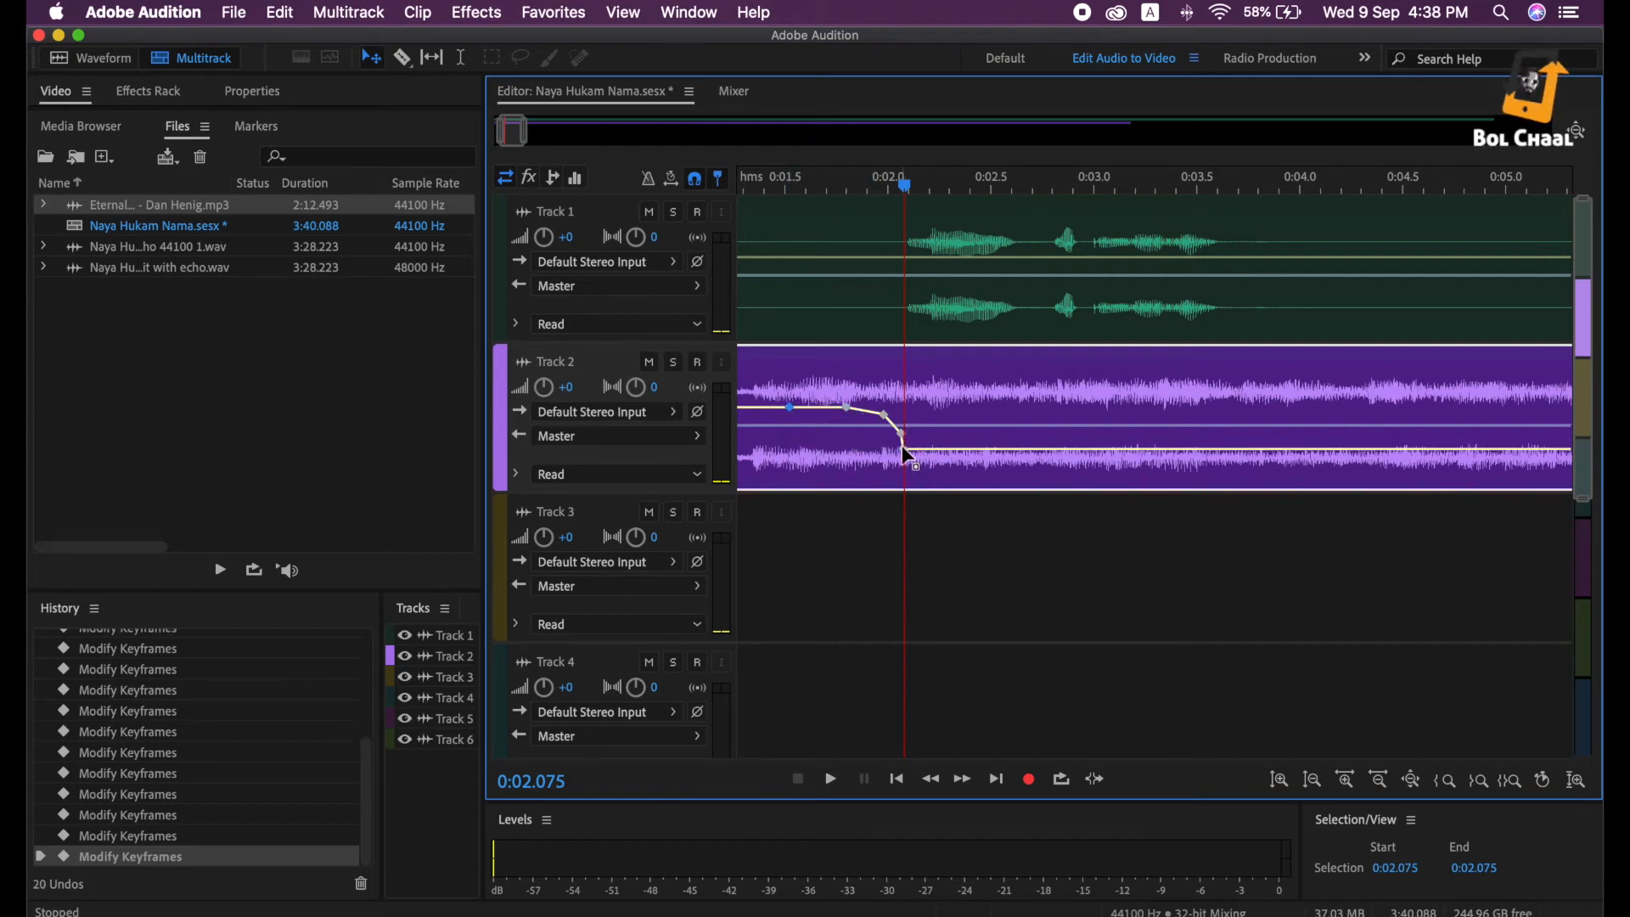
drag(903, 446, 875, 416)
Audition the fade from the beginning and shift the music's final volume keyframe slightly later
drag(904, 189, 641, 178)
key(space)
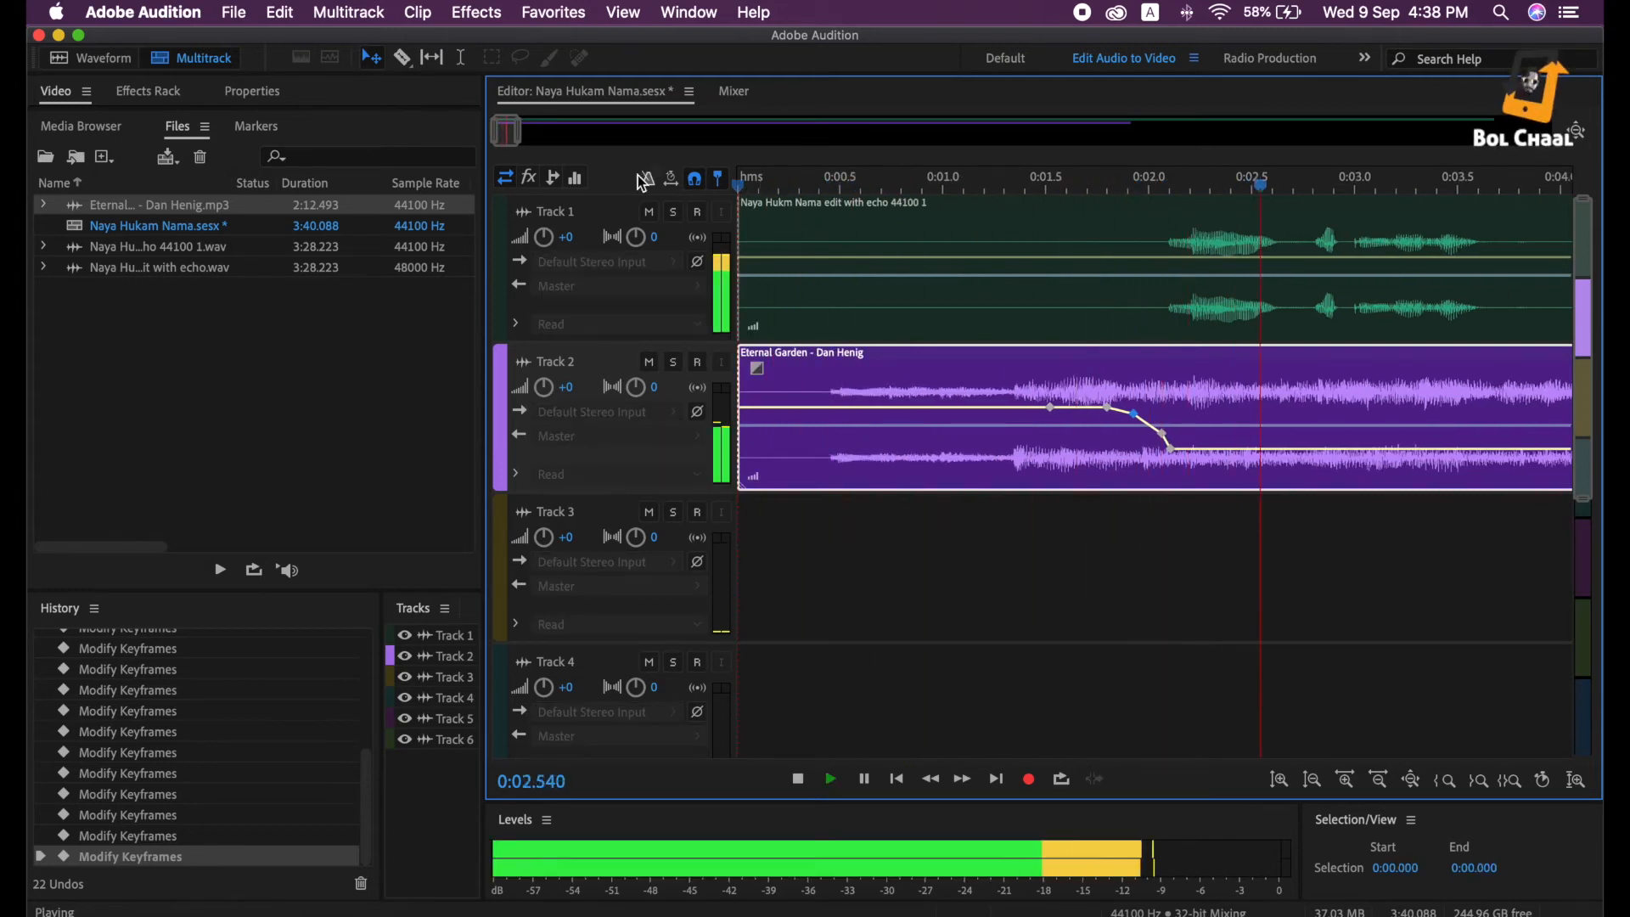
key(space)
click(1172, 449)
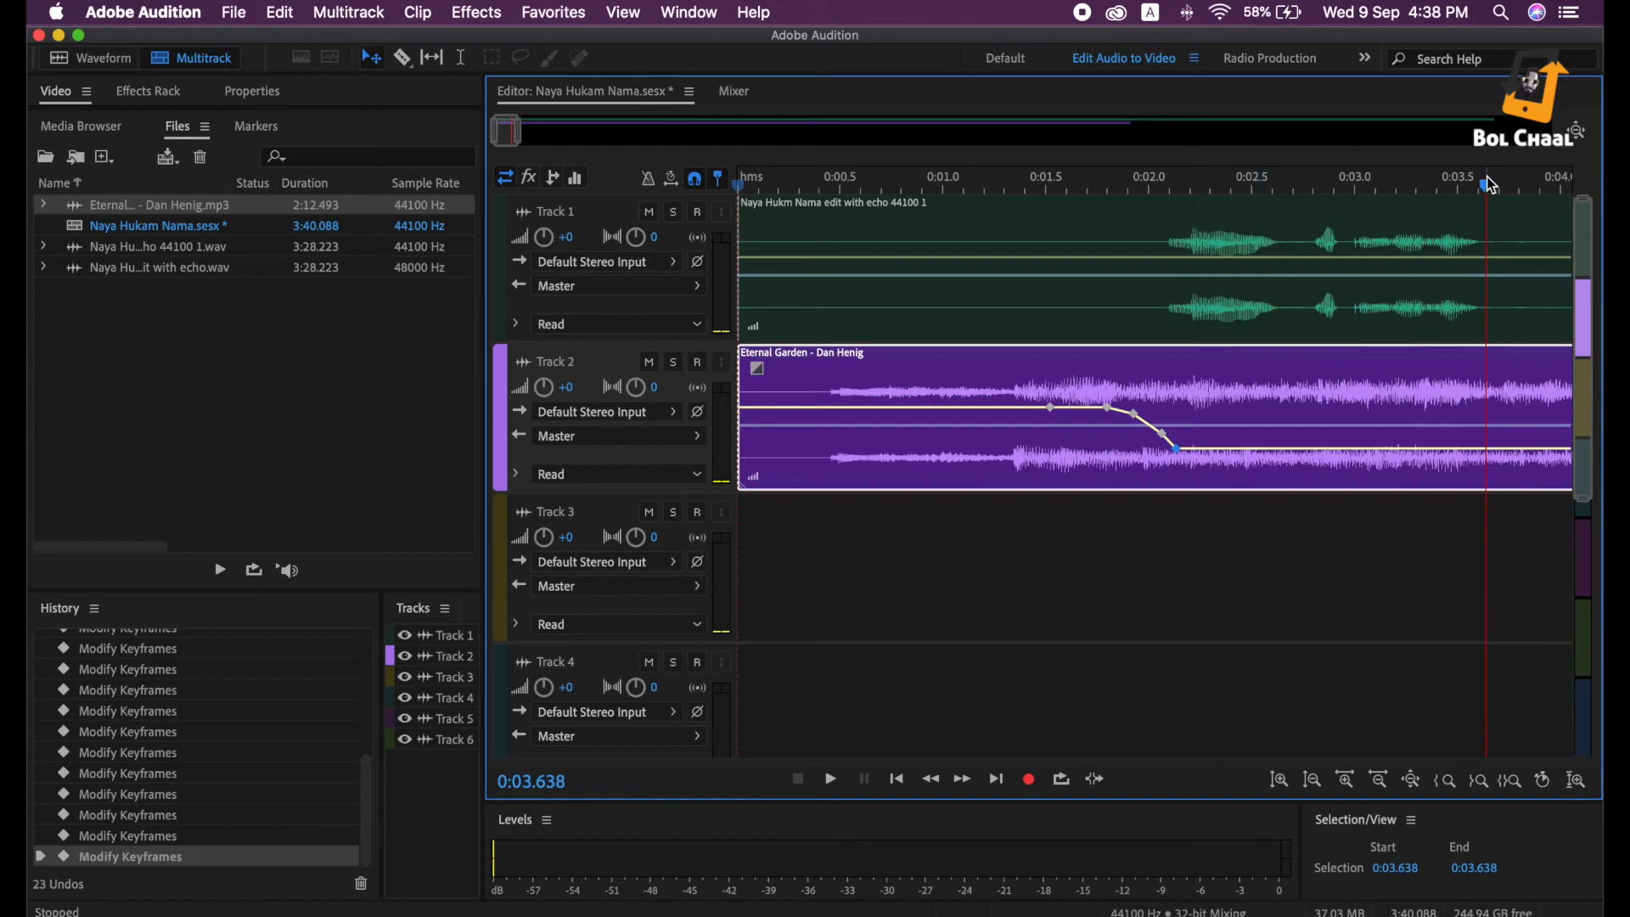
Play the mix from 0:00.696 to about 0:08 to check the refined music fade under the voice
click(882, 184)
key(space)
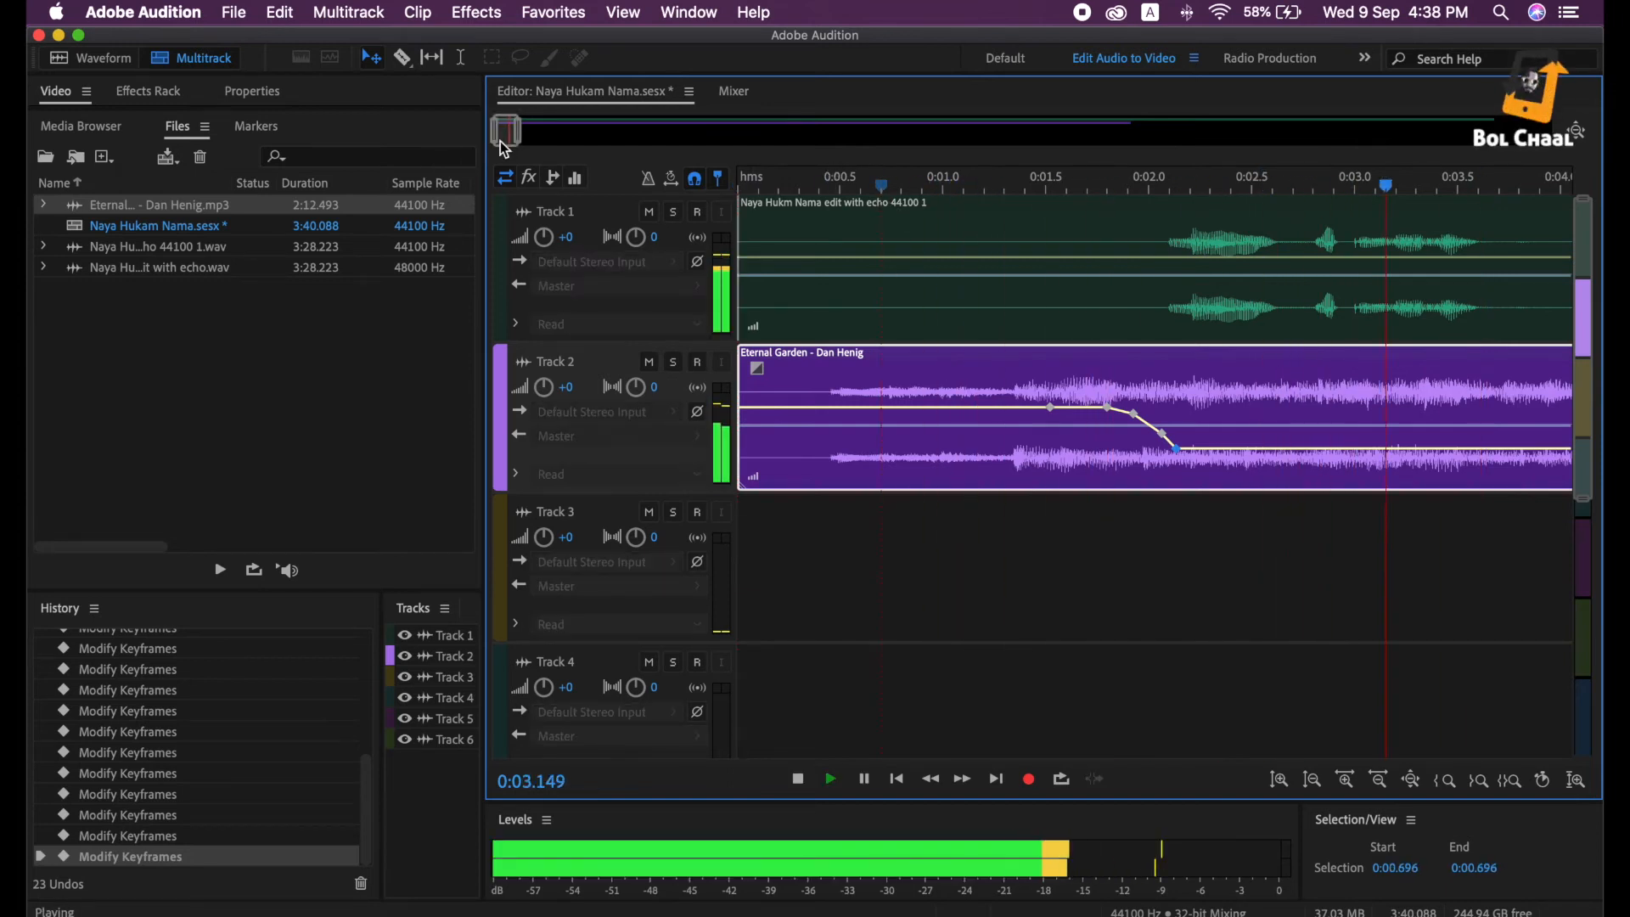
scroll(506, 134, down, 6)
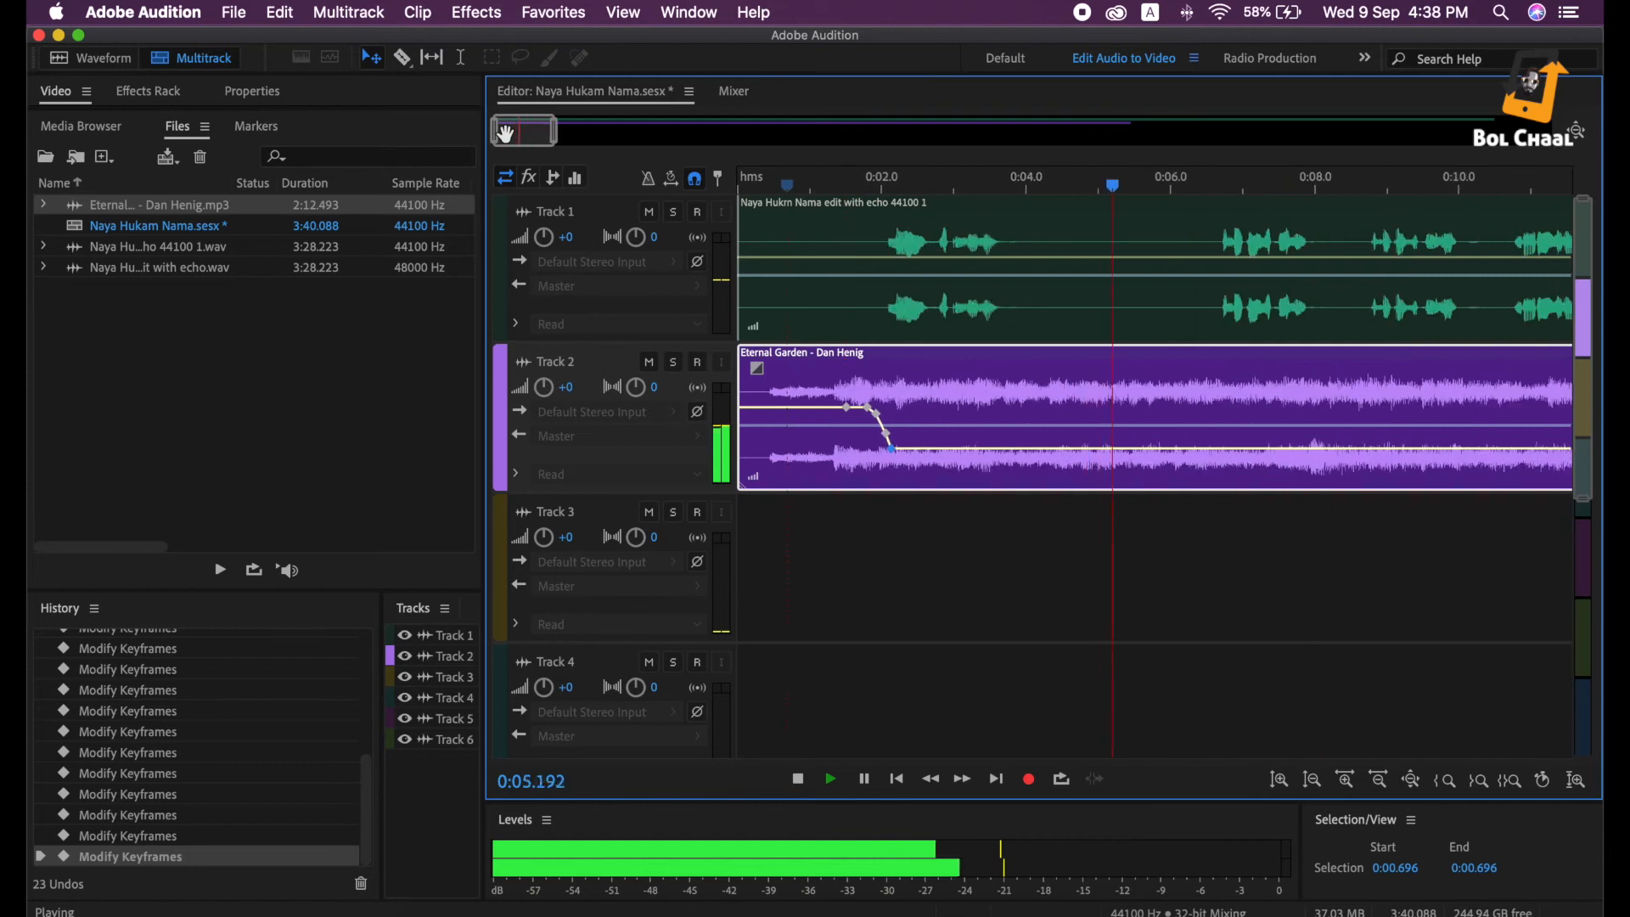
scroll(506, 134, down, 2)
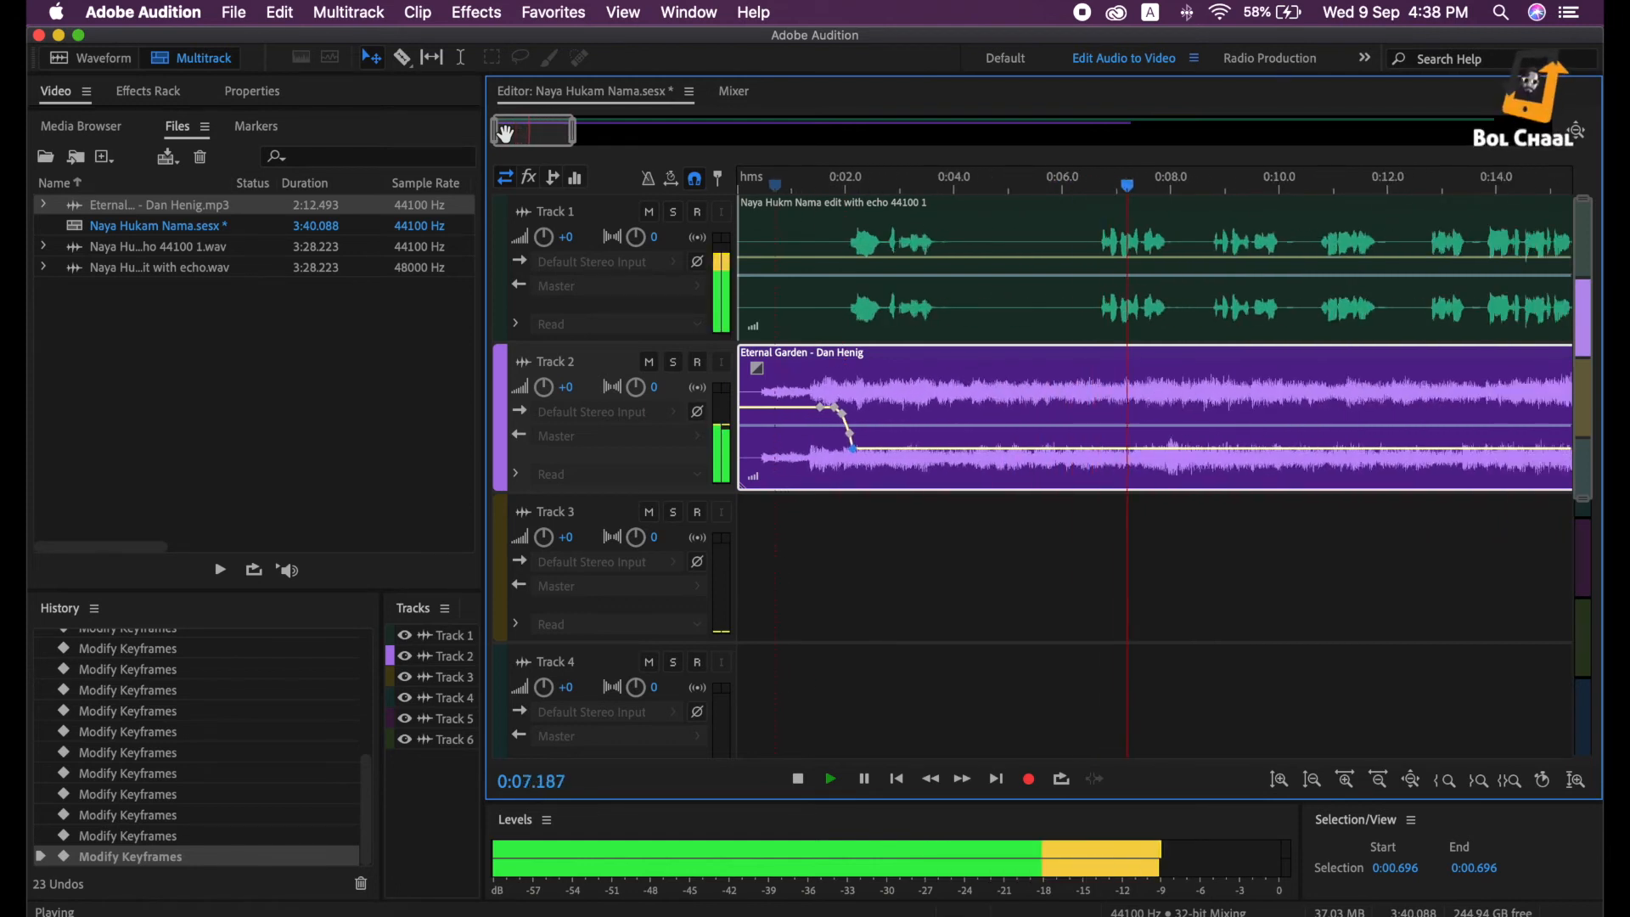
key(space)
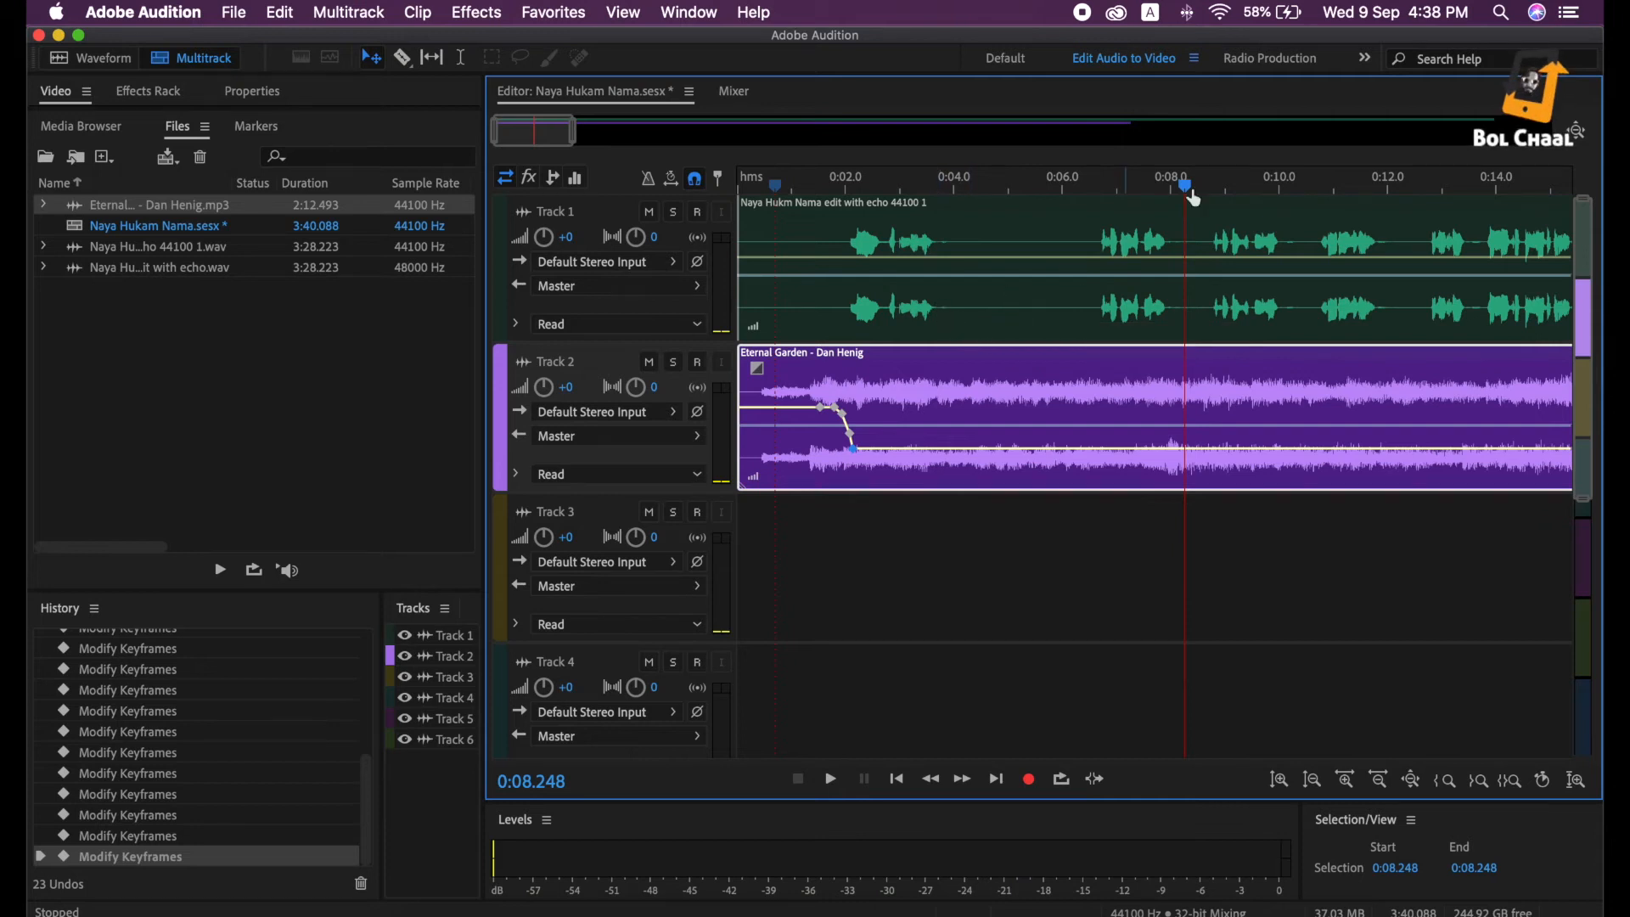
Add volume keyframes on the music clip at about 0:03.656, after the first voice phrase, and raise its level to about +2.2 dB
drag(1189, 194, 936, 212)
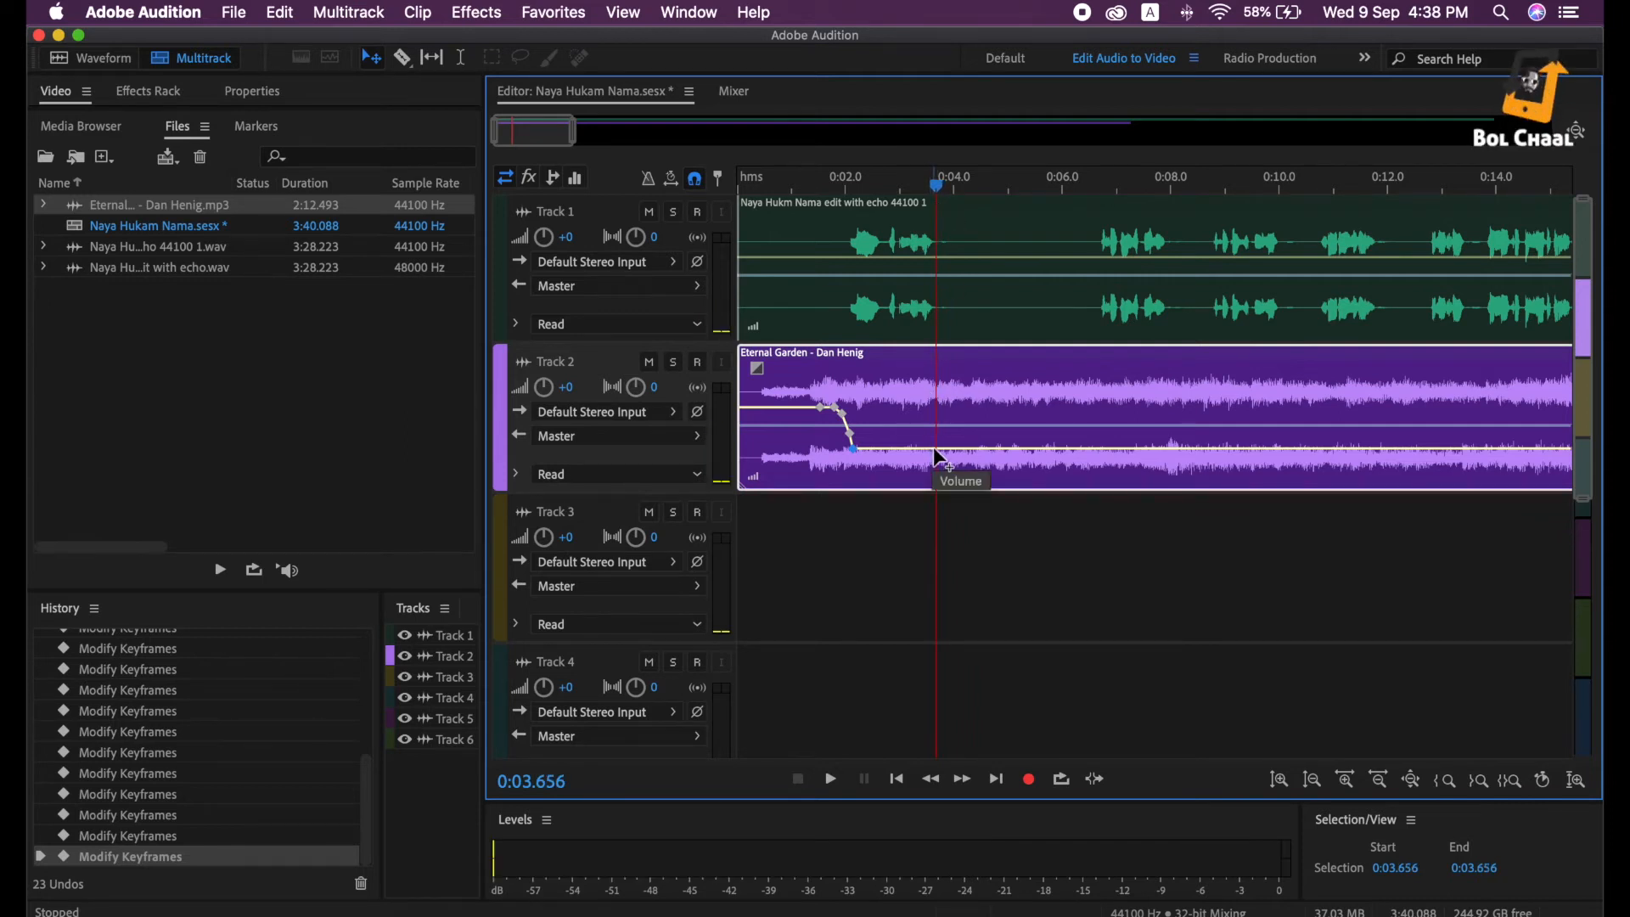
click(931, 447)
drag(937, 450, 944, 399)
Add volume keyframes on the music clip near 0:06.707 and lower its level again where the second voice phrase begins
drag(944, 197, 1108, 206)
click(1098, 396)
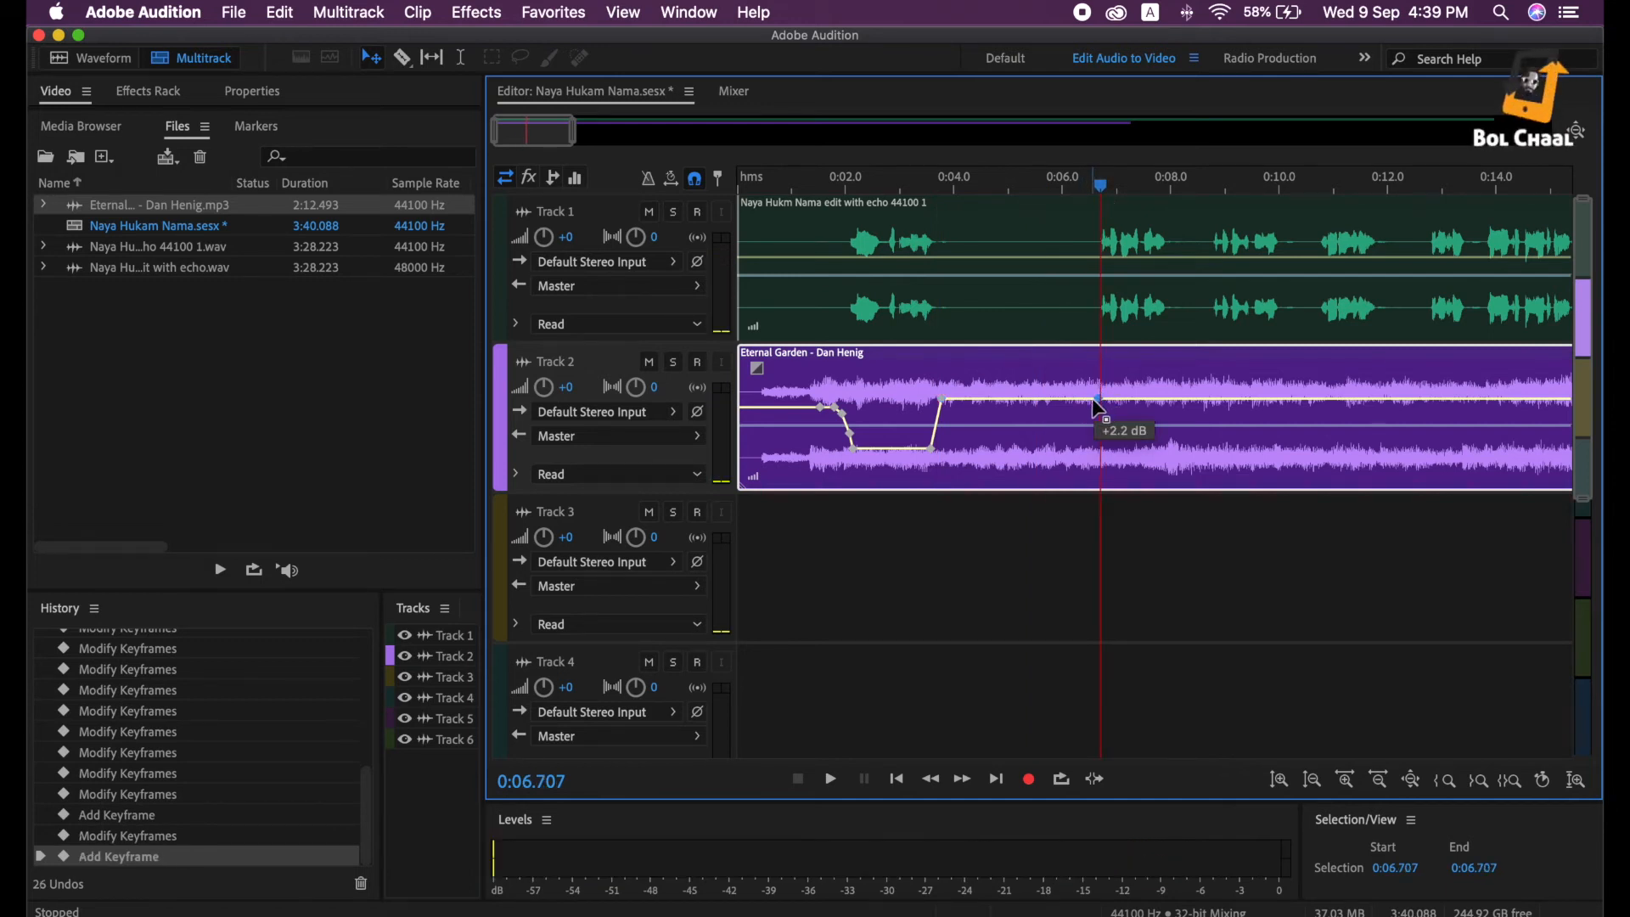
click(1091, 398)
drag(1097, 398, 1103, 446)
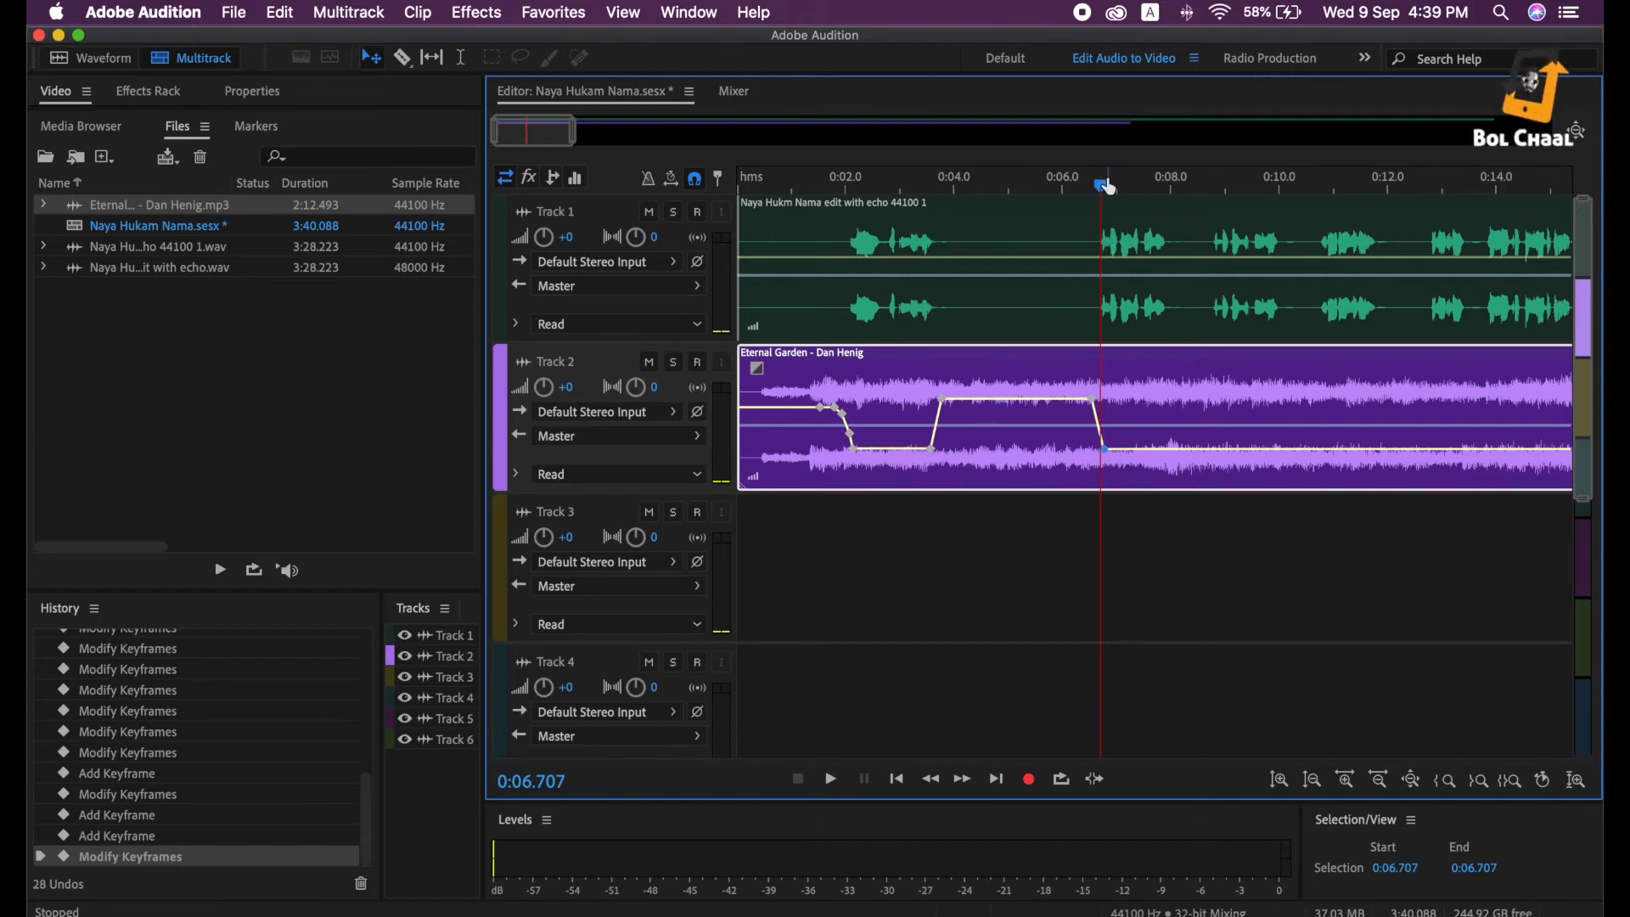
Add intermediate volume keyframes to round off the music's rise after 0:03.596 and level its upper keyframe with the plateau
drag(1109, 187, 966, 194)
drag(942, 197, 937, 196)
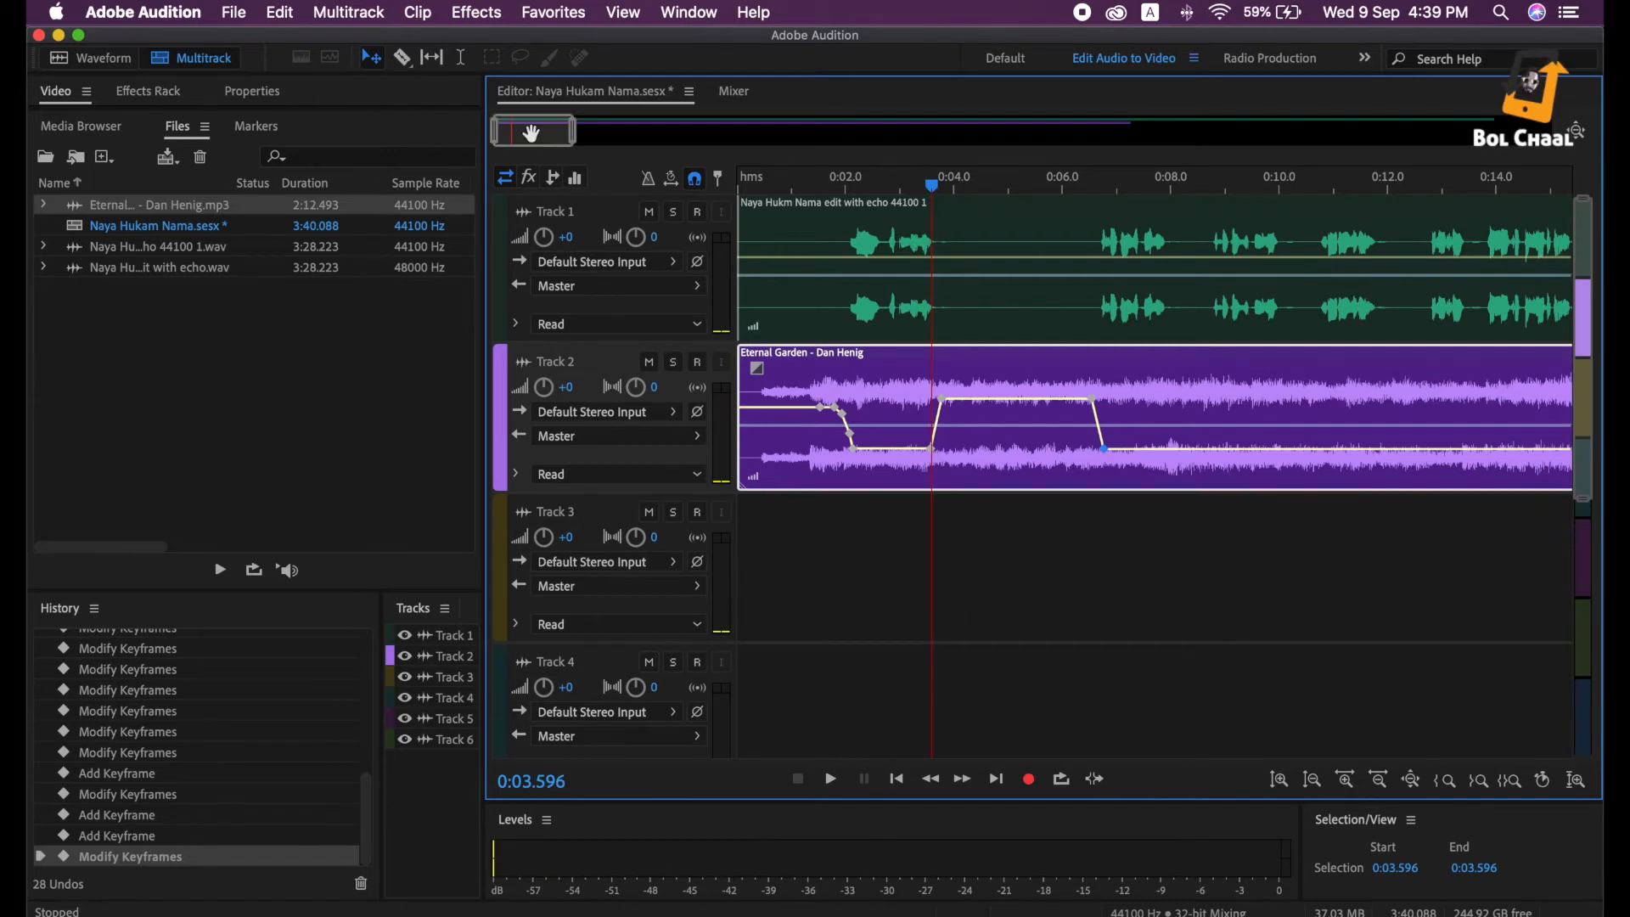
scroll(532, 131, up, 4)
drag(532, 132, 516, 131)
drag(1099, 400, 1096, 415)
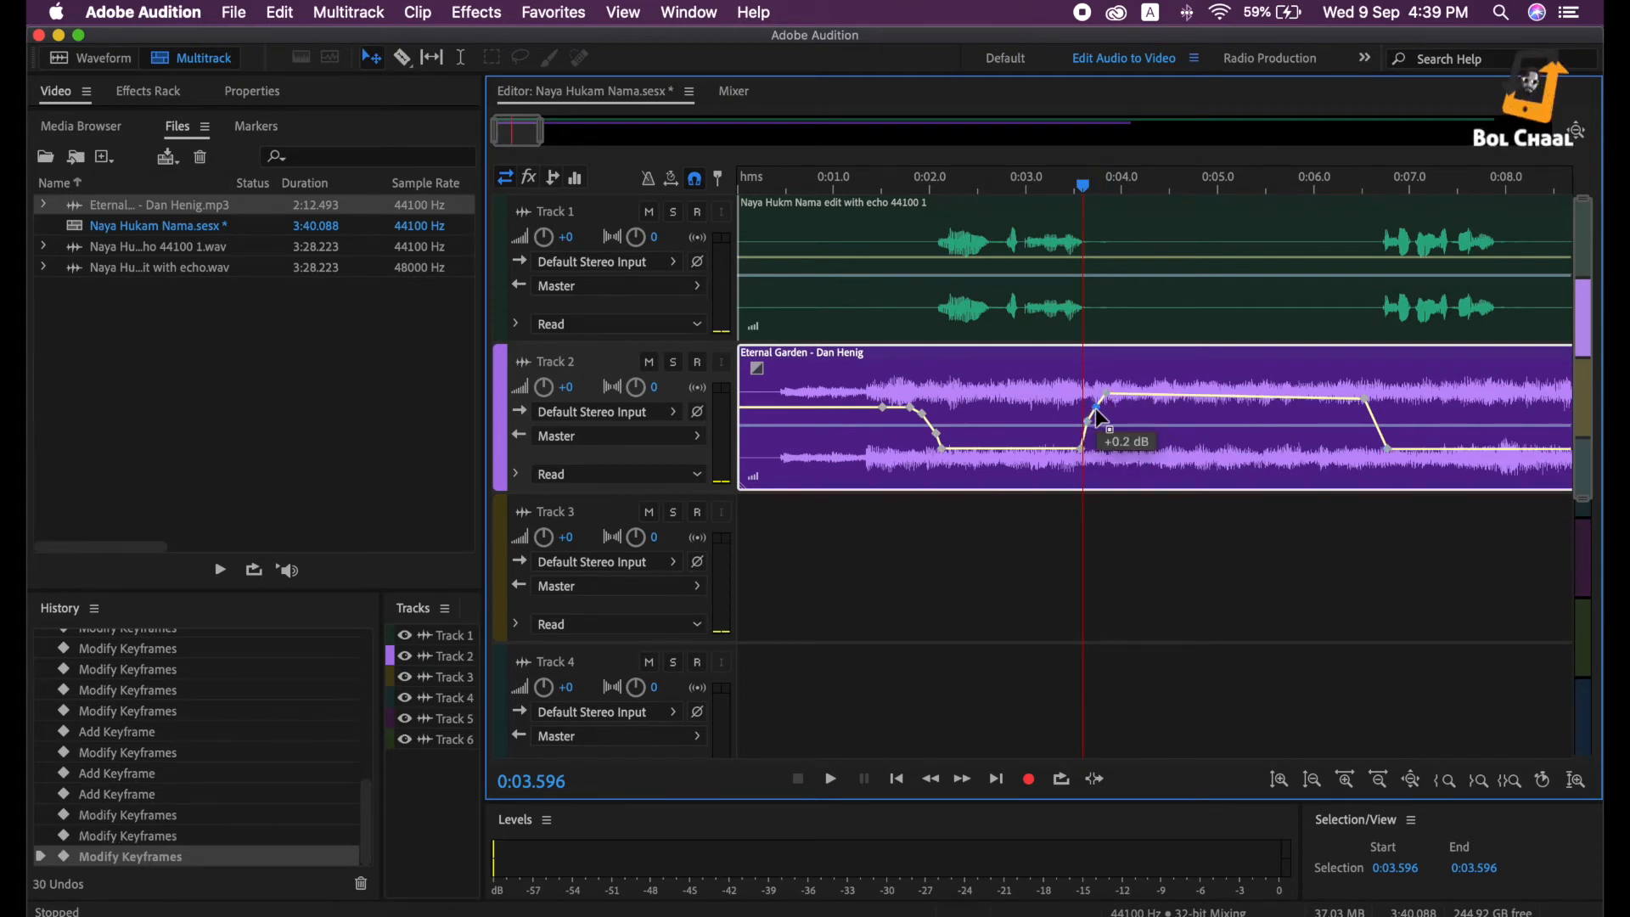
click(1107, 395)
drag(1107, 395, 1107, 399)
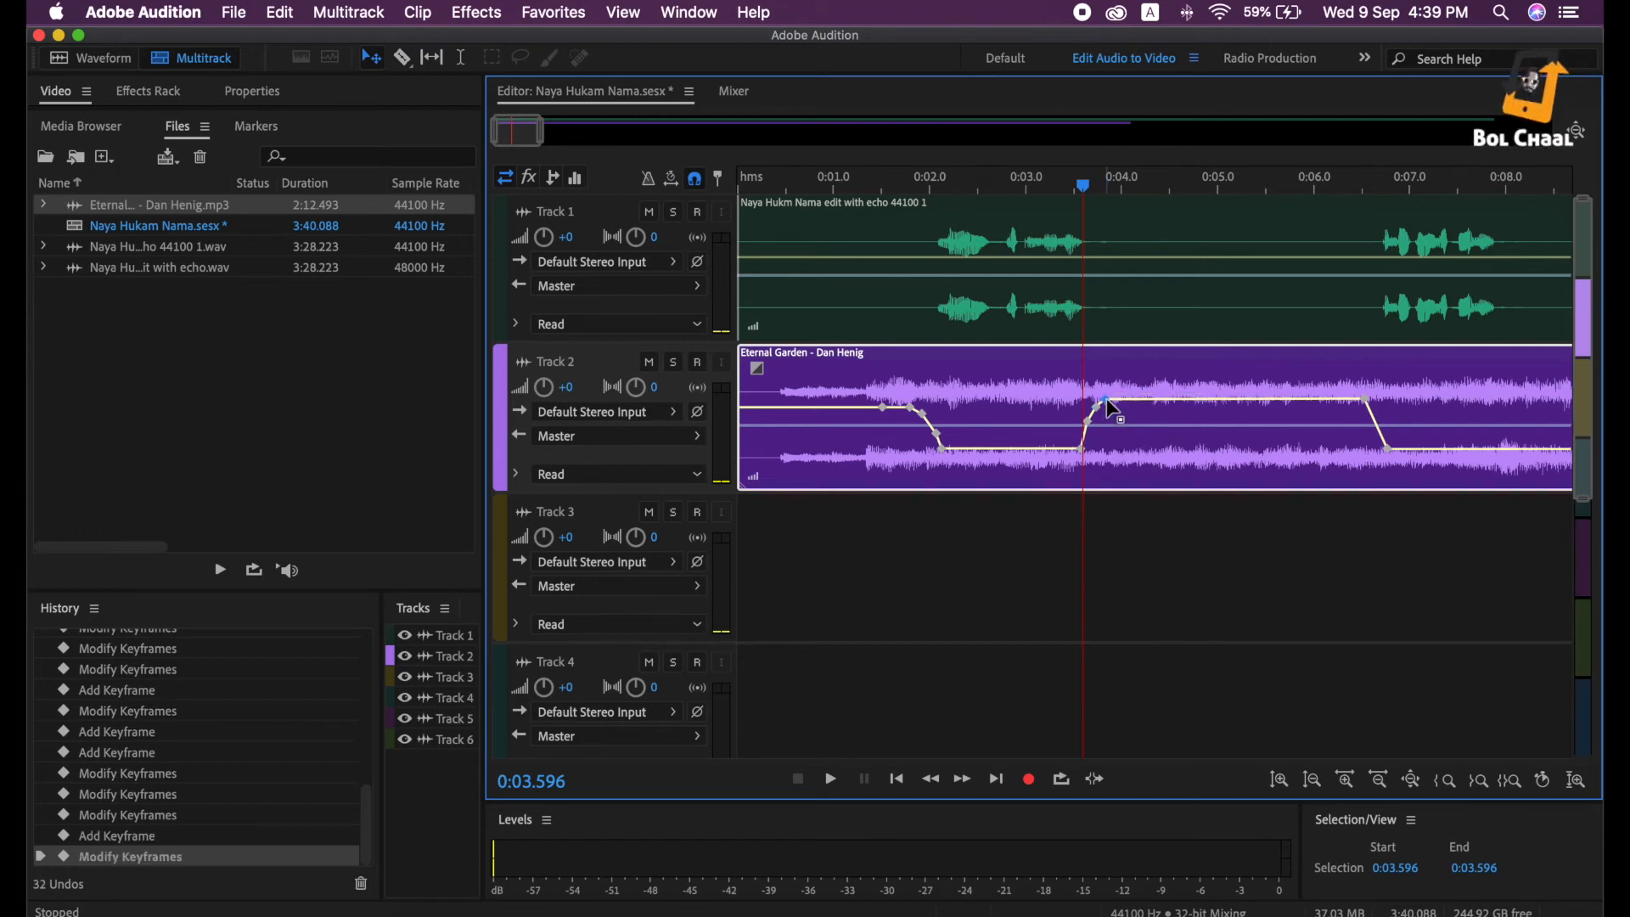
Add and reposition intermediate volume keyframes between about 0:06.5 and 0:06.8 to smooth the music's second fade-down
drag(1383, 435, 1386, 428)
click(1378, 416)
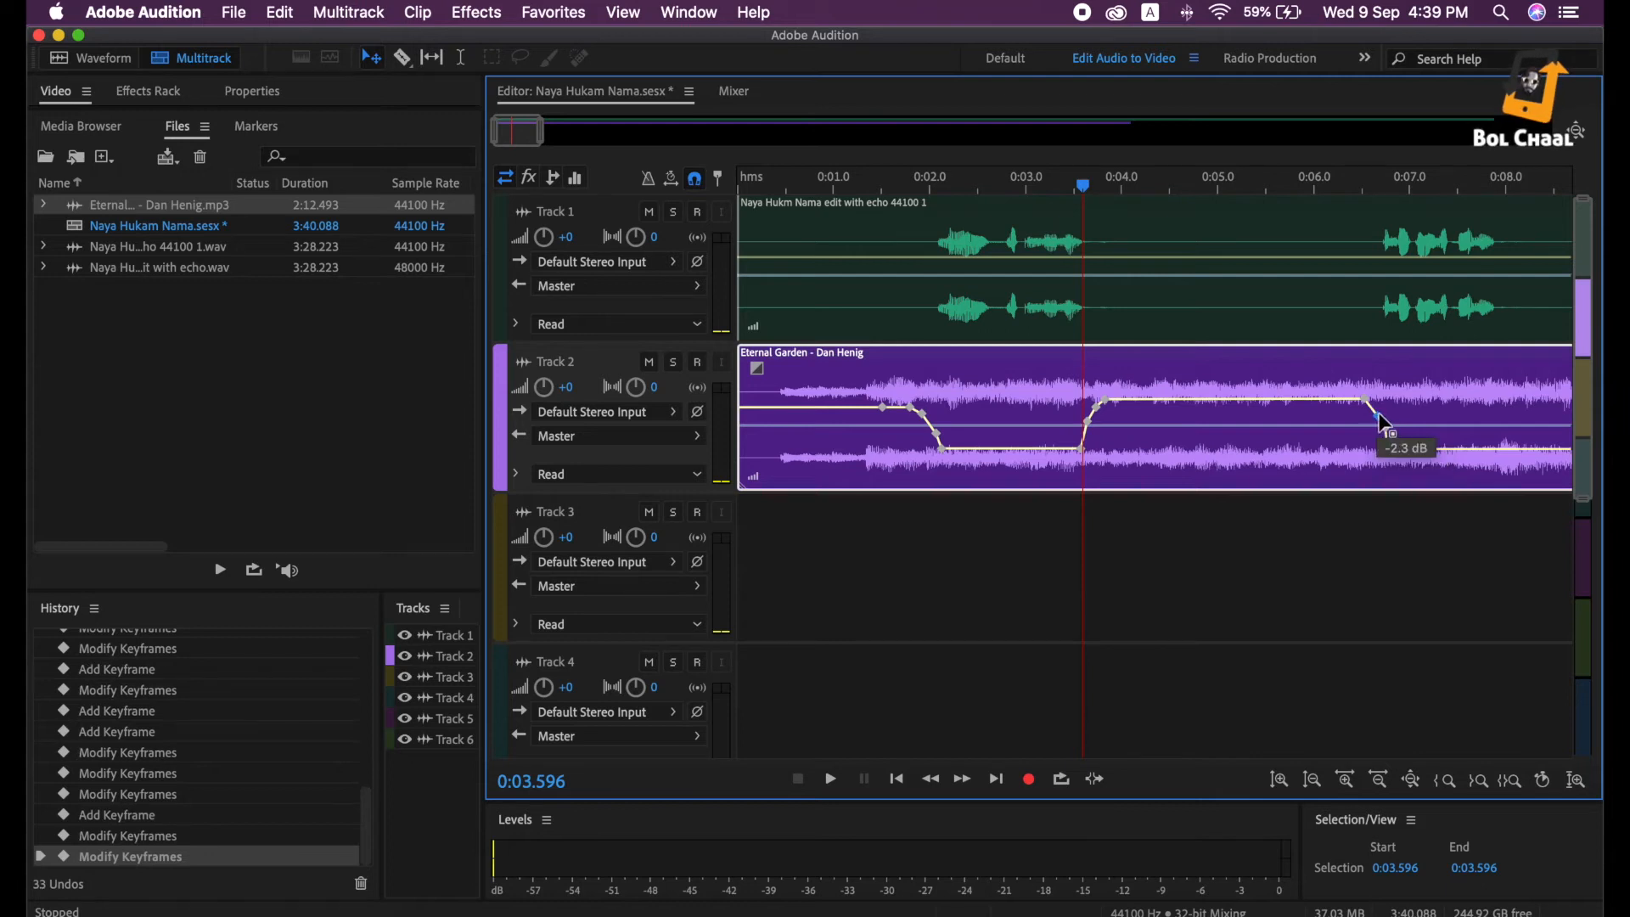
drag(1359, 401, 1359, 401)
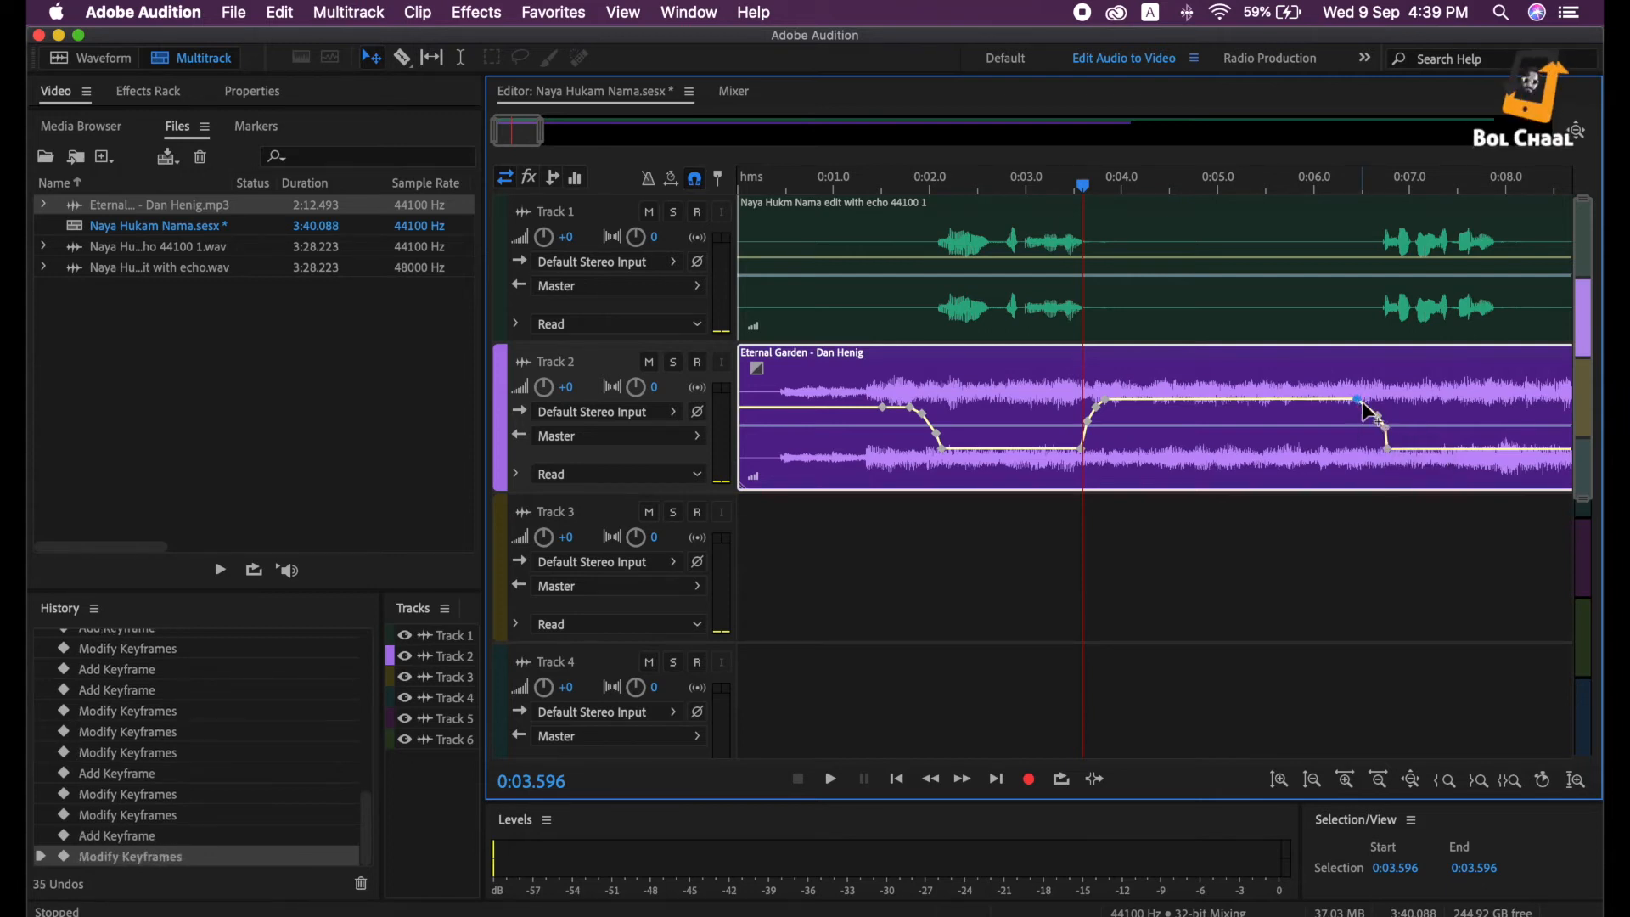
click(1367, 407)
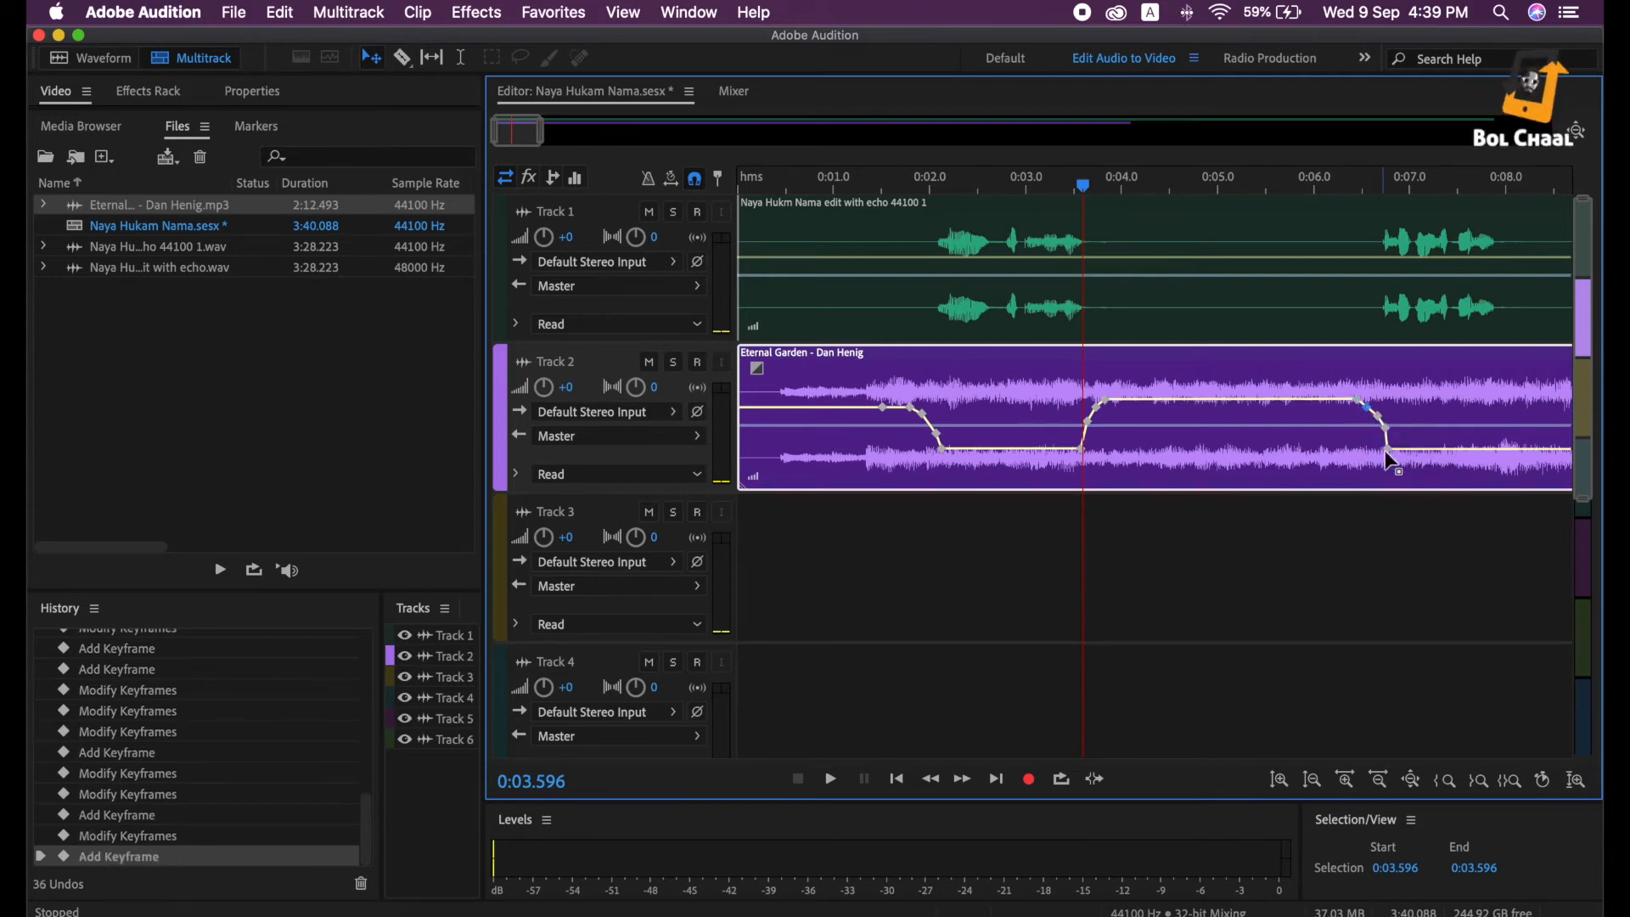
drag(1387, 447, 1387, 445)
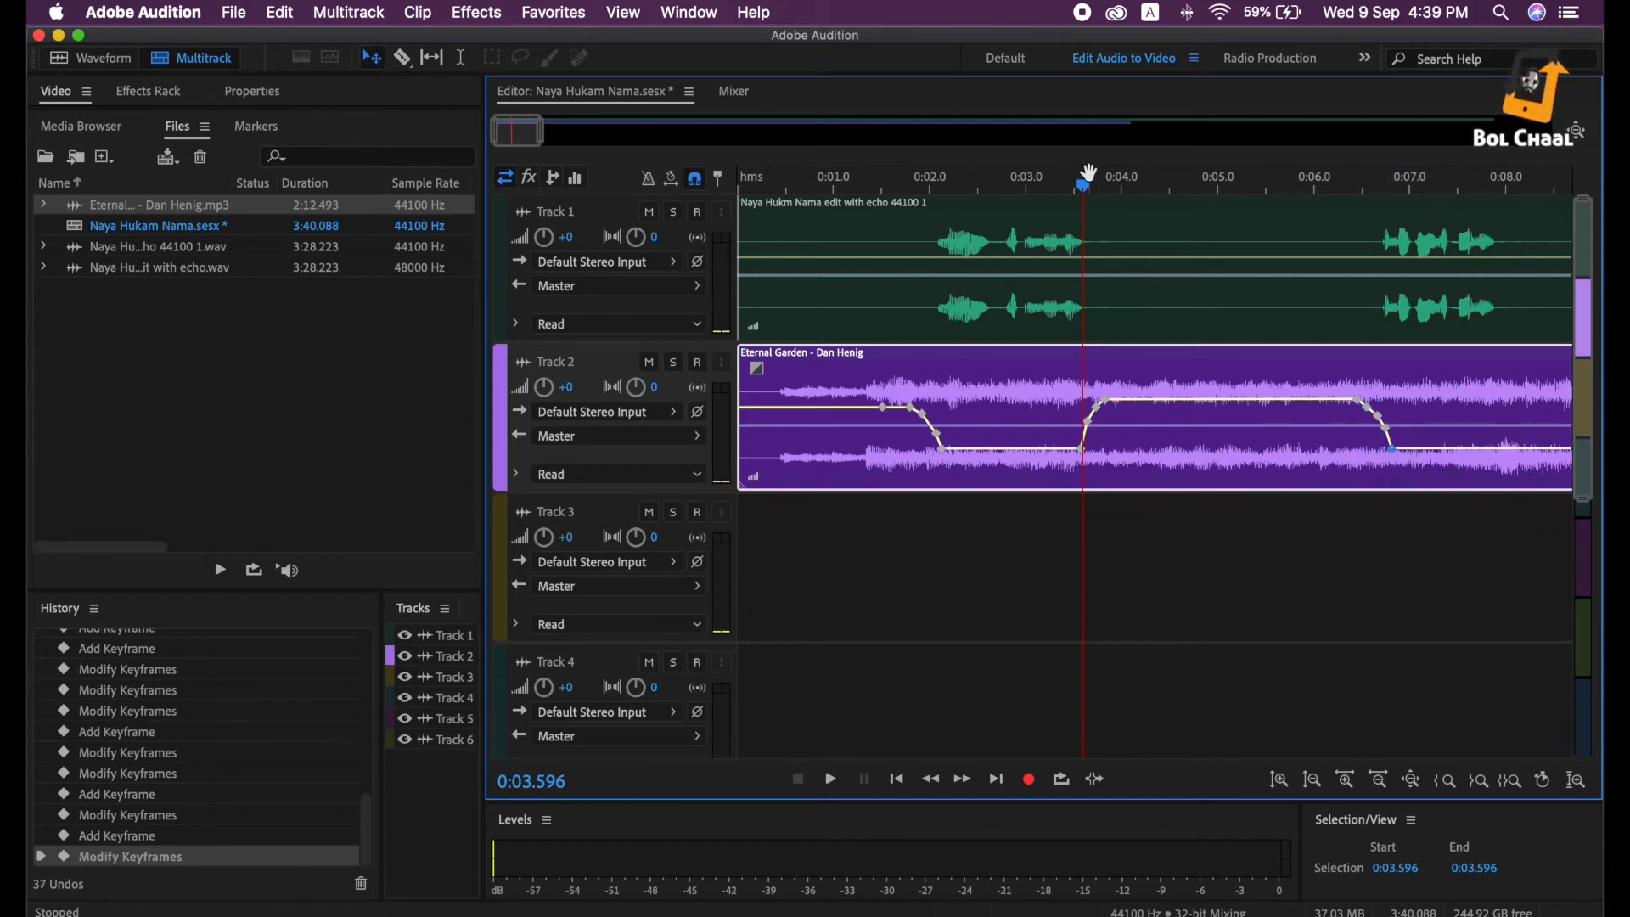
Play the mix from the beginning to about 0:27 to check the music's volume changes around the voice
drag(1088, 172, 718, 202)
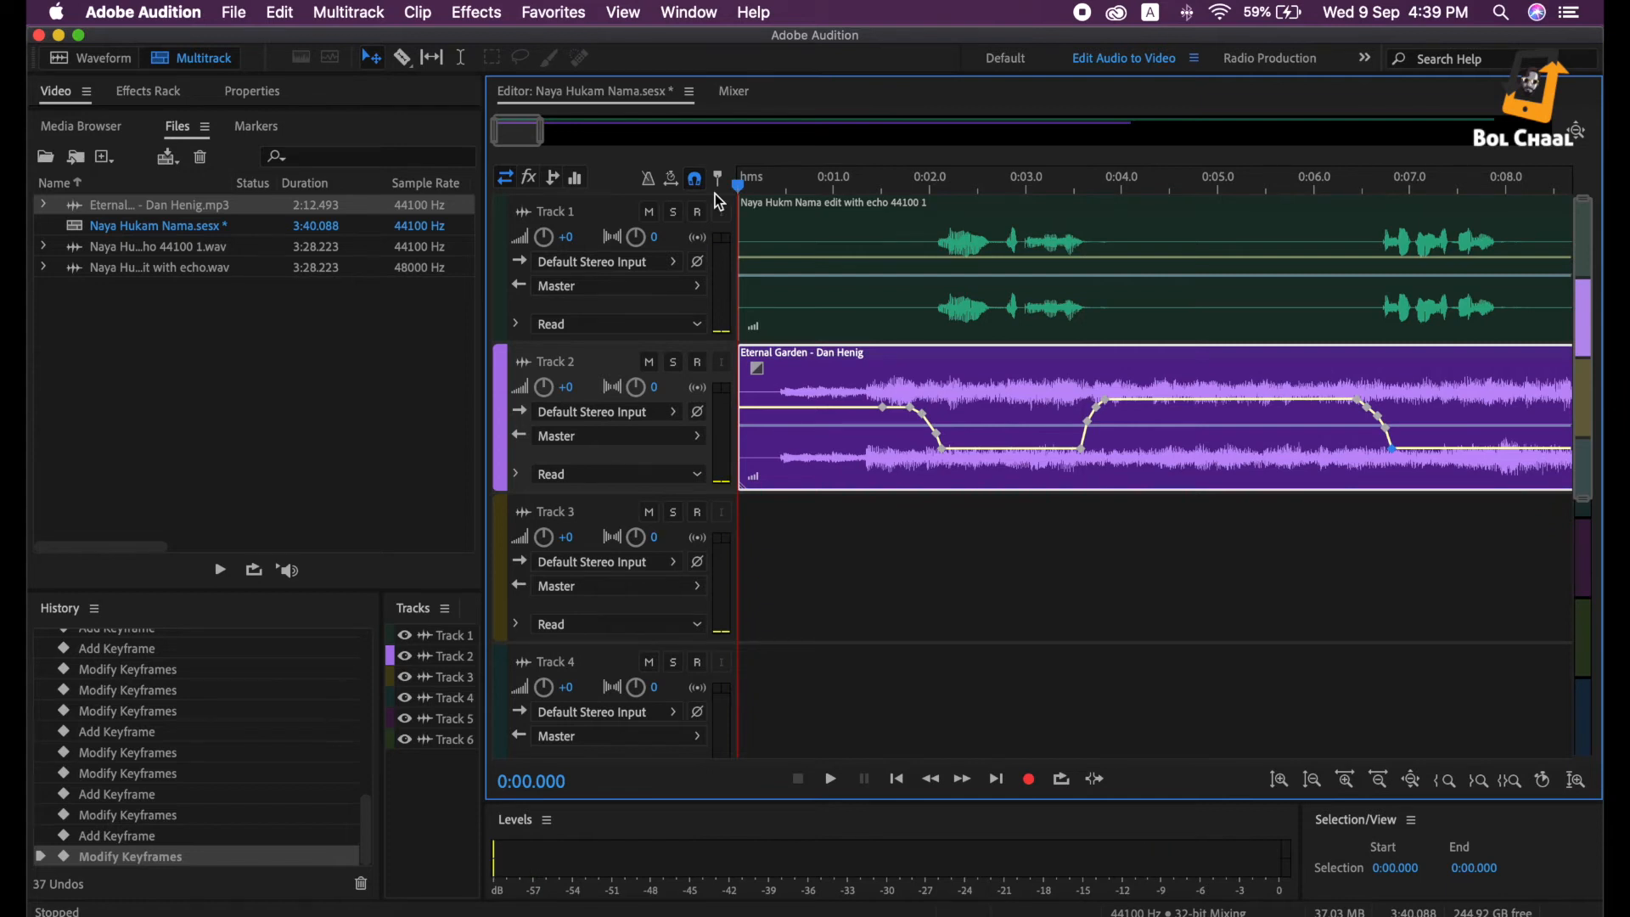
key(space)
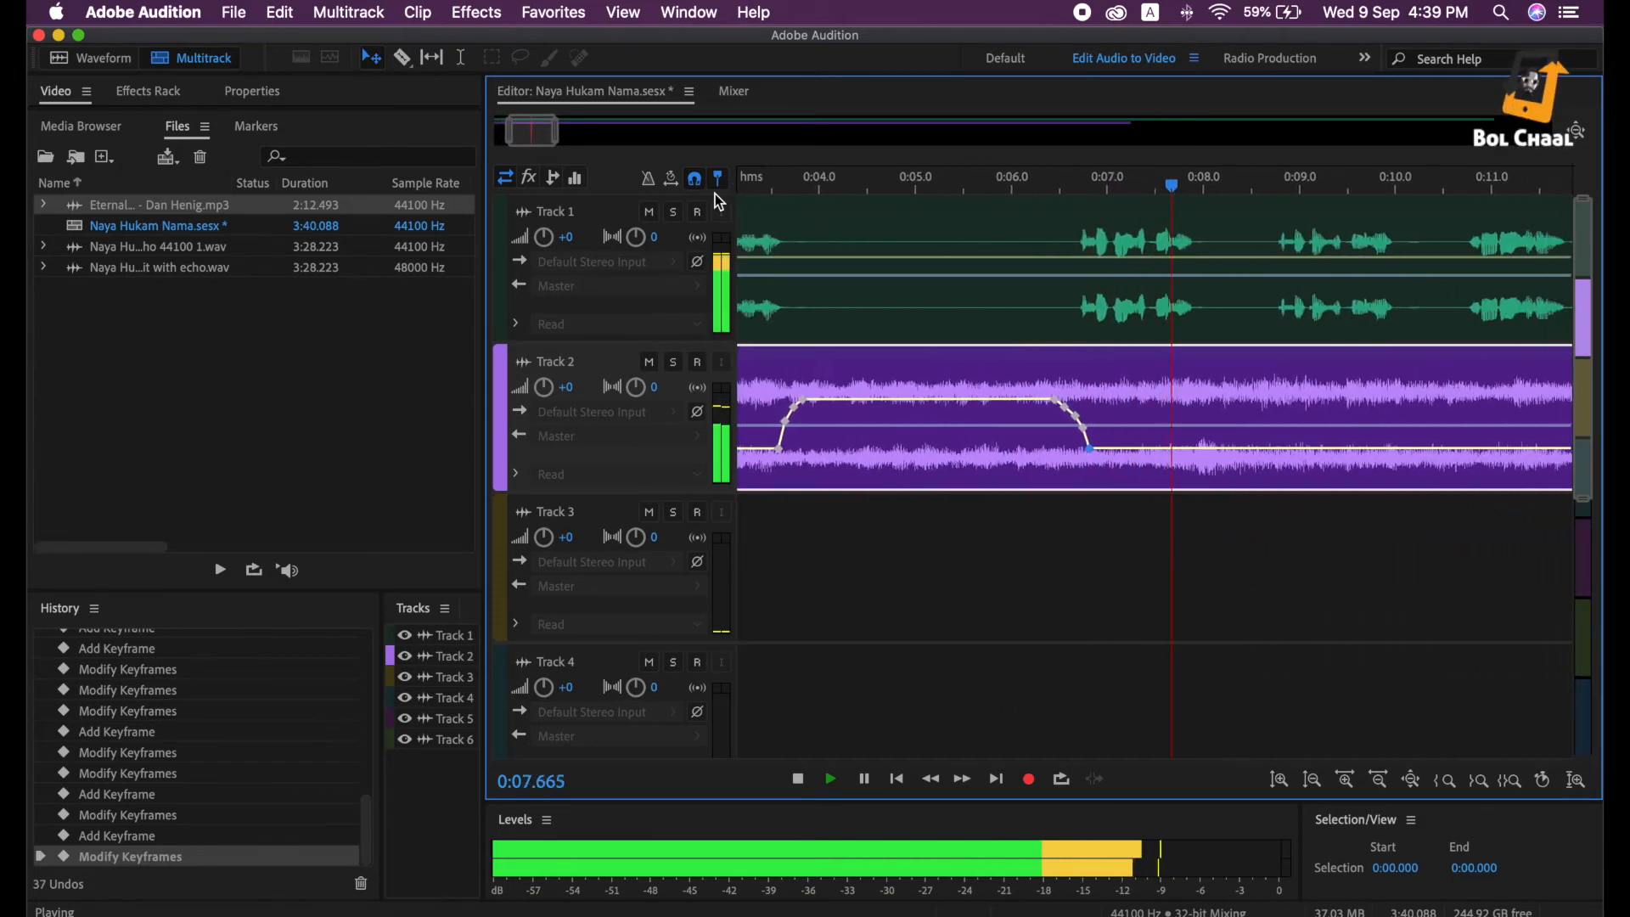
scroll(536, 125, down, 2)
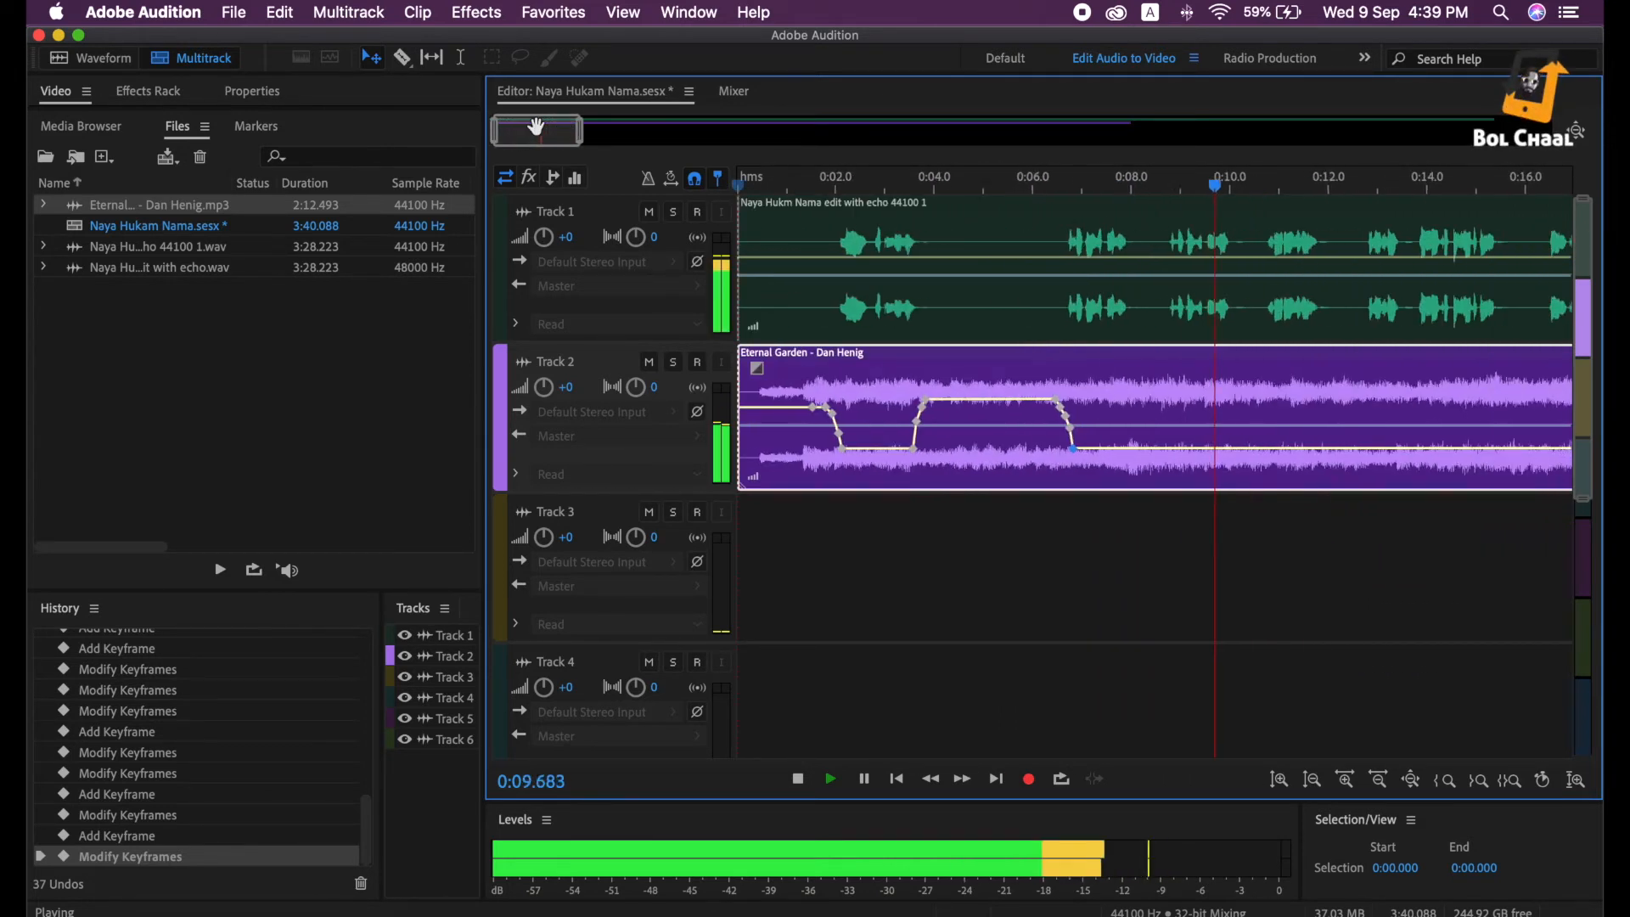
scroll(536, 126, down, 4)
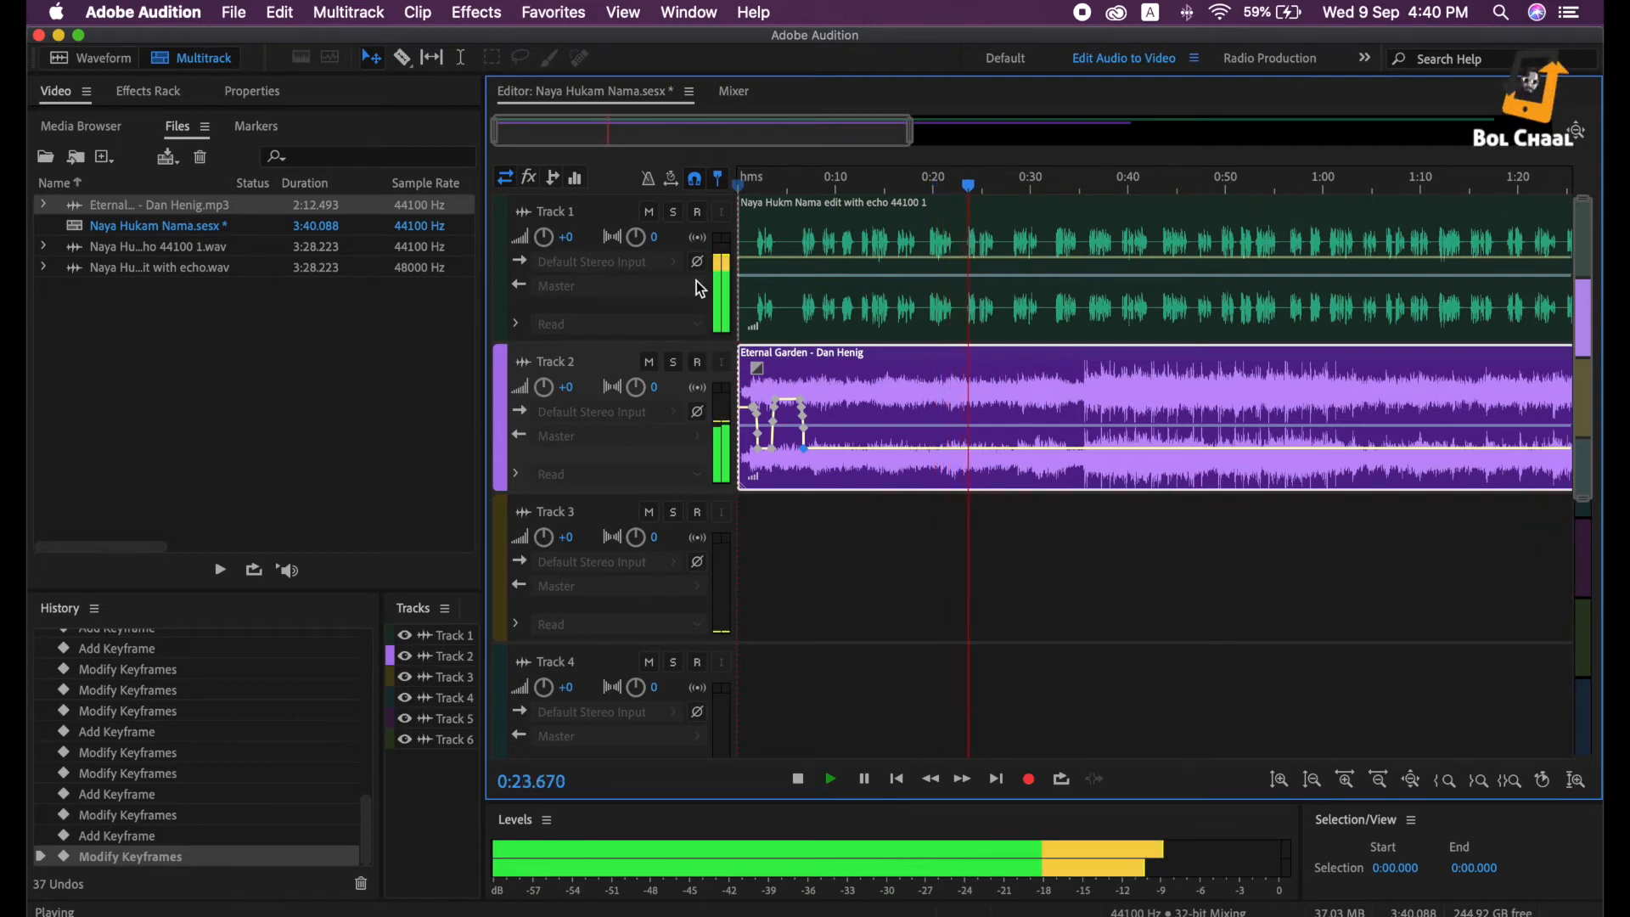
scroll(706, 136, down, 2)
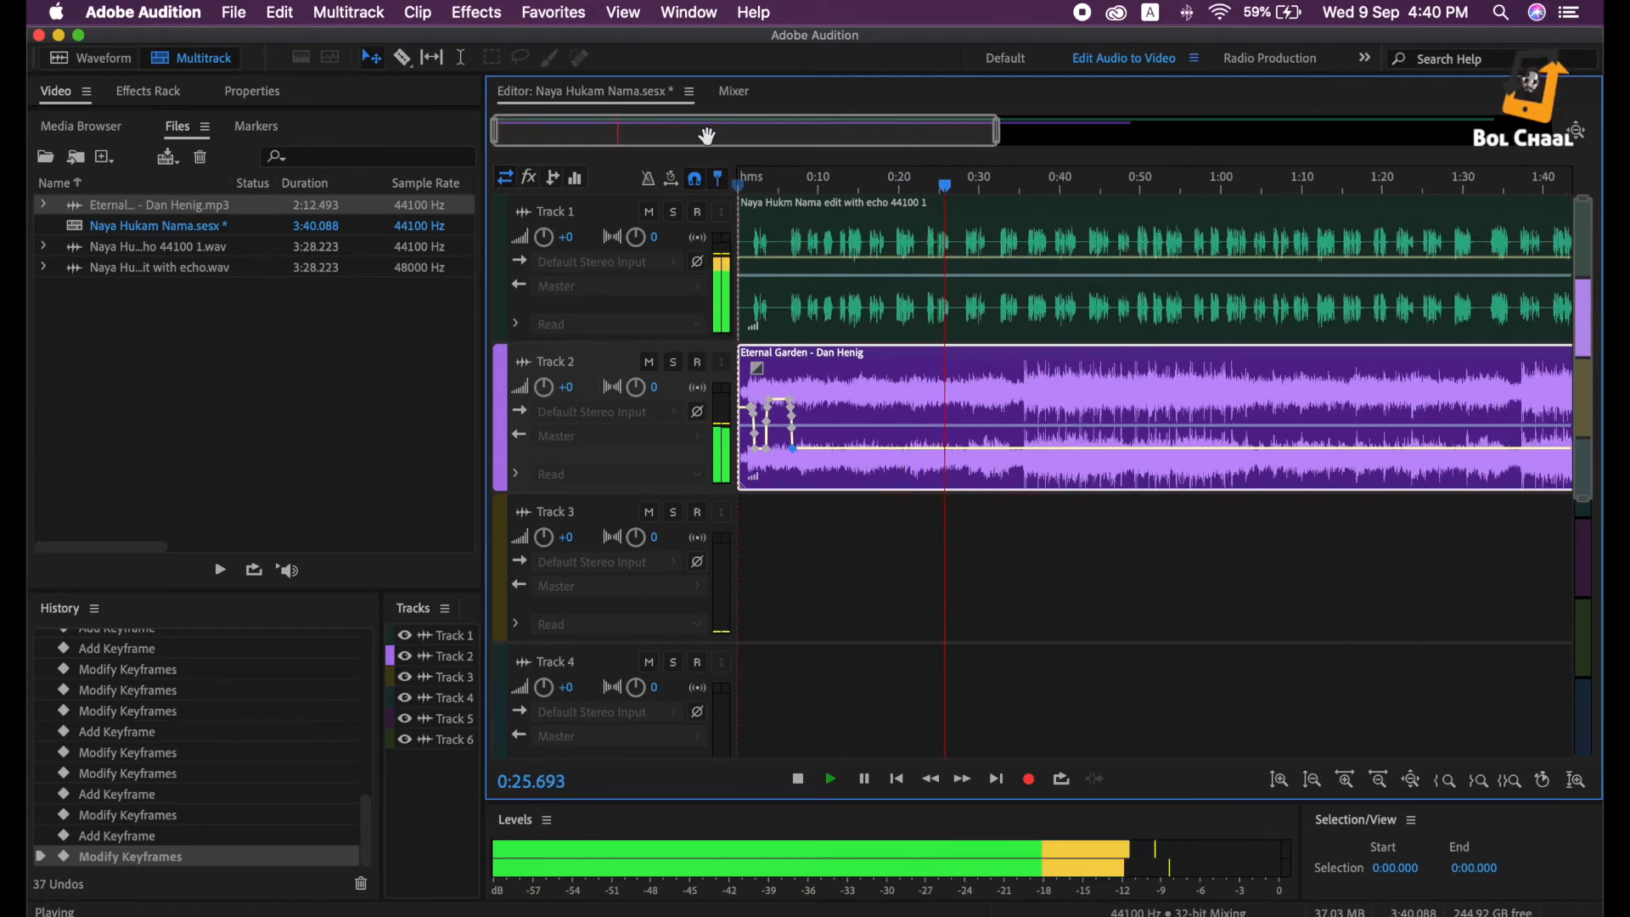
key(space)
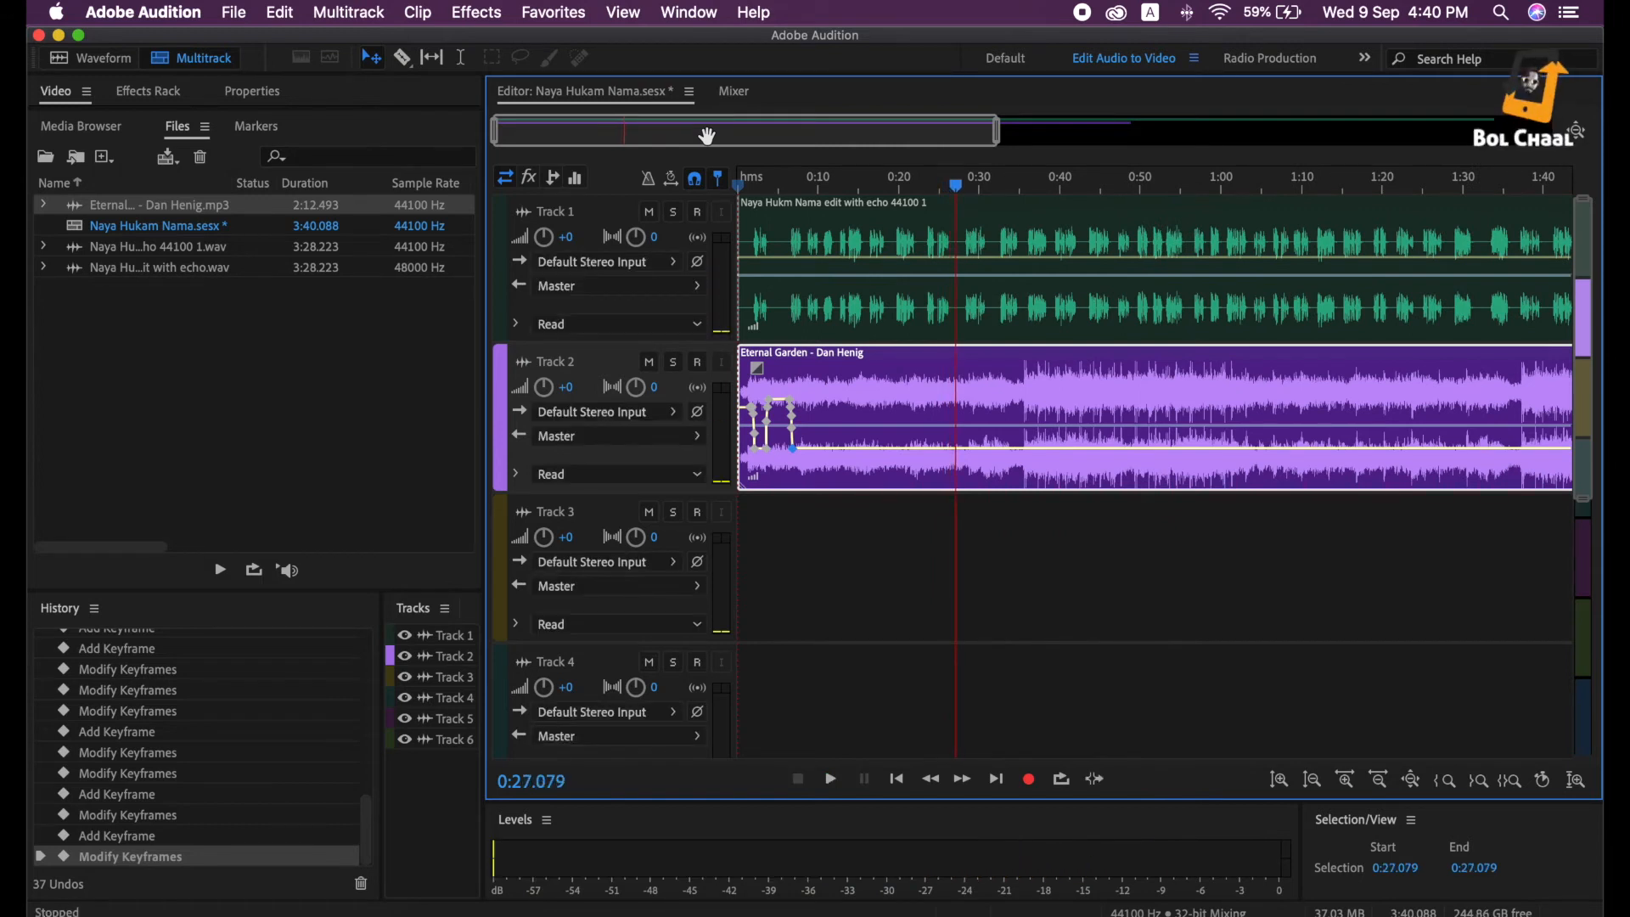
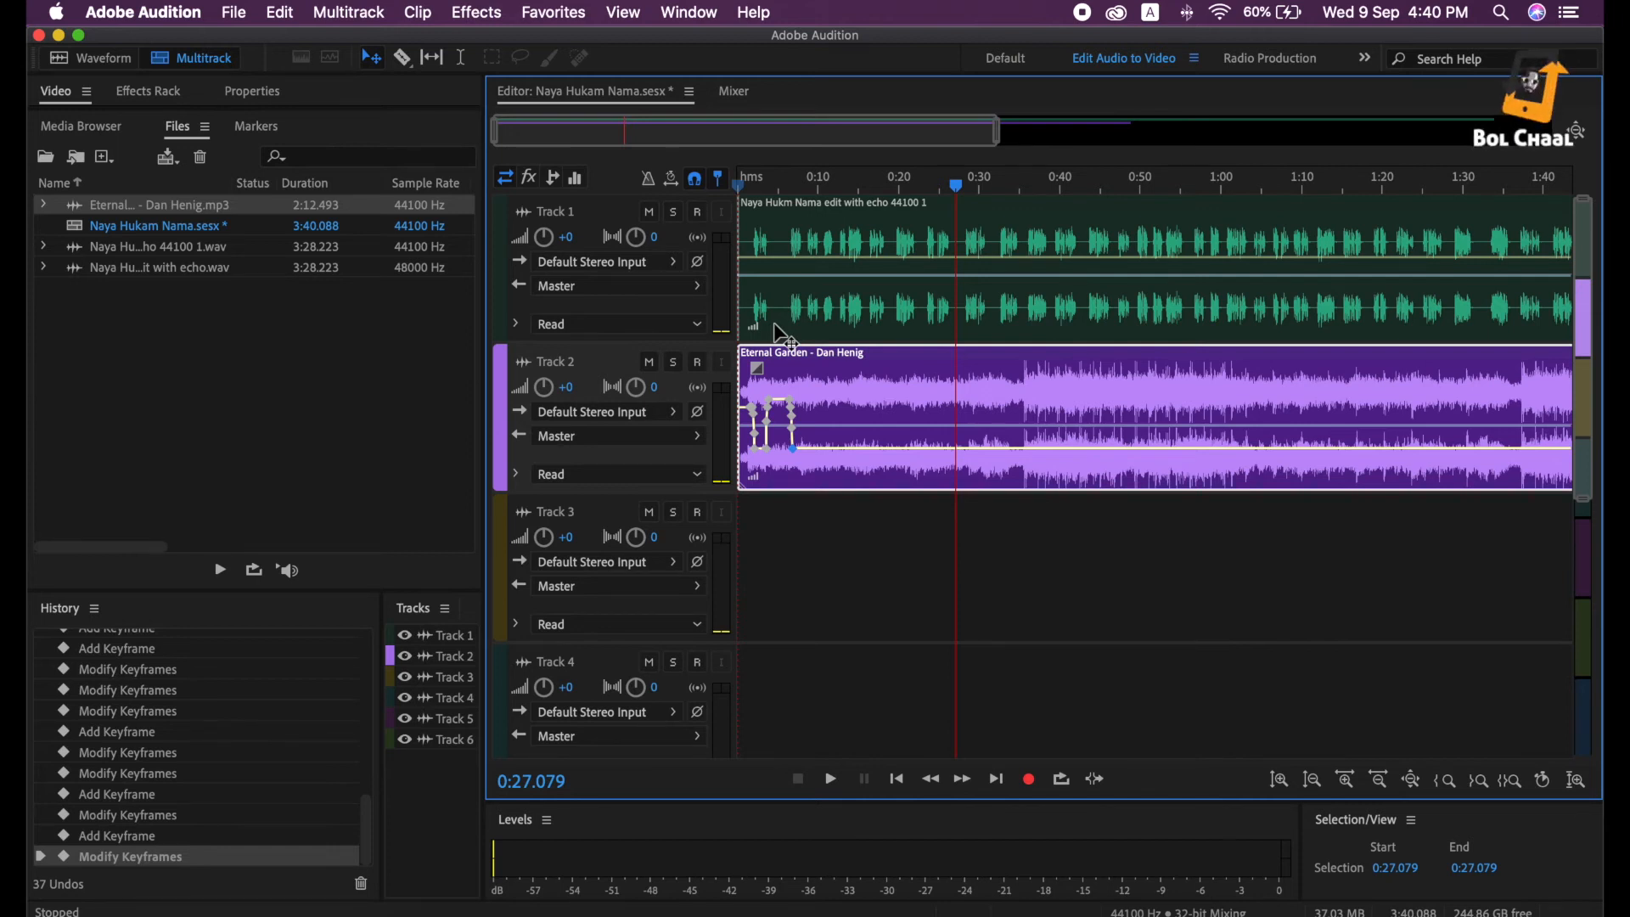
Look over the rest of the music clip and play from about 0:31 to 0:40, where the music gets louder
scroll(783, 335, down, 2)
scroll(783, 336, right, 3)
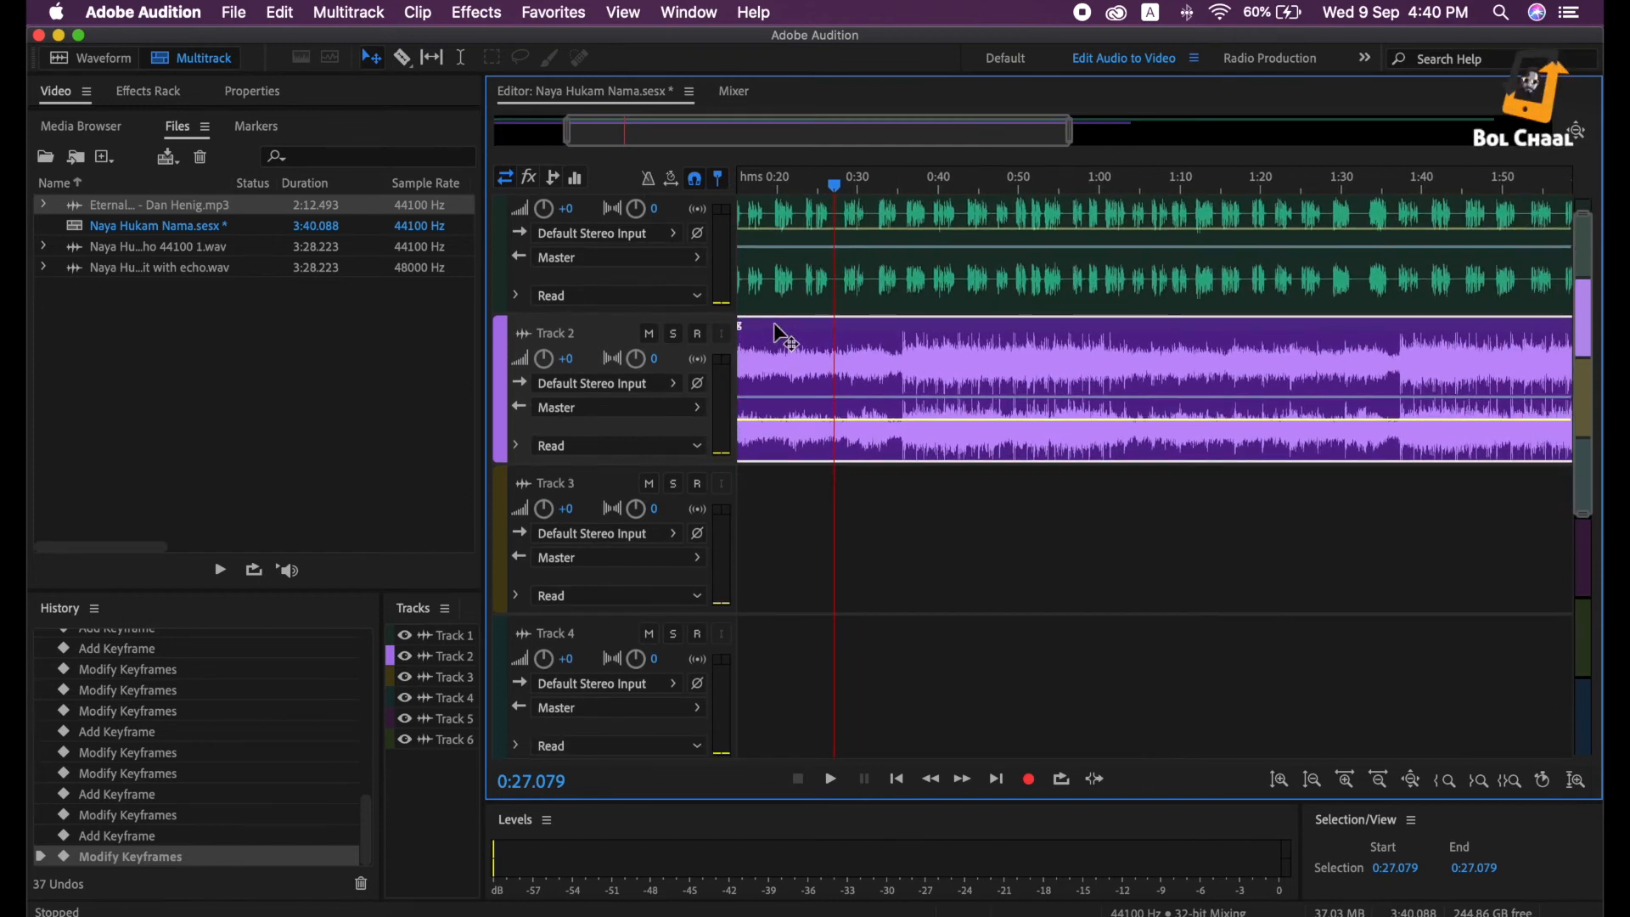
scroll(775, 324, up, 1)
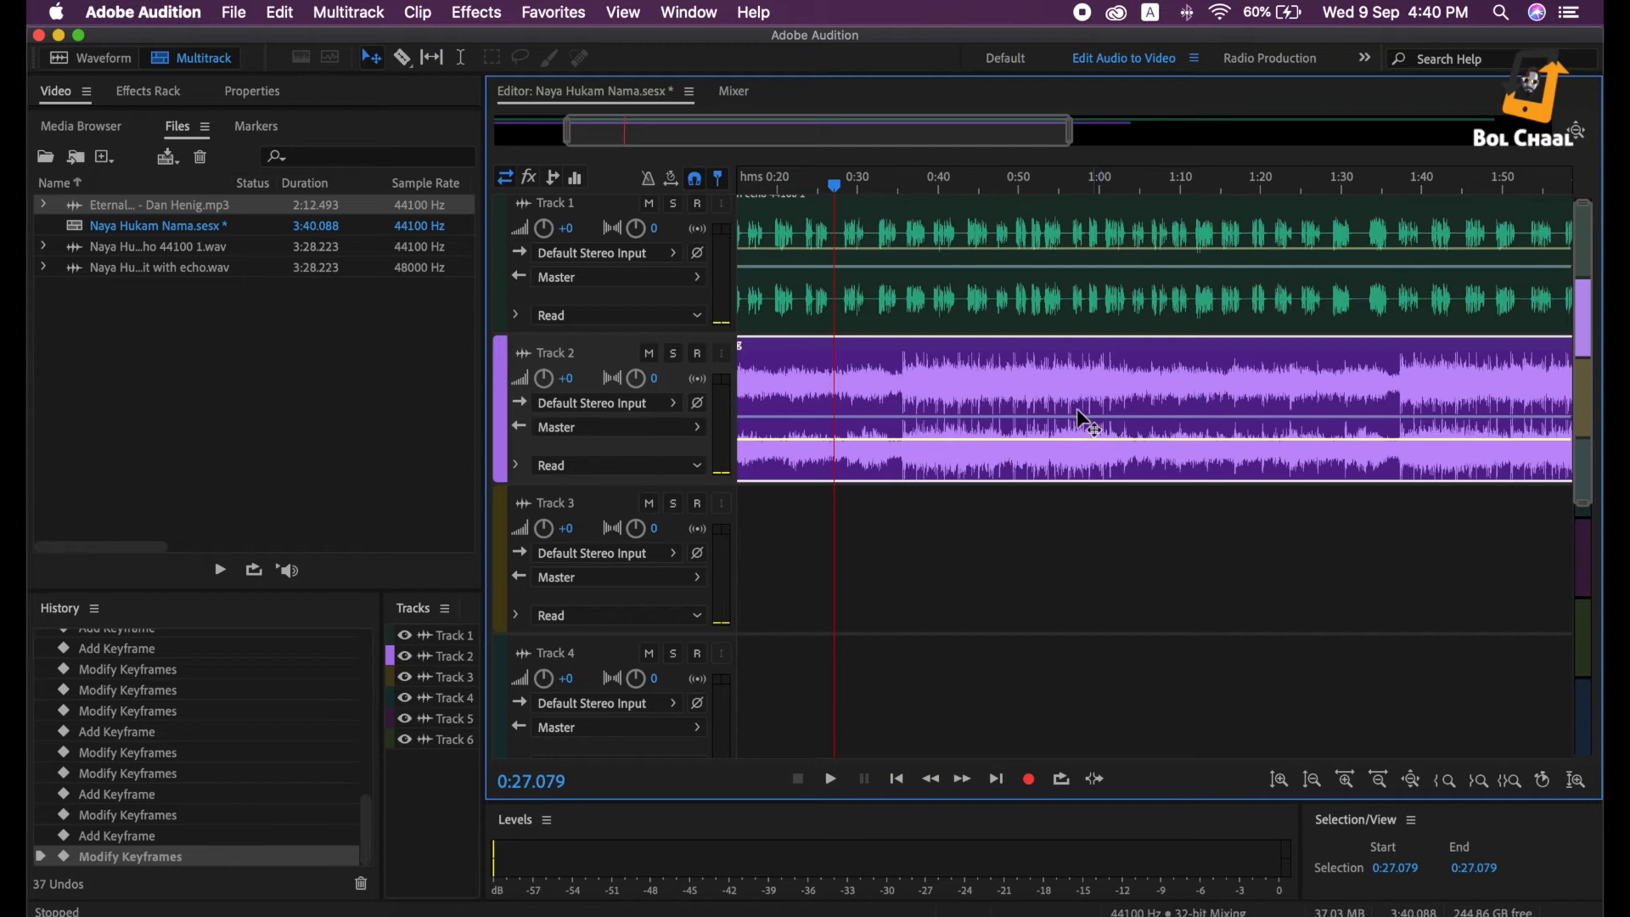
scroll(865, 411, left, 3)
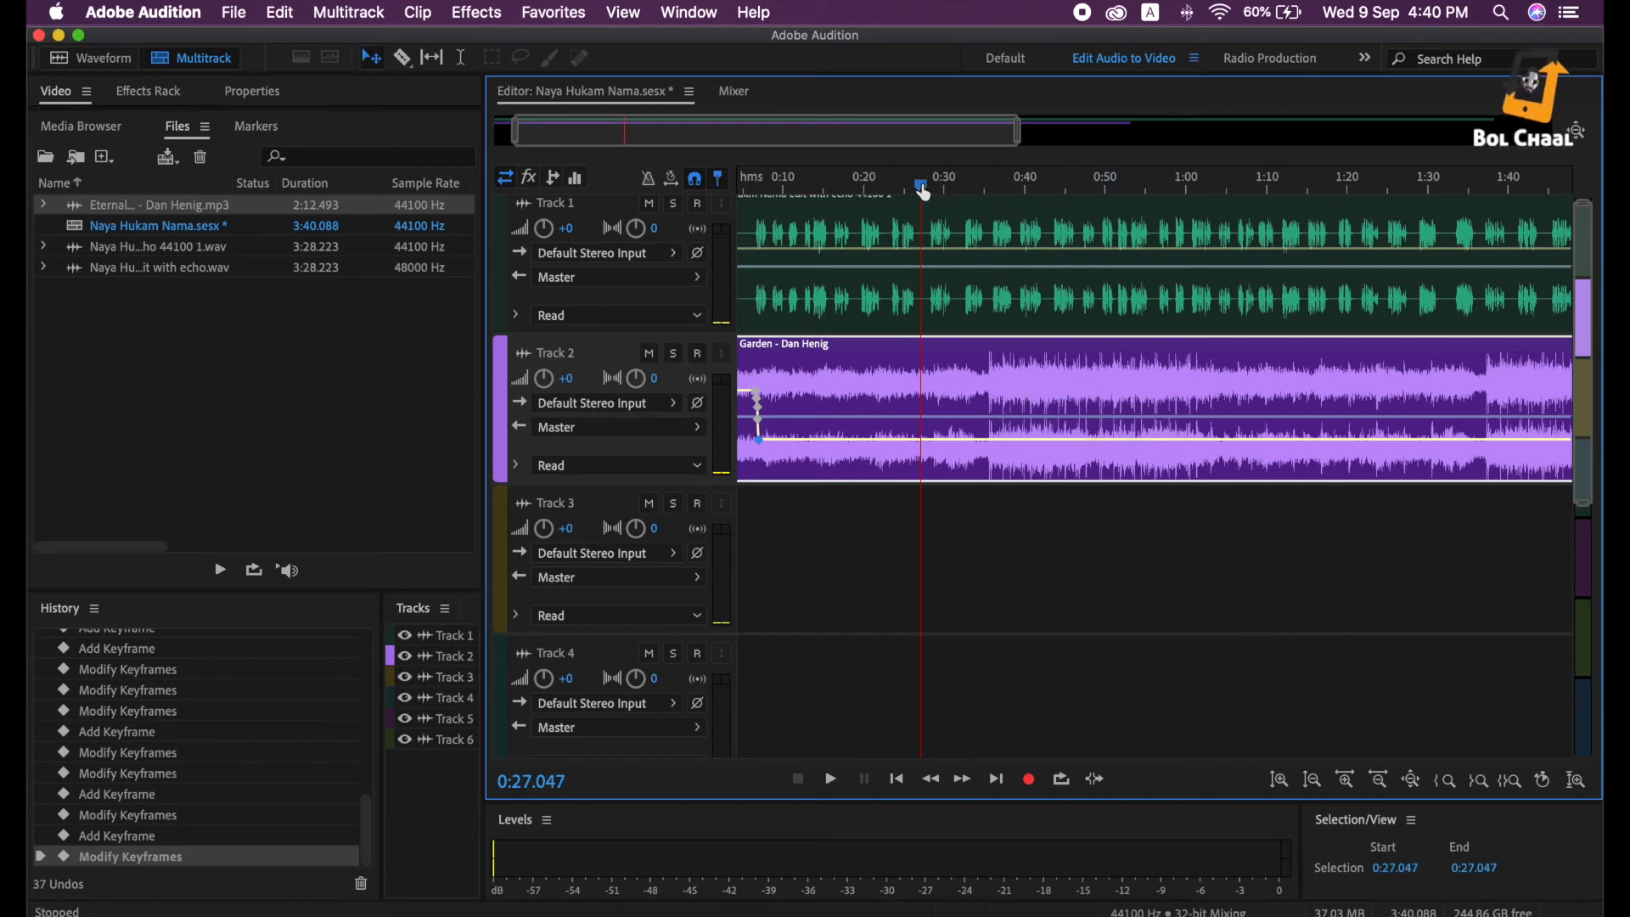
key(space)
click(954, 182)
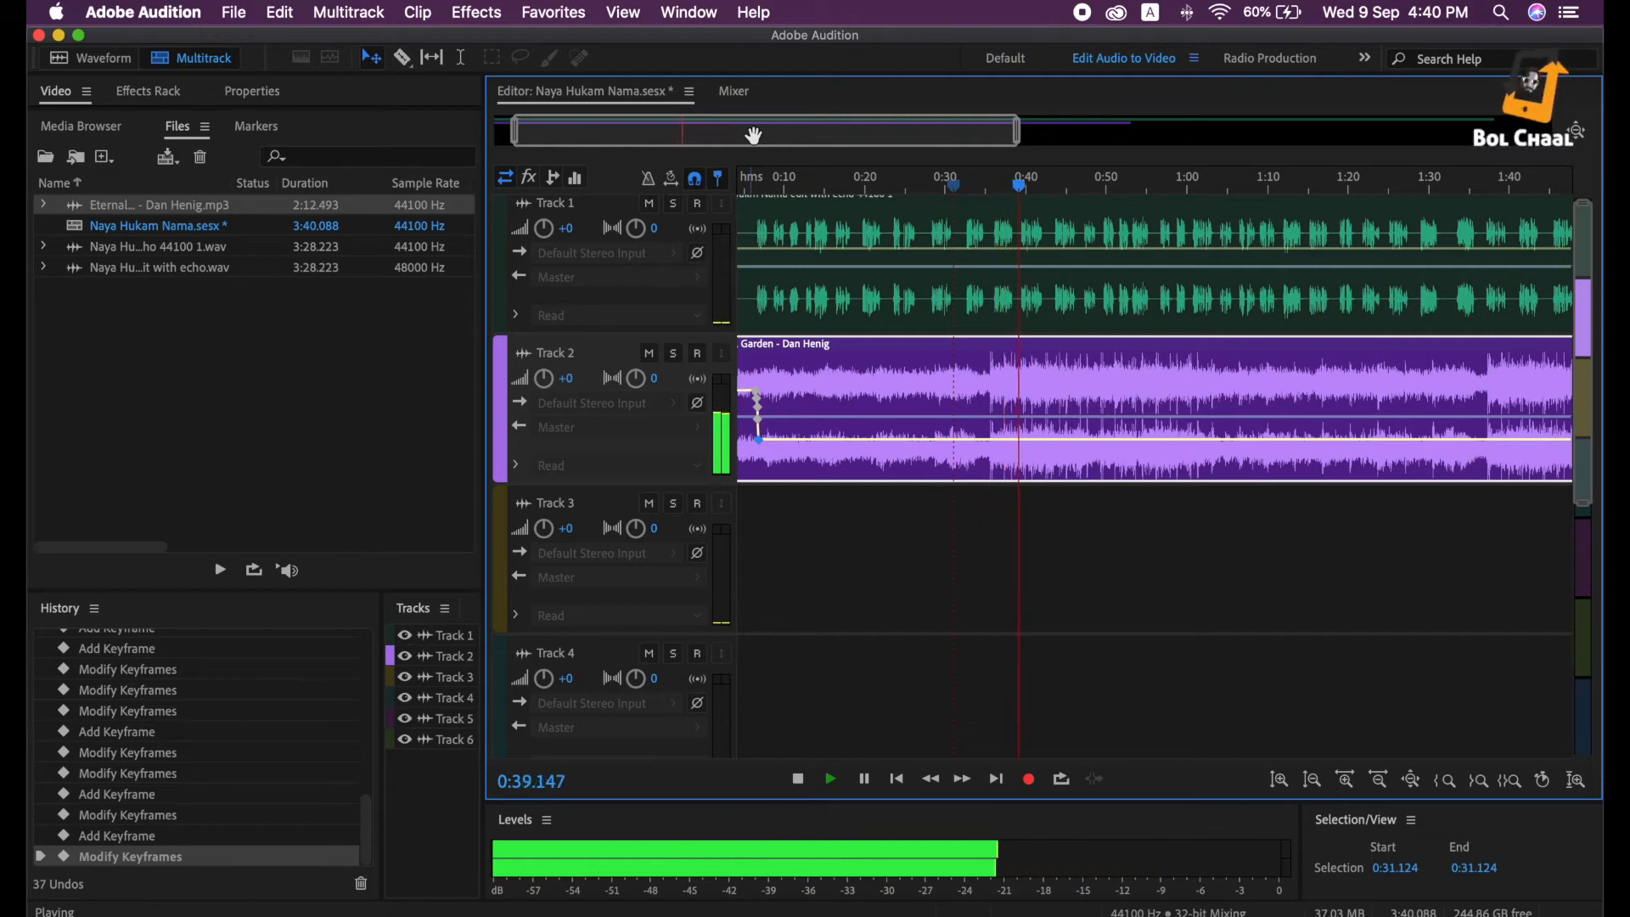
key(space)
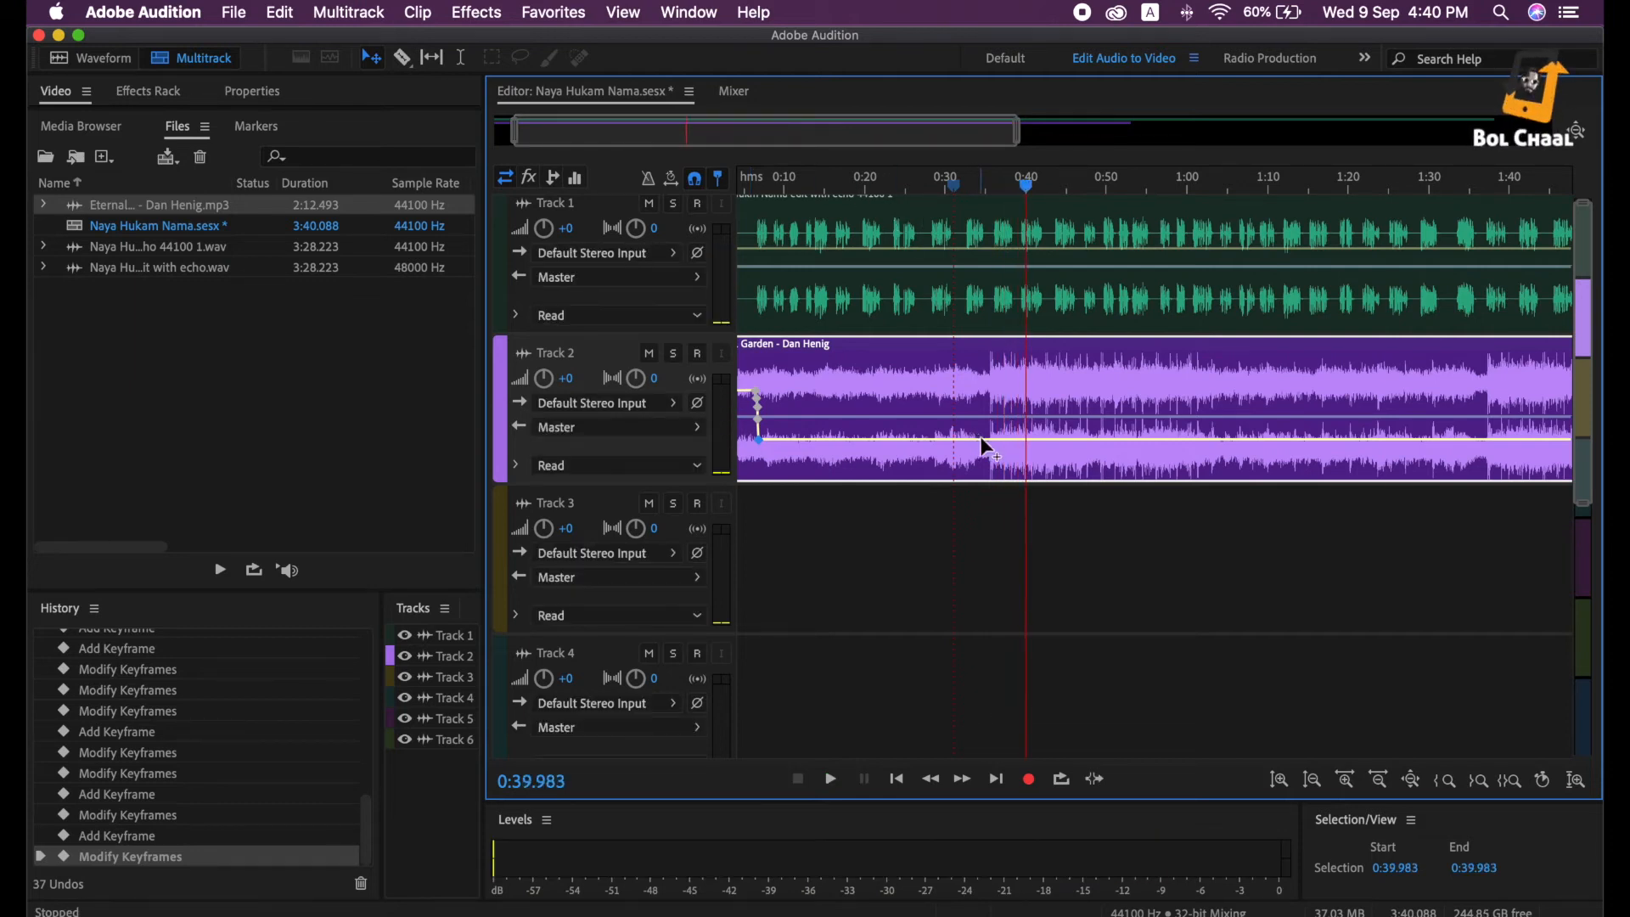
Lower the music's volume at about 0:35, where the music gets louder, and add an intermediate keyframe to smooth the drop
drag(981, 438, 991, 453)
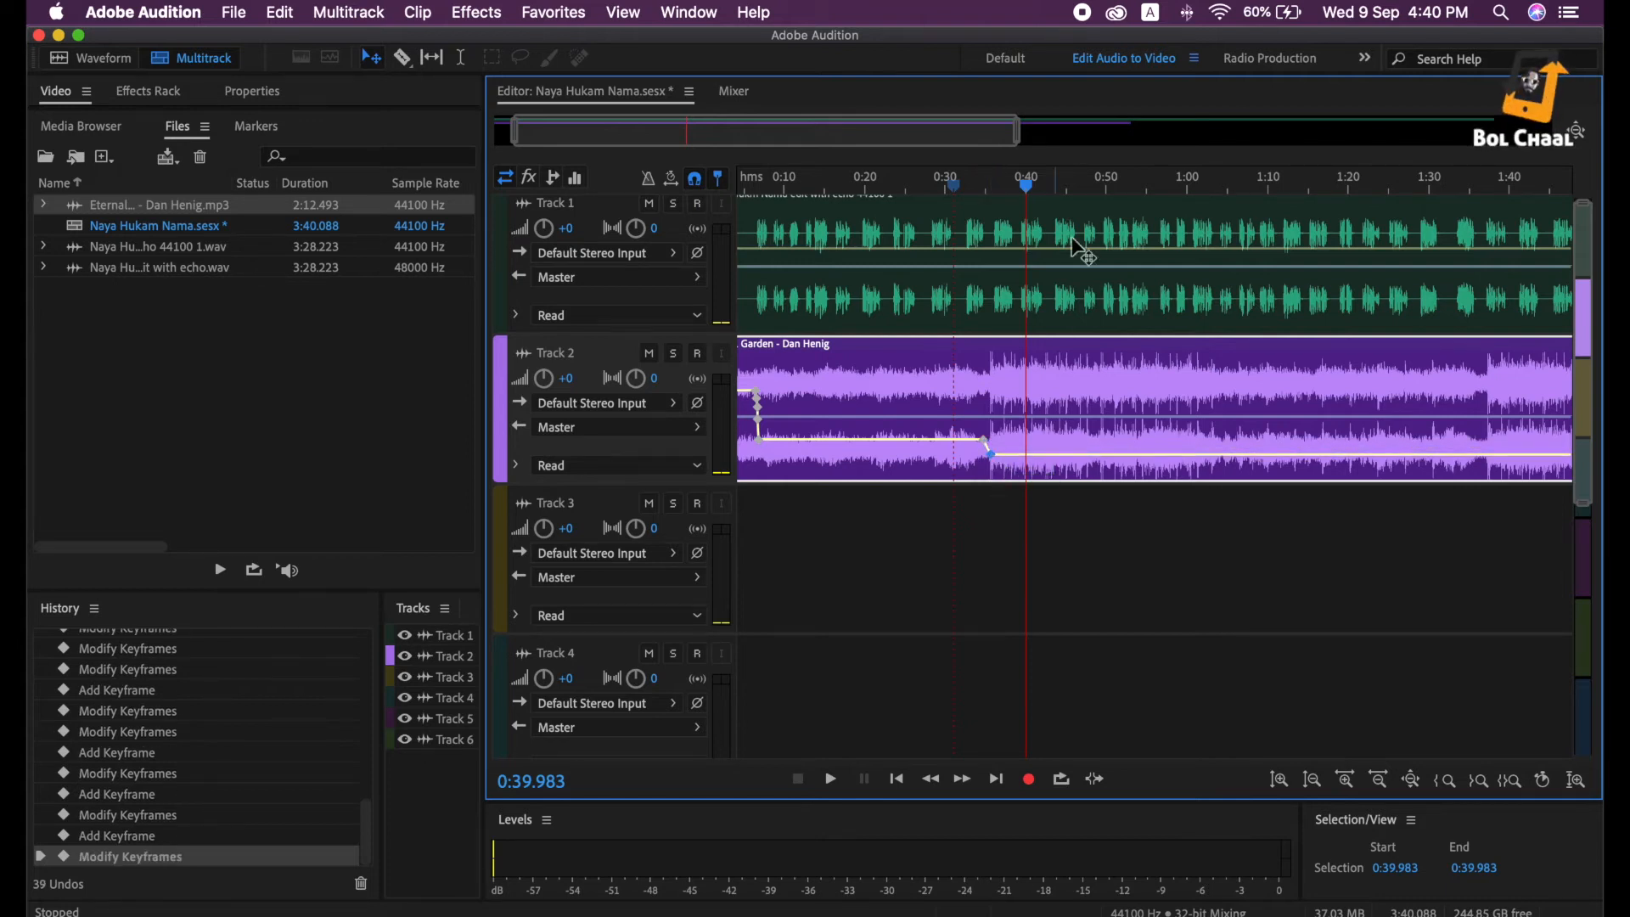
drag(1032, 194, 968, 183)
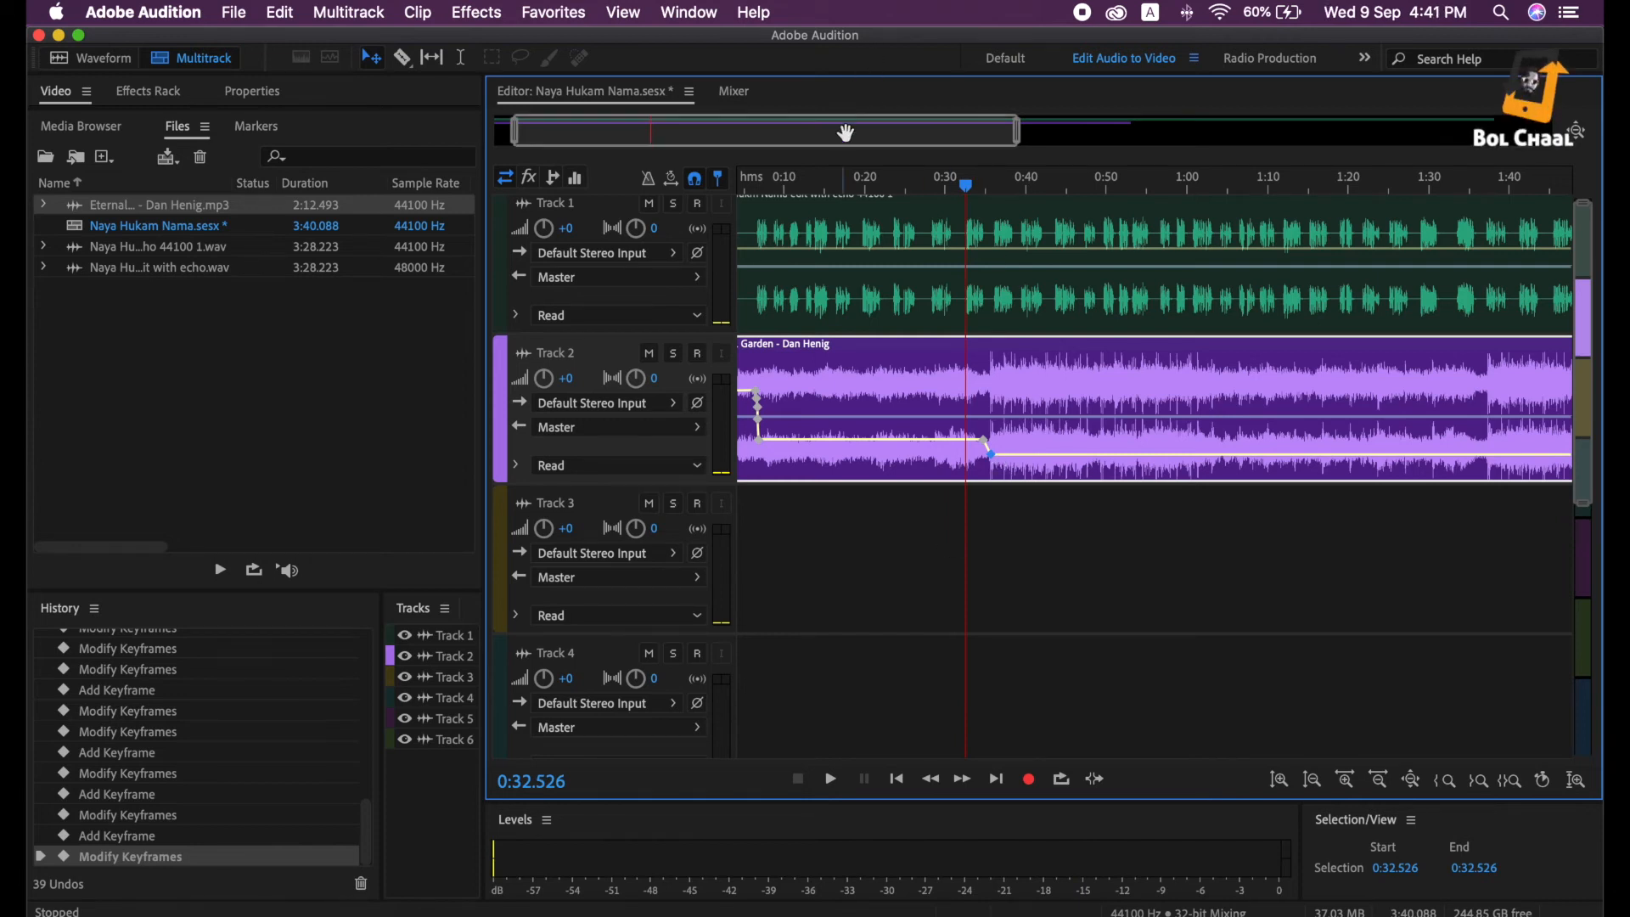
scroll(846, 133, up, 5)
drag(846, 133, 772, 133)
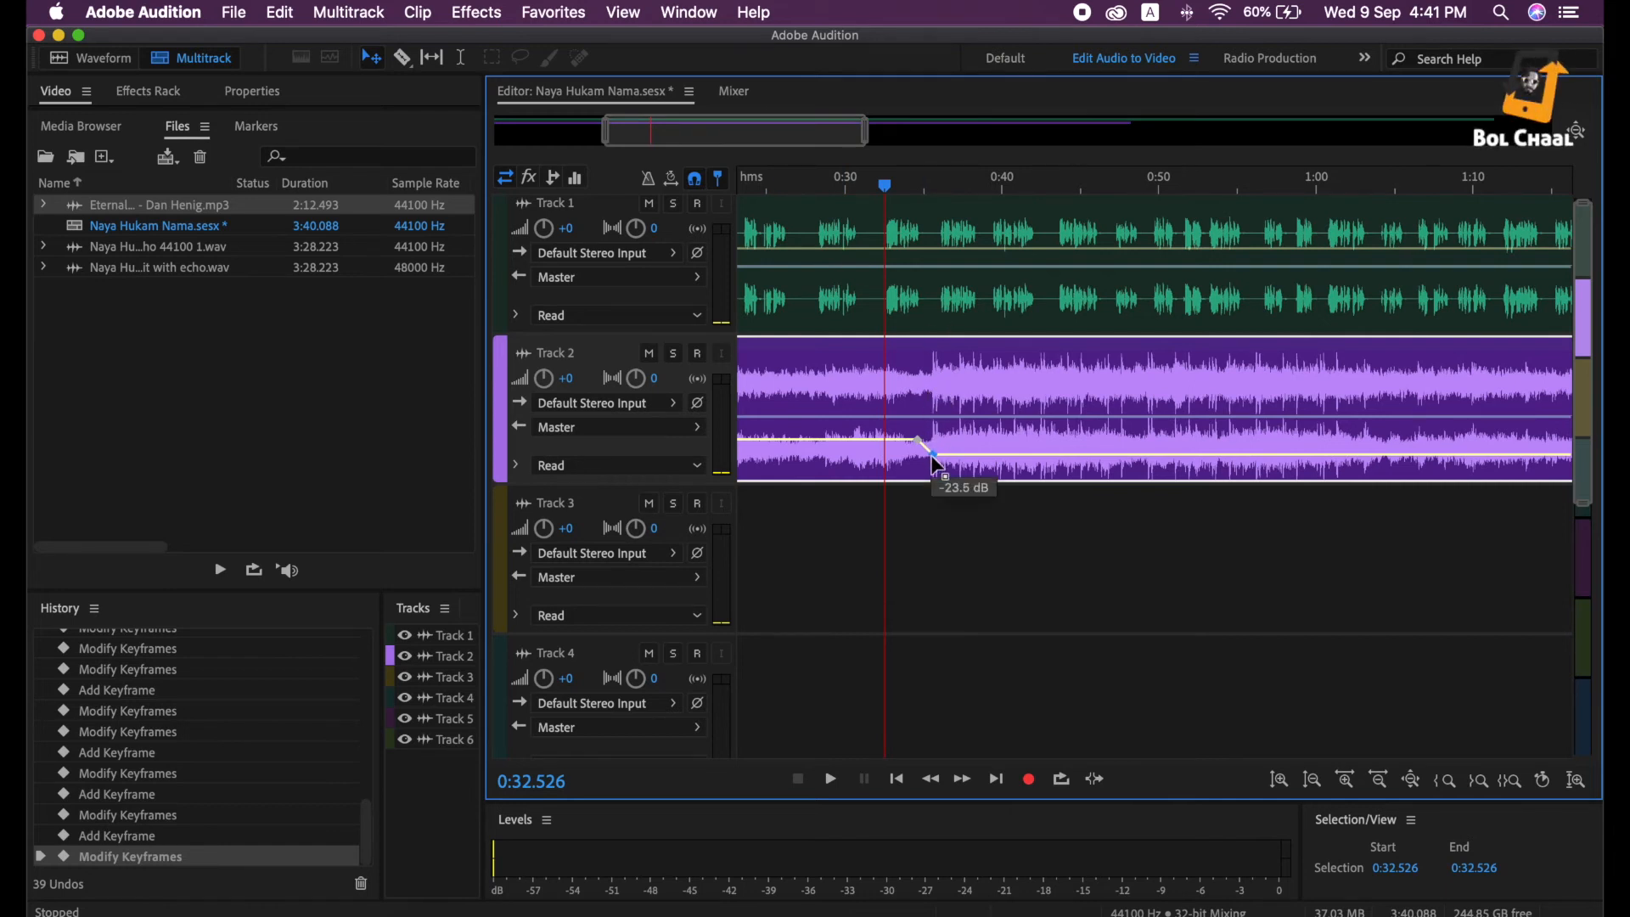
drag(936, 458, 936, 456)
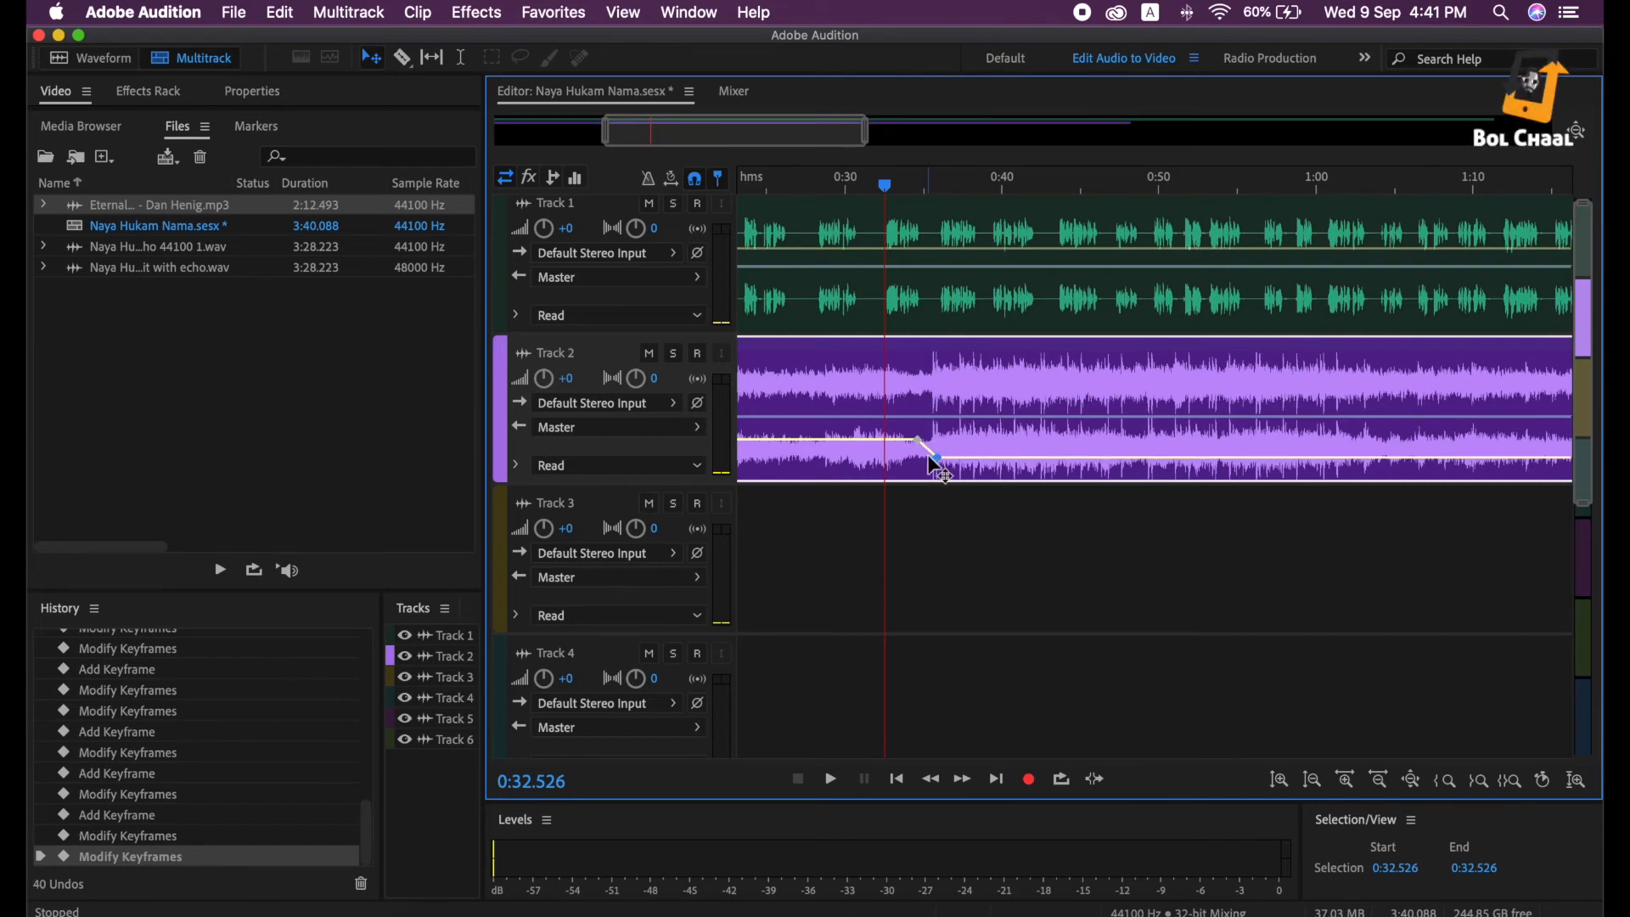
click(930, 445)
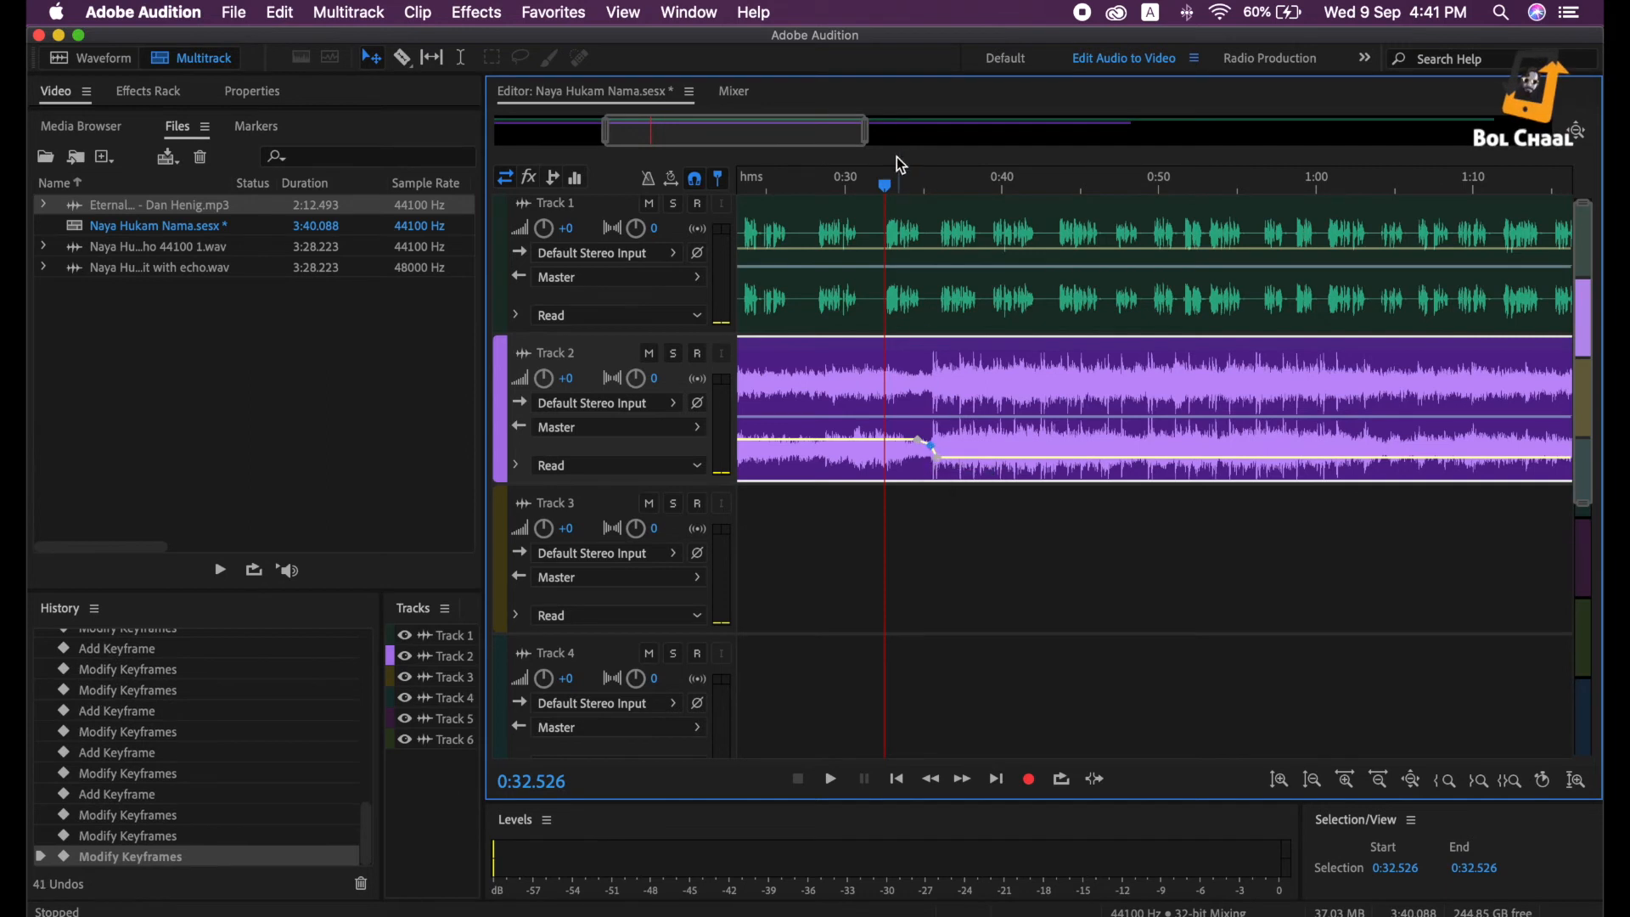
Audition the volume drop from 0:32.526 and raise the lower keyframe near 0:36 slightly
key(space)
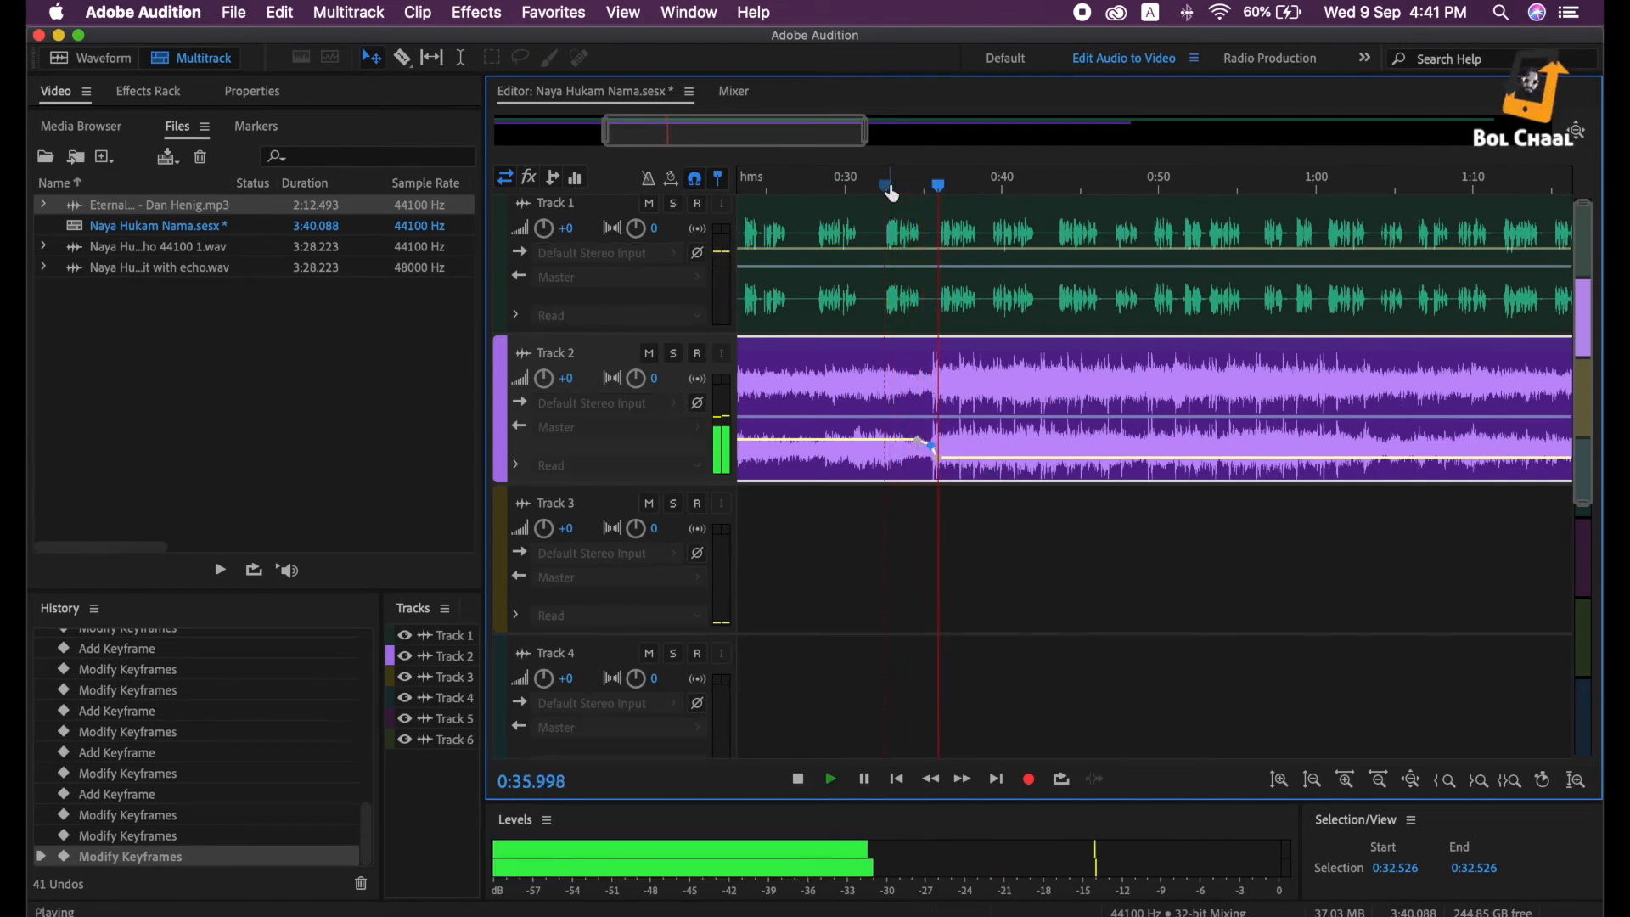
key(space)
drag(937, 458, 939, 453)
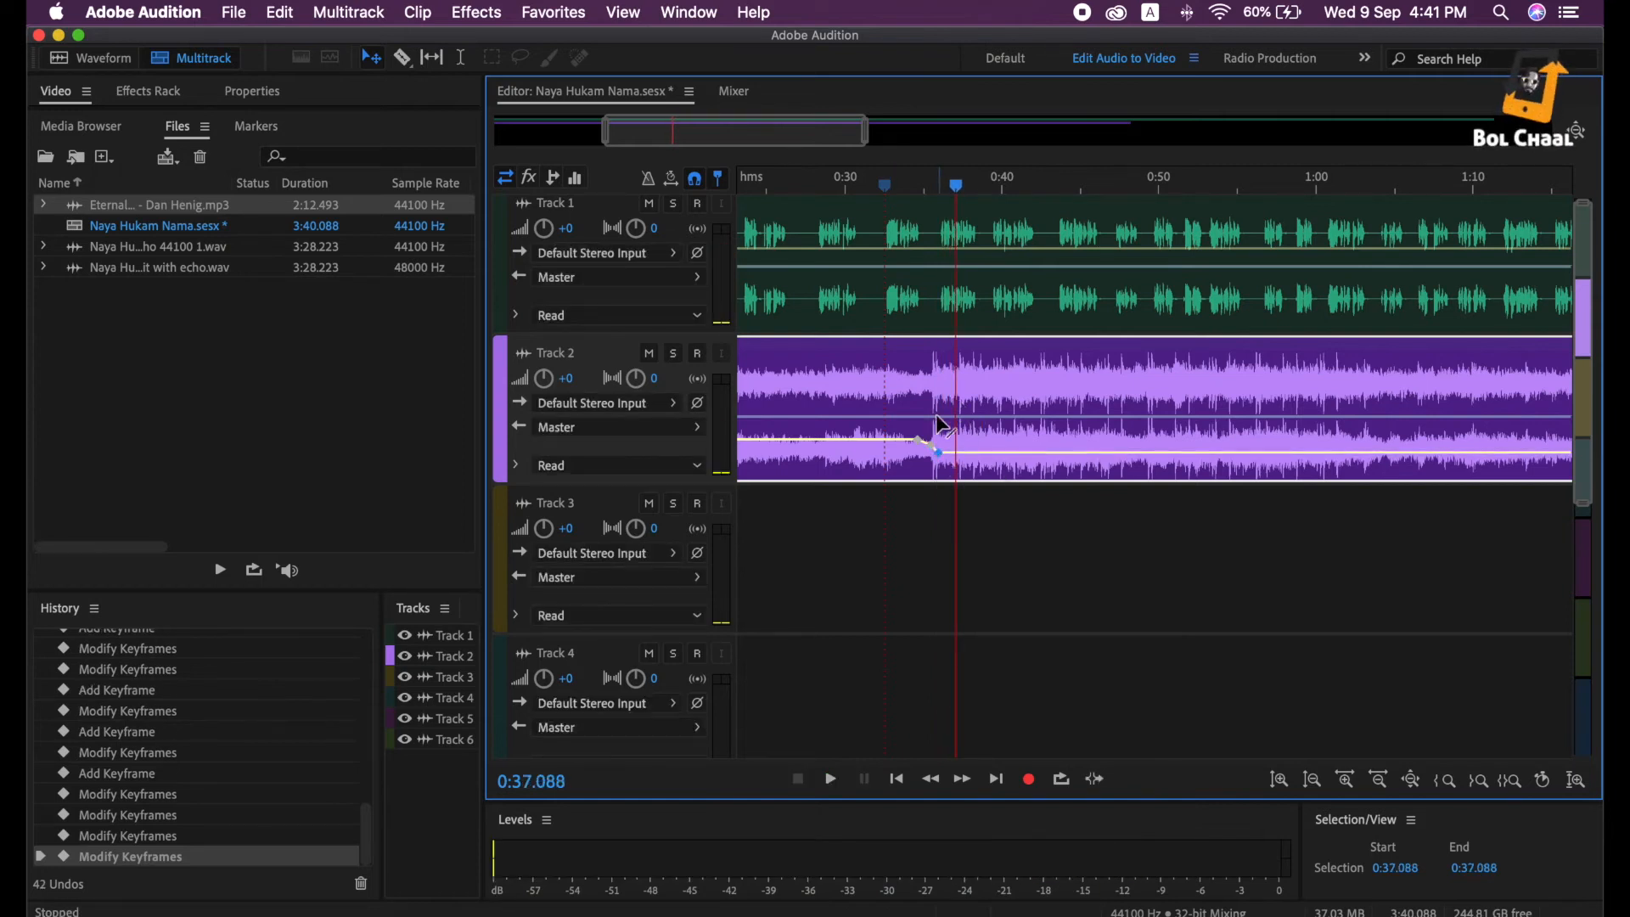
Play the mix from 0:34.866 to about 0:45 to check the adjusted music level under the voice
drag(954, 192, 920, 193)
key(space)
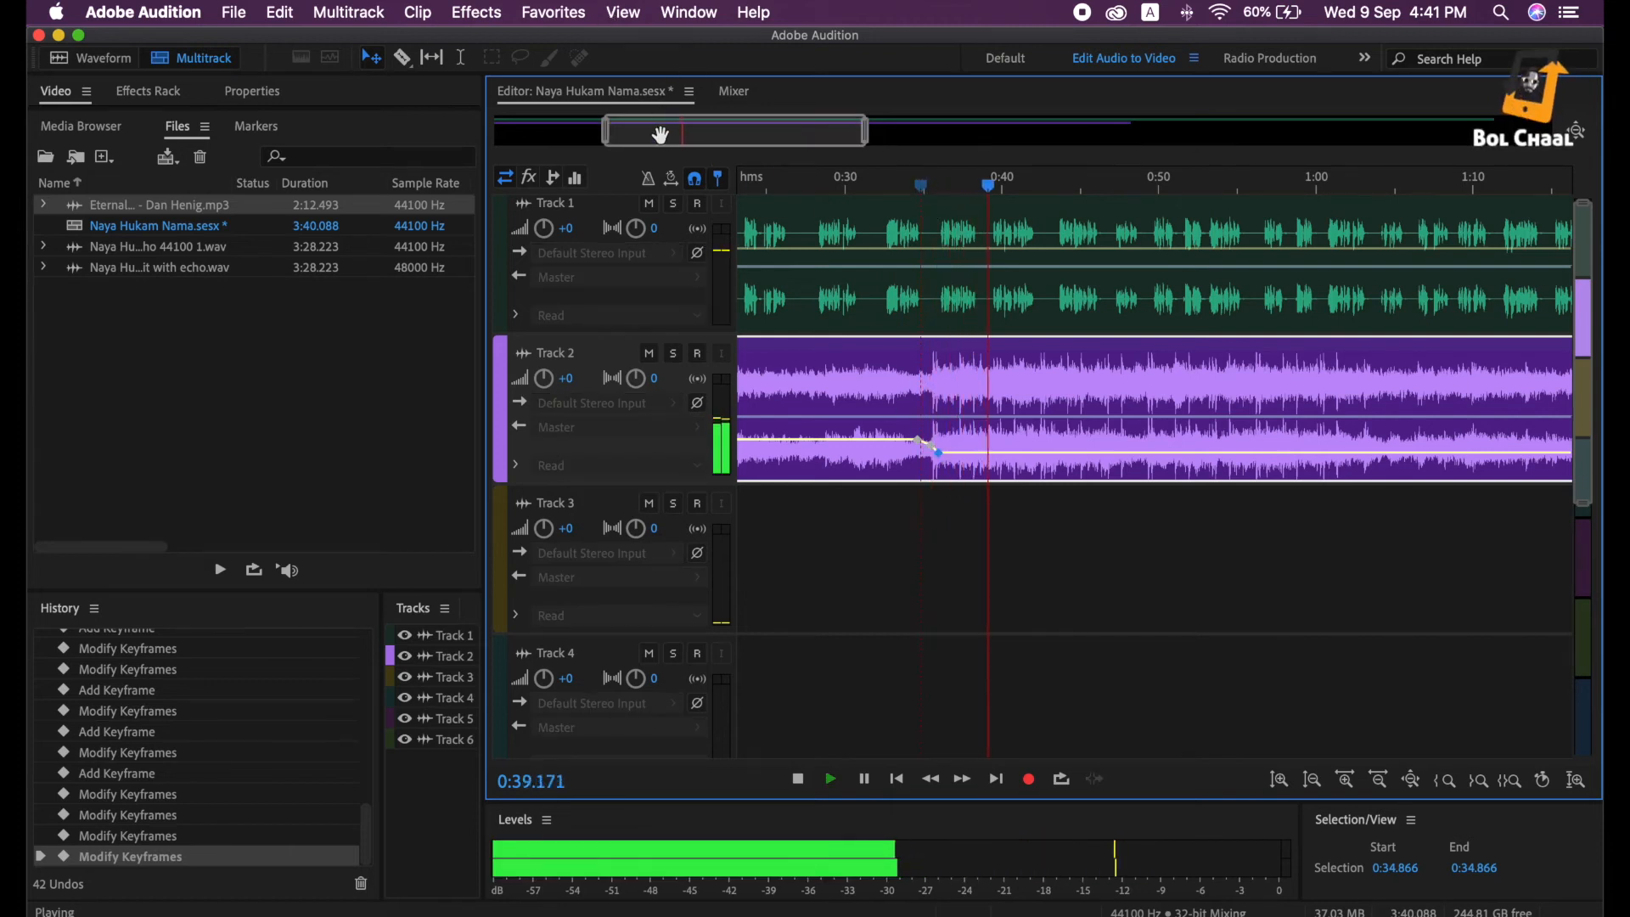
scroll(660, 134, down, 8)
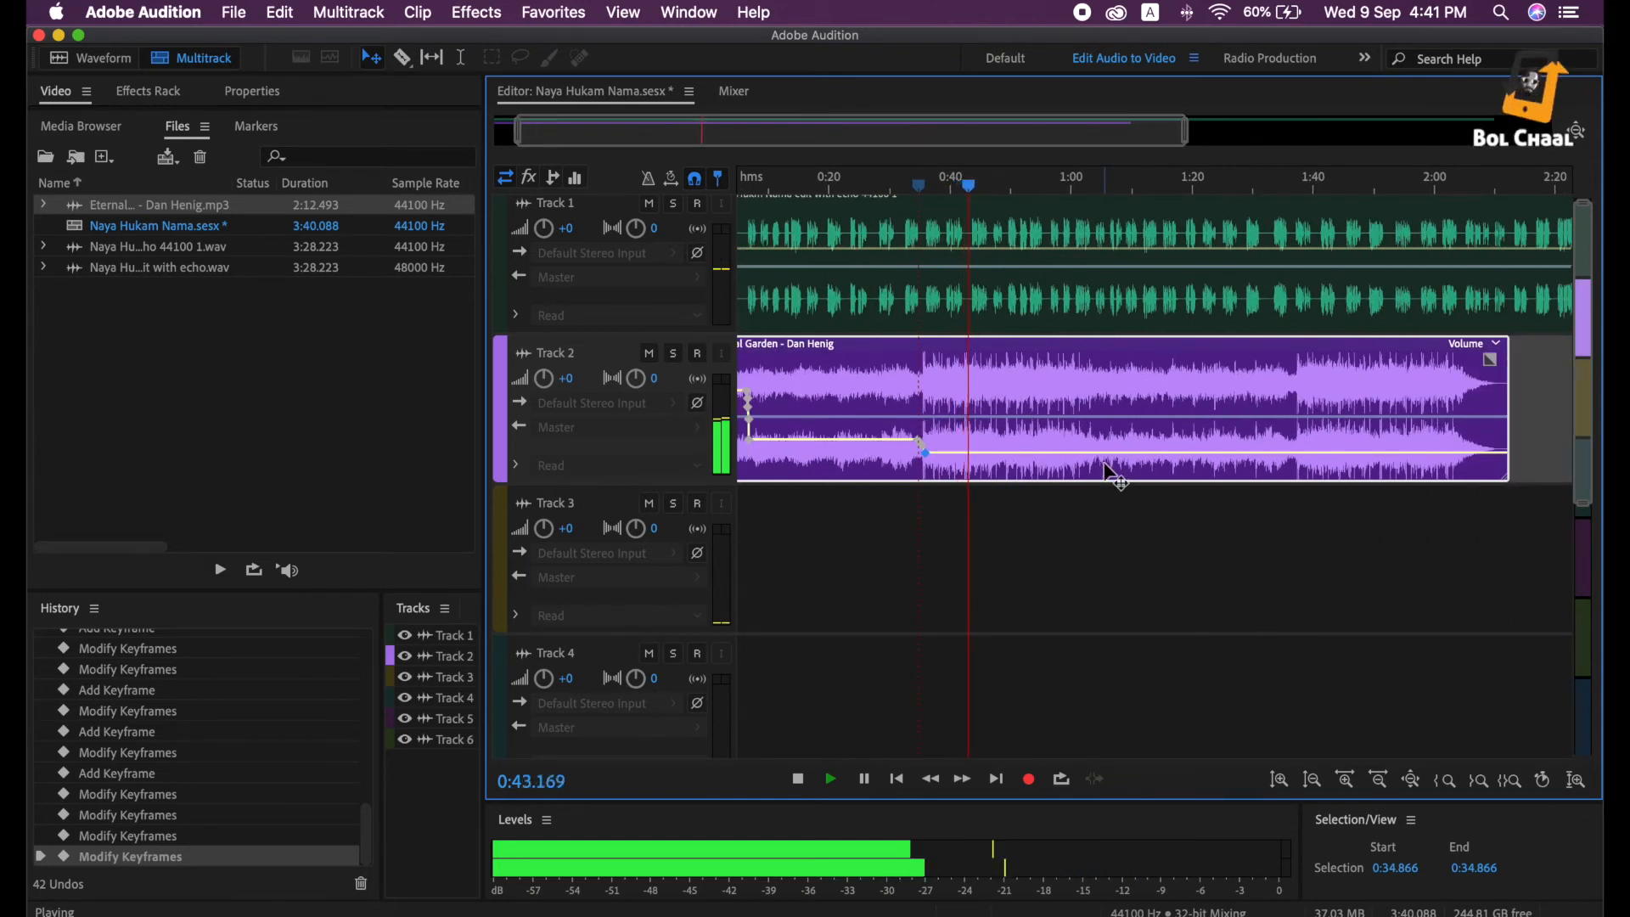
key(space)
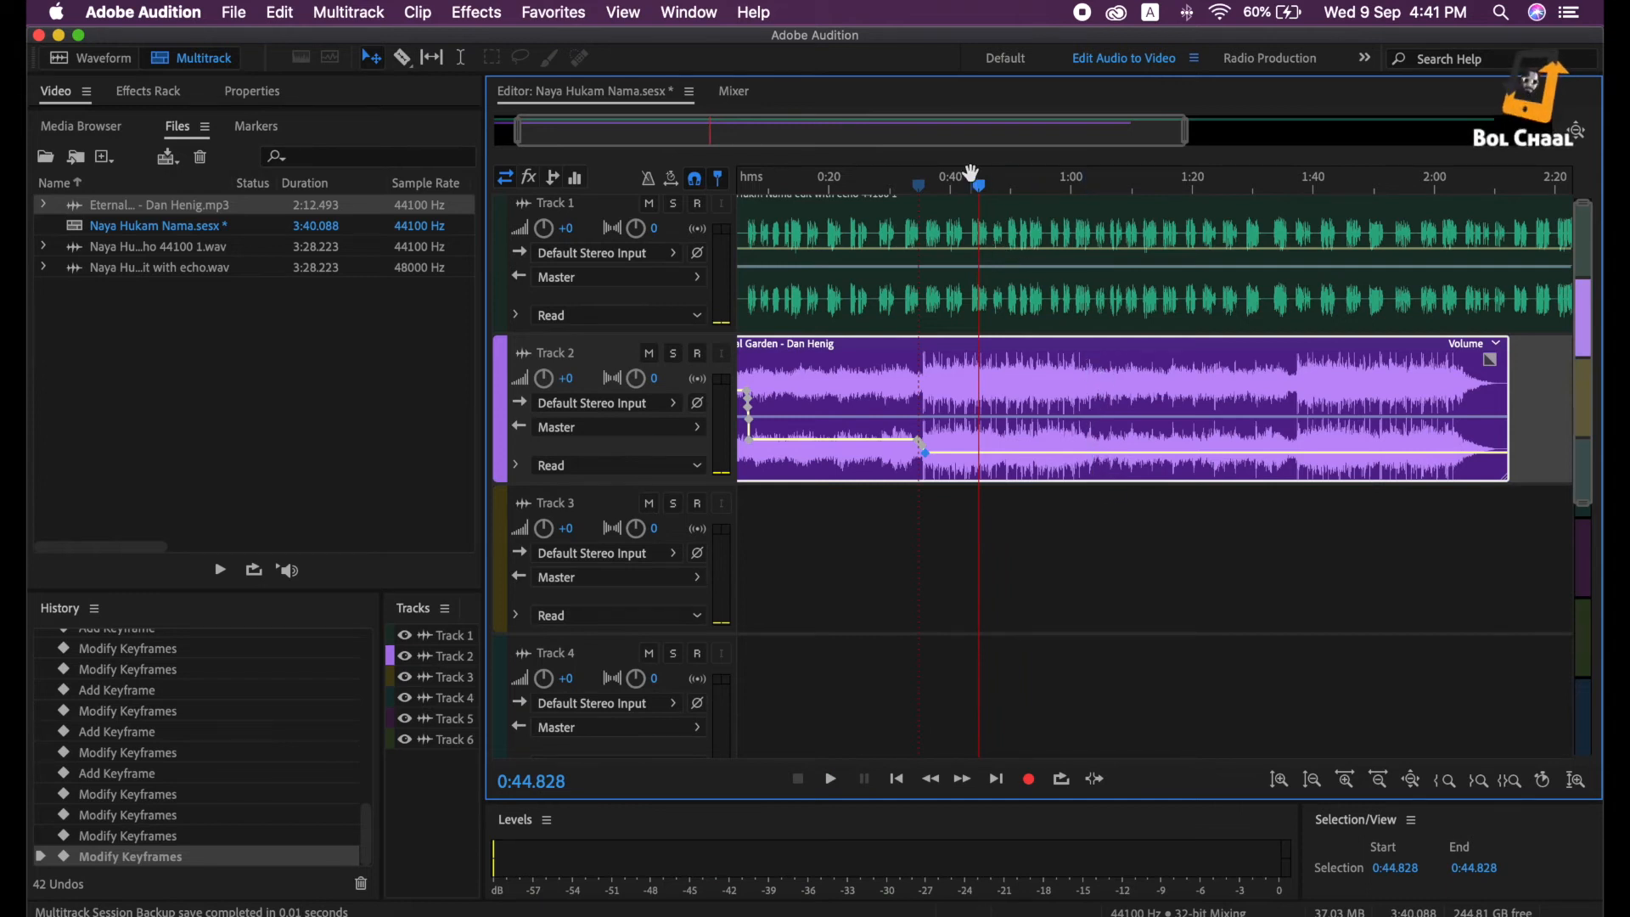
Add volume keyframes on the music clip at about 1:02.348 and raise the level after them to about -16.7 dB
drag(973, 176, 1085, 180)
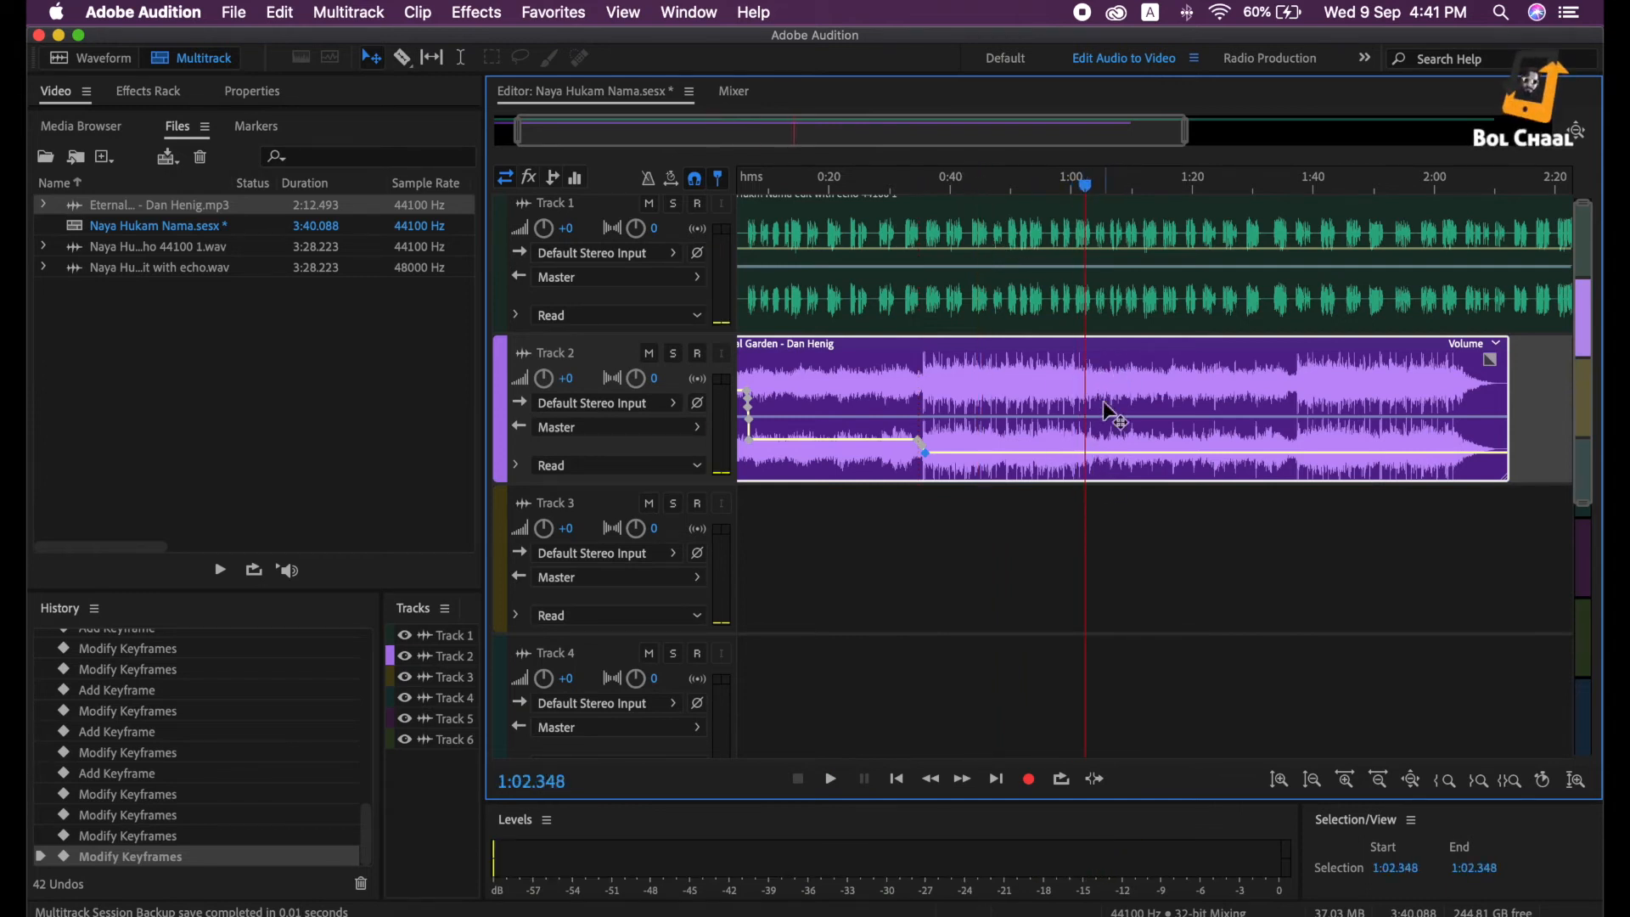
click(1086, 453)
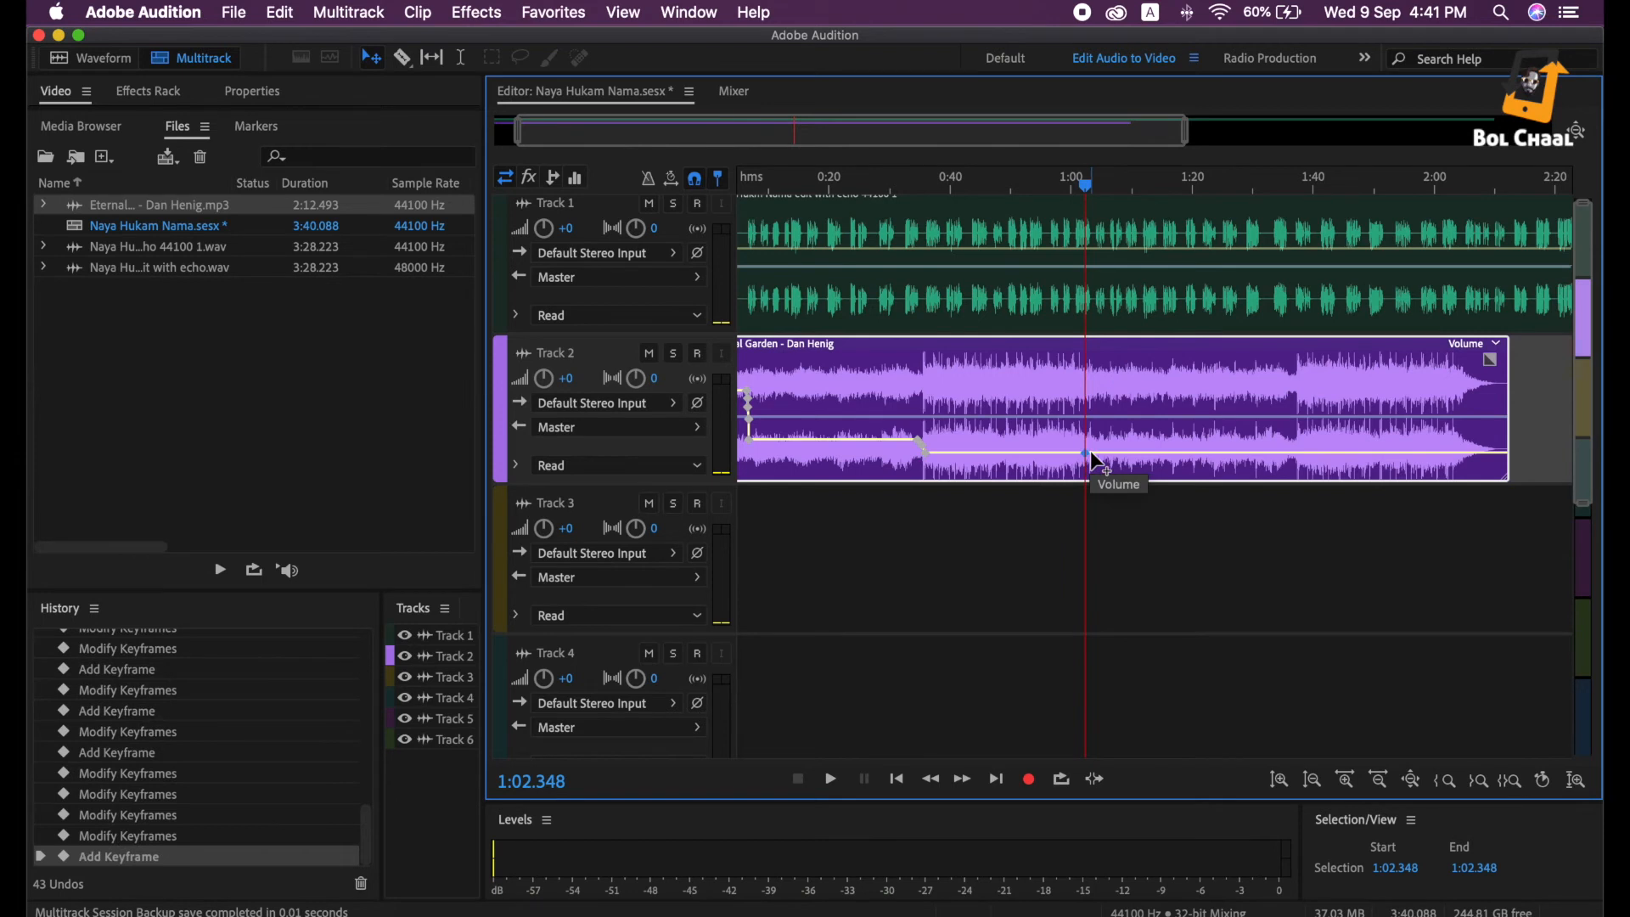
drag(1089, 452, 1098, 453)
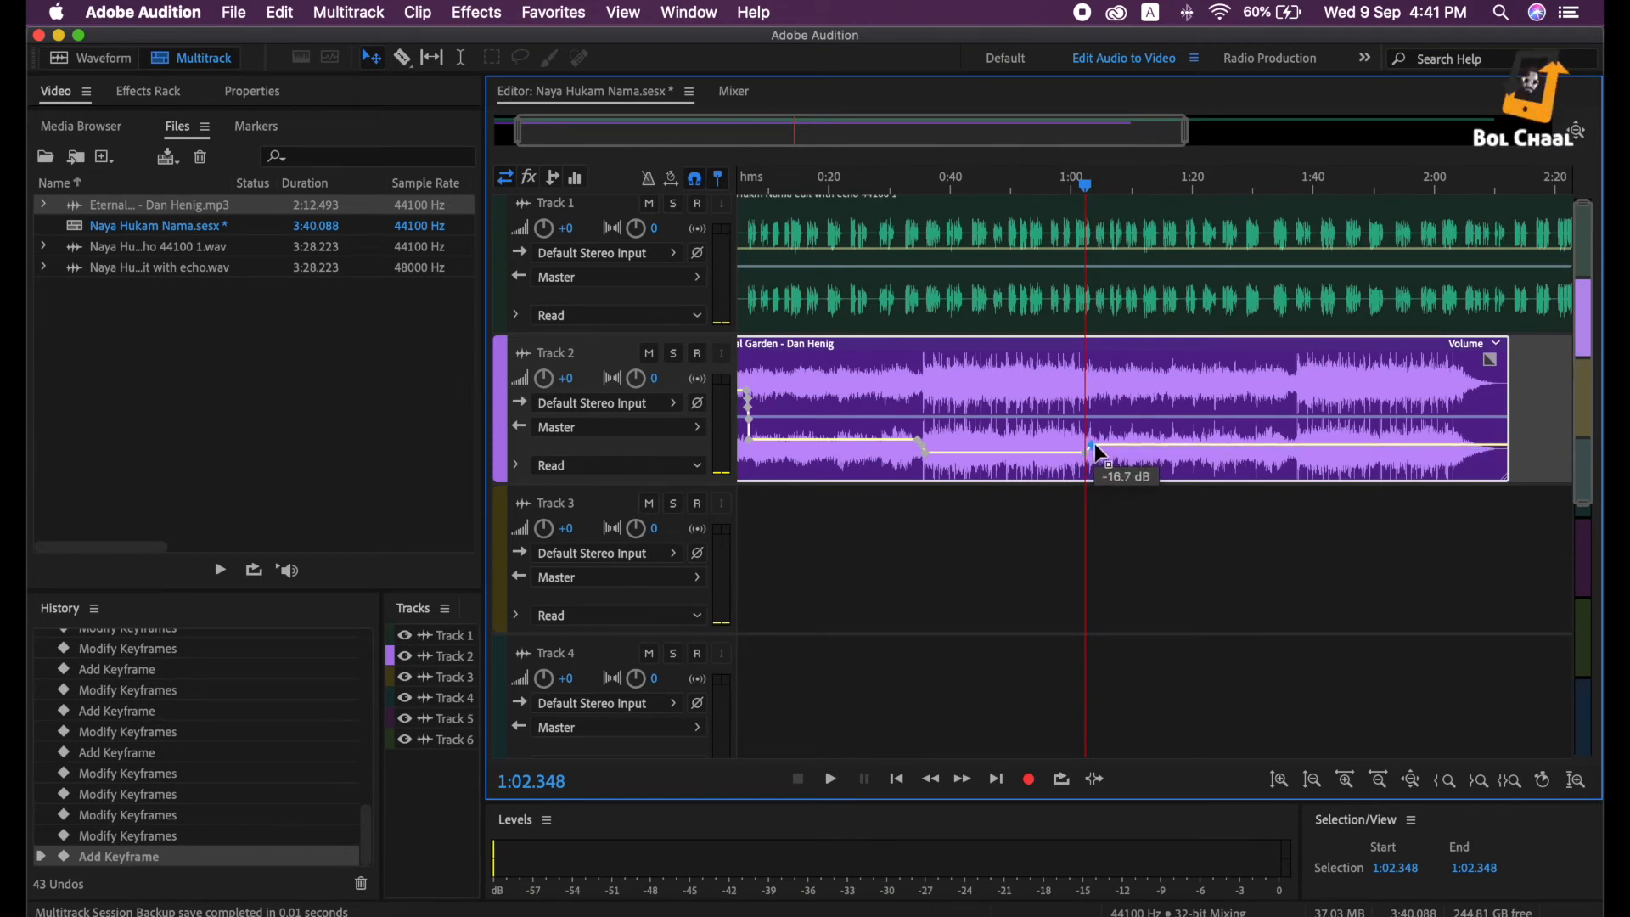
Add two volume keyframes on the music clip around 1:36 and lower the level from there for the louder passage
drag(1094, 444, 1093, 443)
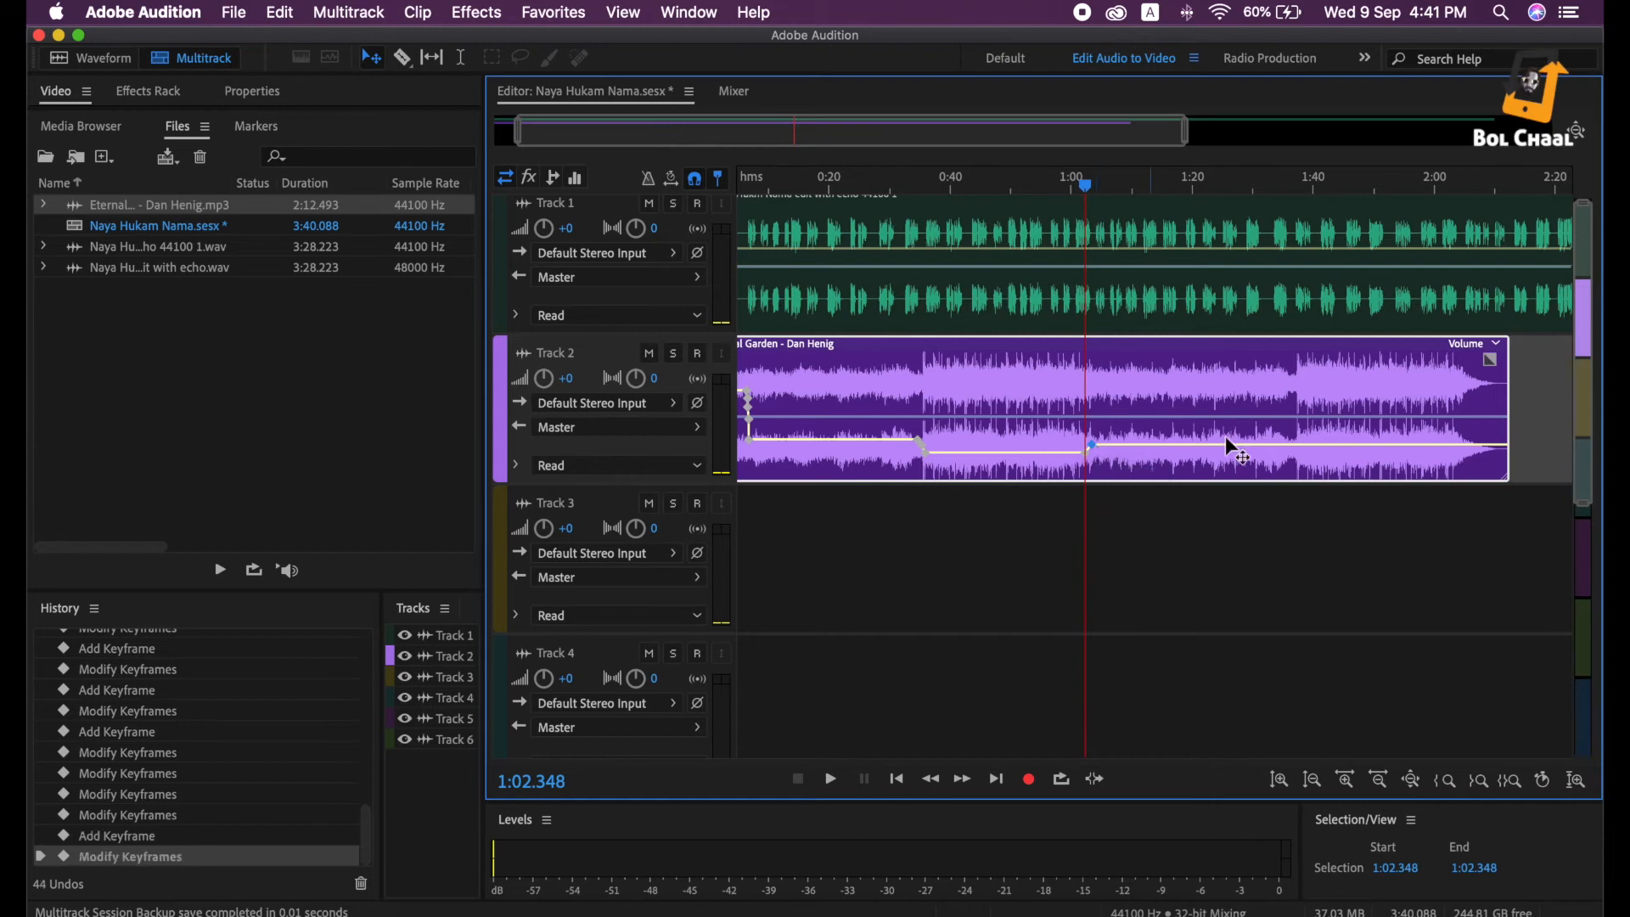
click(1276, 444)
click(1287, 444)
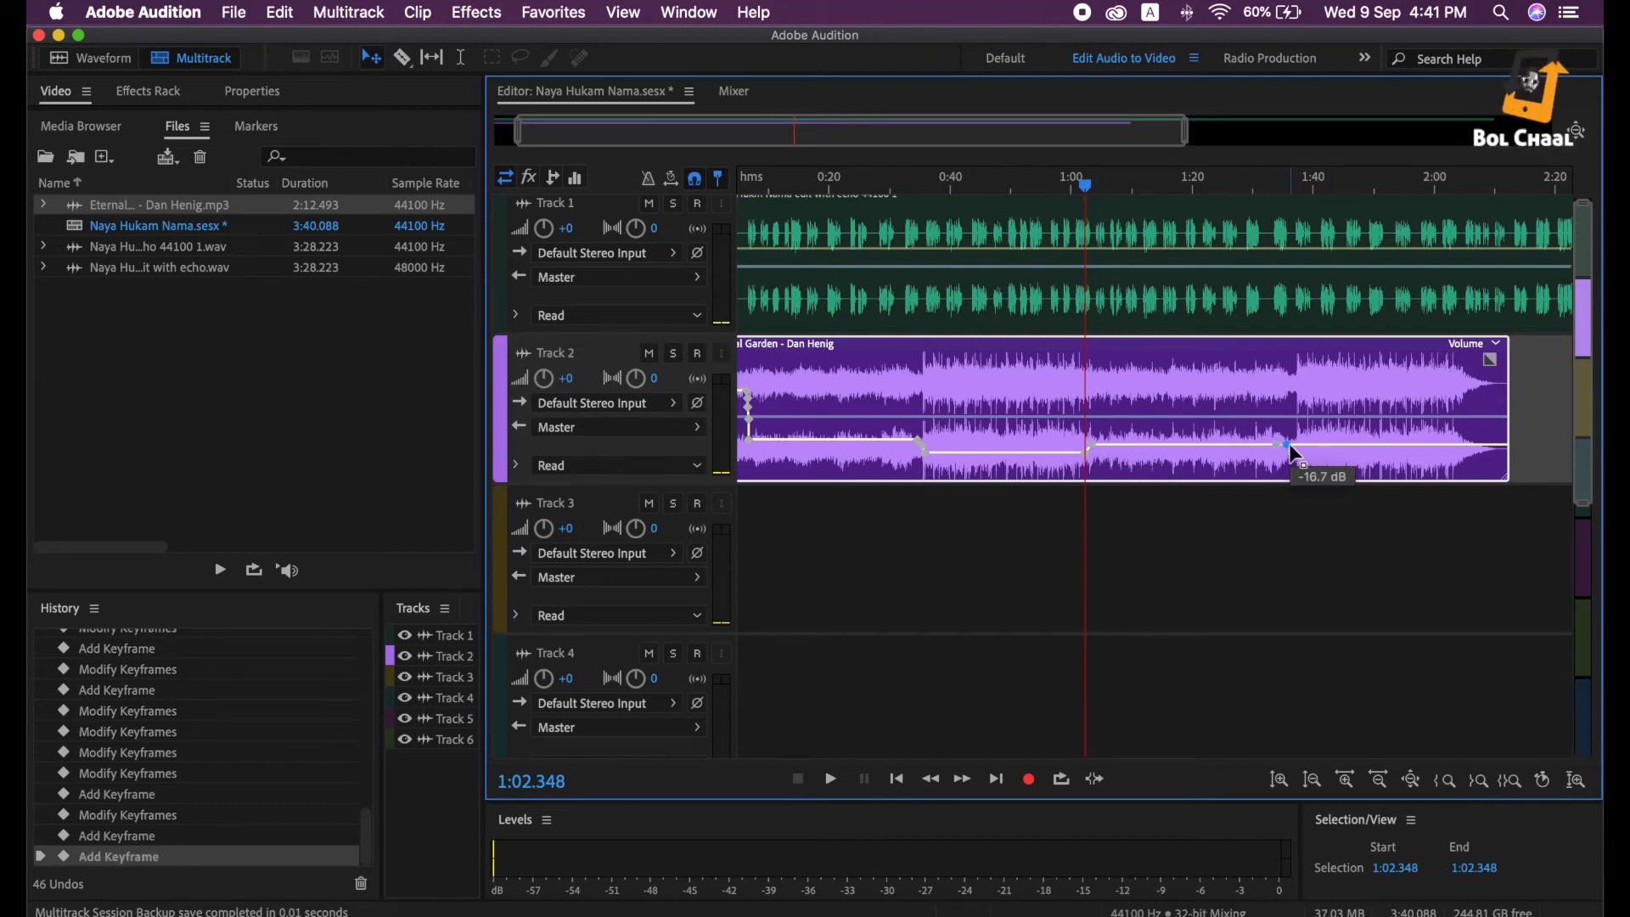
drag(1290, 444, 1296, 450)
Play the mix from 1:02.348 to about 1:26 to check the music level under the voice
key(space)
drag(906, 127, 1158, 140)
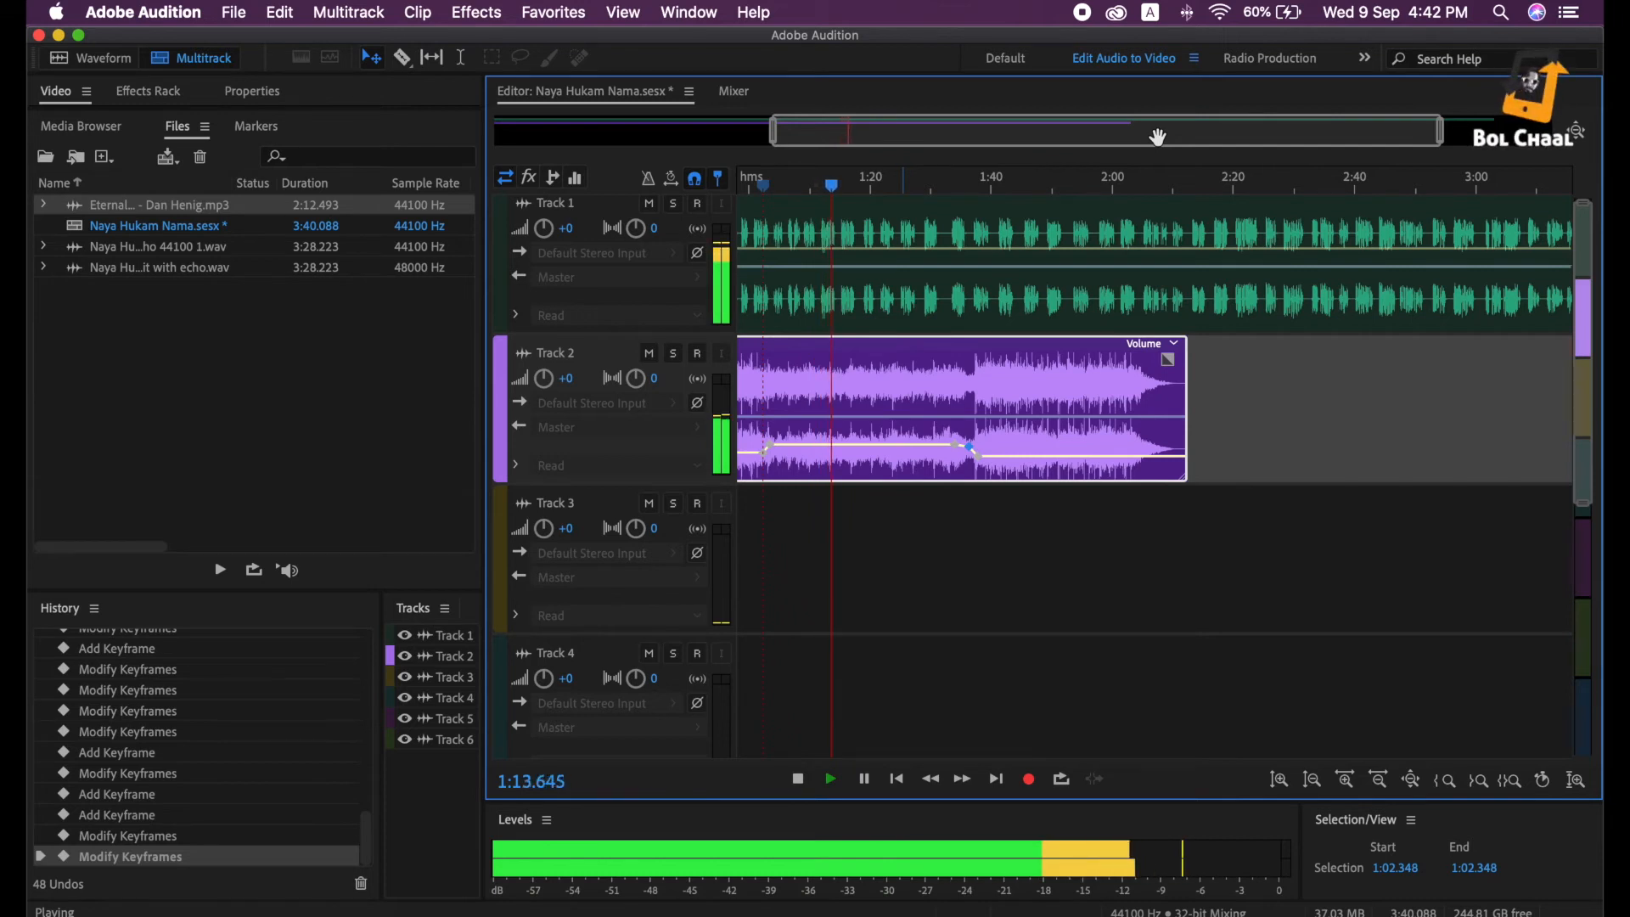
drag(1158, 136, 1314, 130)
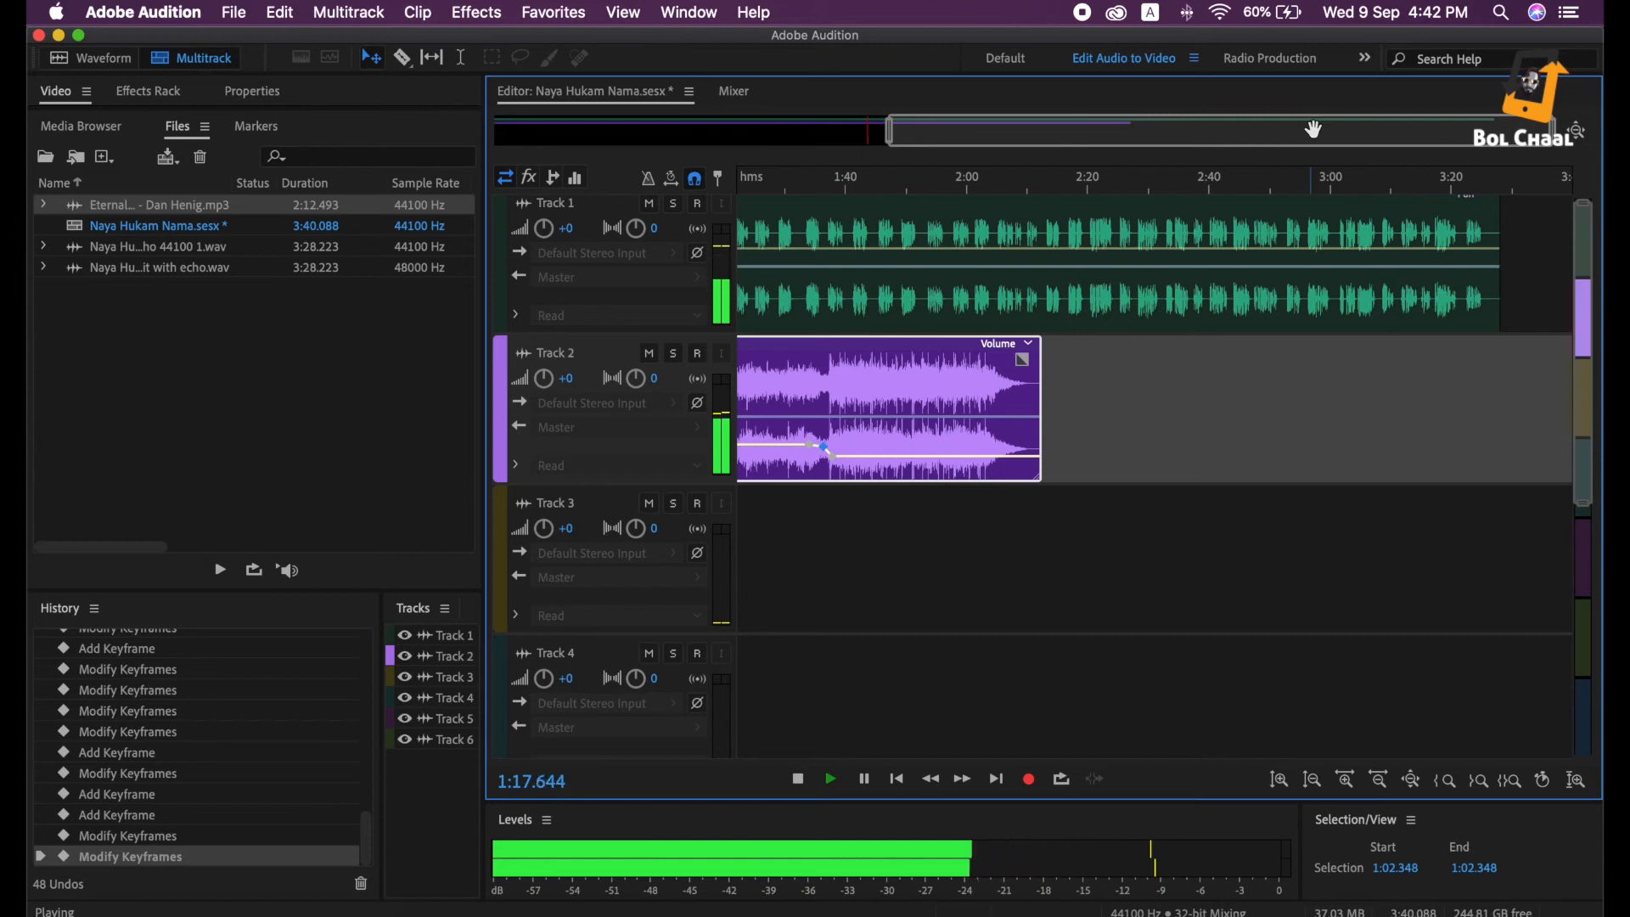
drag(1314, 130, 1169, 134)
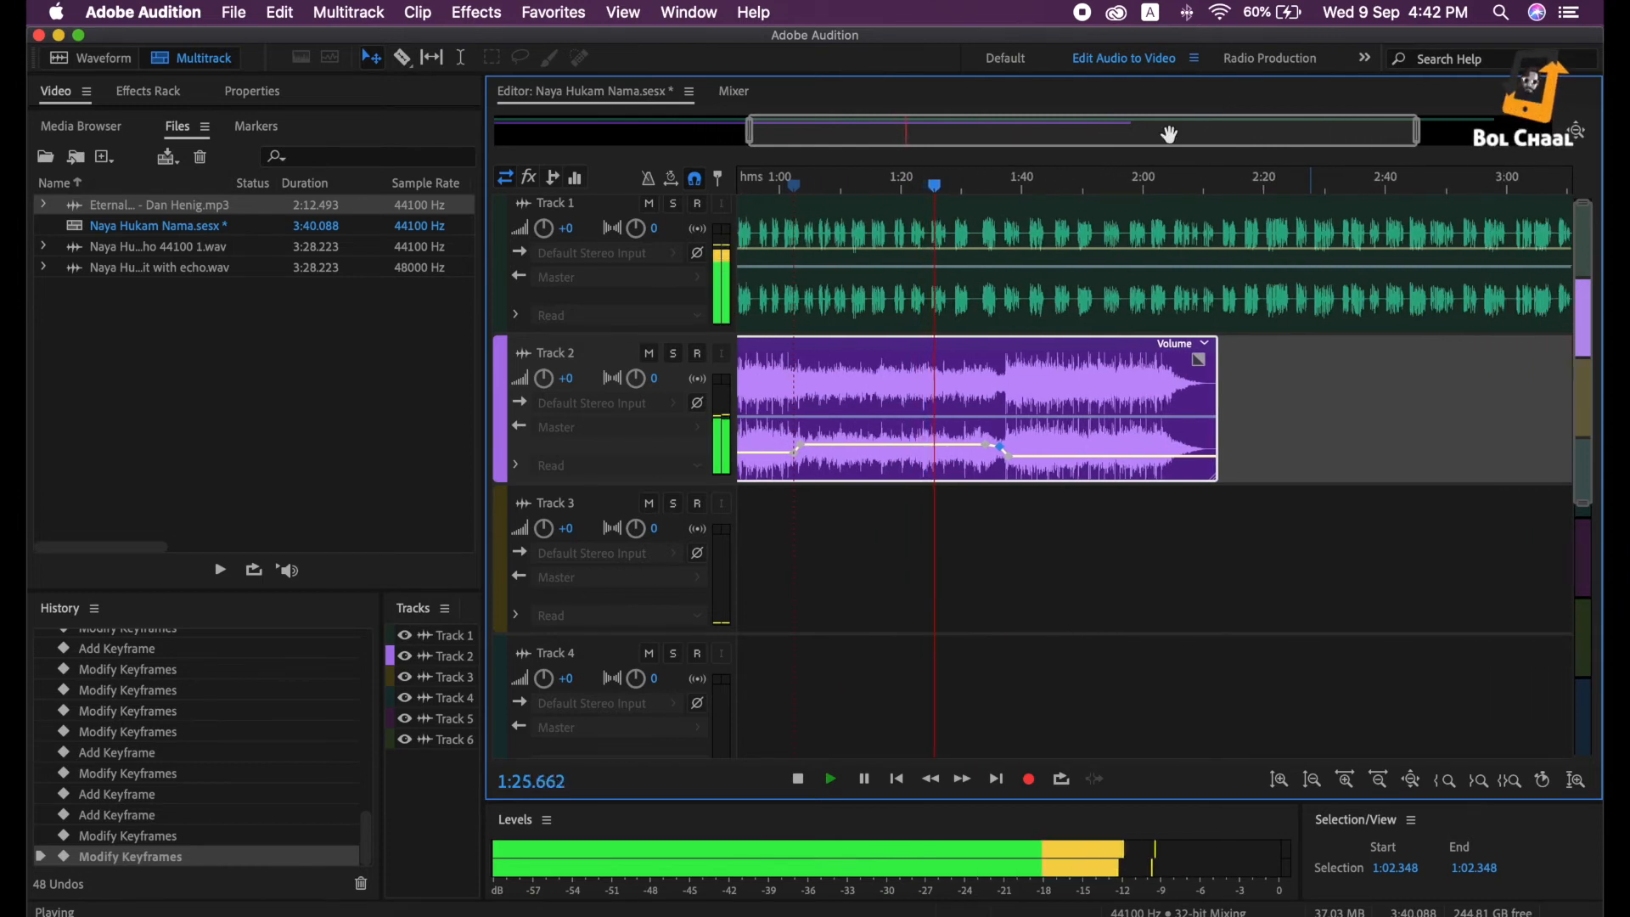
key(space)
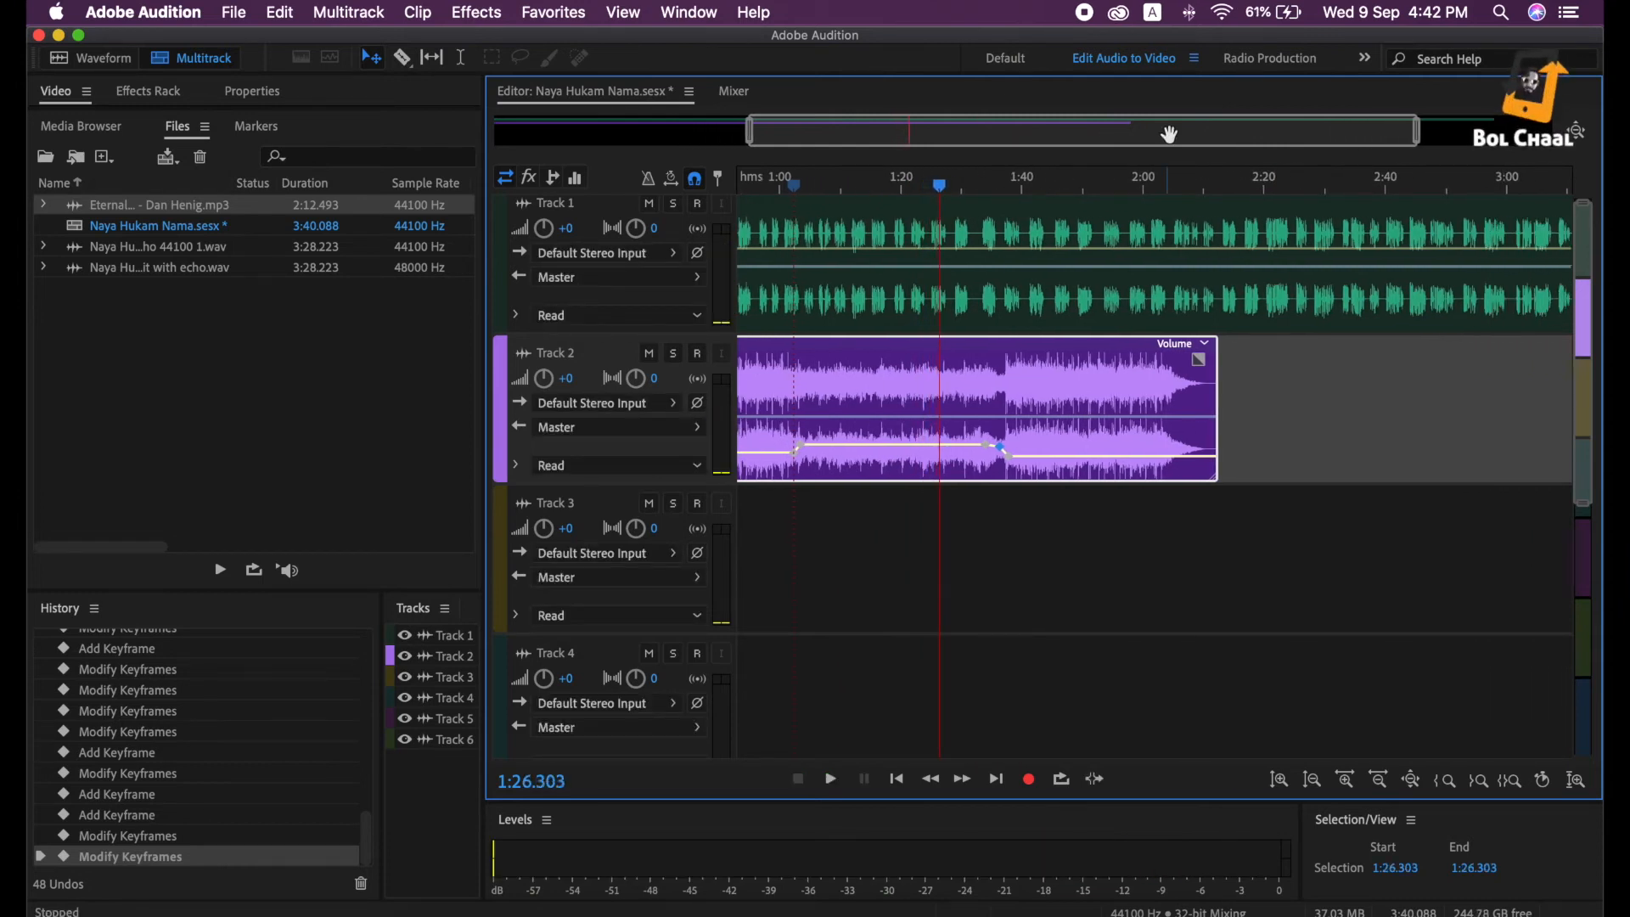
Split the Eternal Garden music clip on Track 2 at 1:36.248, just before its last loud passage
drag(1169, 138, 1298, 132)
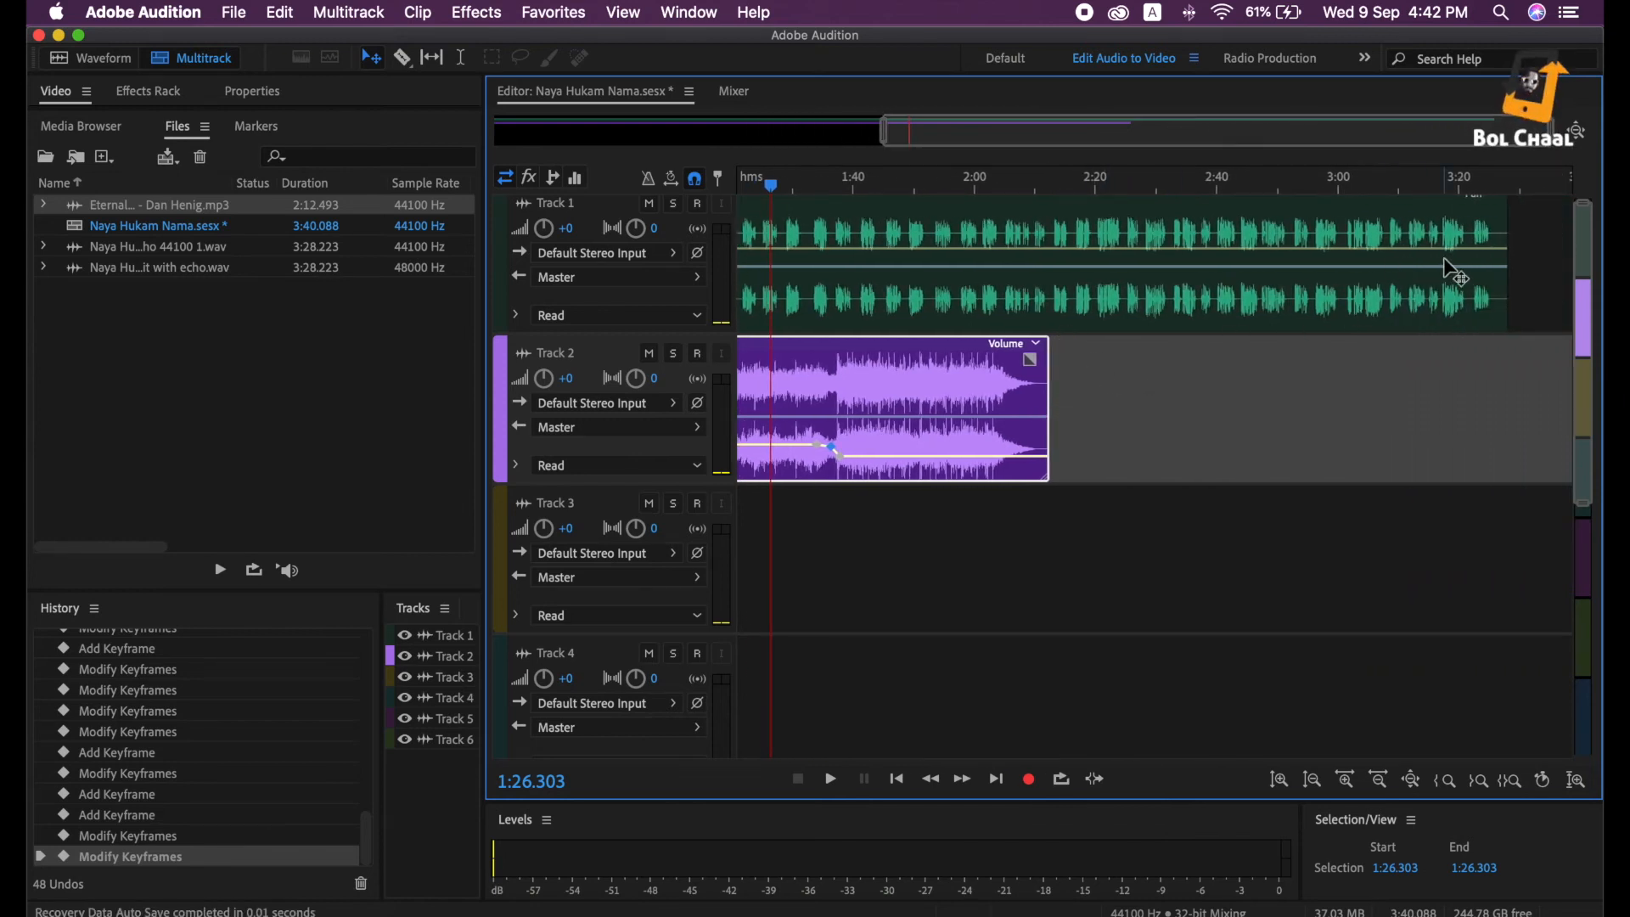
scroll(1444, 259, up, 1)
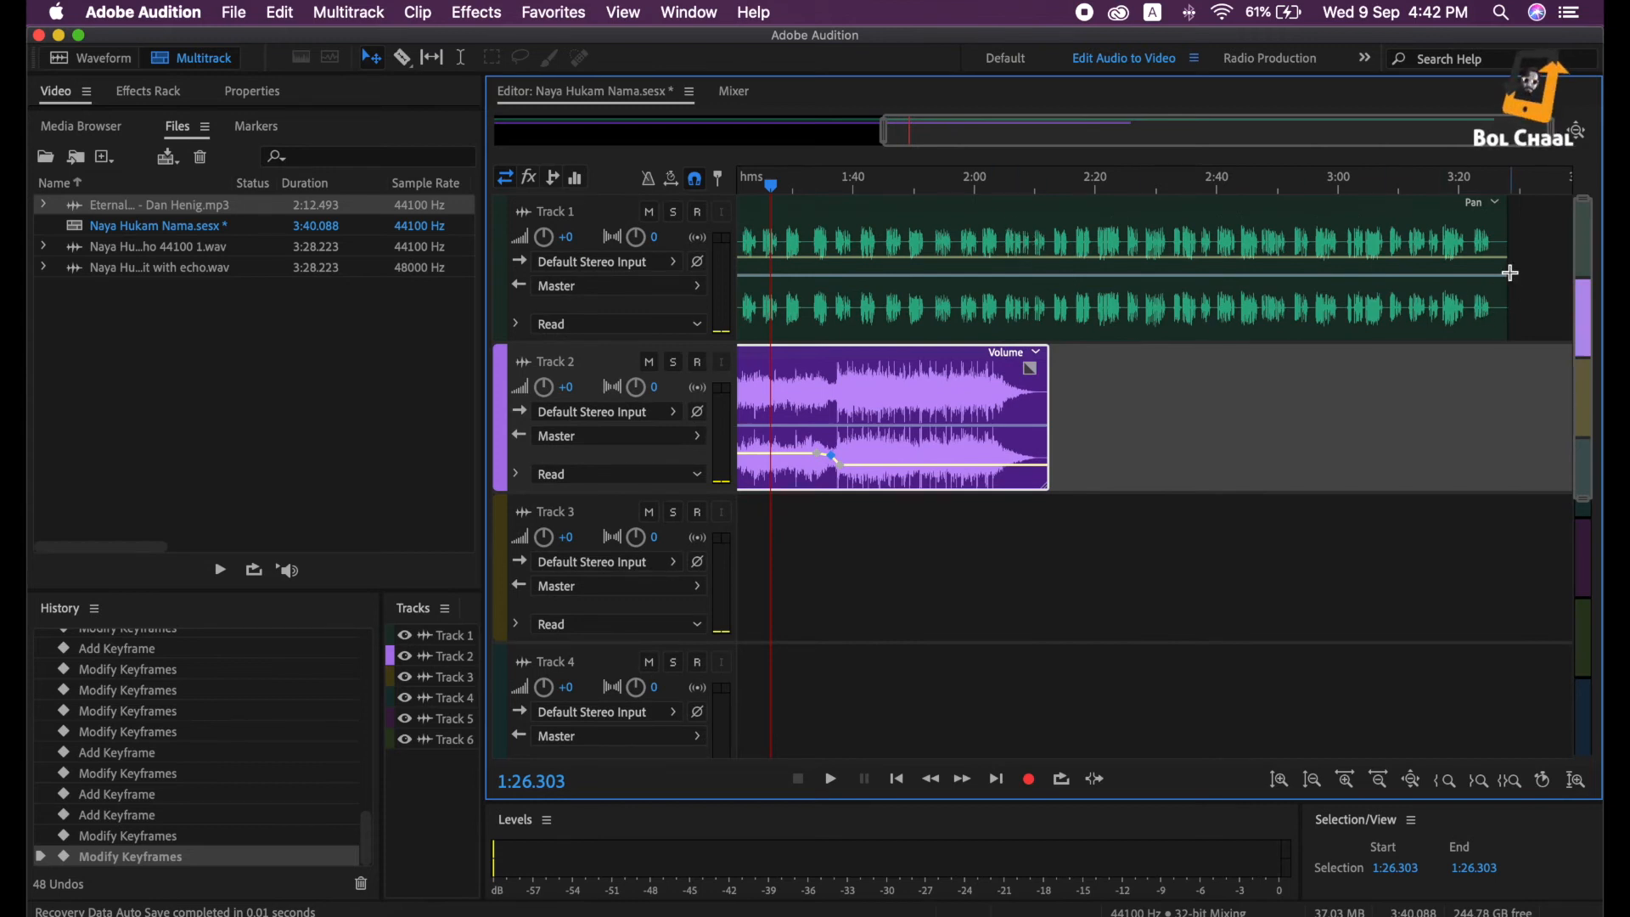
drag(934, 133, 869, 134)
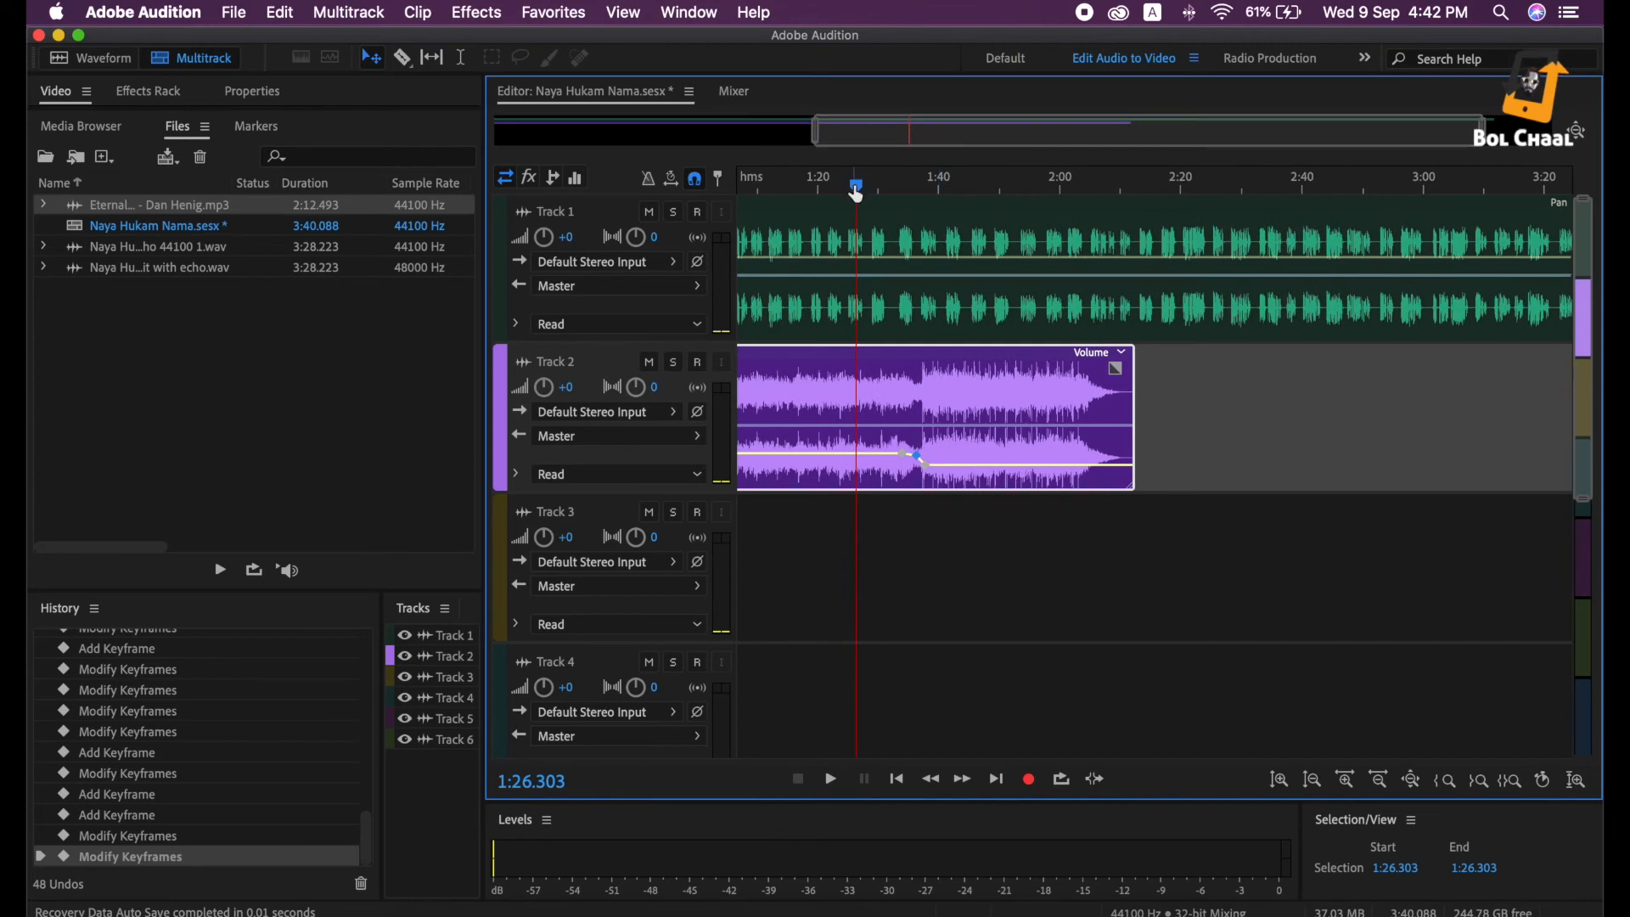
drag(857, 194, 919, 333)
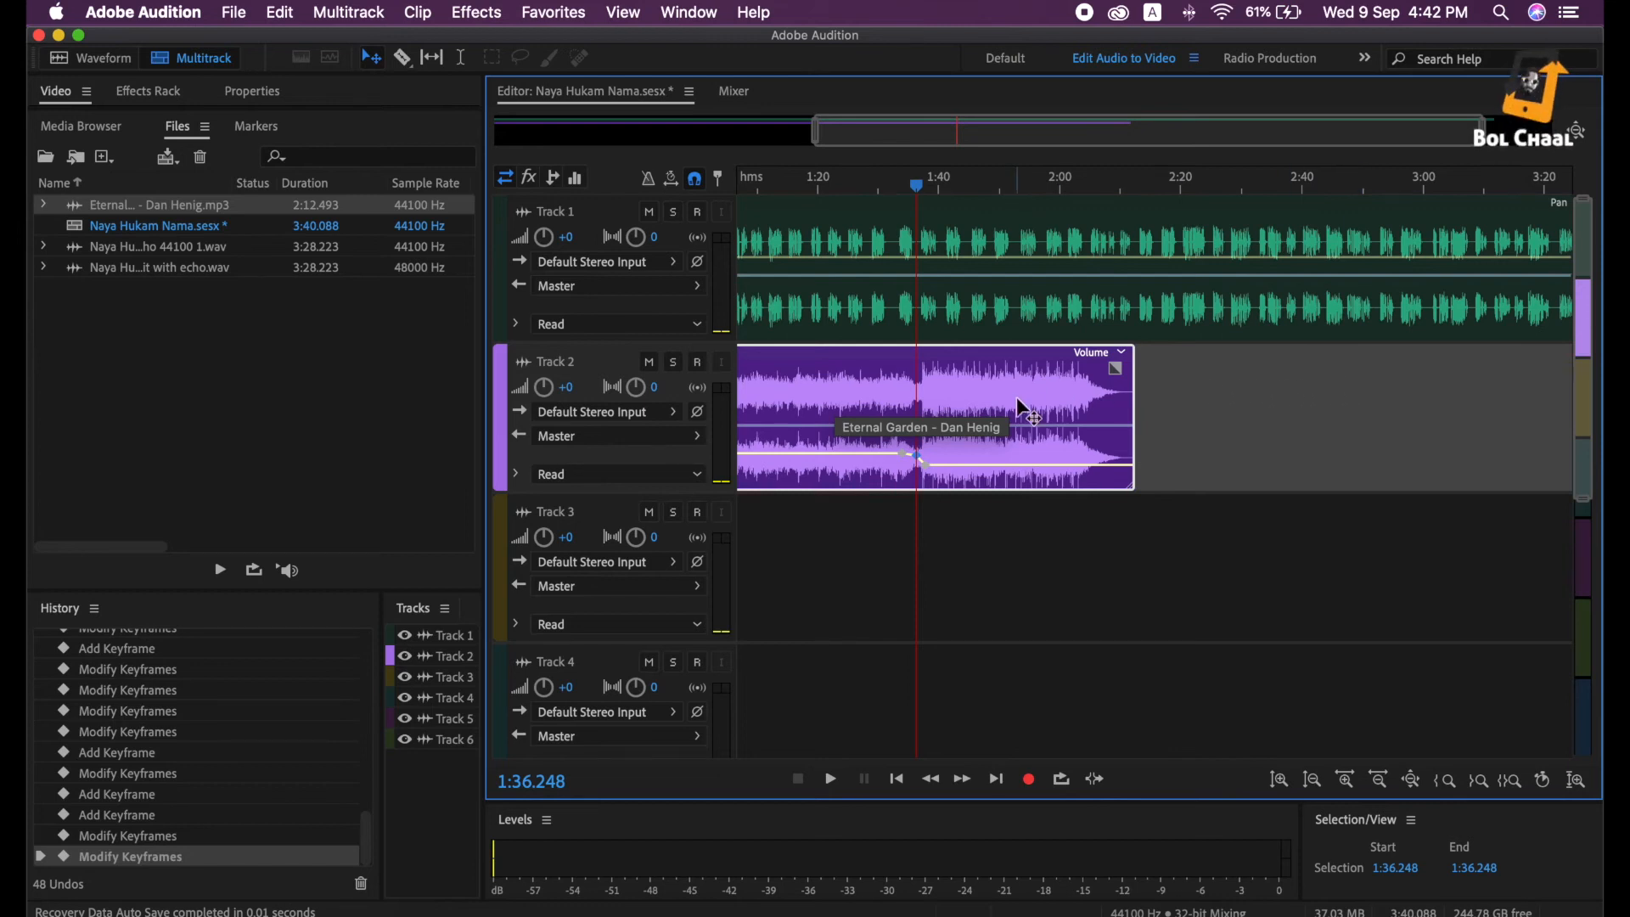
right_click(917, 392)
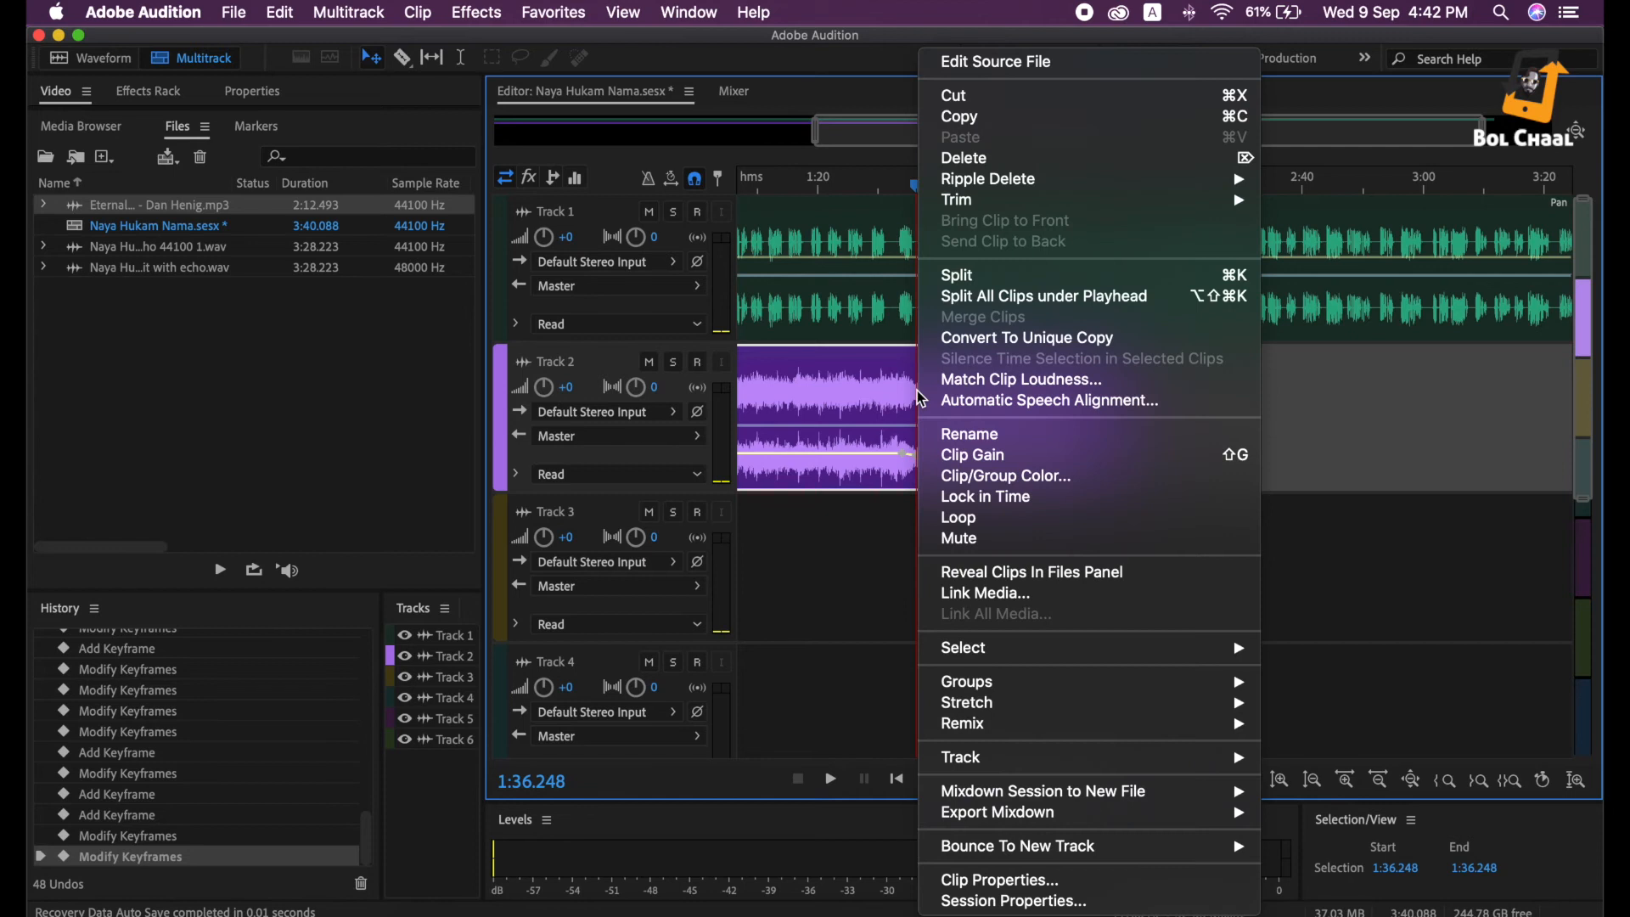
click(1448, 438)
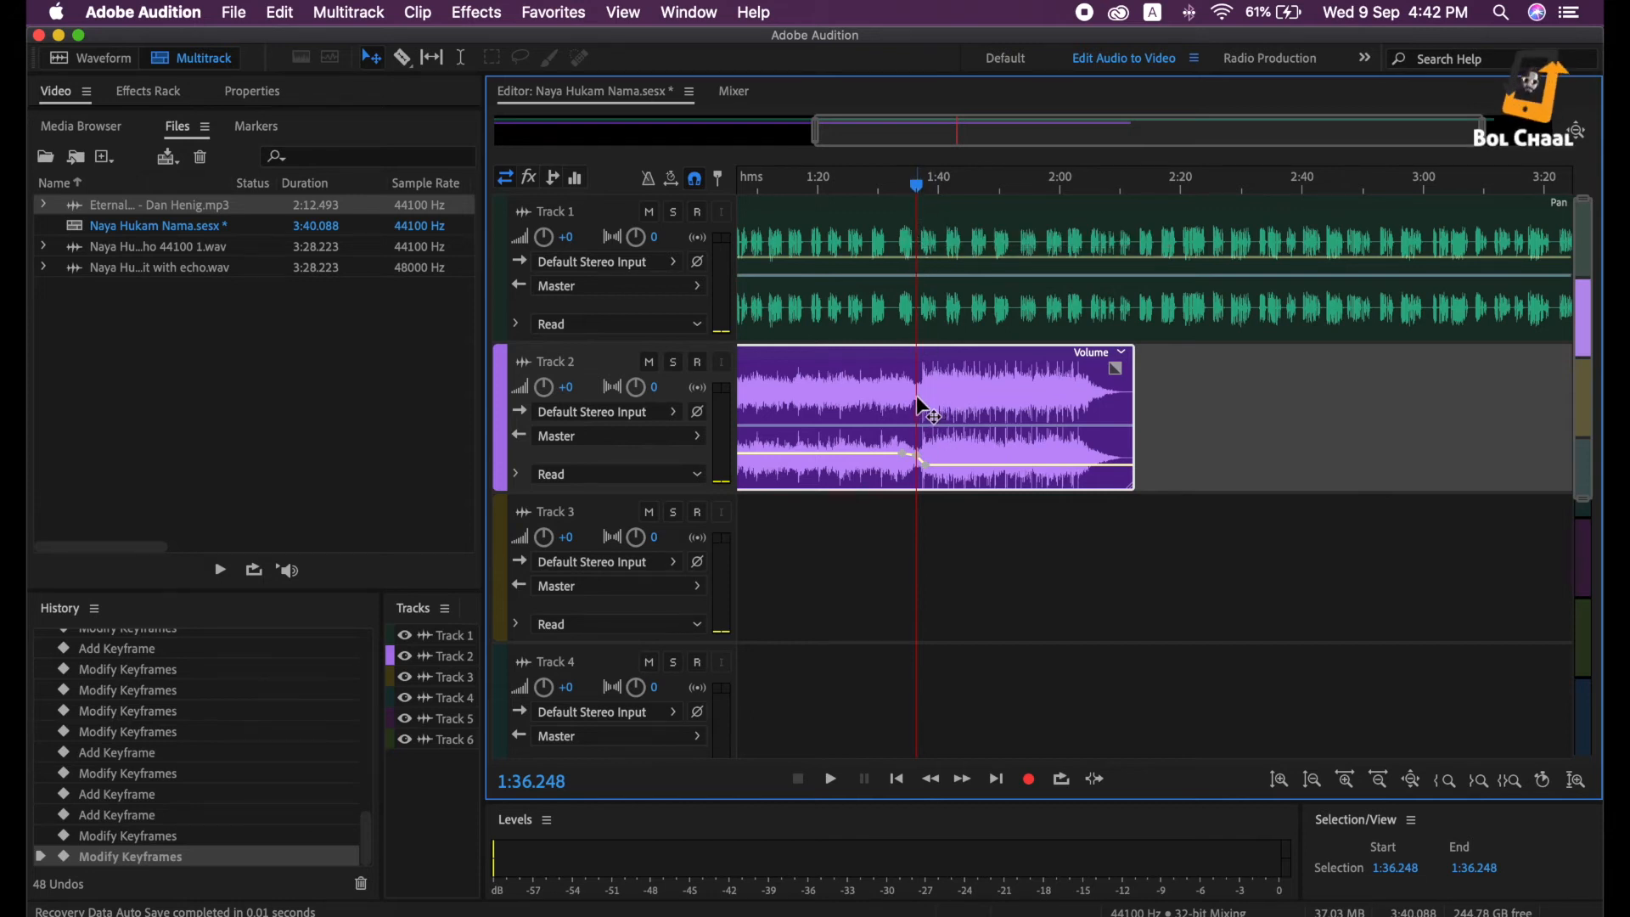
right_click(917, 404)
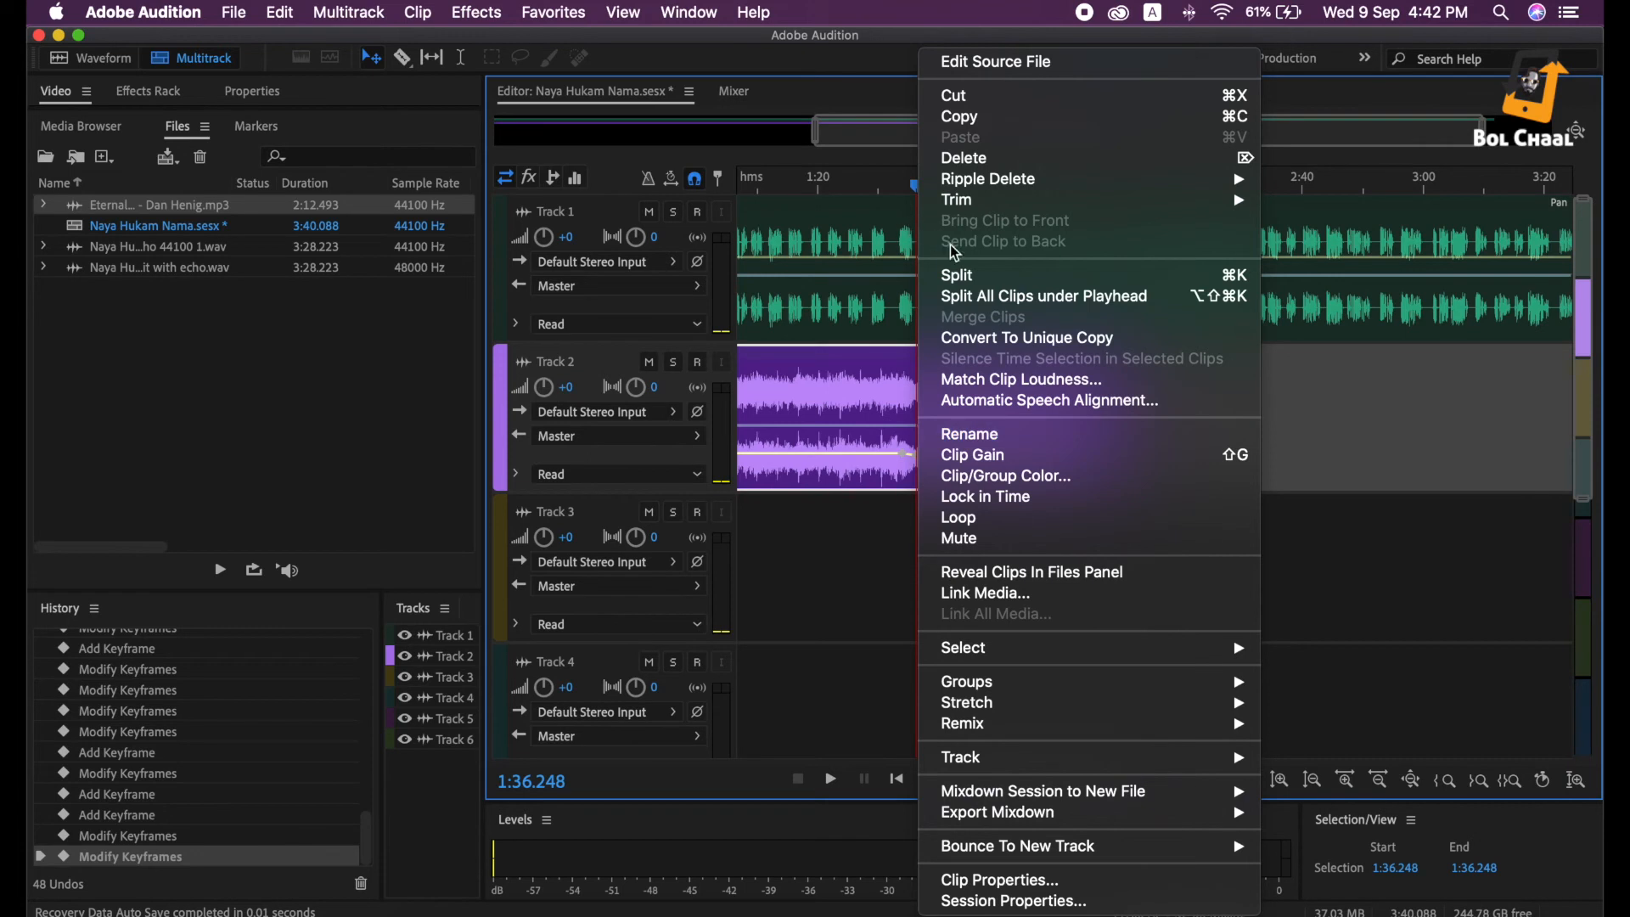
click(967, 276)
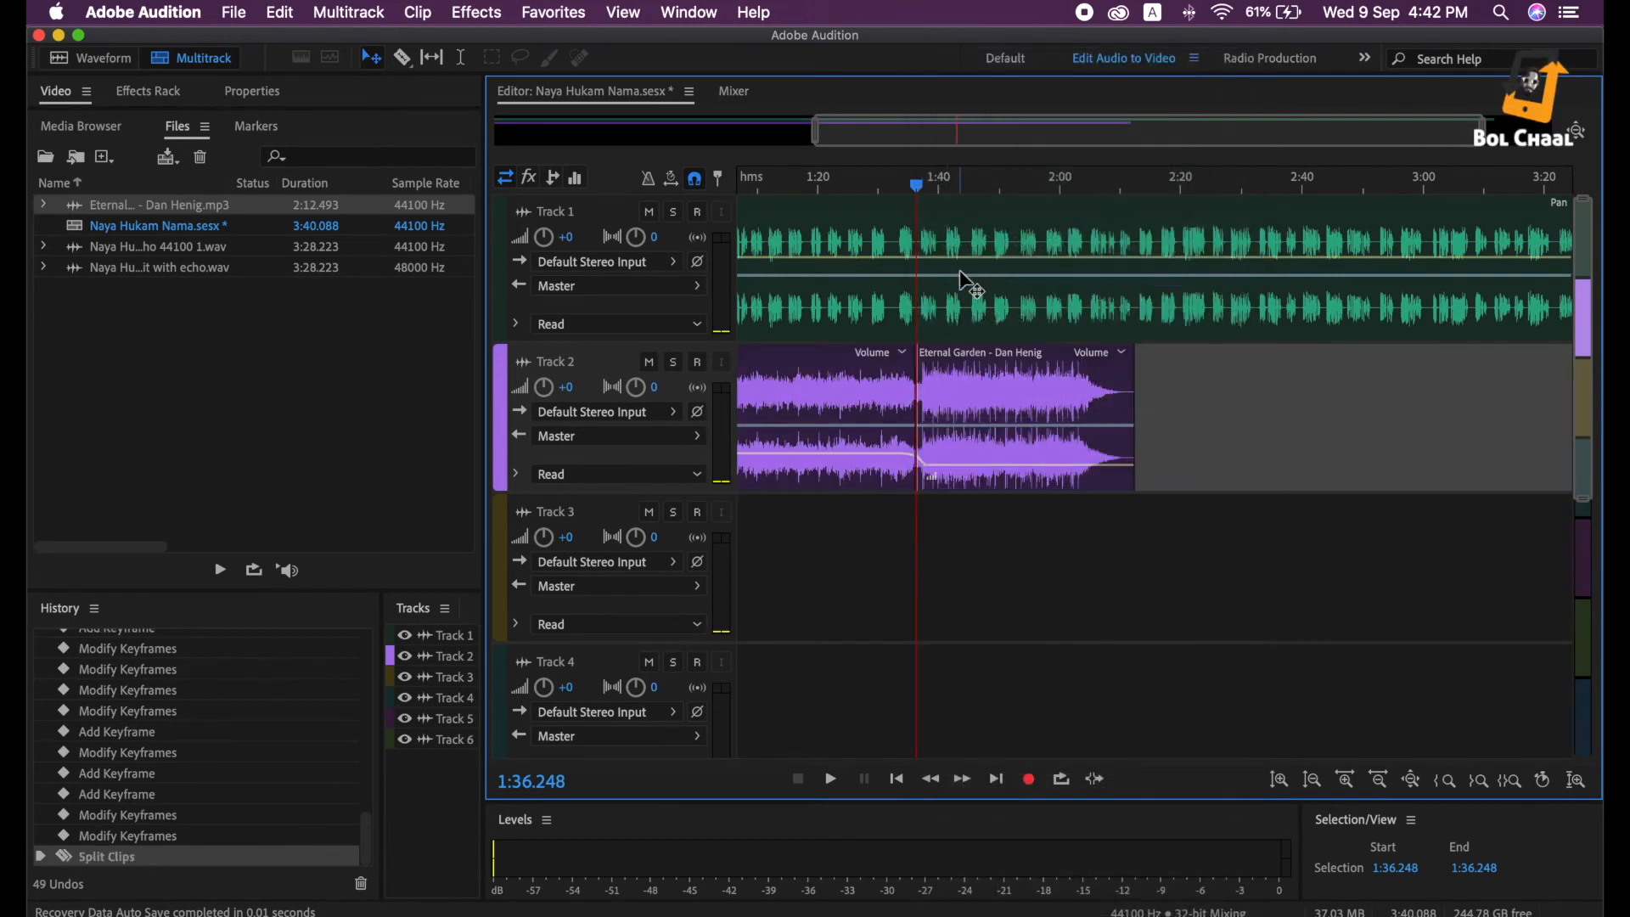
Move the split-off music piece to about 2:57 and extend its start back to the end of the first piece
scroll(959, 270, right, 3)
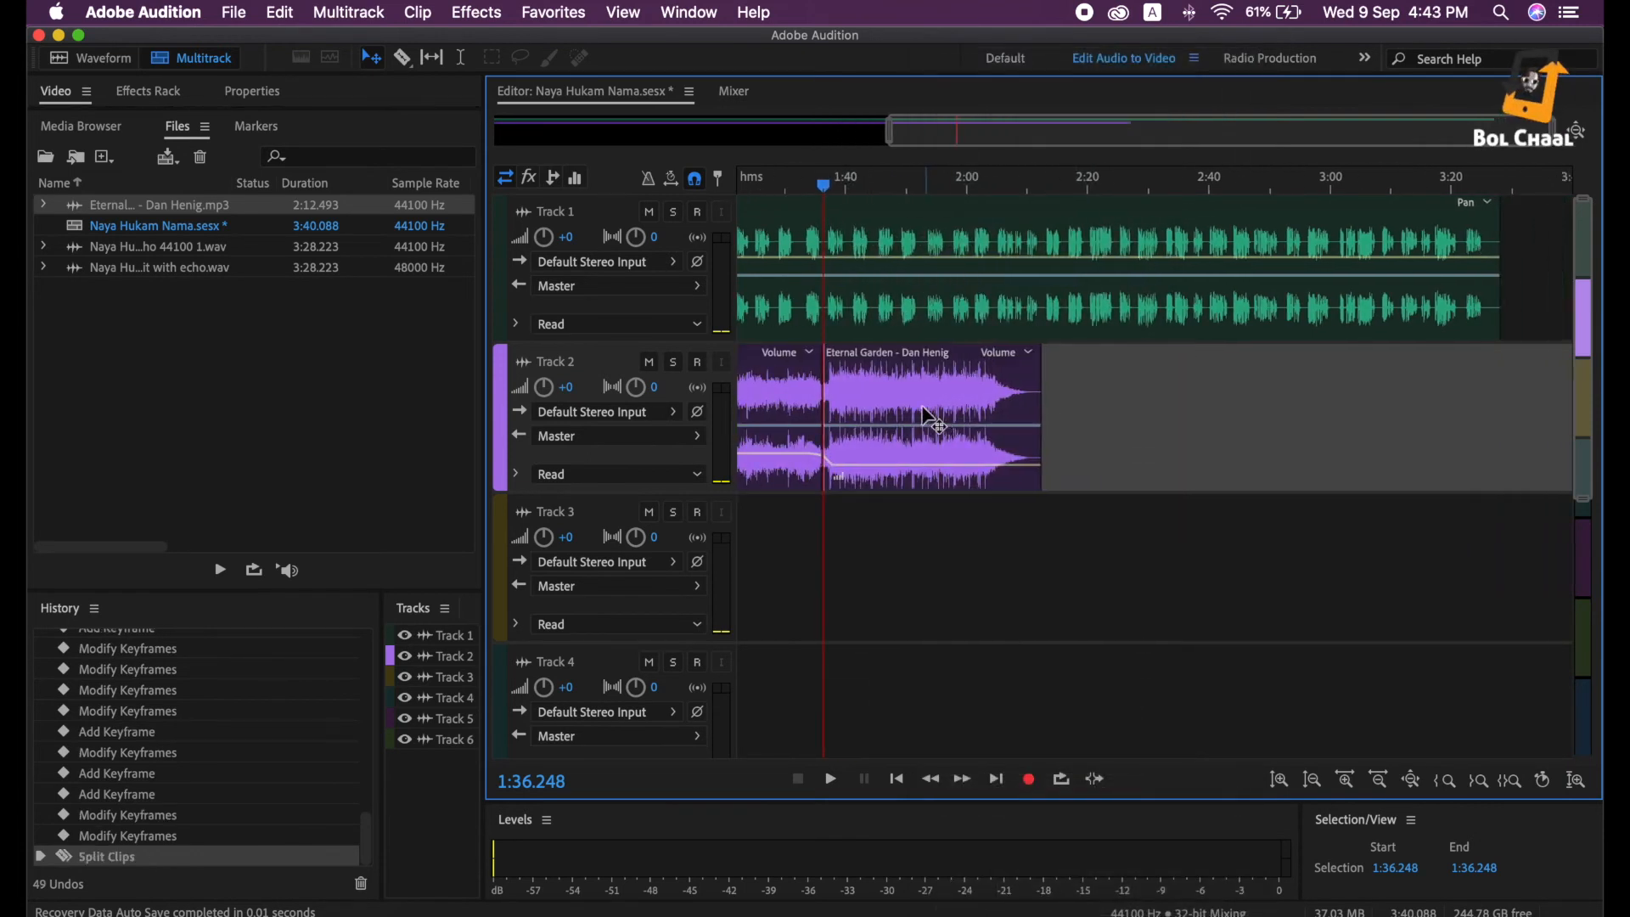
click(892, 391)
drag(892, 390, 1383, 386)
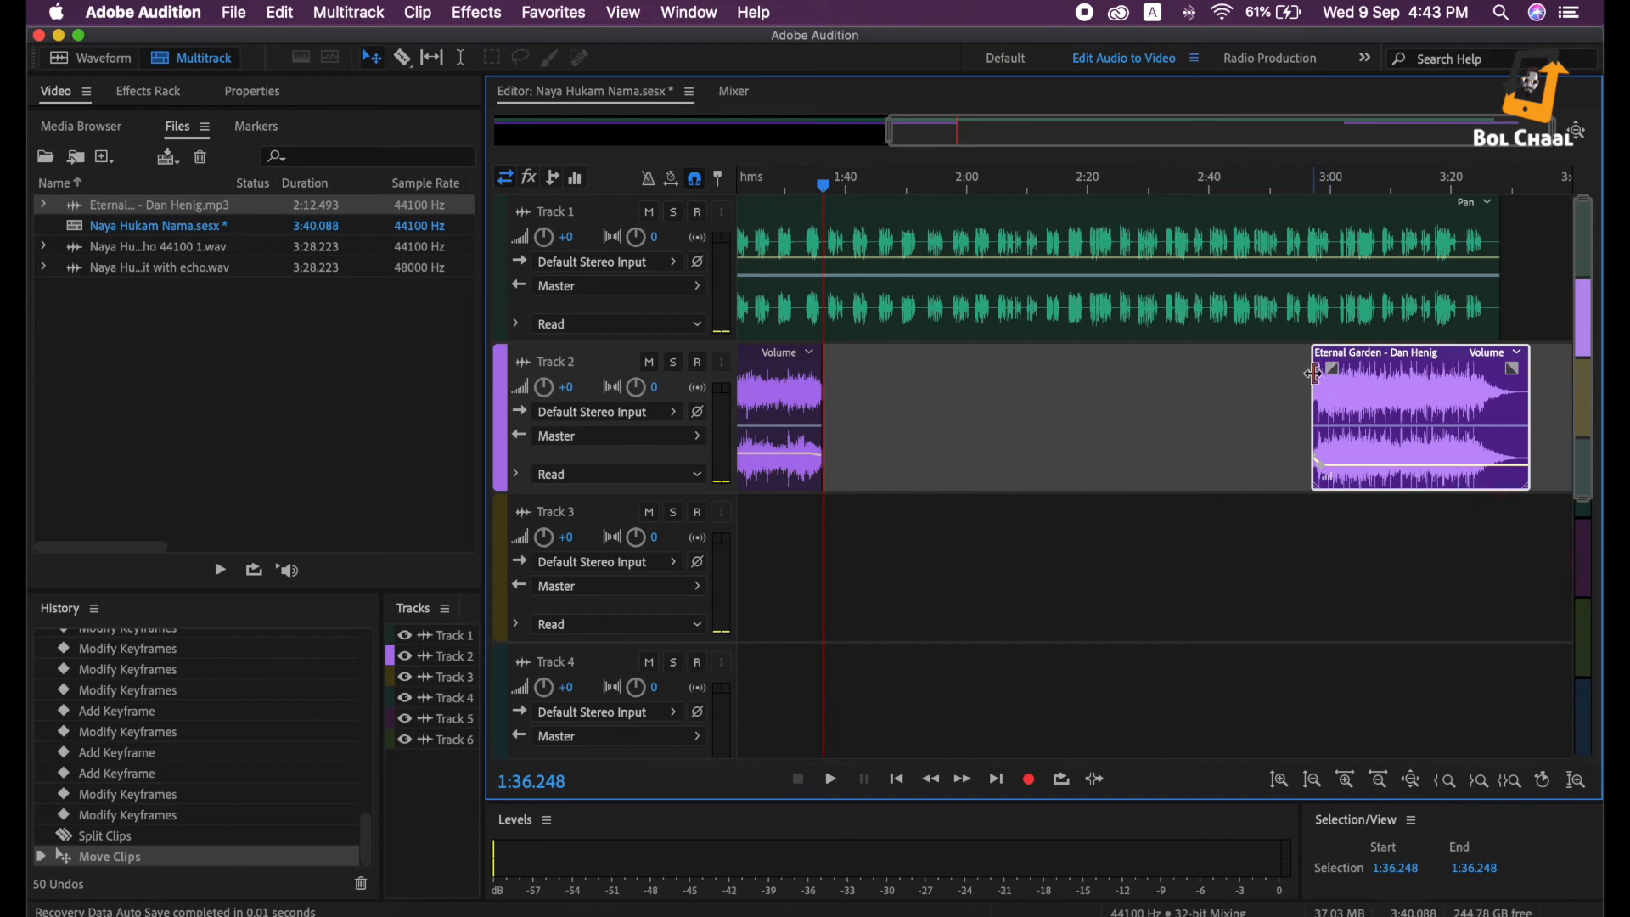
scroll(1314, 374, down, 1)
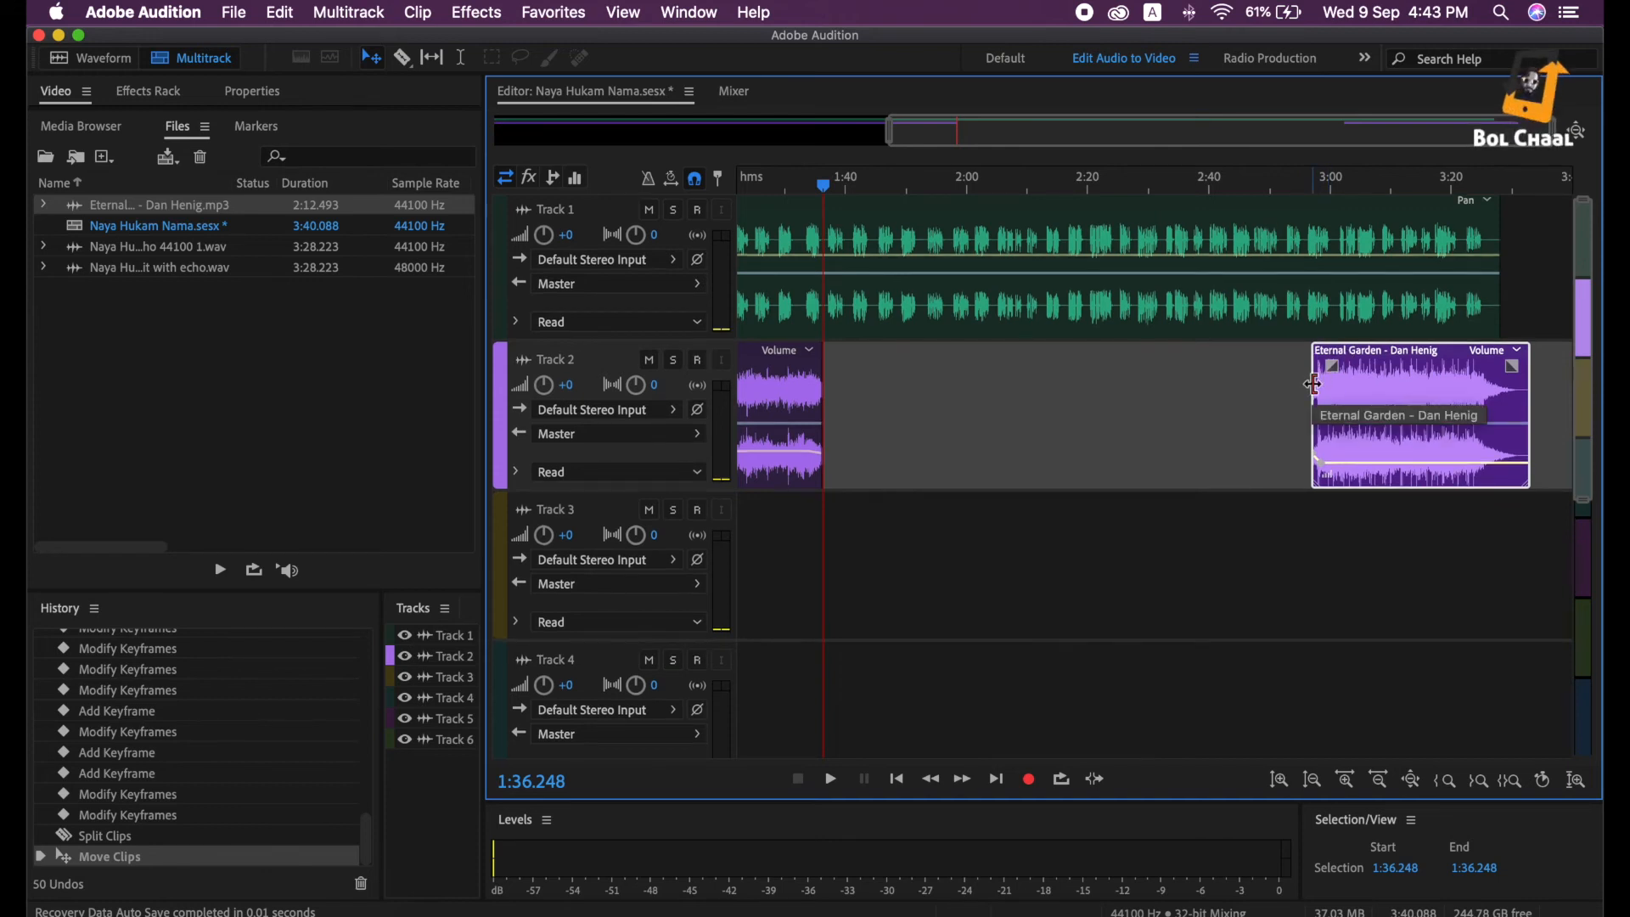
drag(1313, 384, 822, 437)
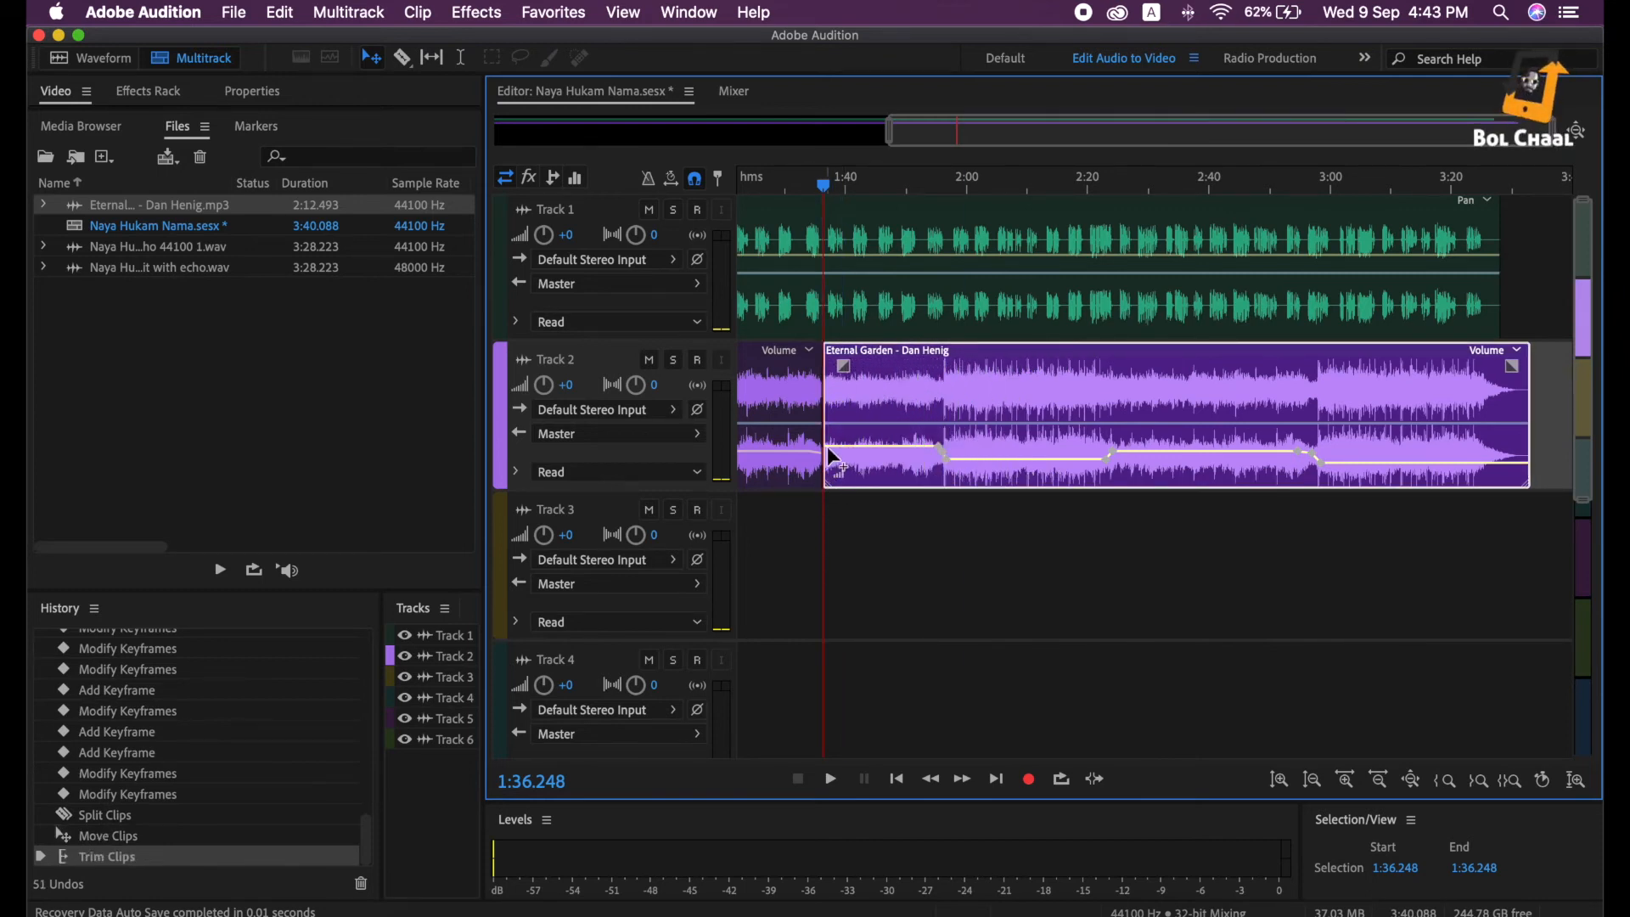
click(801, 524)
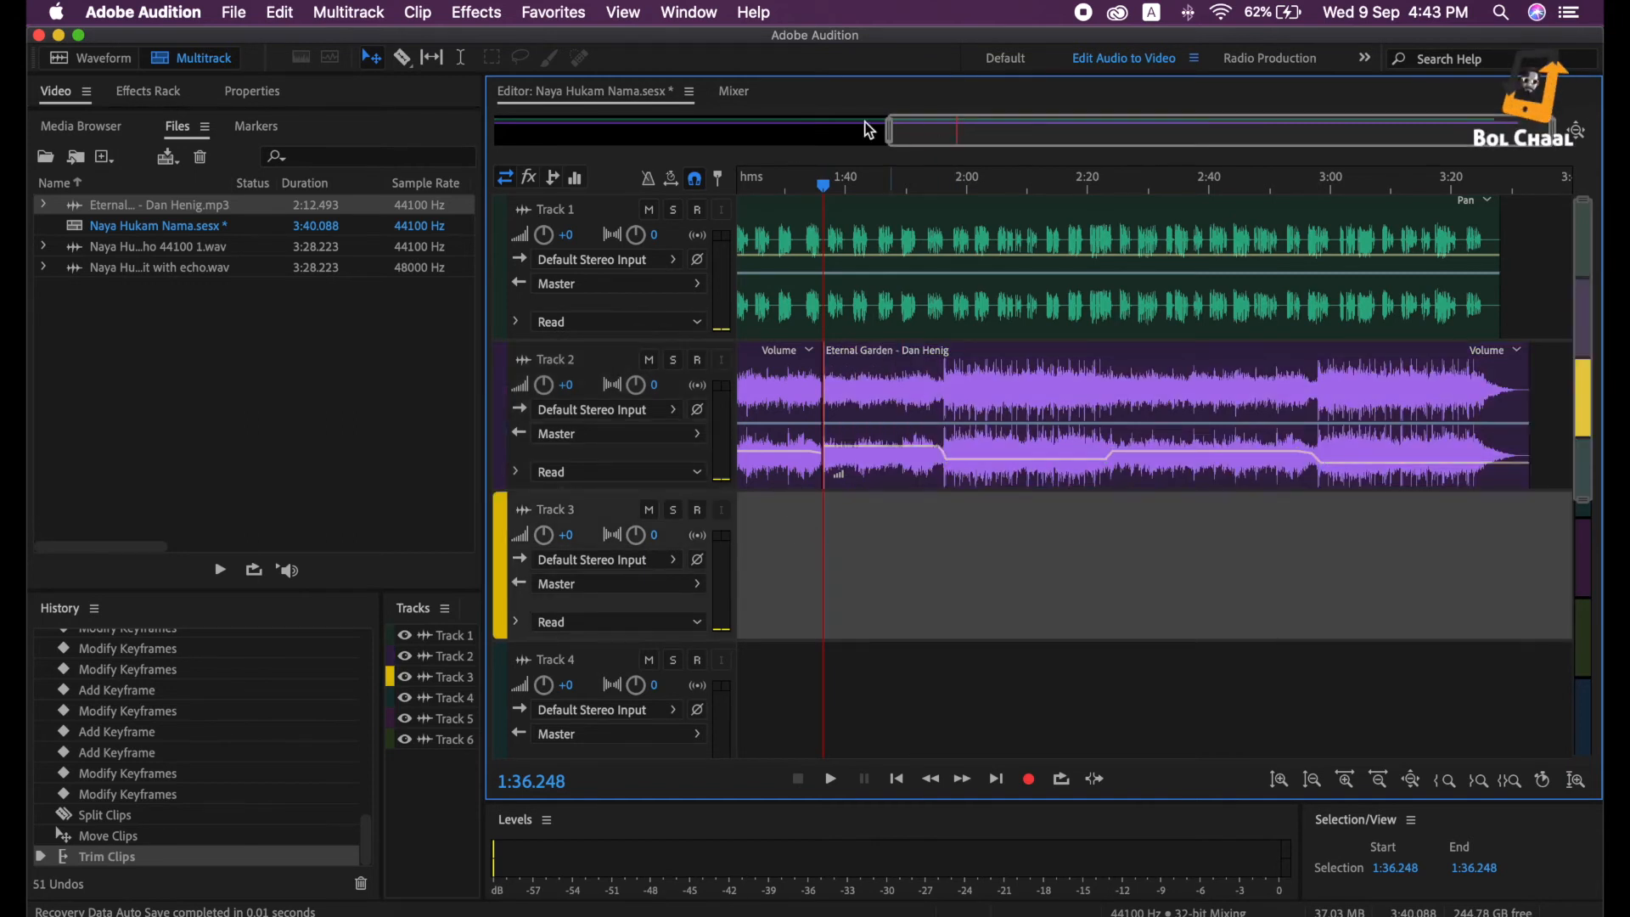
Play the mix from 1:31.103 across the join between the two music clips
drag(823, 185, 791, 187)
key(space)
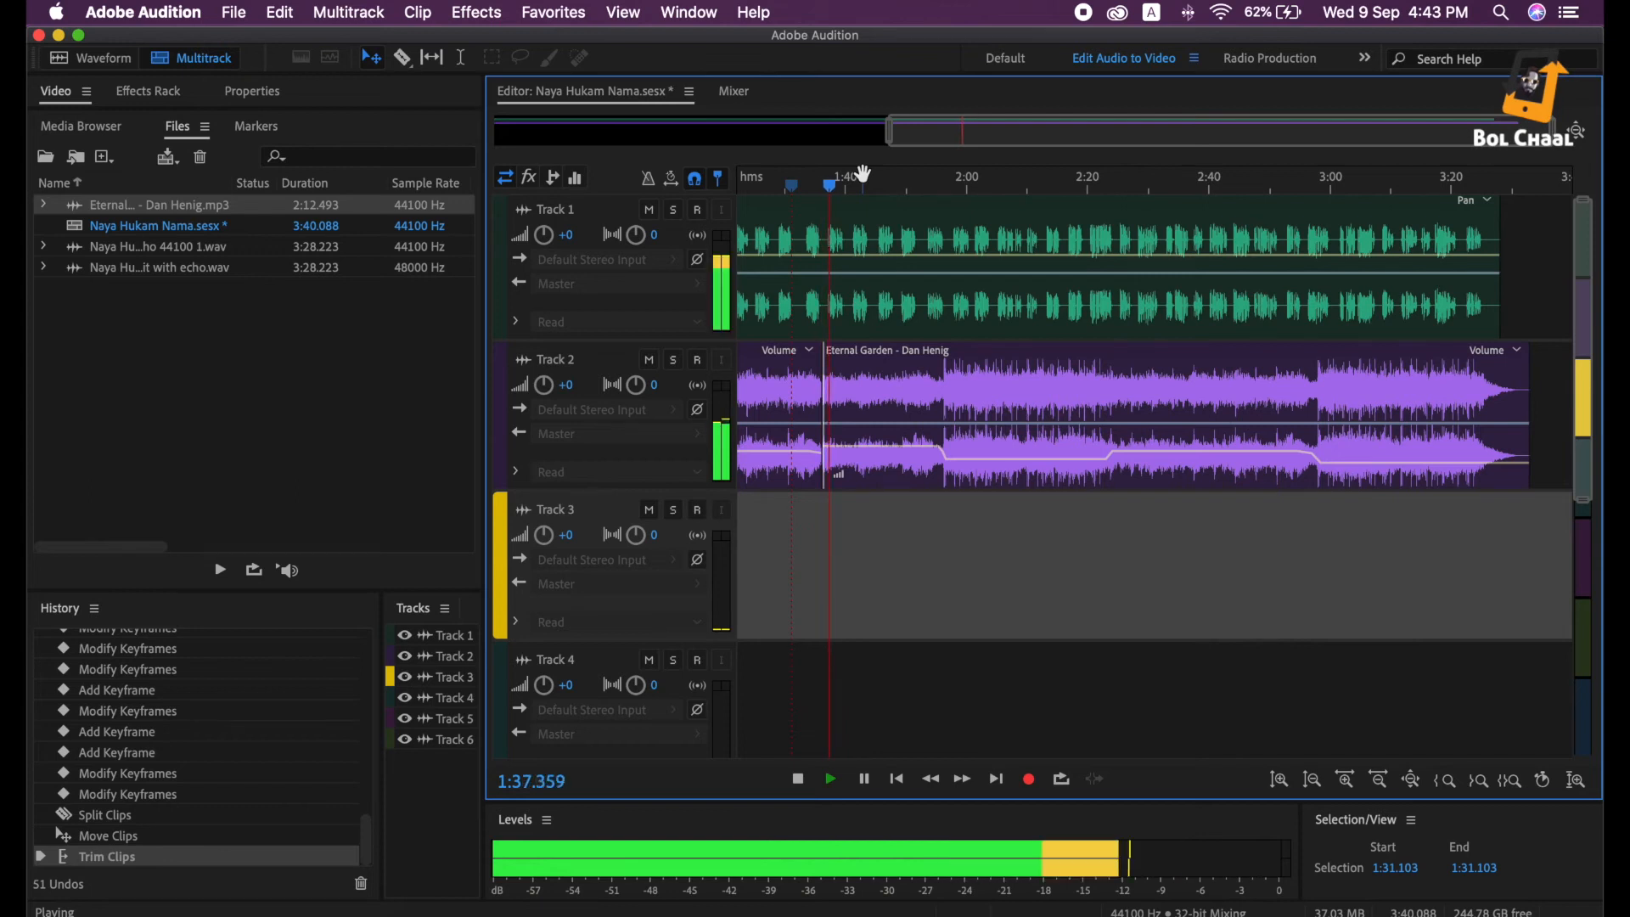
key(space)
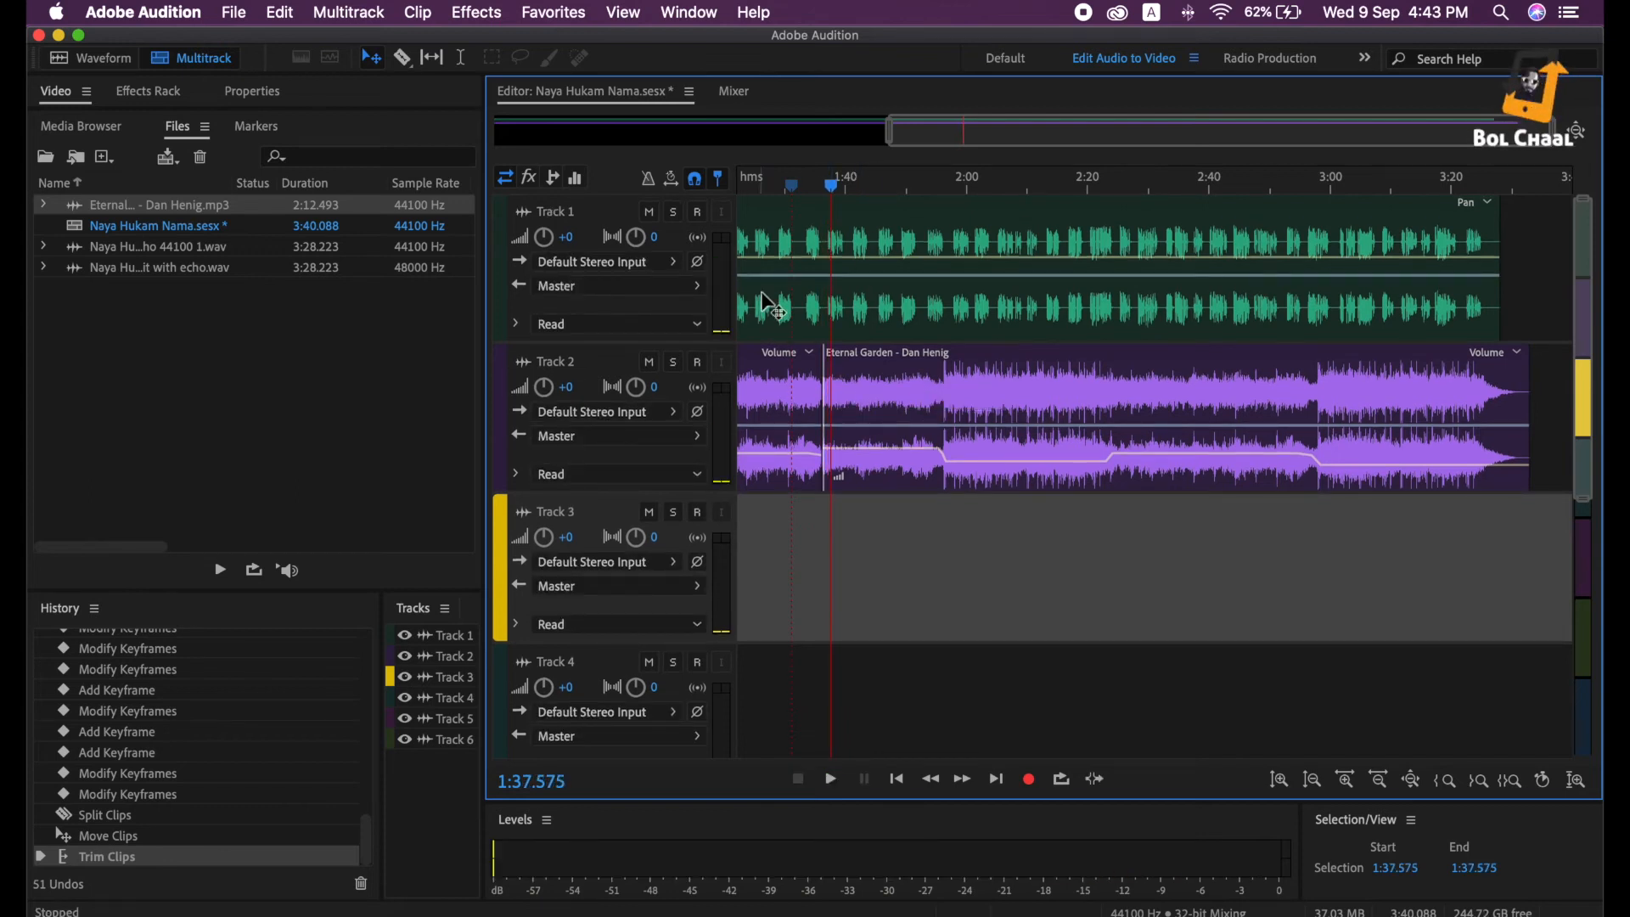
Move the second music clip down to Track 3, starting at about 1:36.0 so it slightly overlaps the first clip's end
drag(929, 132, 886, 135)
scroll(885, 133, up, 8)
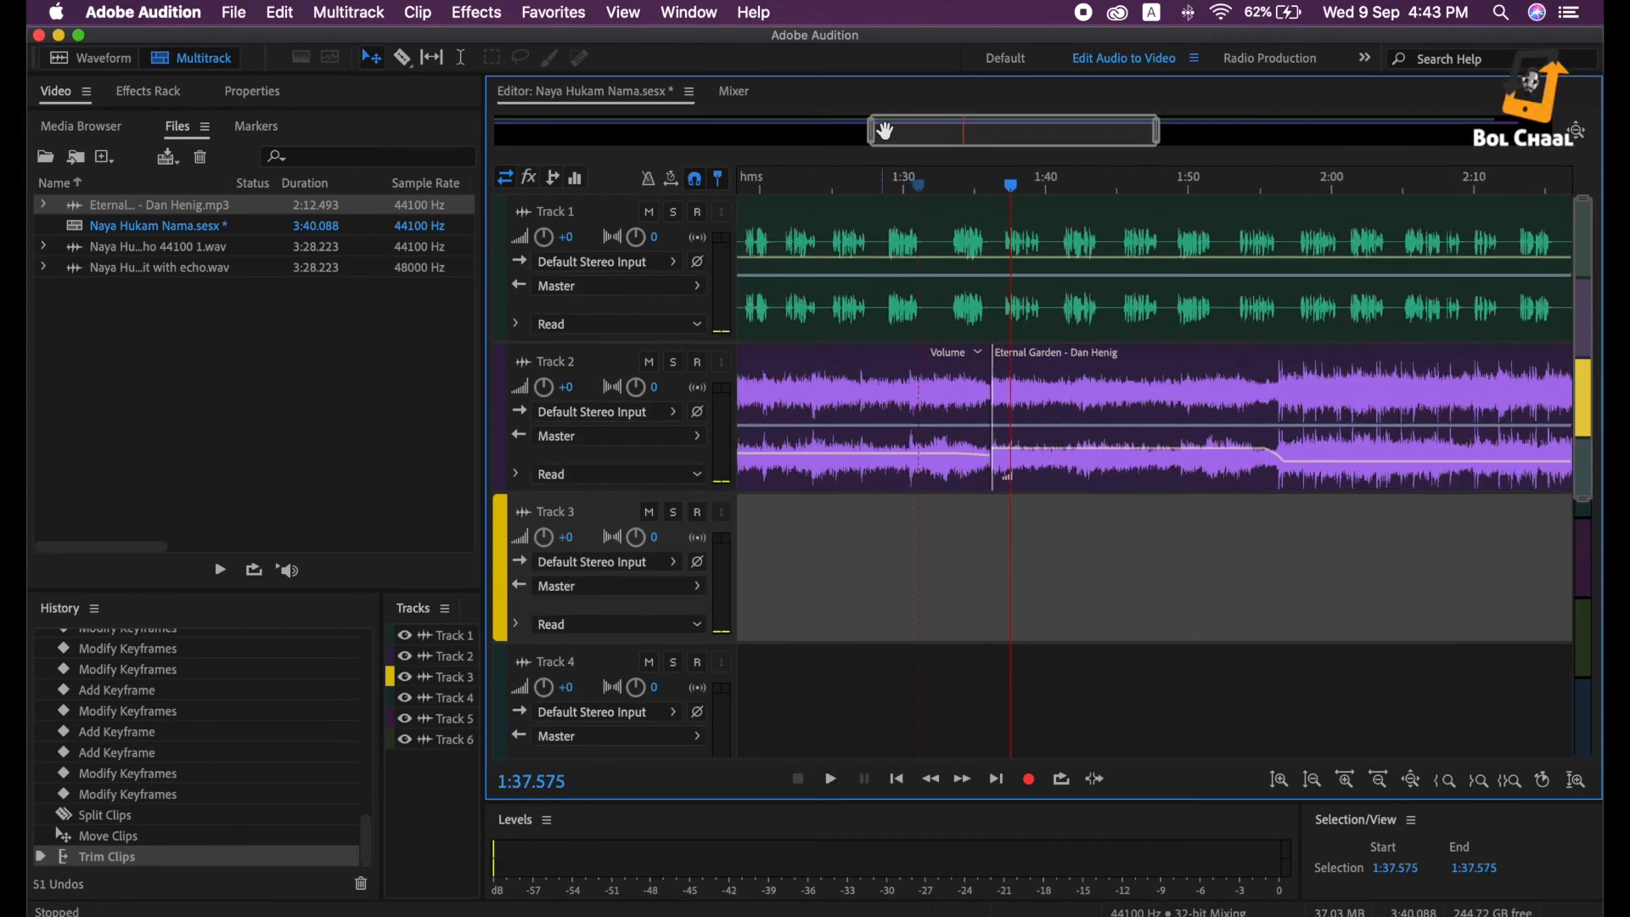
scroll(885, 132, up, 3)
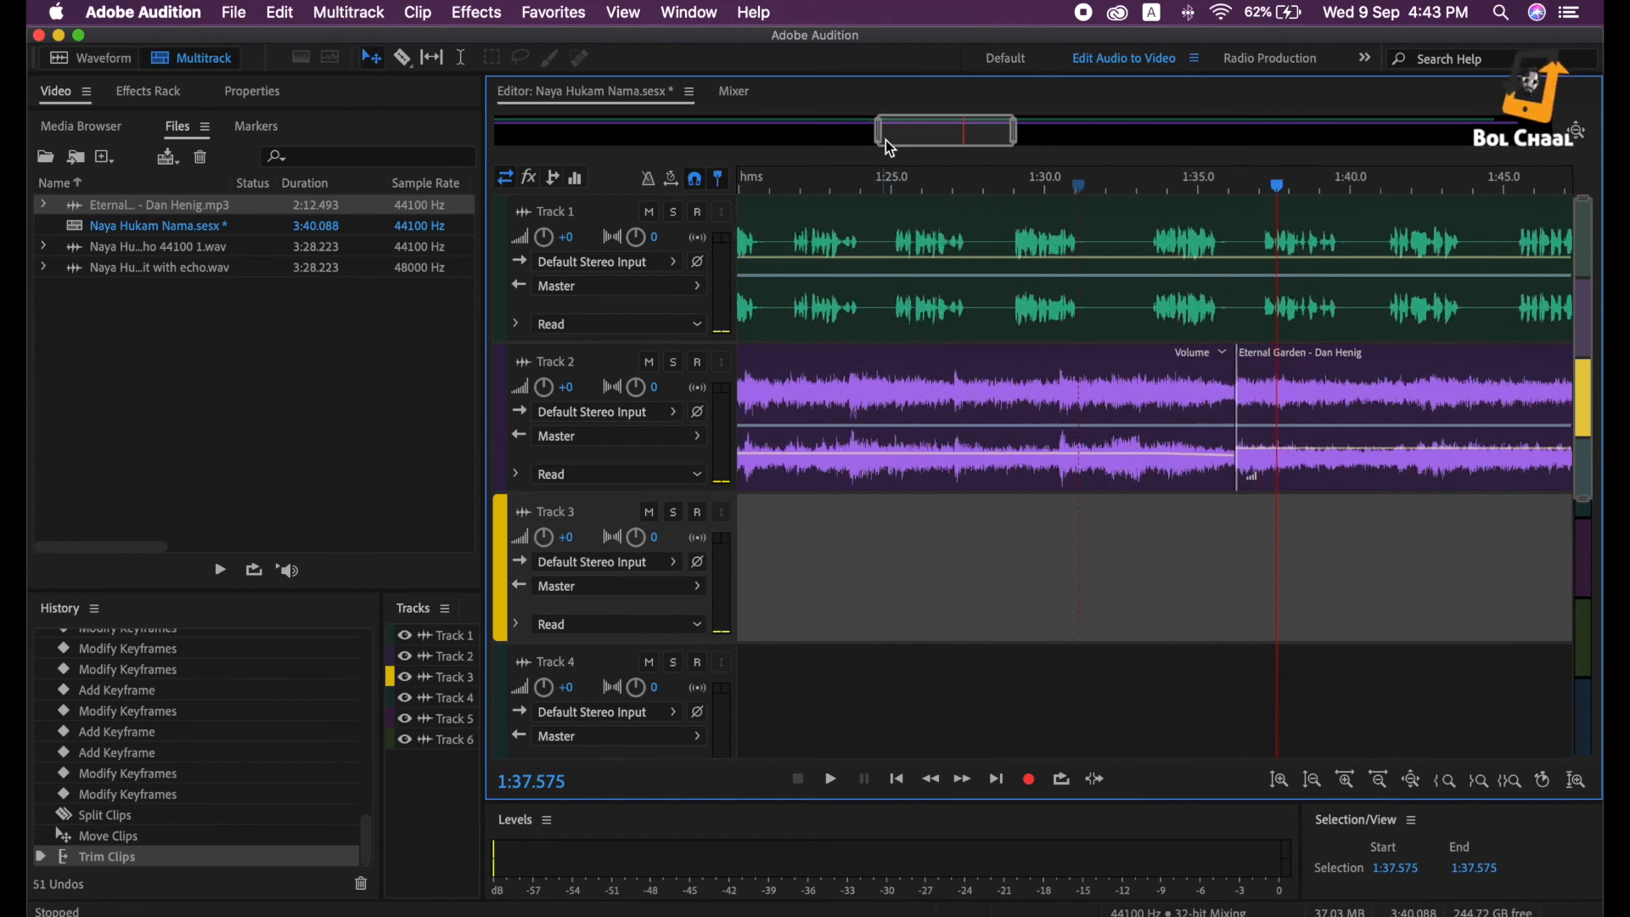
drag(1351, 381, 1331, 532)
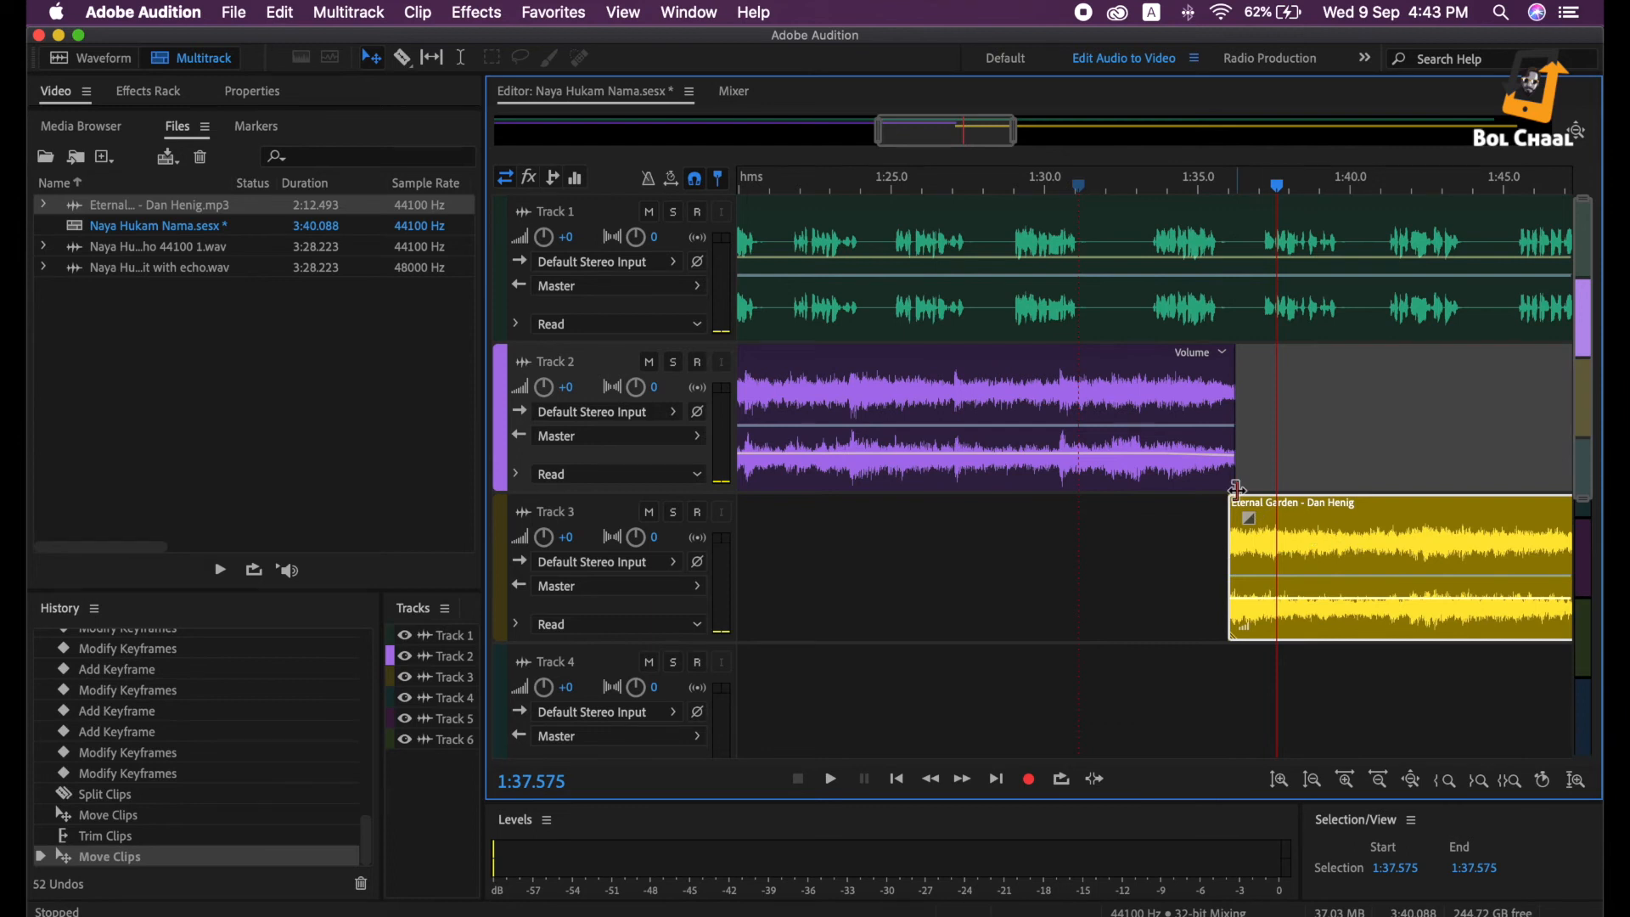
Add a volume keyframe on the Track 2 music clip at about 1:36.066 and lower its end point to fade it out
drag(1282, 195, 1230, 189)
scroll(944, 125, up, 2)
scroll(944, 126, up, 3)
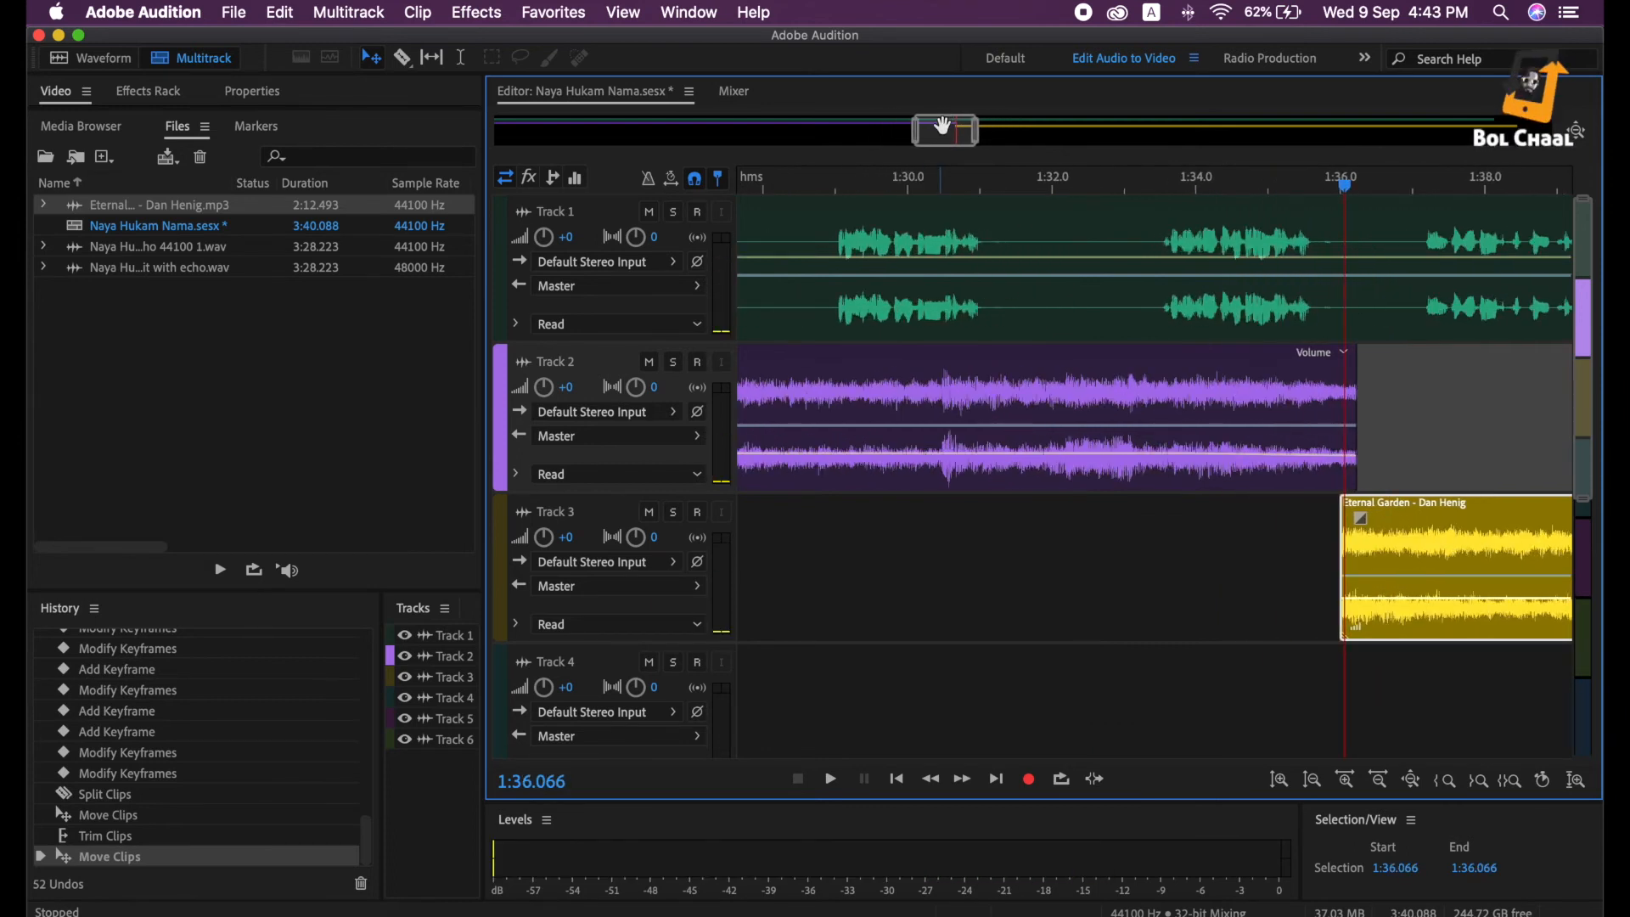
drag(945, 133, 965, 133)
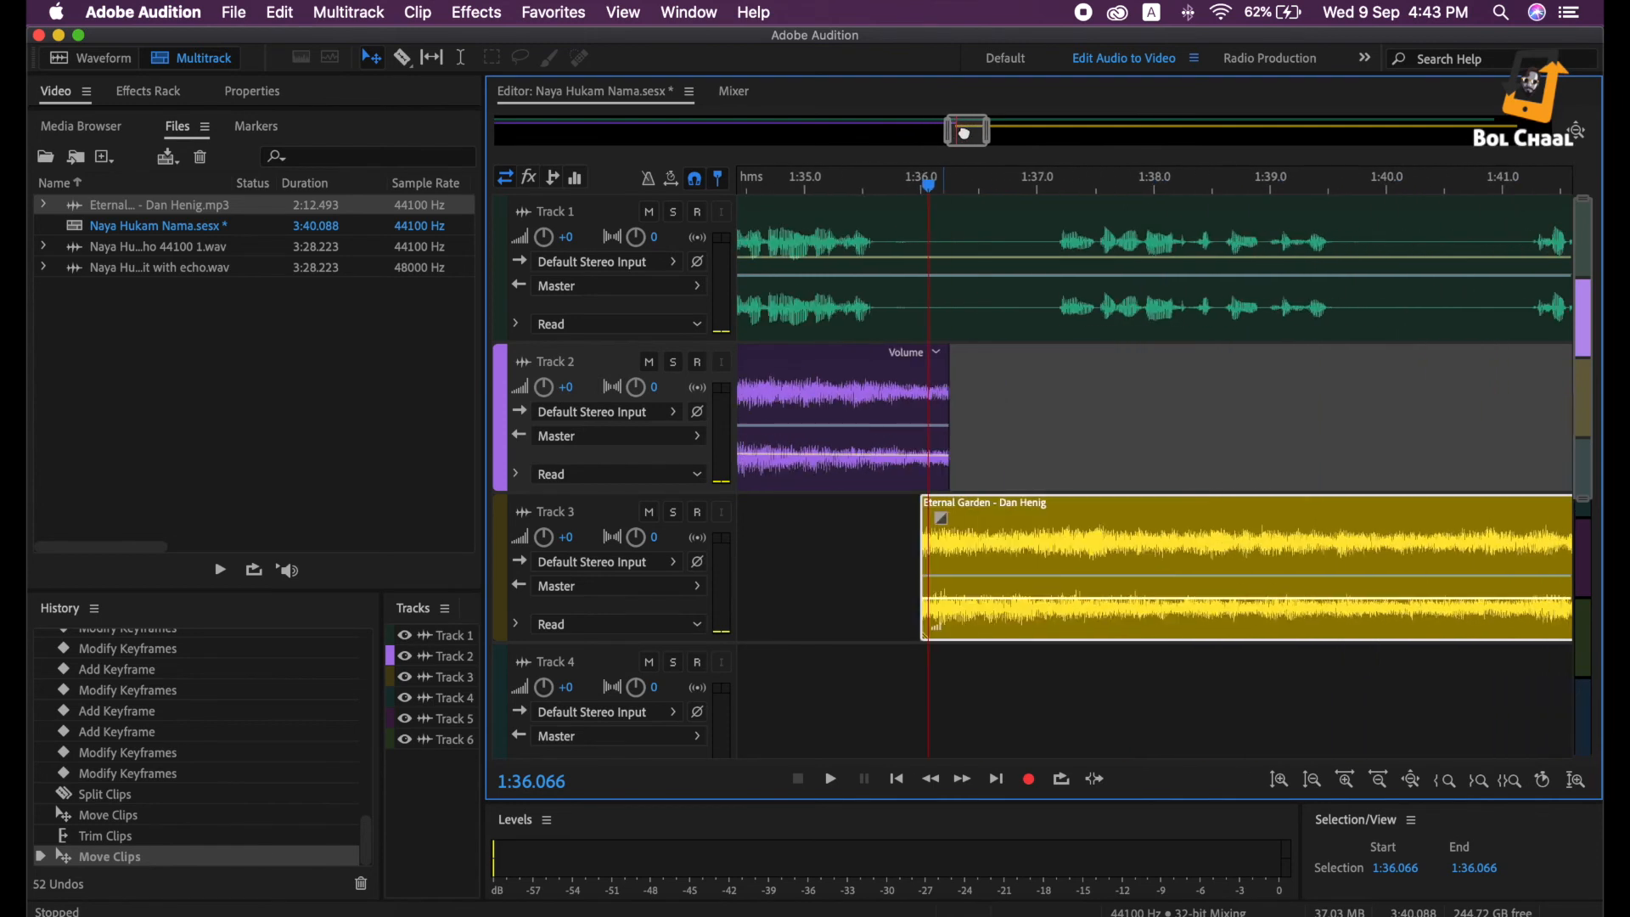
click(941, 466)
click(930, 457)
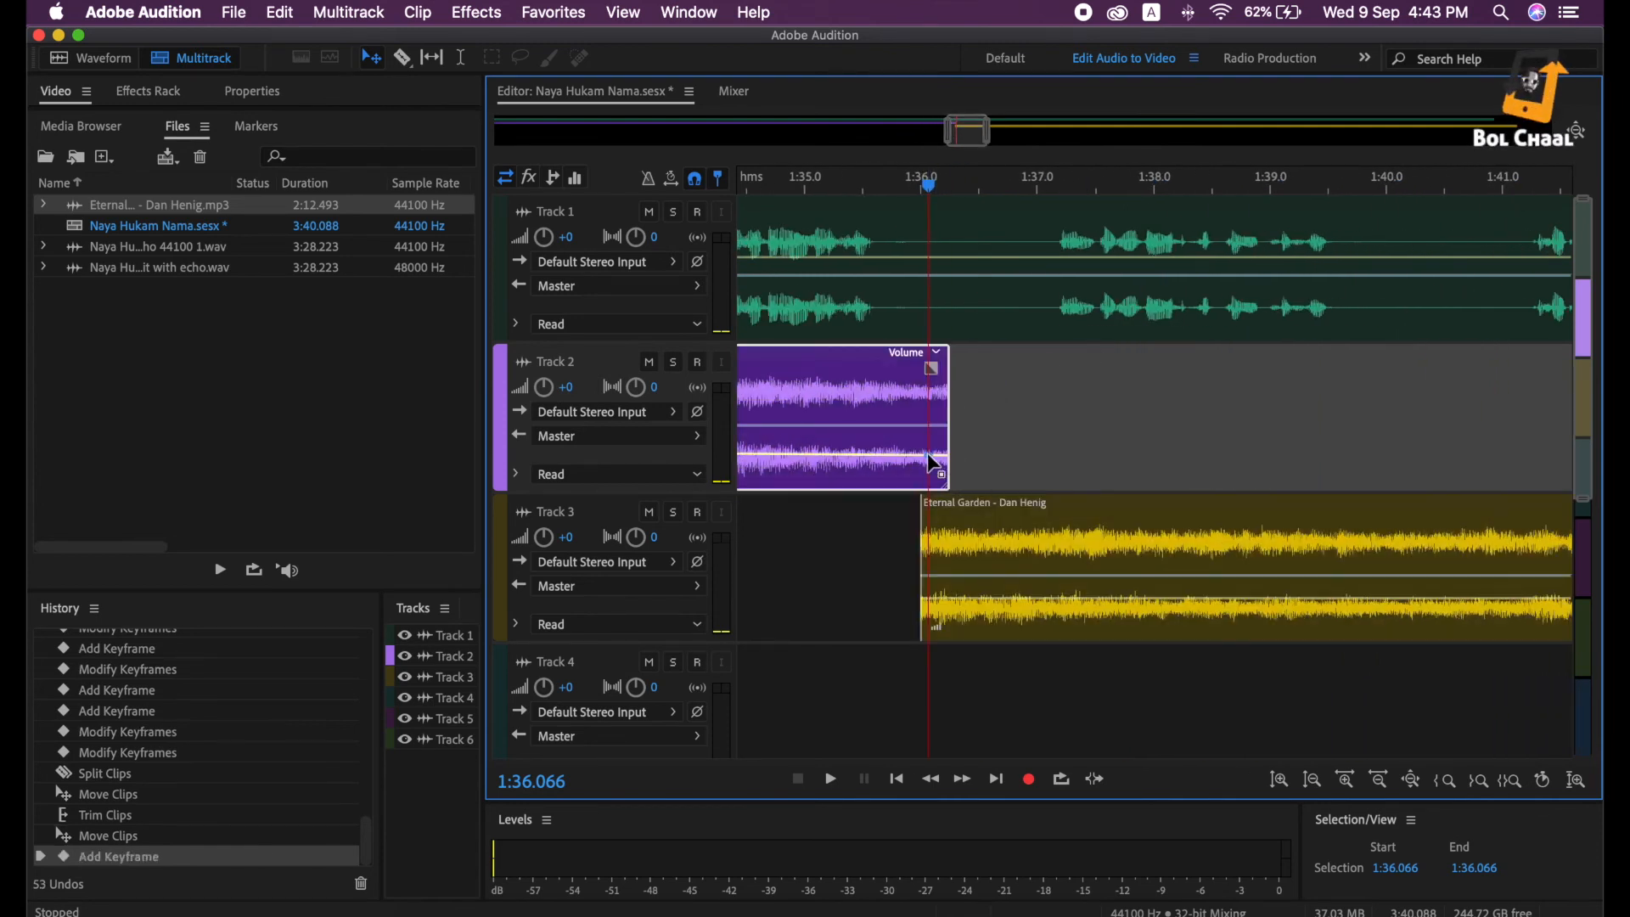
drag(937, 459, 948, 469)
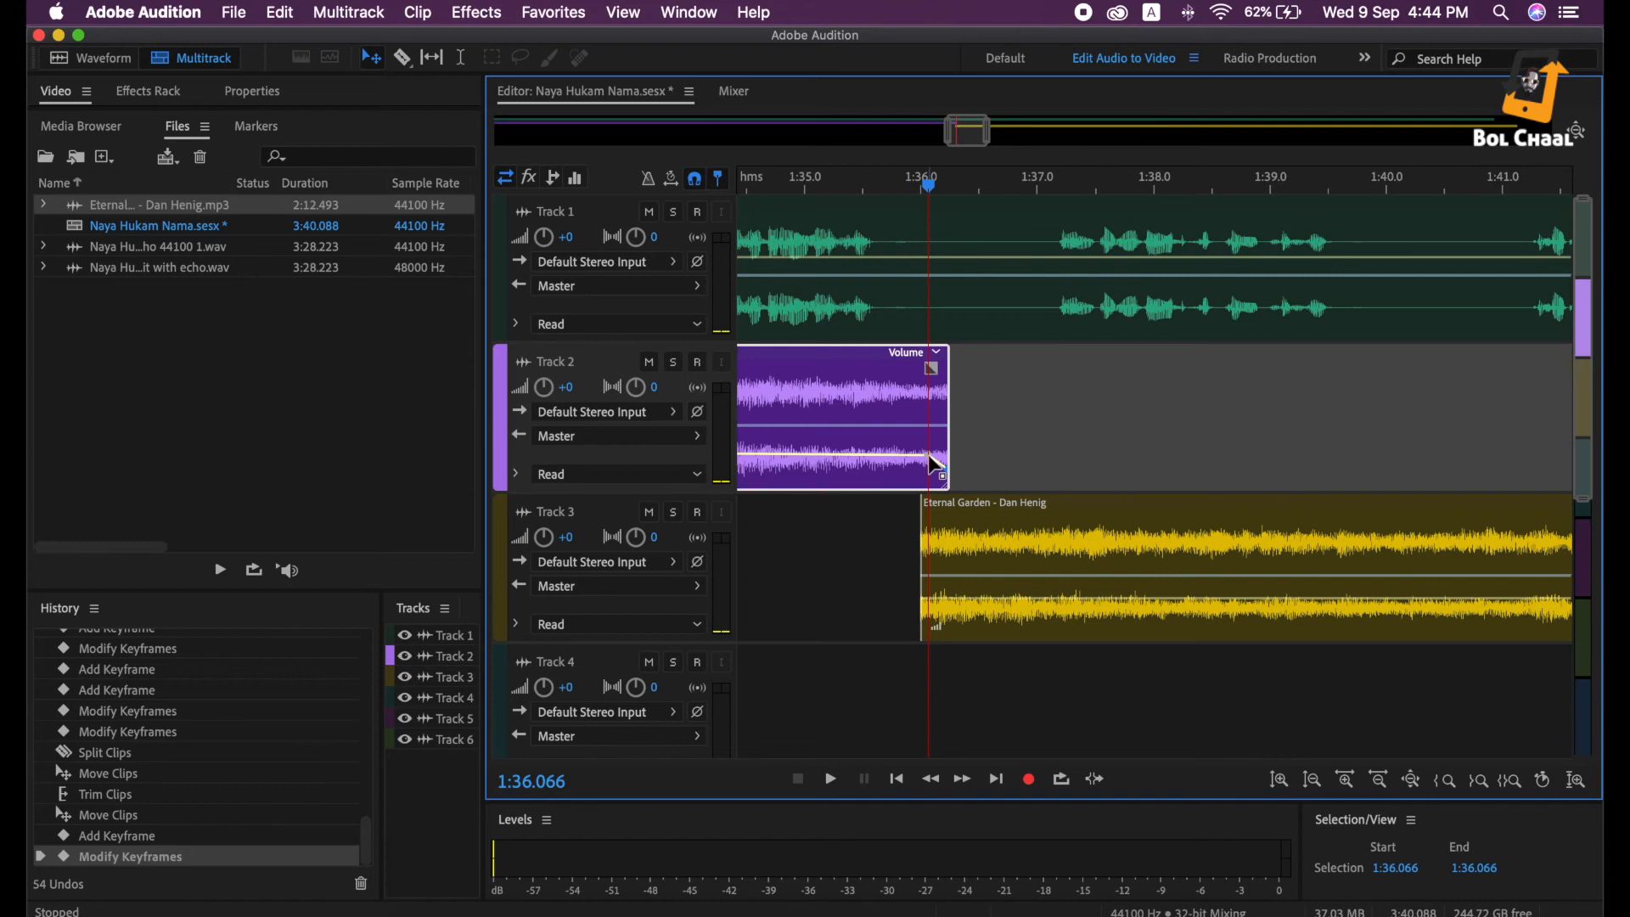
Add a volume keyframe near the start of the Track 3 music clip and lower its starting point to fade it in
click(940, 596)
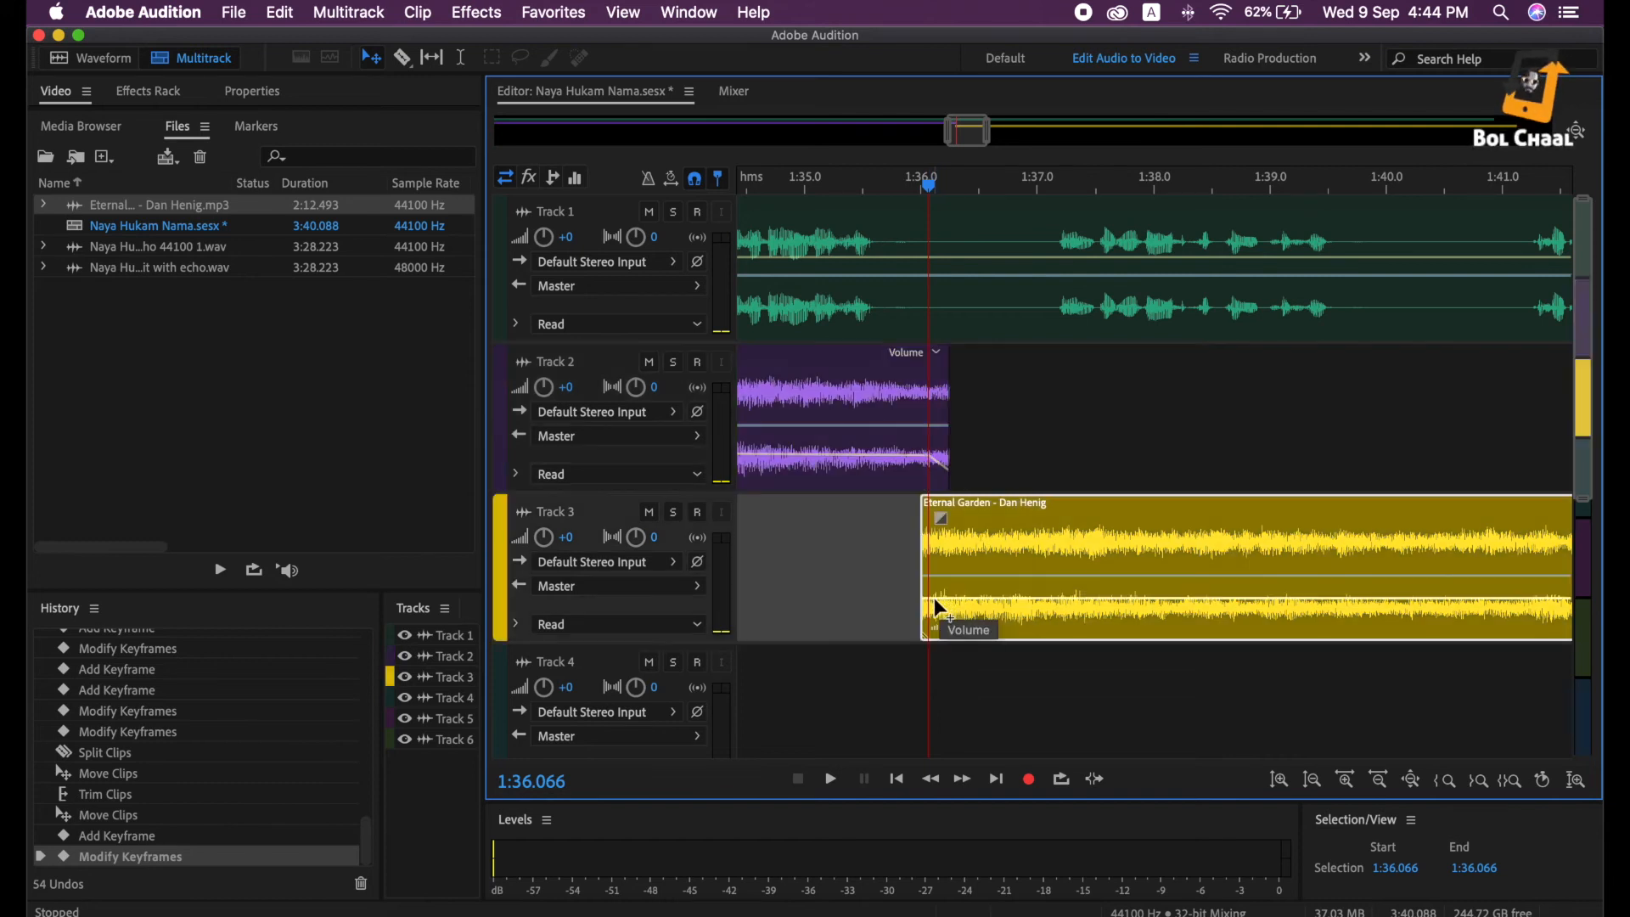
click(939, 597)
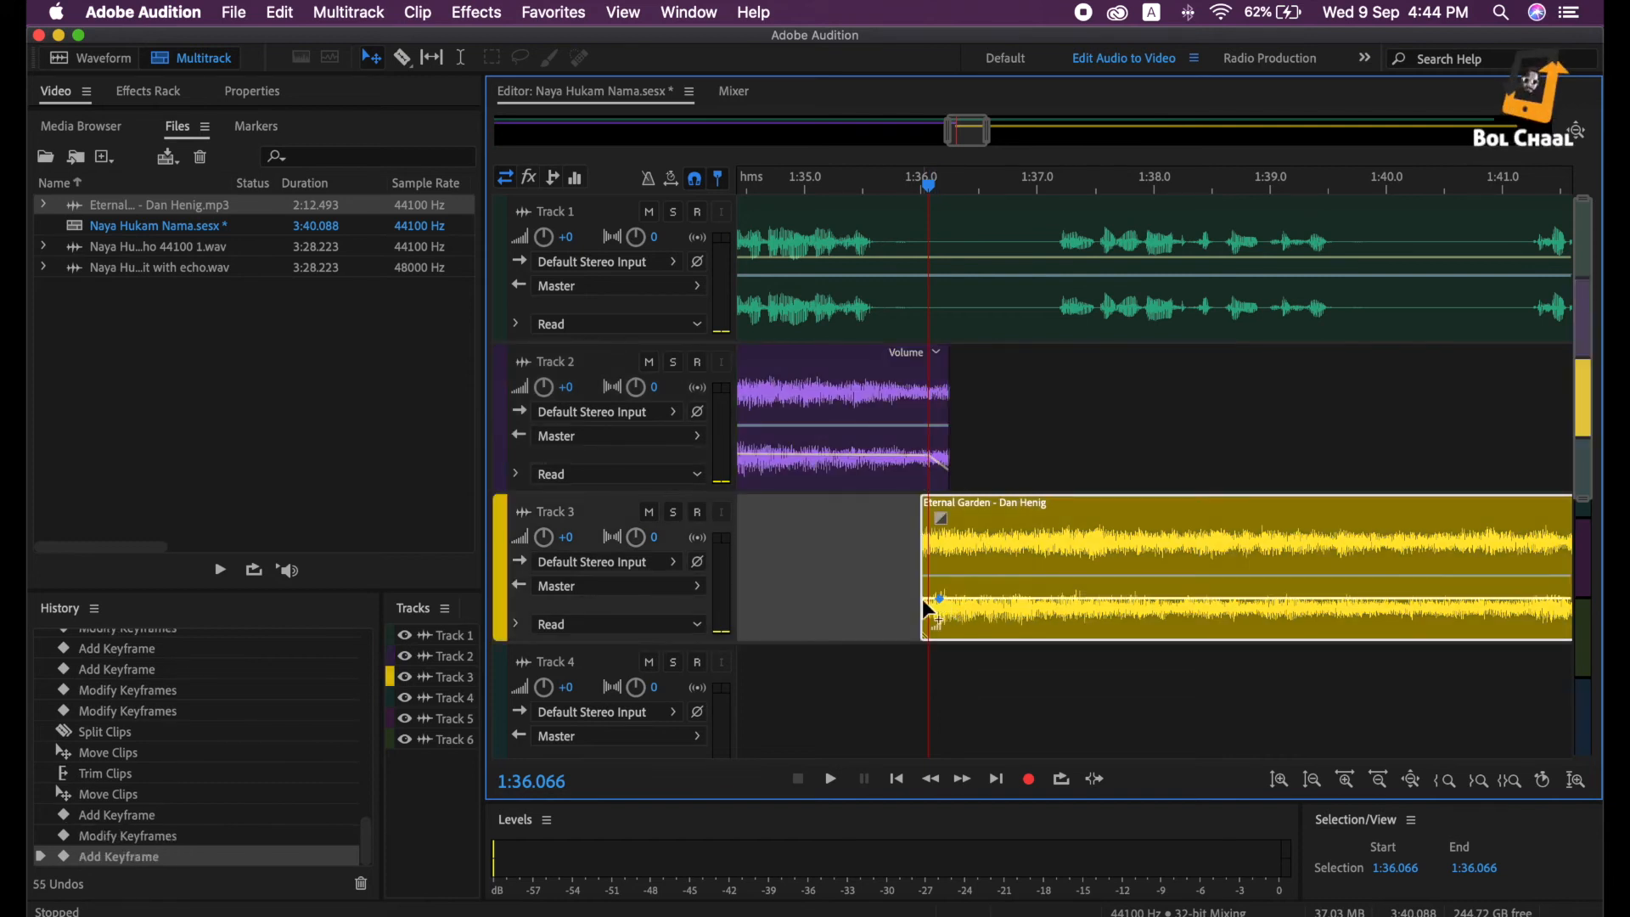
drag(919, 619, 920, 620)
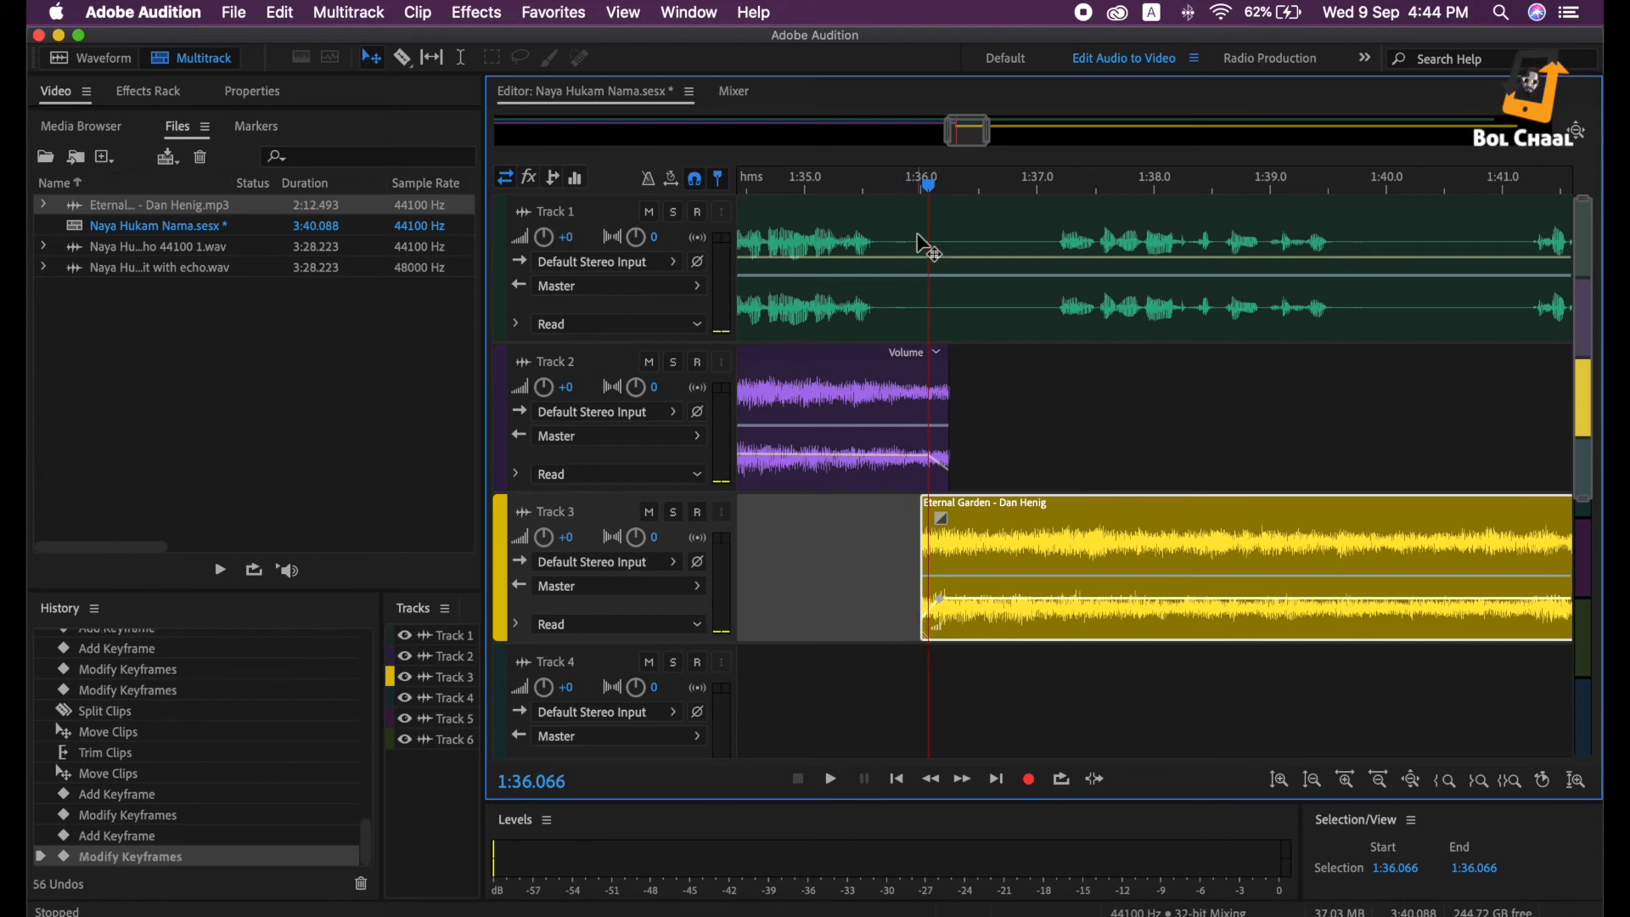
Audition the crossfade from 1:35.266 and lengthen the Track 3 fade-in by shifting its upper keyframe to about 1:36.25
drag(929, 194, 836, 193)
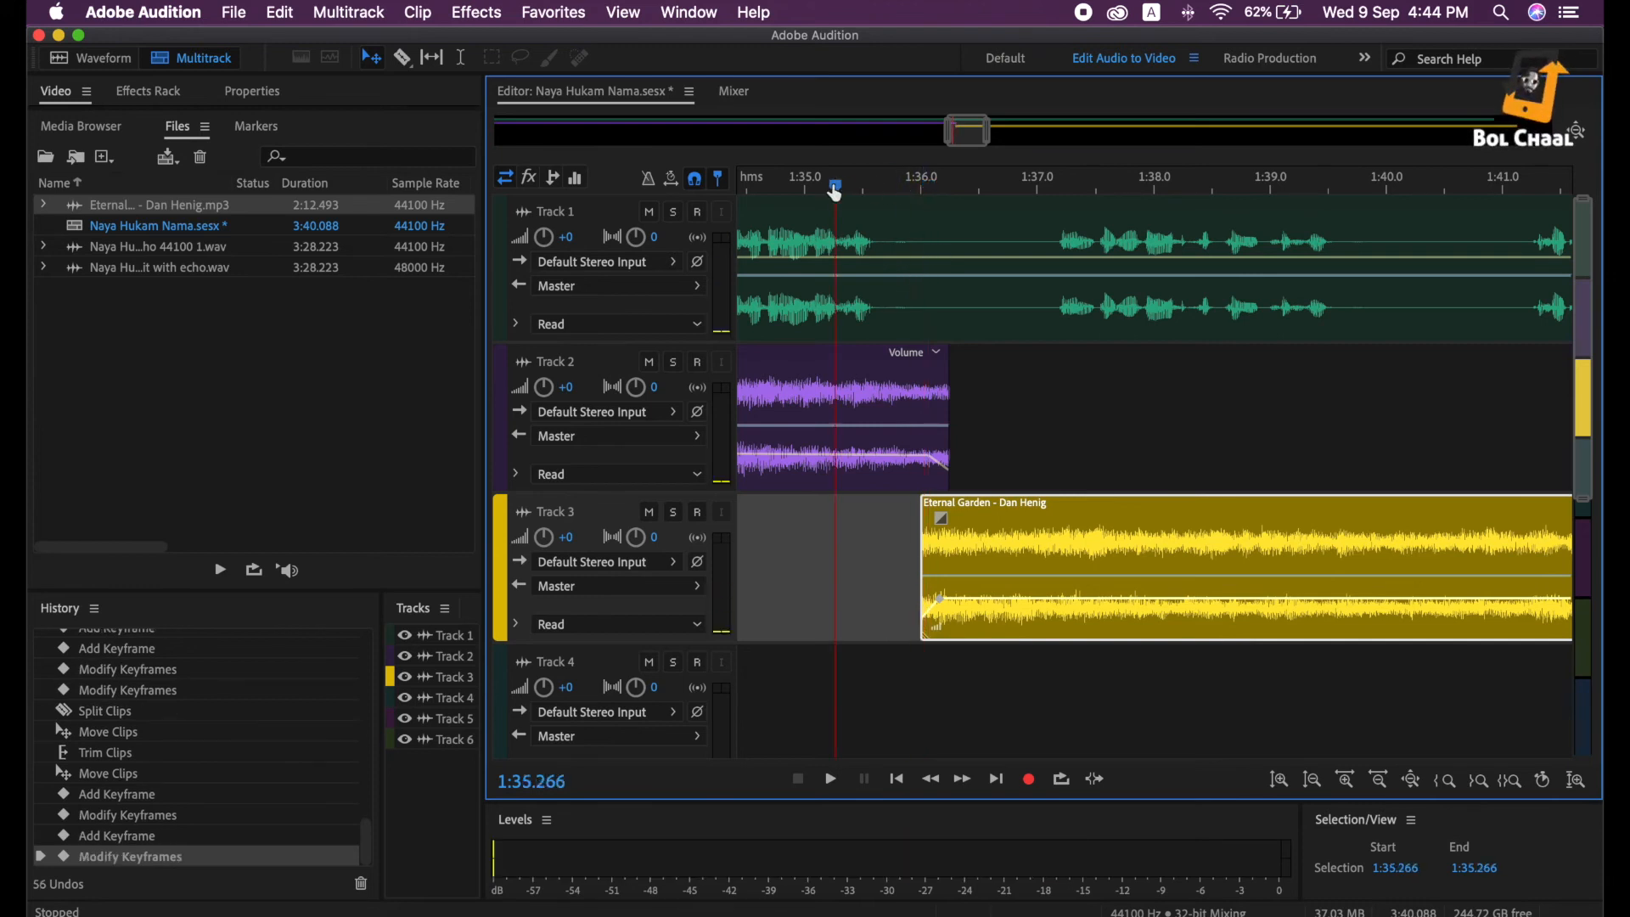
key(space)
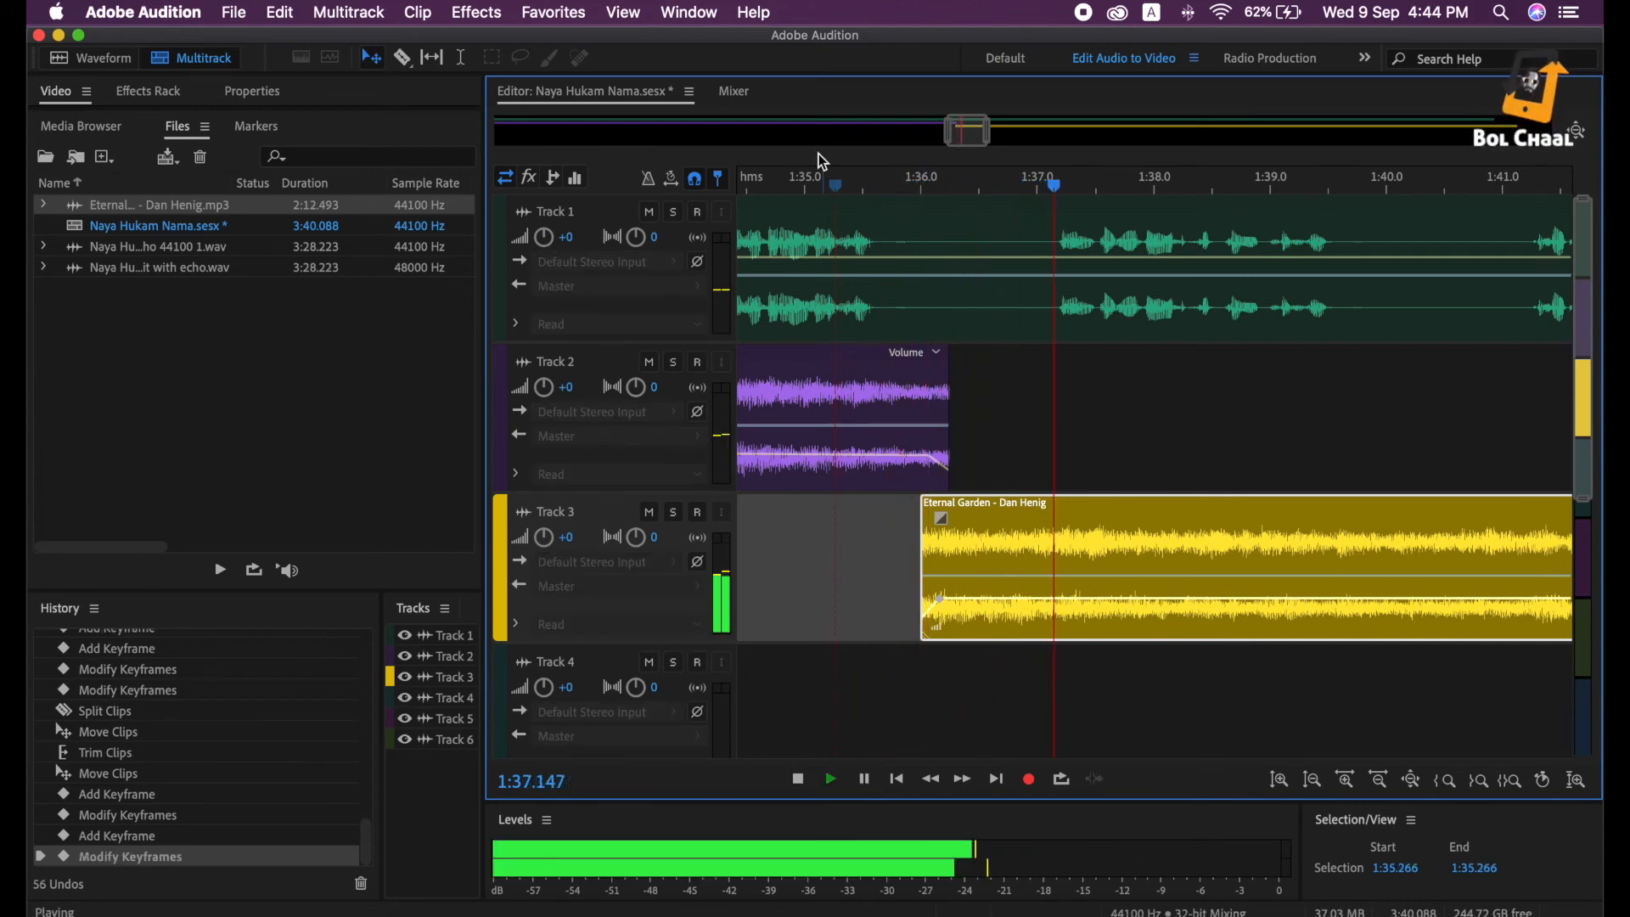
key(space)
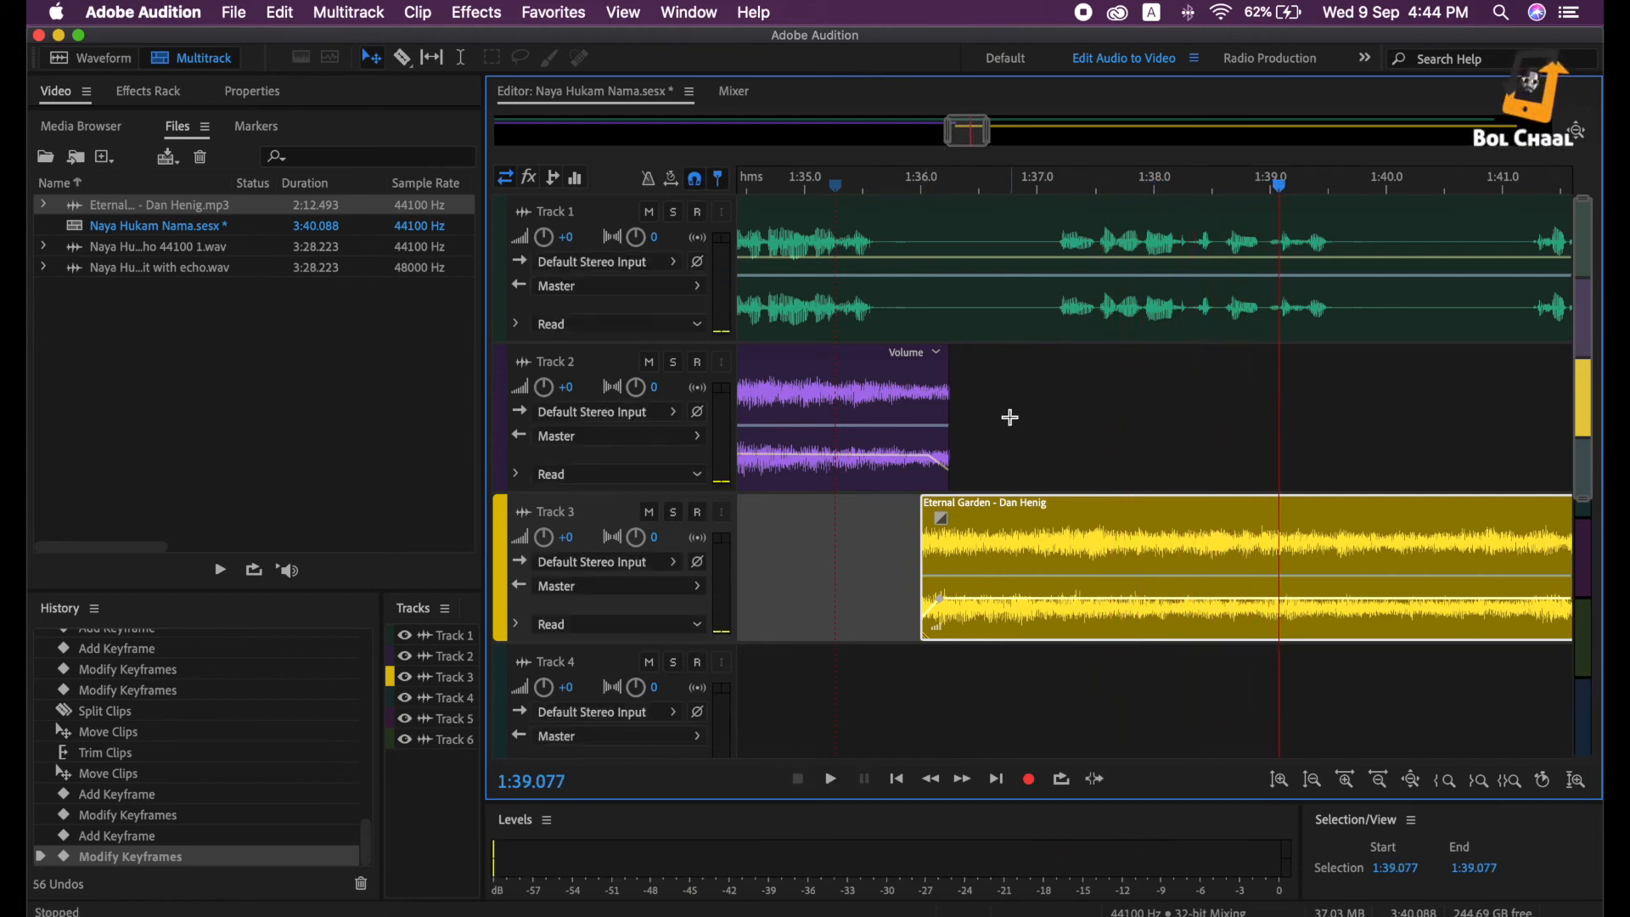
drag(940, 598, 950, 598)
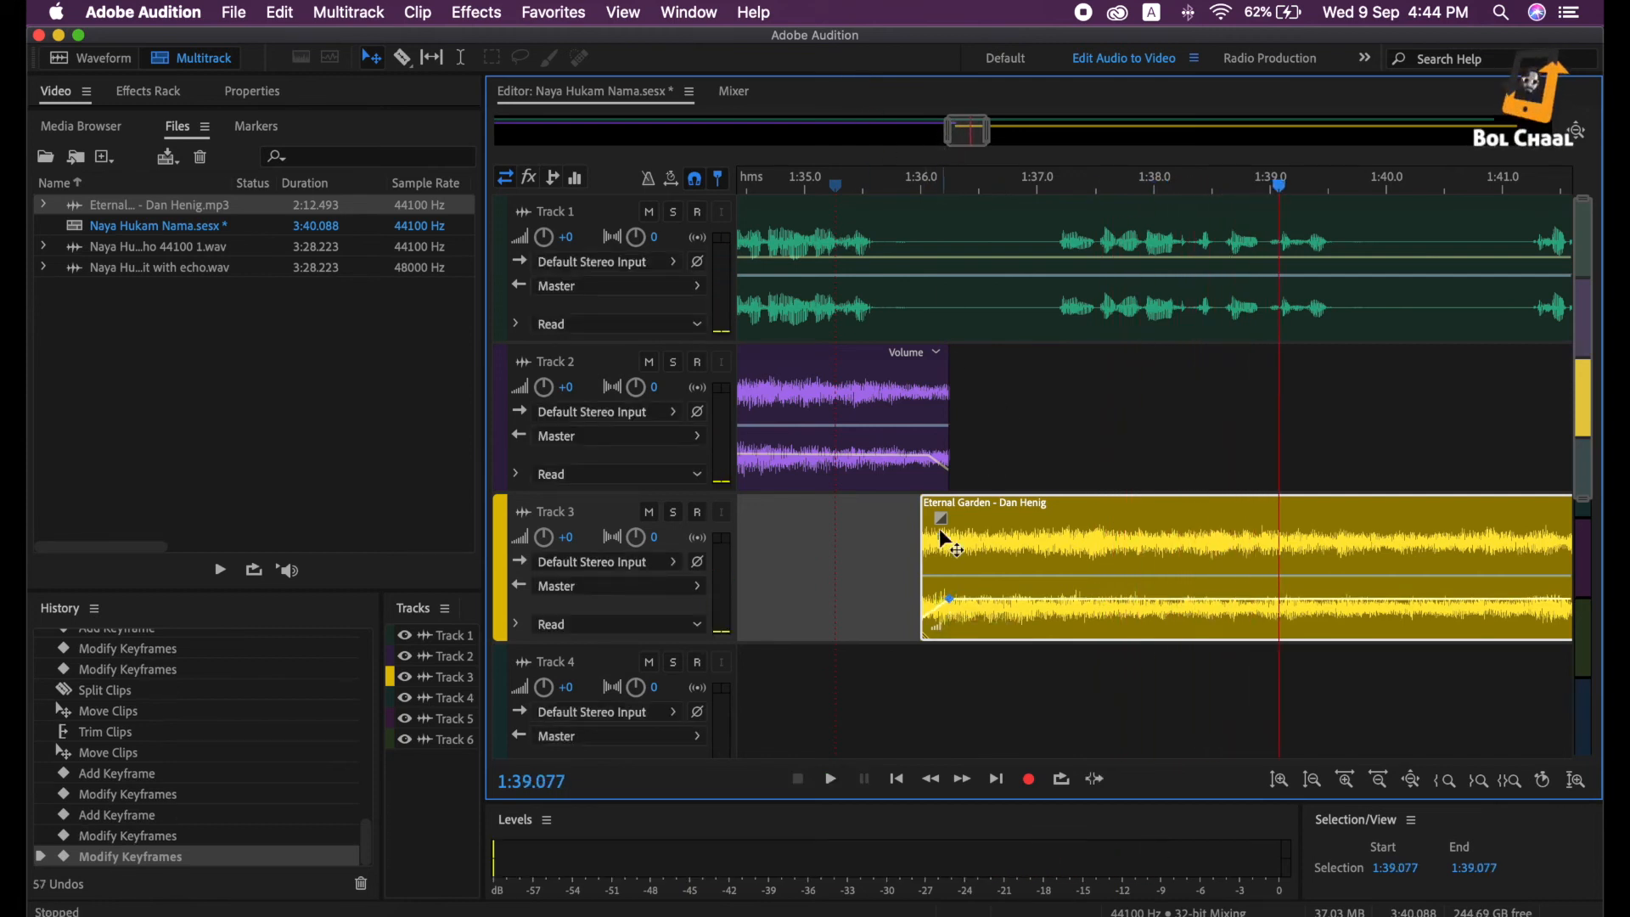
Audition the crossfade between the Track 2 and Track 3 music clips from 1:35.615 and again from 1:30.549
drag(1282, 201, 876, 200)
key(space)
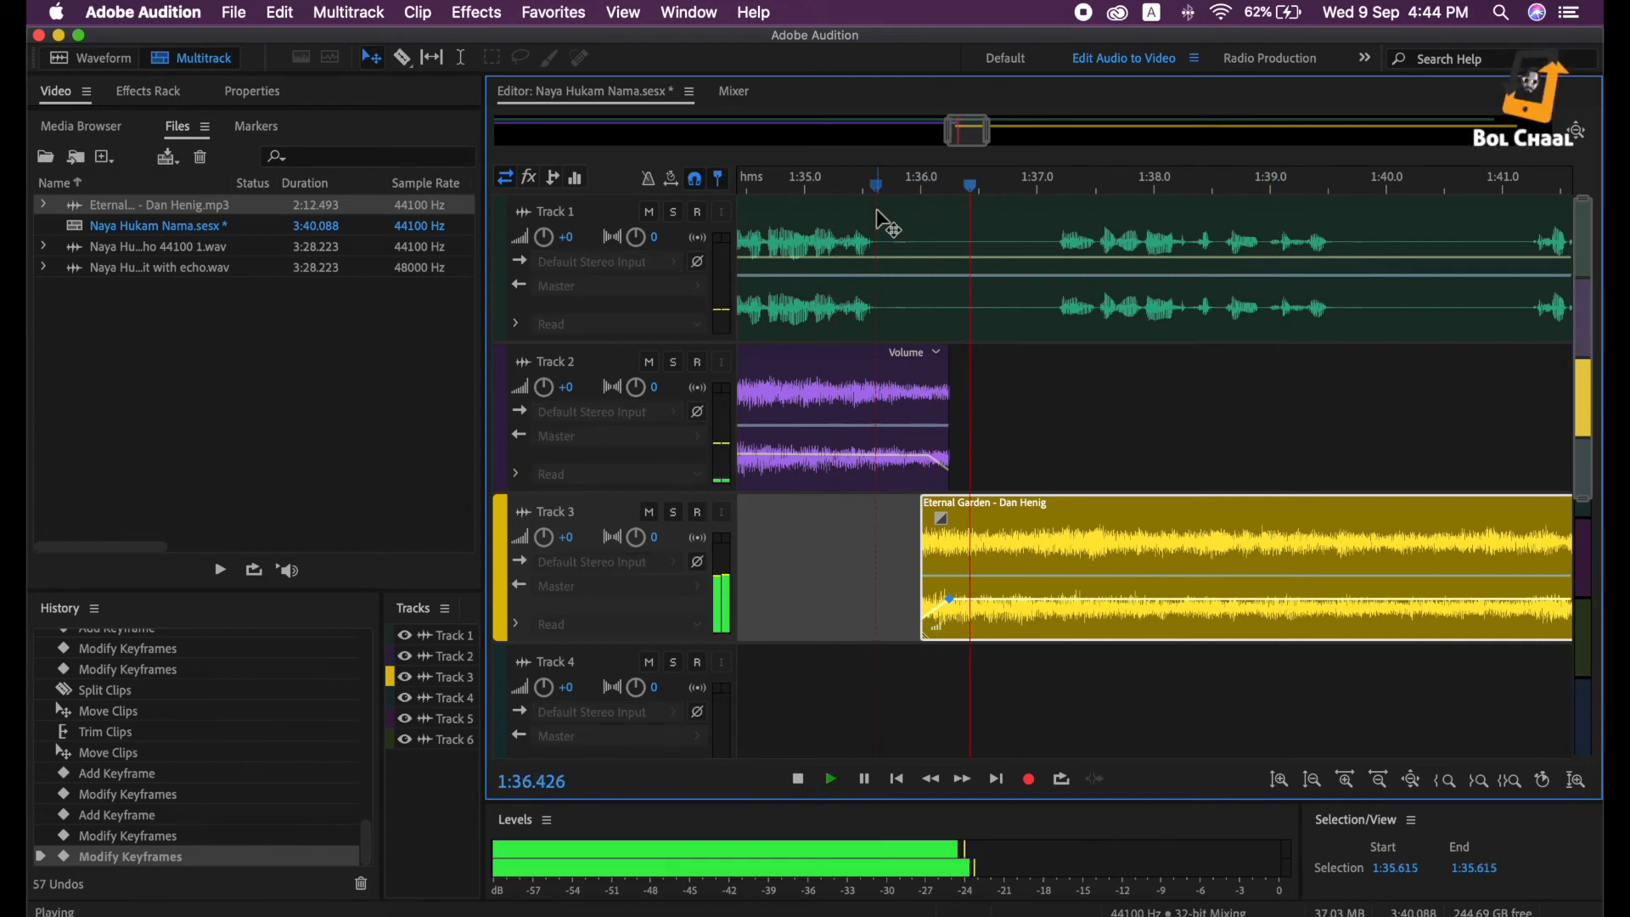
key(space)
scroll(965, 132, down, 5)
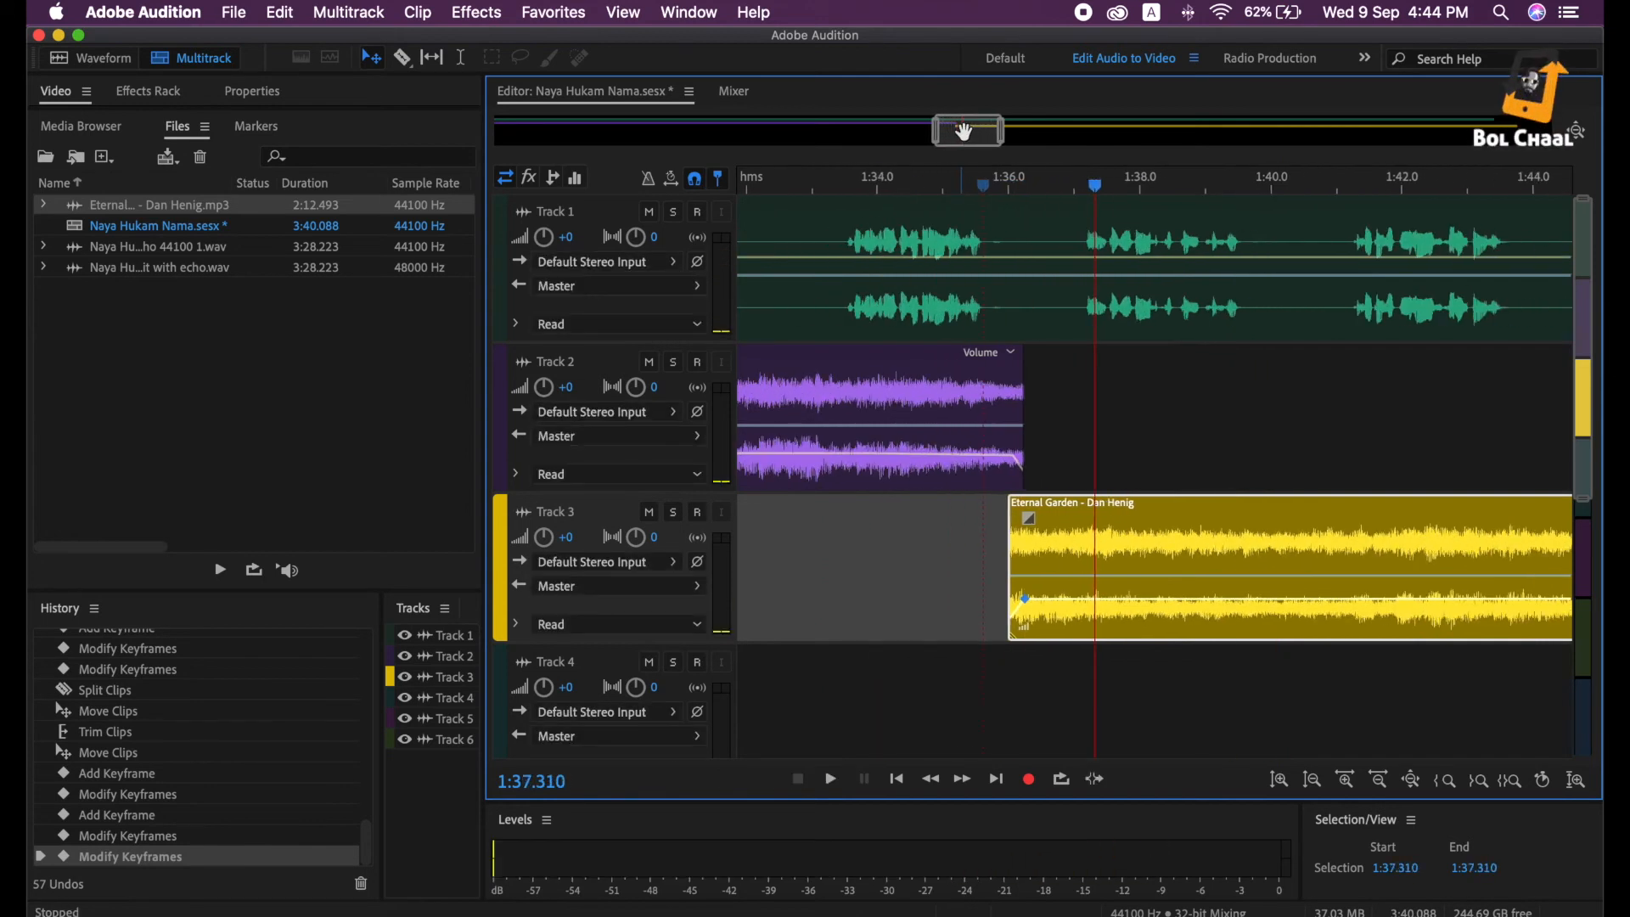
drag(1108, 197, 772, 174)
key(space)
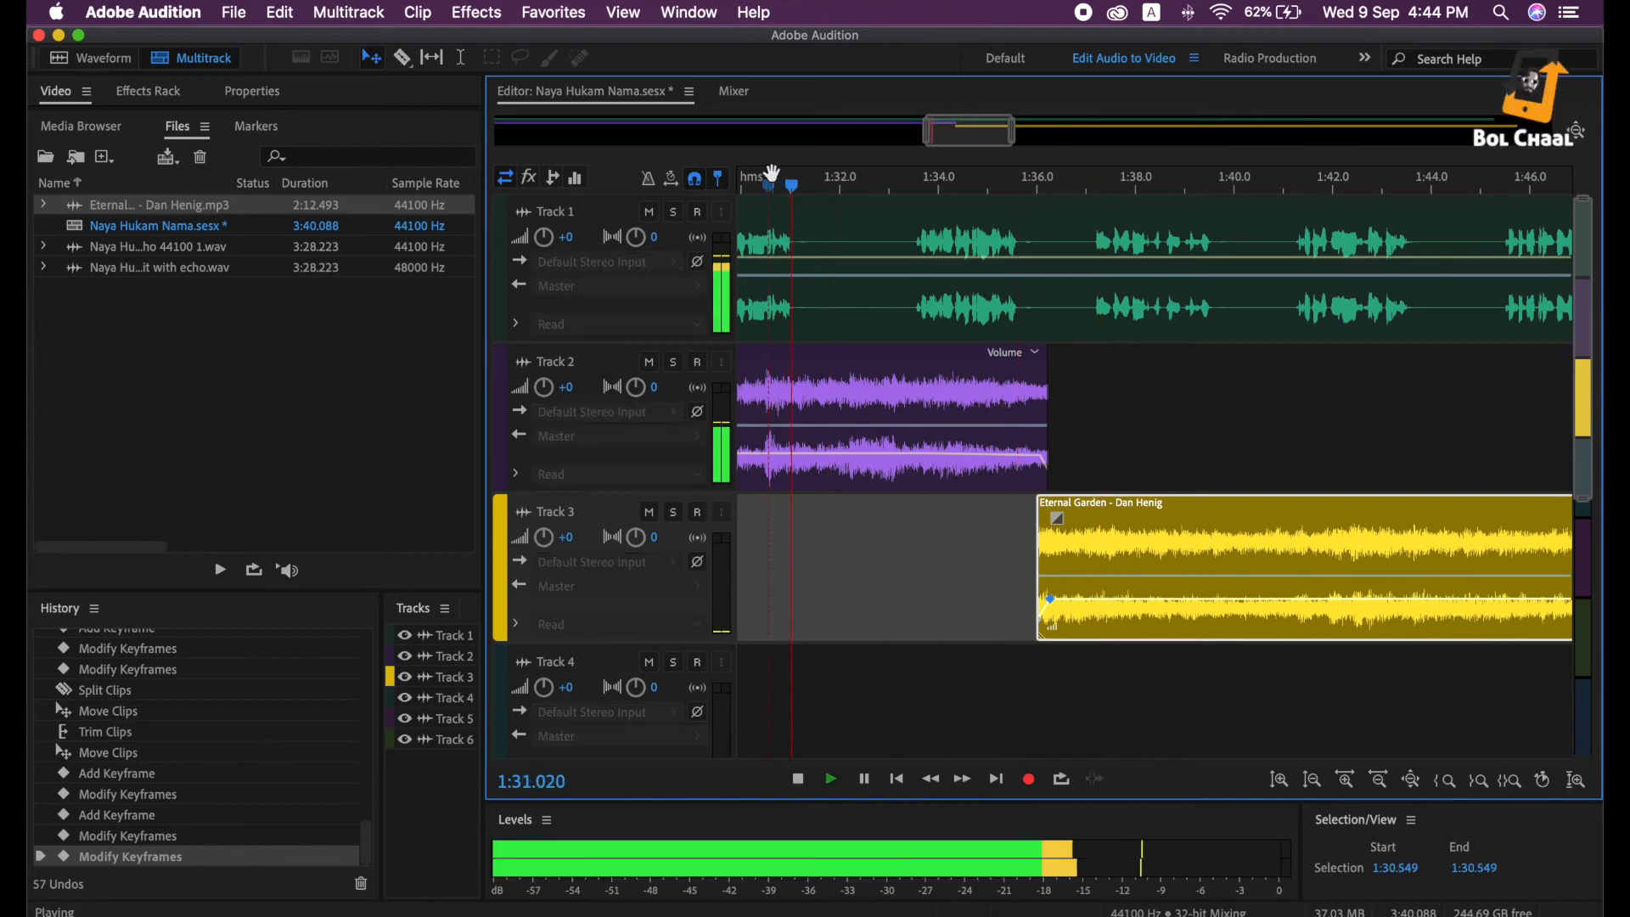
scroll(773, 174, down, 6)
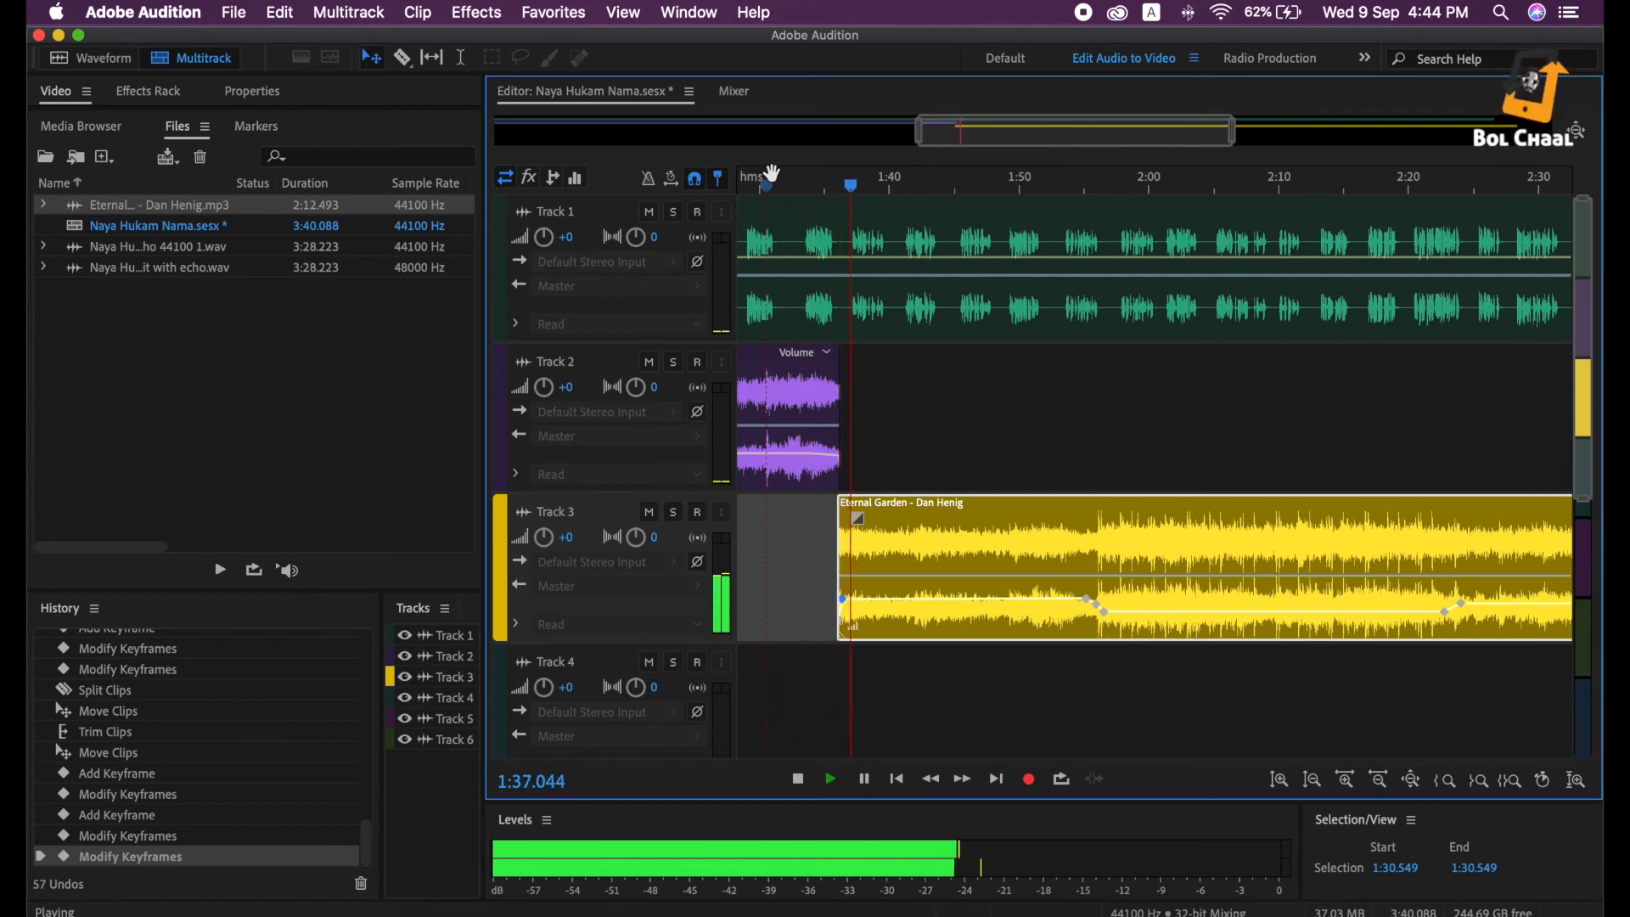
scroll(772, 174, down, 1)
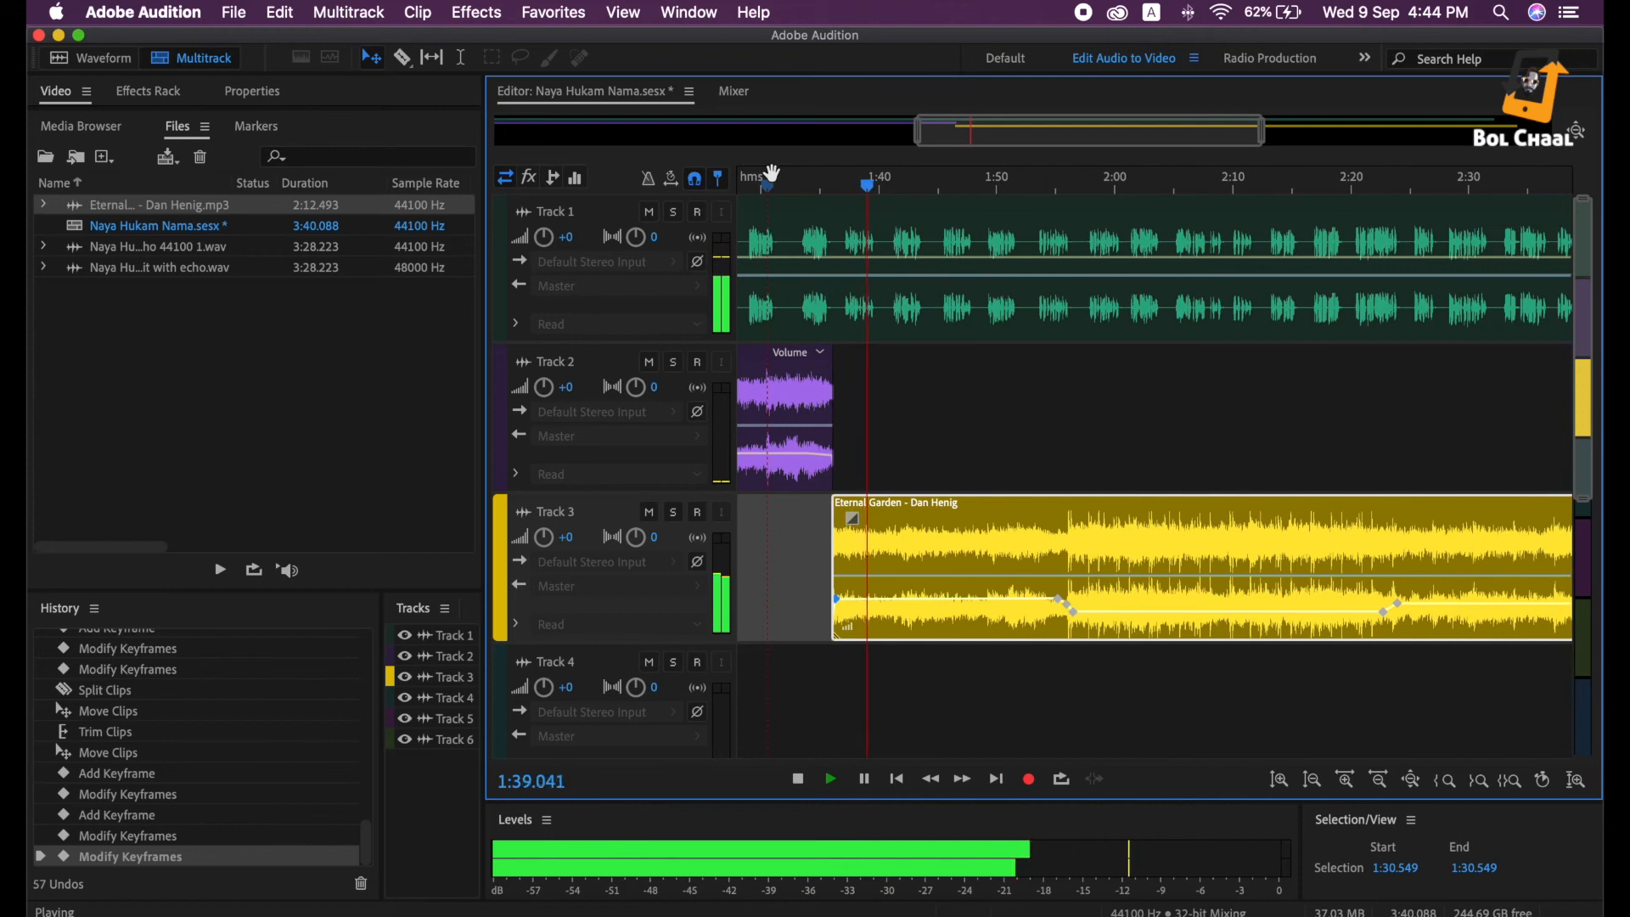
key(space)
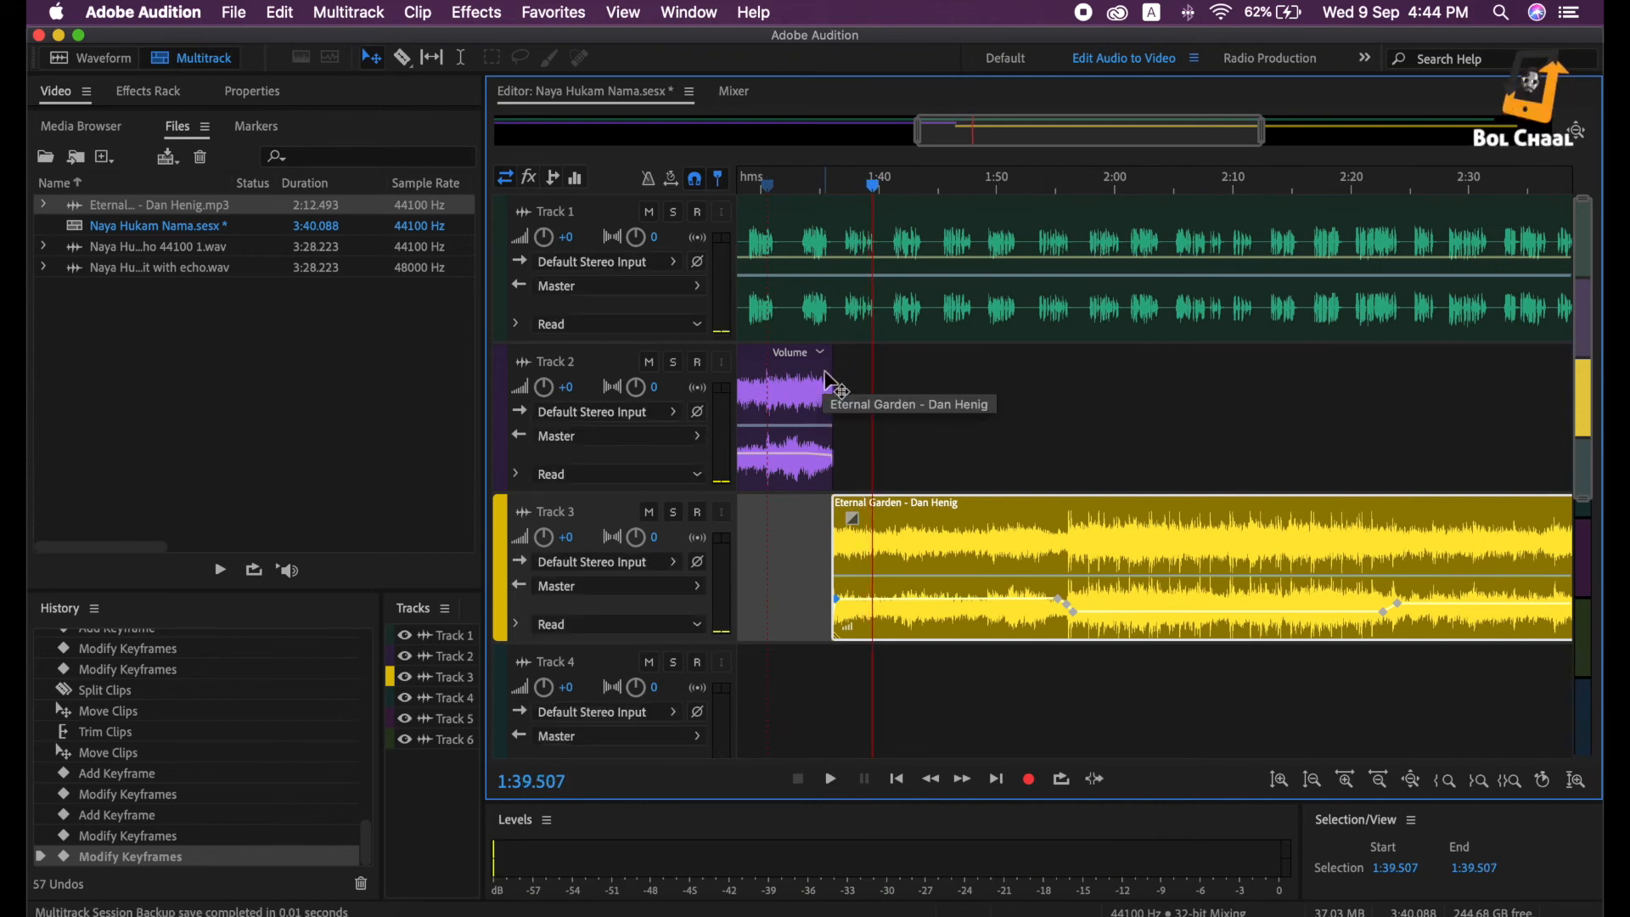
Extend the Track 2 music clip's end to 1:39.507, and shift and trim the Track 3 clip so it starts at about 1:38
drag(825, 372, 840, 373)
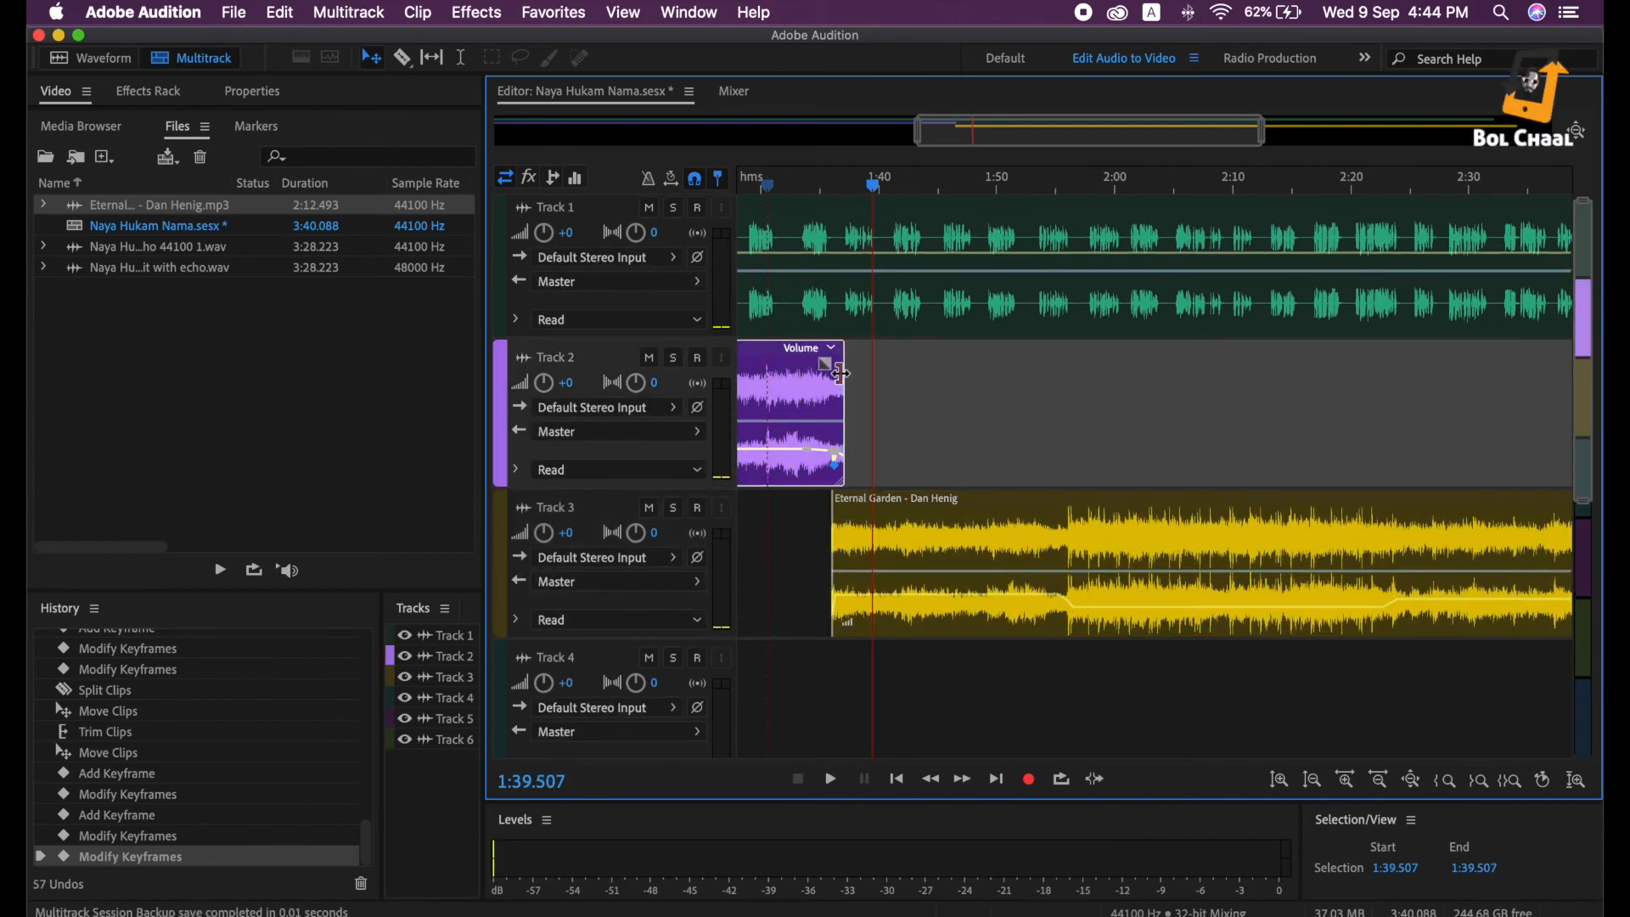
drag(883, 505, 896, 516)
drag(845, 393, 872, 393)
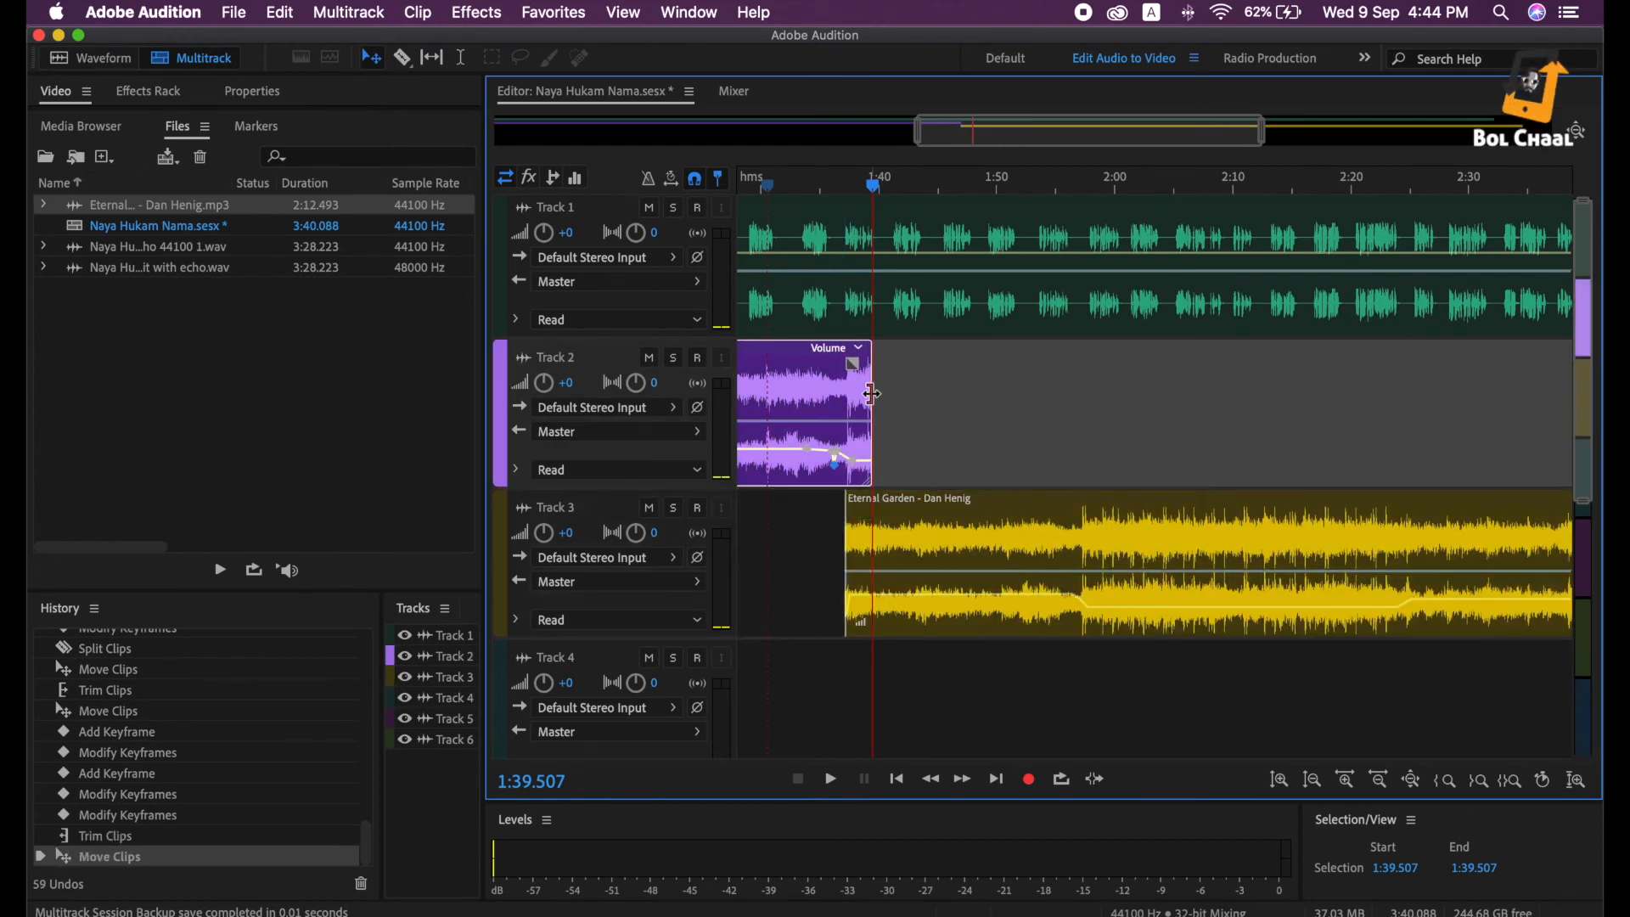
drag(872, 393, 872, 395)
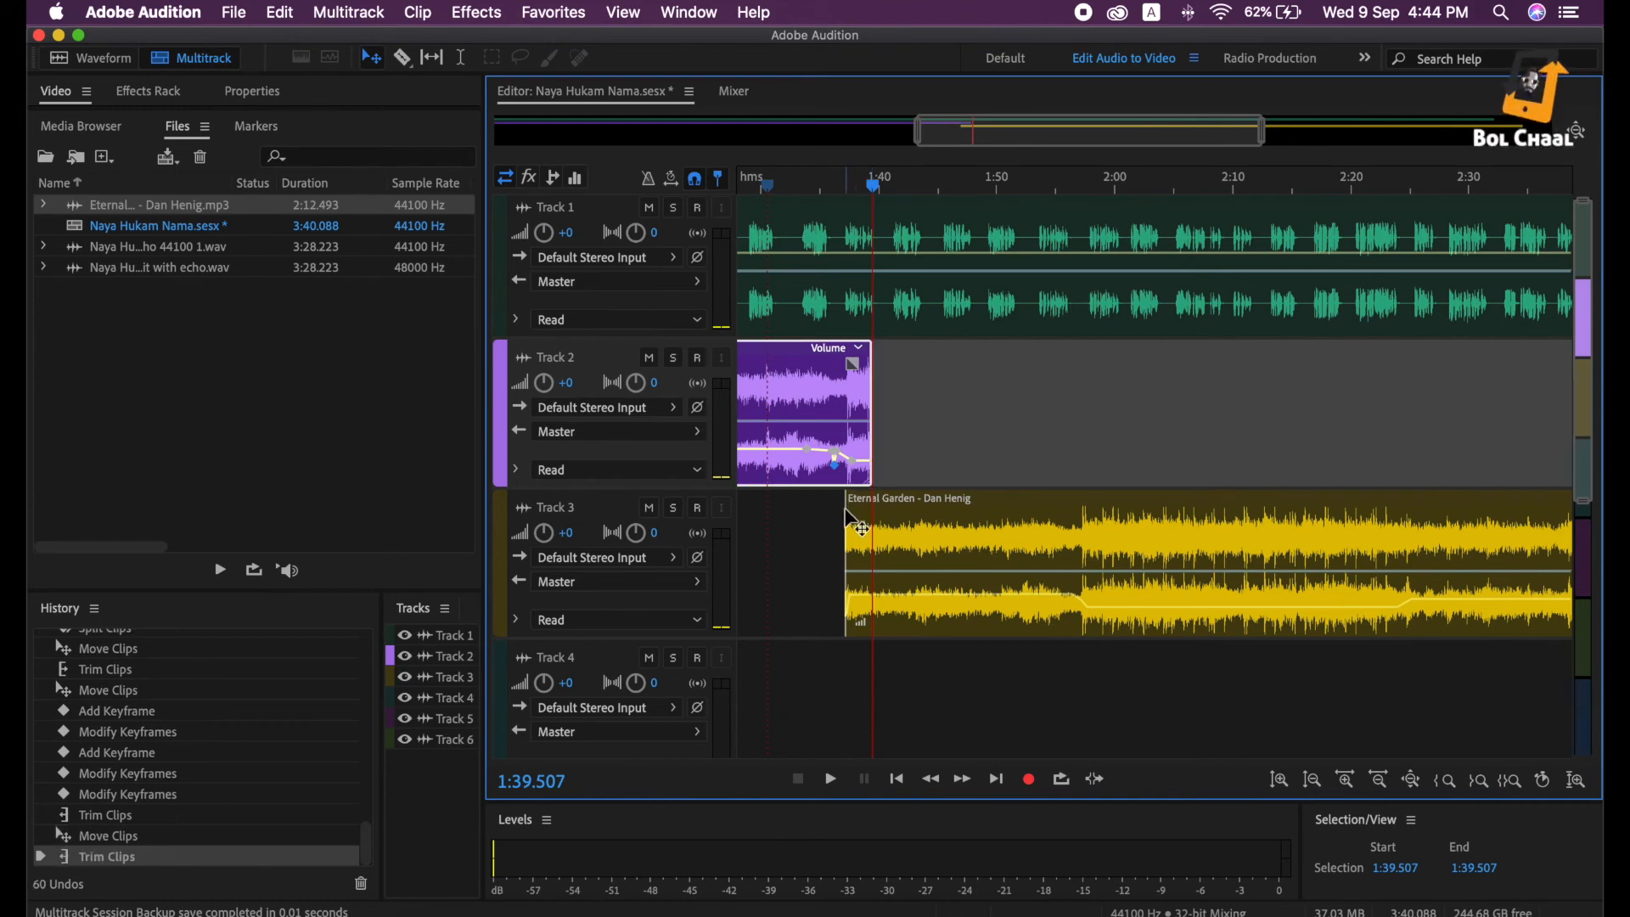
mouse_move(849, 525)
mouse_down()
mouse_move(1073, 531)
mouse_move(859, 520)
mouse_up()
scroll(859, 519, left, 5)
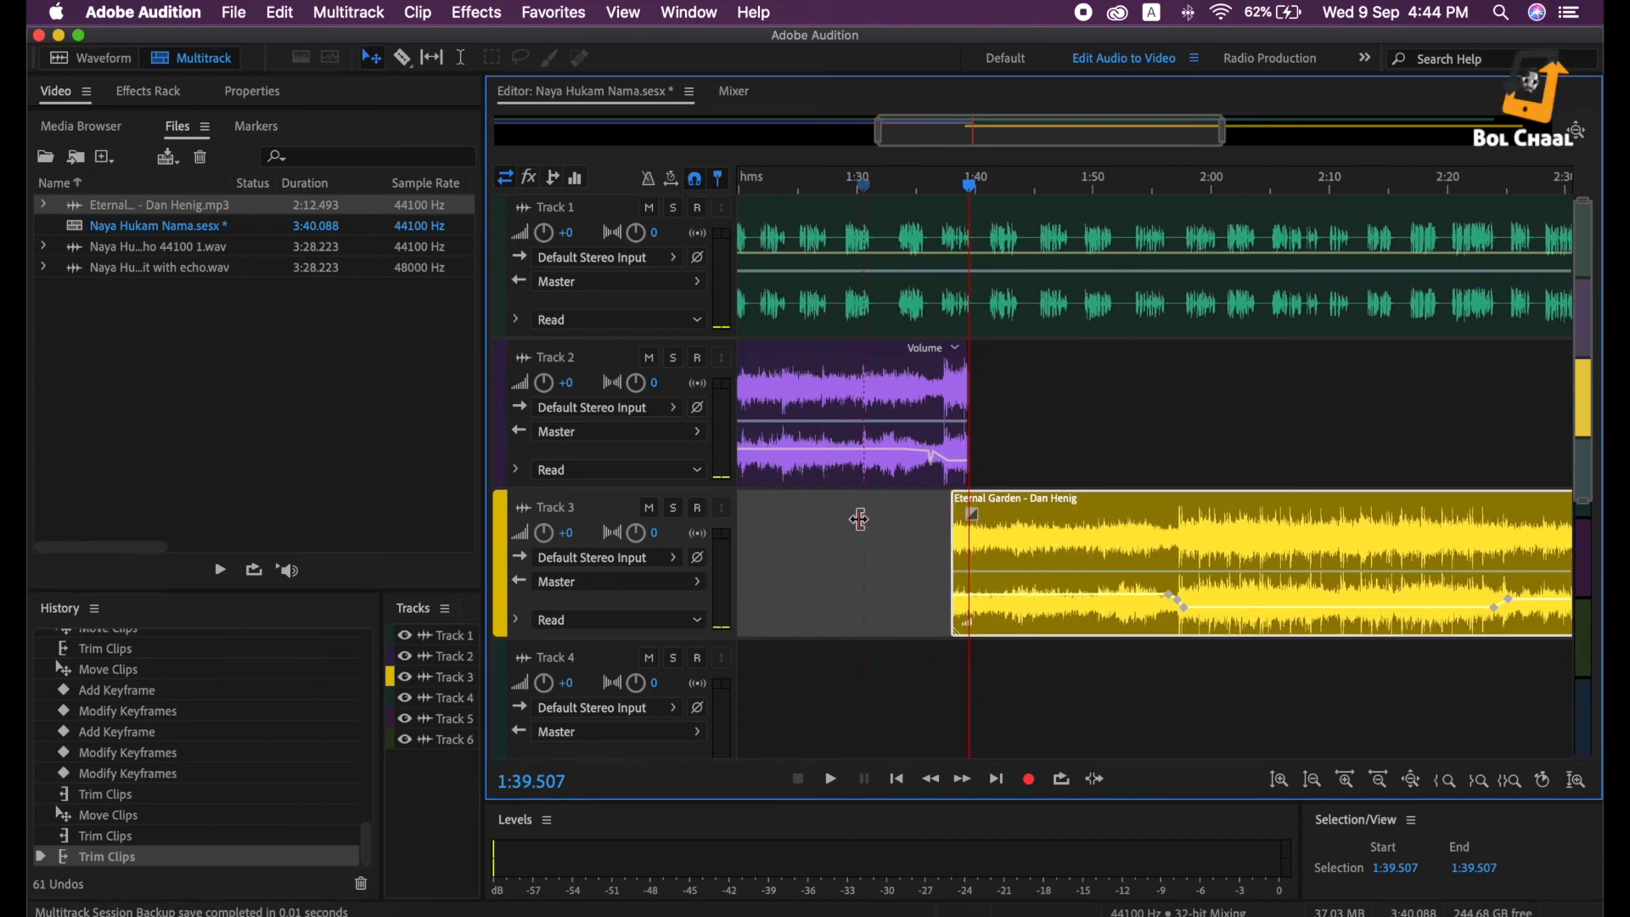
Shorten the Track 2 music clip to end at about 1:36 and move the Track 3 clip to start at about 1:34
drag(1134, 373, 1081, 376)
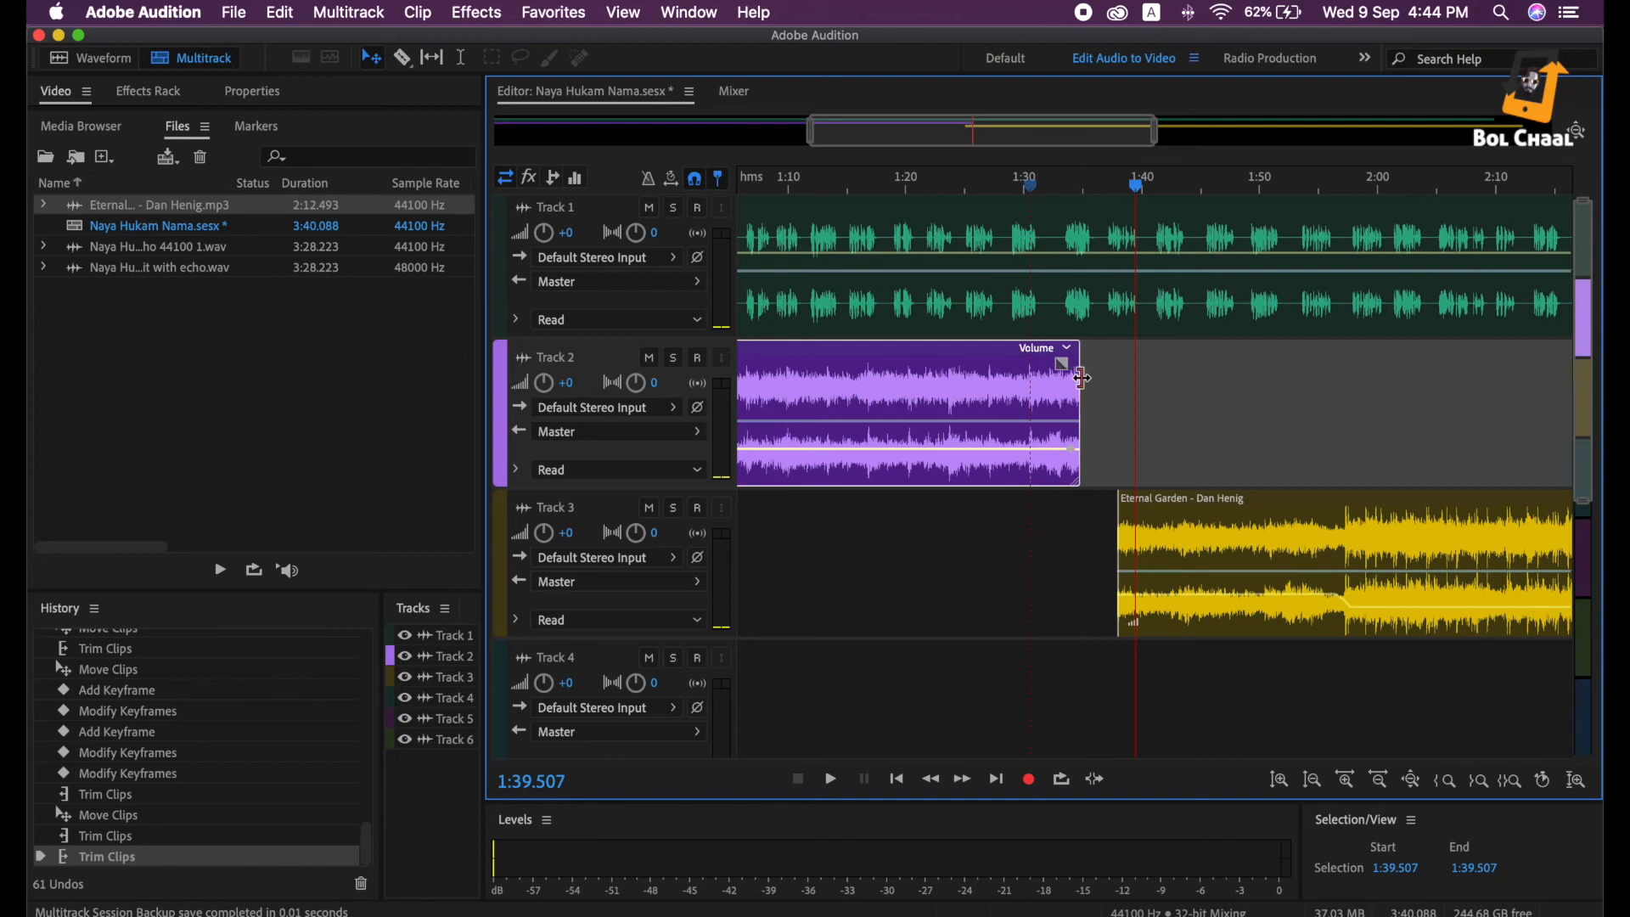
drag(1170, 528, 1124, 531)
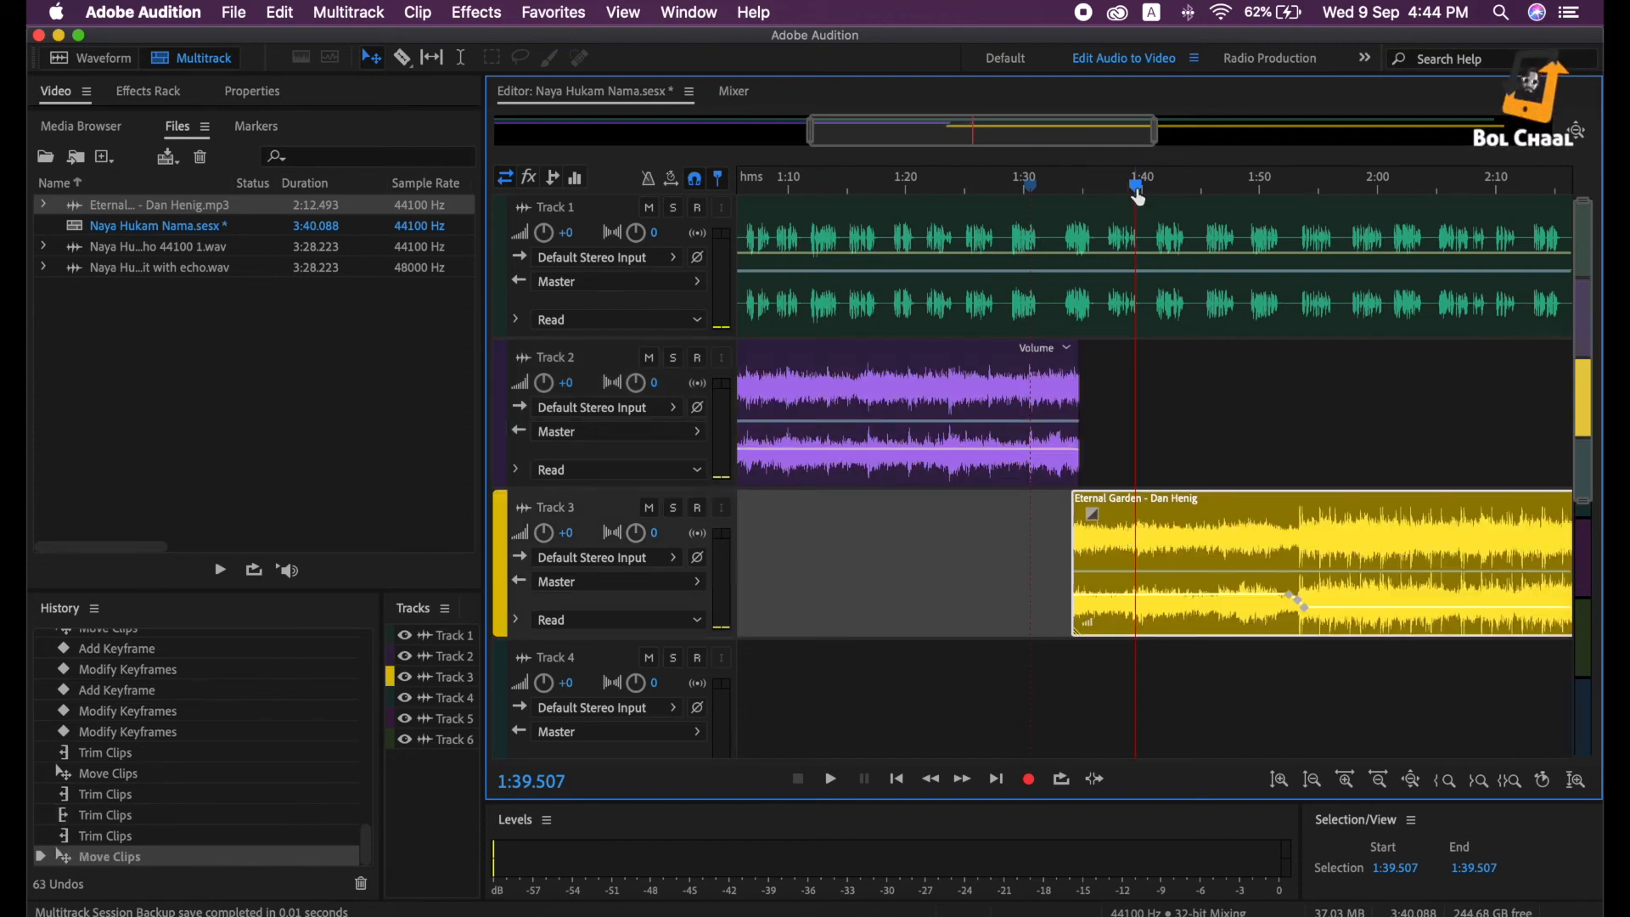
mouse_move(1081, 368)
mouse_down()
mouse_move(1137, 370)
mouse_move(1092, 370)
mouse_up()
click(1059, 559)
Audition the new overlap between the Track 2 and Track 3 music clips from 1:32.624
key(space)
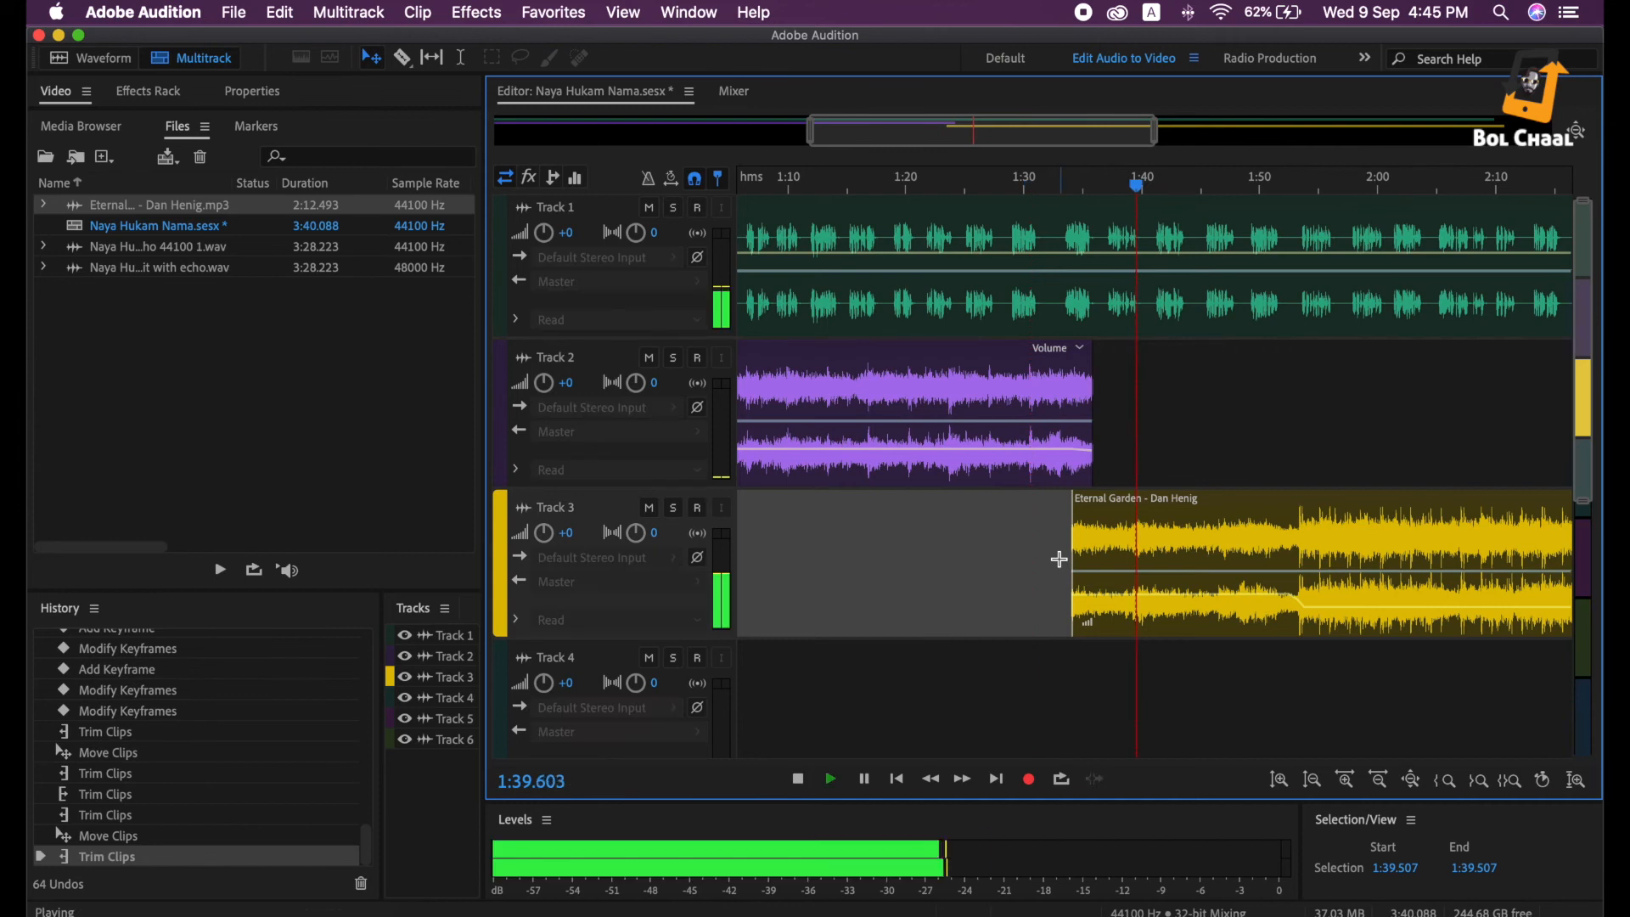
key(space)
drag(1141, 188, 1051, 201)
key(space)
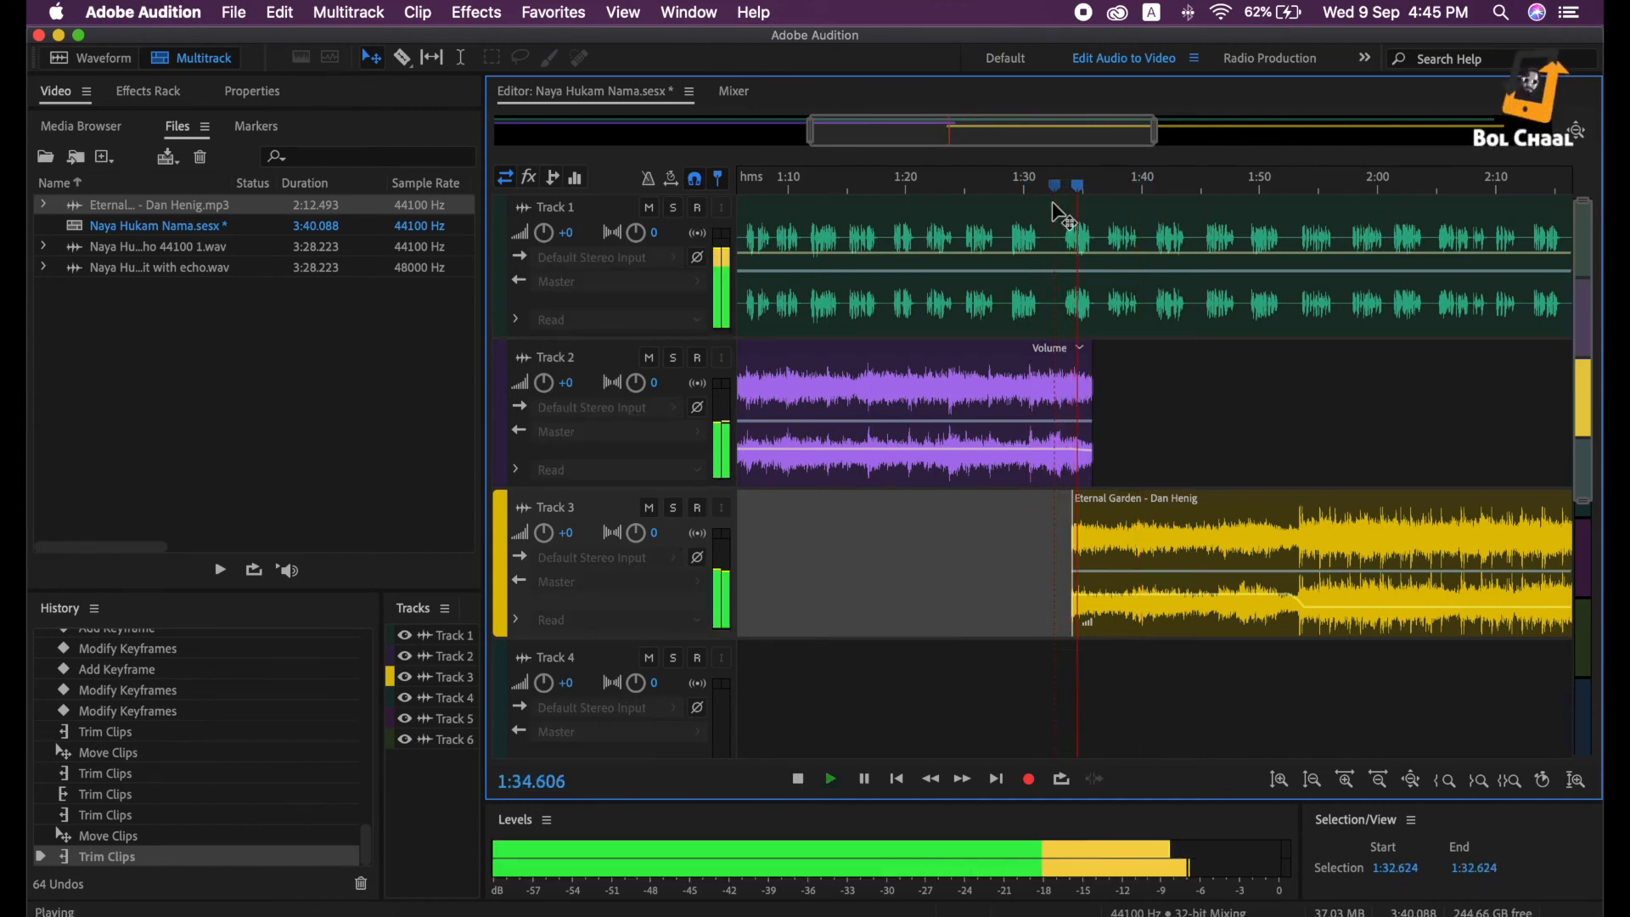
scroll(1051, 201, right, 10)
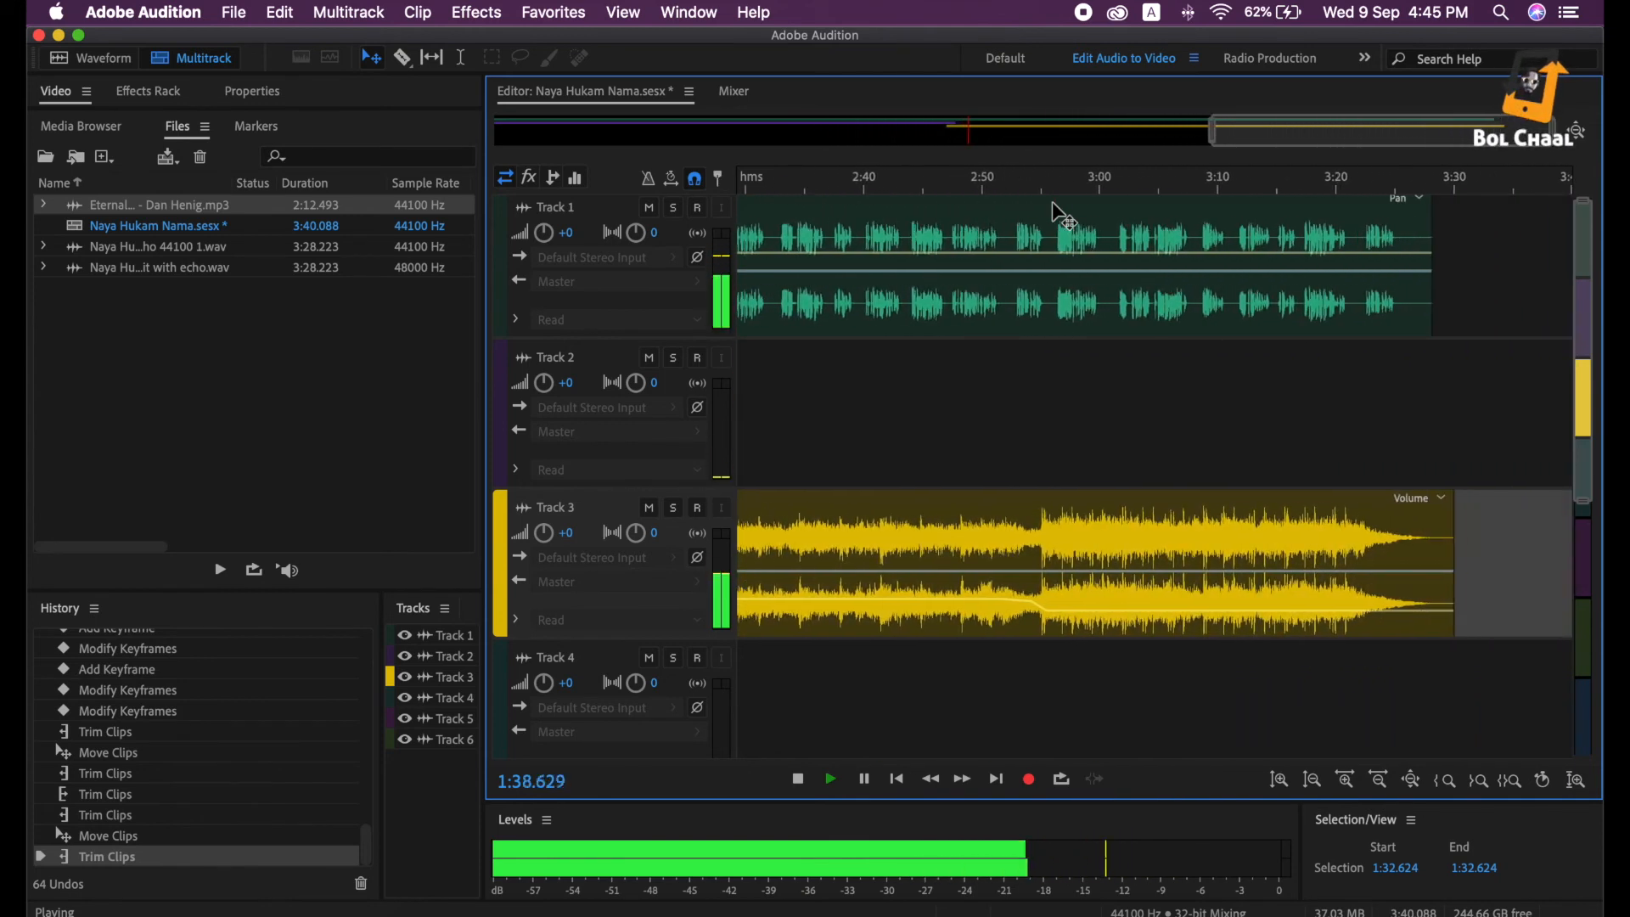
key(space)
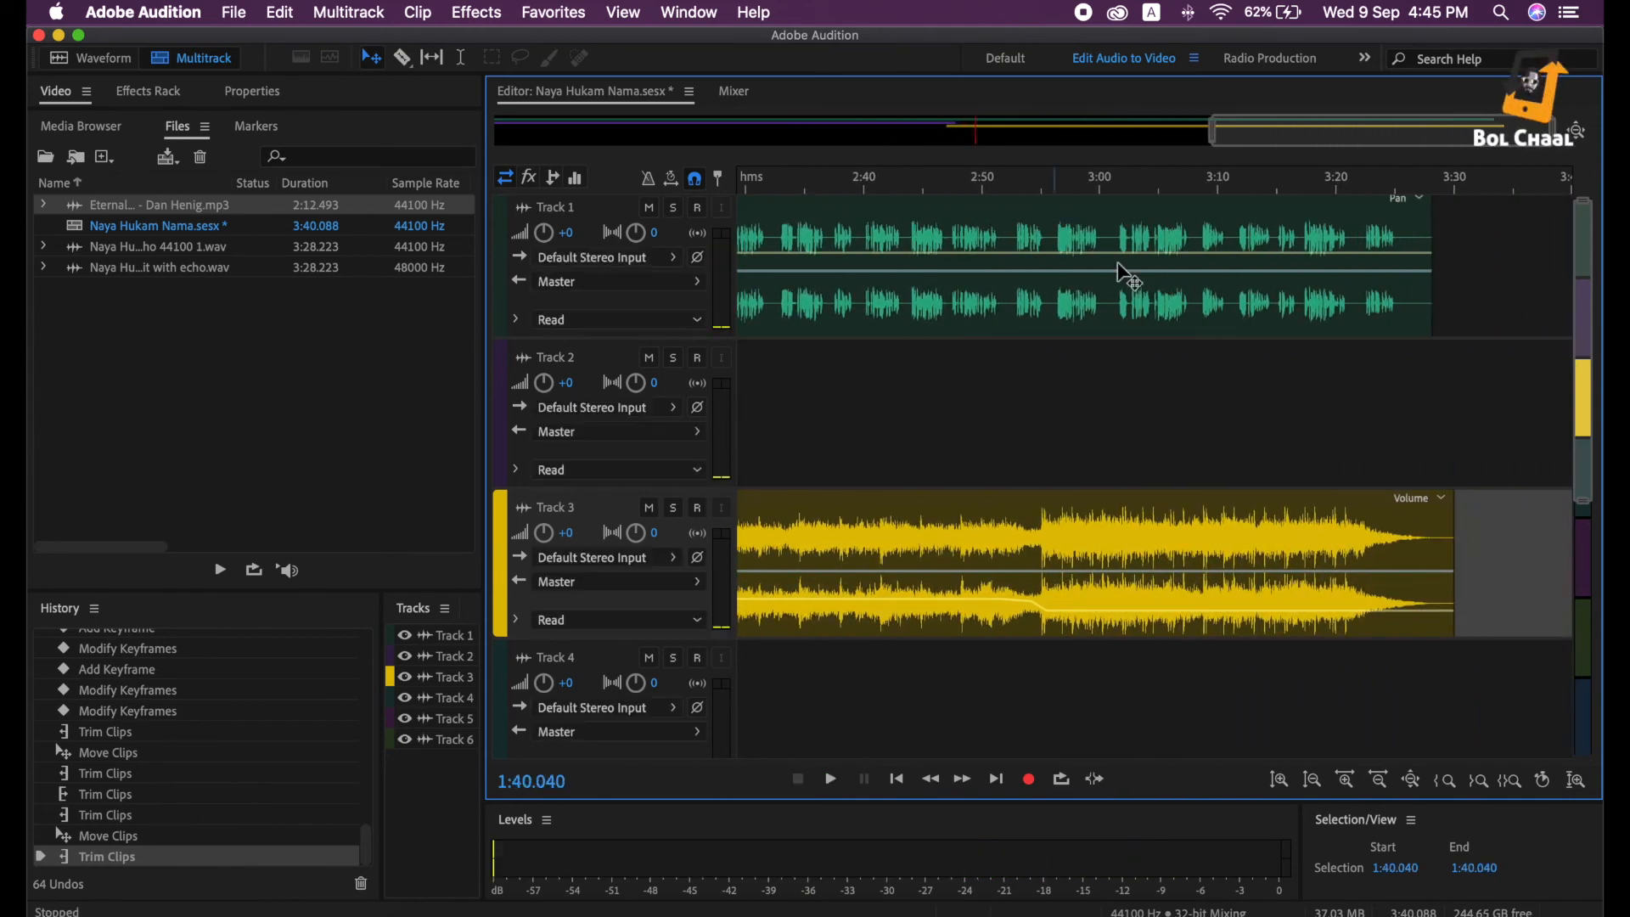
Play the end of the session from 3:23.935 to check the voice against the music's ending
click(1389, 396)
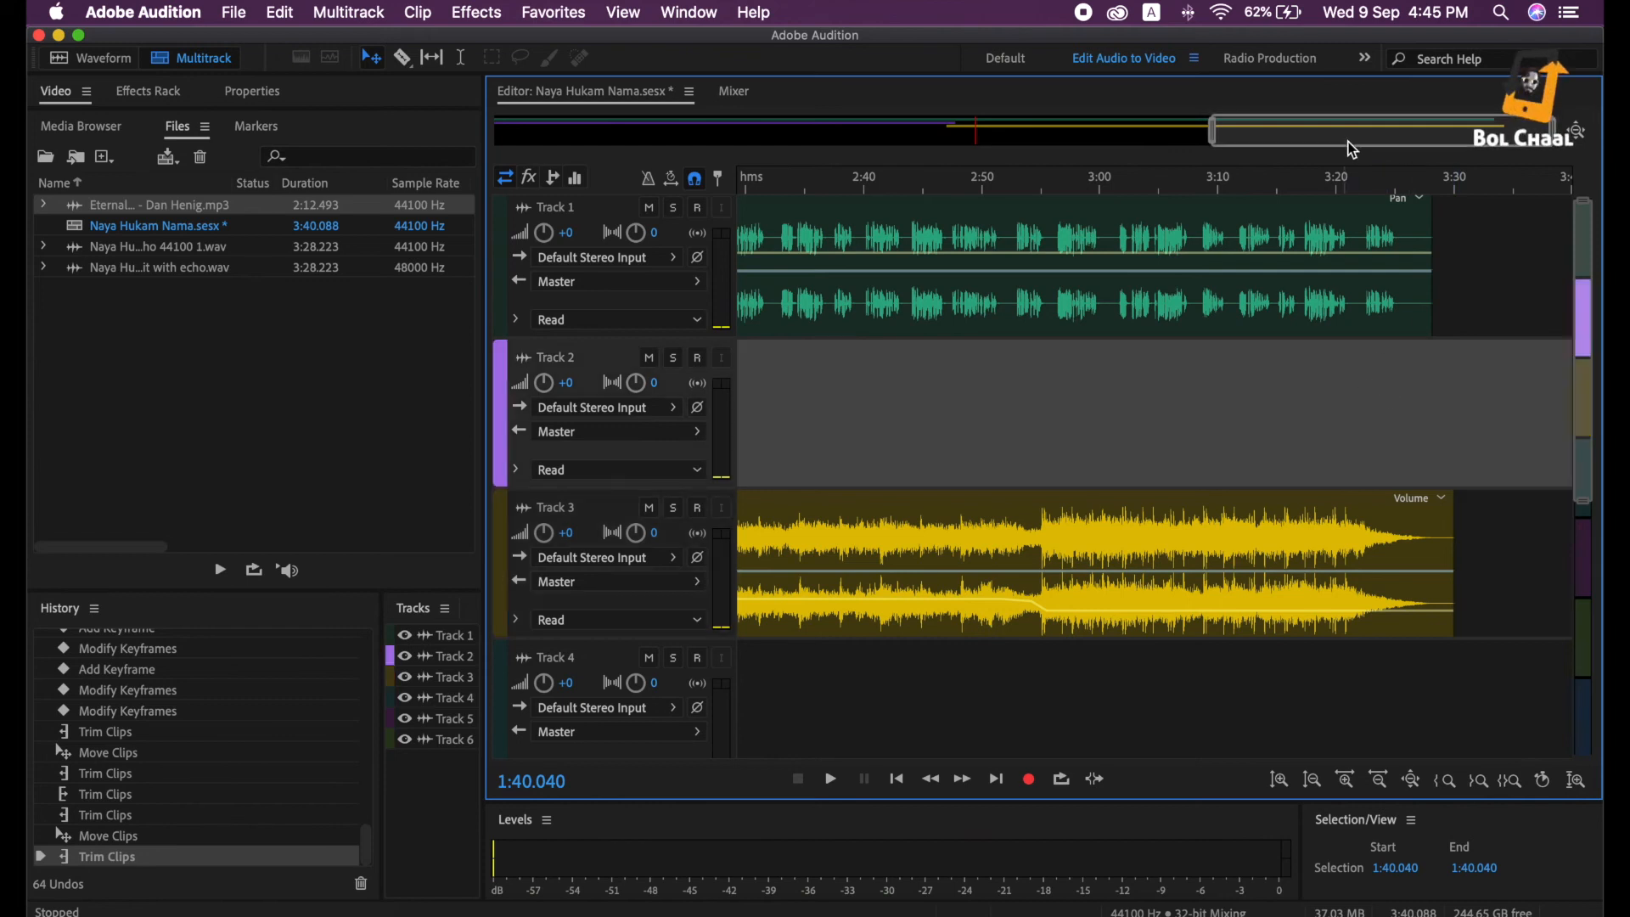
key(space)
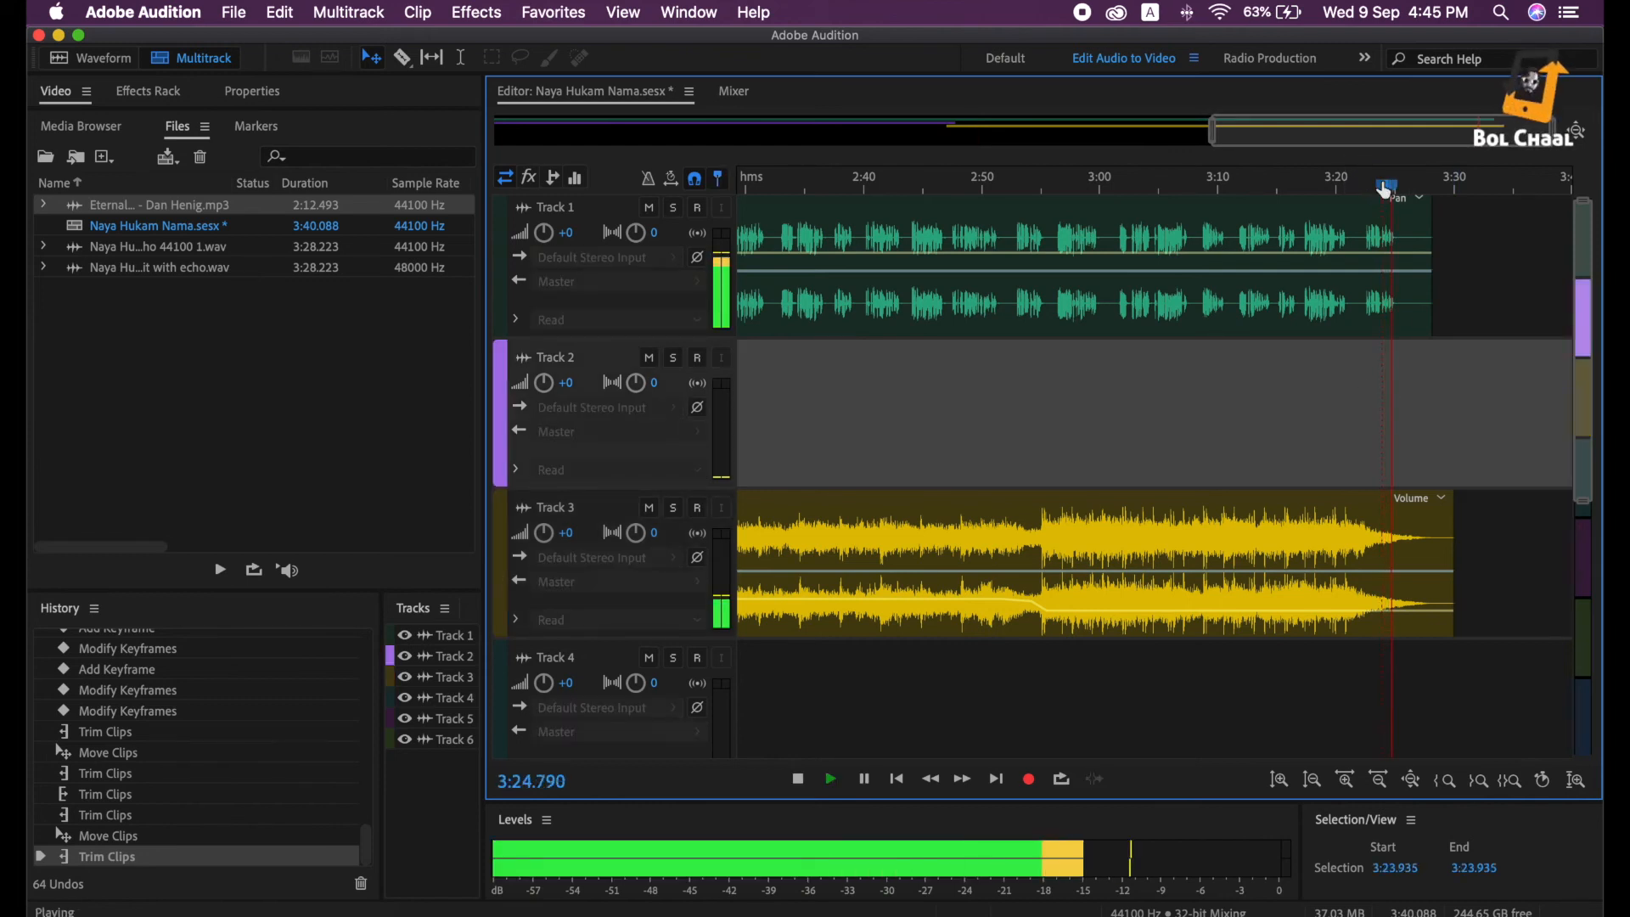
key(space)
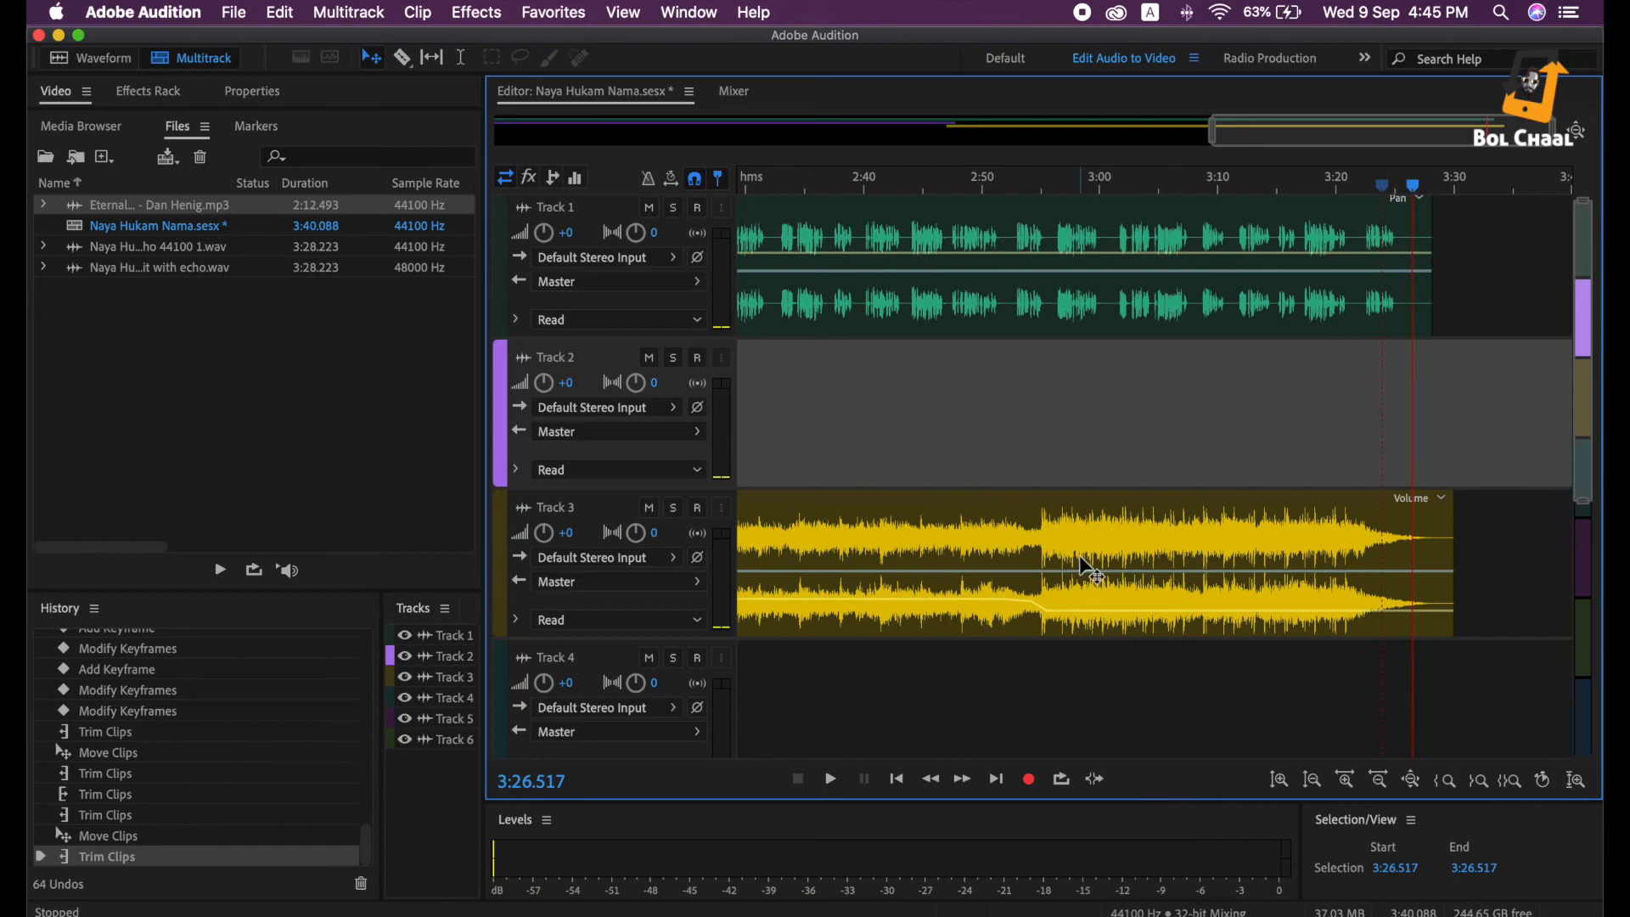
Split the Track 3 music clip at 2:46.617
click(946, 549)
drag(1417, 195, 936, 424)
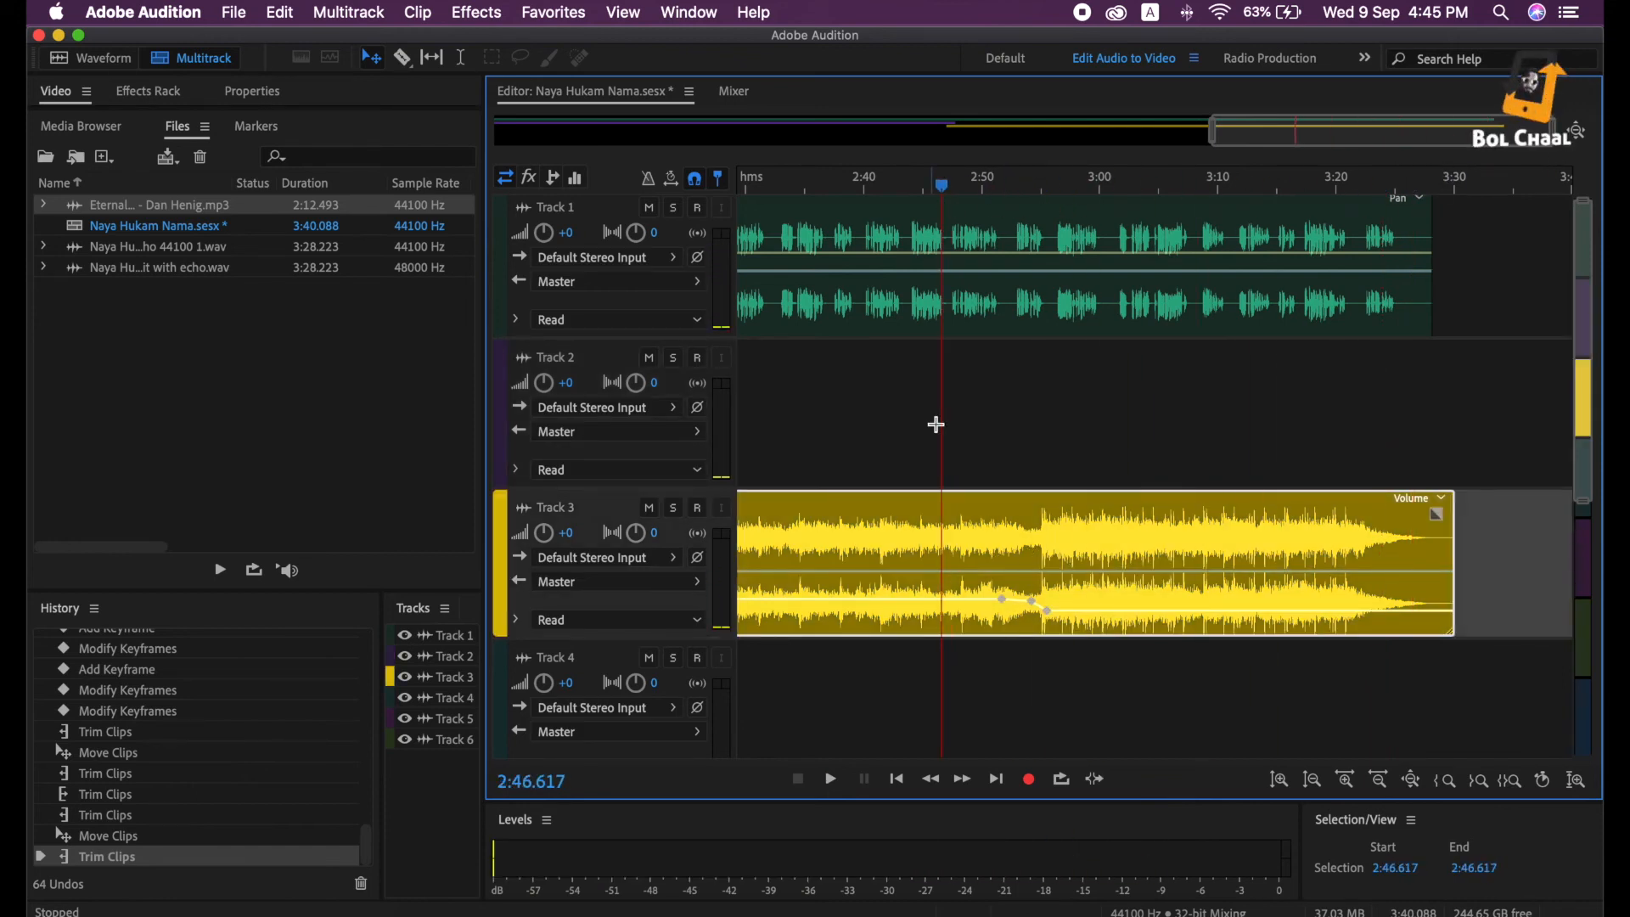
right_click(943, 552)
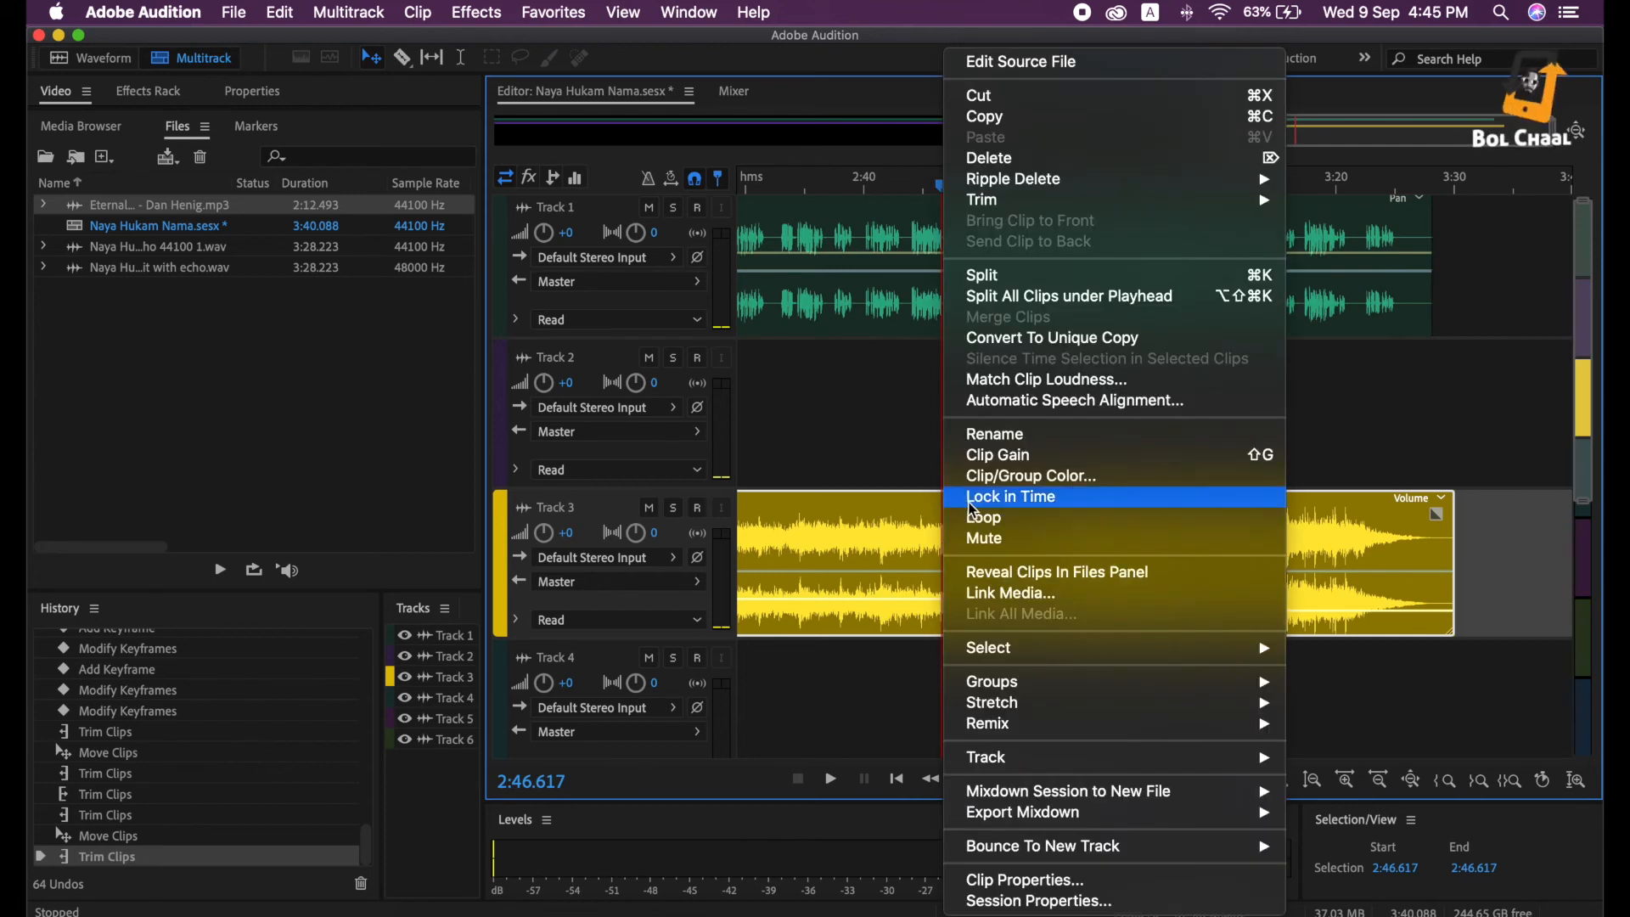
click(1014, 278)
Move the second piece of the split music clip up to Track 2, starting at about 2:46 so it slightly overlaps the Track 3 piece
click(1077, 515)
drag(1082, 518, 1088, 518)
drag(970, 527, 933, 382)
click(915, 379)
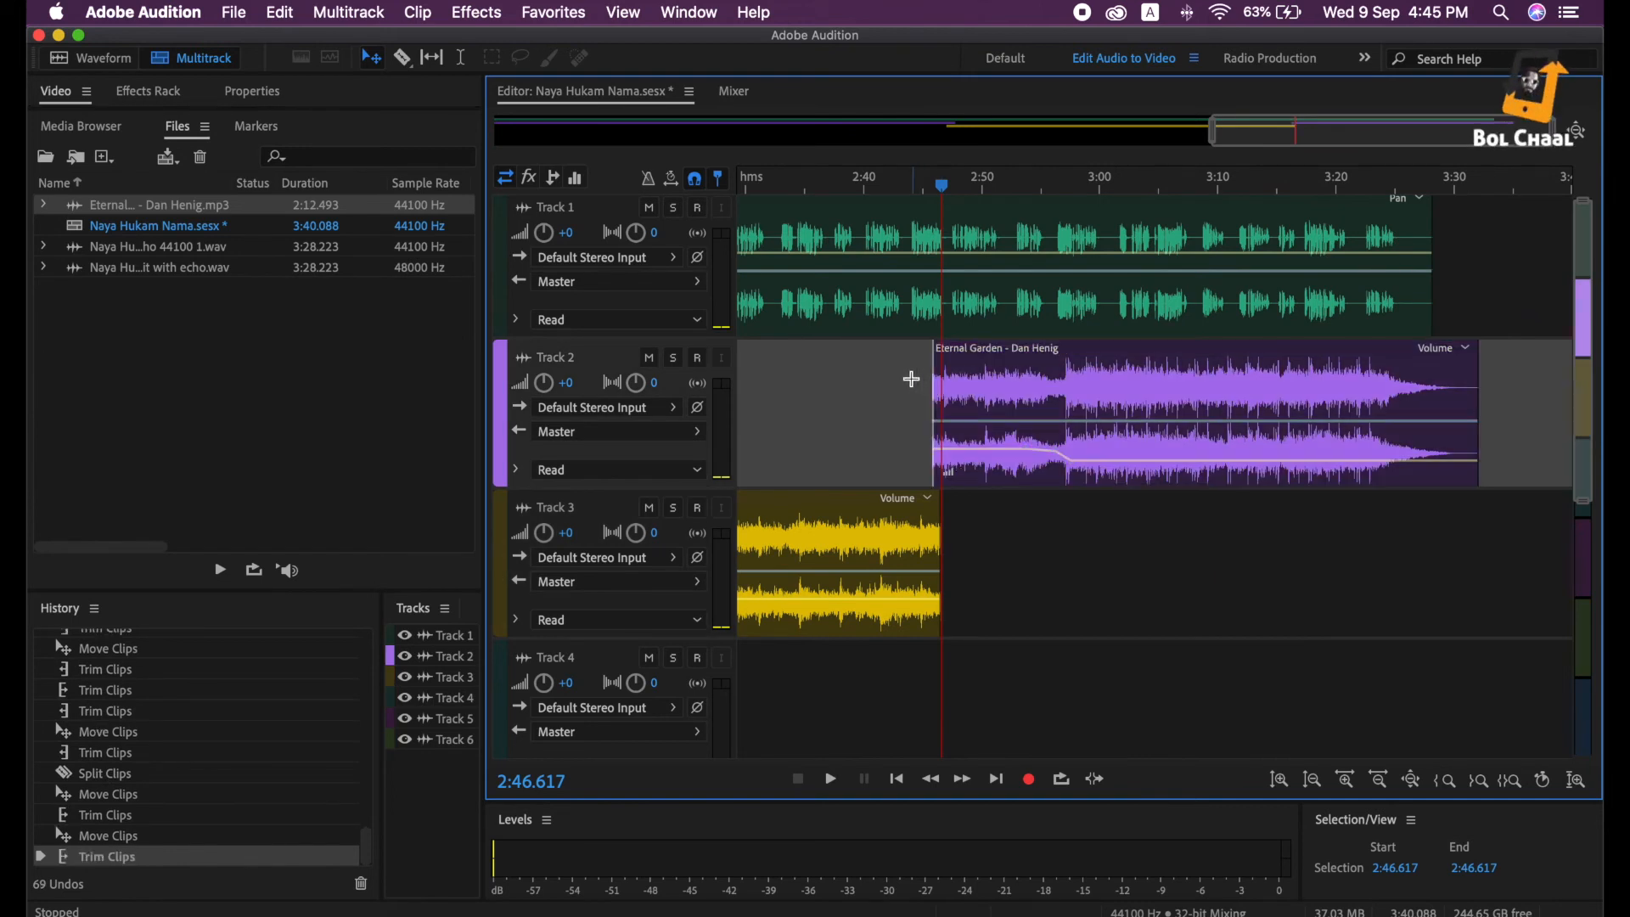
Audition the transition from the Track 3 piece to the last Track 2 piece from 2:44.760
click(921, 188)
key(space)
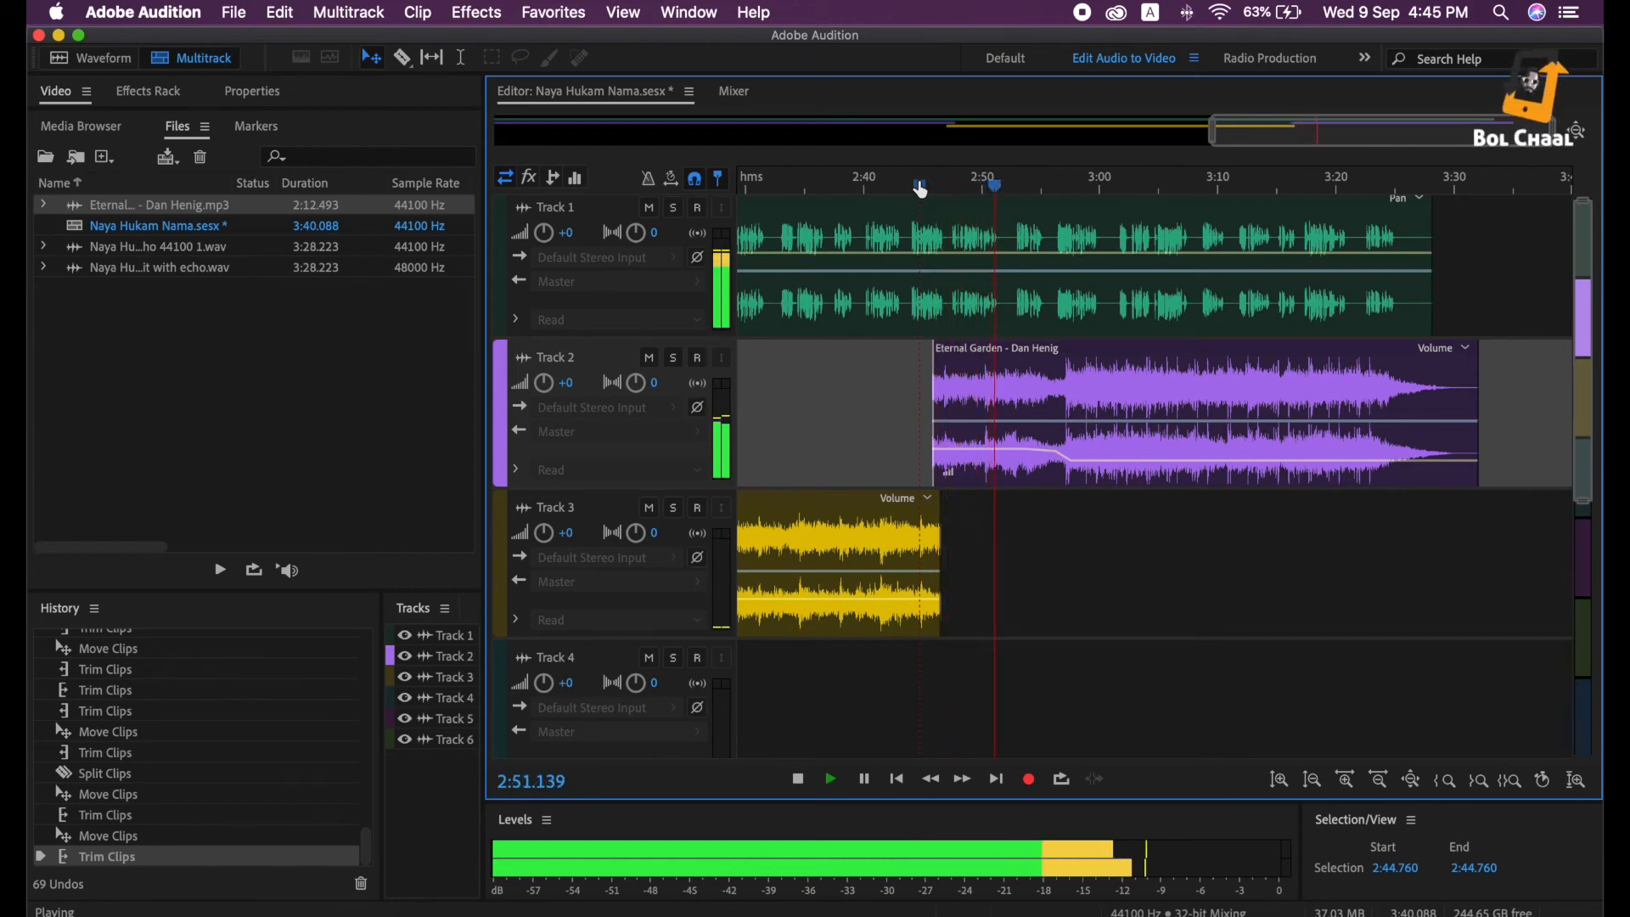
key(space)
Review the arrangement and overlaps of the music clips on Tracks 2 and 3 across the whole session
scroll(984, 297, left, 10)
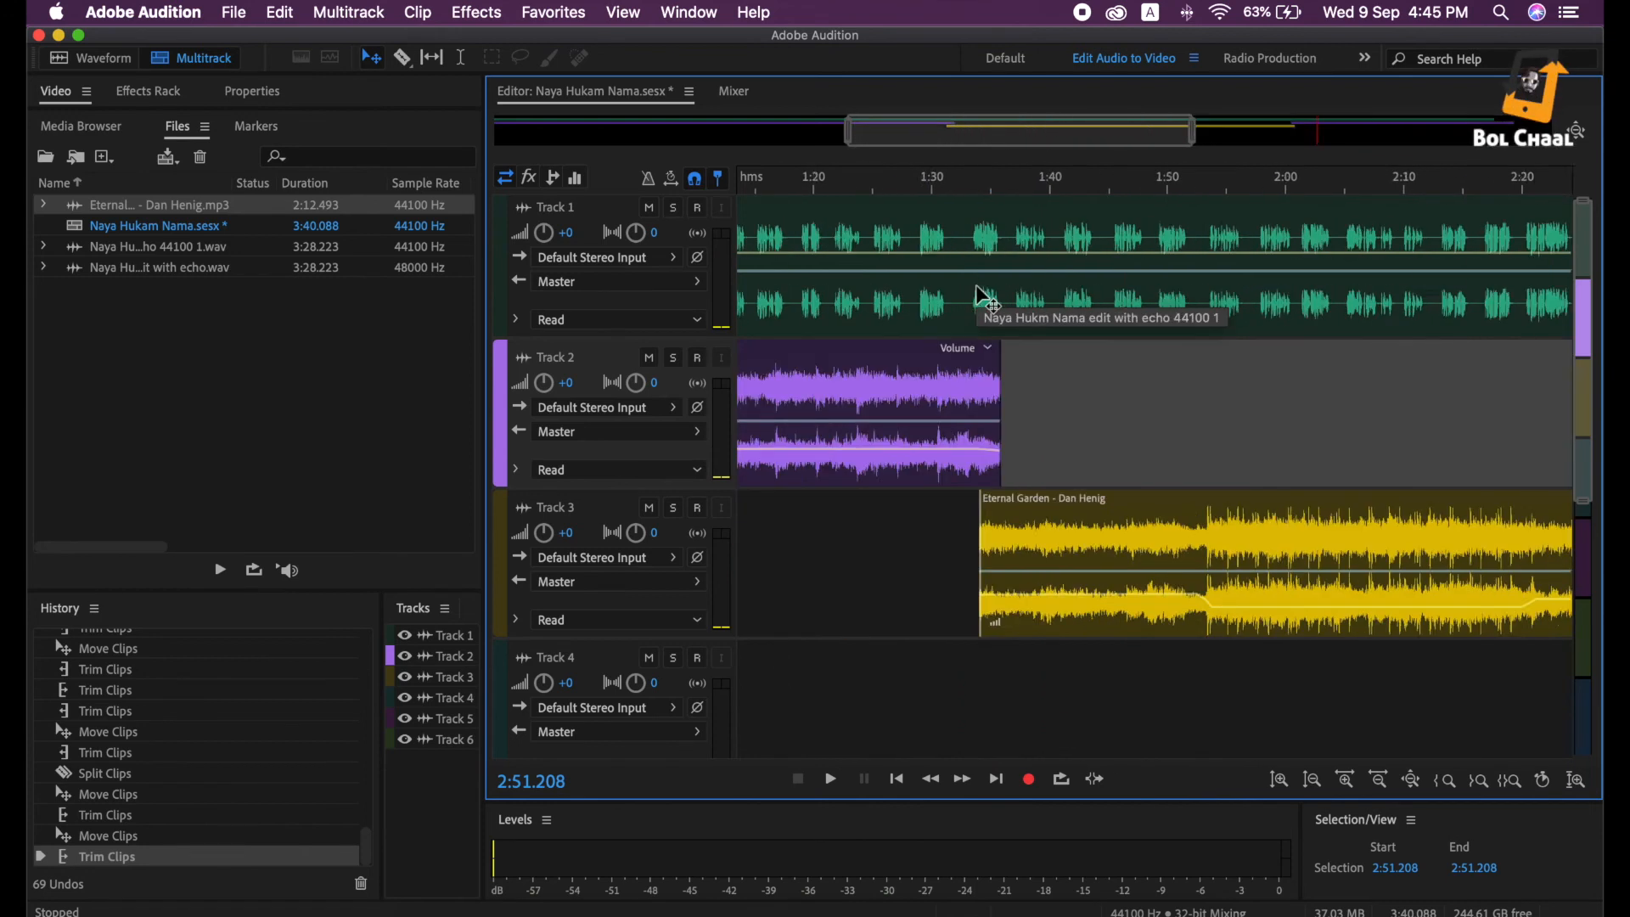
scroll(984, 297, right, 10)
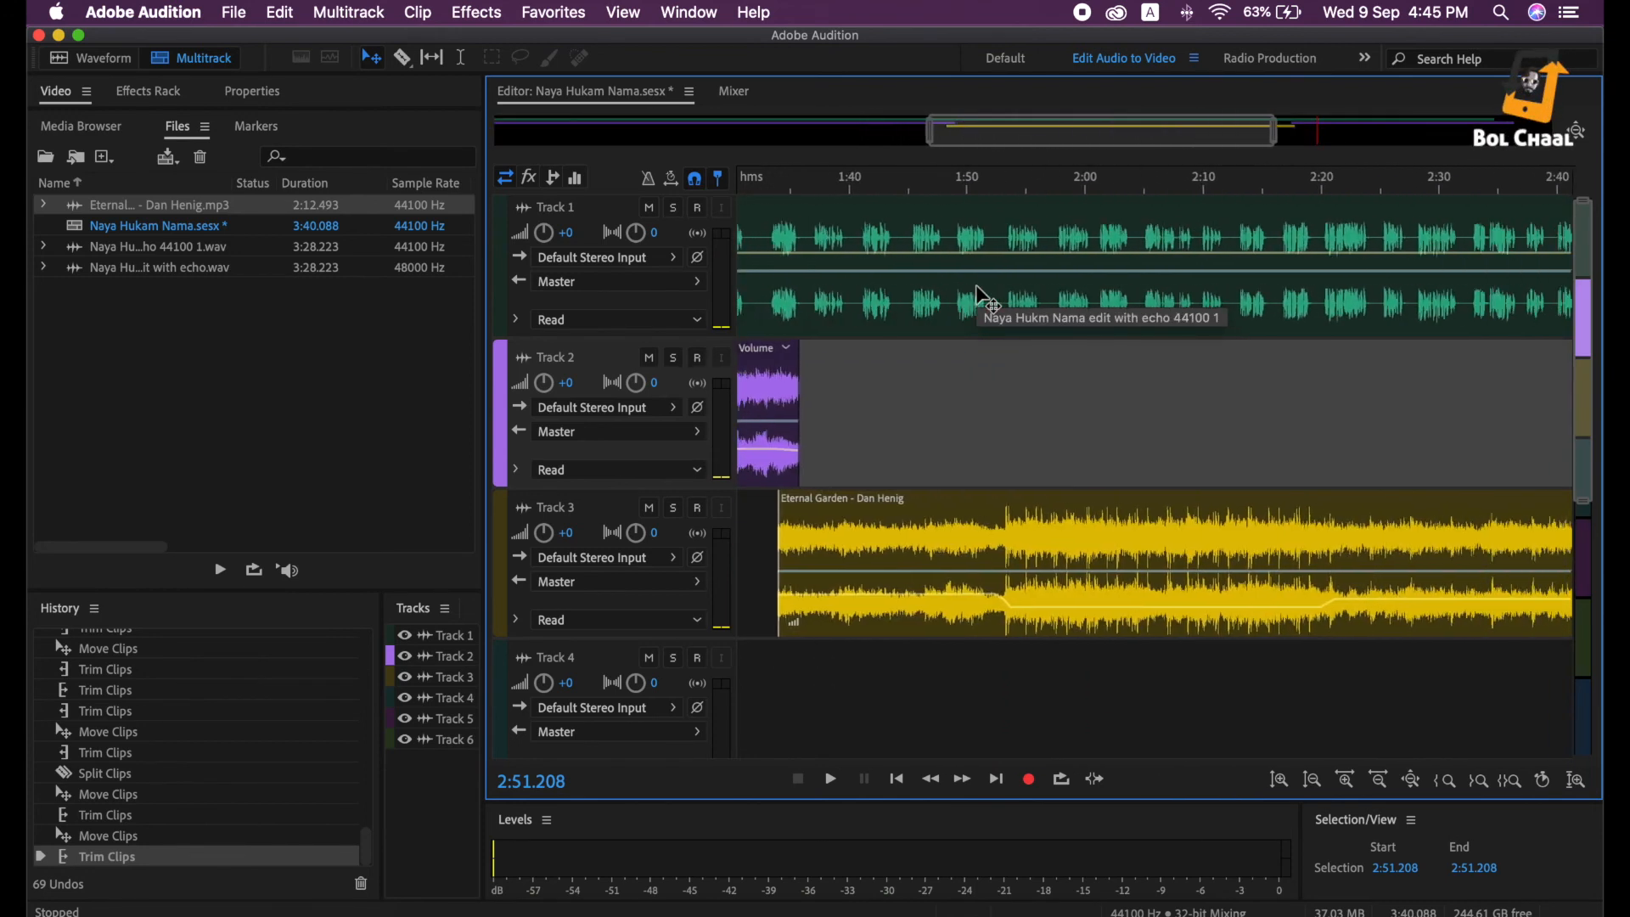
scroll(984, 297, right, 6)
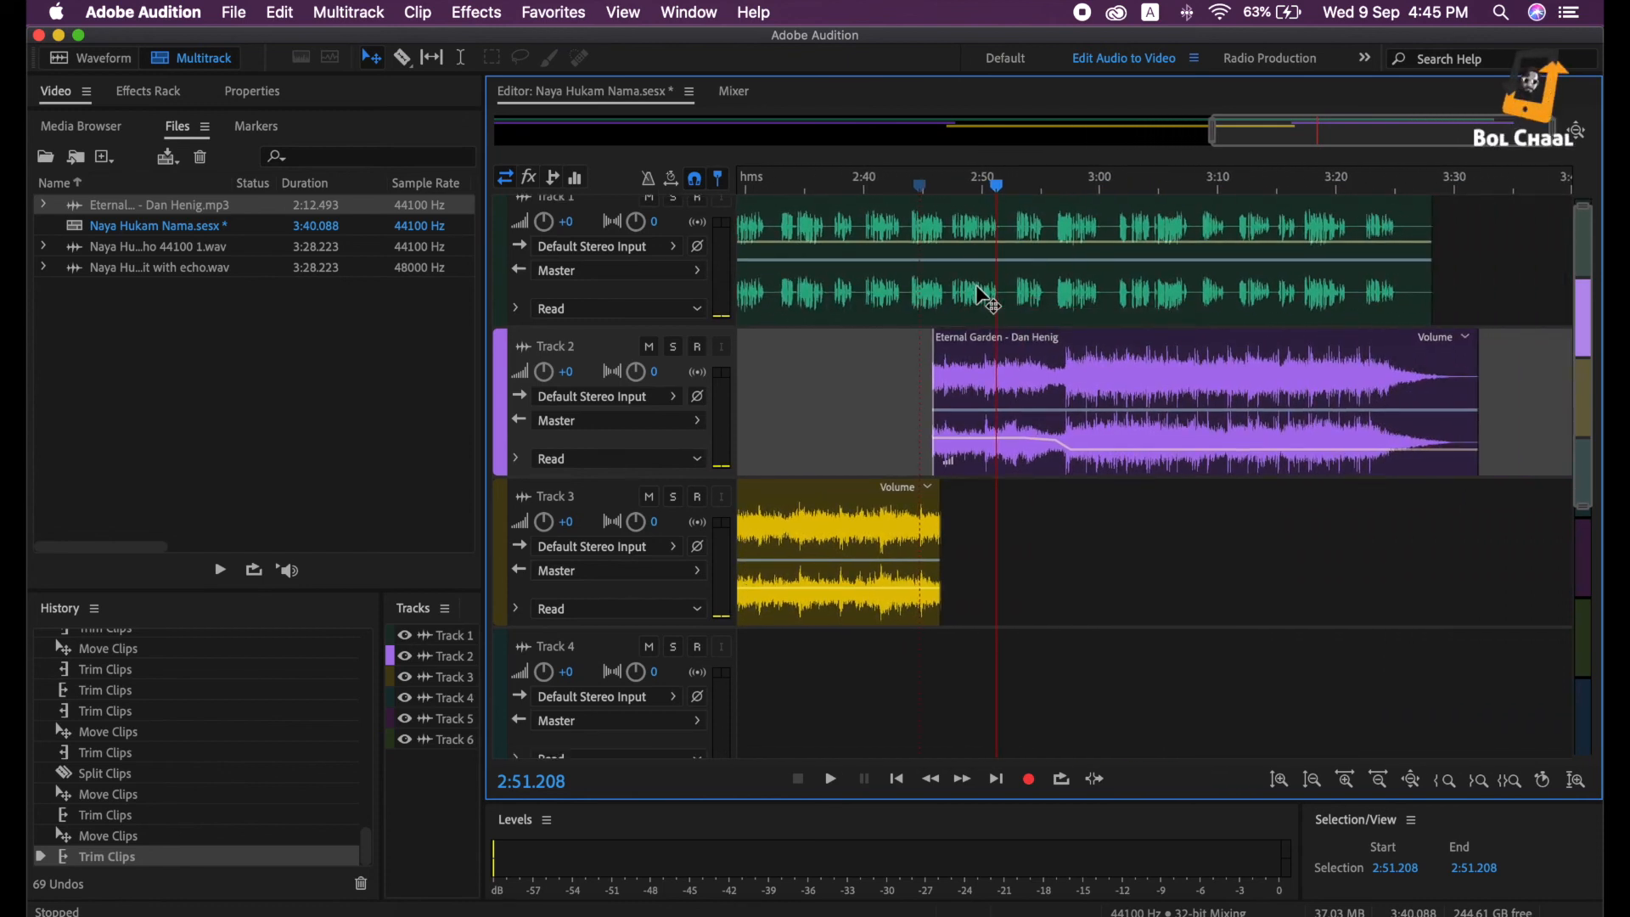
scroll(980, 291, left, 2)
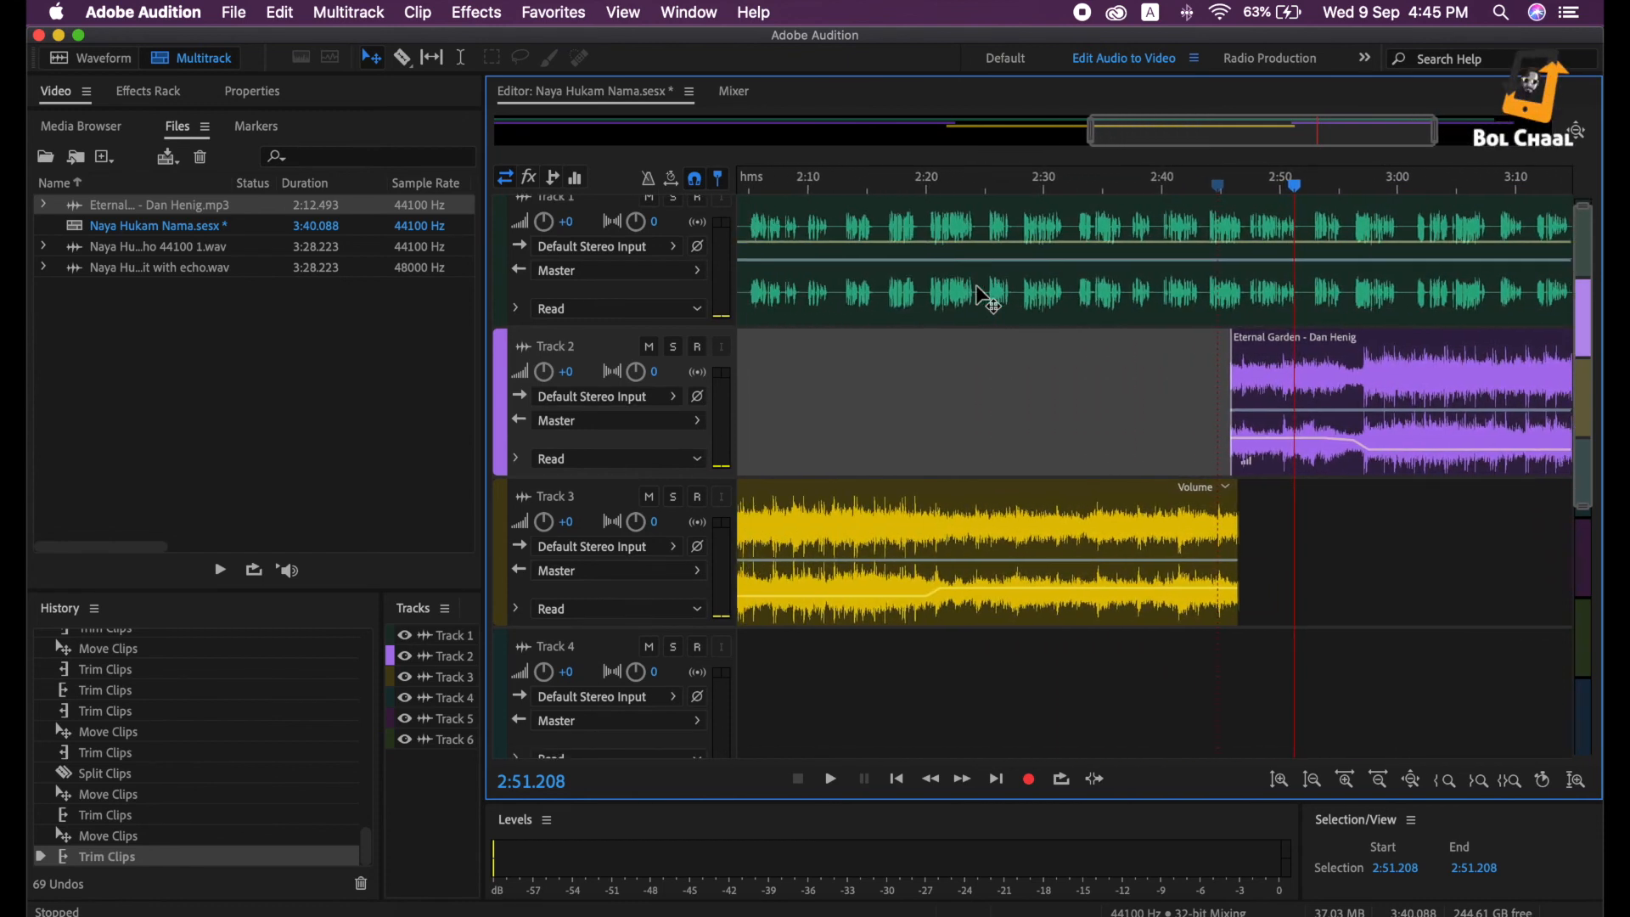
scroll(981, 291, right, 6)
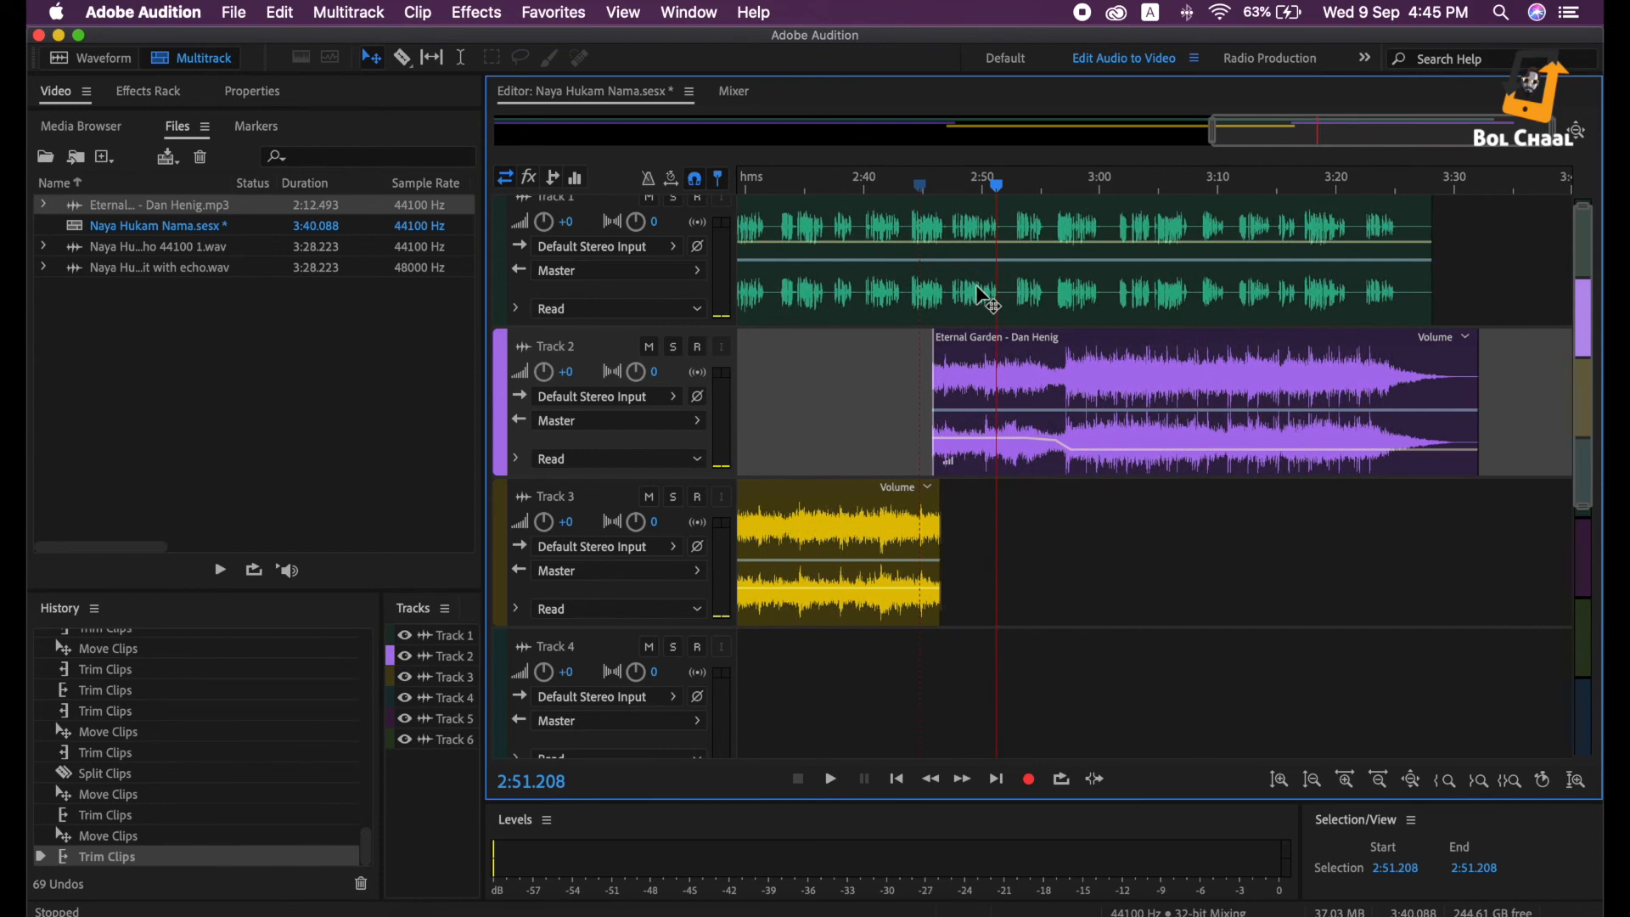
scroll(985, 297, up, 1)
scroll(984, 297, left, 4)
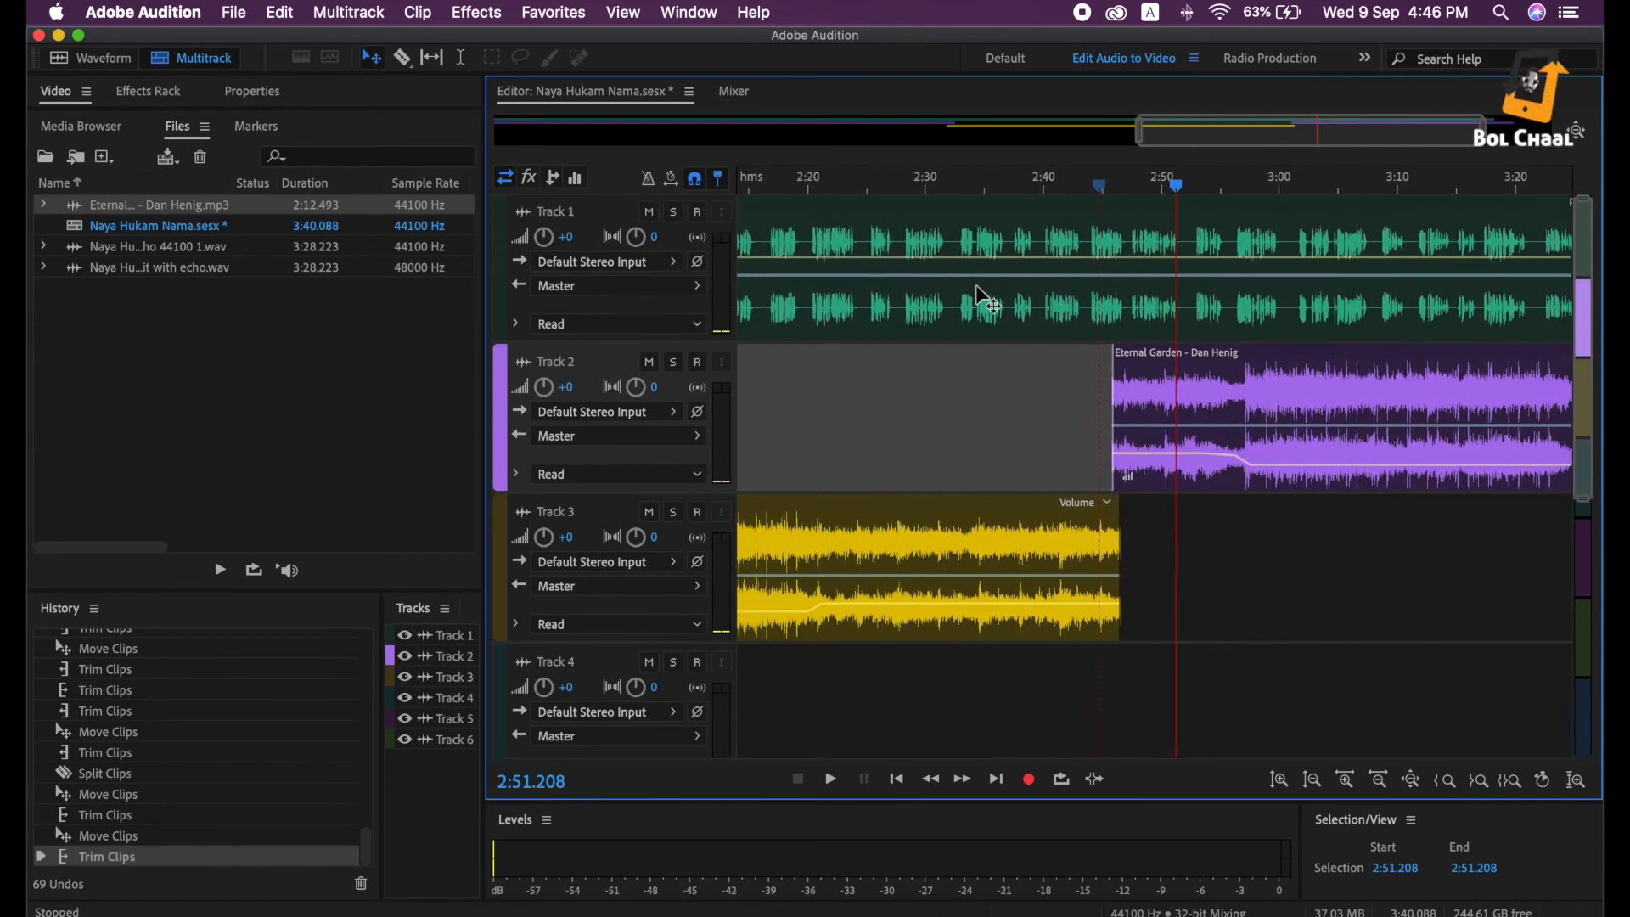
scroll(976, 286, left, 12)
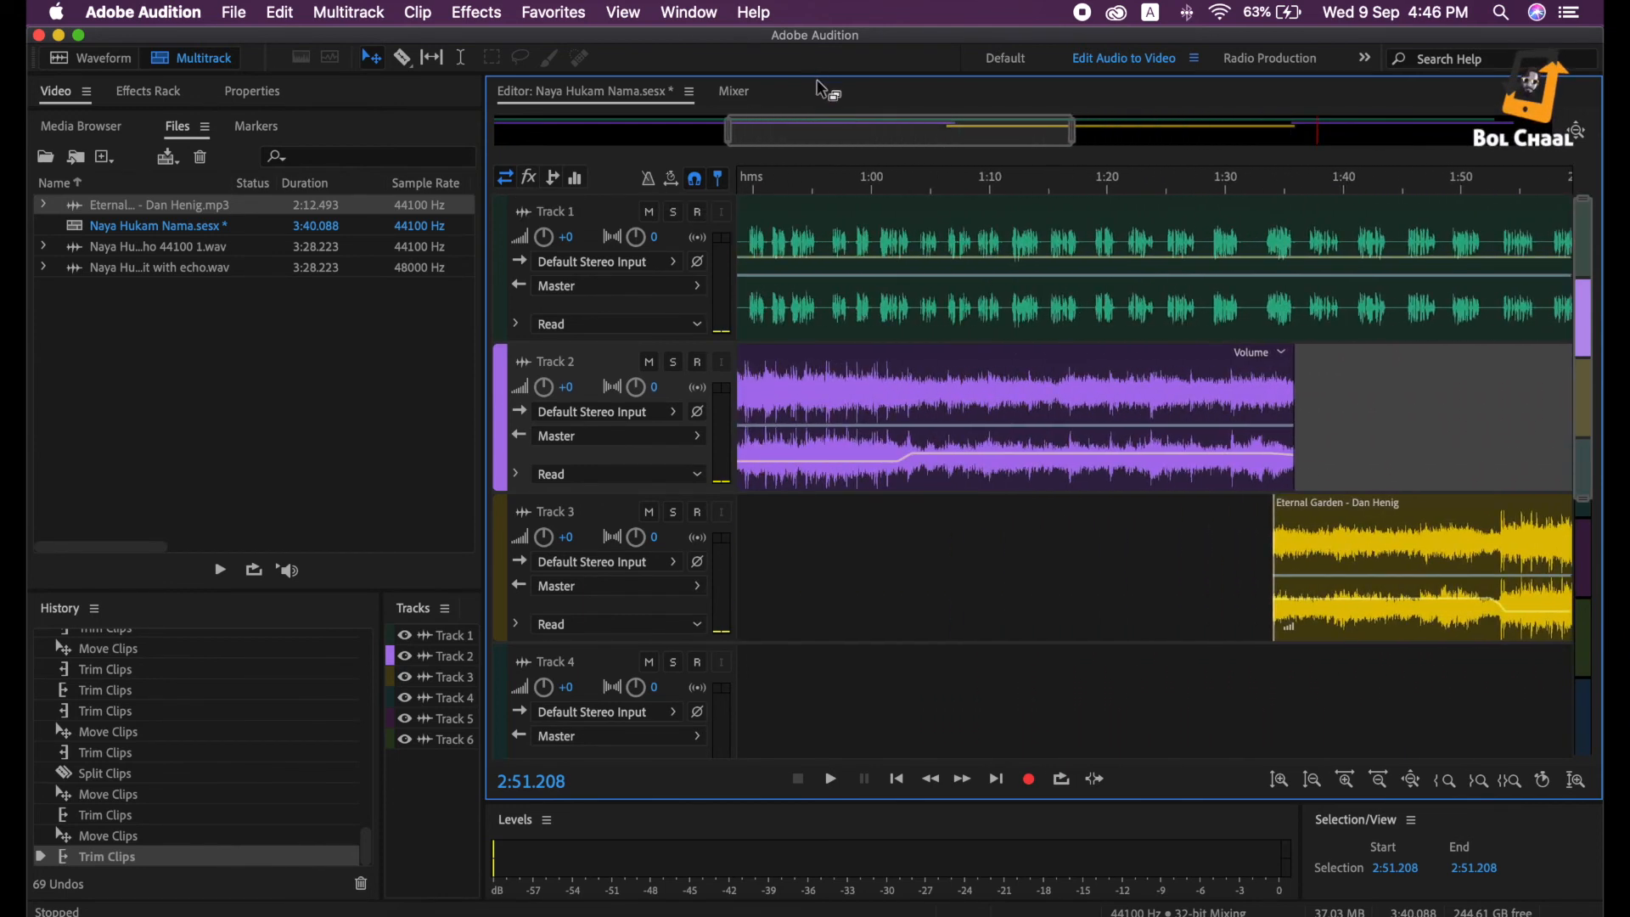
scroll(817, 128, up, 2)
scroll(816, 128, down, 3)
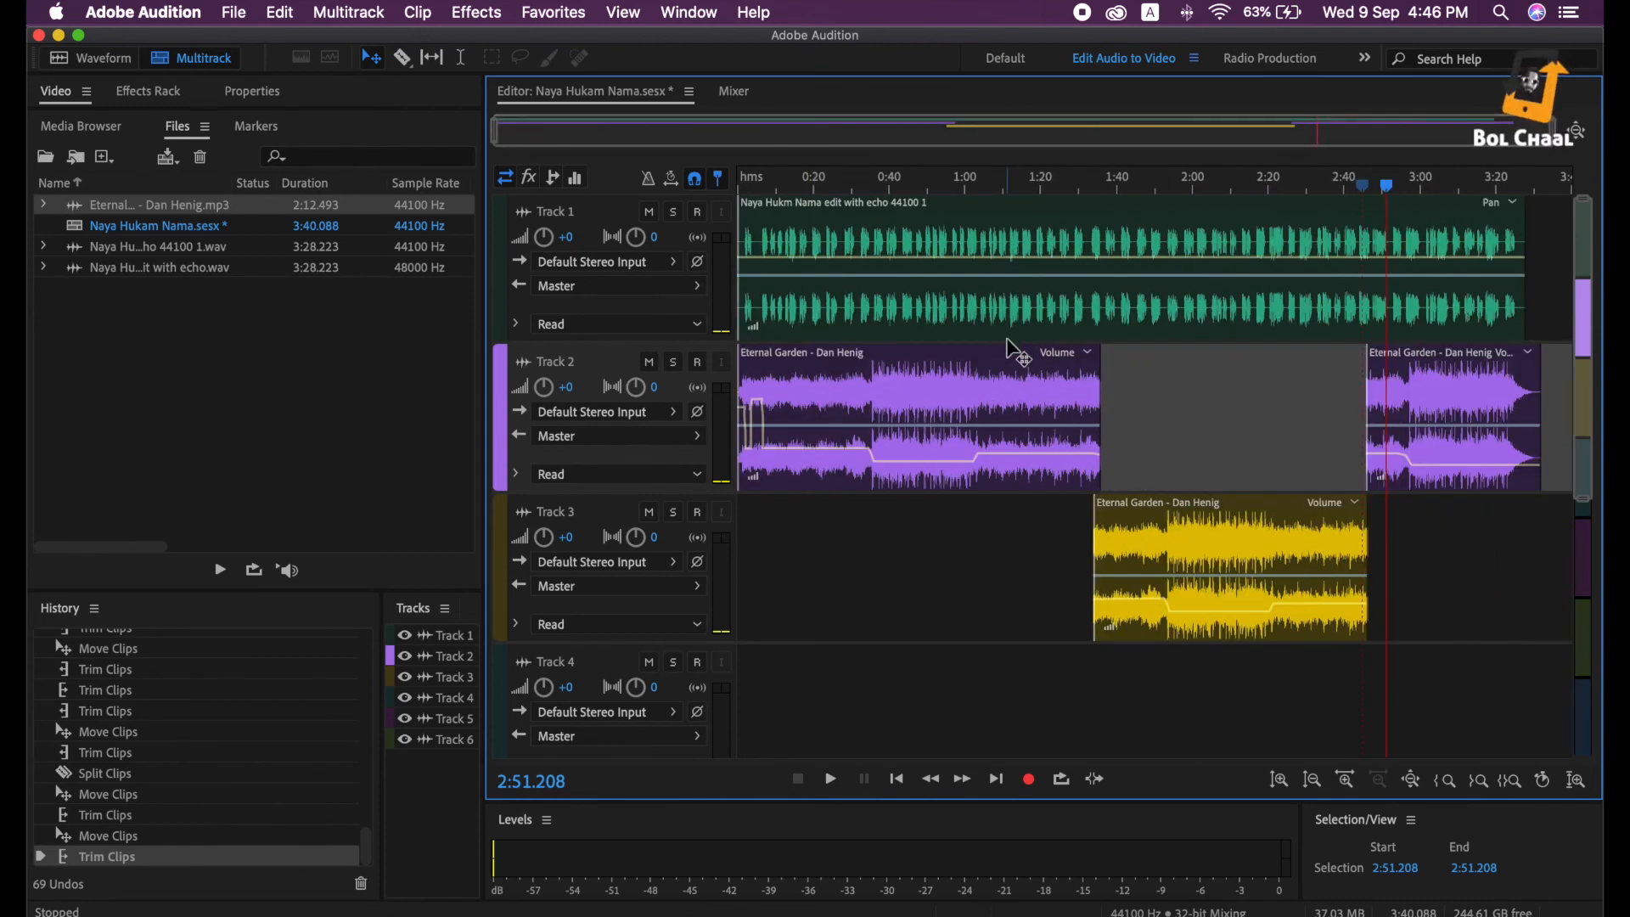
Select all clips and mix down the entire session to a new file
key(super+a)
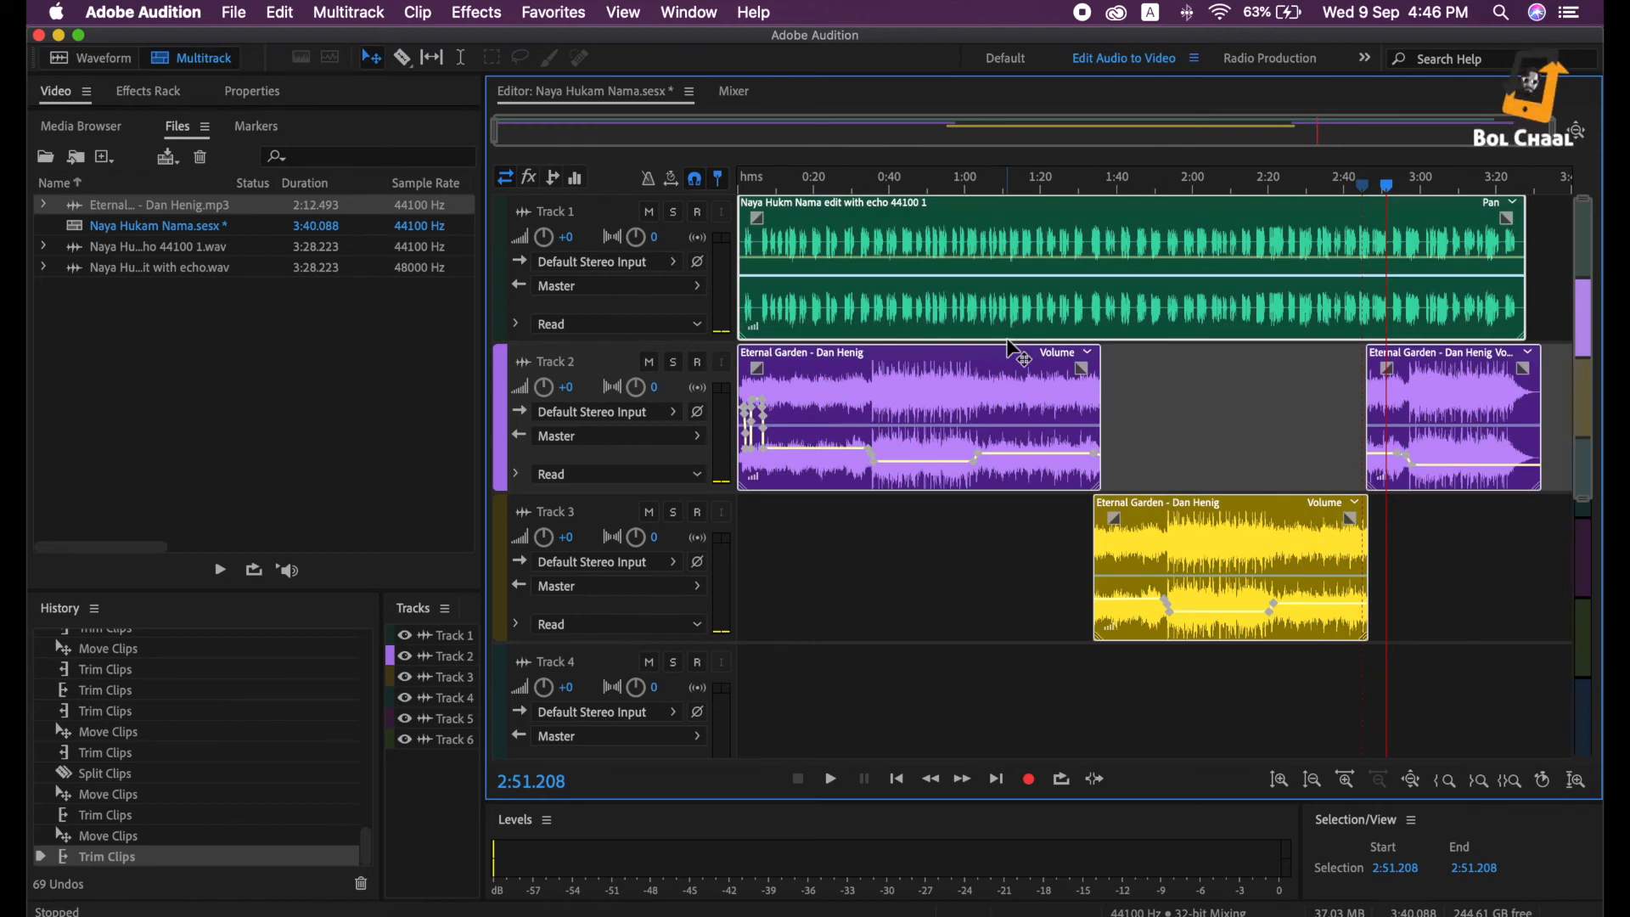
right_click(976, 243)
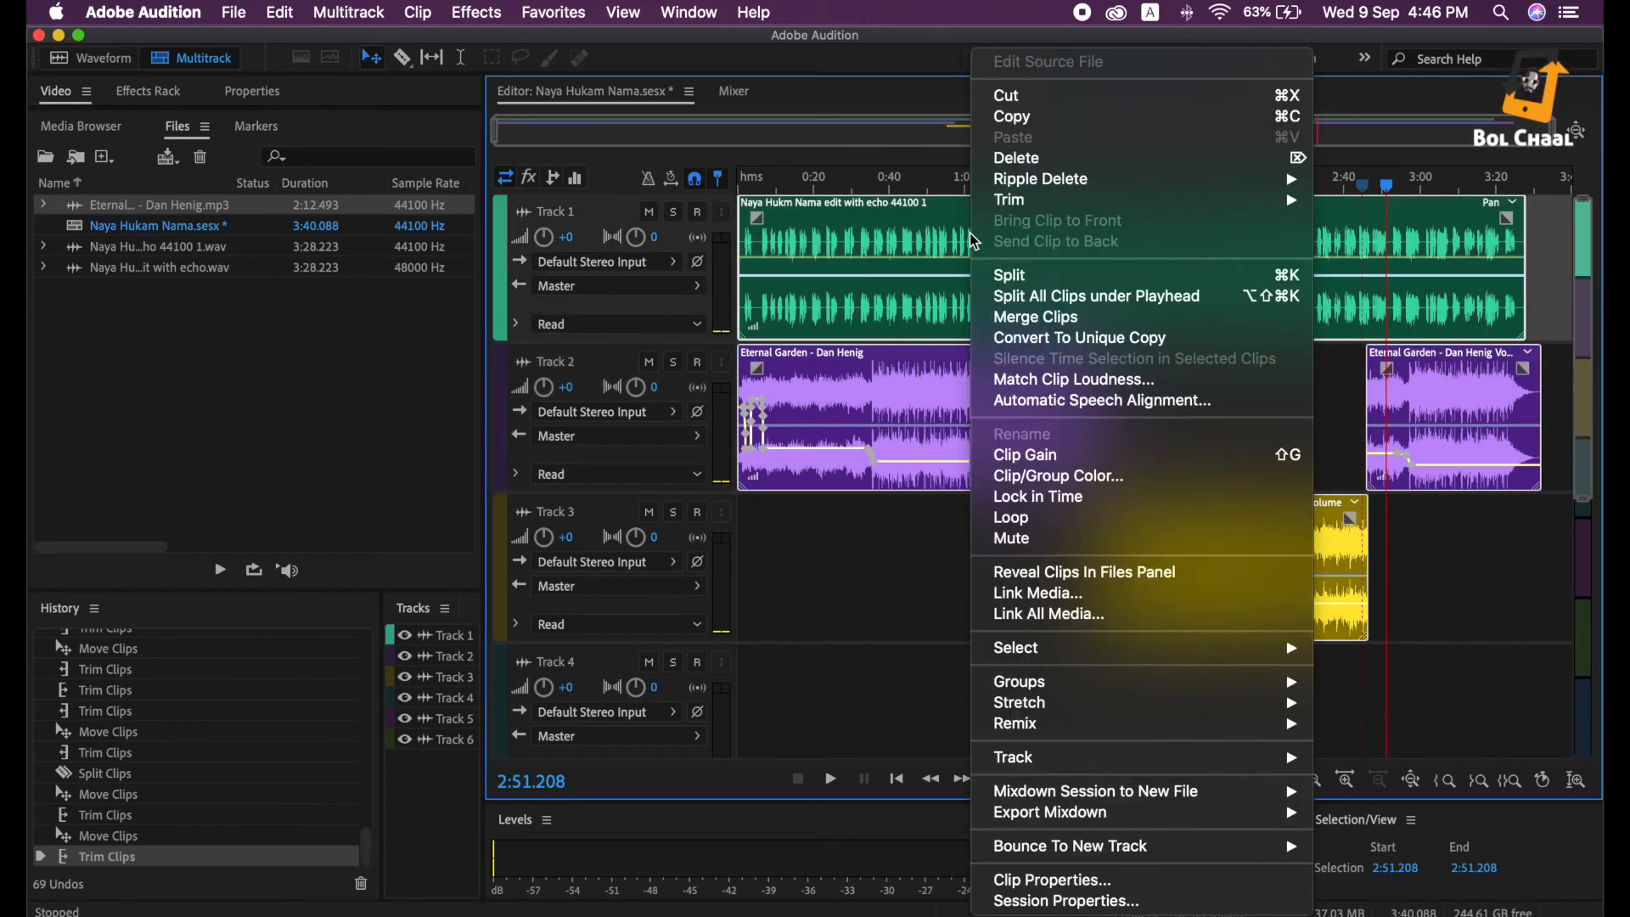
mouse_move(1099, 797)
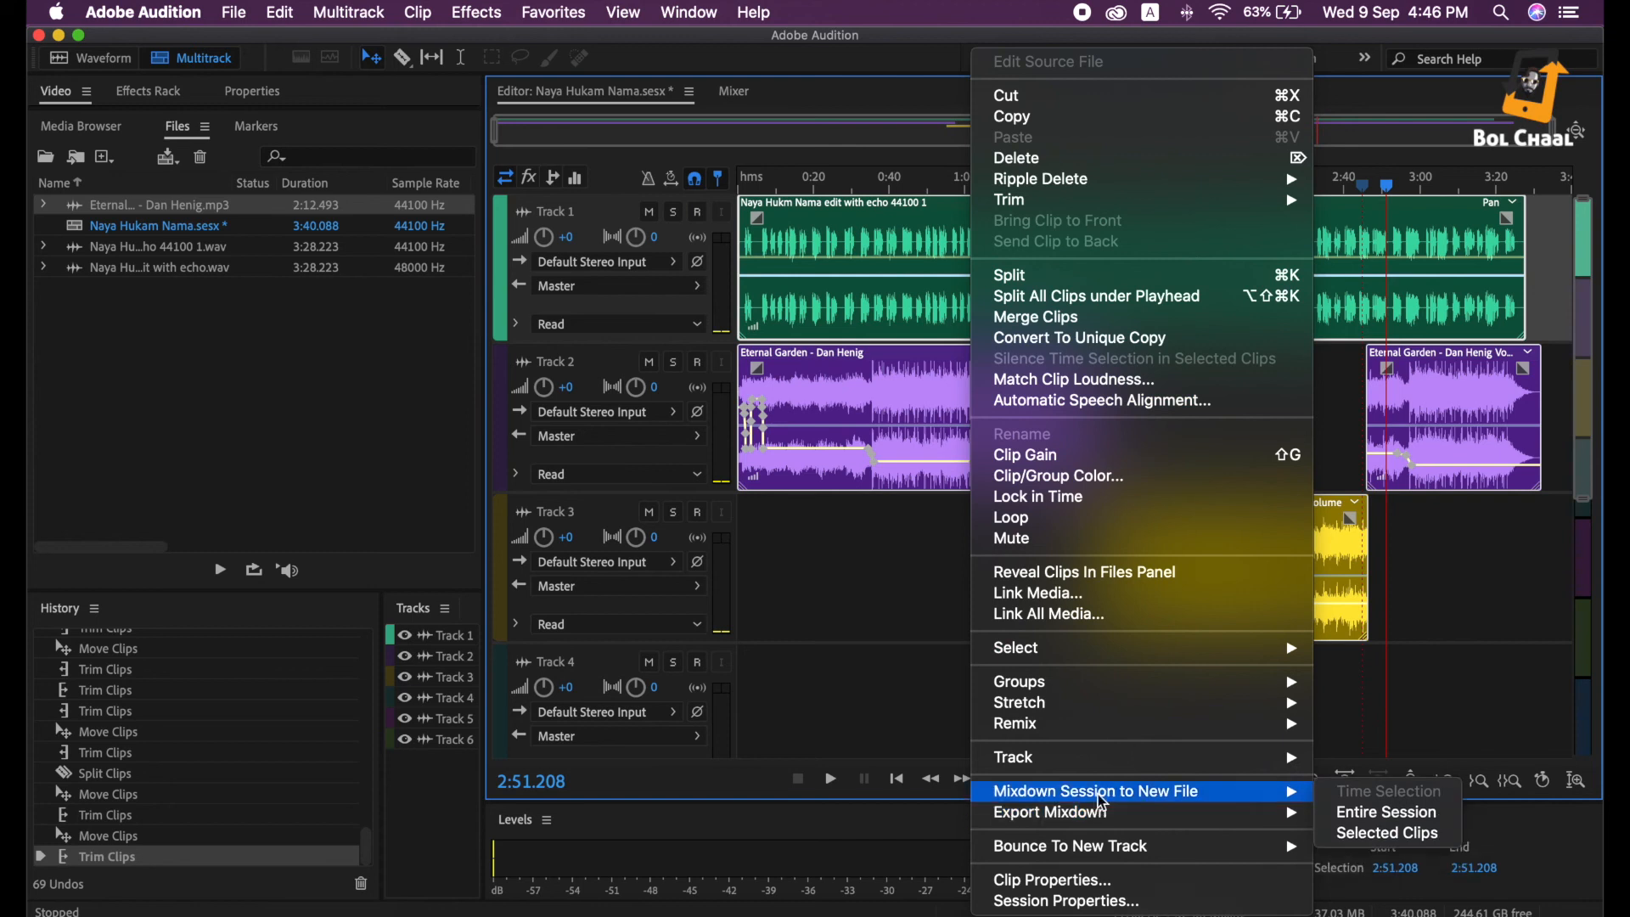
click(1425, 814)
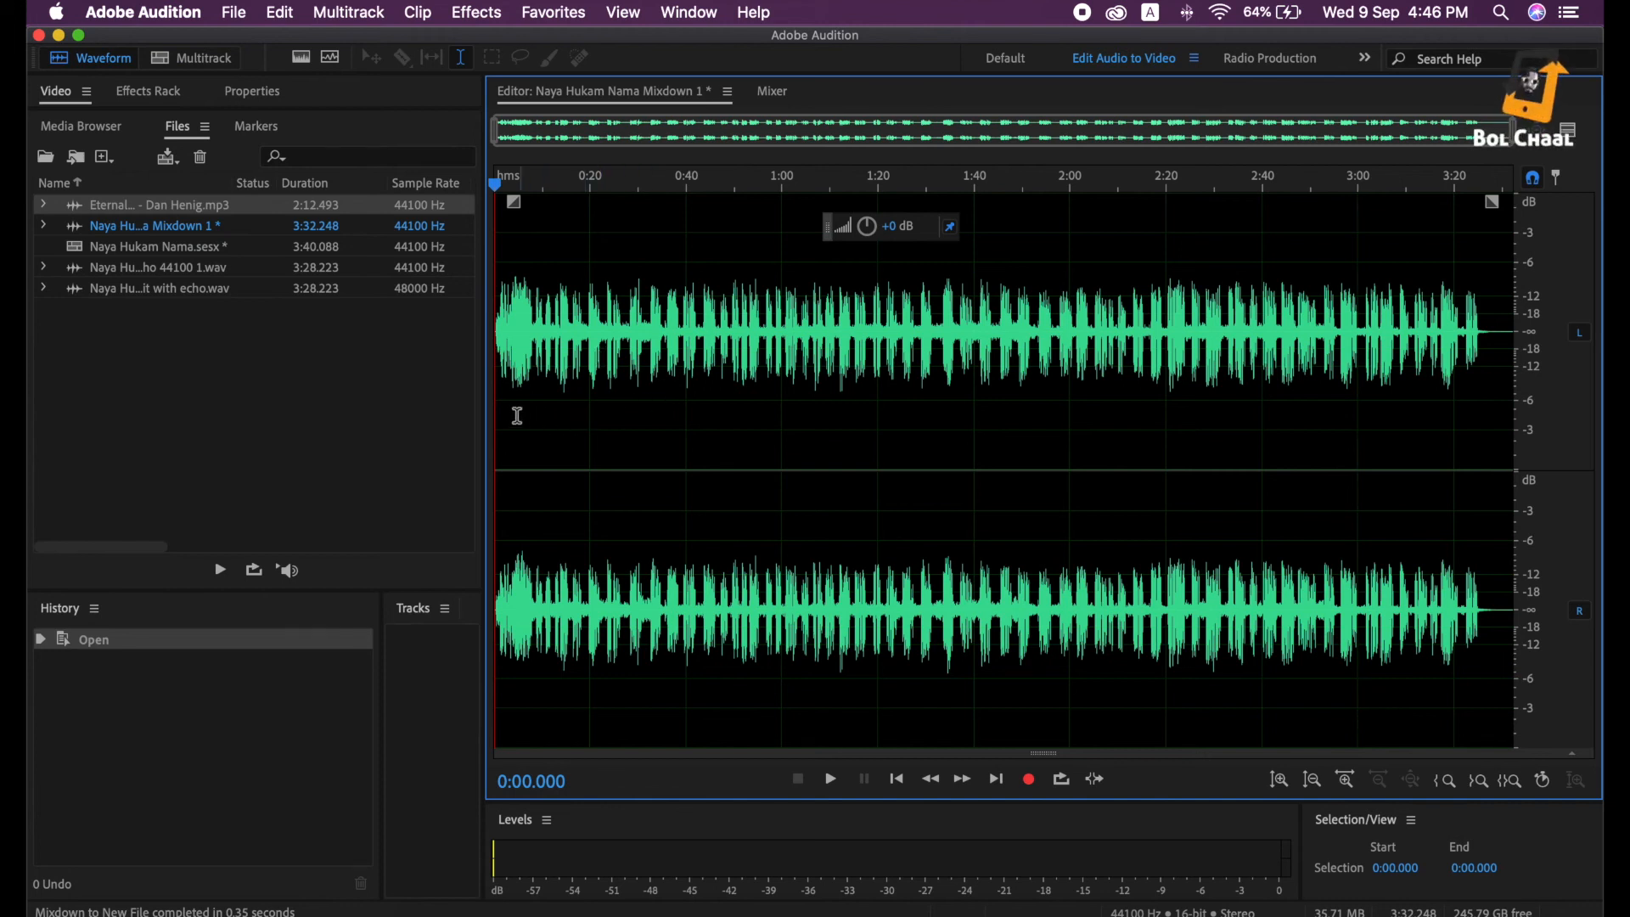
Audition the beginning of the mixdown while inspecting its waveform
key(space)
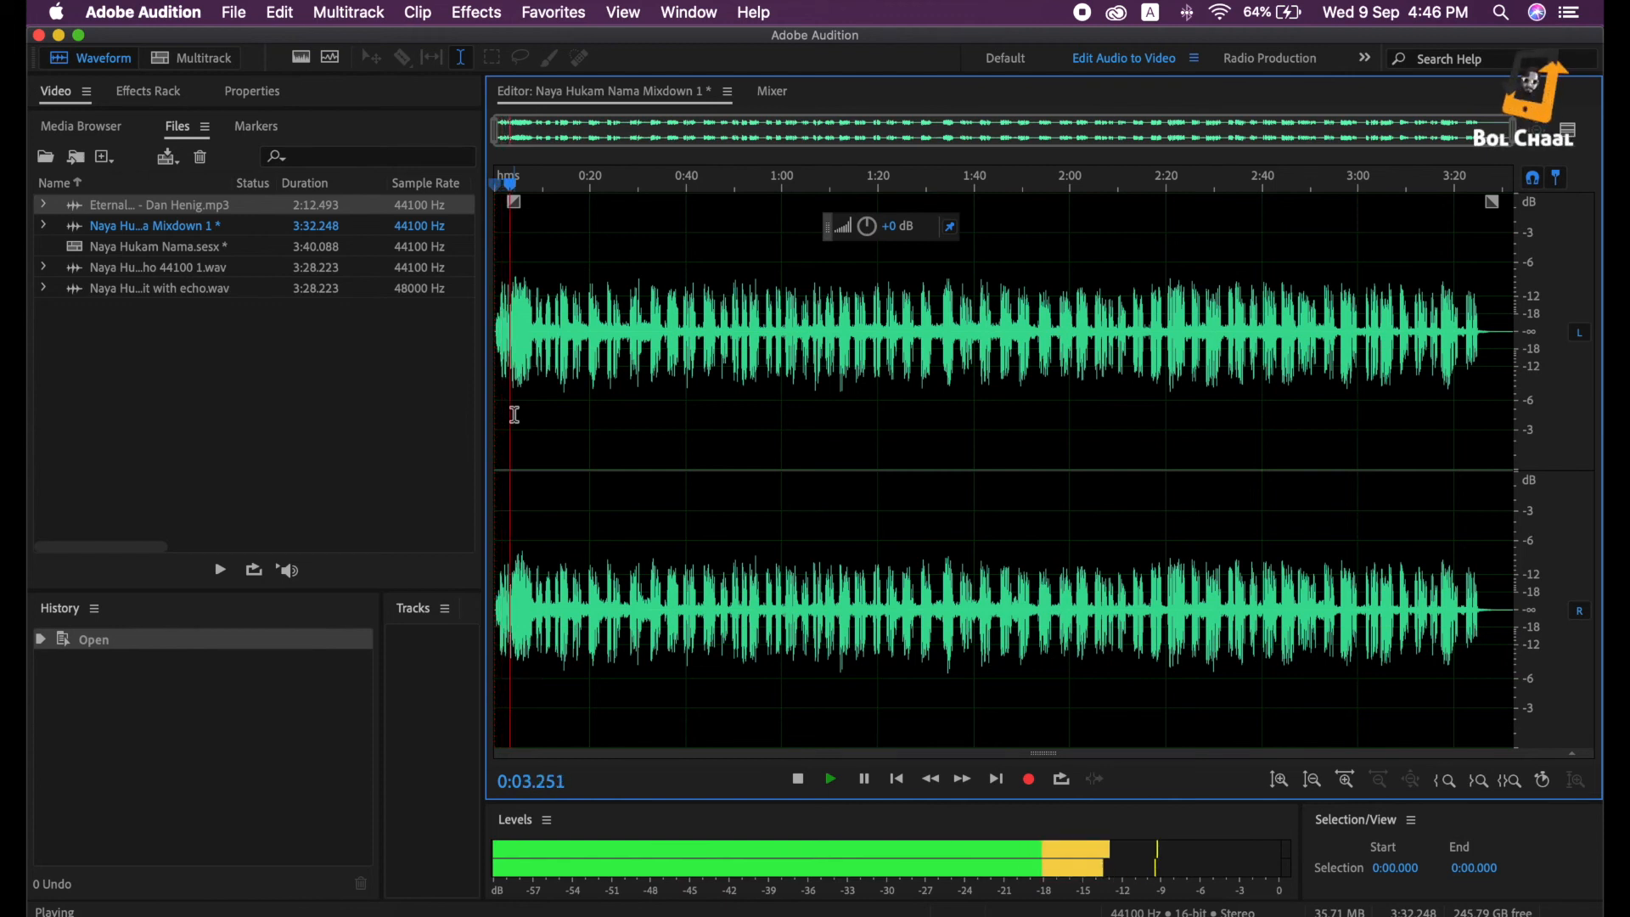
scroll(514, 414, up, 3)
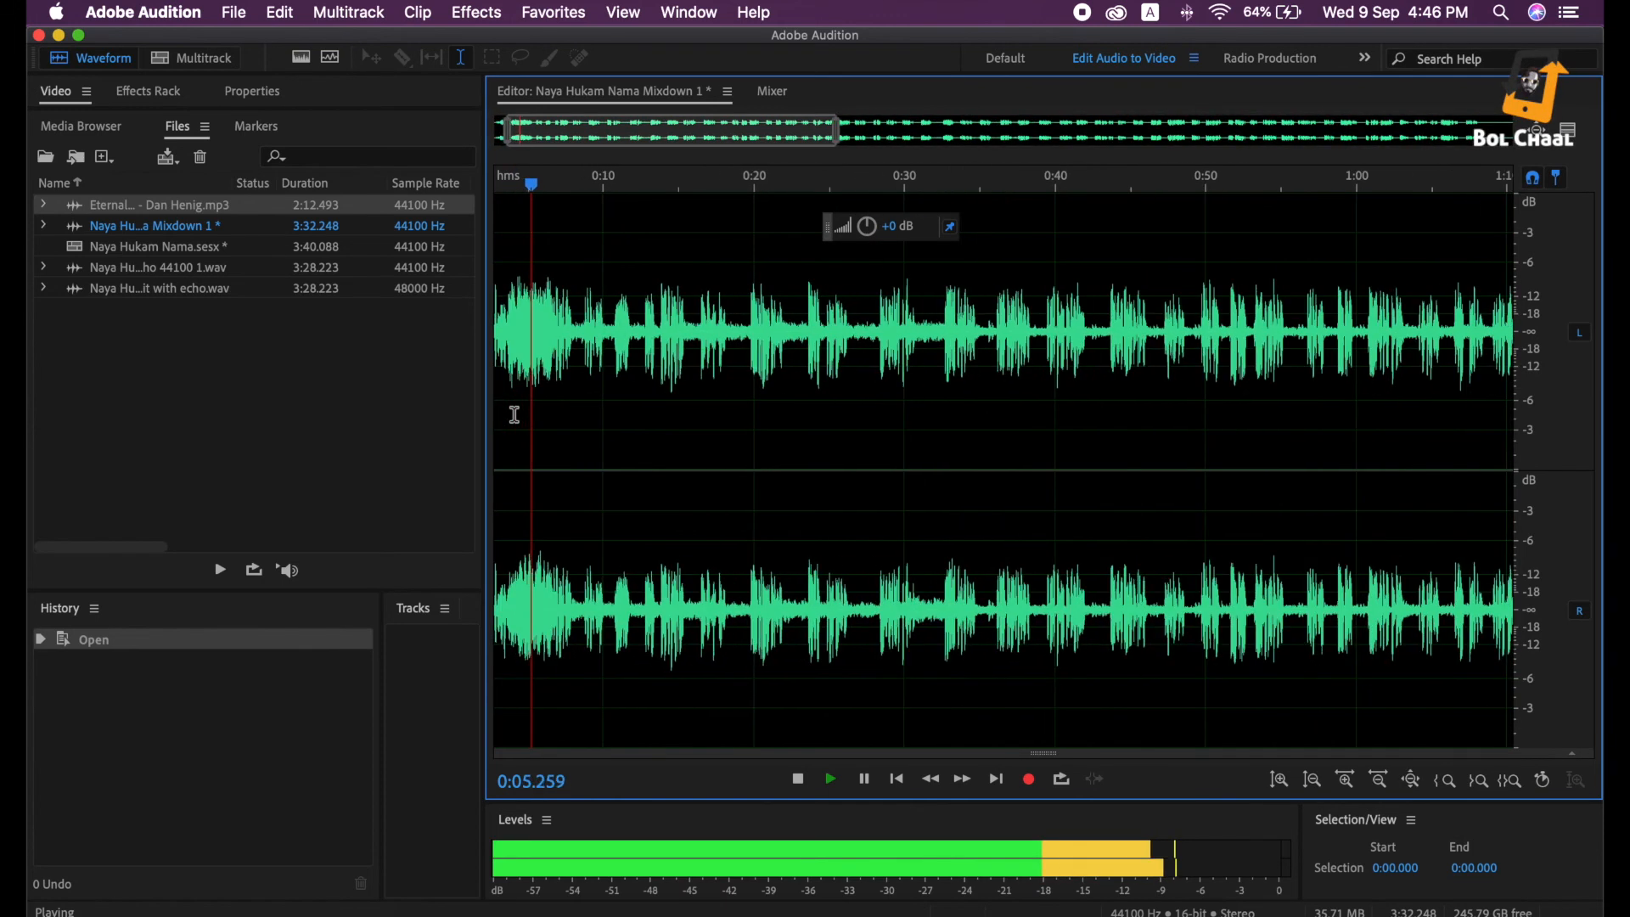
scroll(514, 414, up, 2)
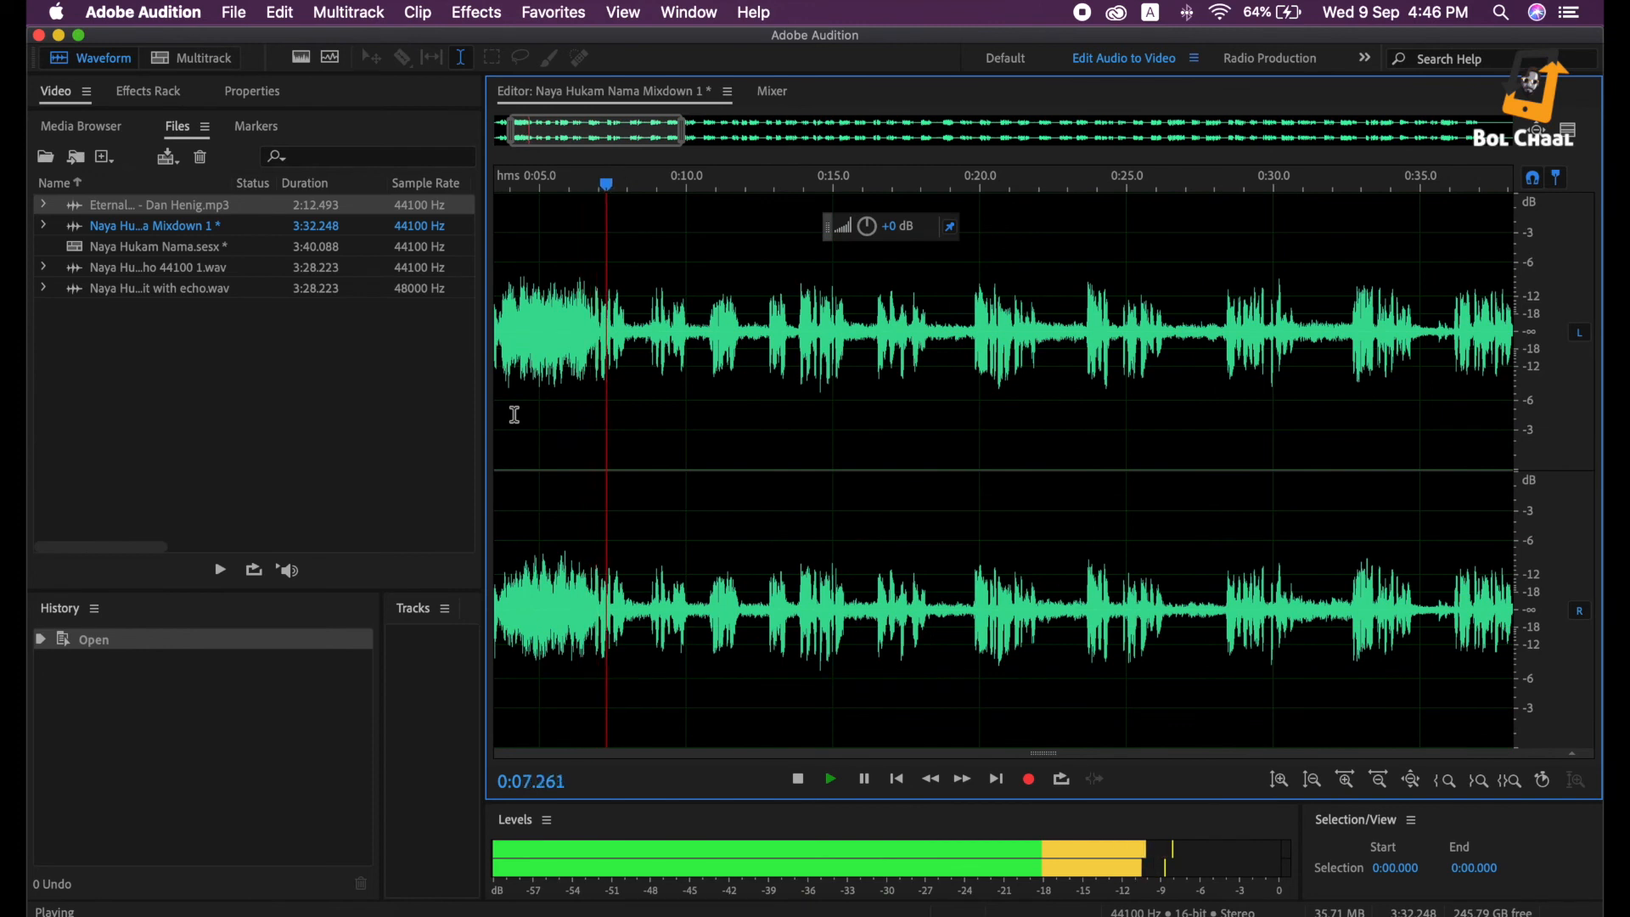
scroll(514, 415, down, 6)
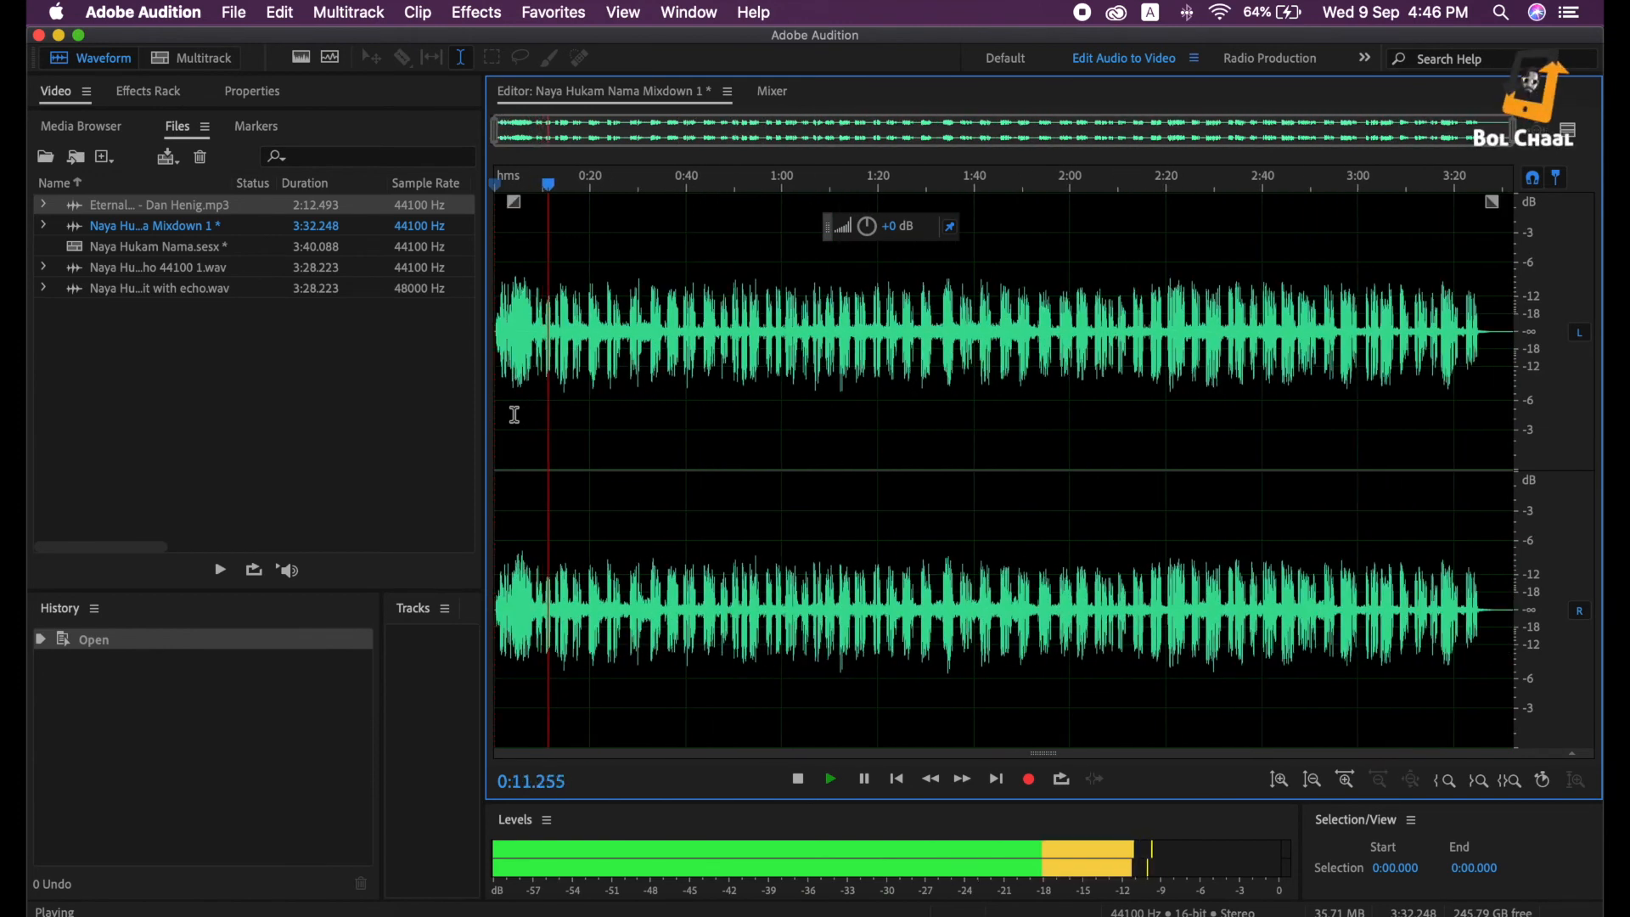
key(space)
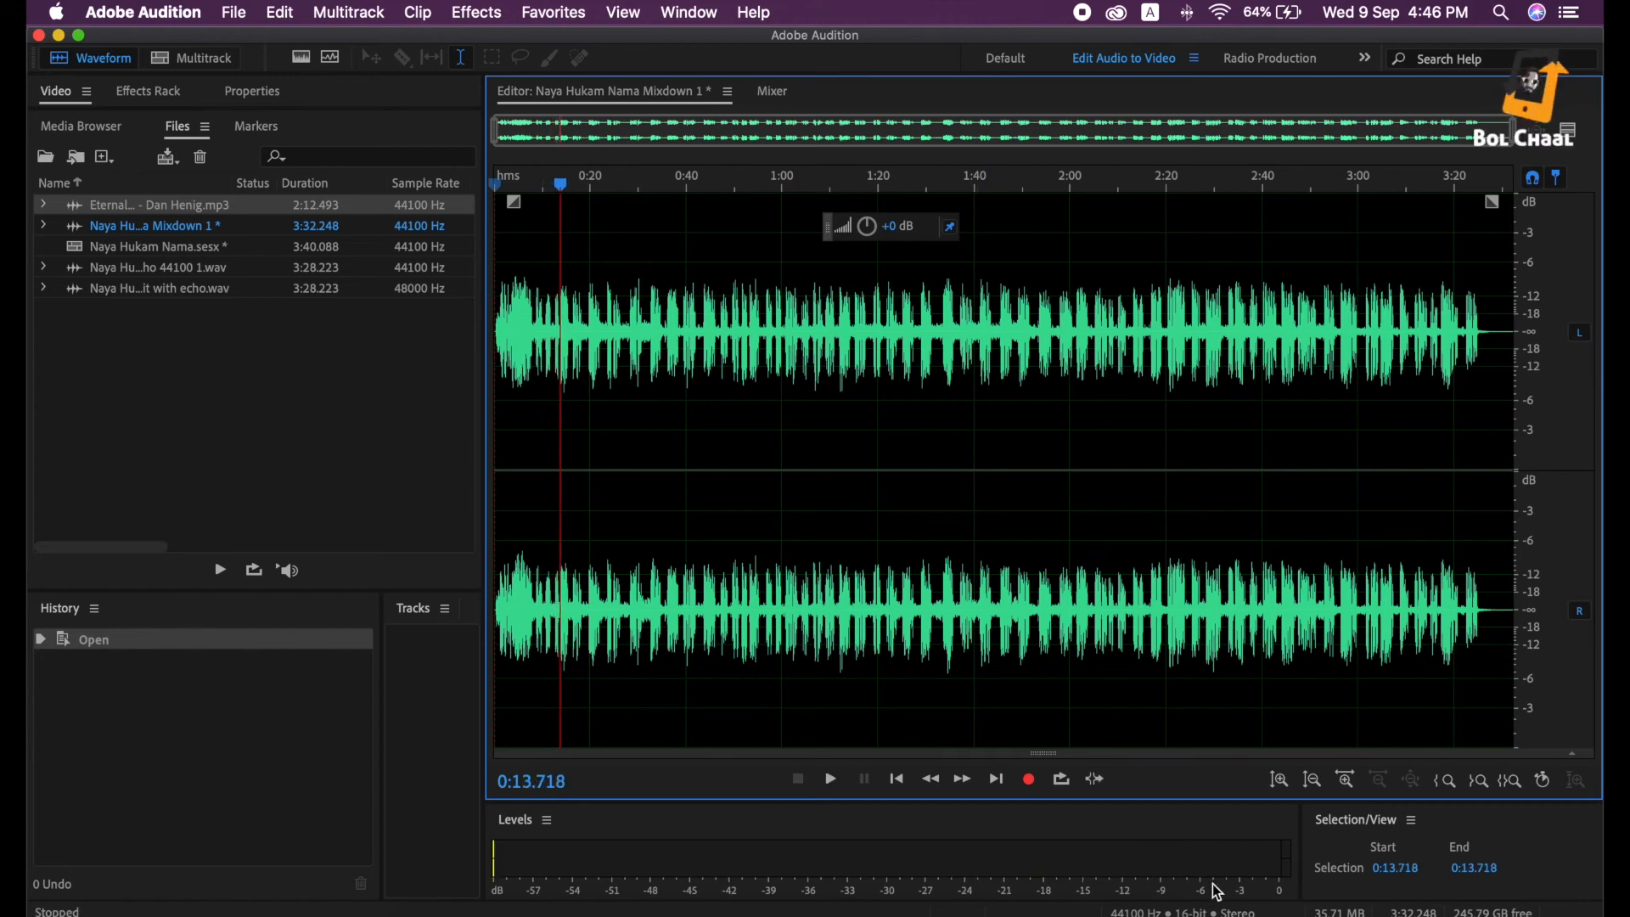
Amplify the entire mixdown and audition the louder result from 1:40
key(super+a)
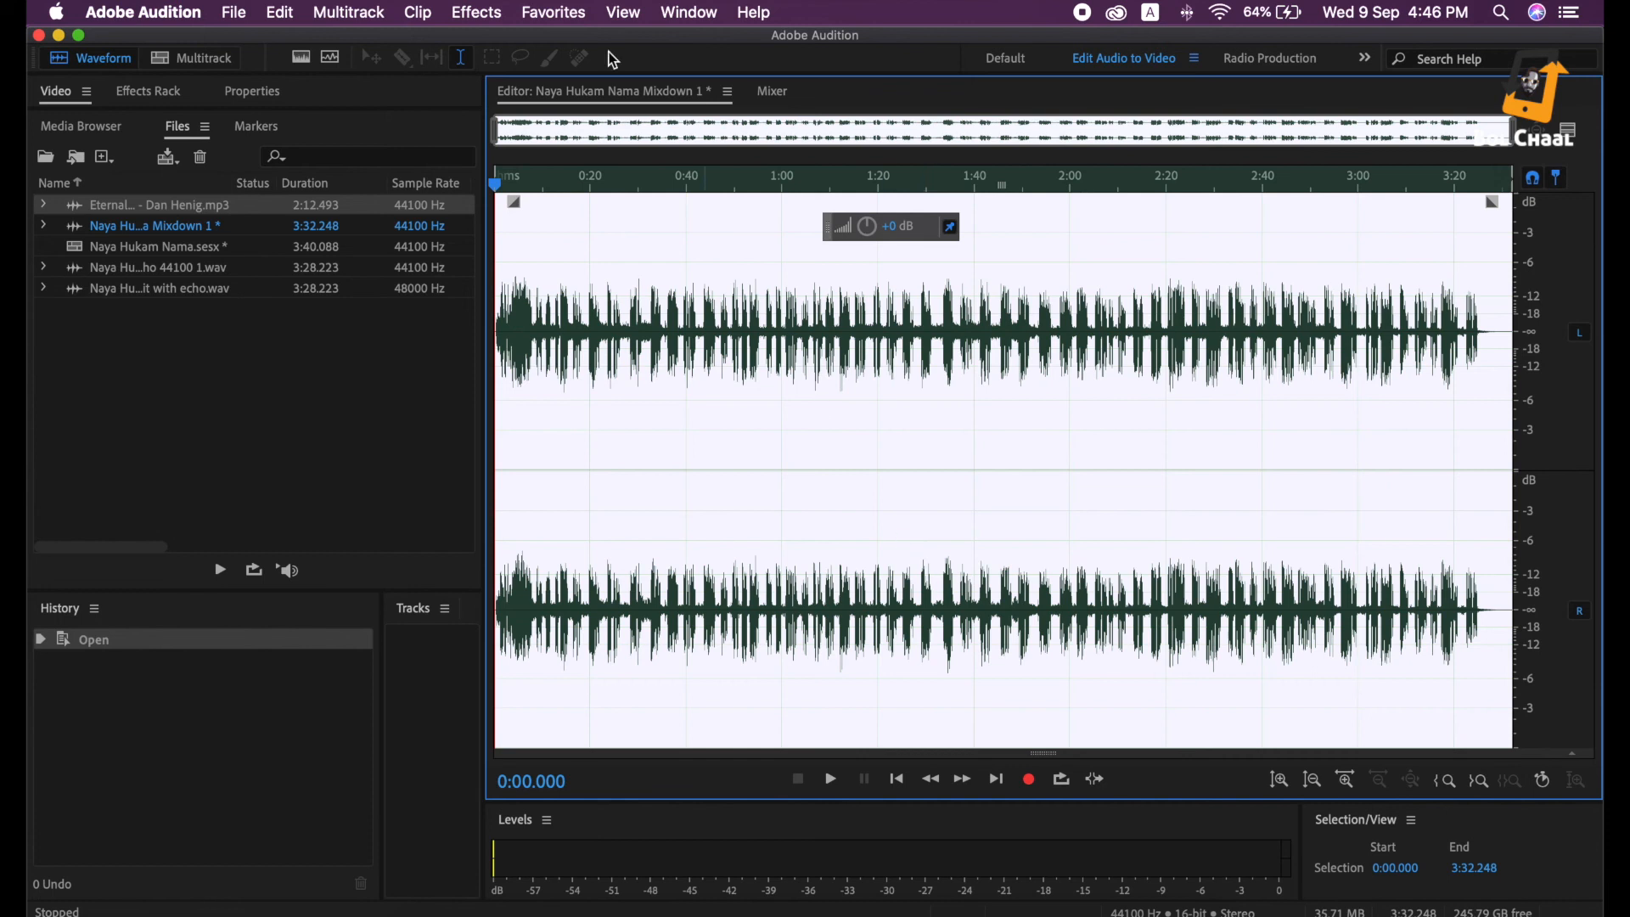
drag(866, 227, 899, 210)
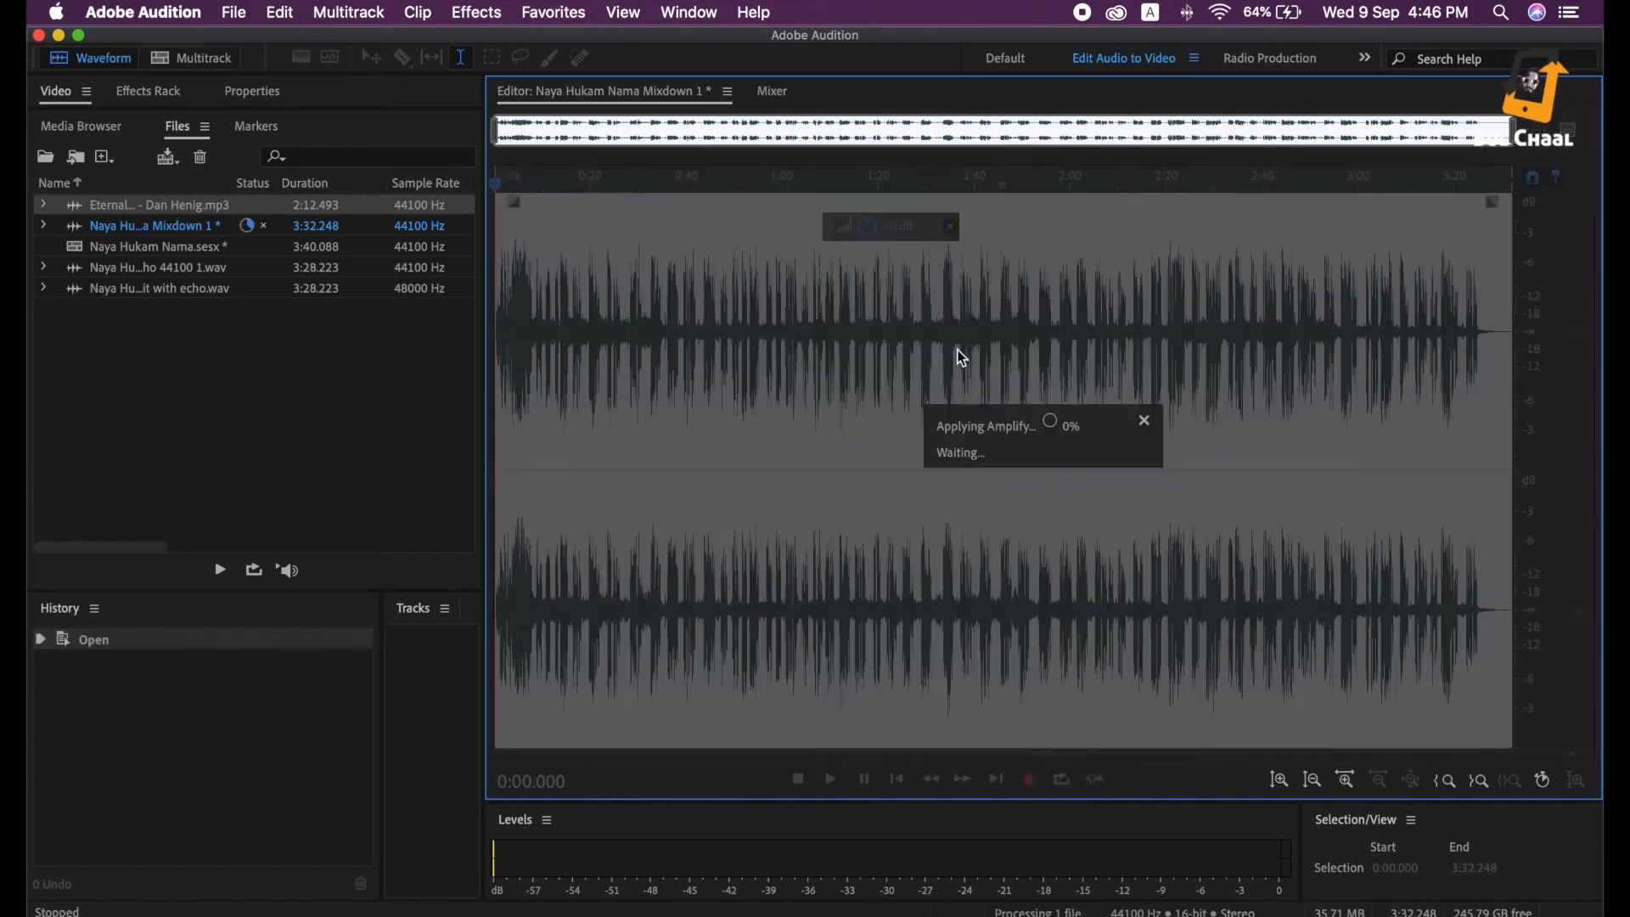
click(976, 366)
key(space)
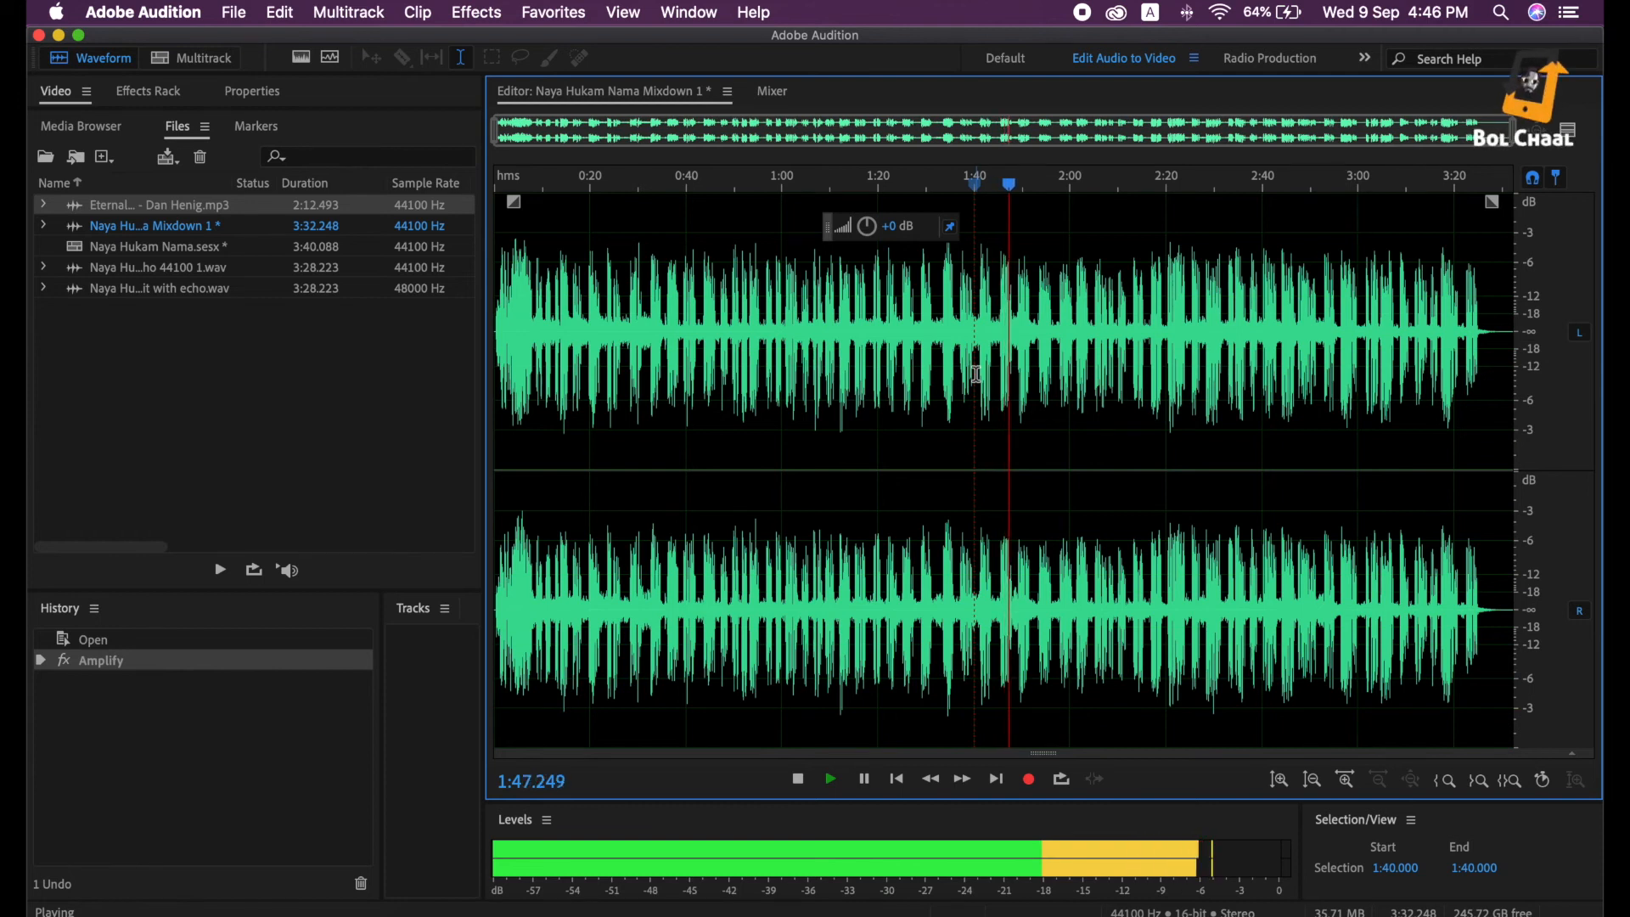
key(space)
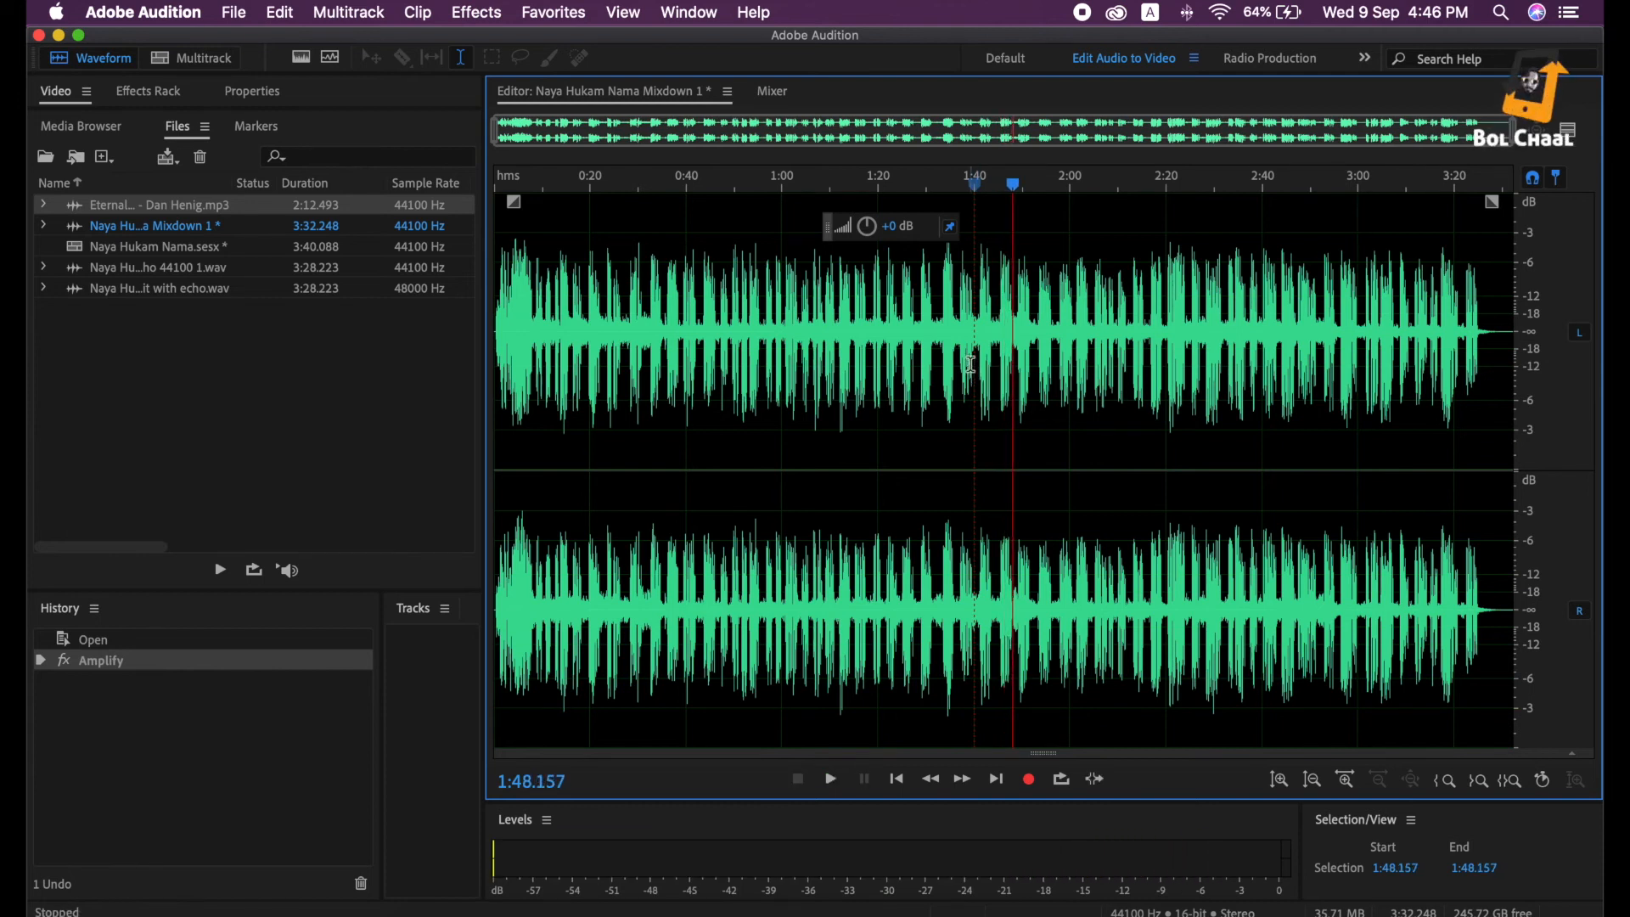
Start saving the mixdown as a new file named "Naya Hukam Nama final" in MP3 Audio format
click(226, 14)
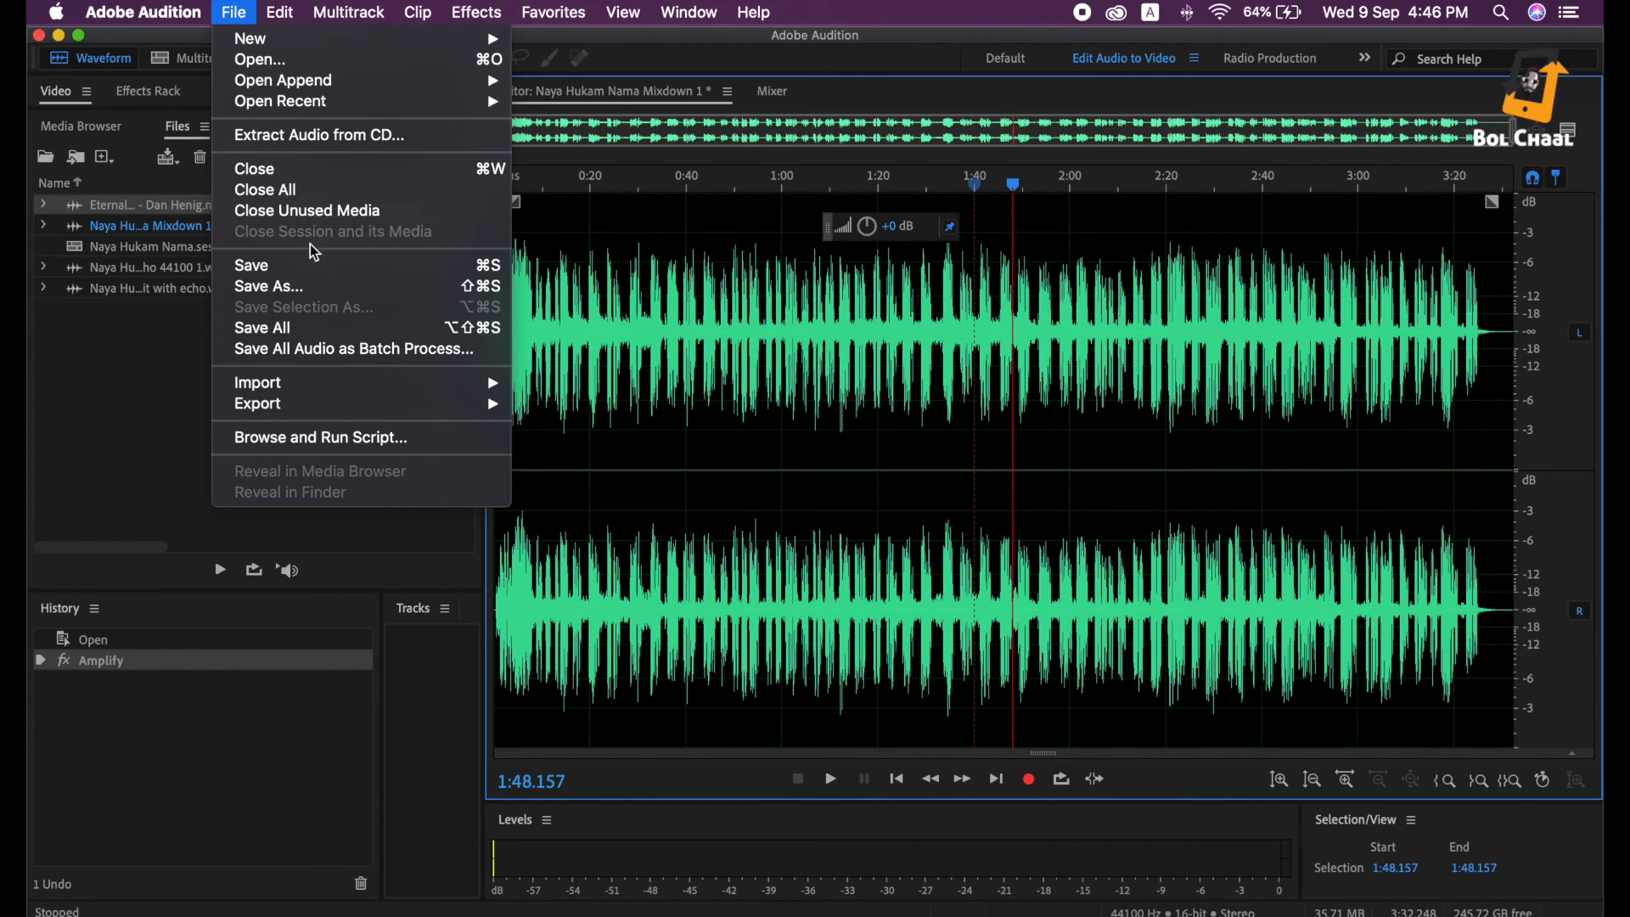
click(310, 285)
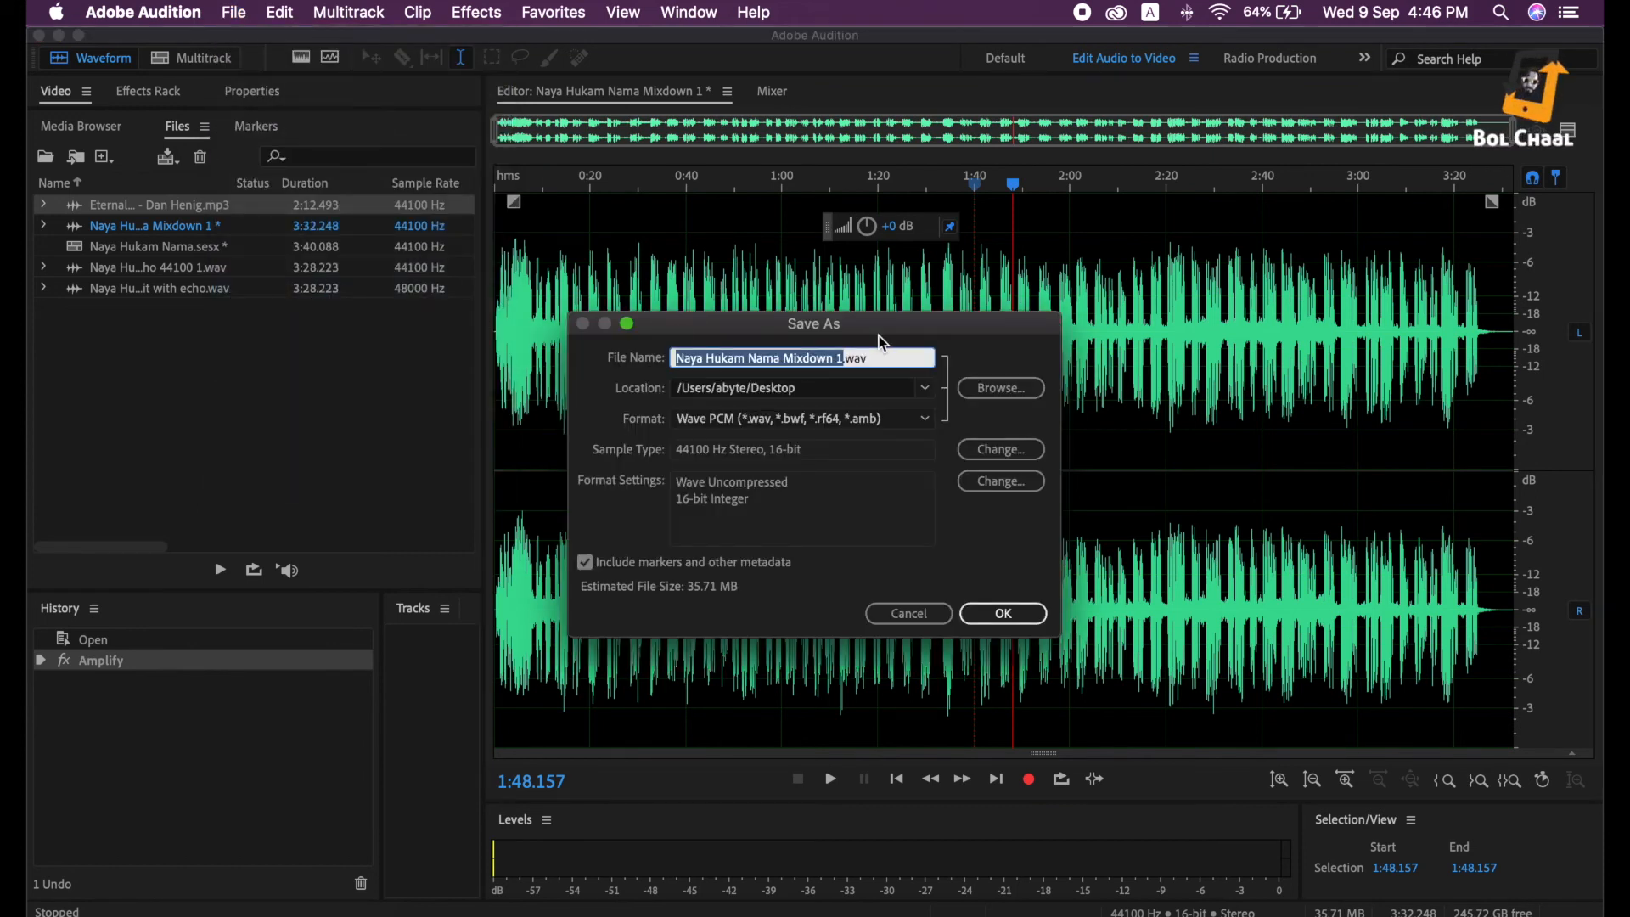
click(838, 359)
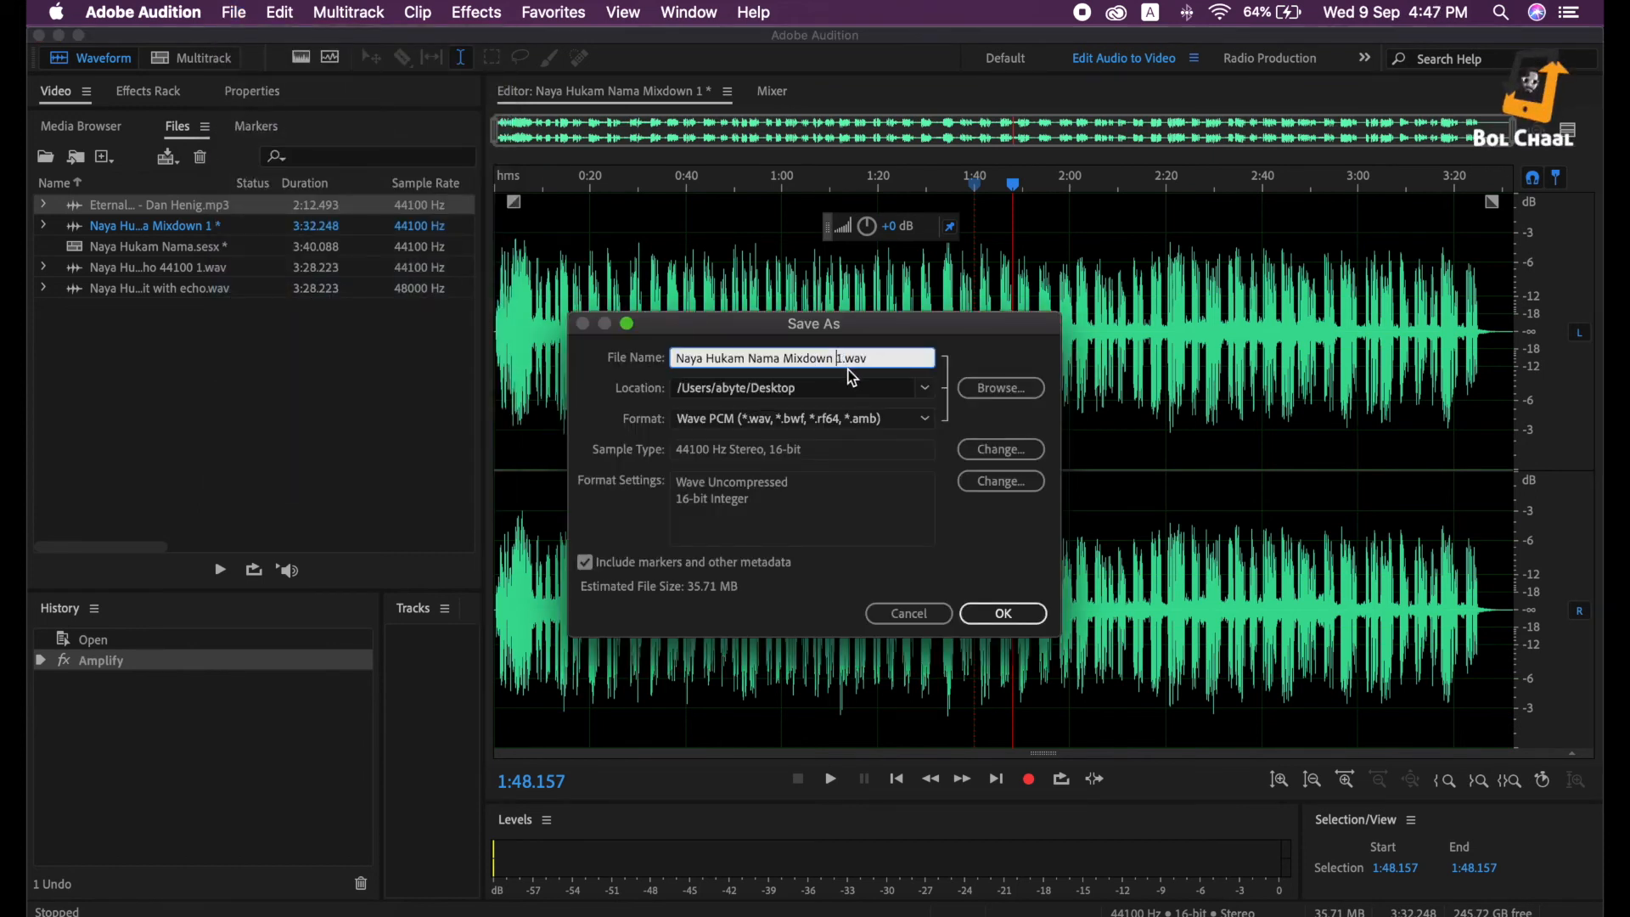
drag(843, 358, 757, 360)
text(ama final)
click(891, 419)
click(922, 419)
click(923, 420)
click(820, 608)
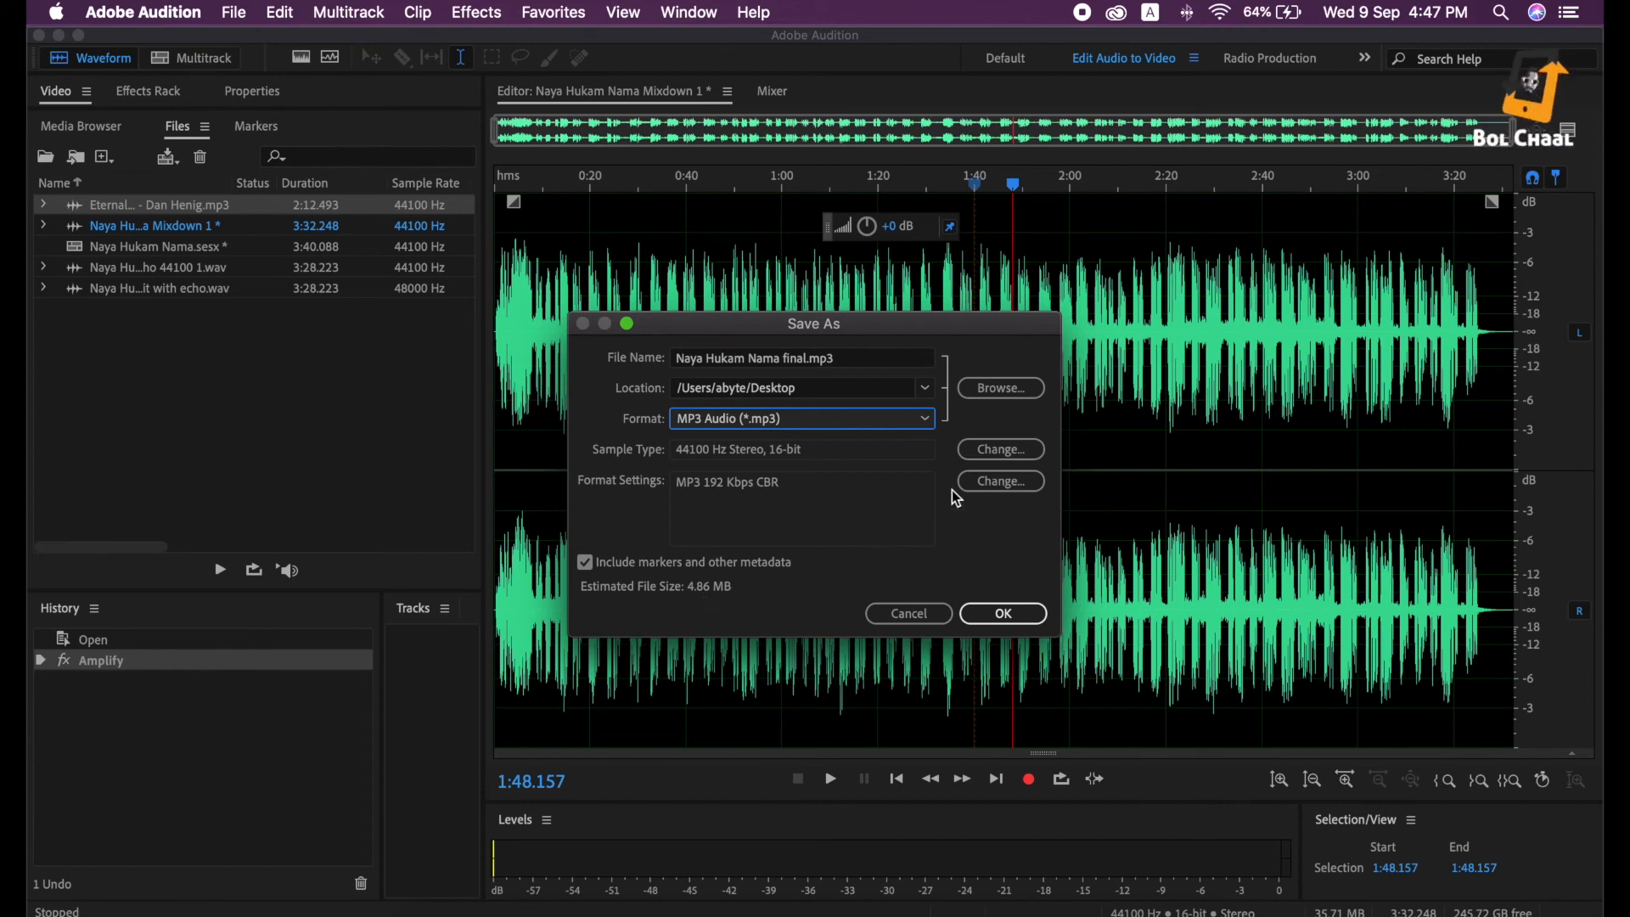
Choose the Audobe Audition EP-5 folder on the Desktop as the location and save the MP3, accepting lossy compression
click(974, 391)
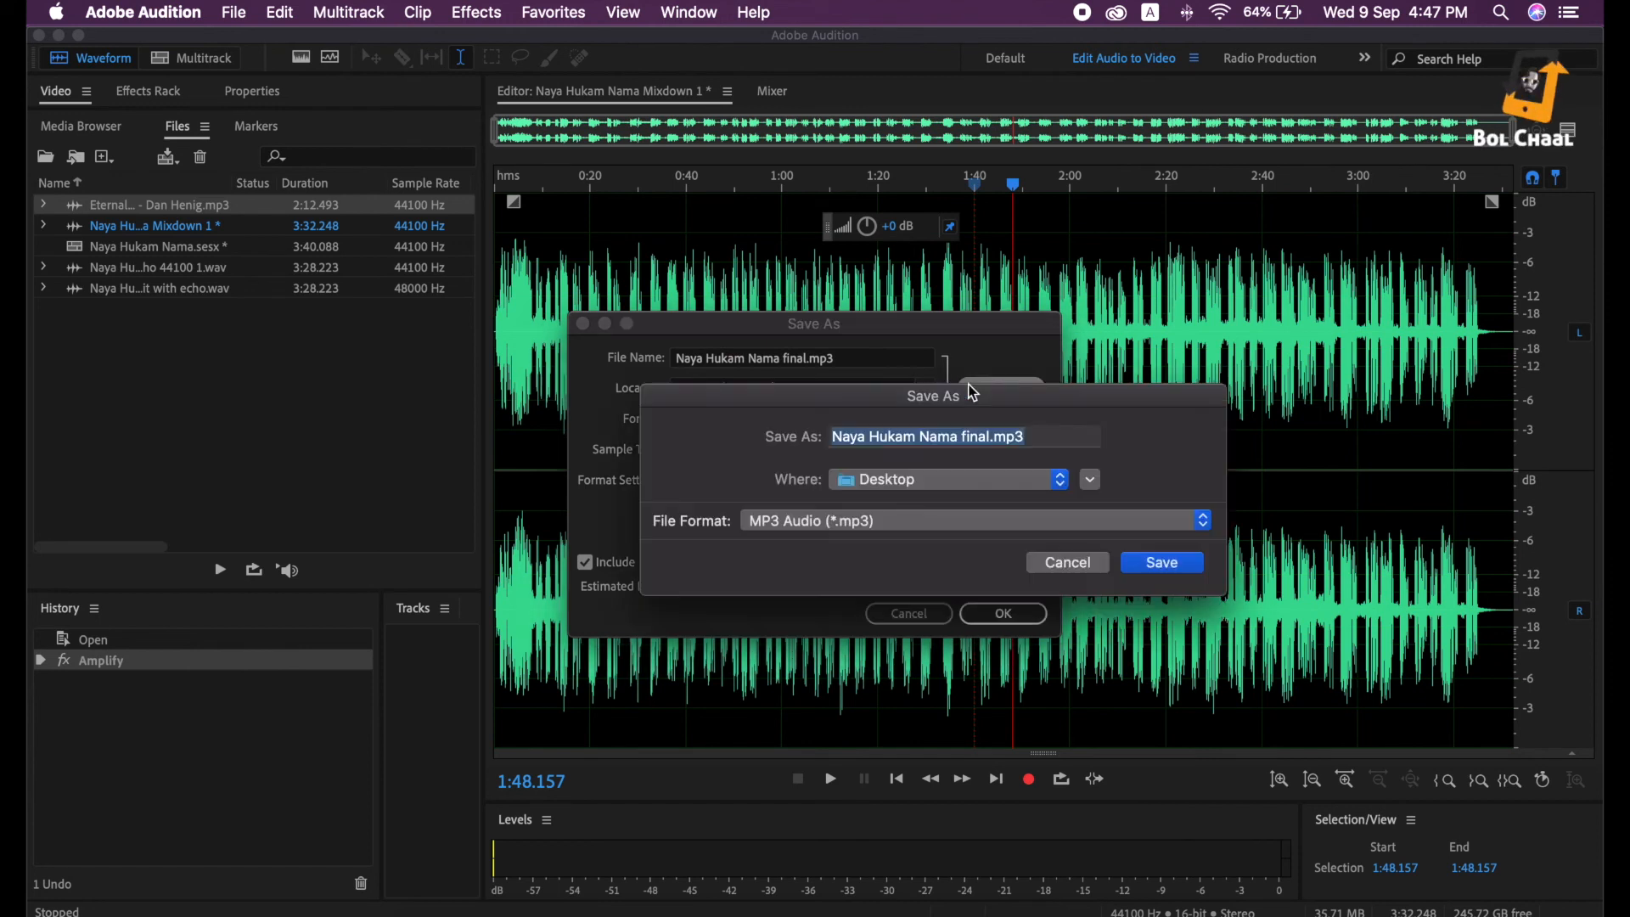
click(1061, 481)
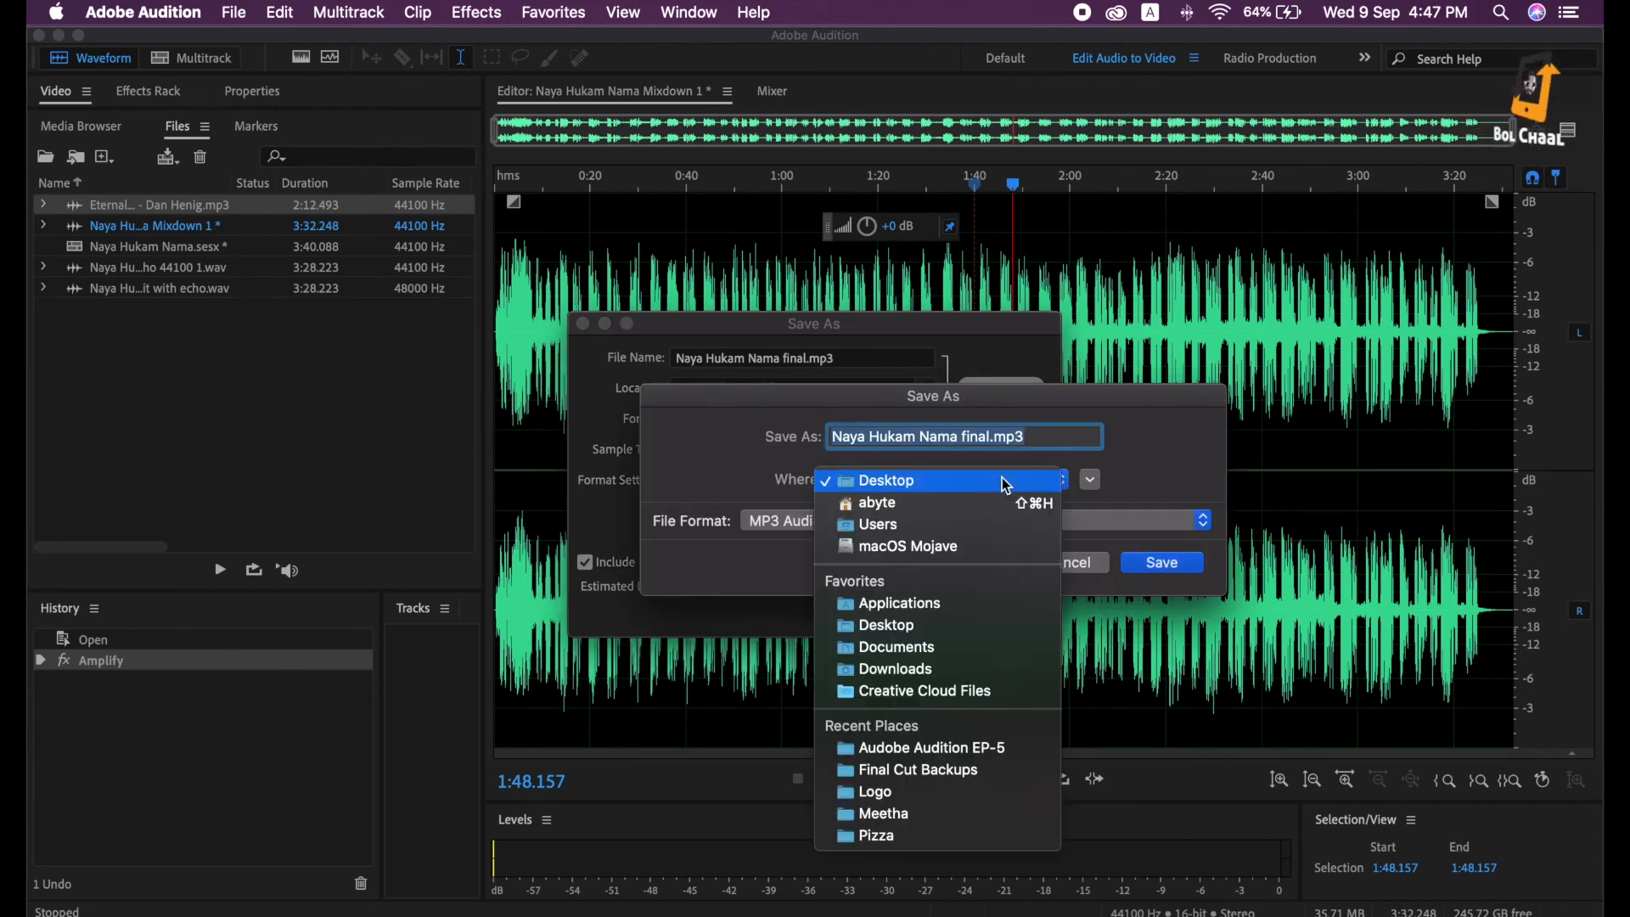
click(927, 480)
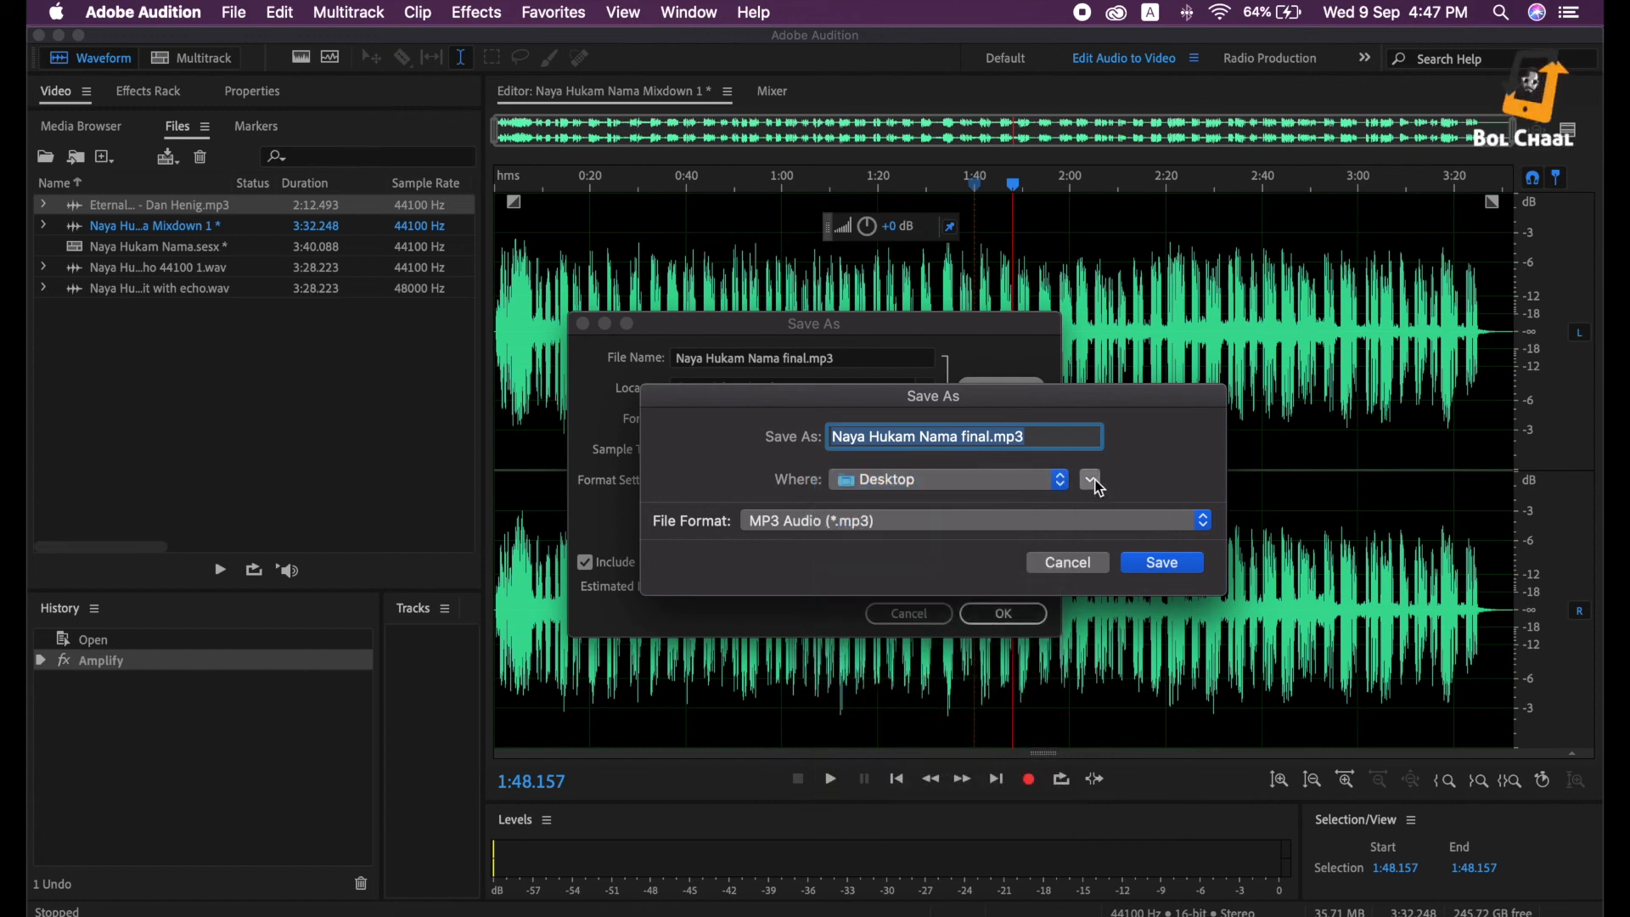
click(1091, 480)
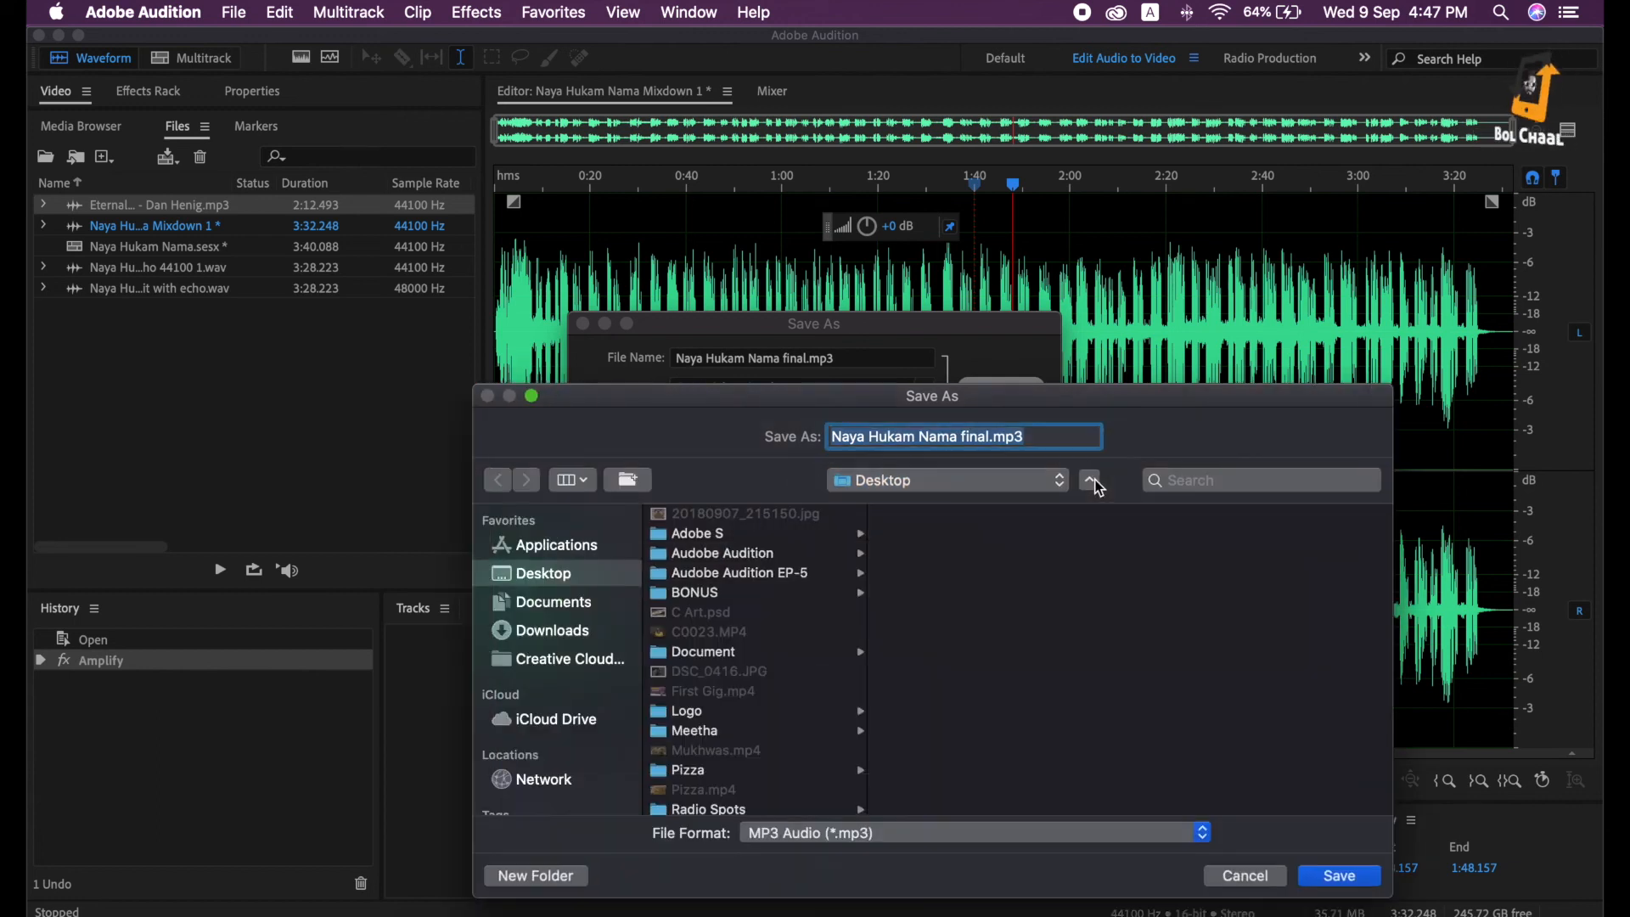
click(740, 577)
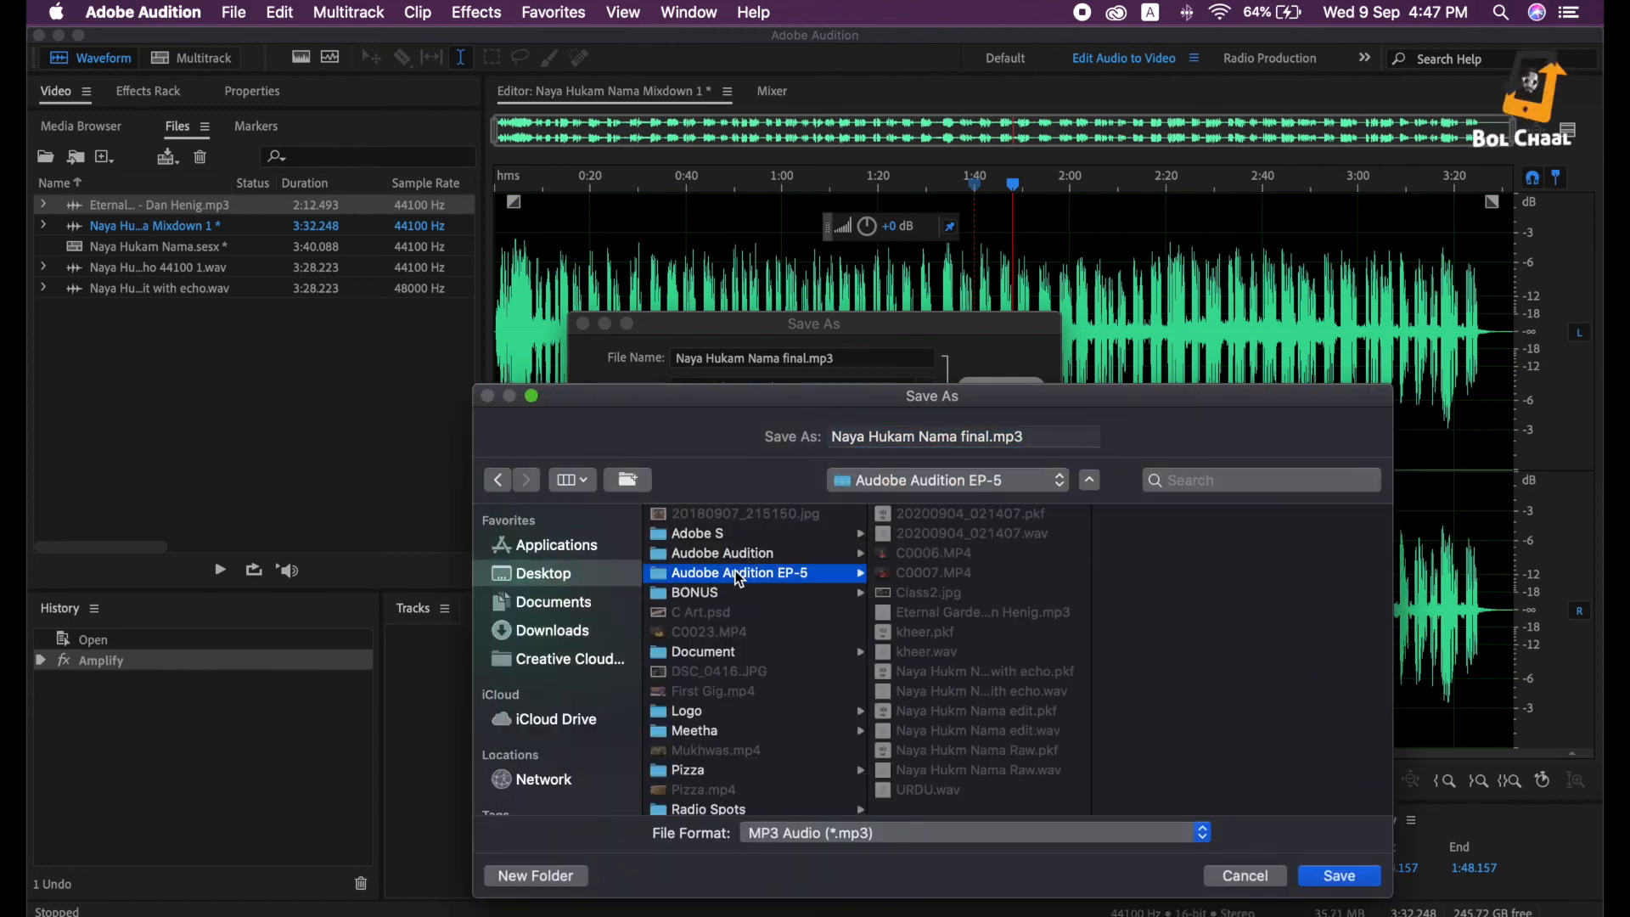
click(1341, 877)
click(1011, 616)
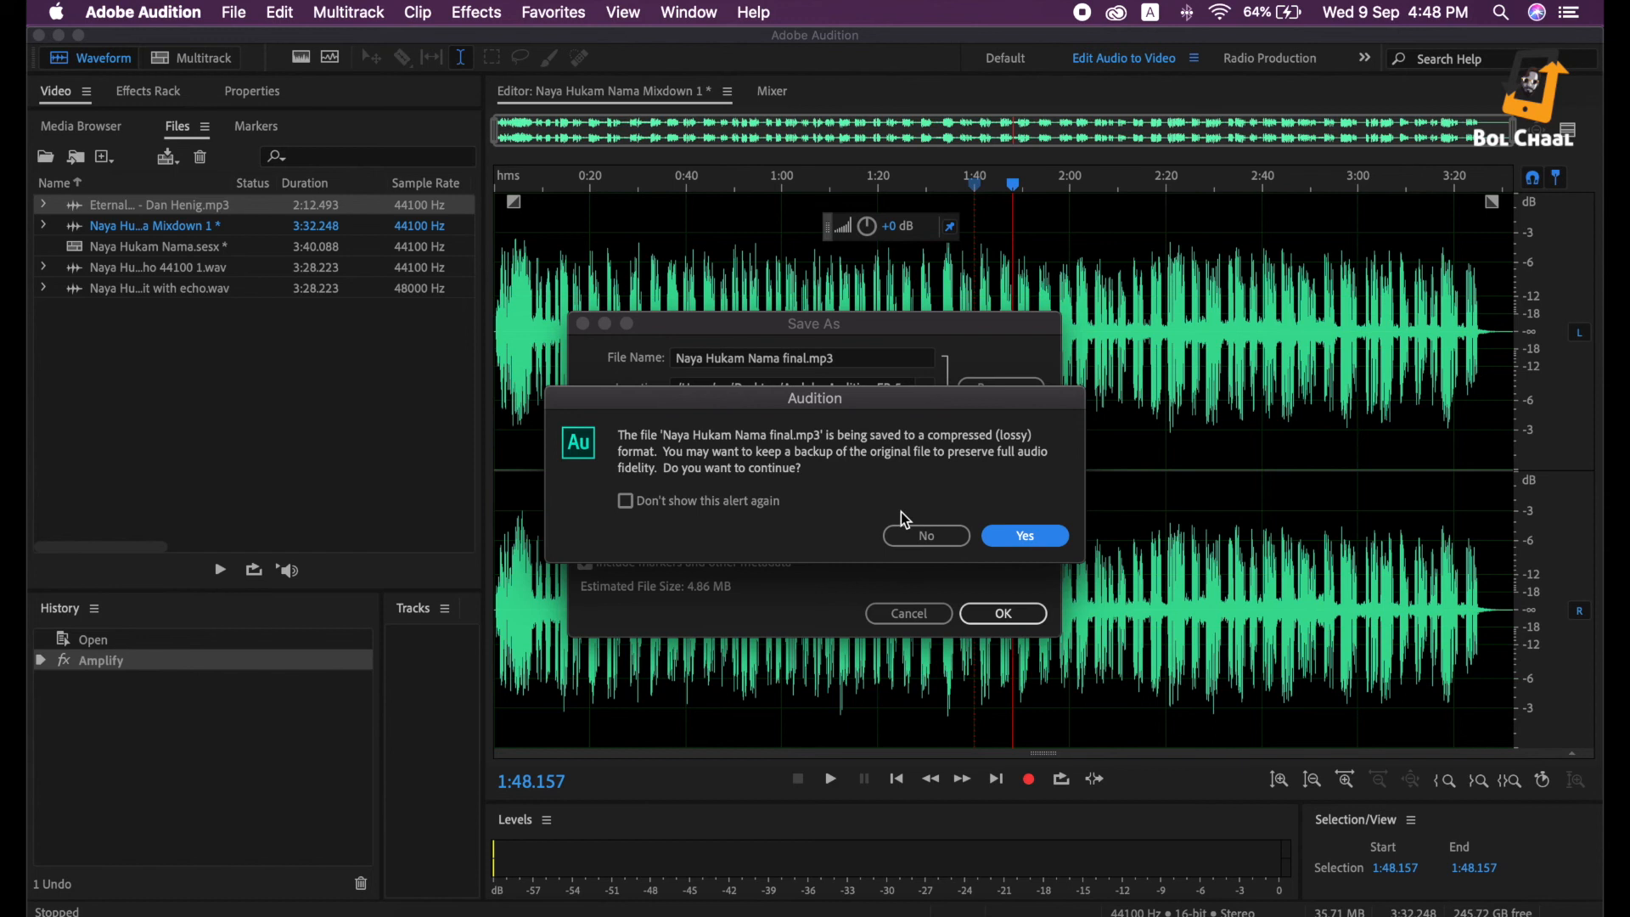
click(1026, 536)
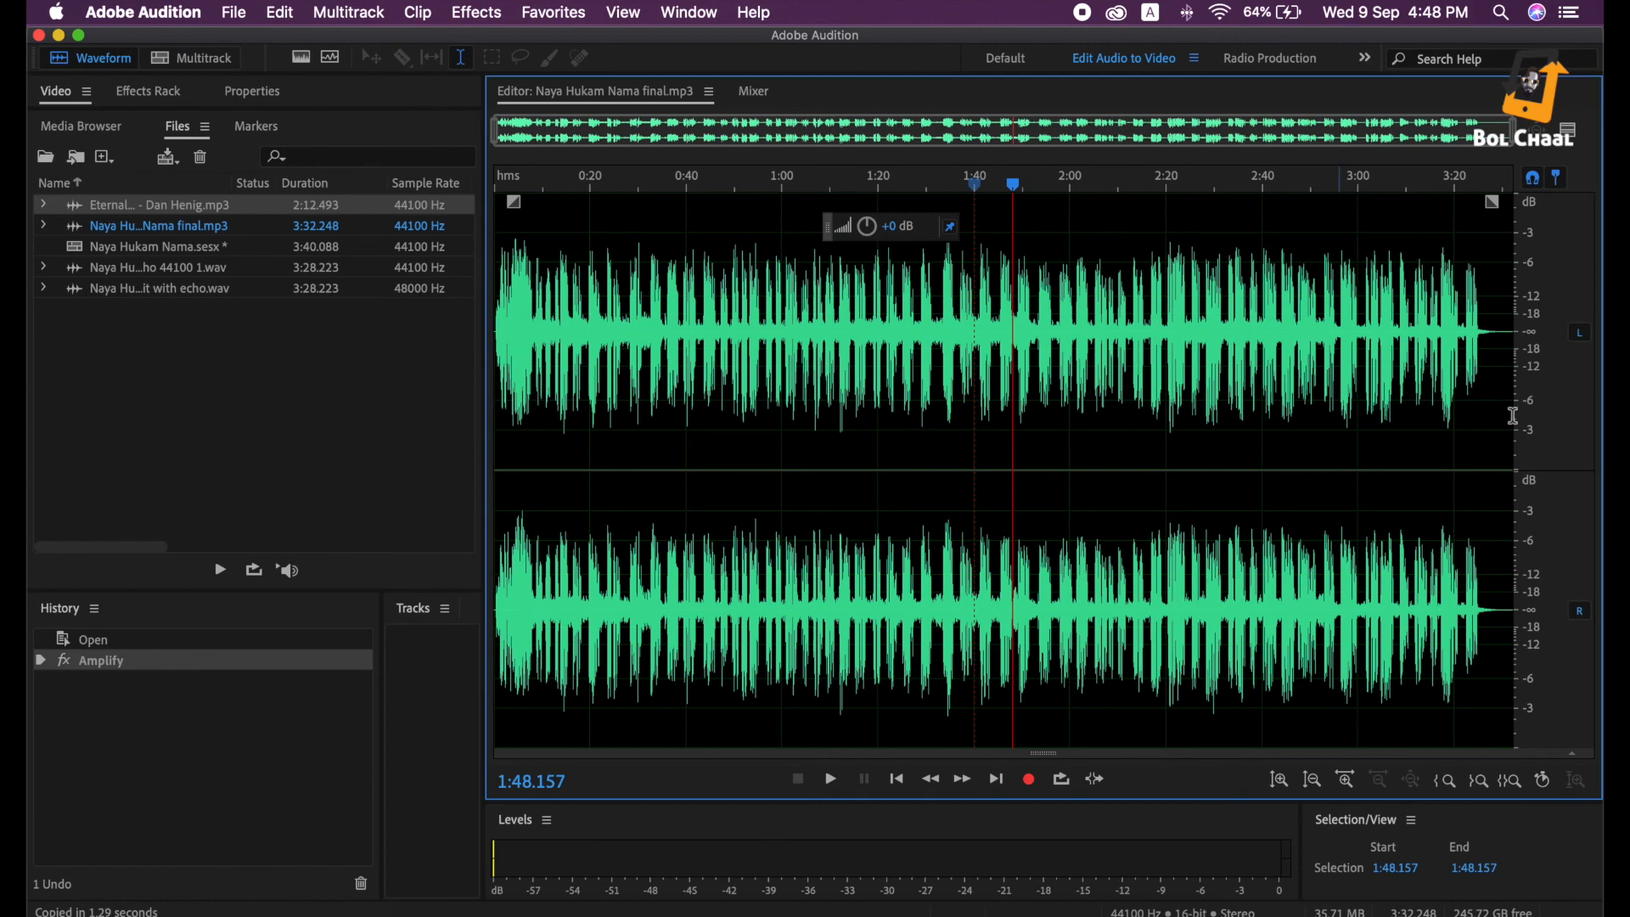
Delete the silent tail from 3:28.140 to the end and save the MP3 again
drag(1493, 360, 1559, 367)
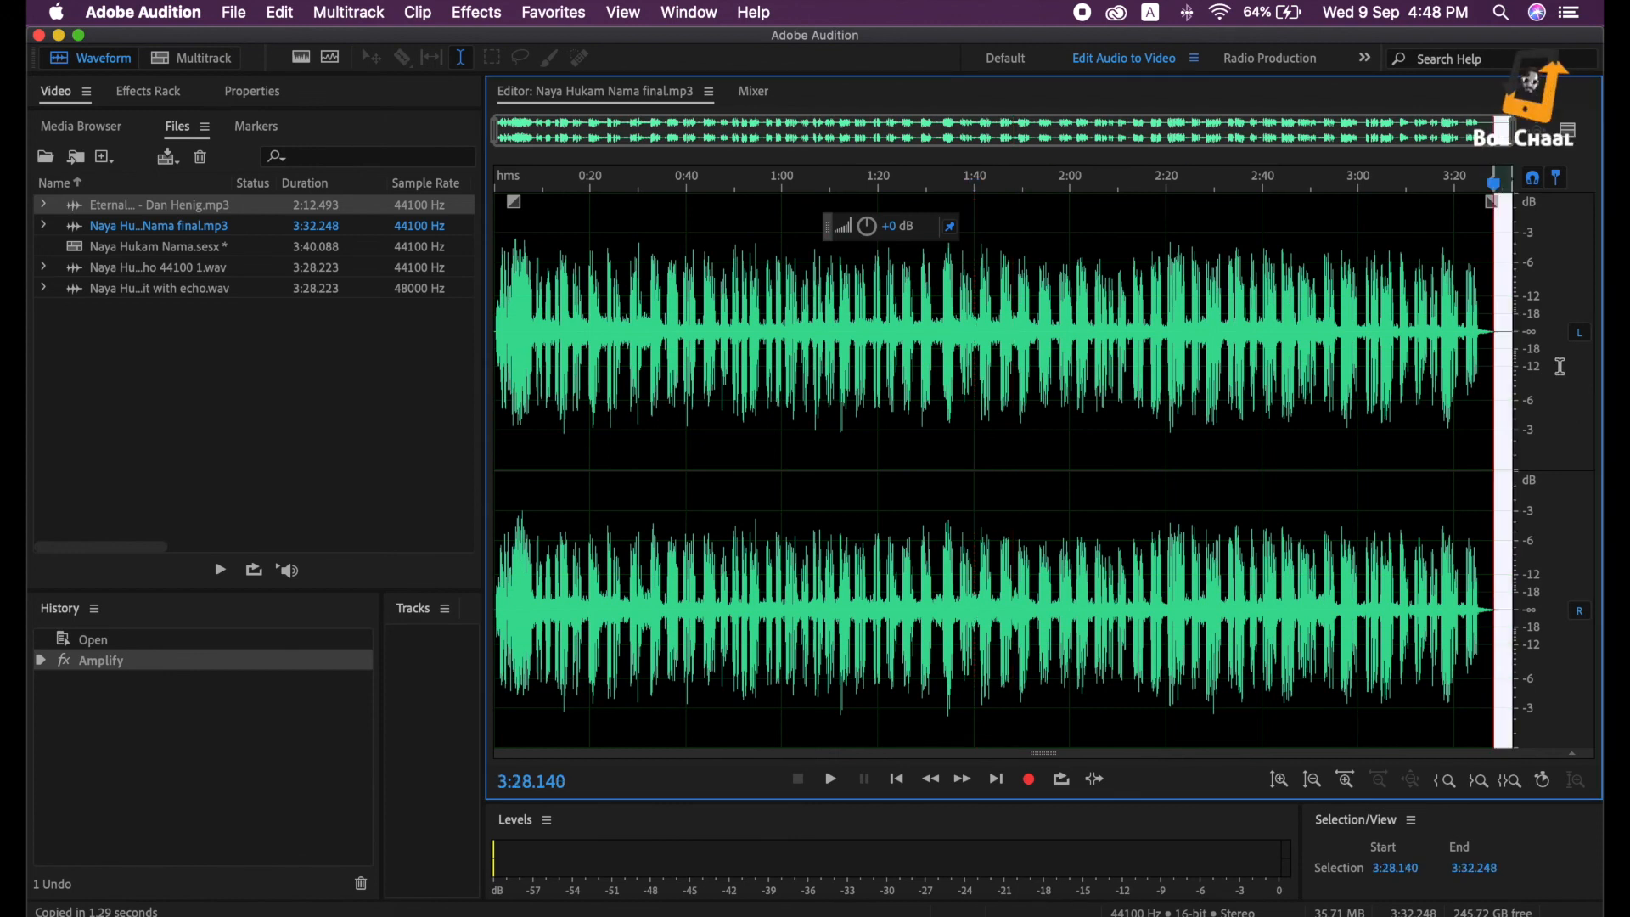
key(Delete)
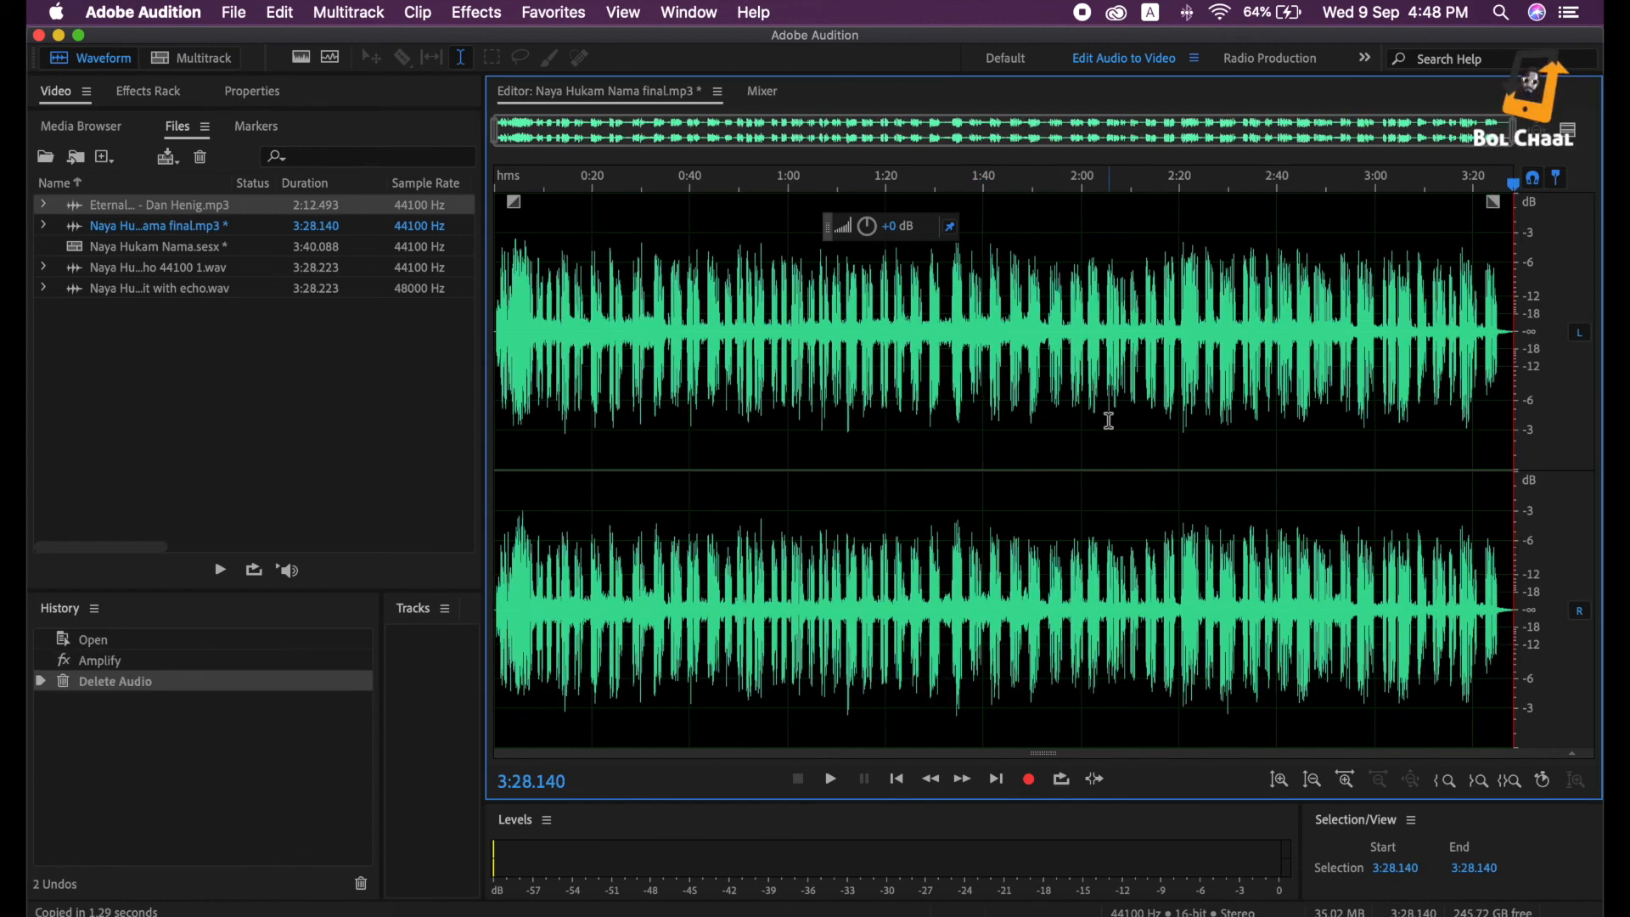
key(super+s)
click(1037, 537)
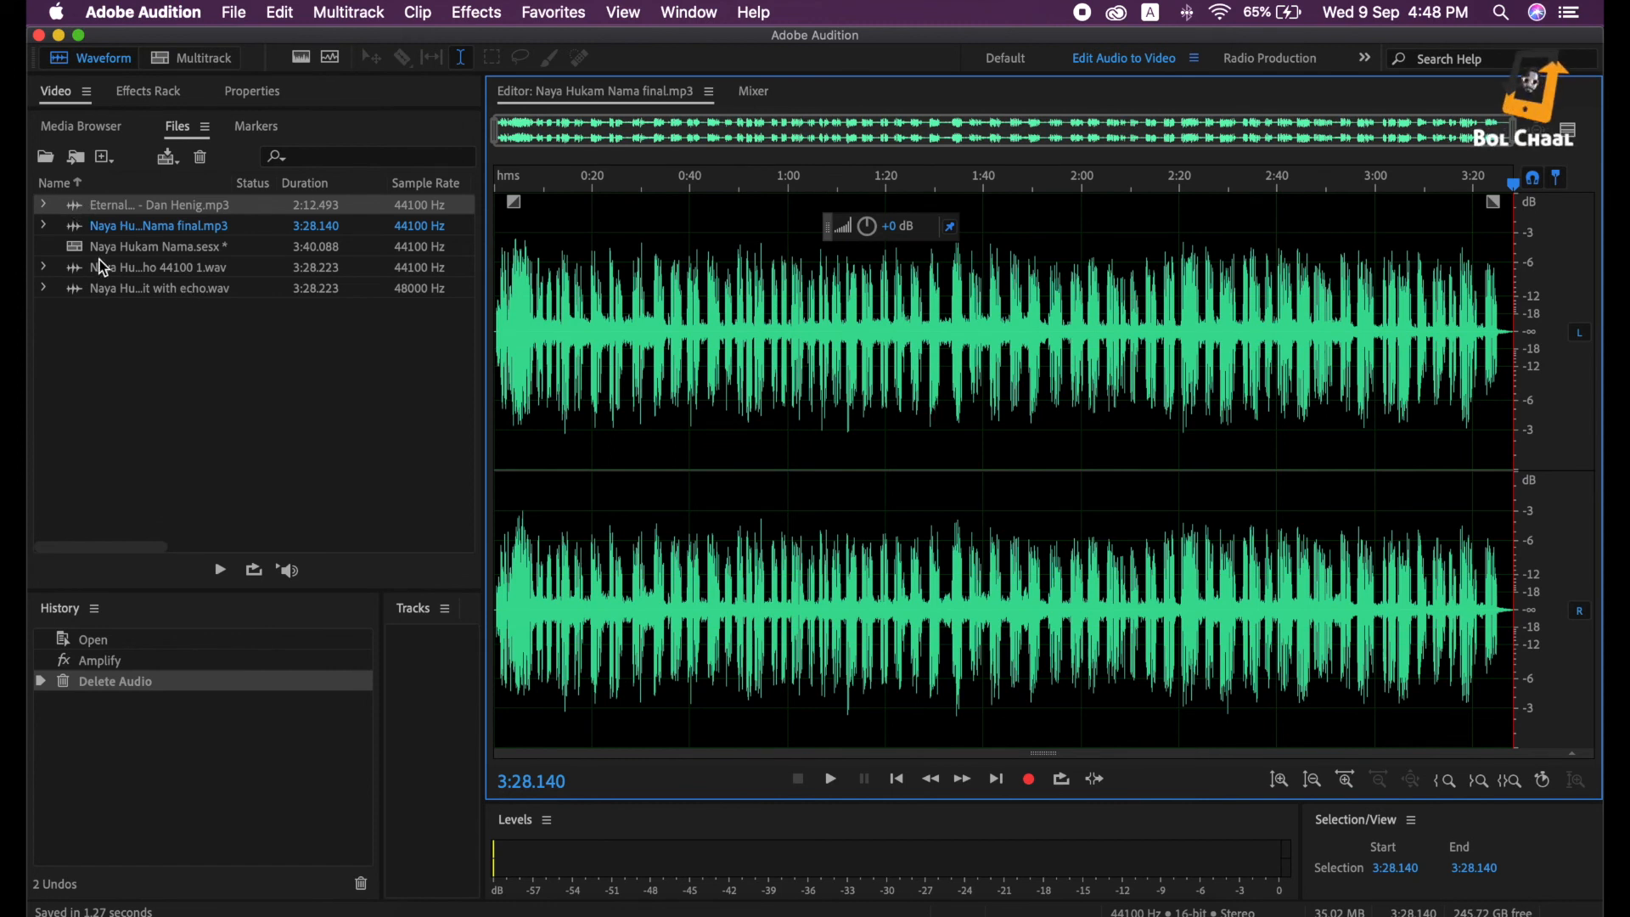
click(119, 251)
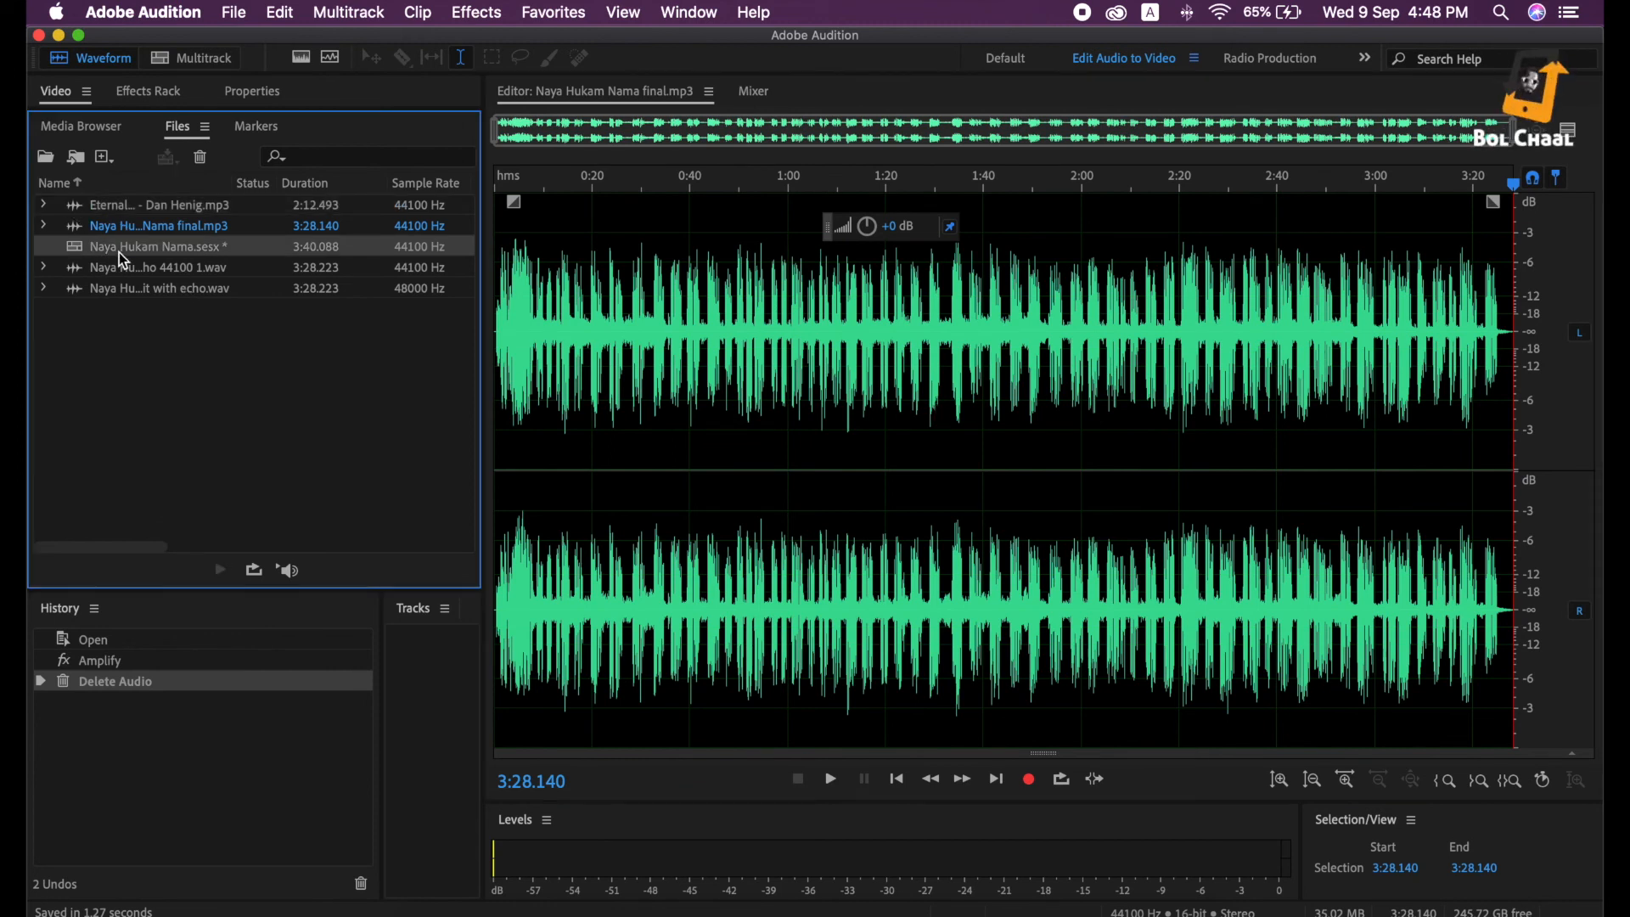
click(236, 12)
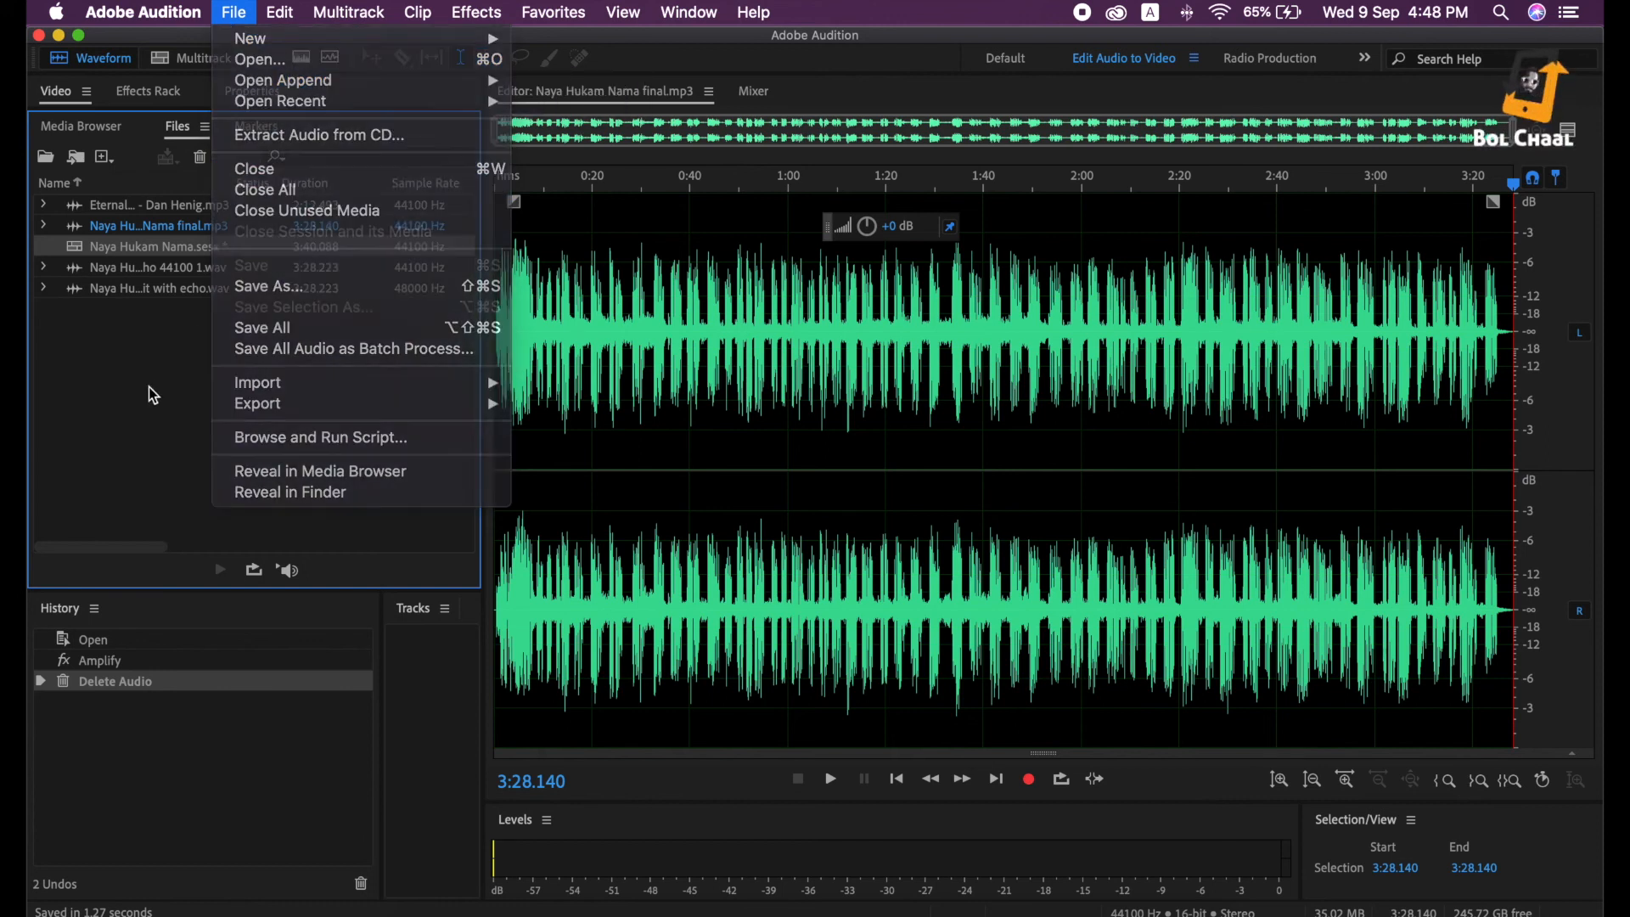
key(Escape)
click(233, 13)
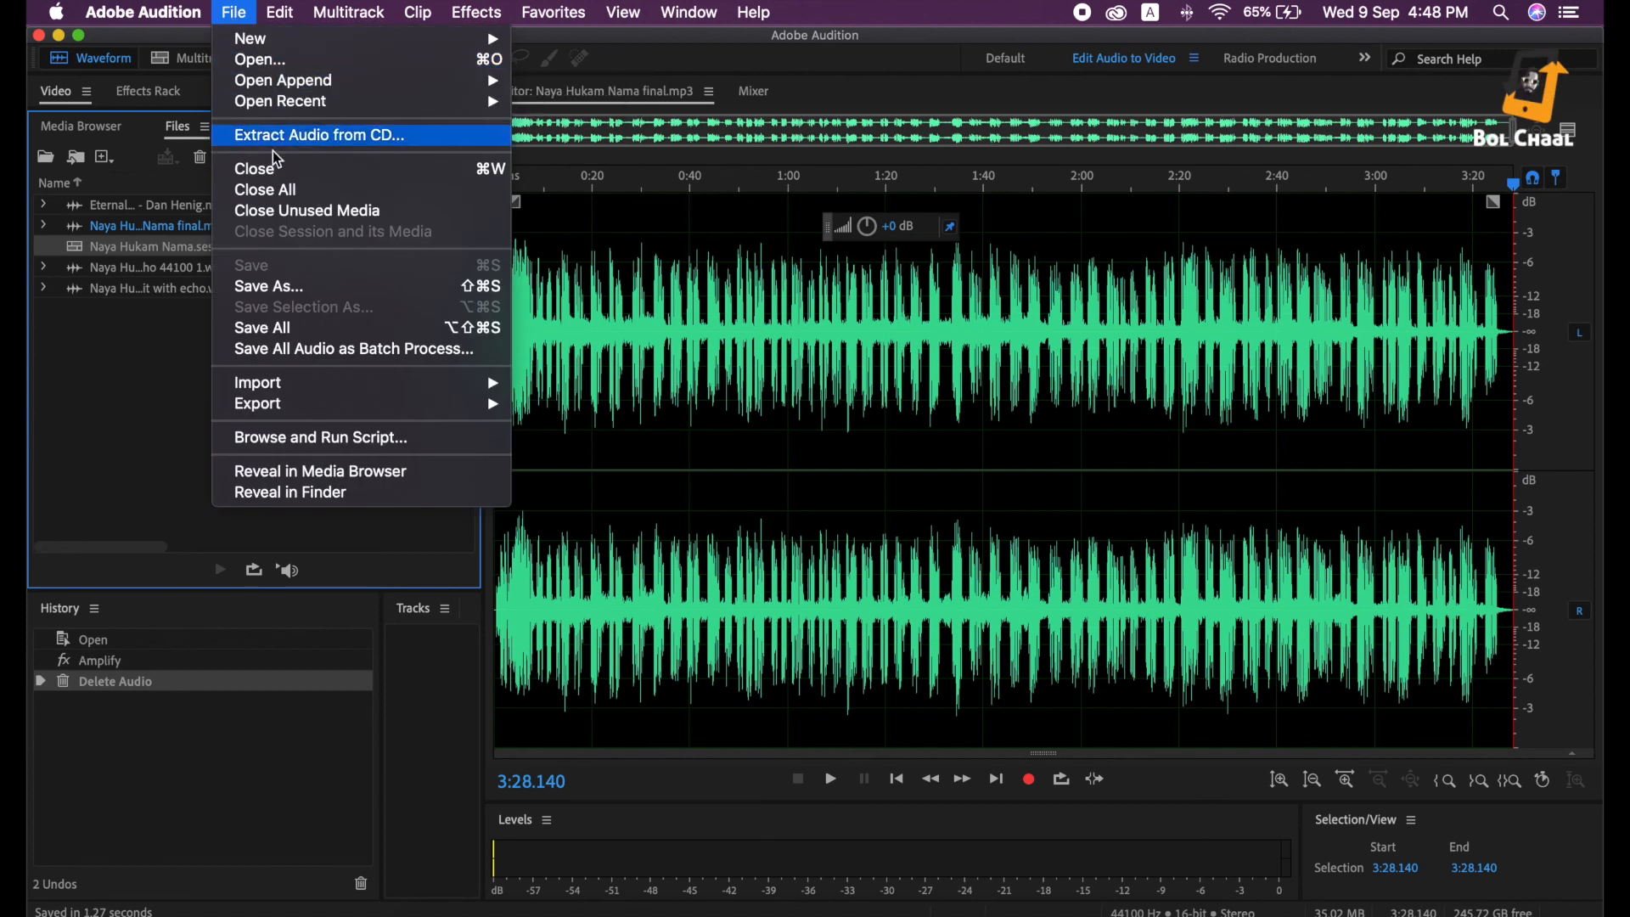
click(271, 292)
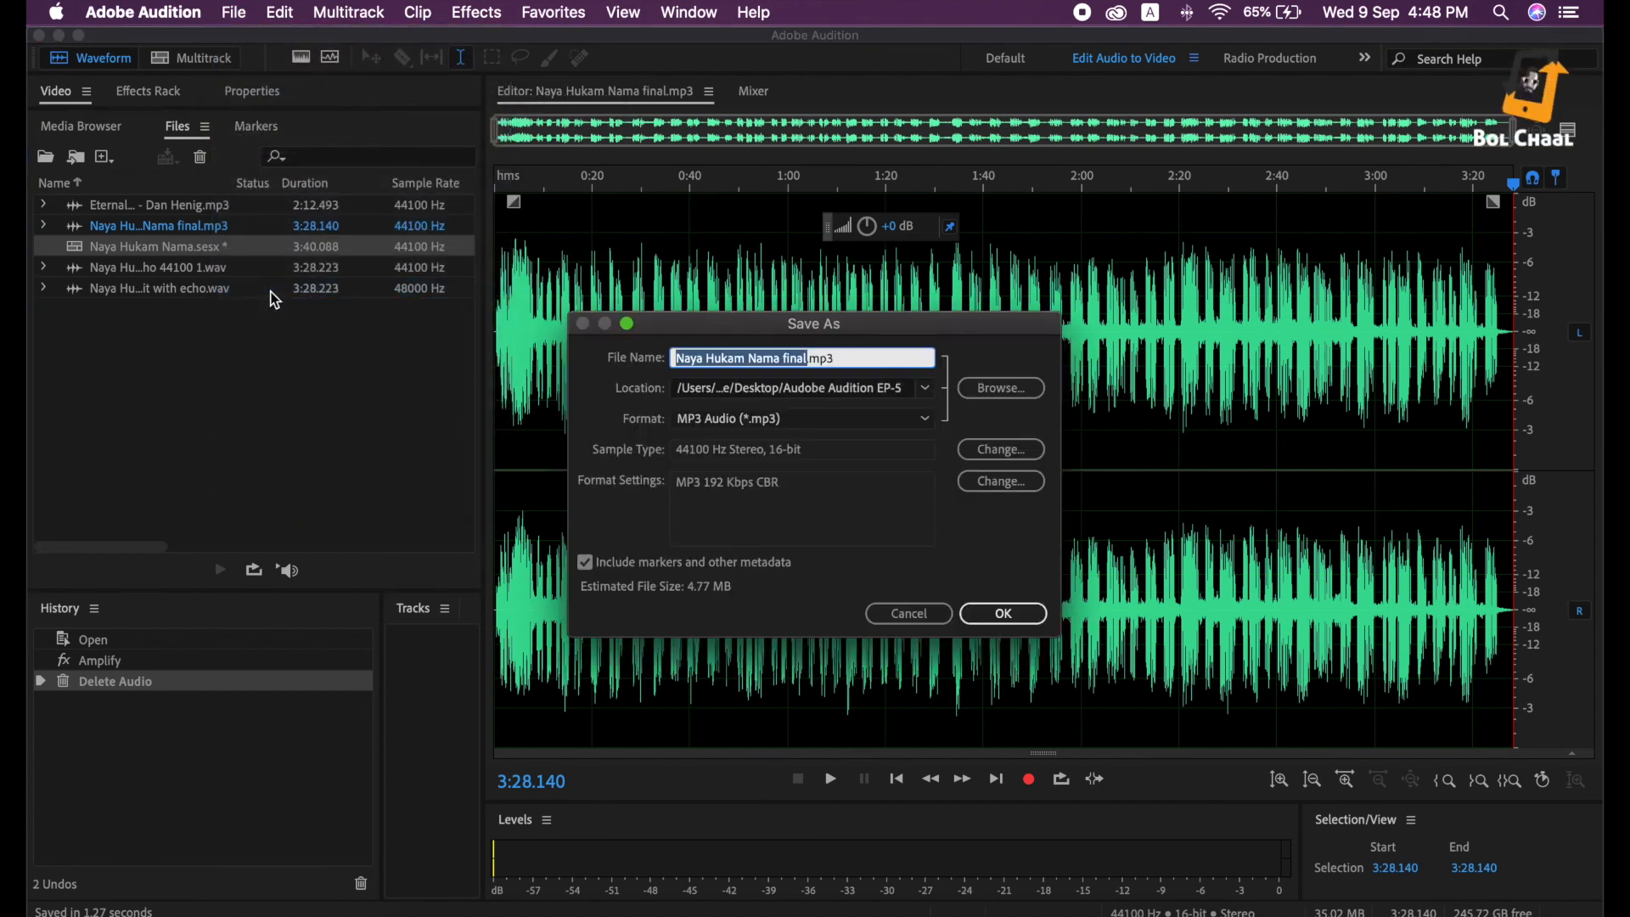
click(920, 606)
click(692, 390)
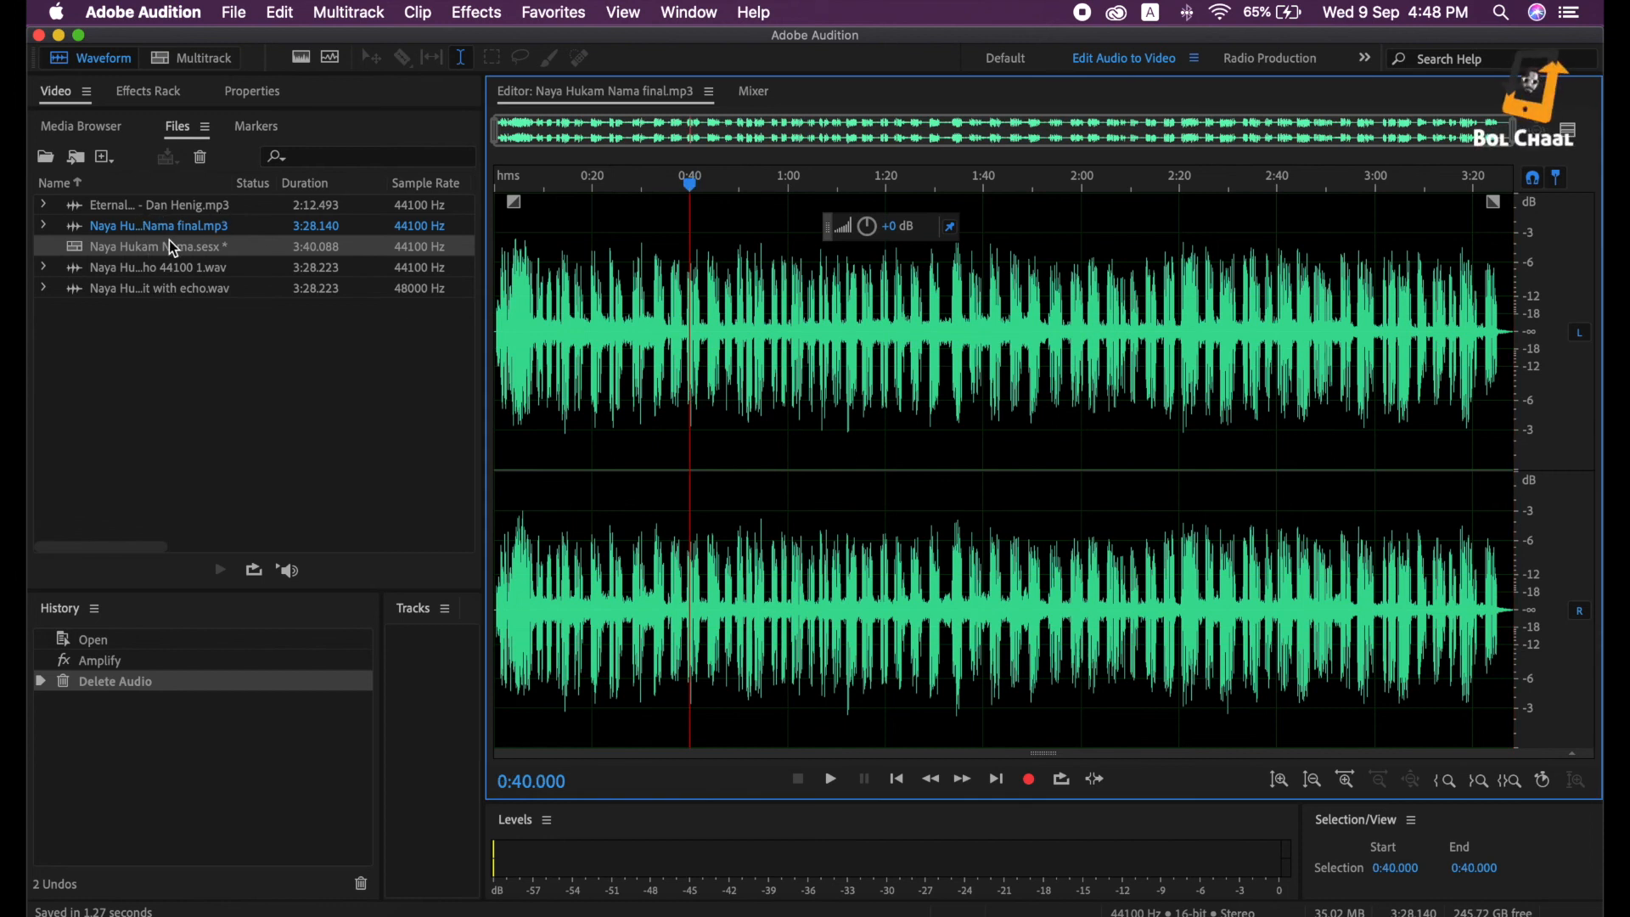
Close the Naya Hukam Nama.sesx session, saving its changes and copying the outside media files to the session folder
right_click(149, 258)
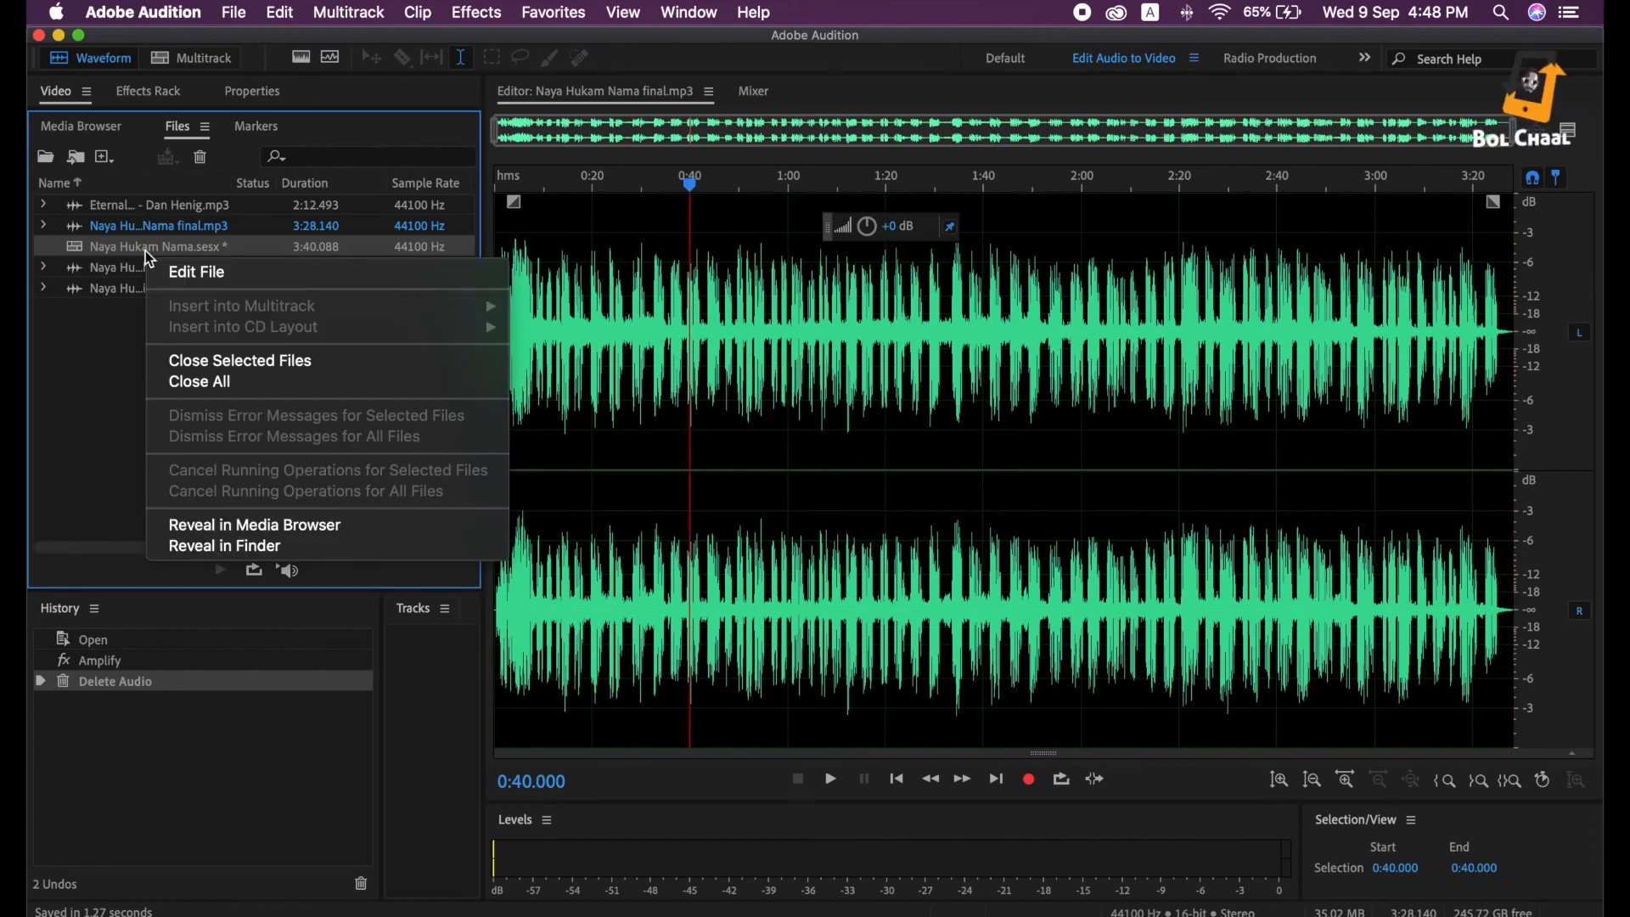
click(223, 365)
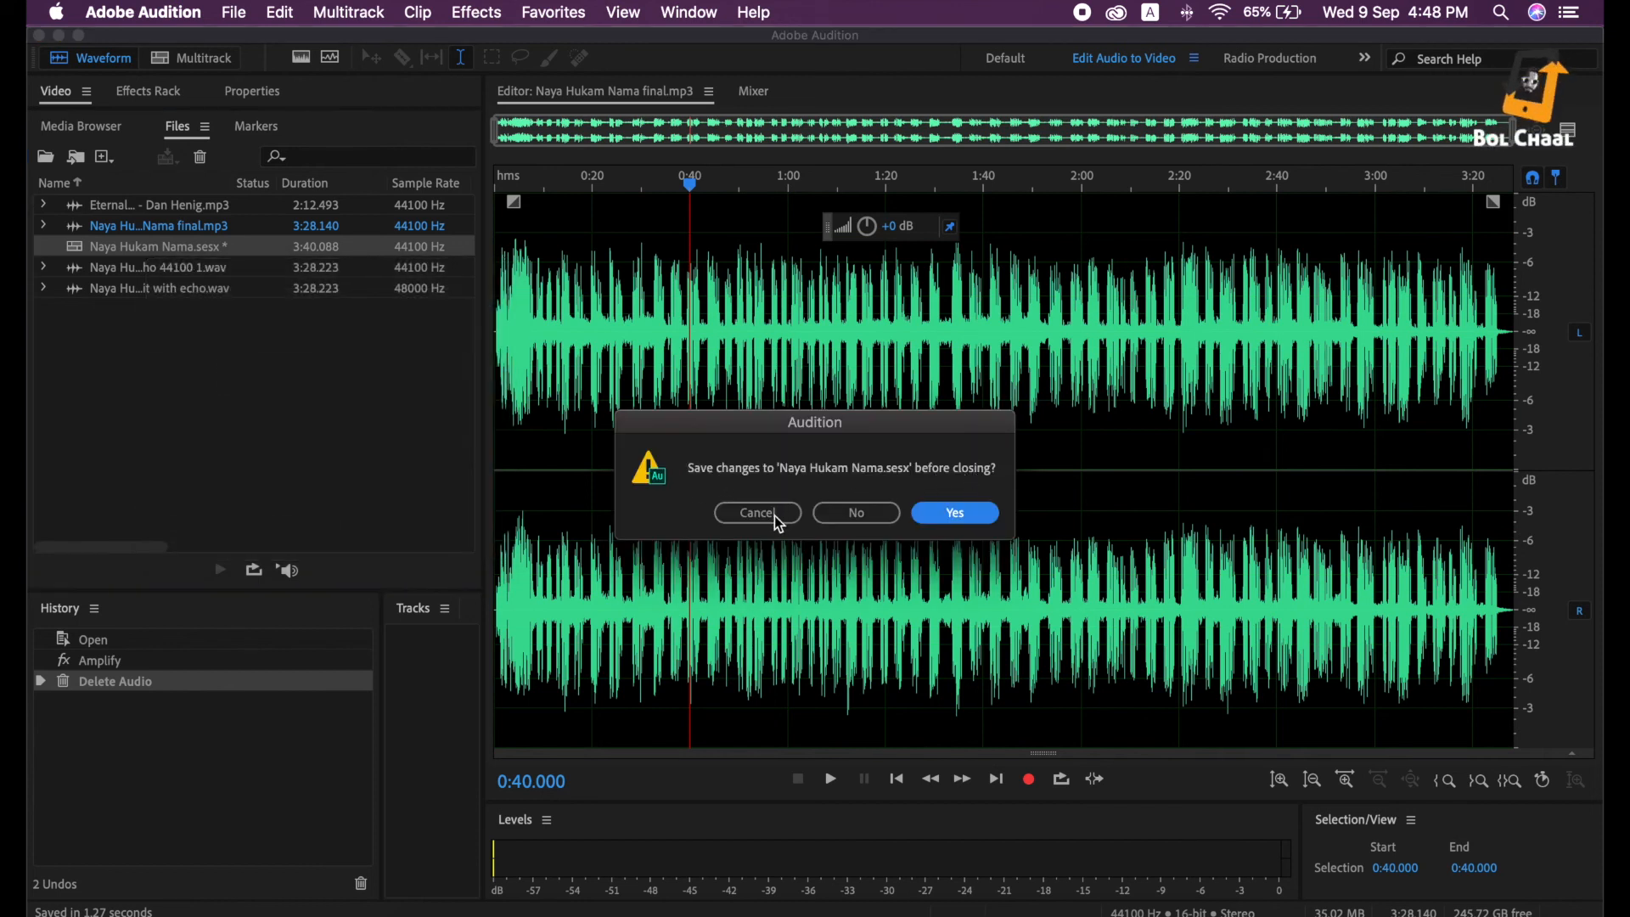
click(945, 514)
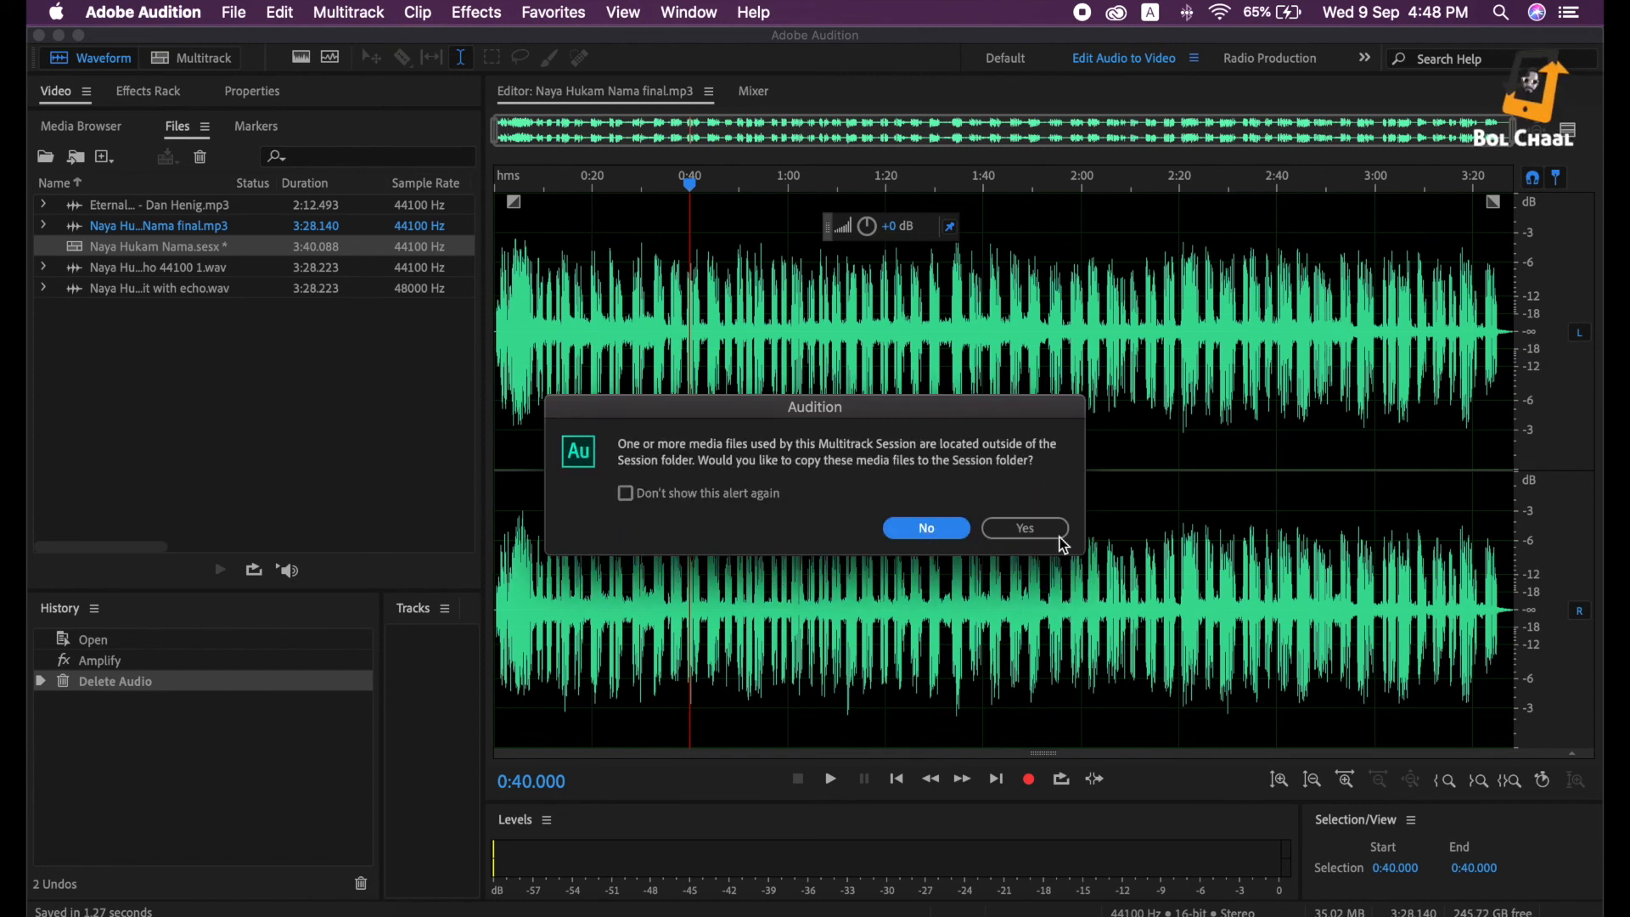
click(1027, 530)
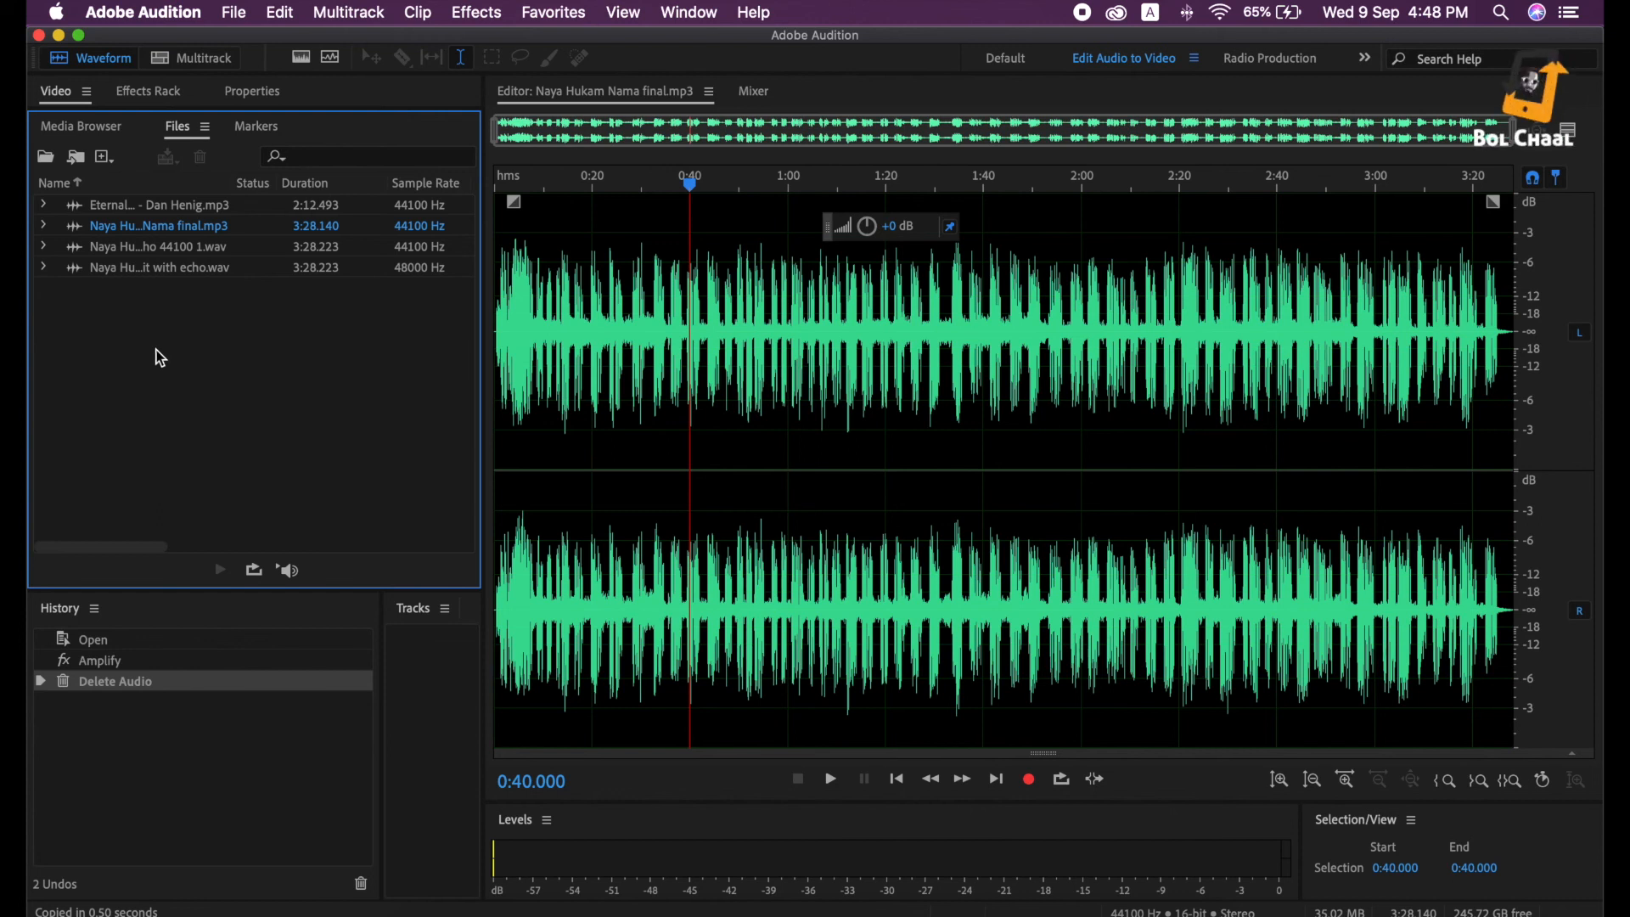
click(181, 59)
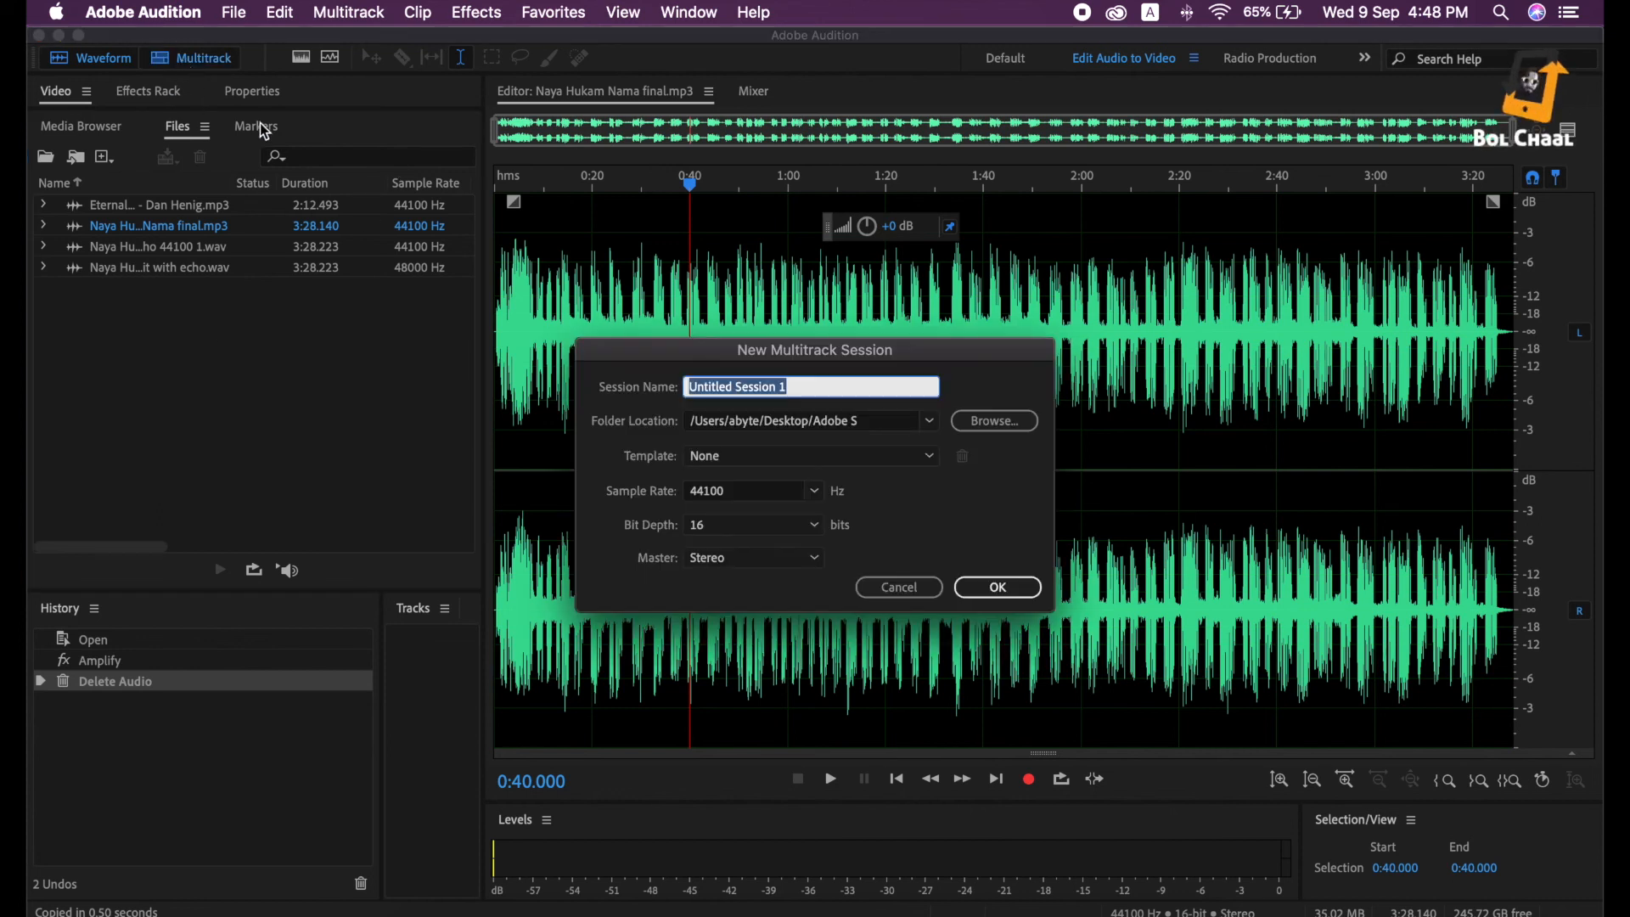
click(891, 583)
click(110, 248)
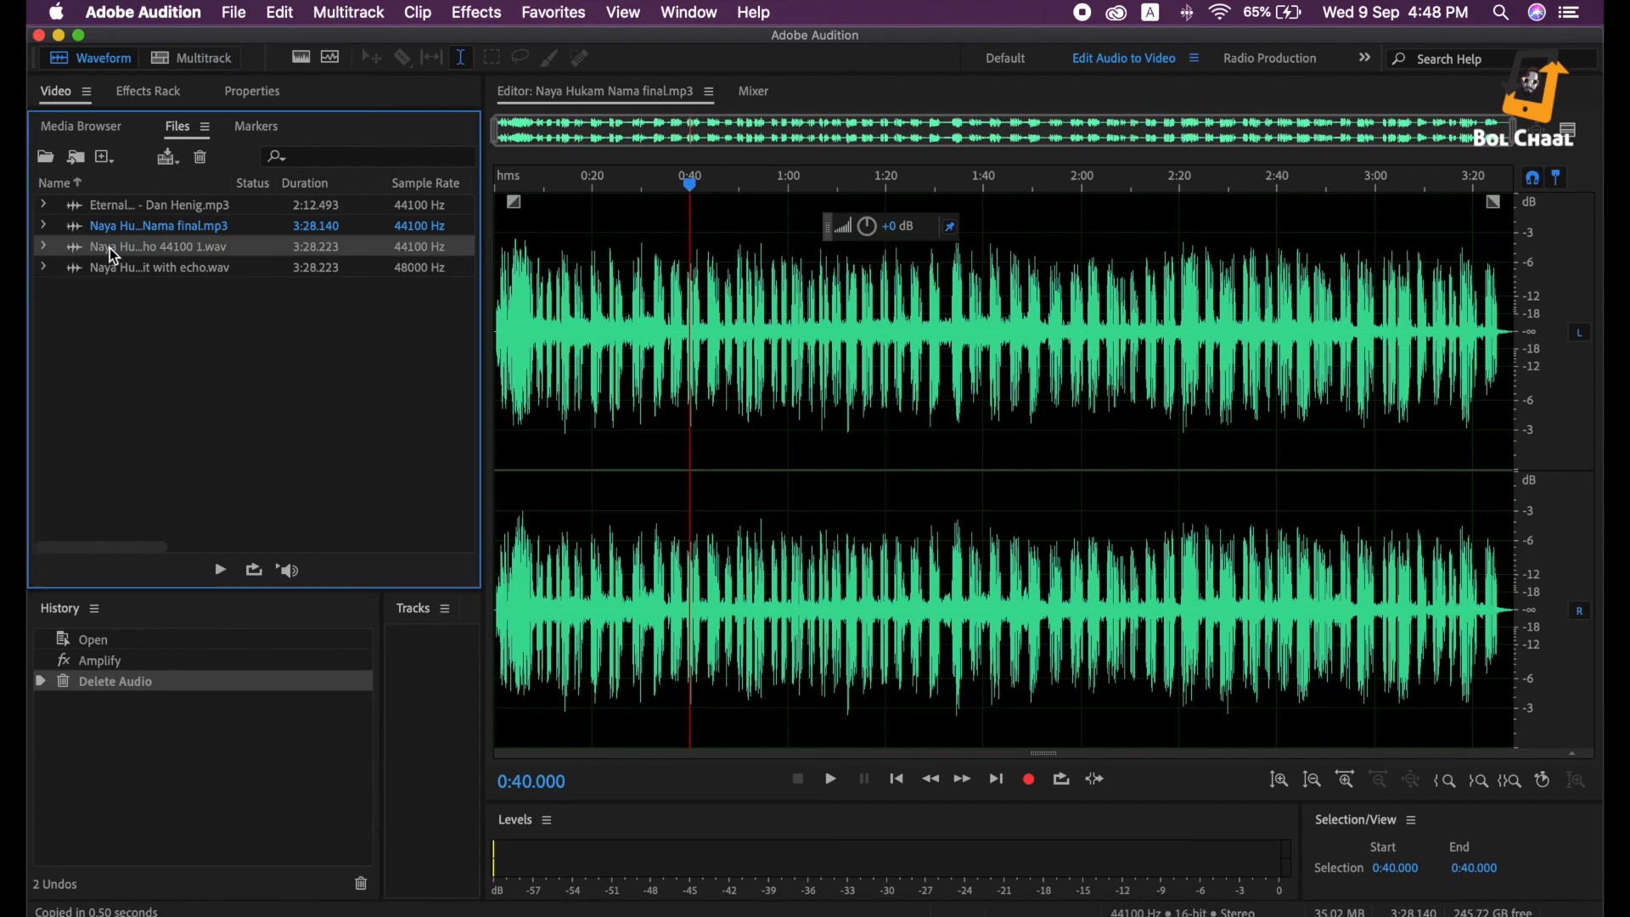
click(120, 212)
click(181, 57)
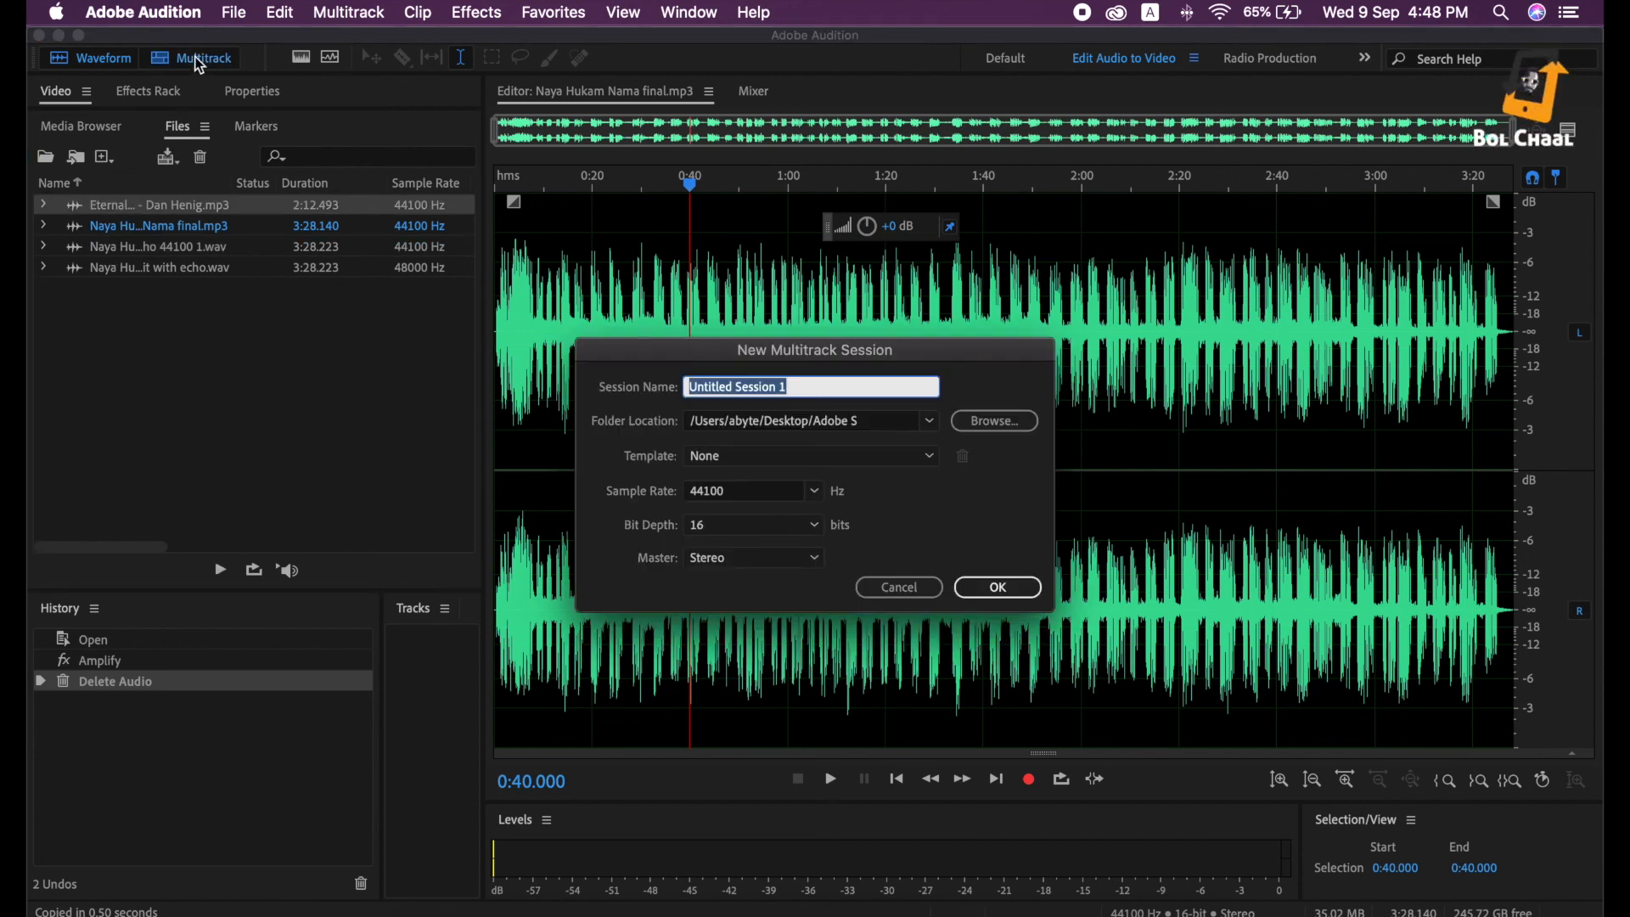
click(905, 589)
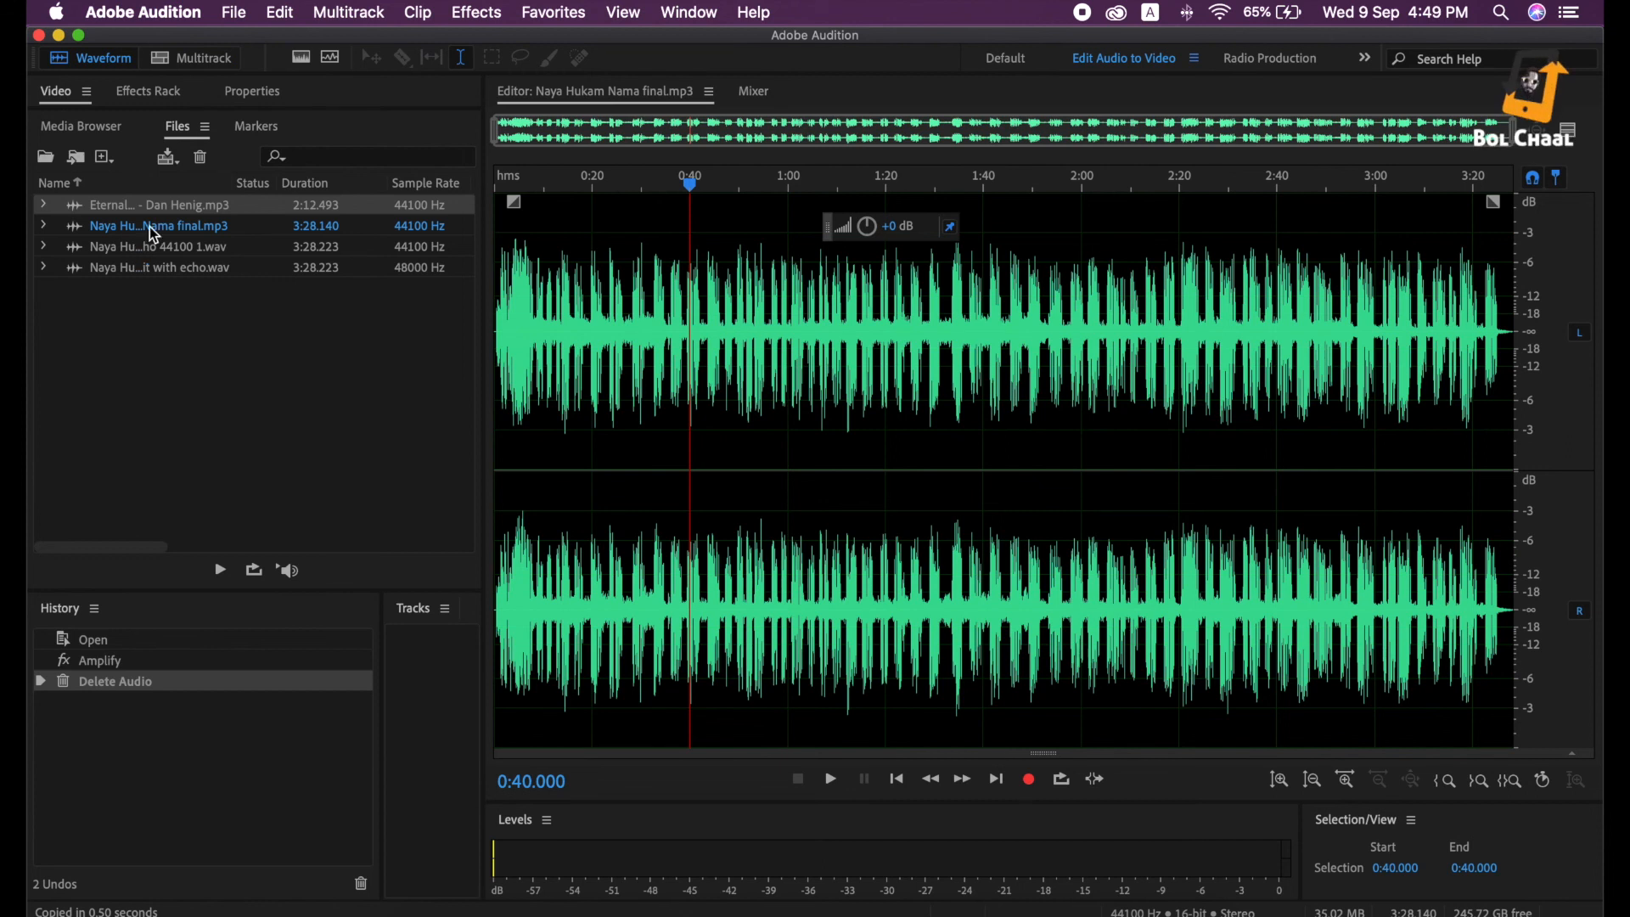
Close all the remaining audio files, including the final MP3, the background music and the voice recordings
drag(146, 304, 141, 204)
right_click(141, 203)
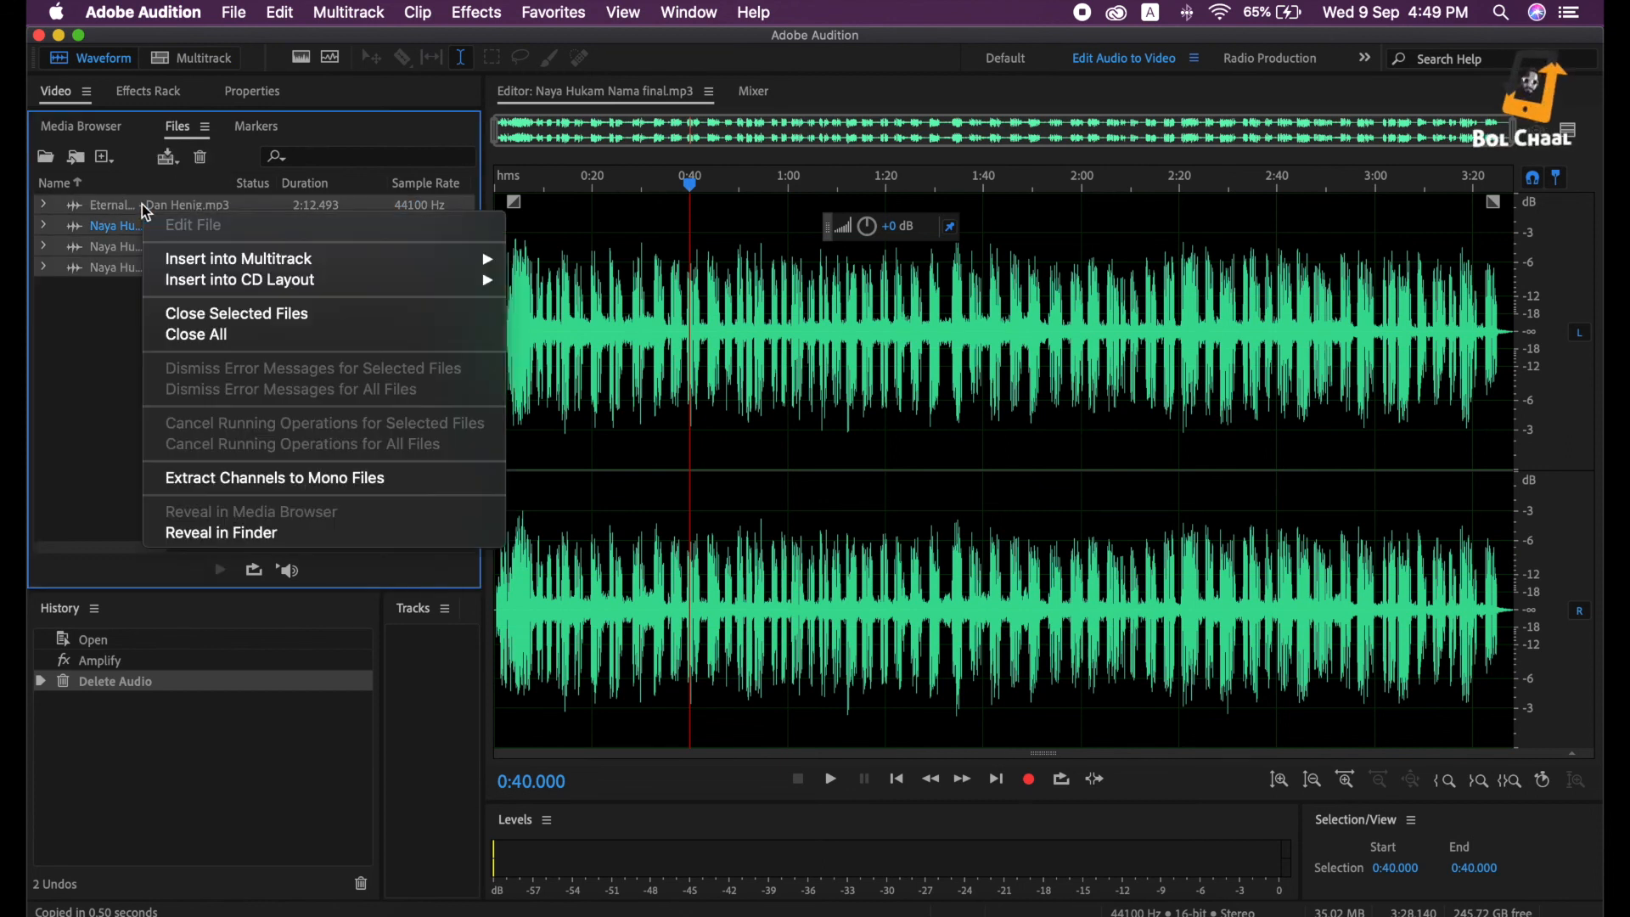
click(198, 320)
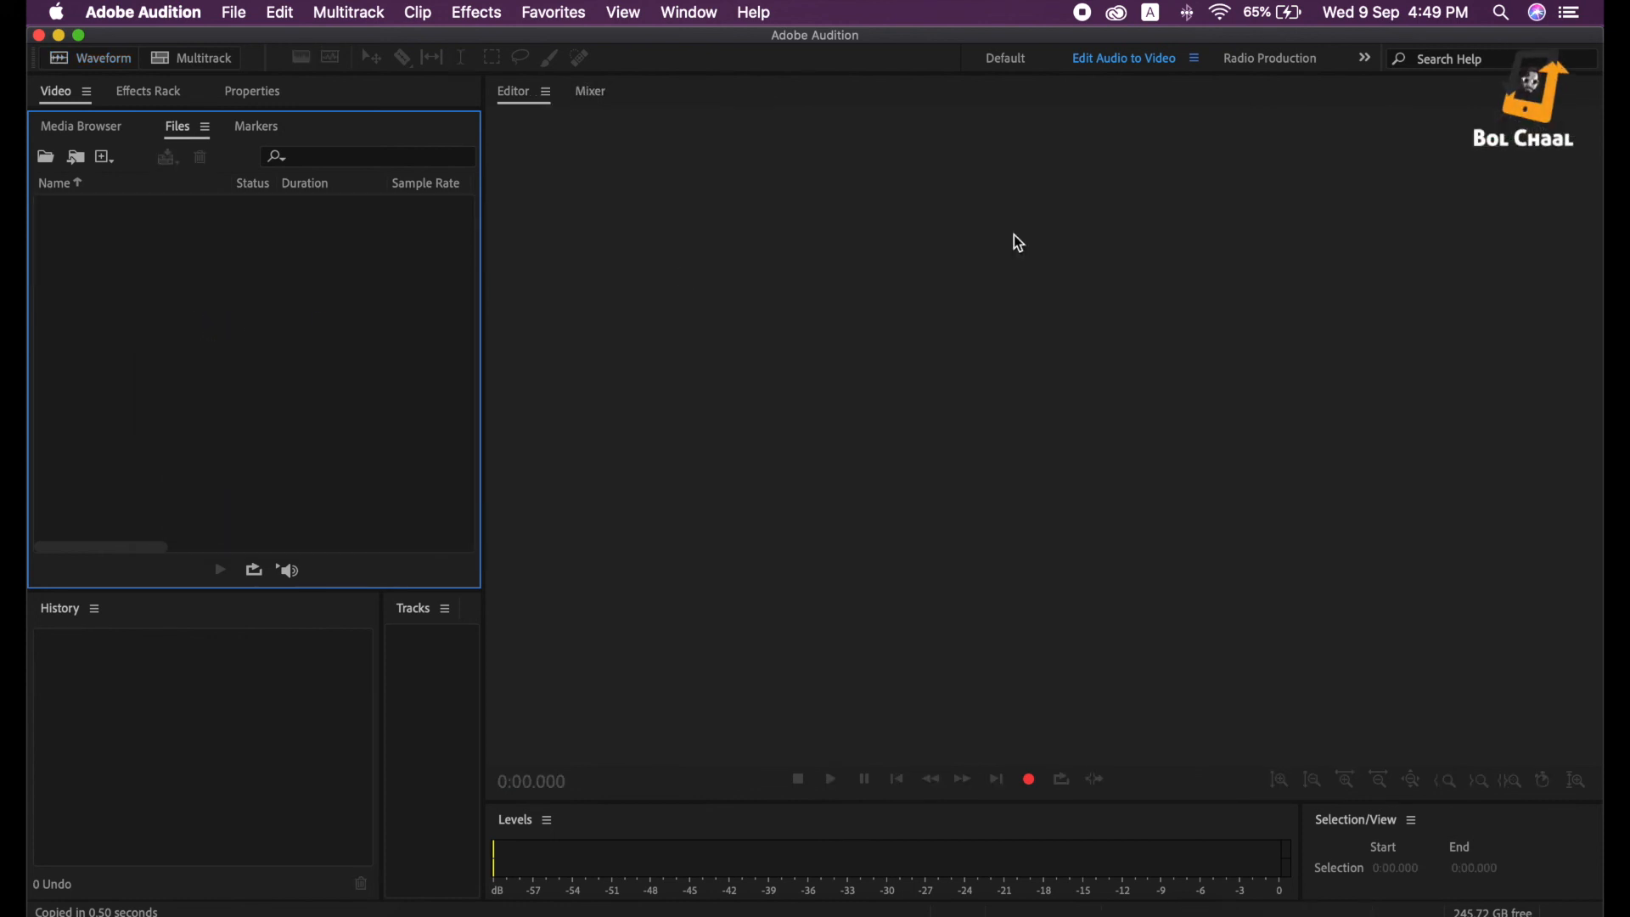
click(59, 36)
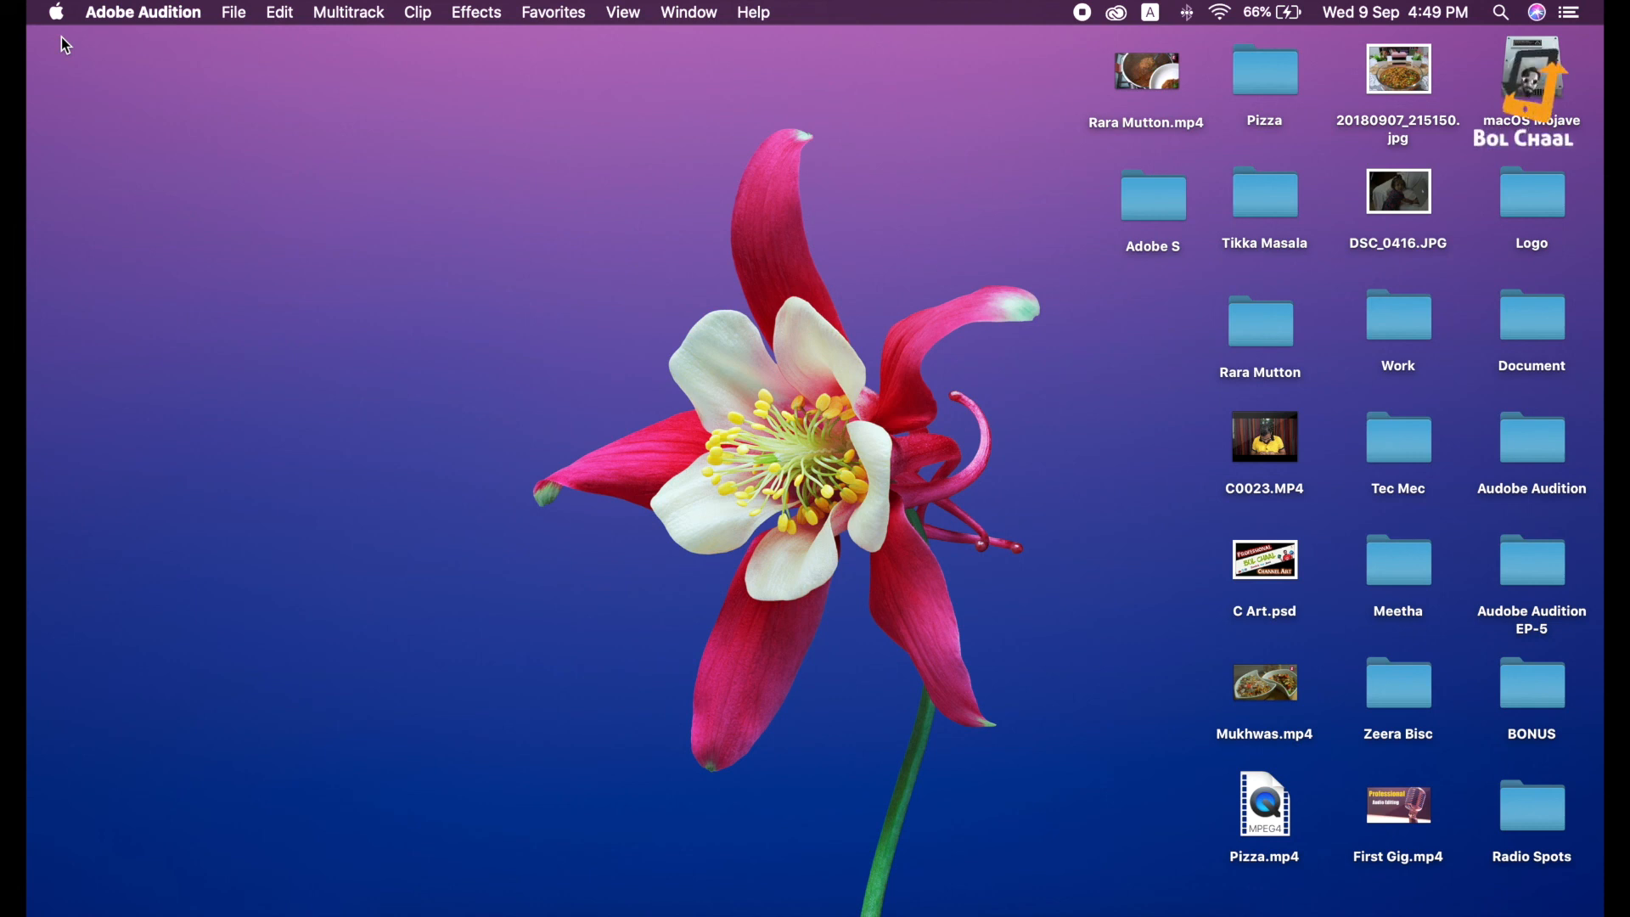
click(1029, 893)
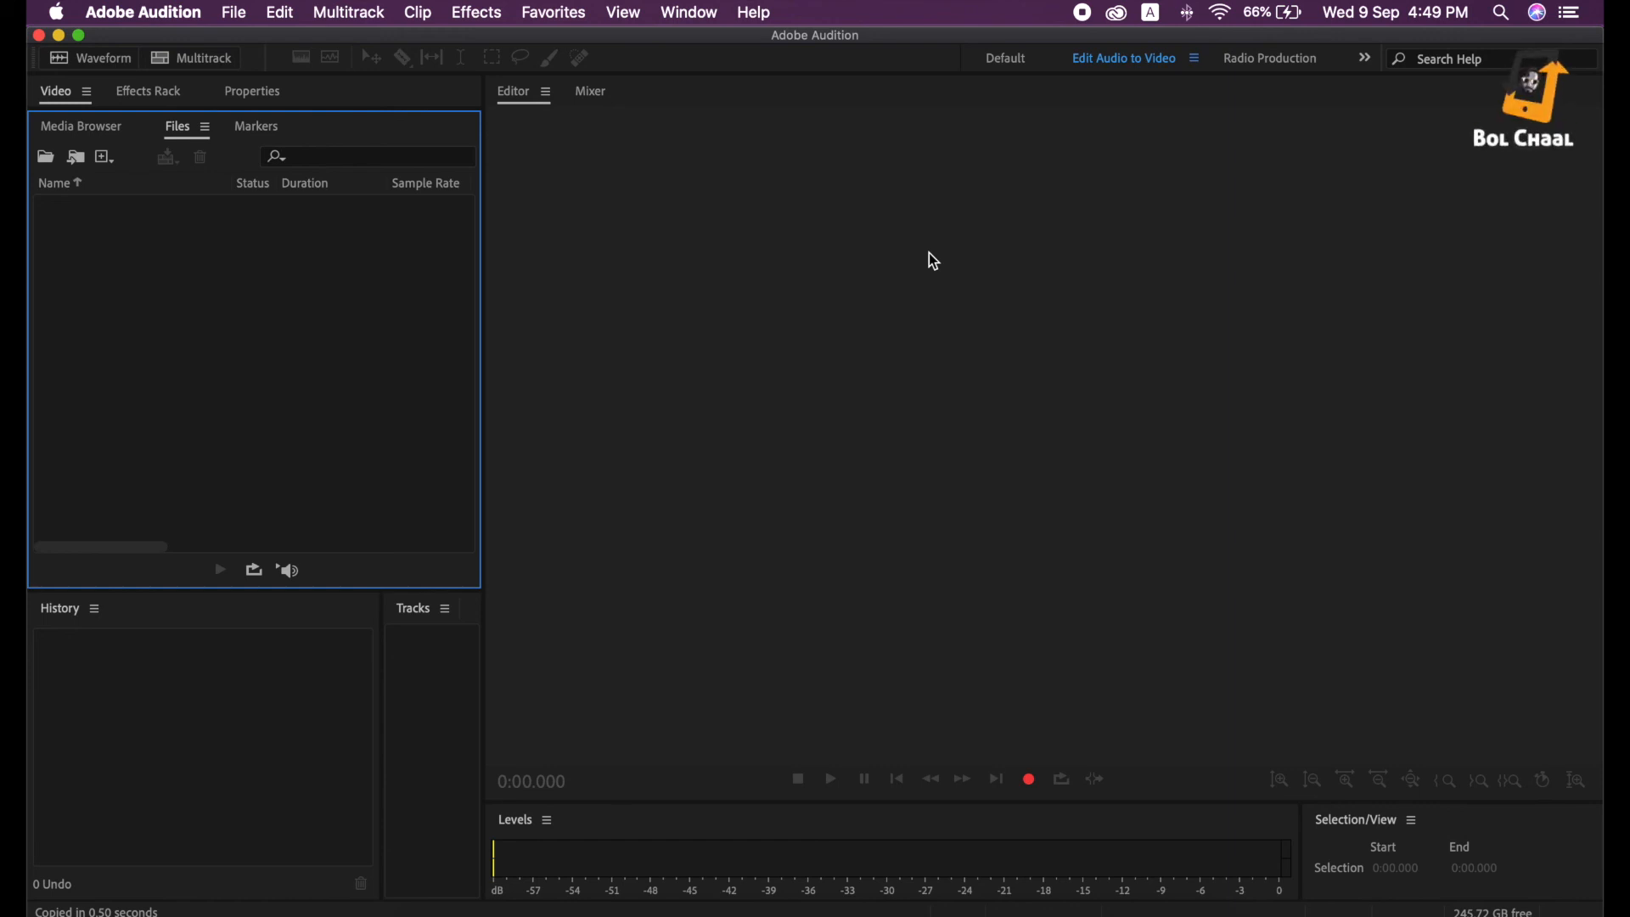
Start opening a file and look through the Desktop's Adobe S and Naya Hukam Nama folders for the session file
click(235, 13)
click(261, 65)
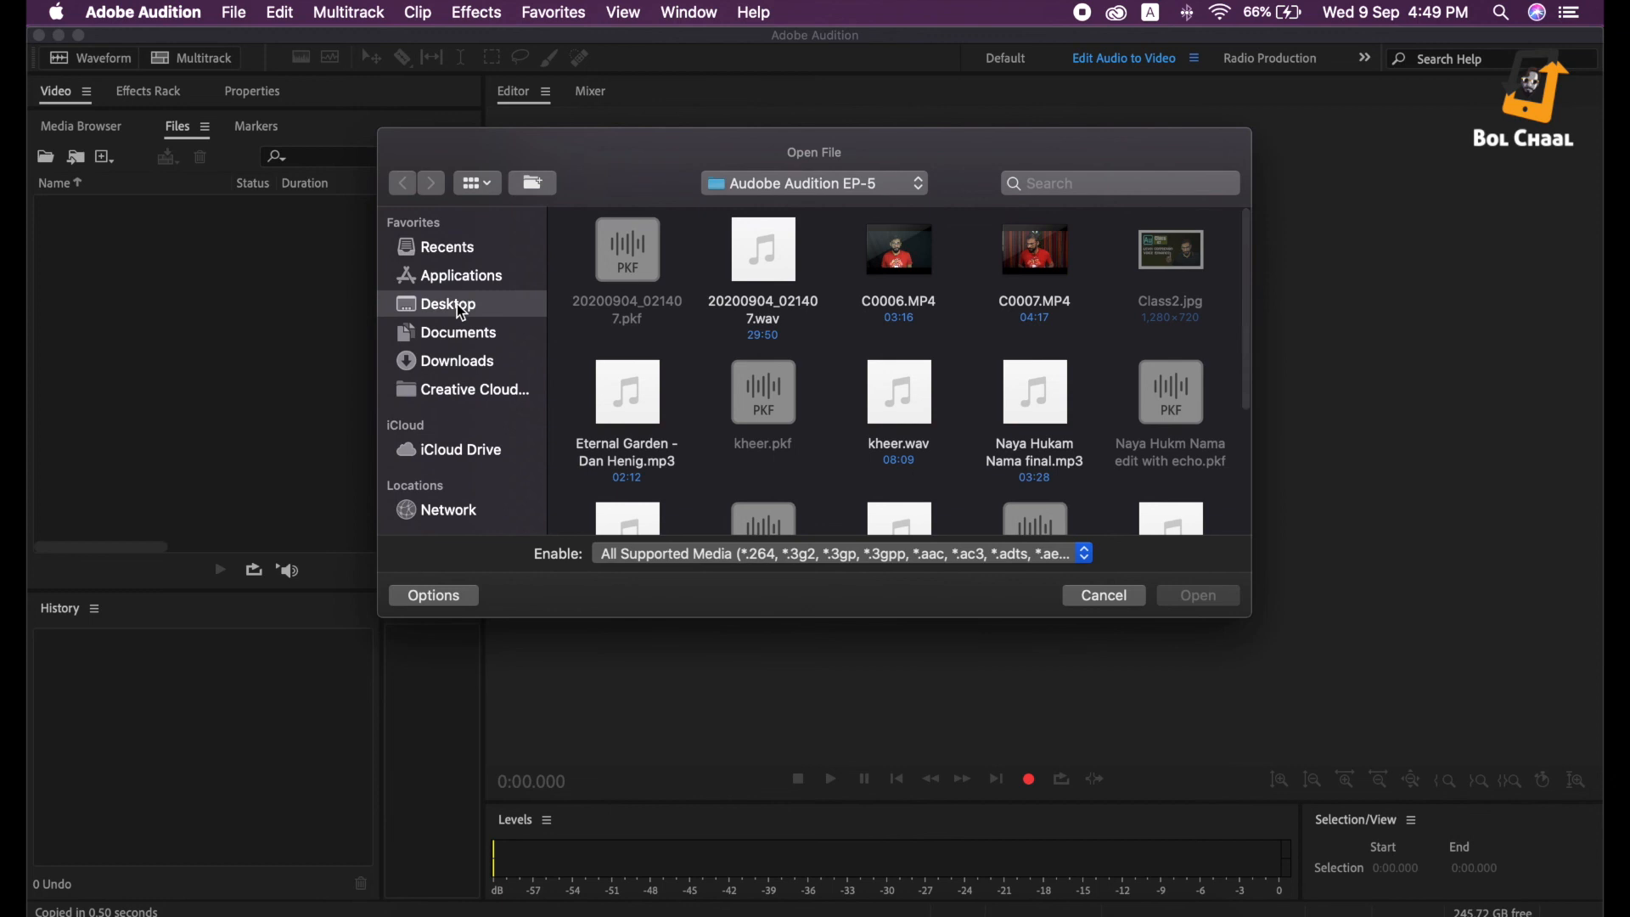
click(459, 306)
double_click(747, 264)
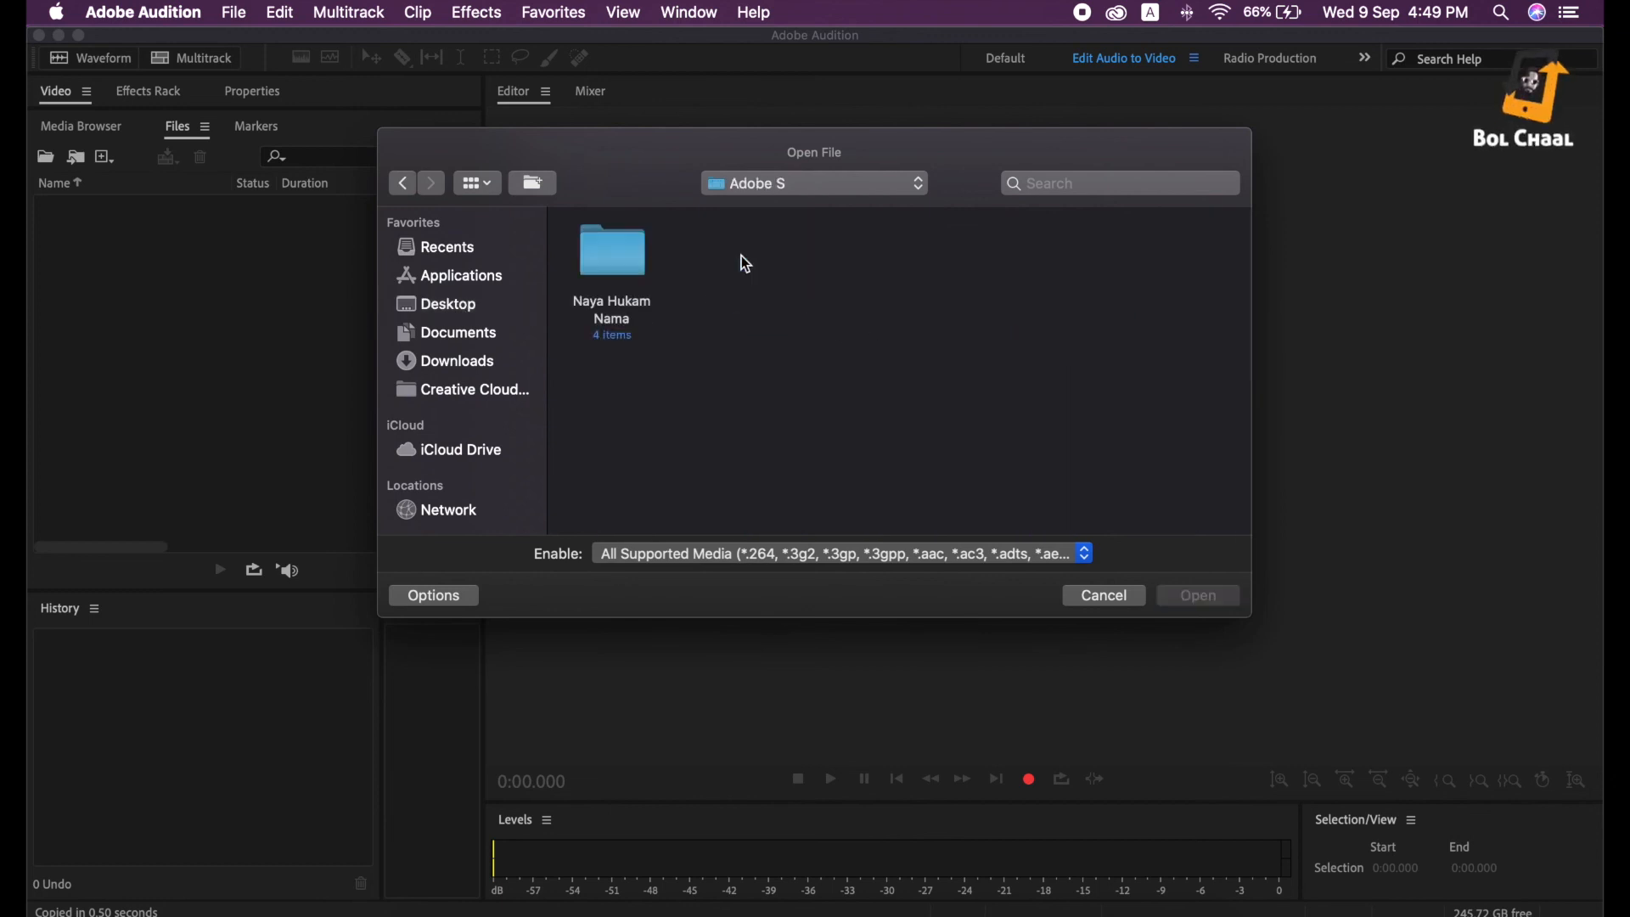
double_click(606, 259)
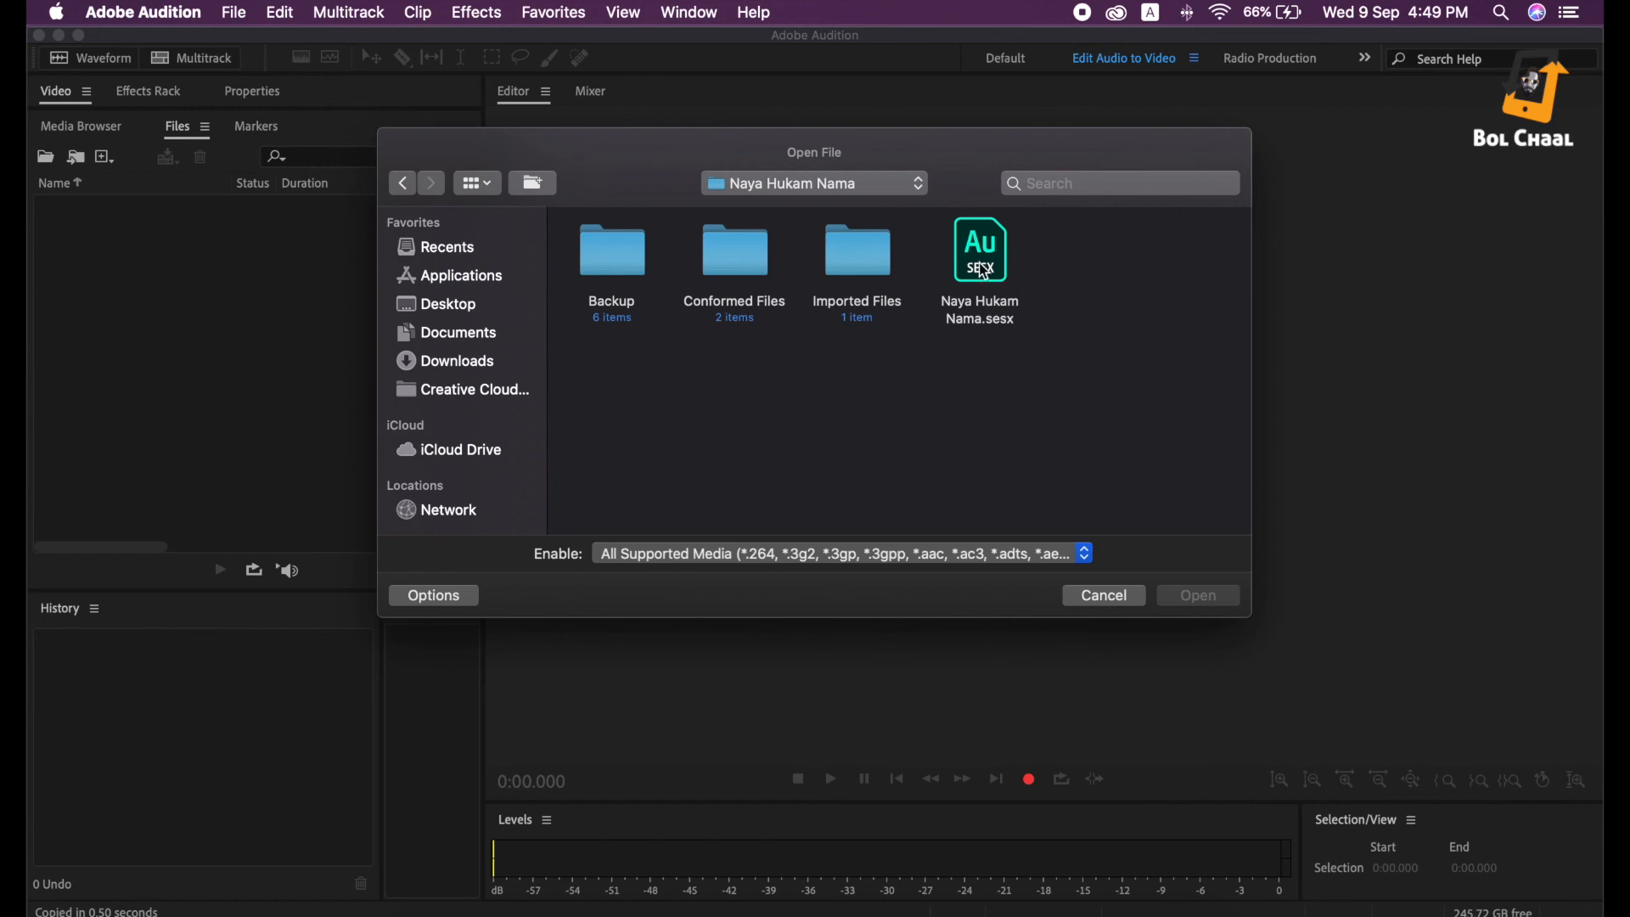
click(401, 188)
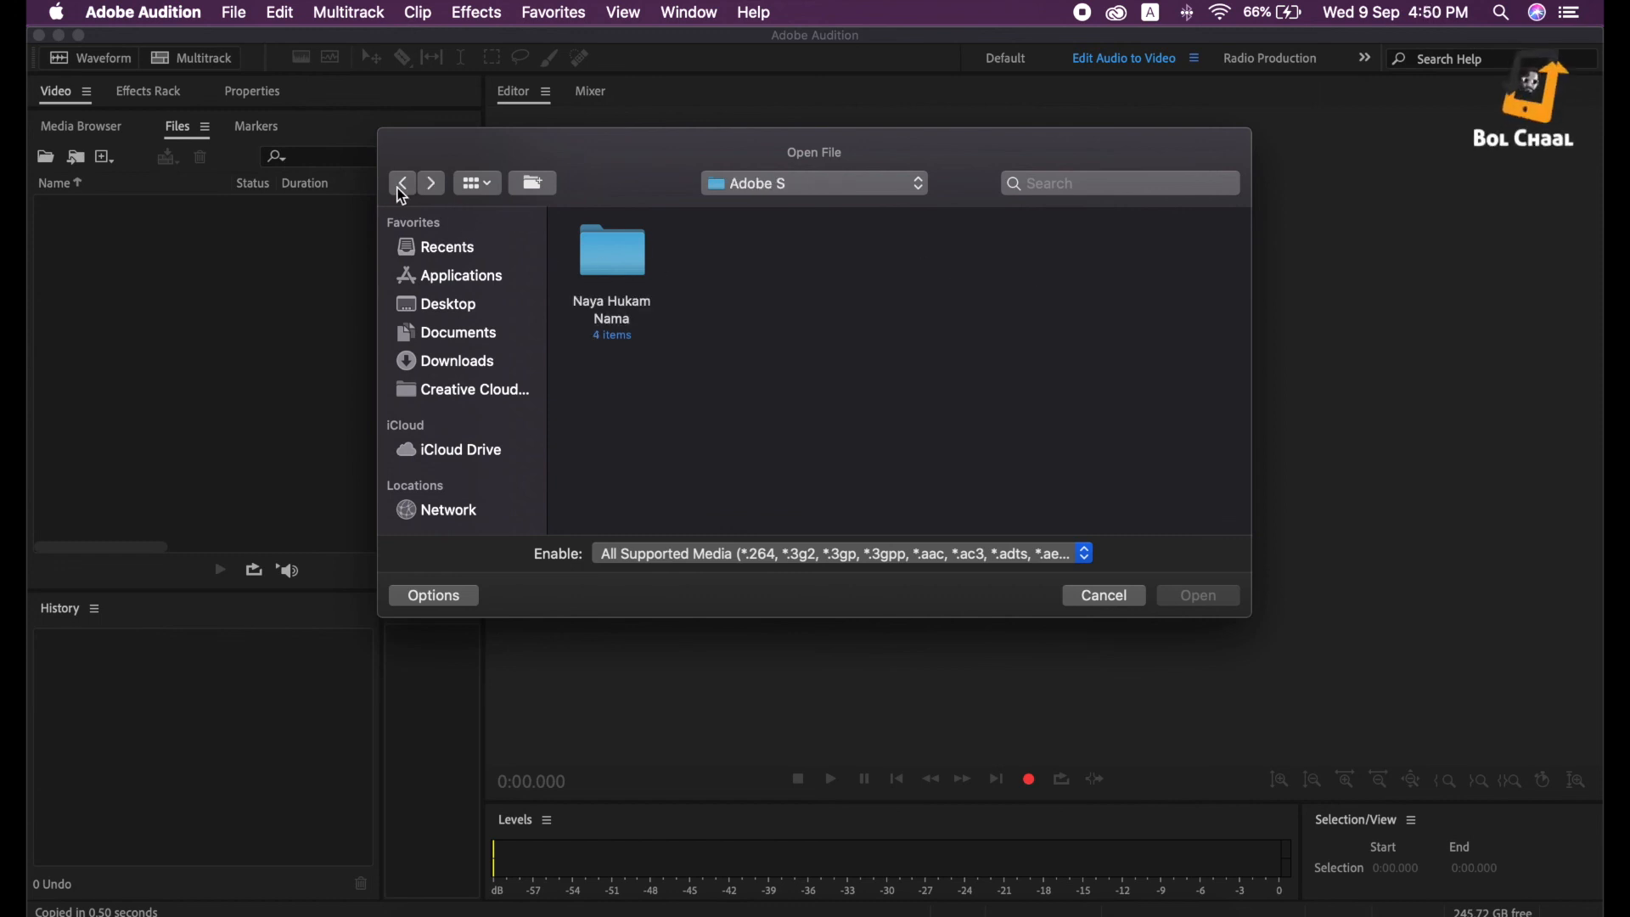
click(402, 187)
Open the Naya Hukam Nama.sesx session from the Naya Hukam Nama folder inside Adobe S on the Desktop
click(753, 265)
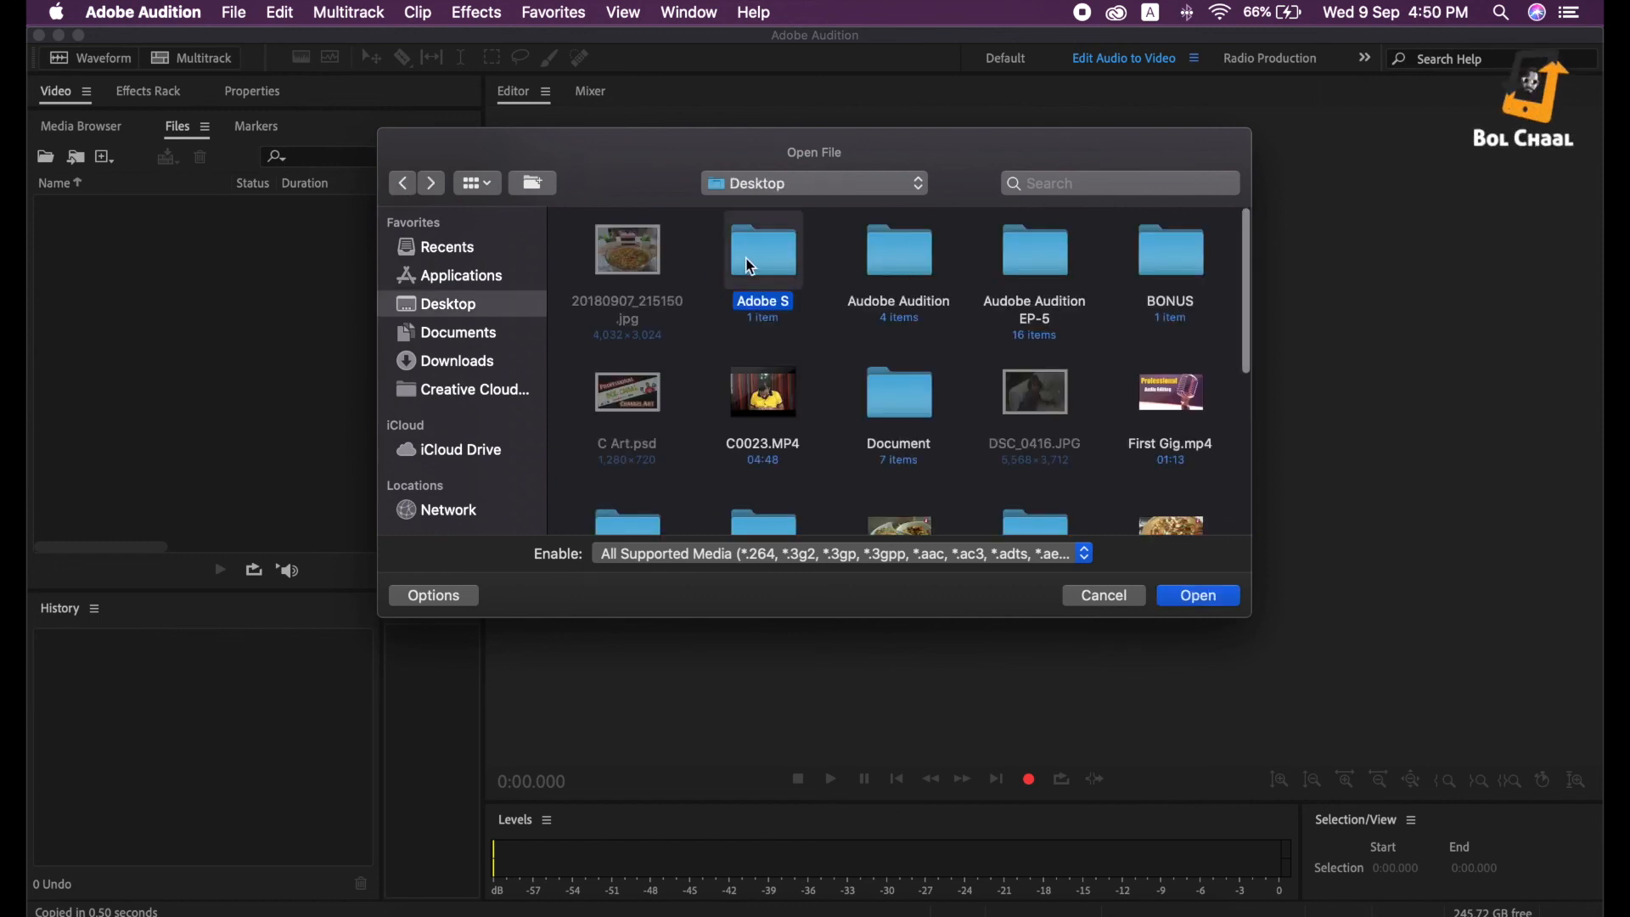
double_click(752, 266)
click(613, 261)
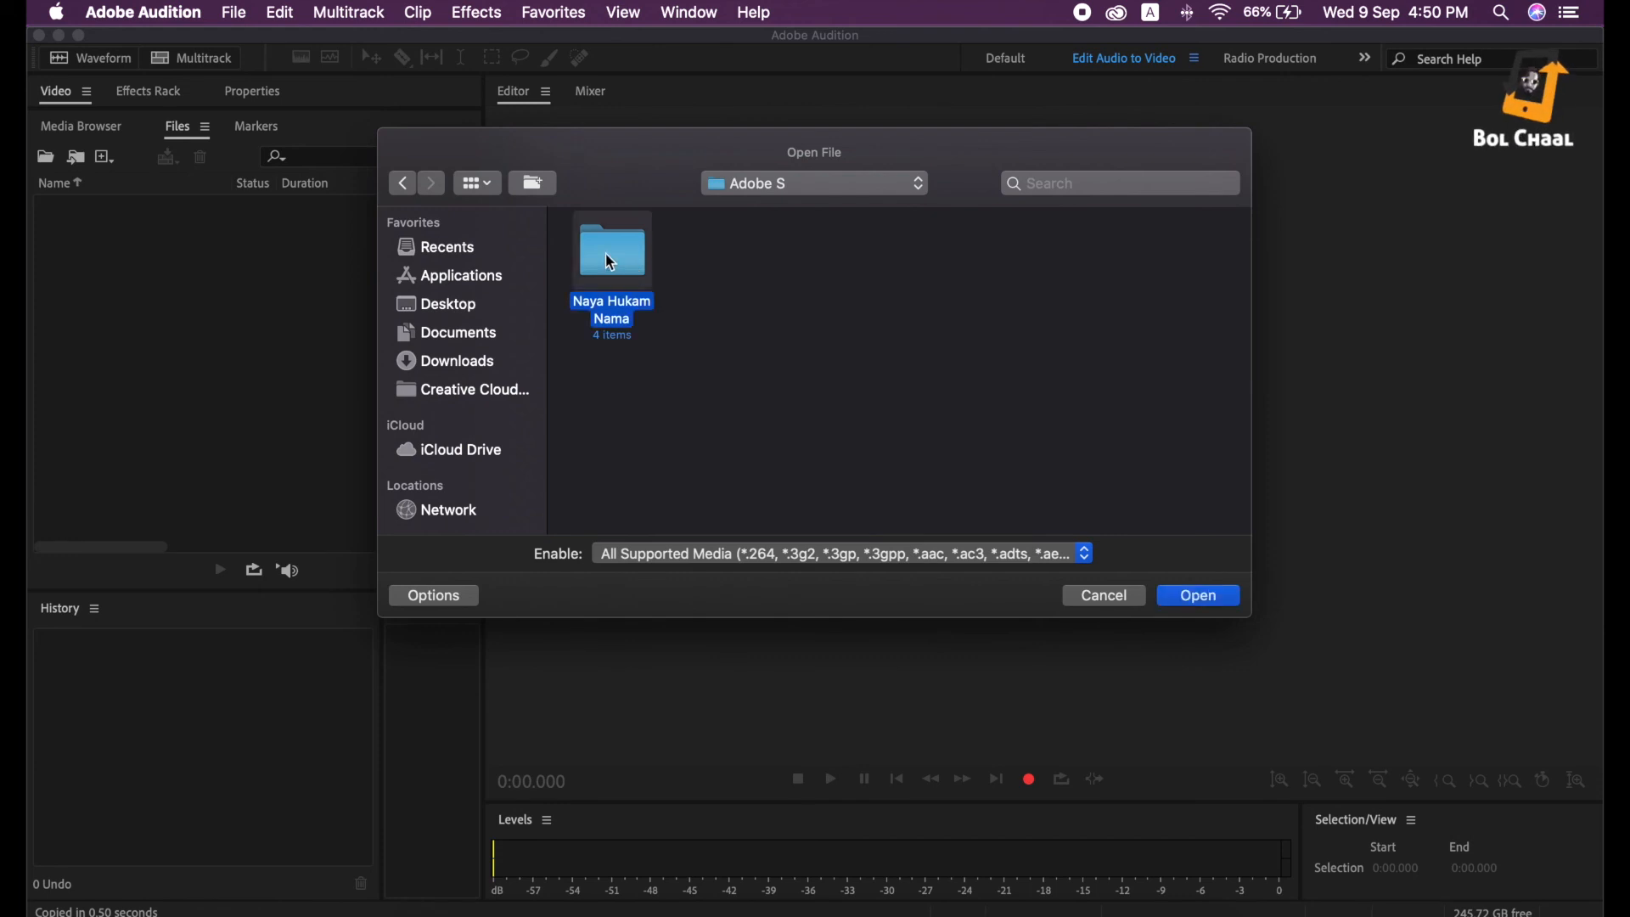
double_click(611, 260)
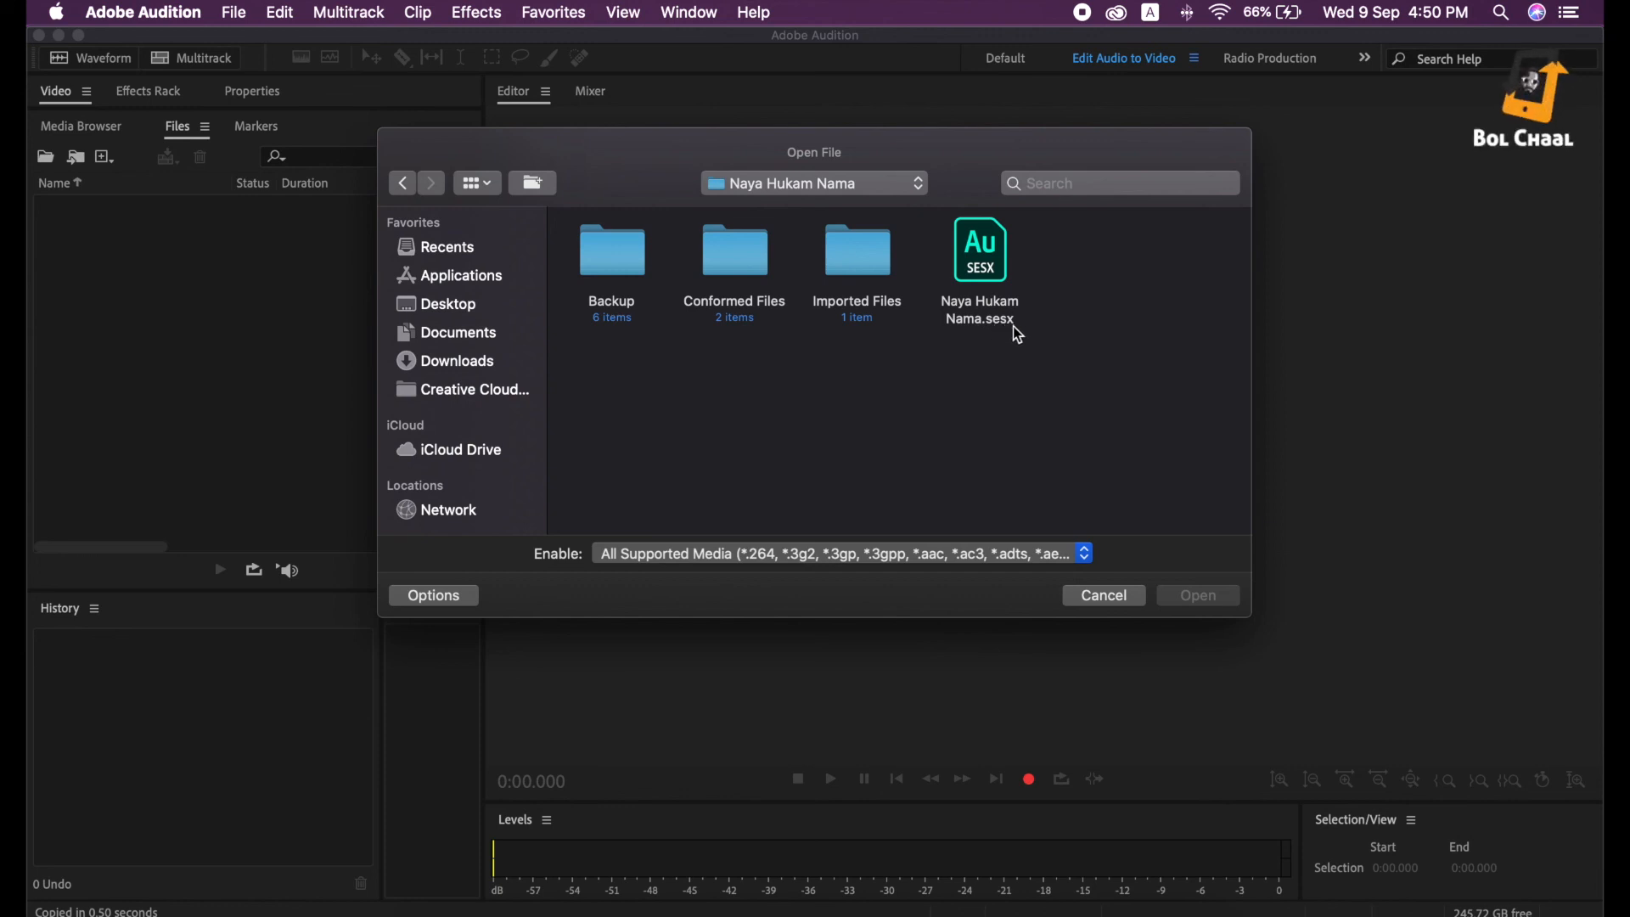
click(995, 277)
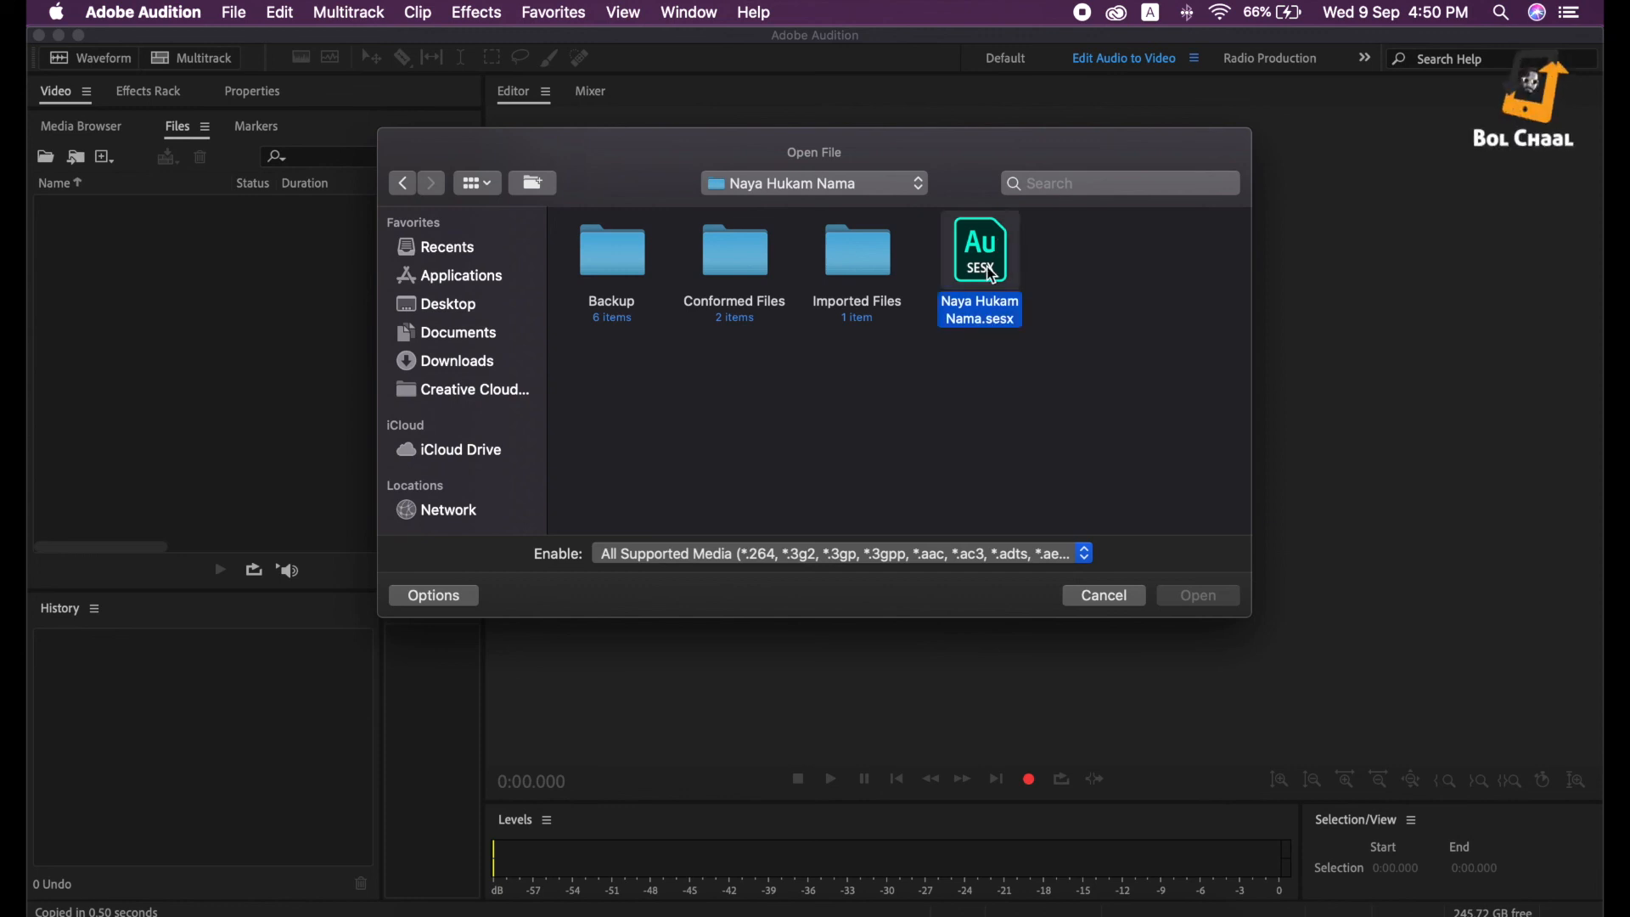
click(1222, 596)
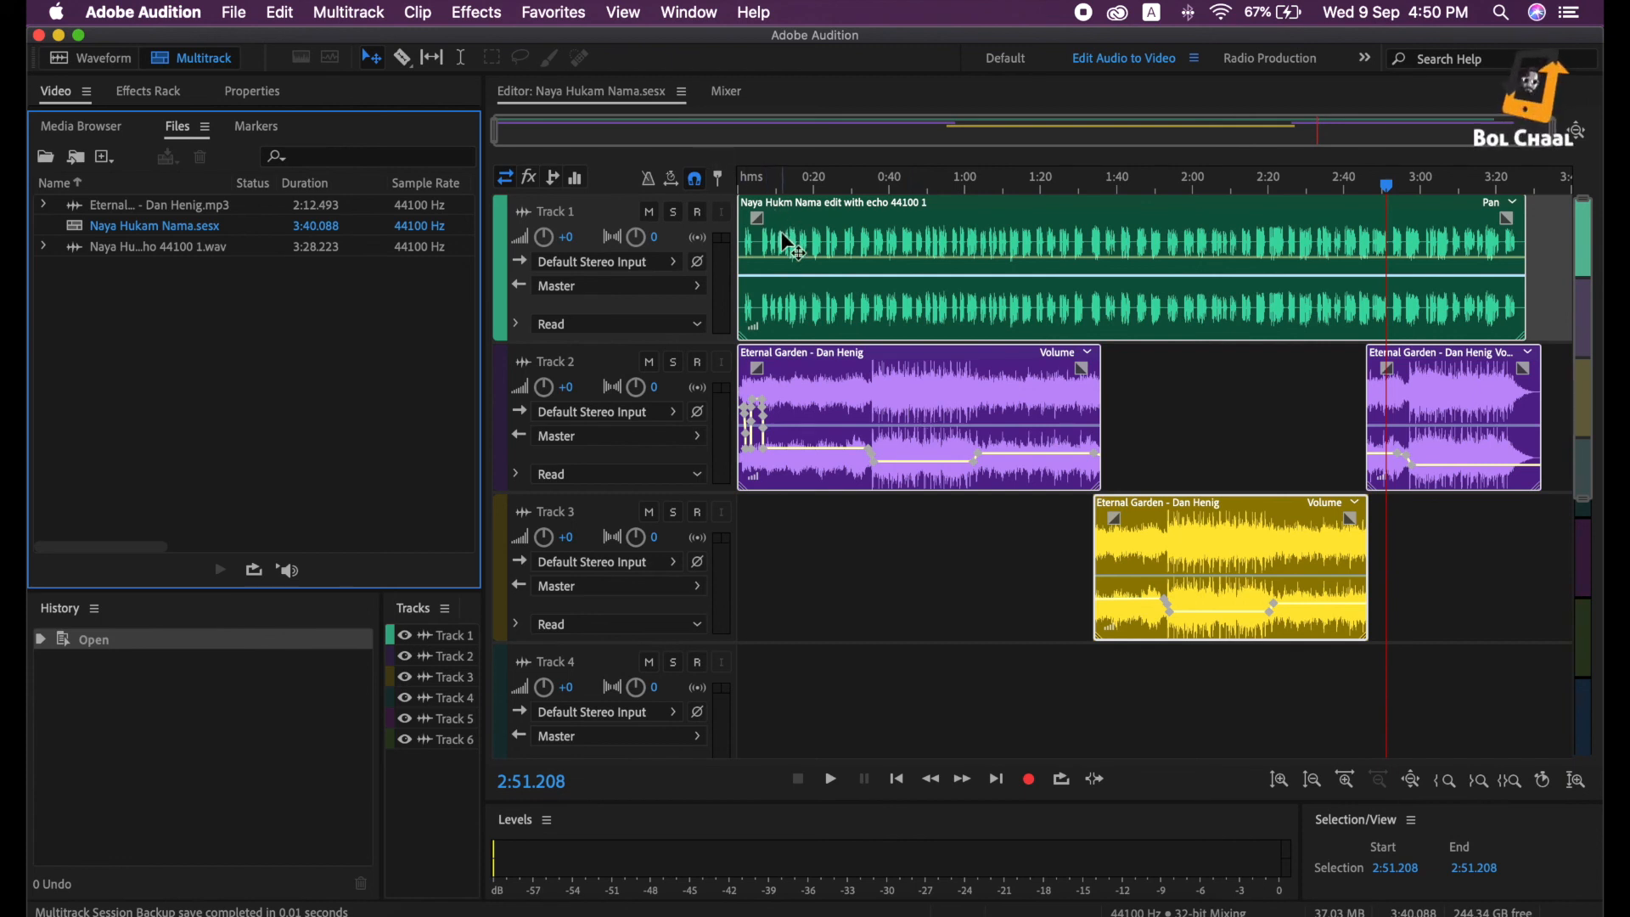
Check the volume envelope at the start of Track 2, and close the session with all its media files
scroll(908, 137, up, 5)
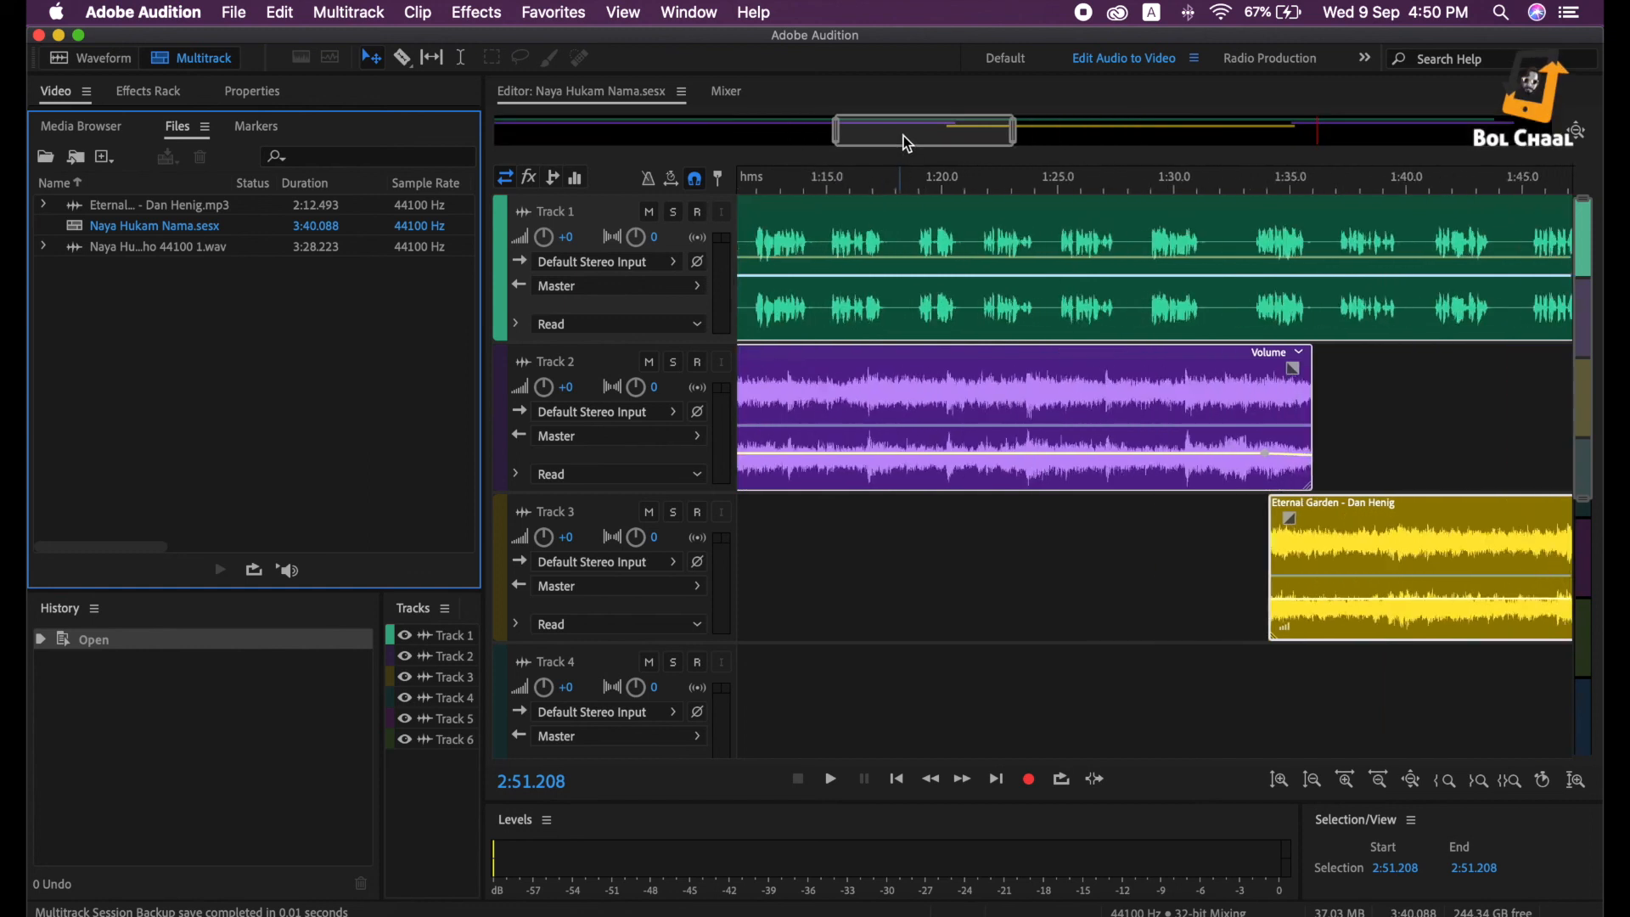
drag(904, 136, 511, 142)
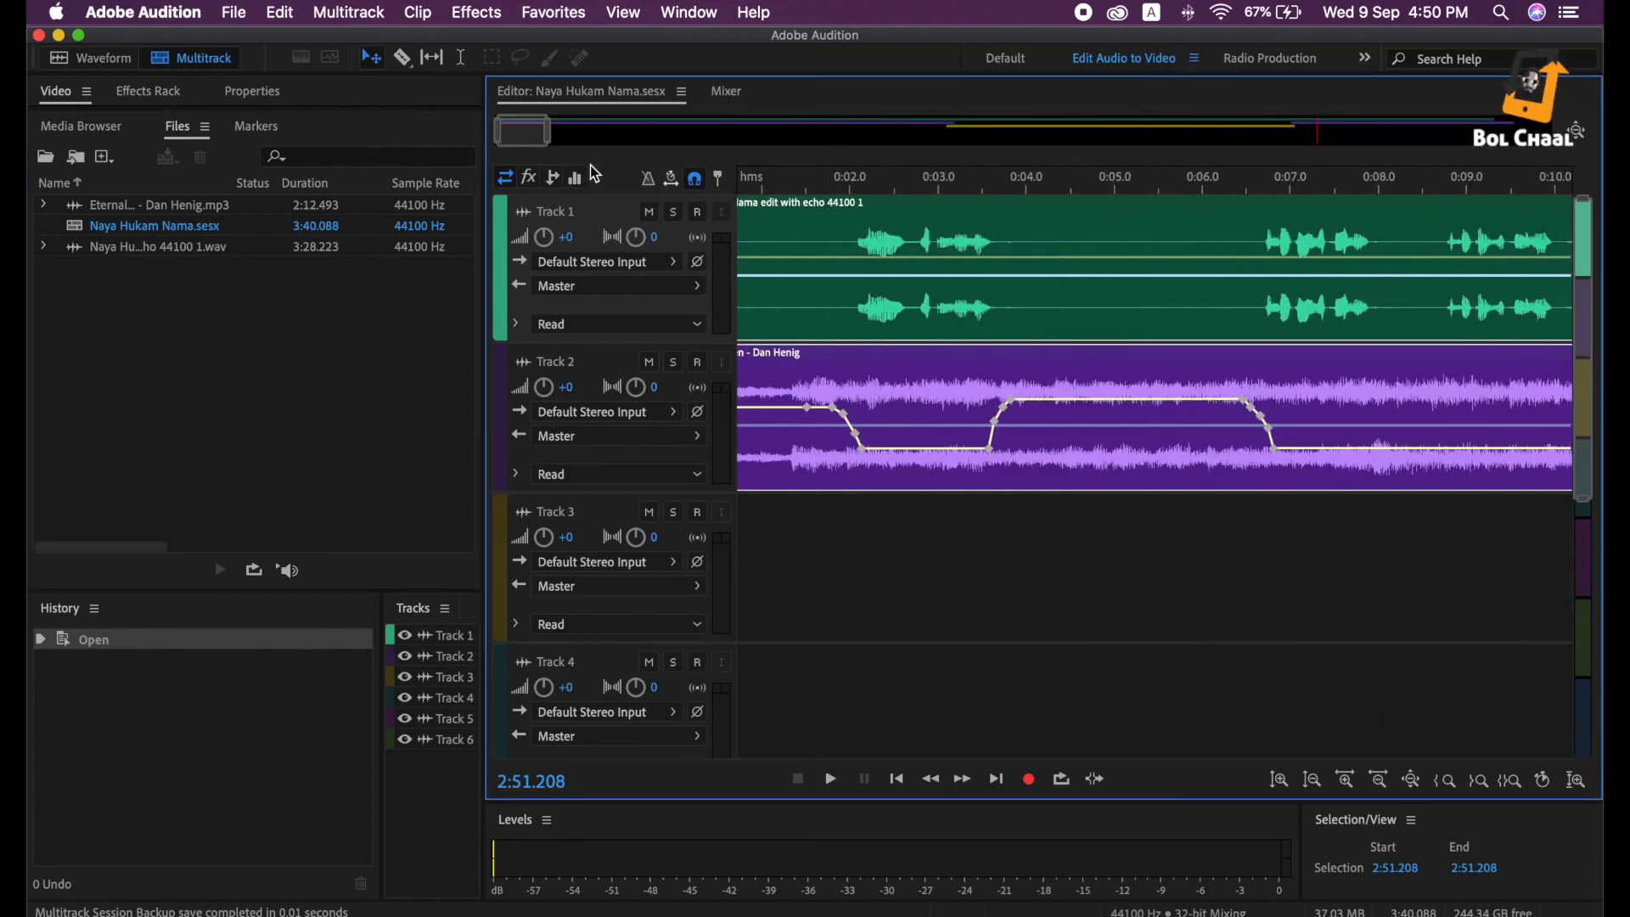
scroll(541, 149, down, 2)
scroll(542, 149, down, 4)
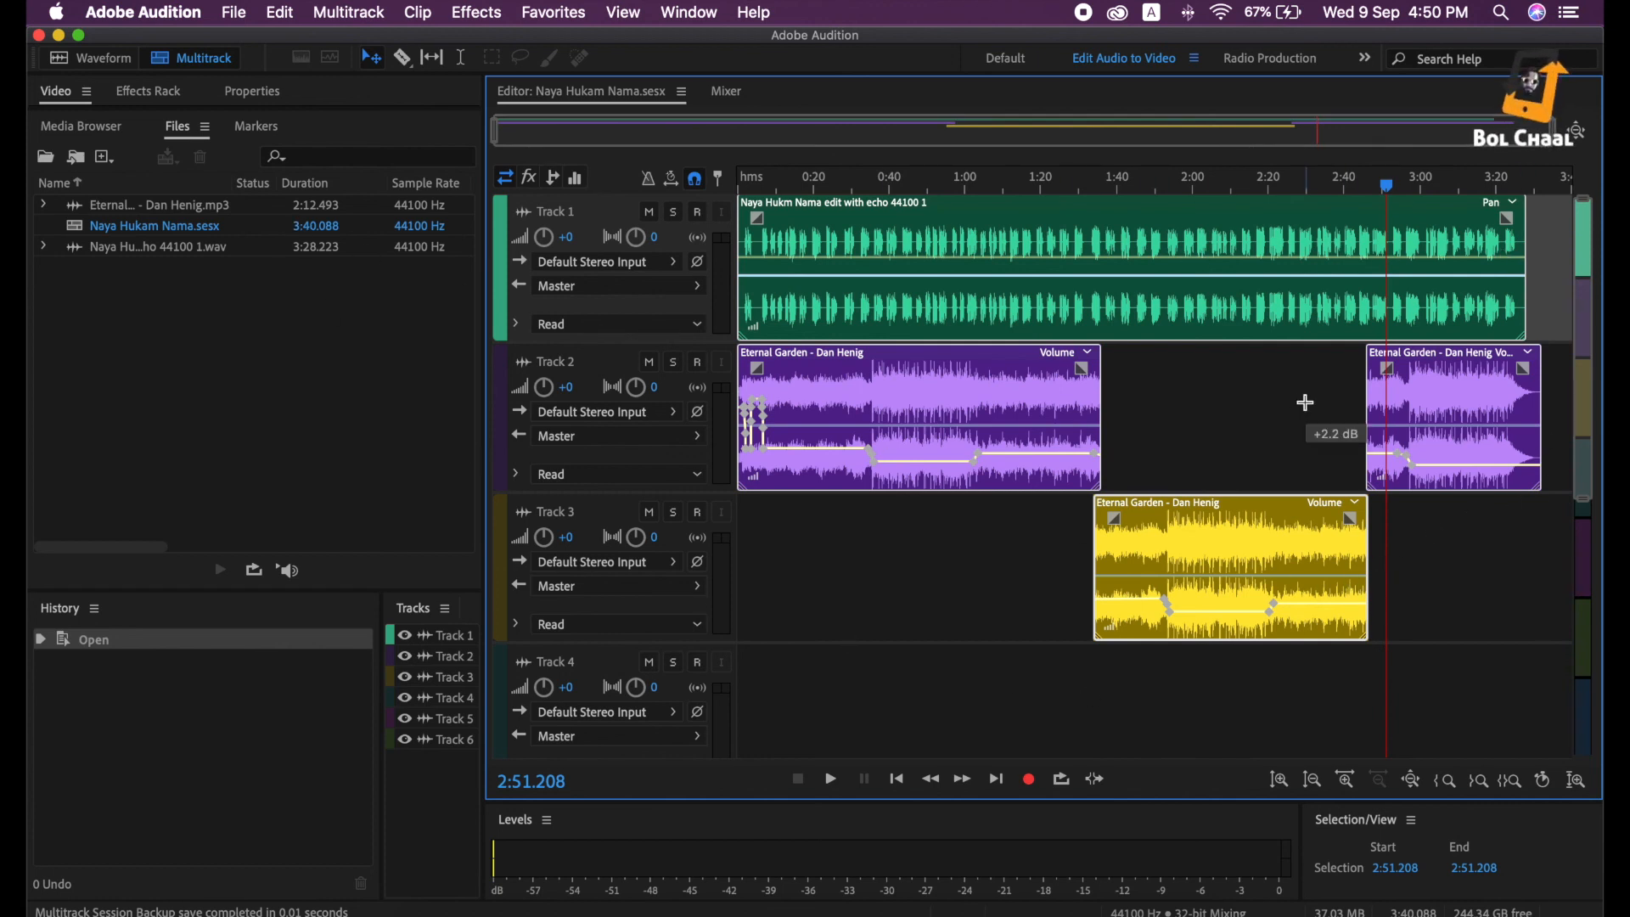
right_click(173, 219)
click(276, 338)
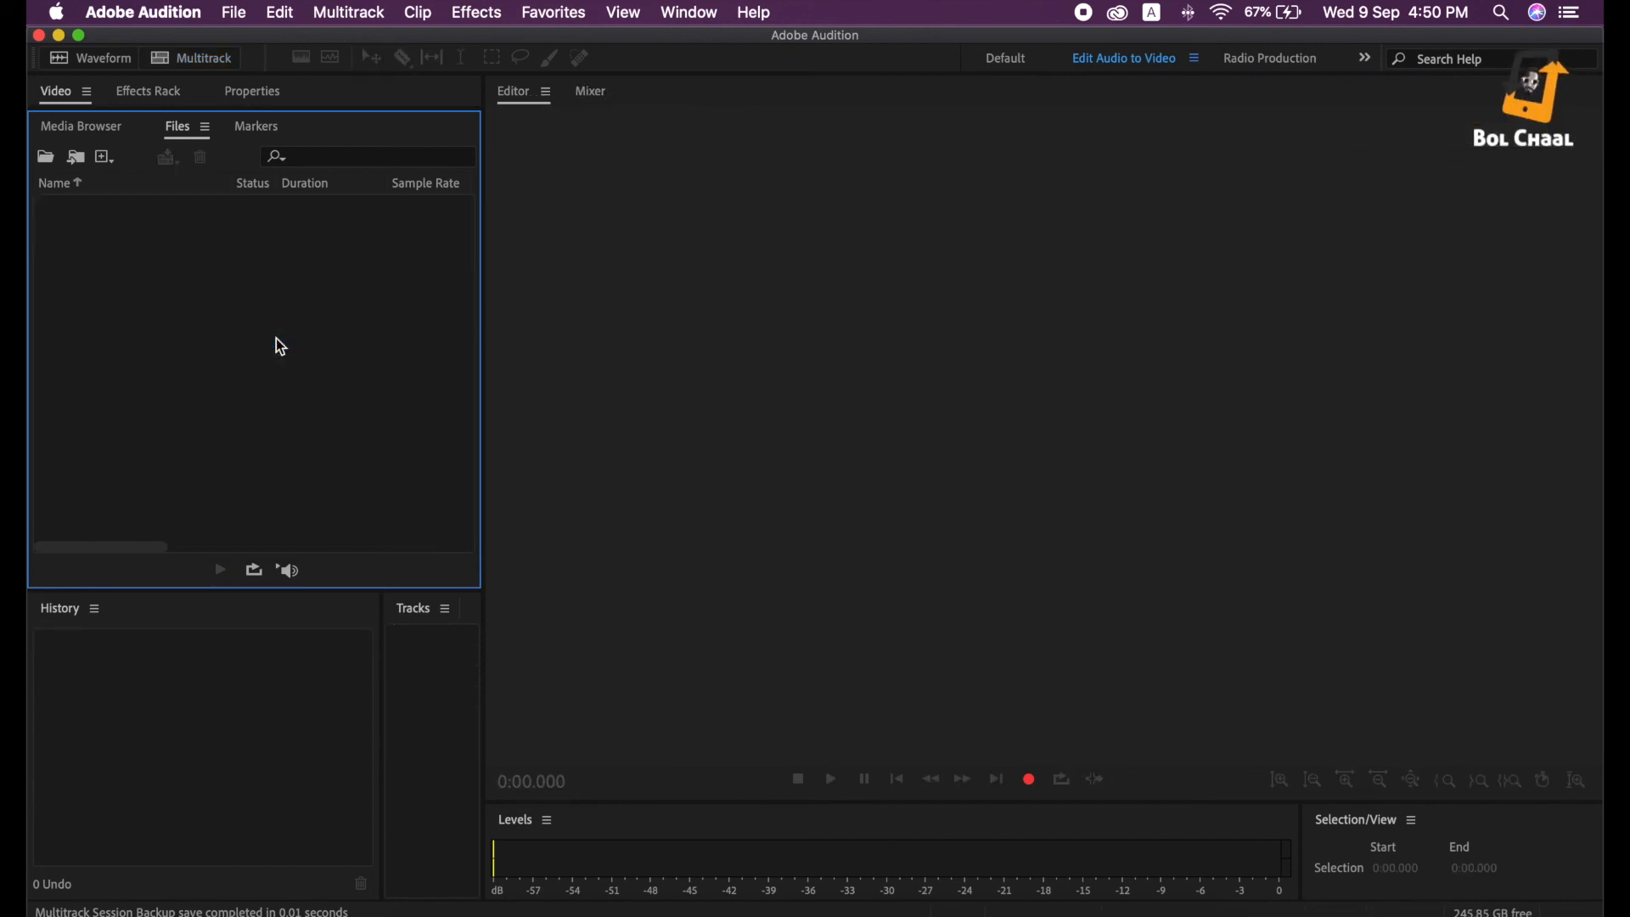
Reopen the Naya Hukam Nama.sesx session from its project folder
click(234, 12)
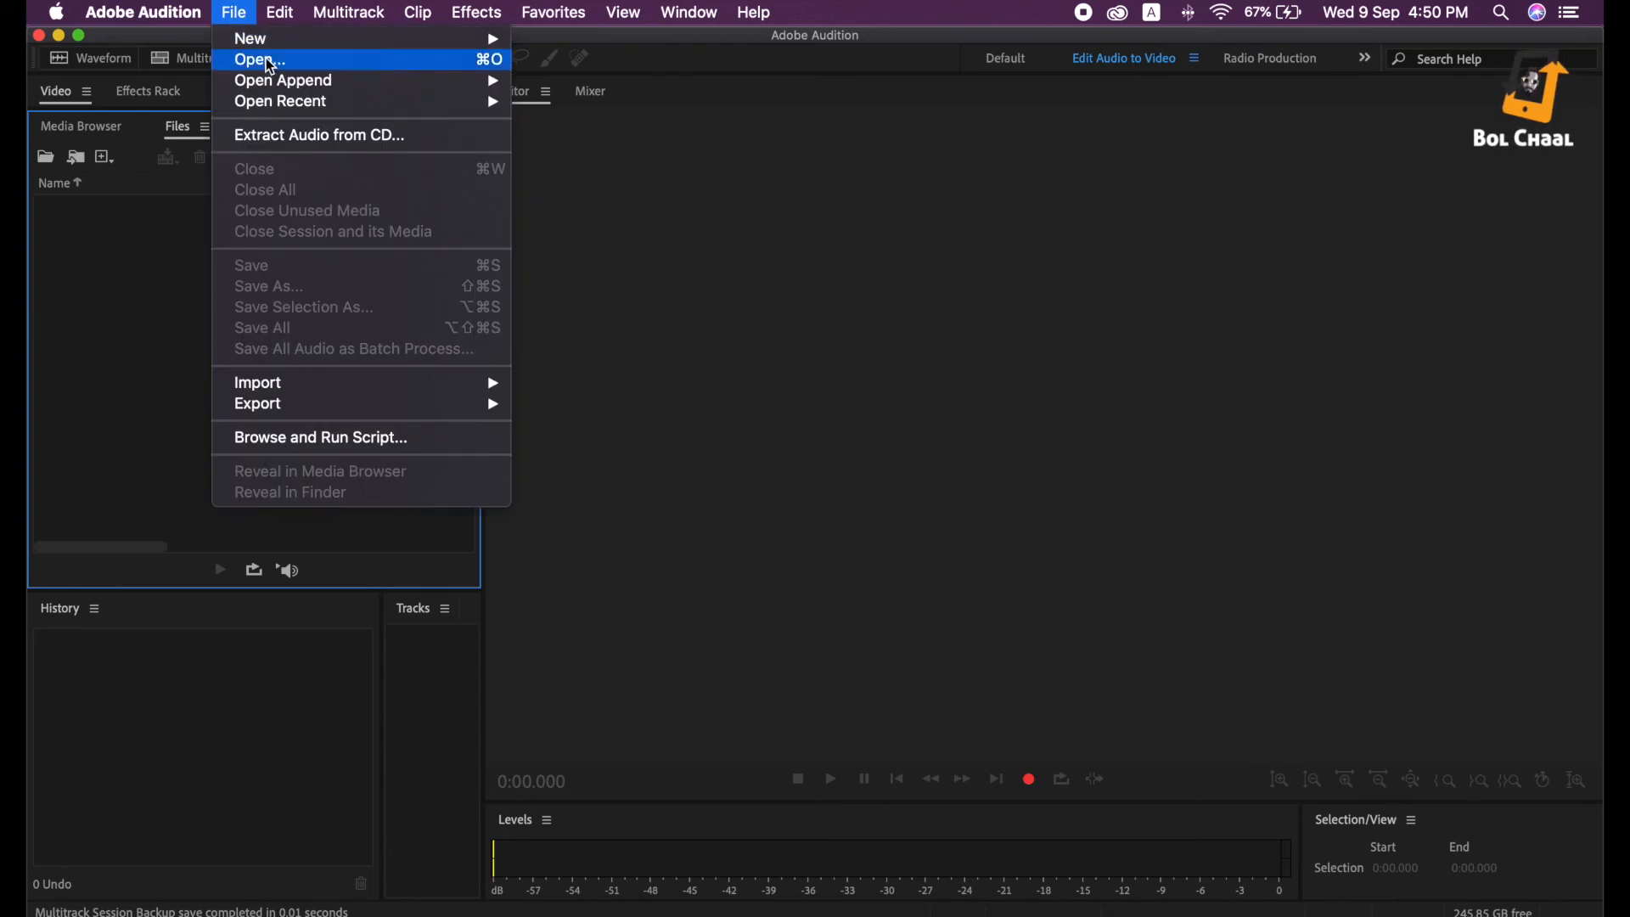
click(270, 65)
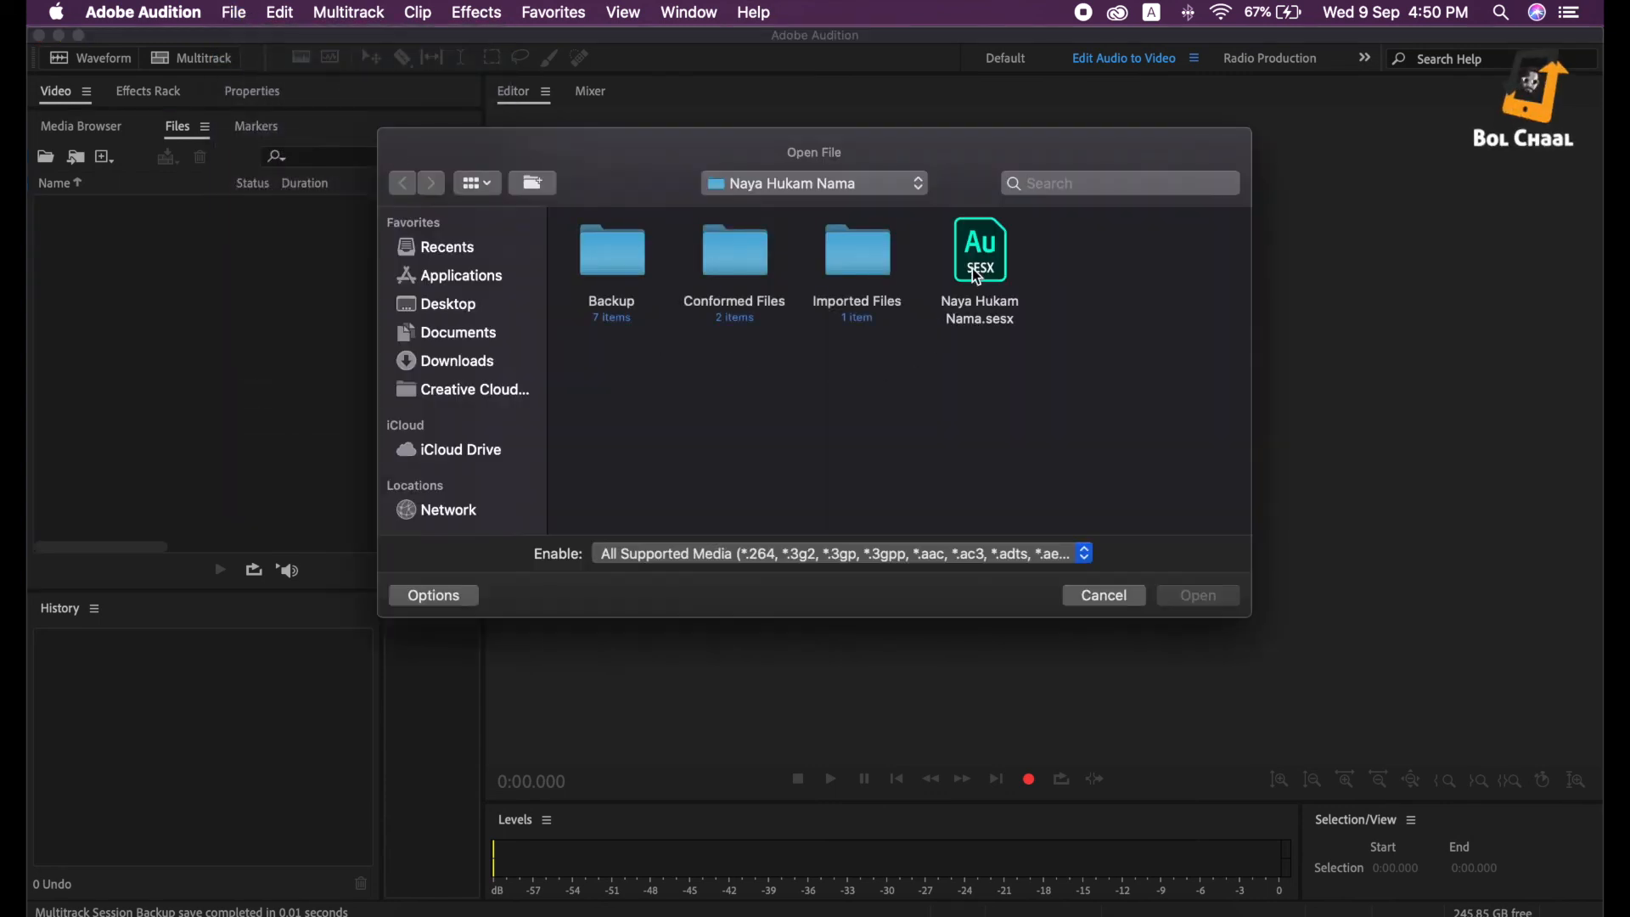
double_click(971, 268)
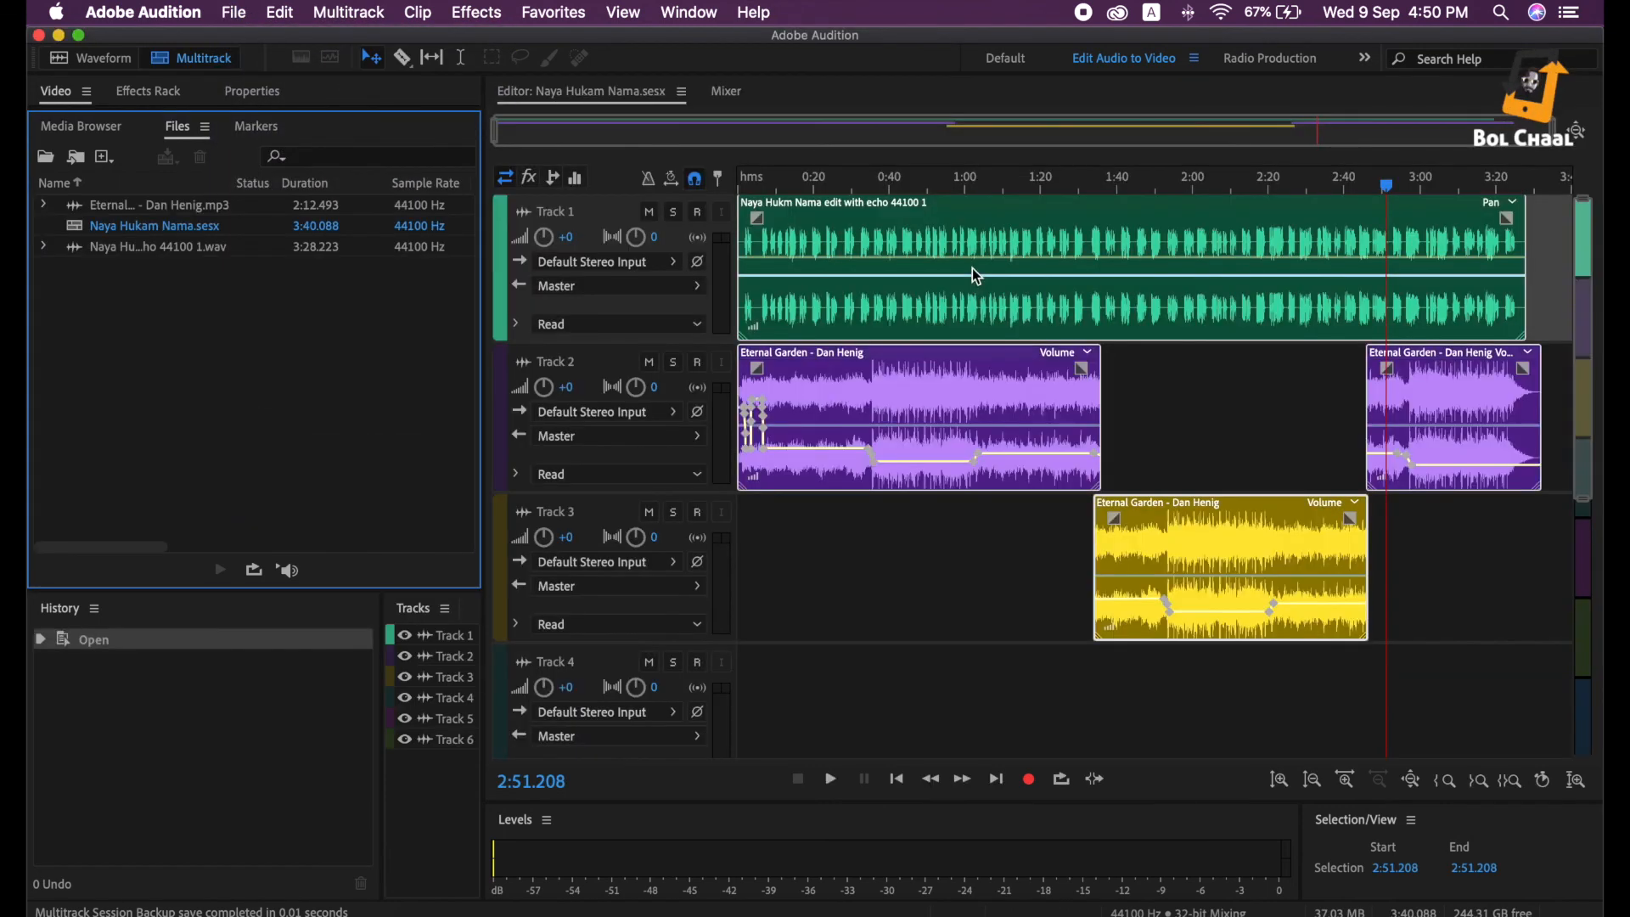
View the Eternal Garden music as a waveform, and return to the multitrack session to review the clips on its tracks
click(89, 62)
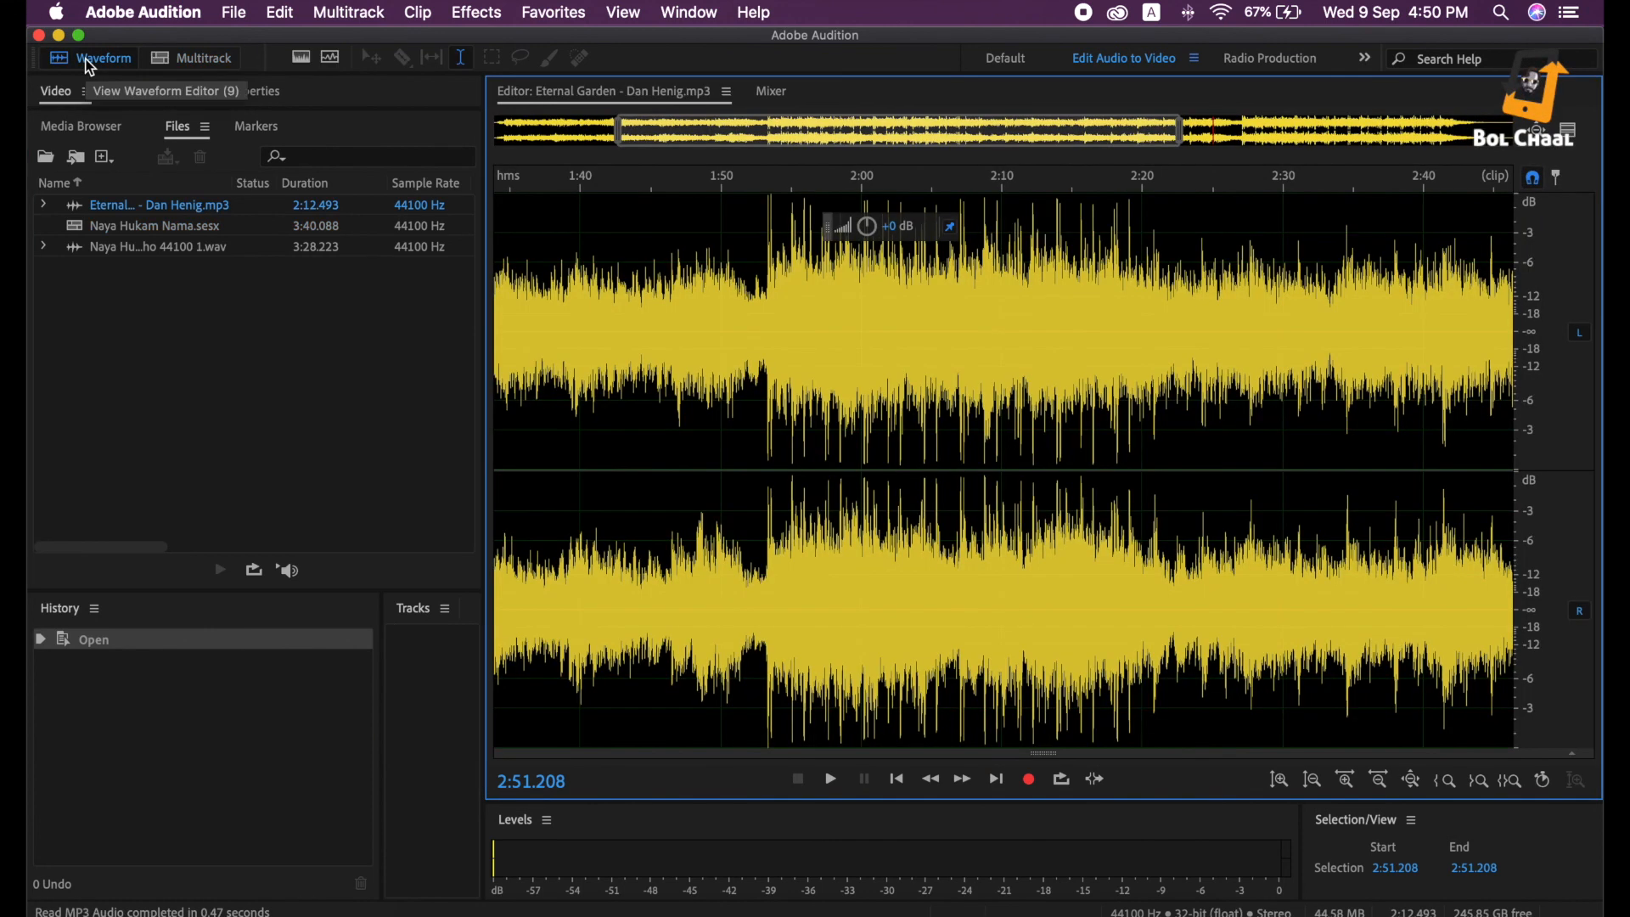
click(185, 61)
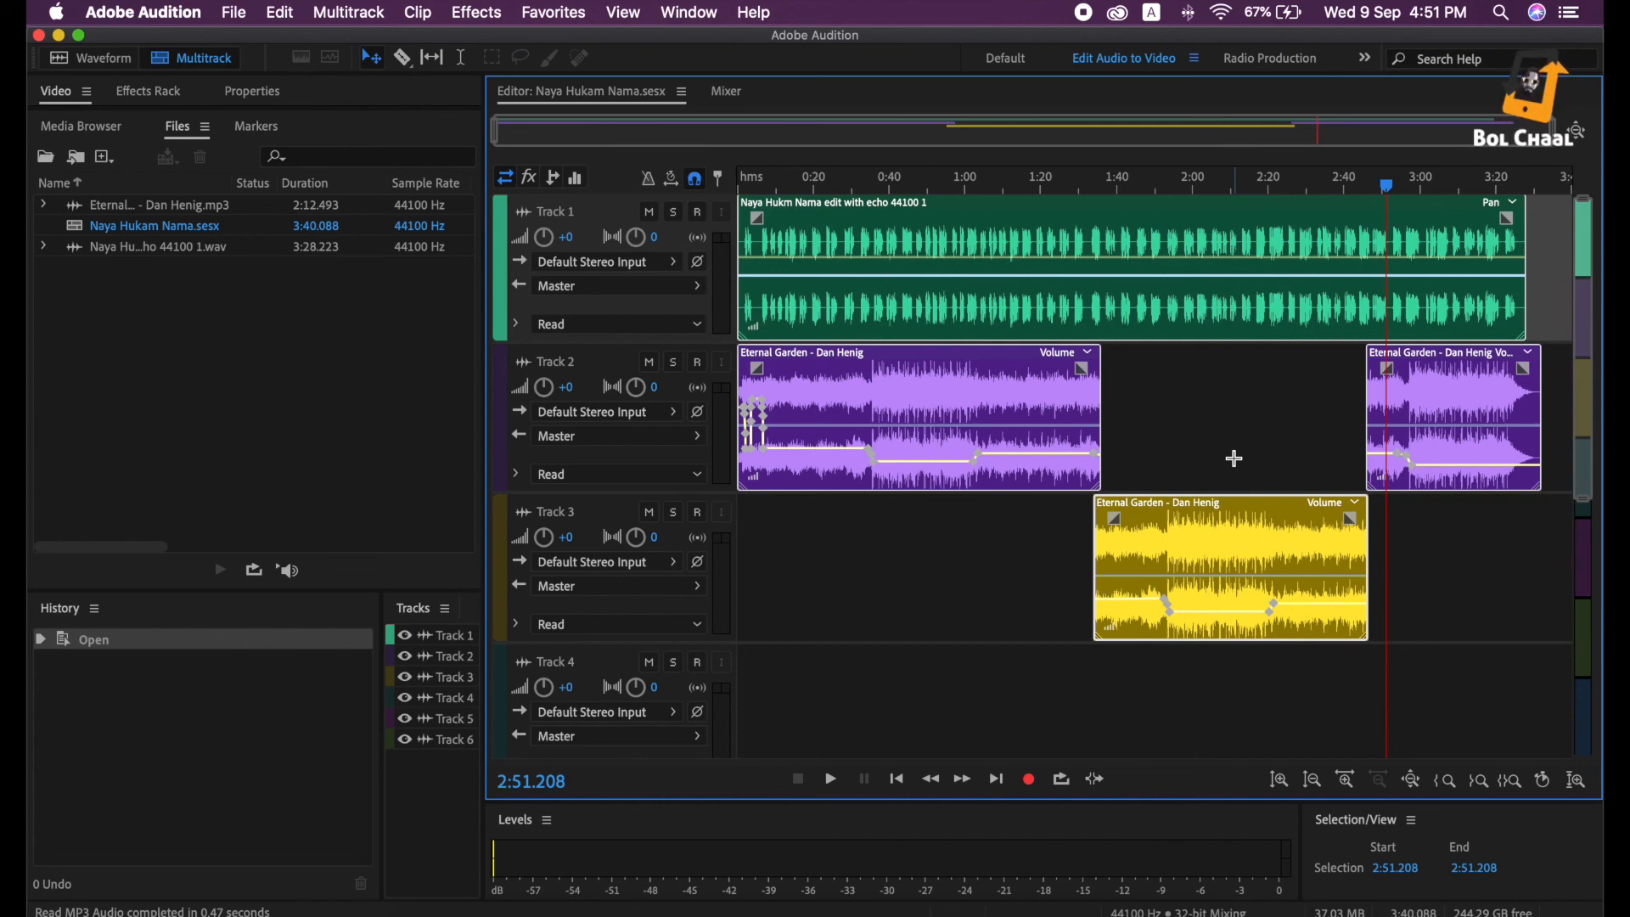
click(237, 367)
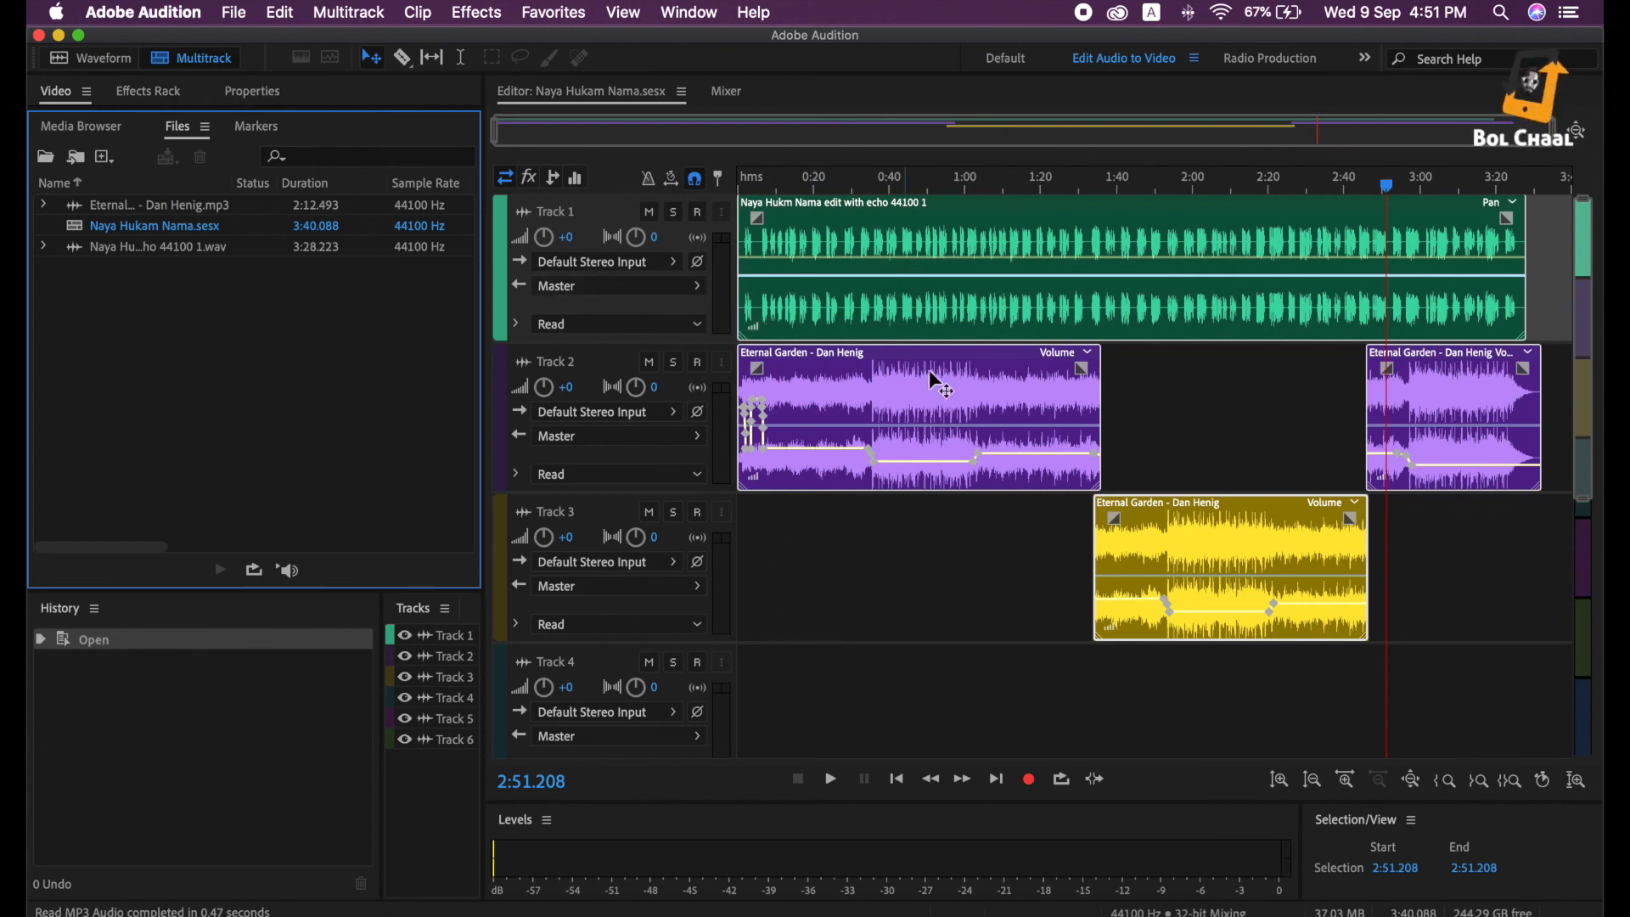
scroll(965, 622, down, 3)
scroll(965, 622, up, 3)
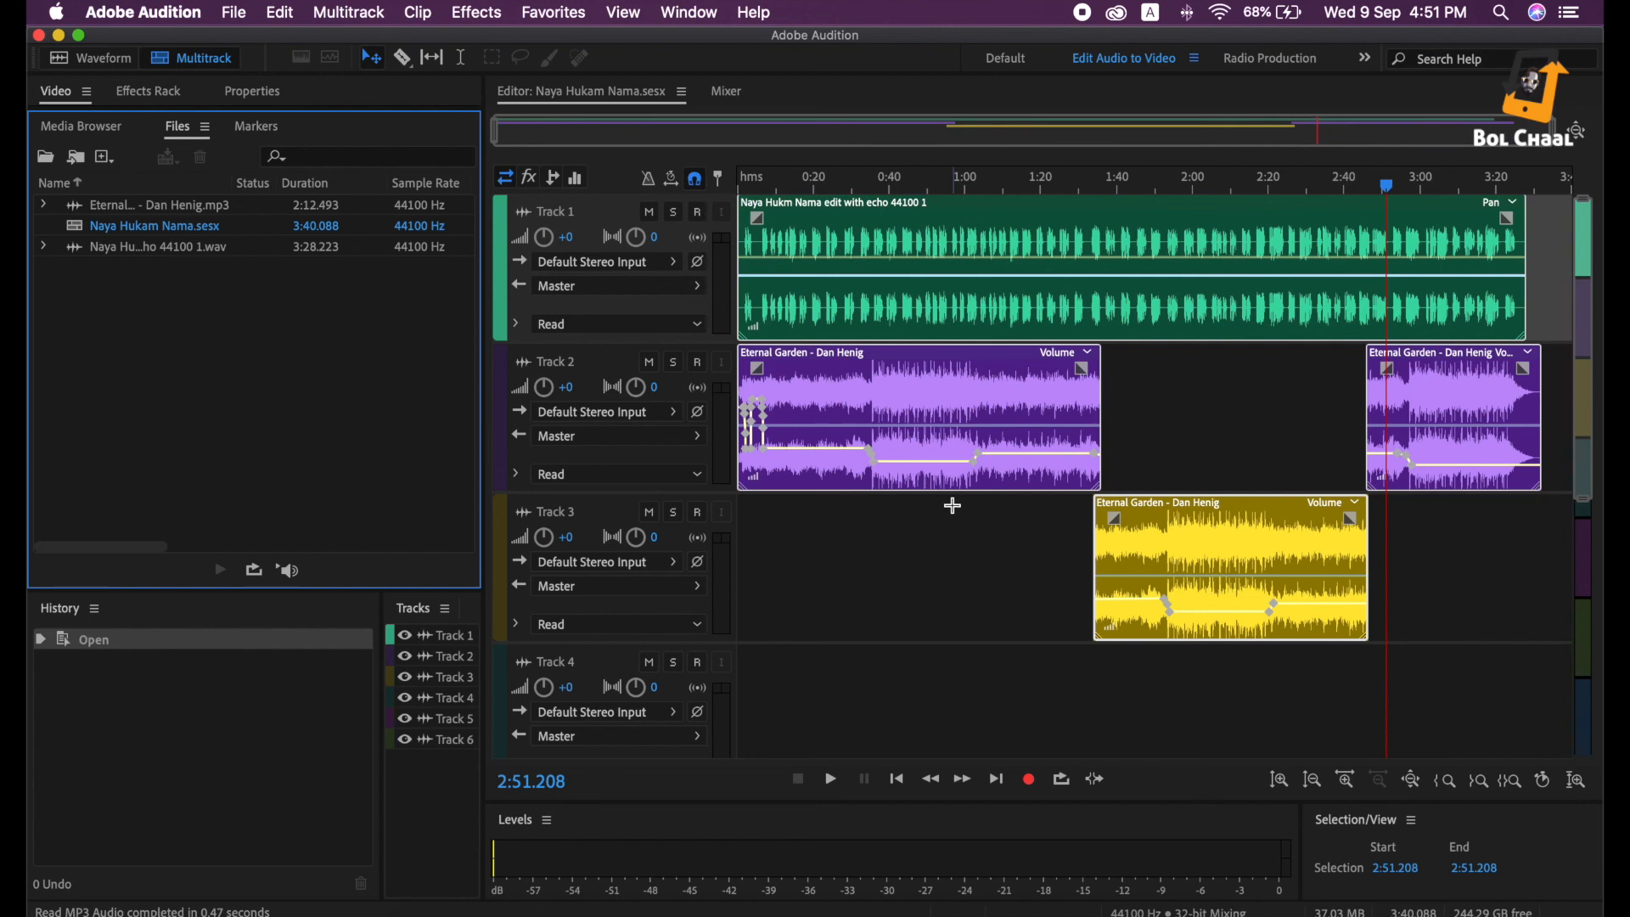
scroll(953, 506, down, 1)
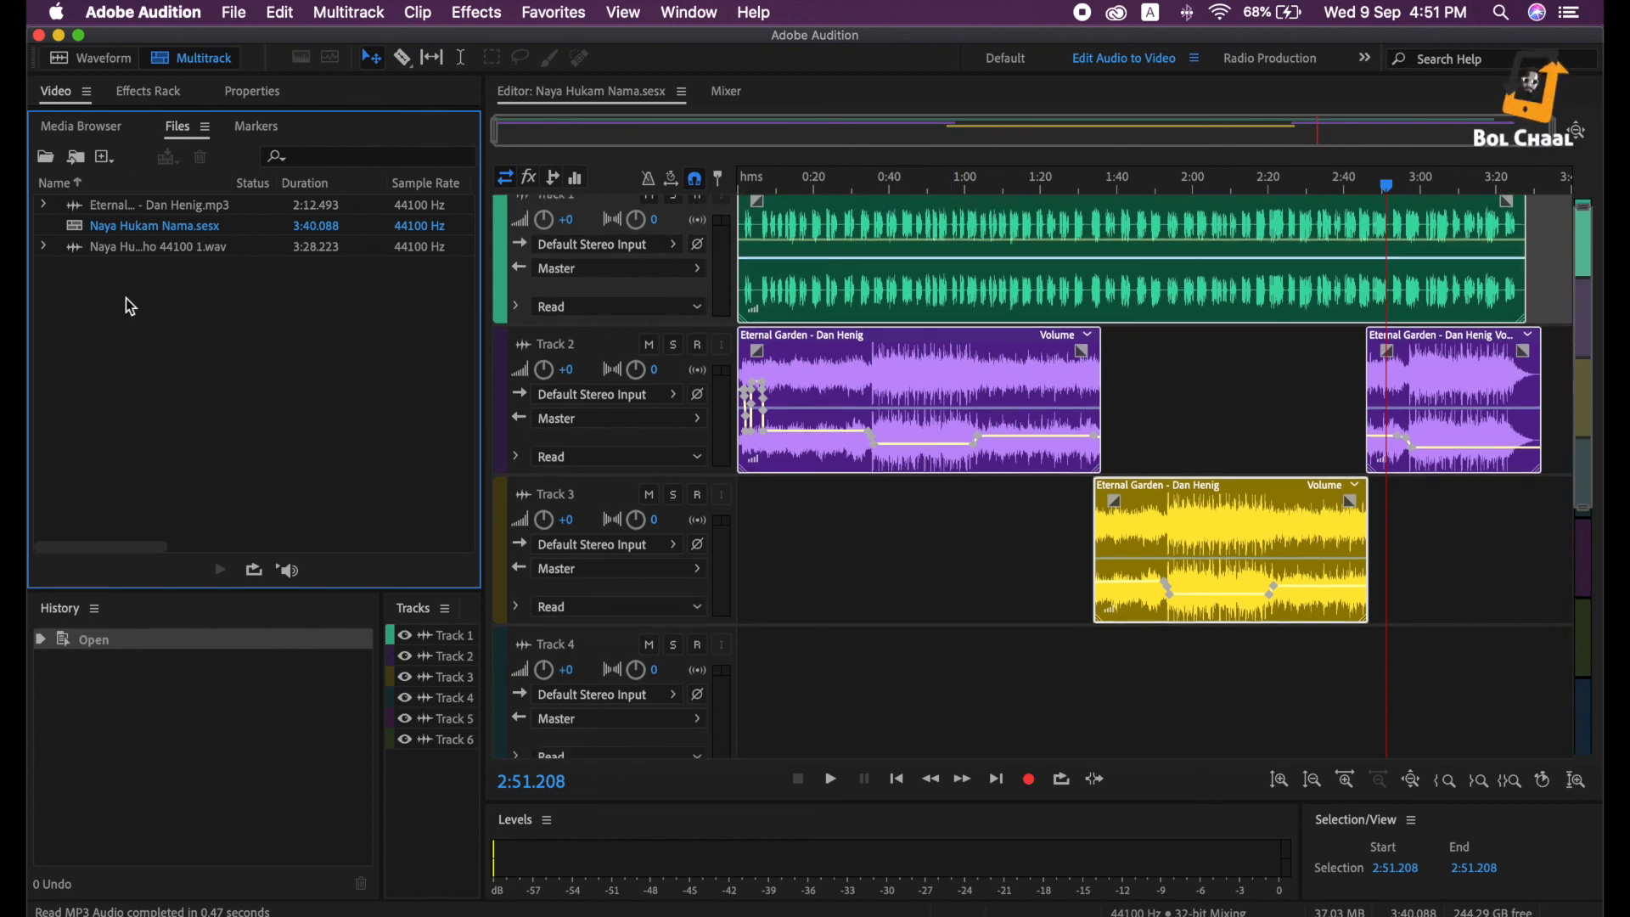
Close all the session's open files and dismiss the program window to return to the desktop
right_click(130, 220)
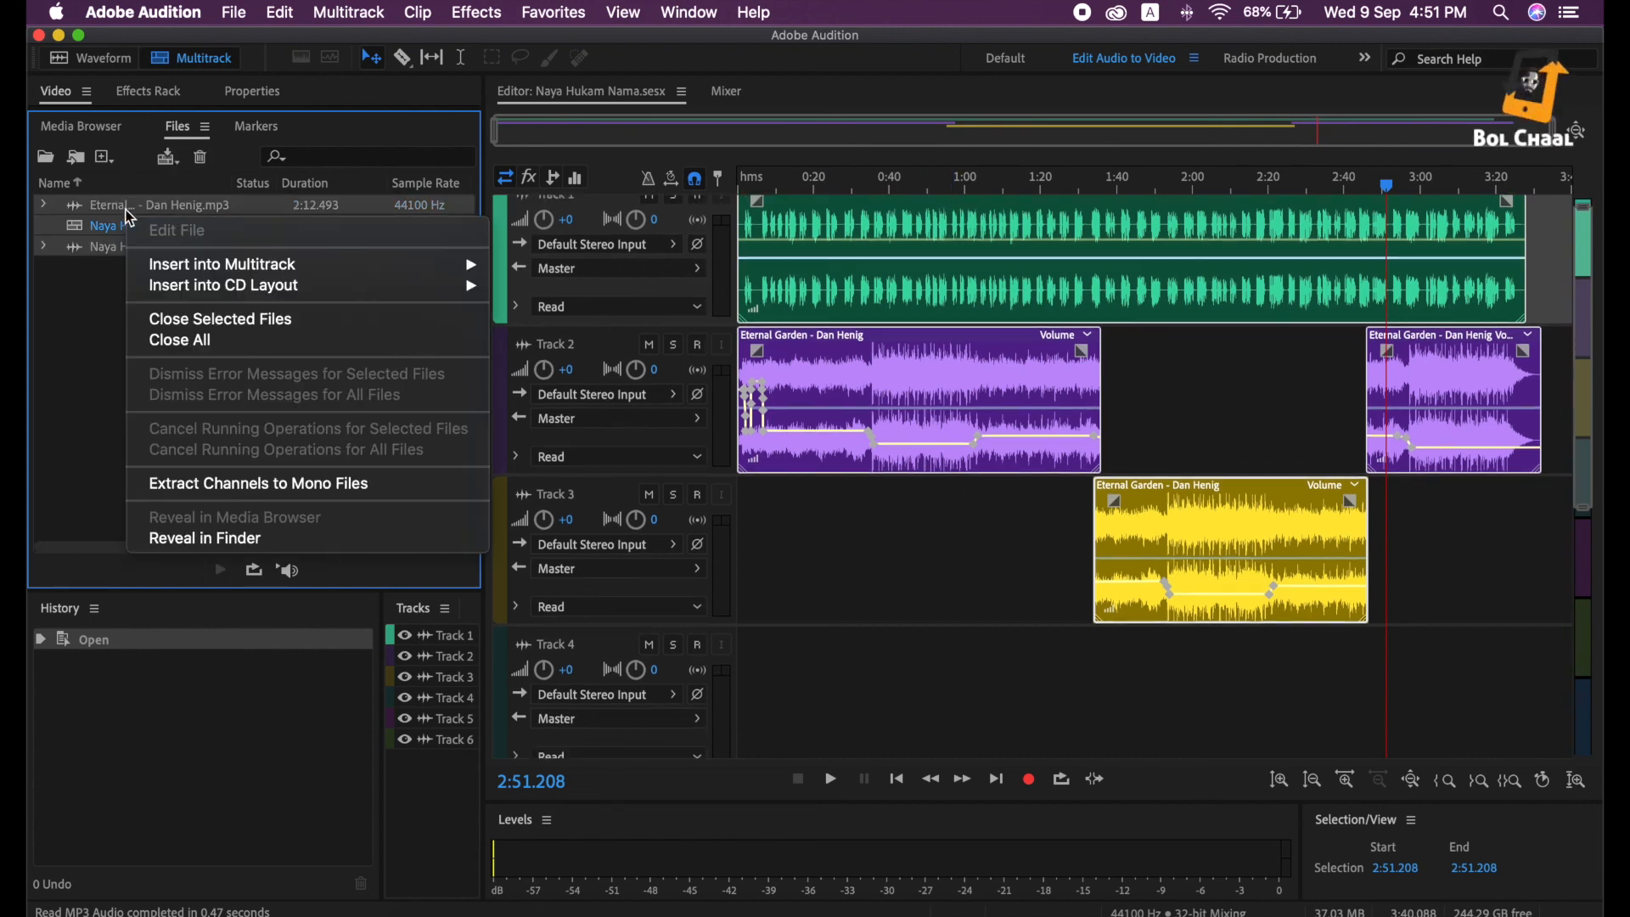
click(251, 341)
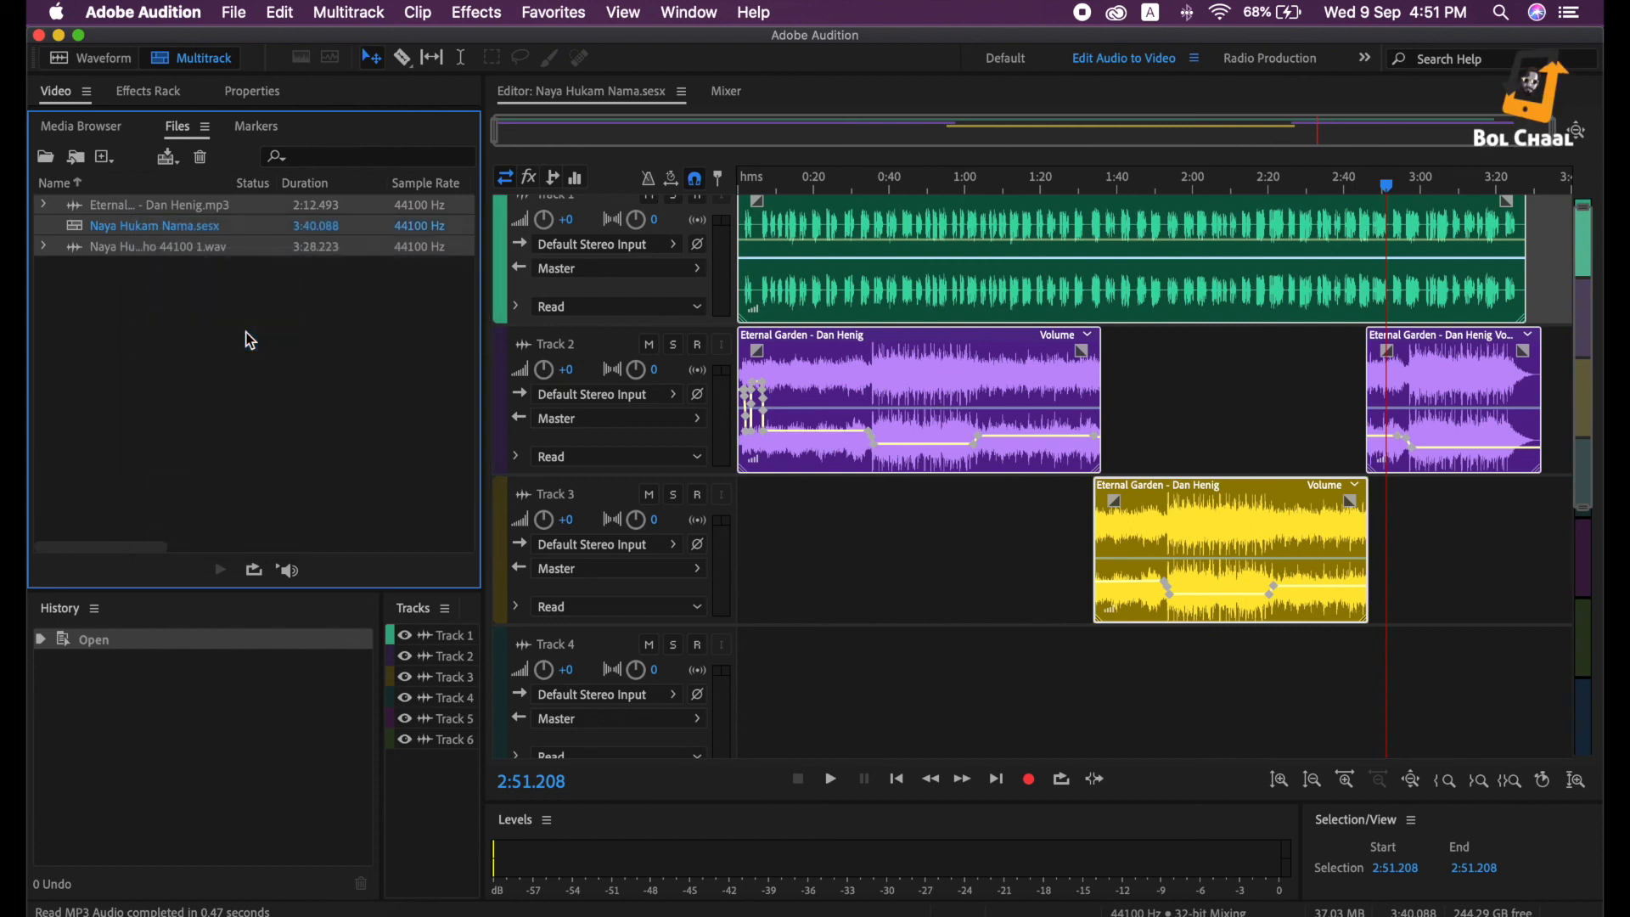
click(37, 35)
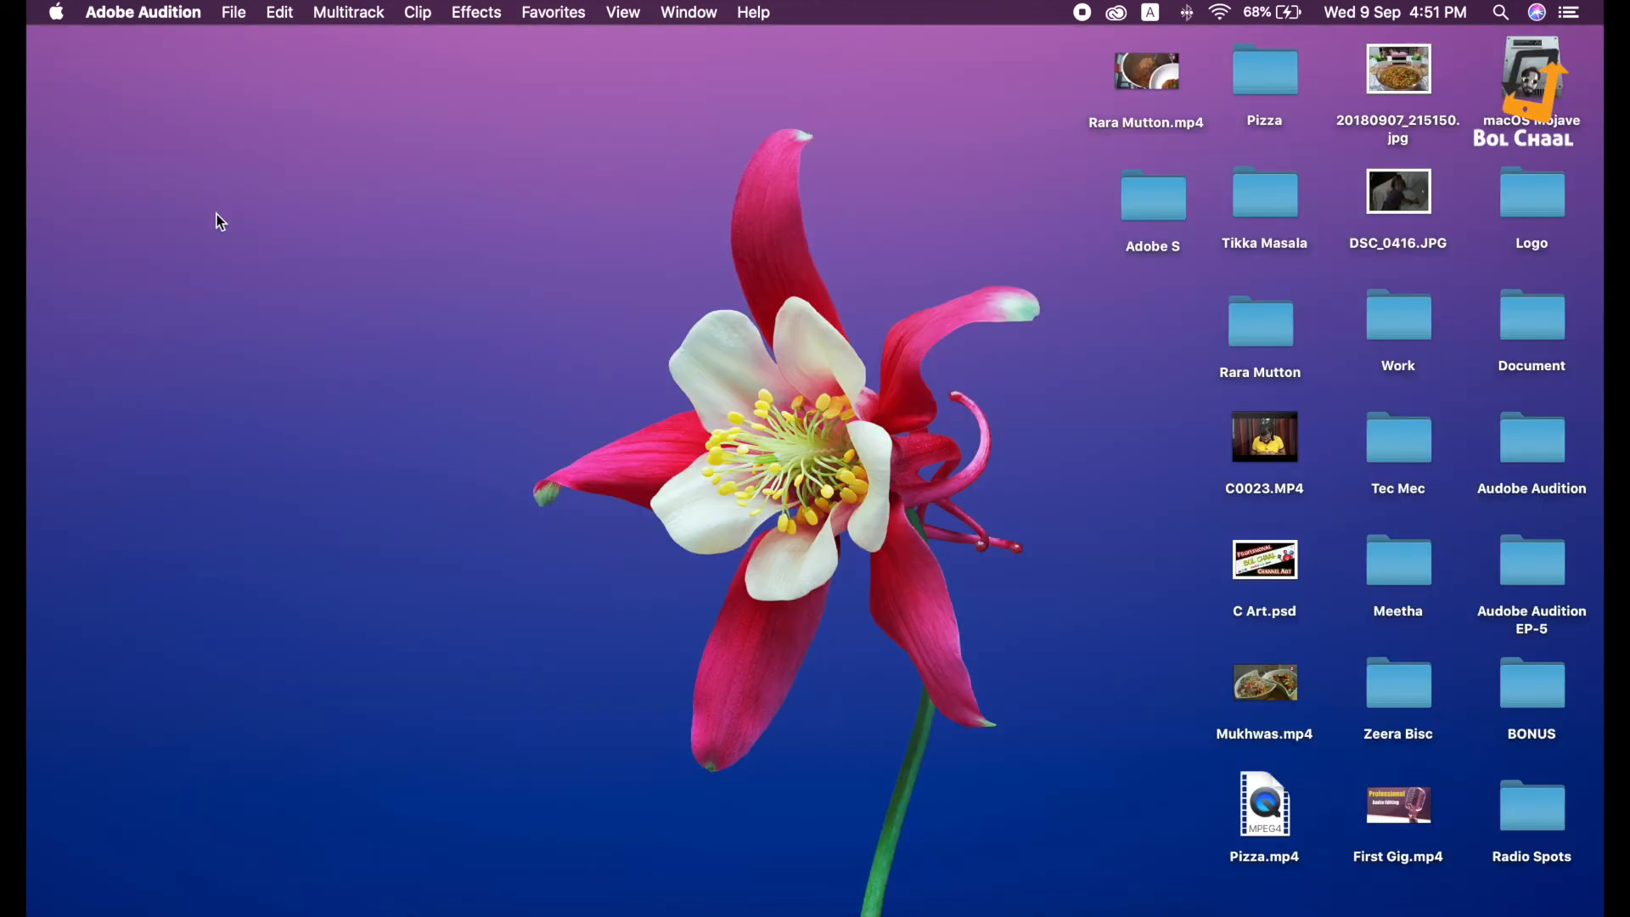